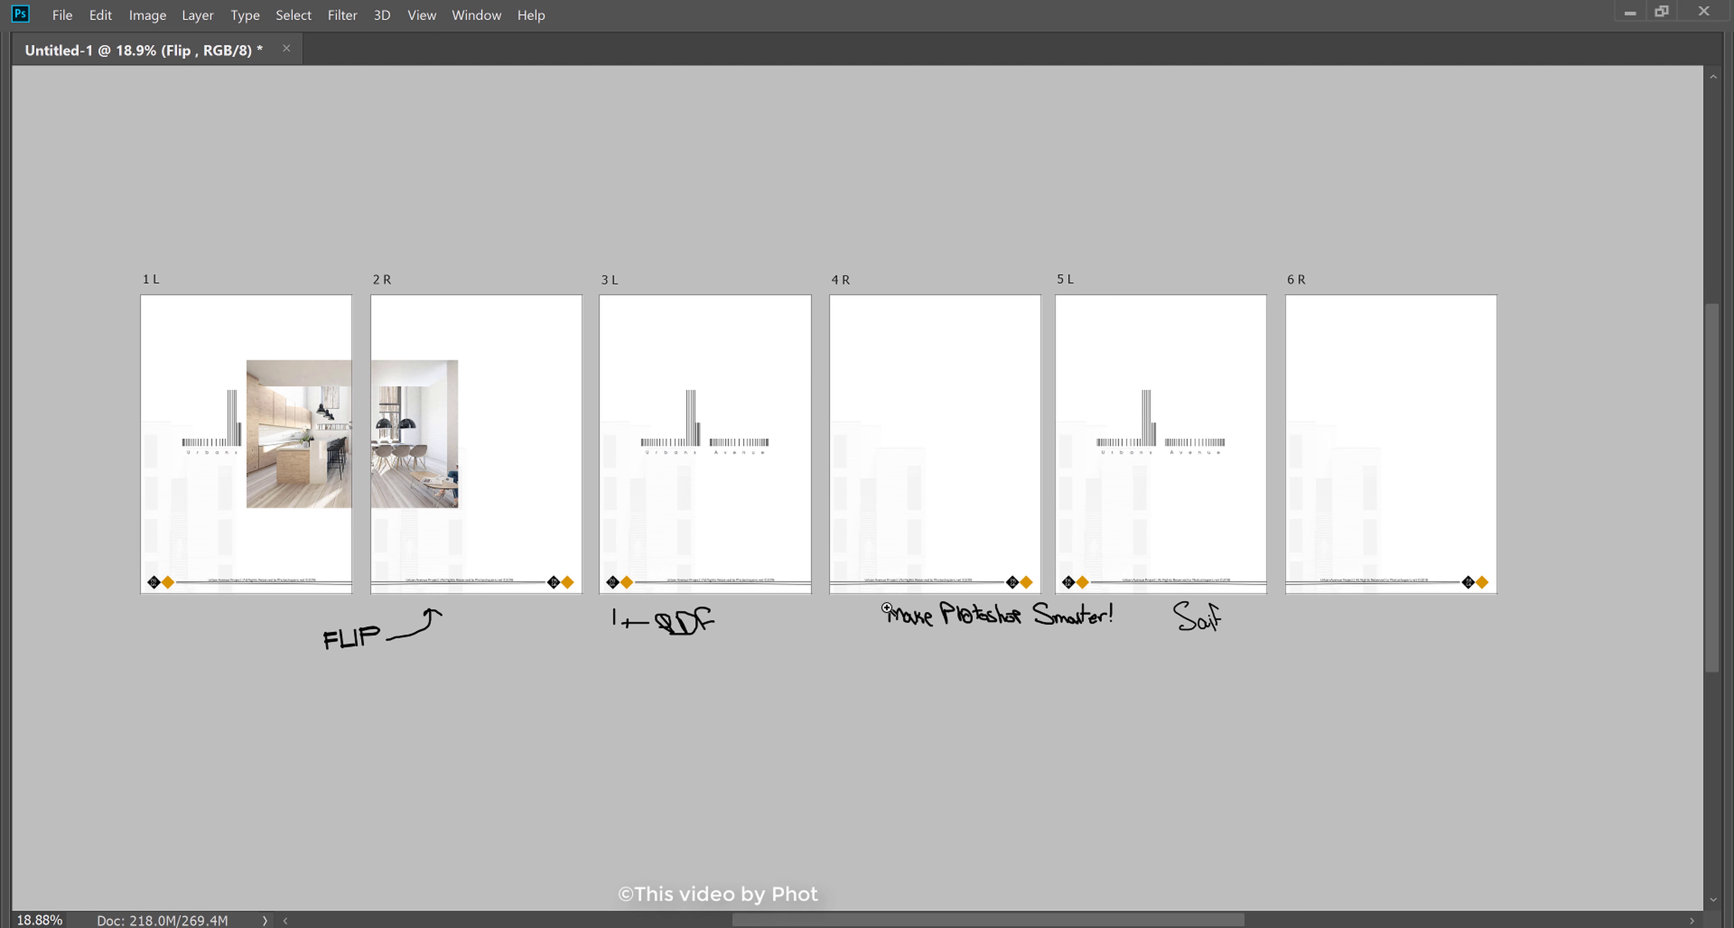
# - Move the kitchen photo from page 1L to page 3L and the logo to page 4R
pyautogui.scroll(2, 646, 467)
pyautogui.moveTo(642, 468); pyautogui.dragTo(831, 472)
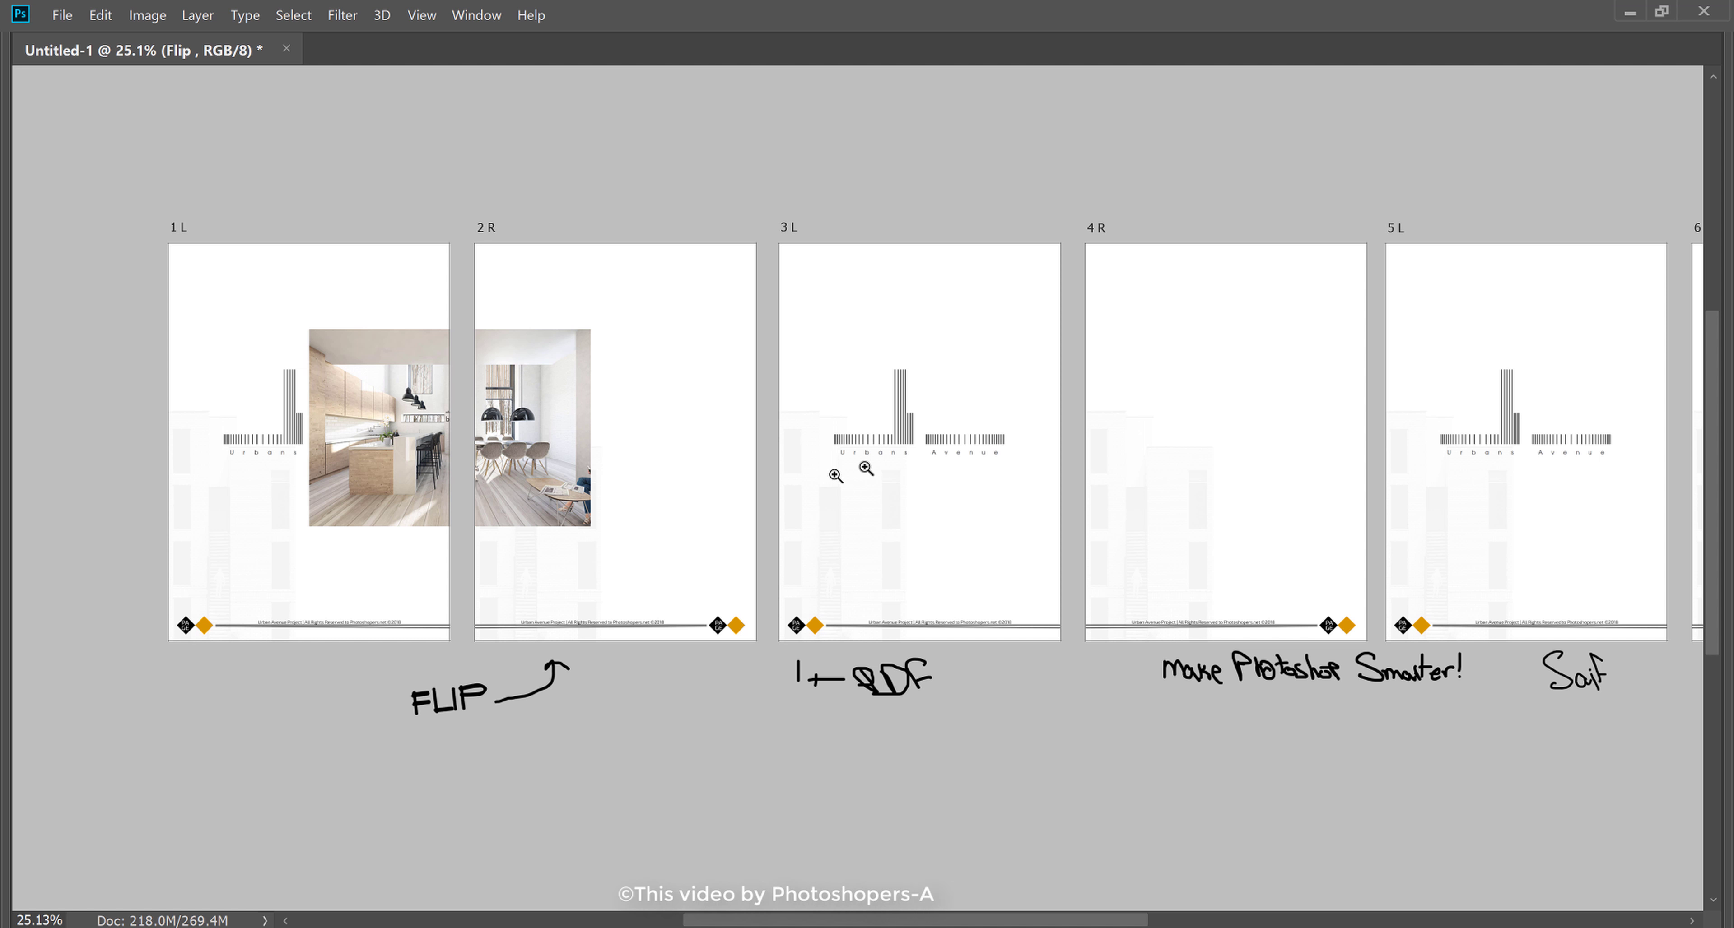
pyautogui.scroll(2, 317, 252)
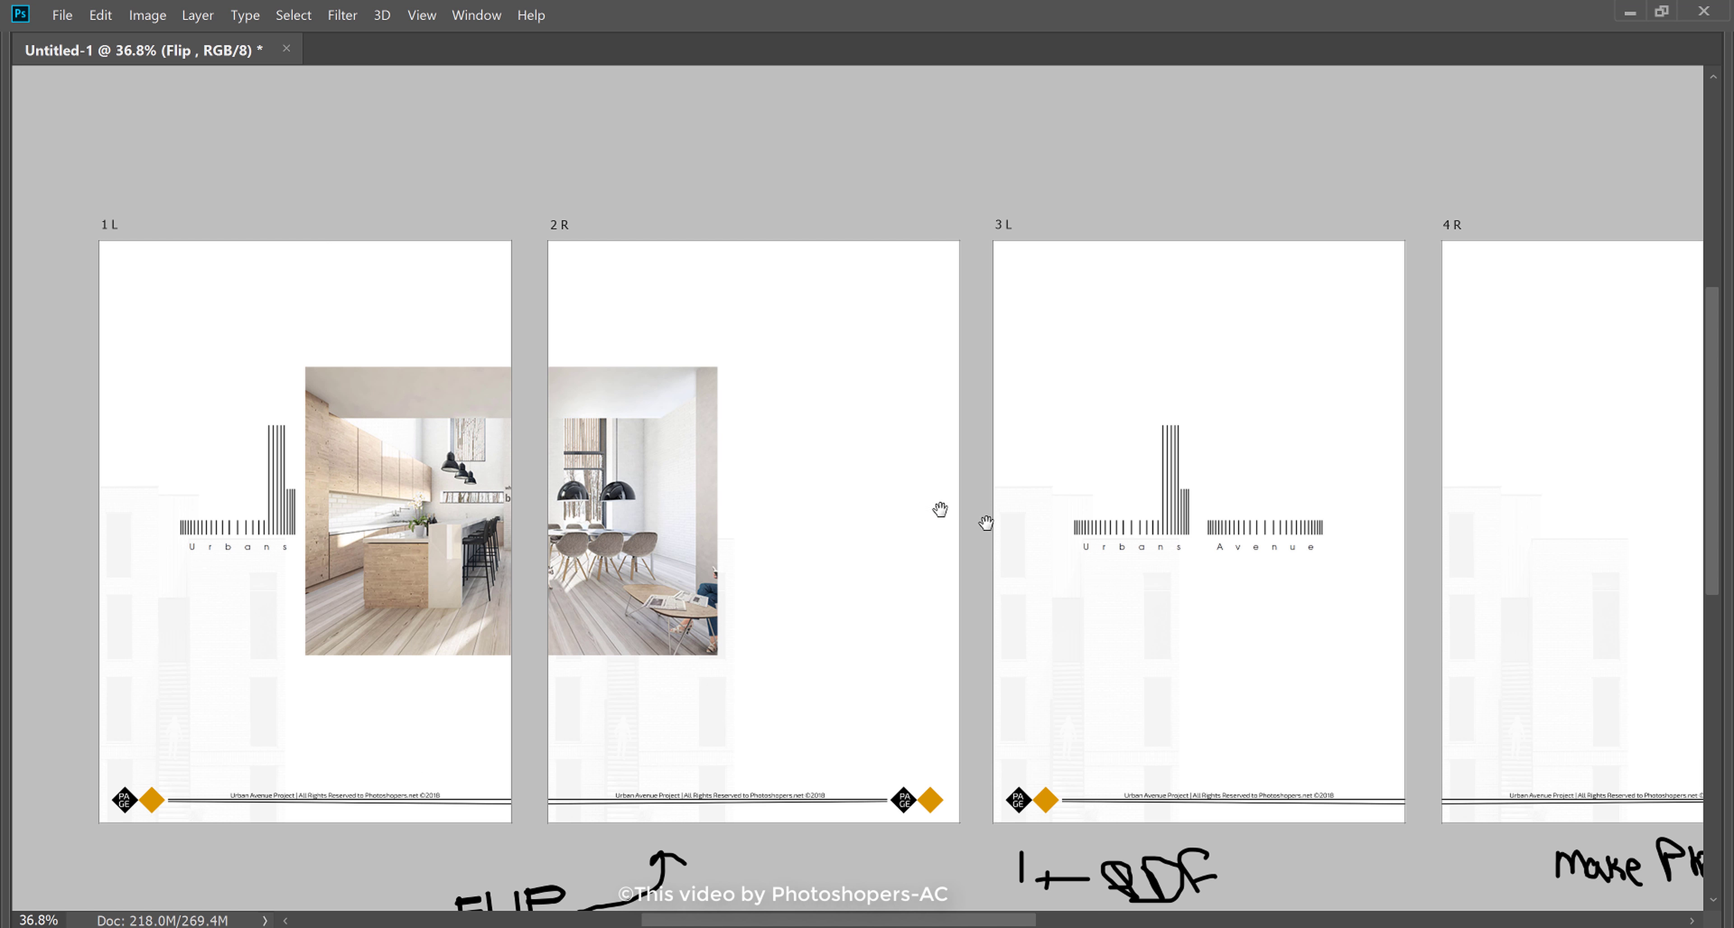
pyautogui.moveTo(940, 510); pyautogui.dragTo(580, 425)
pyautogui.moveTo(1110, 457); pyautogui.dragTo(704, 452)
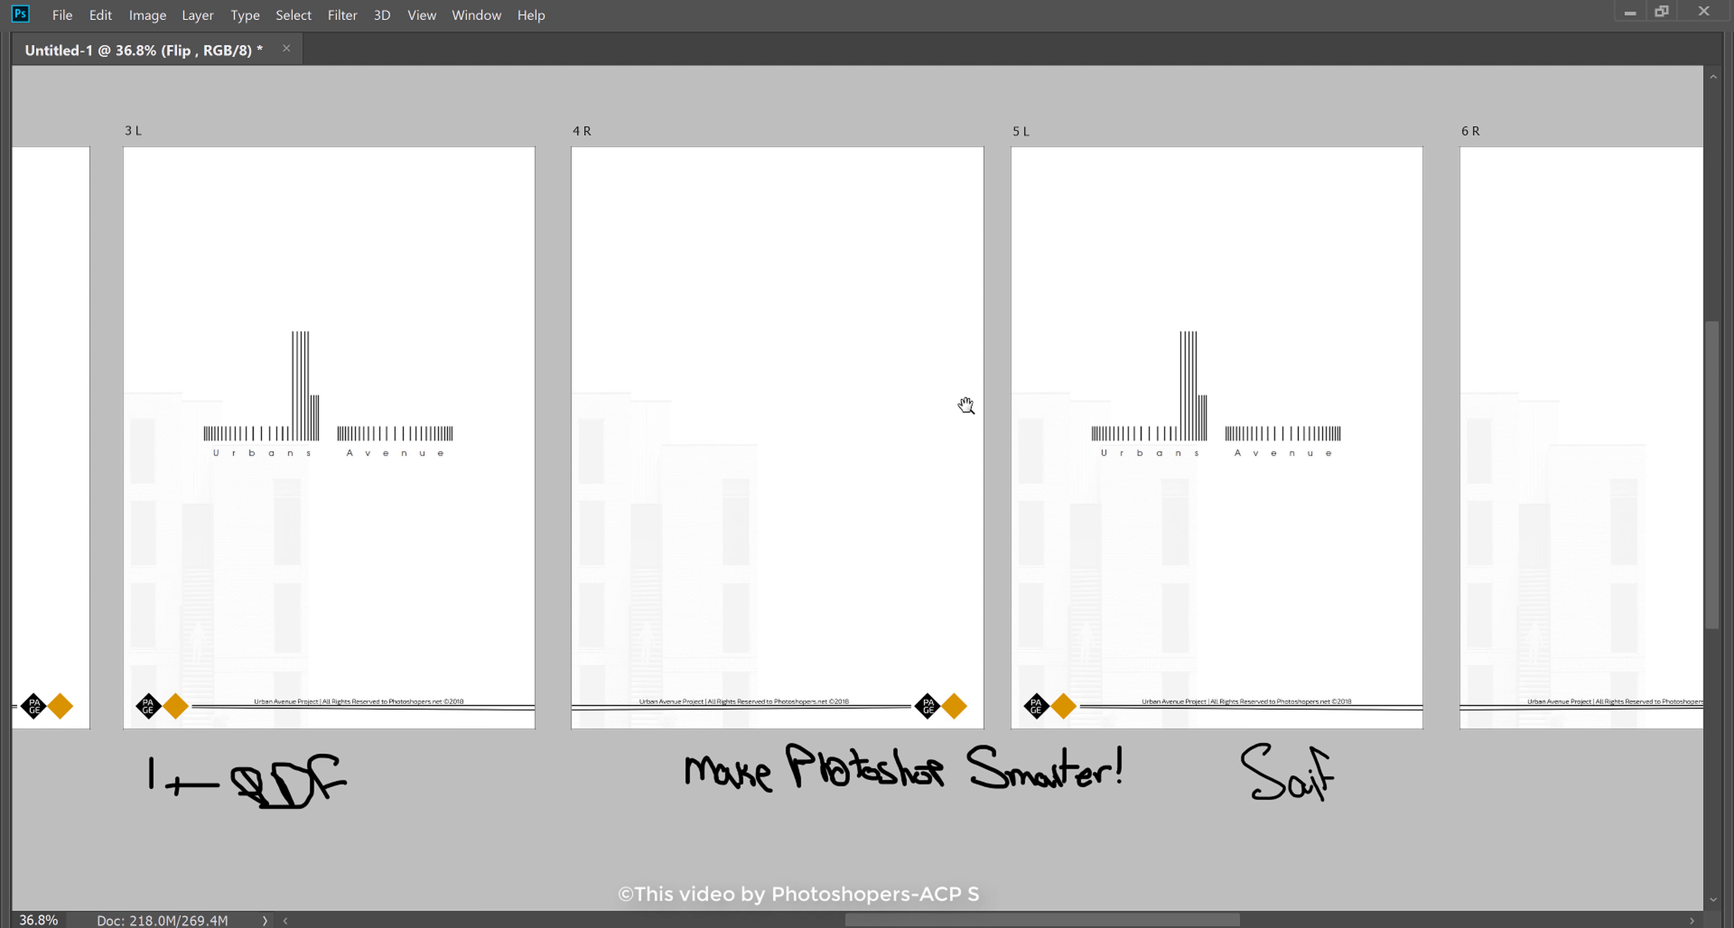
pyautogui.scroll(-2, 966, 405)
pyautogui.press('Tab')
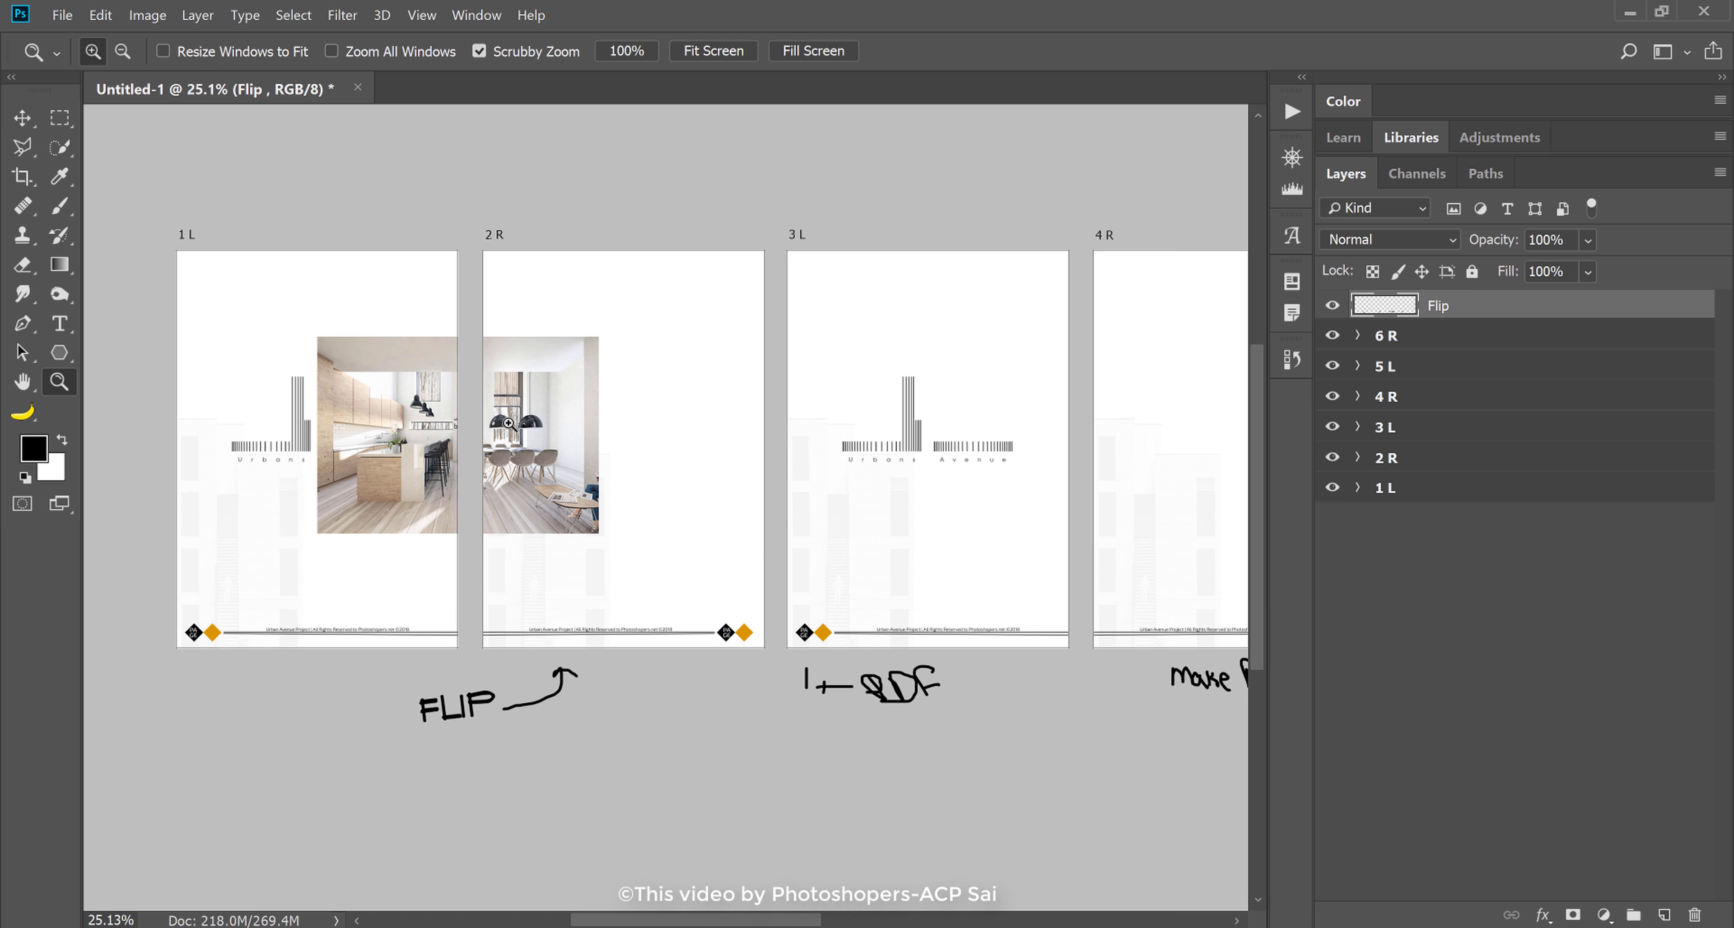
pyautogui.press('v')
pyautogui.keyDown('ctrl'); pyautogui.click(444, 424); pyautogui.keyUp('ctrl')
pyautogui.moveTo(444, 424); pyautogui.dragTo(960, 490)
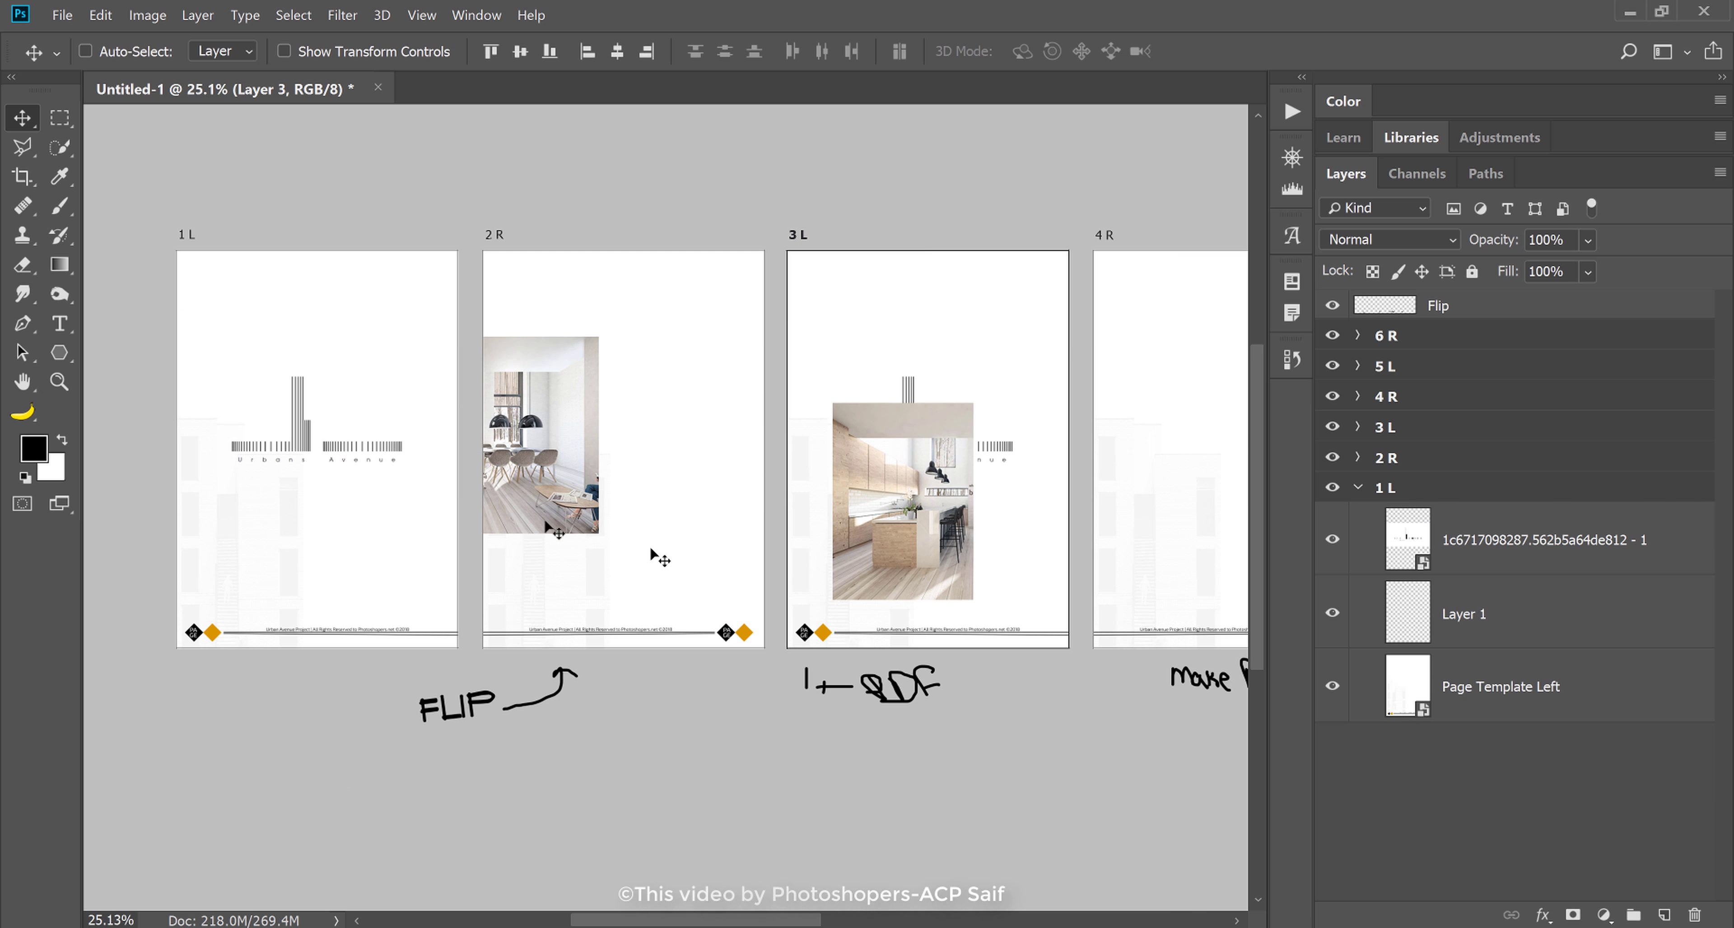
pyautogui.moveTo(297, 450); pyautogui.dragTo(1163, 461)
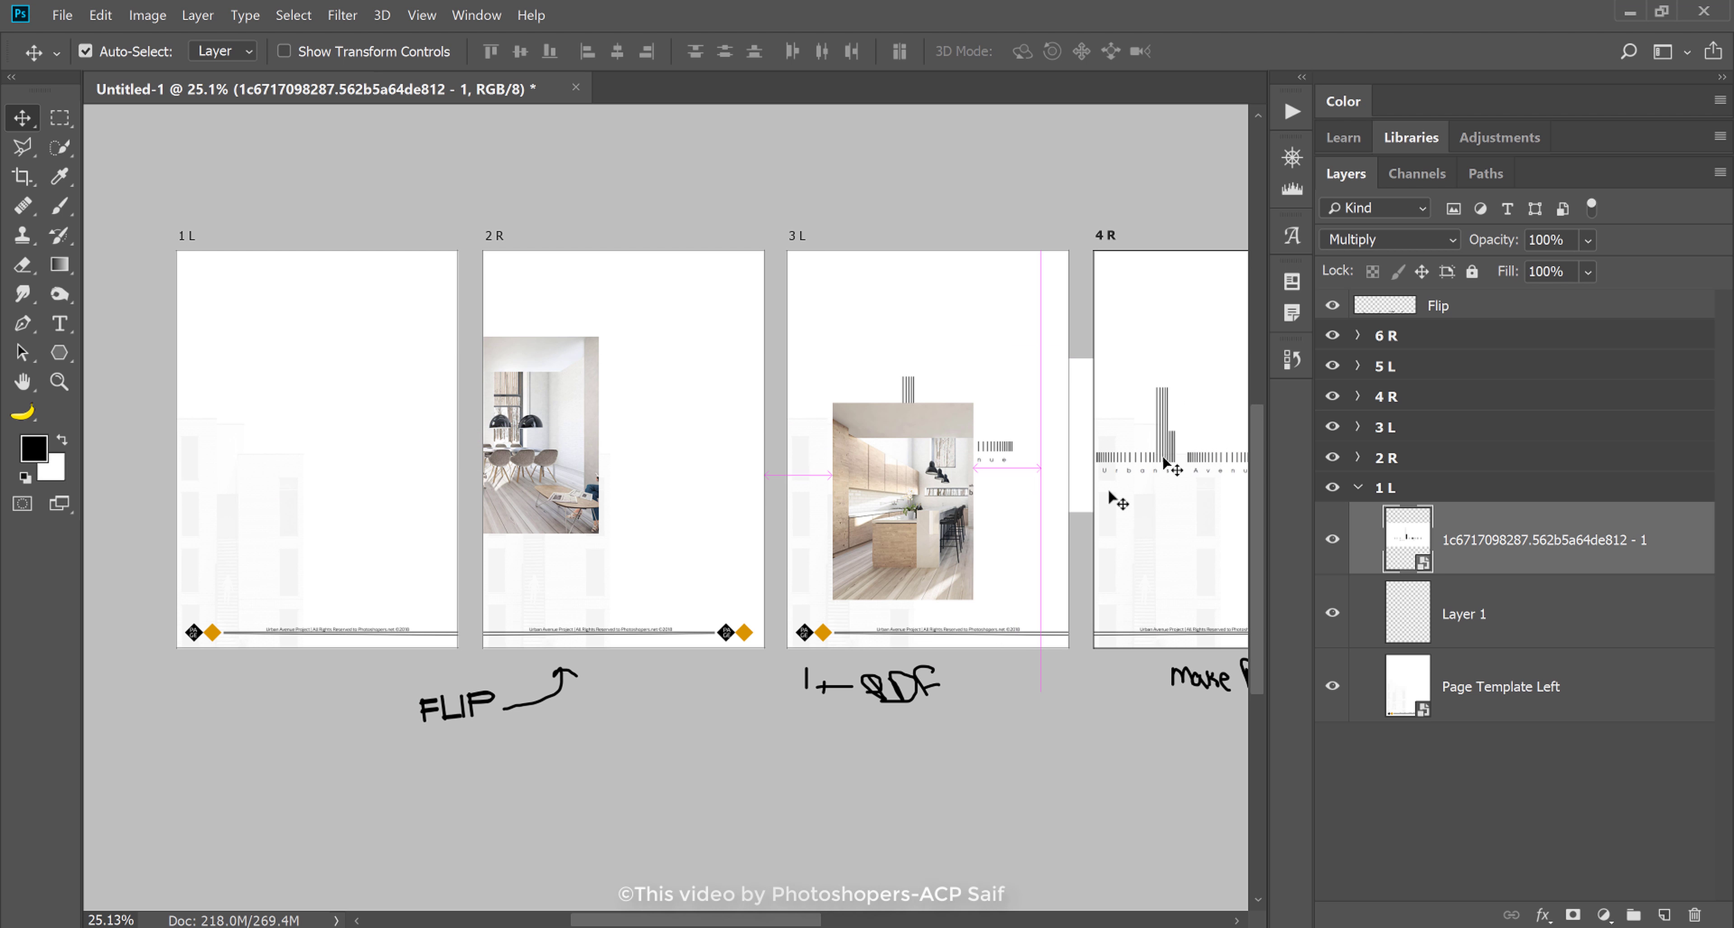
# - Open page 2R's Page Template Right smart object for editing
pyautogui.keyDown('ctrl'); pyautogui.click(732, 615); pyautogui.keyUp('ctrl')
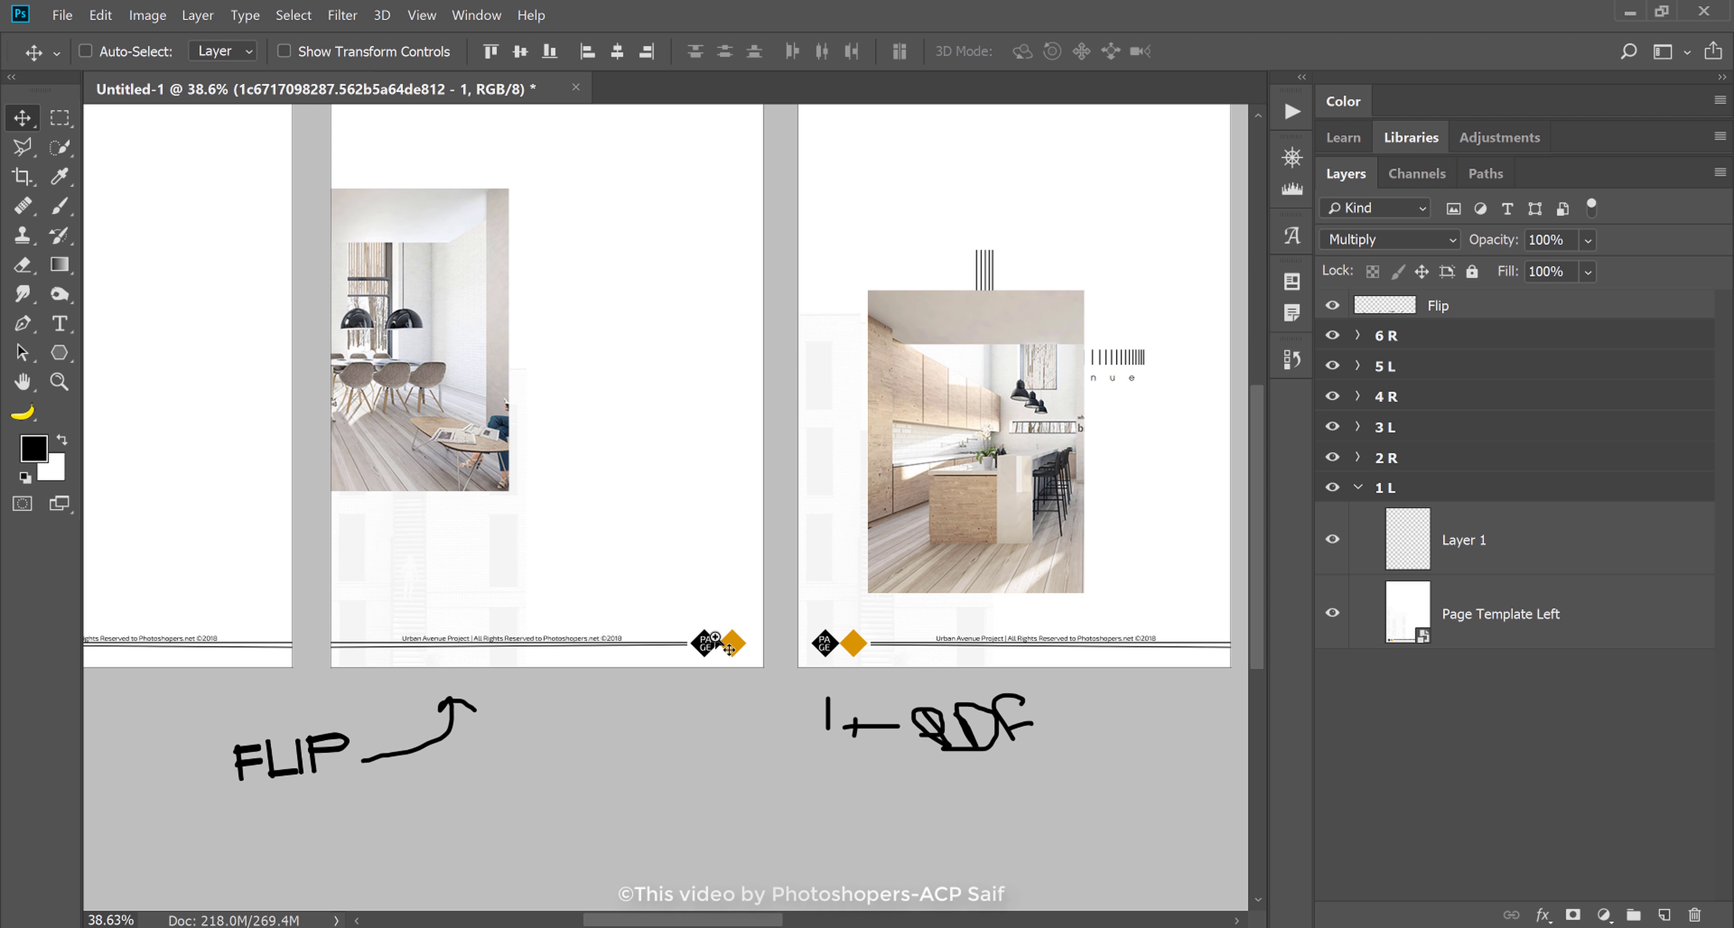
pyautogui.keyDown('ctrl'); pyautogui.click(734, 645); pyautogui.keyUp('ctrl')
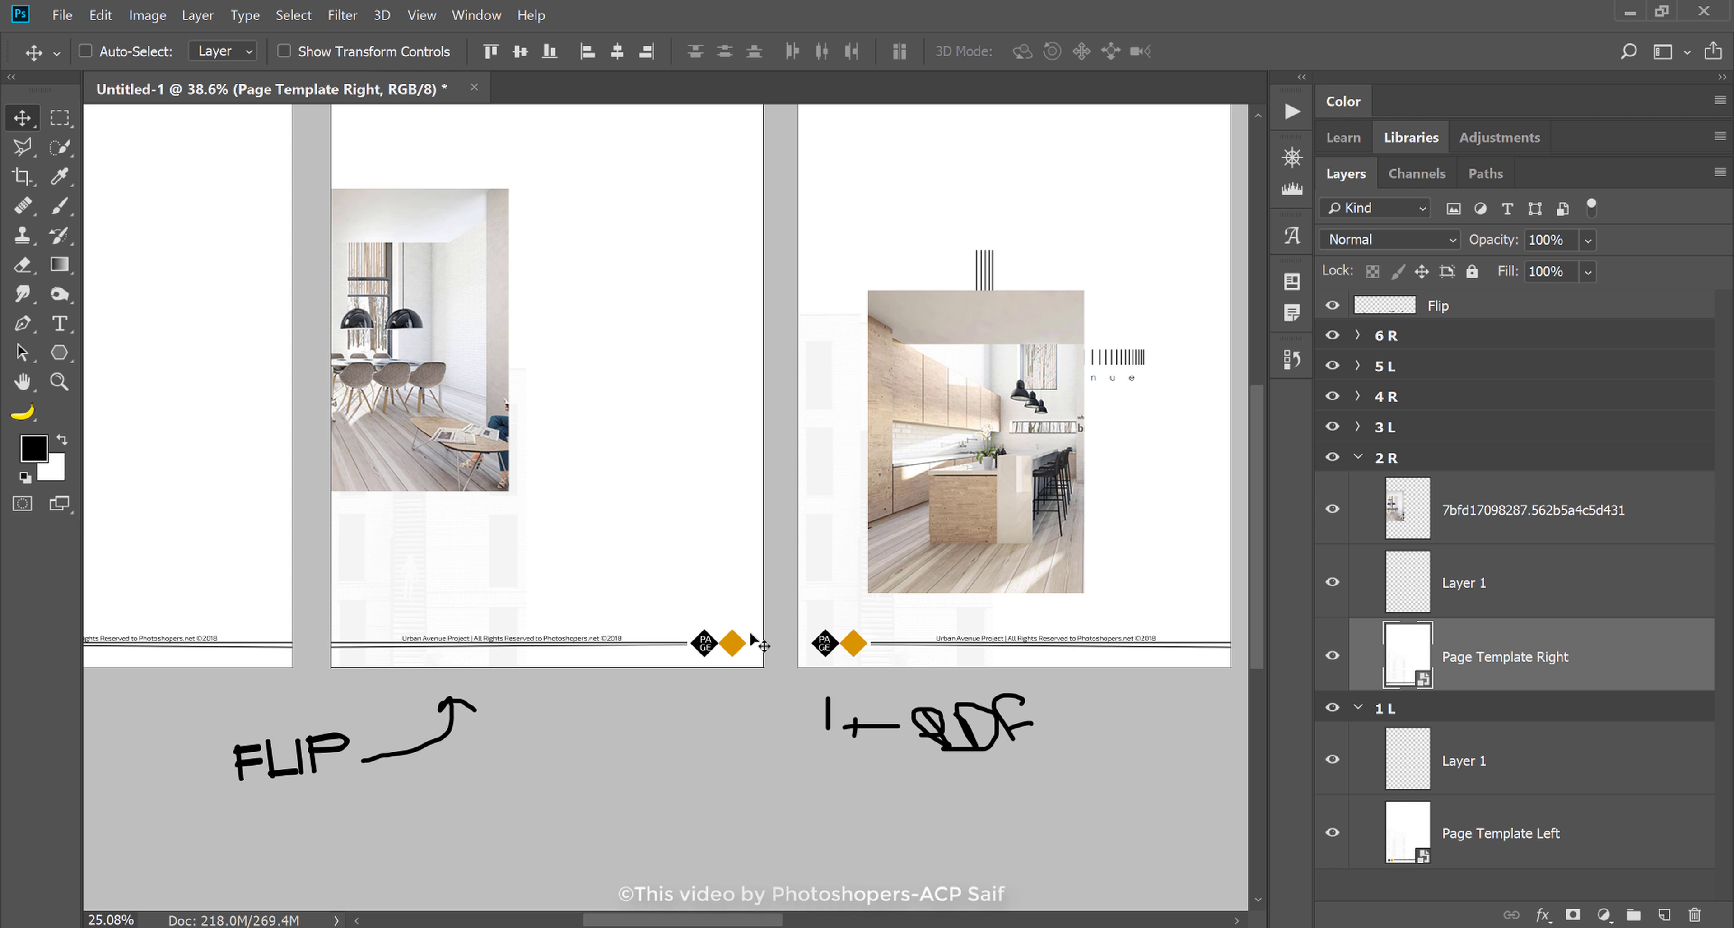
pyautogui.scroll(-5, 763, 645)
pyautogui.scroll(2, 762, 646)
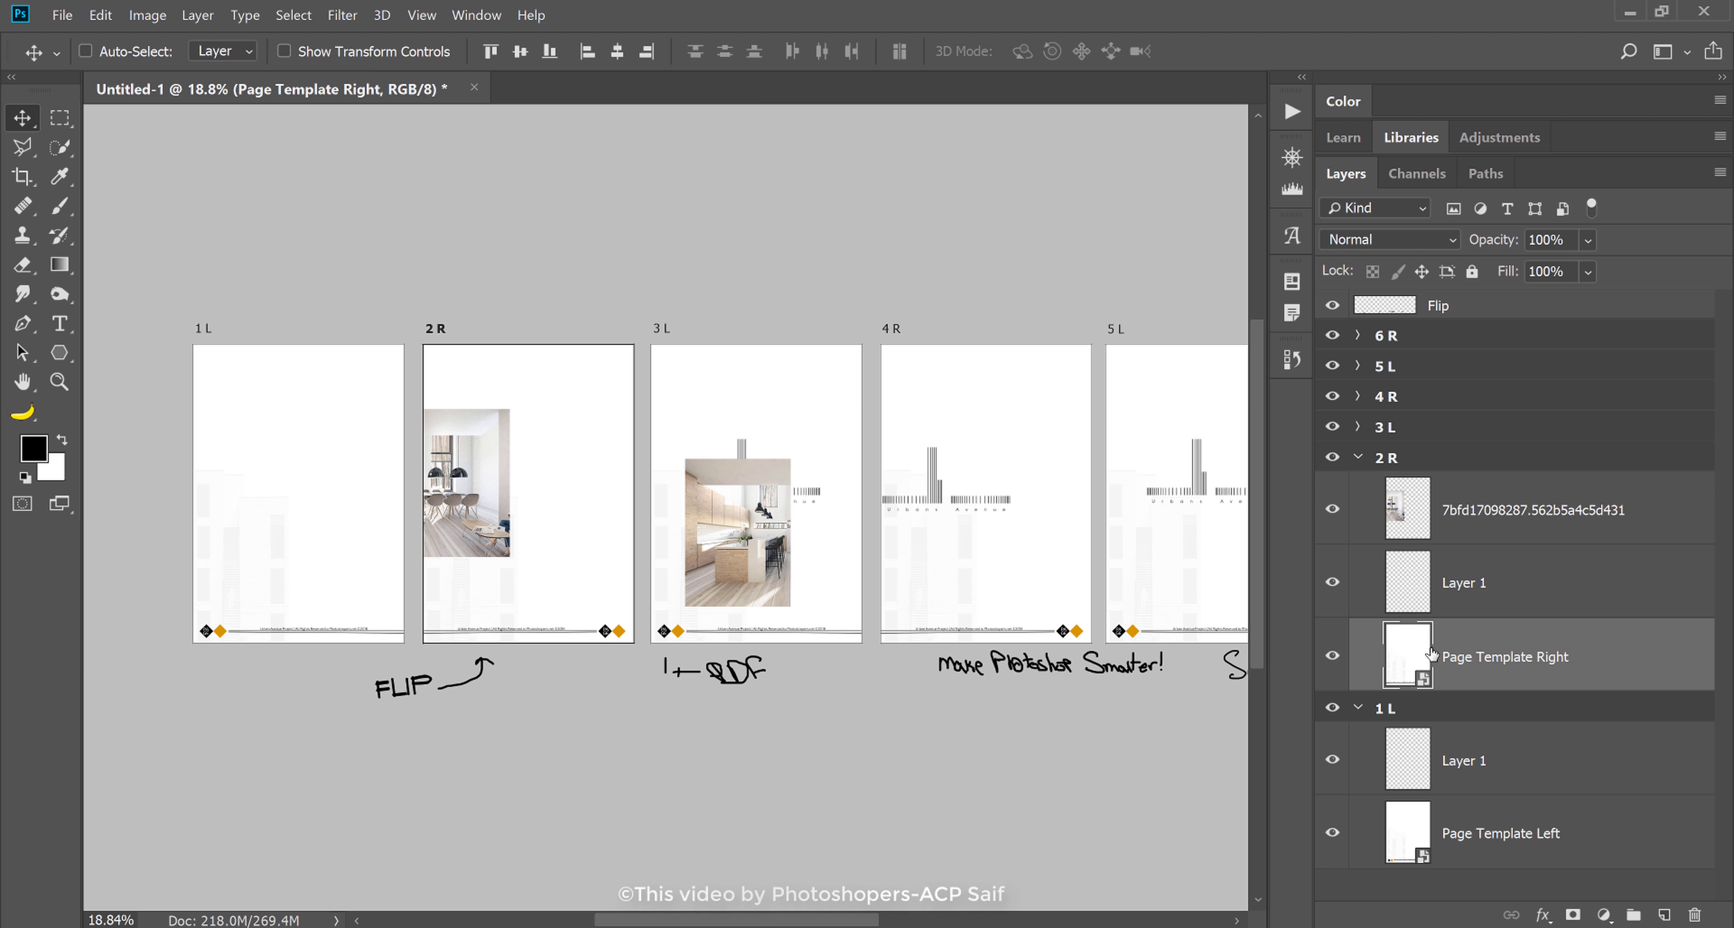
pyautogui.doubleClick(1428, 653)
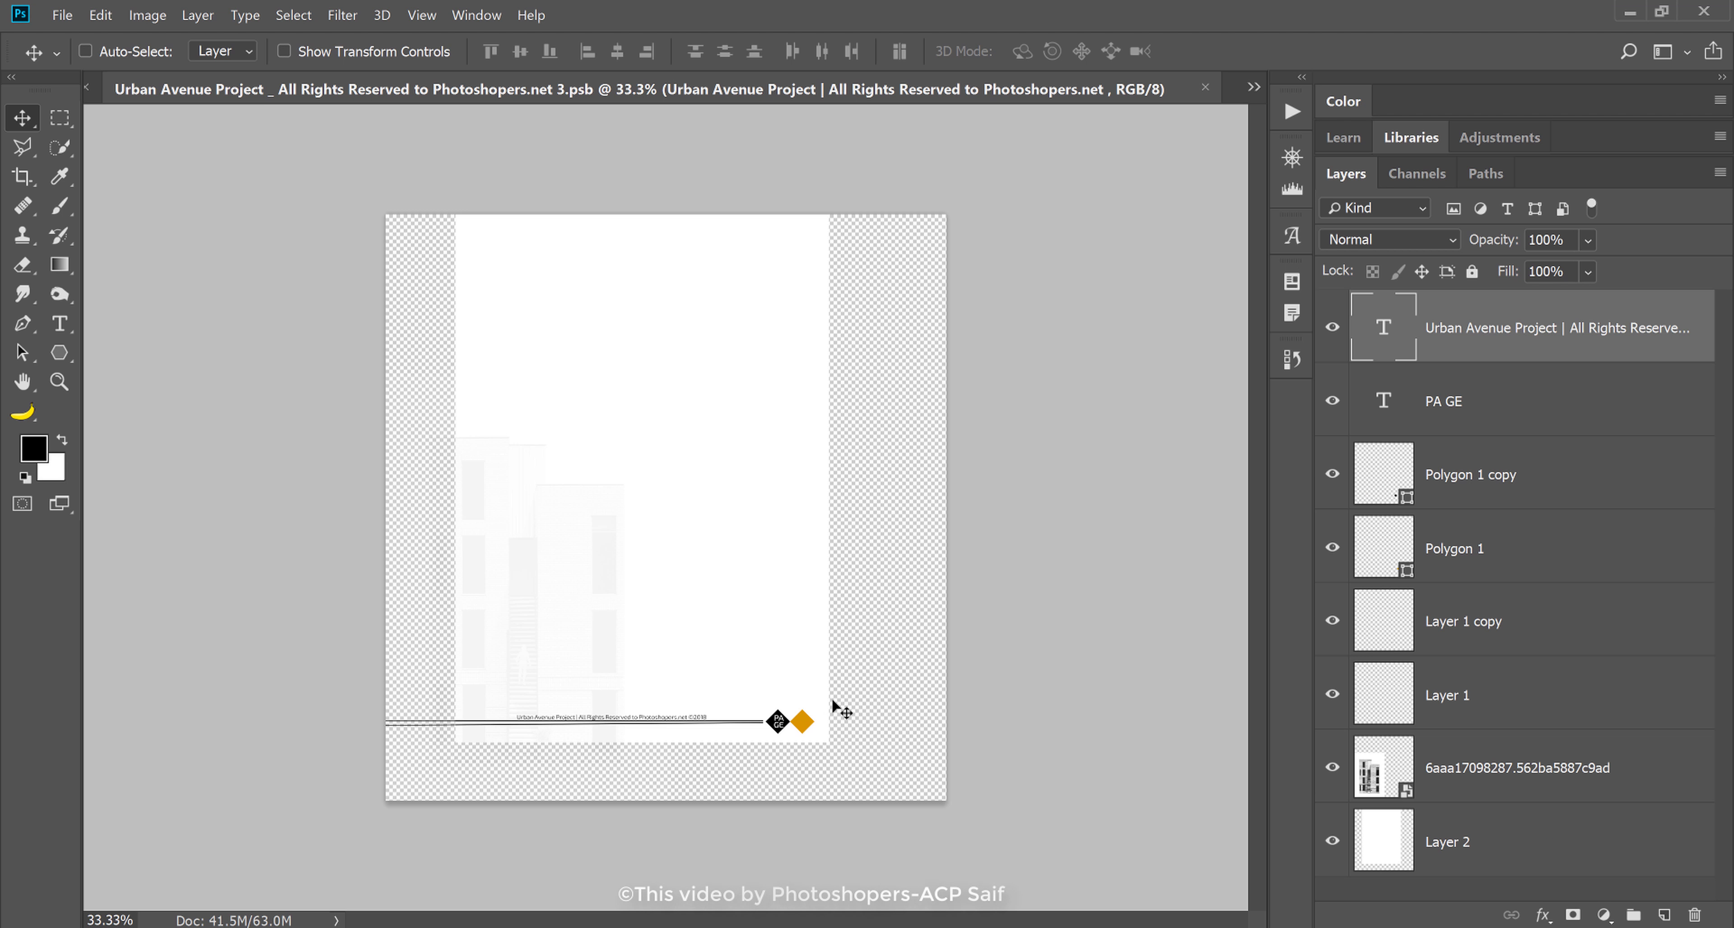
# - Fill the template's diamond with 3761ad, then save and close the template
pyautogui.doubleClick(1392, 552)
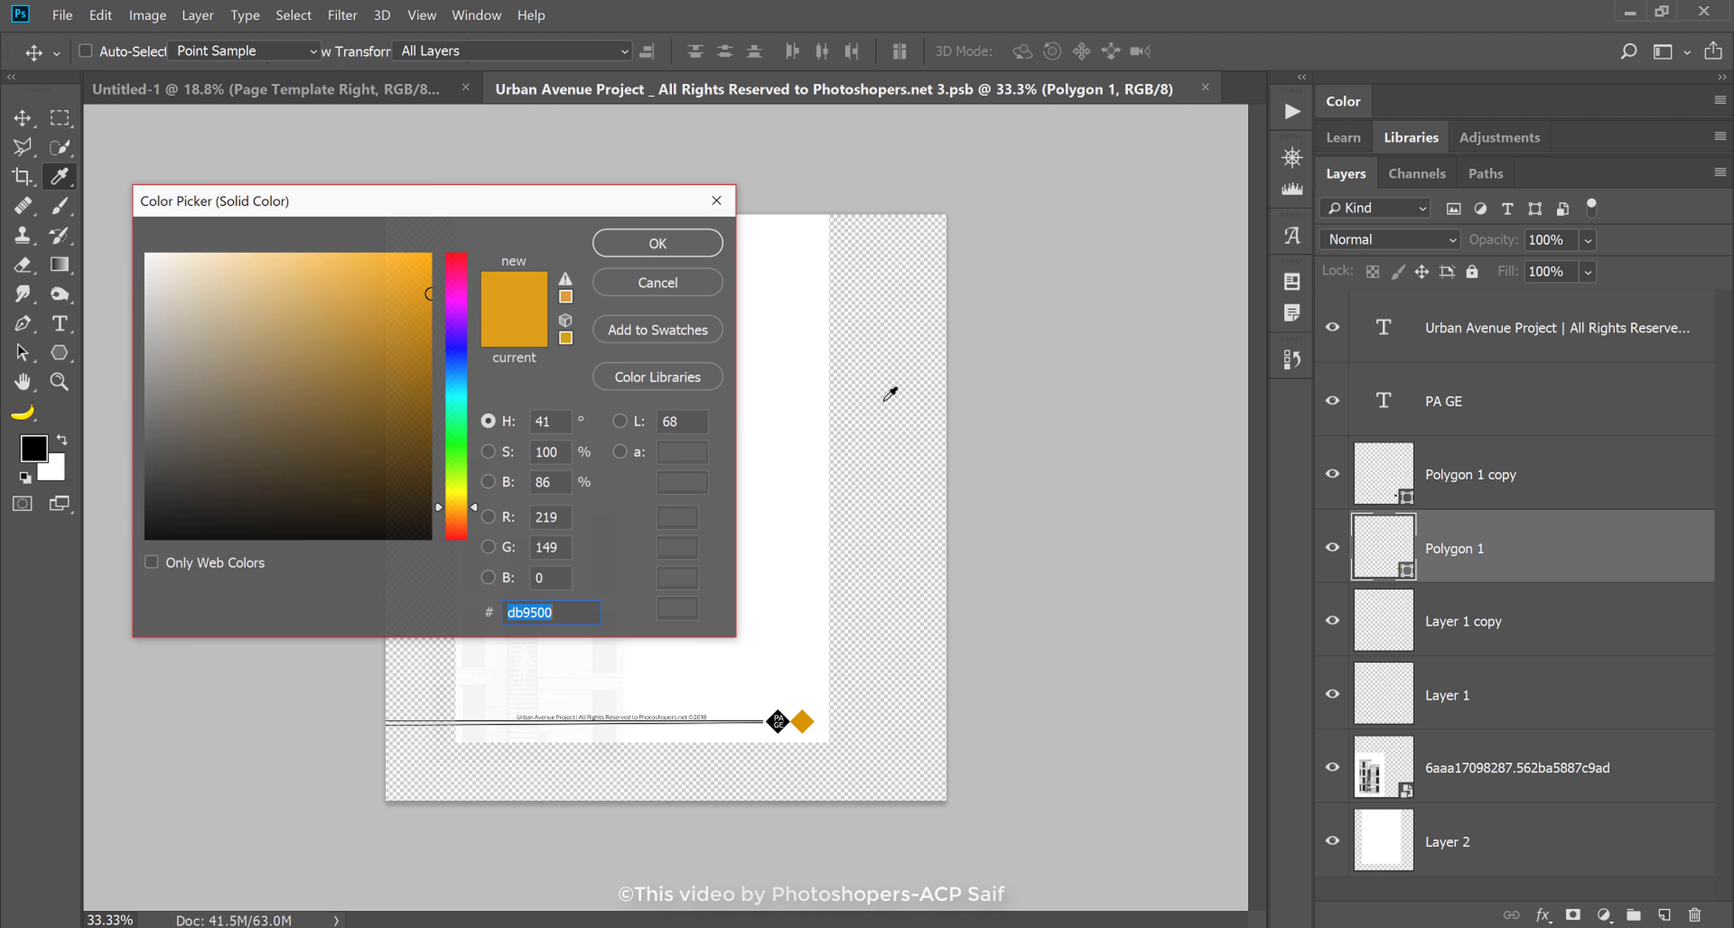
pyautogui.write('3761ad')
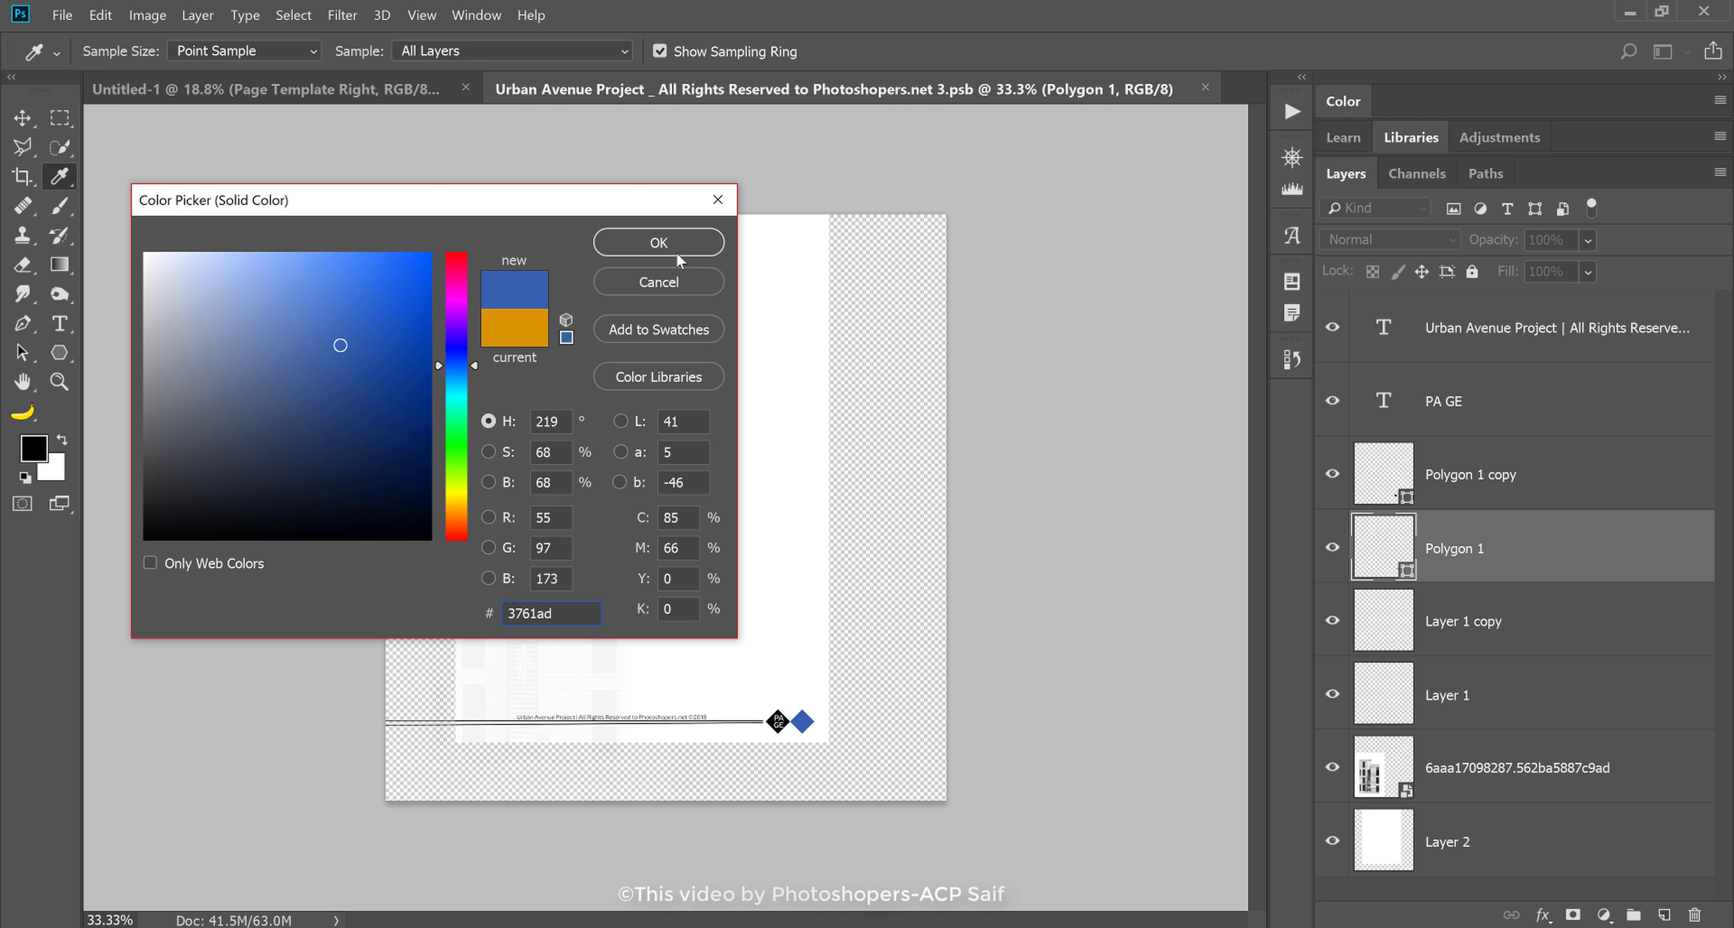
pyautogui.click(677, 253)
pyautogui.hotkey('ctrl', 's')
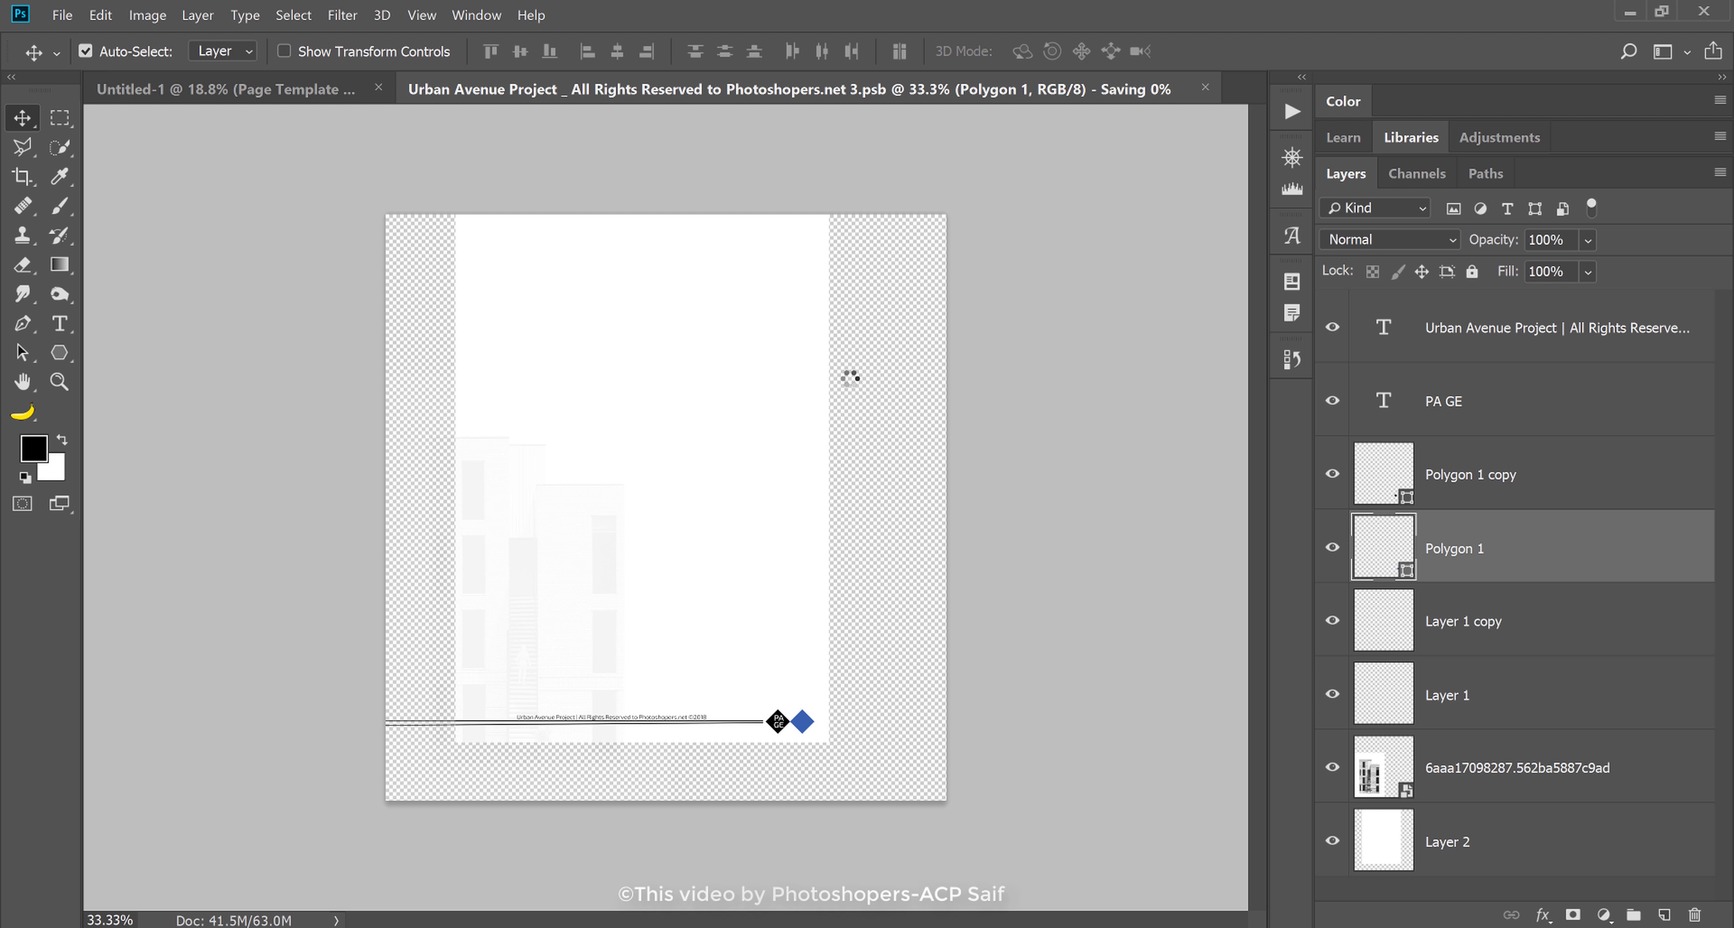
pyautogui.hotkey('ctrl', 'w')
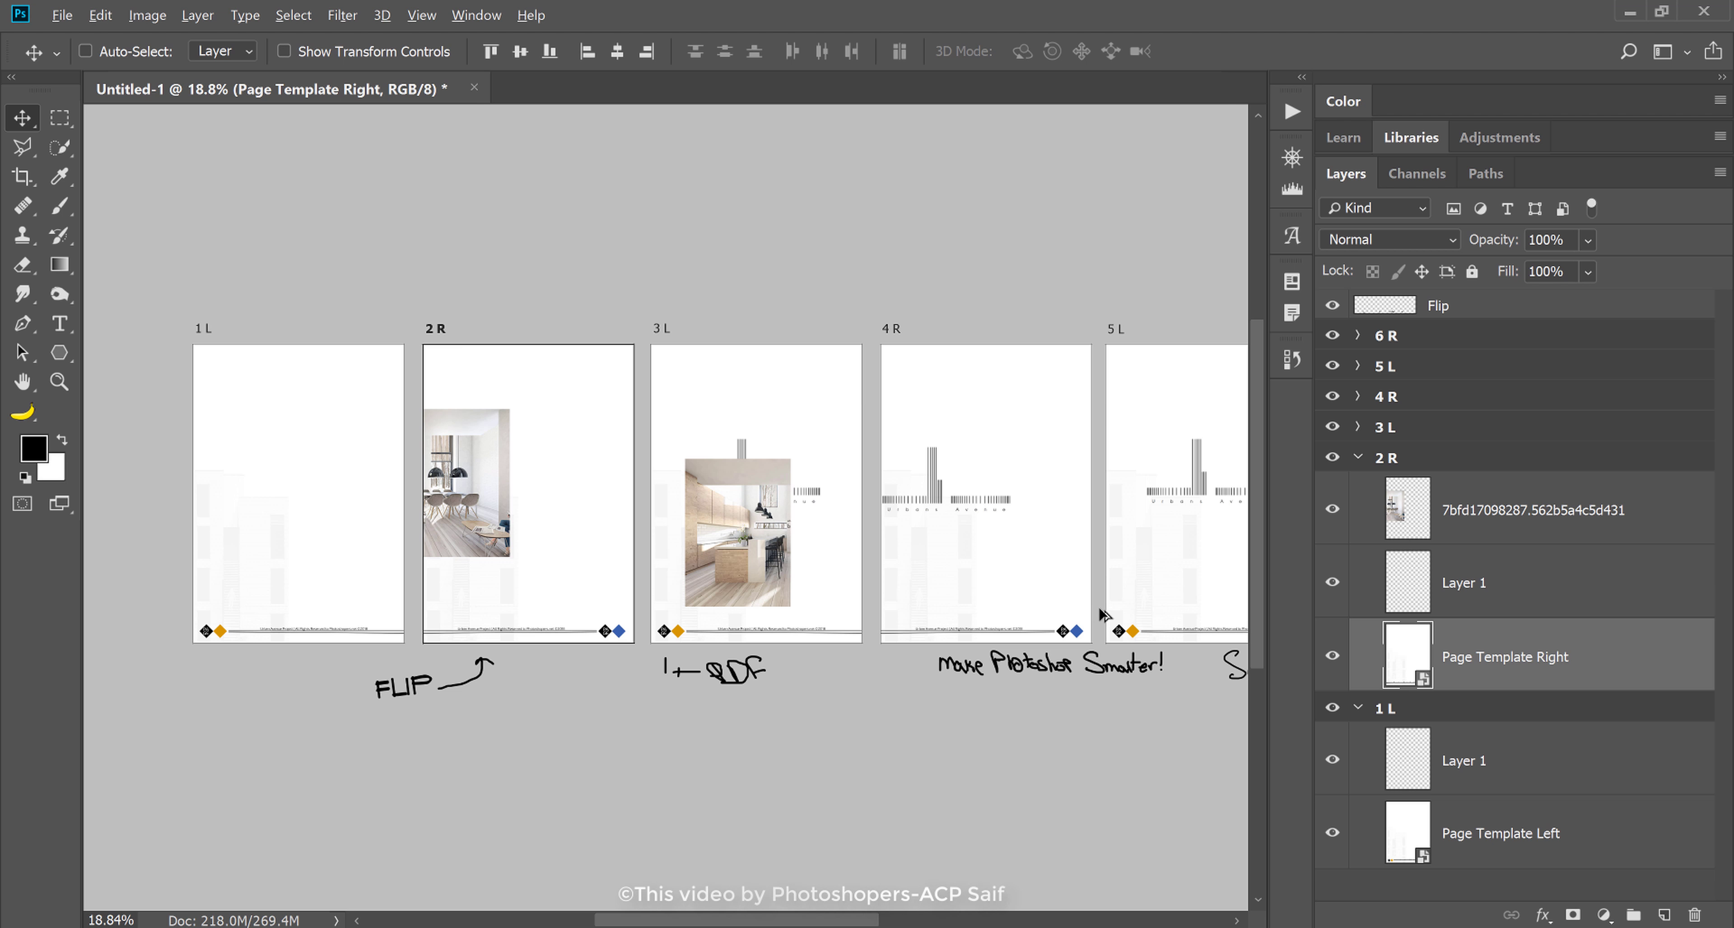
pyautogui.scroll(3, 1104, 616)
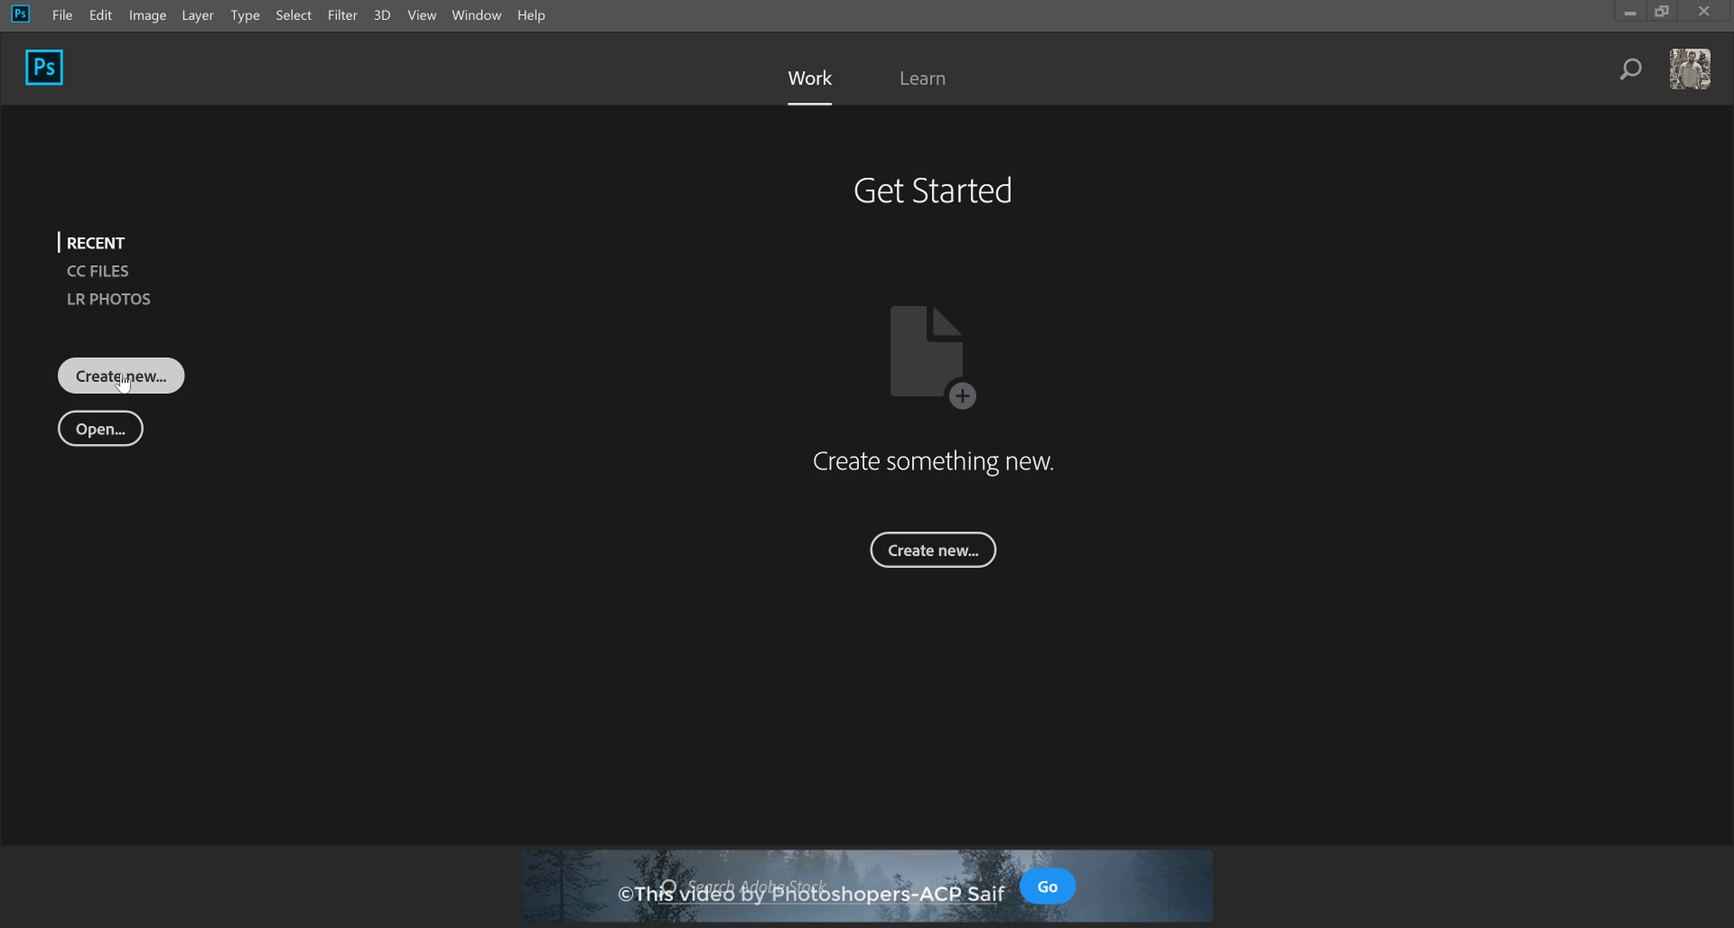
# - Create a document from the Print A4 preset, portrait, with Artboards ticked
pyautogui.click(169, 374)
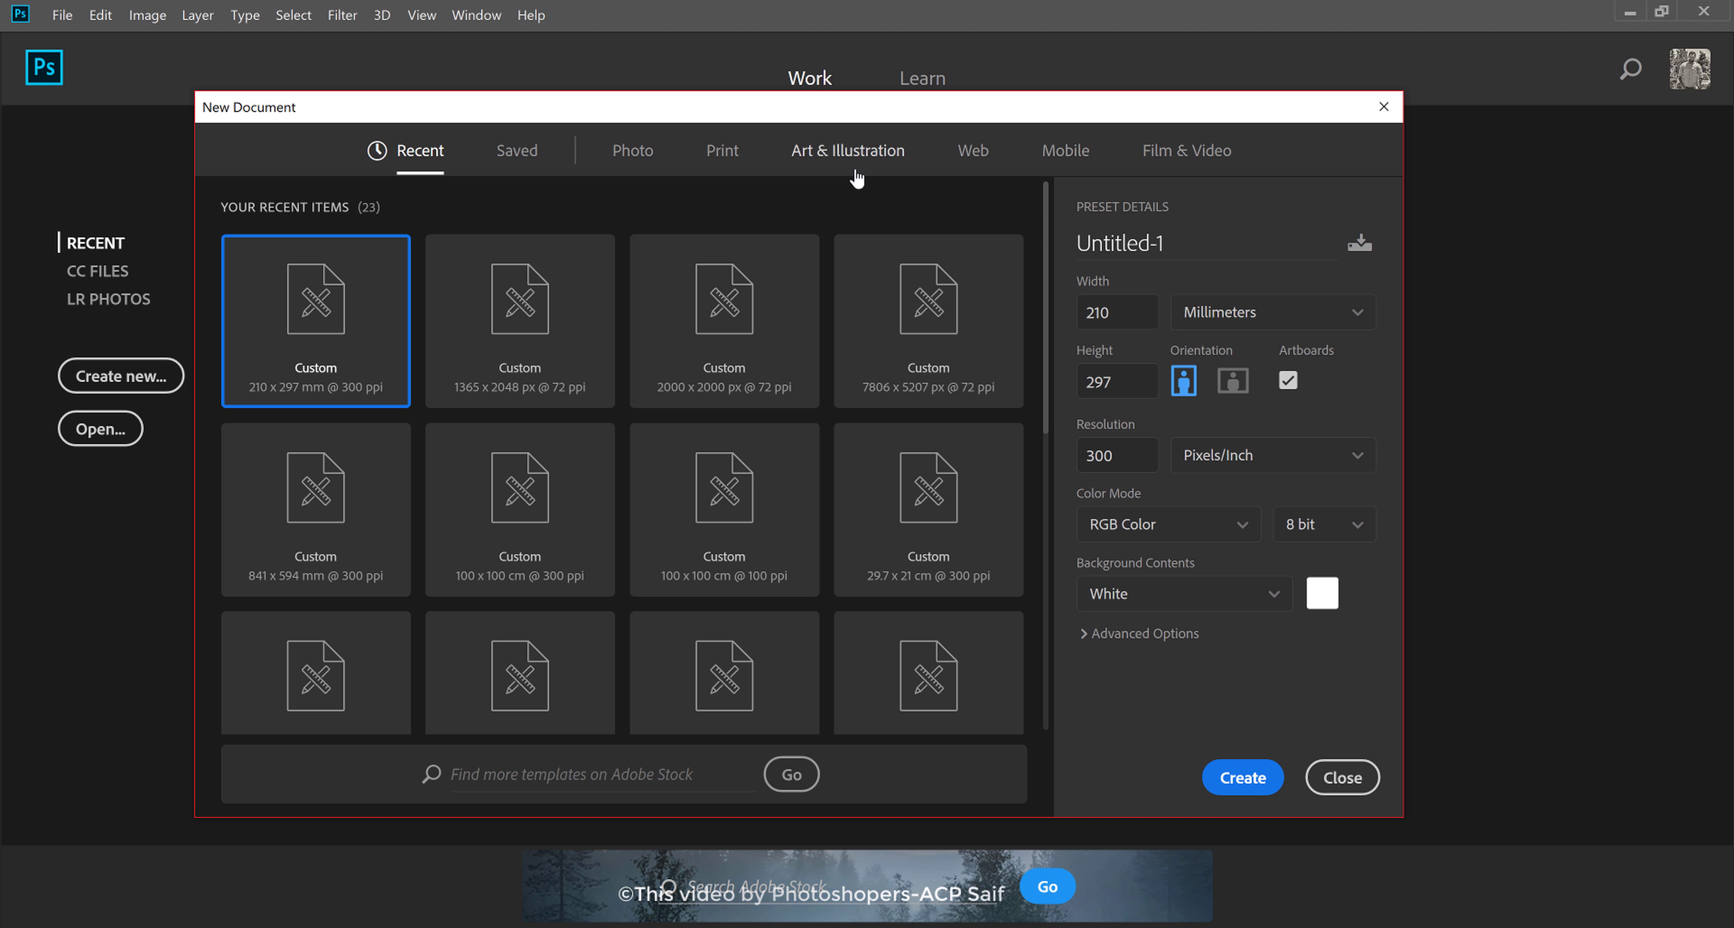
pyautogui.scroll(-3, 716, 414)
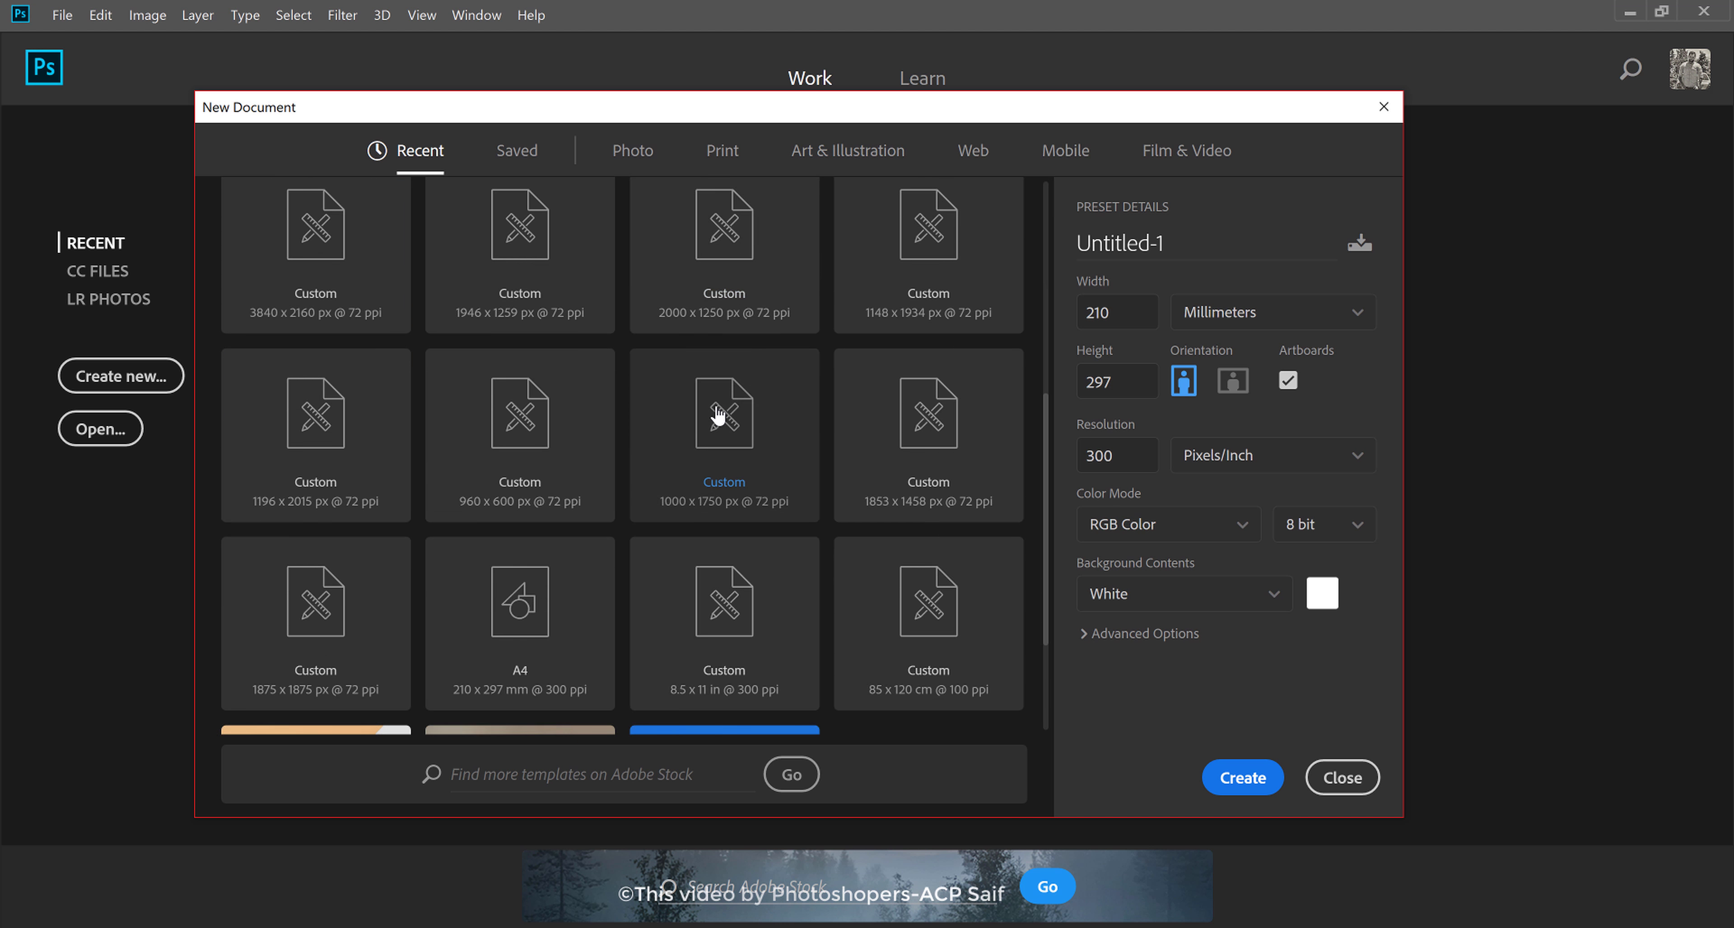
pyautogui.scroll(-2, 684, 417)
pyautogui.scroll(3, 684, 417)
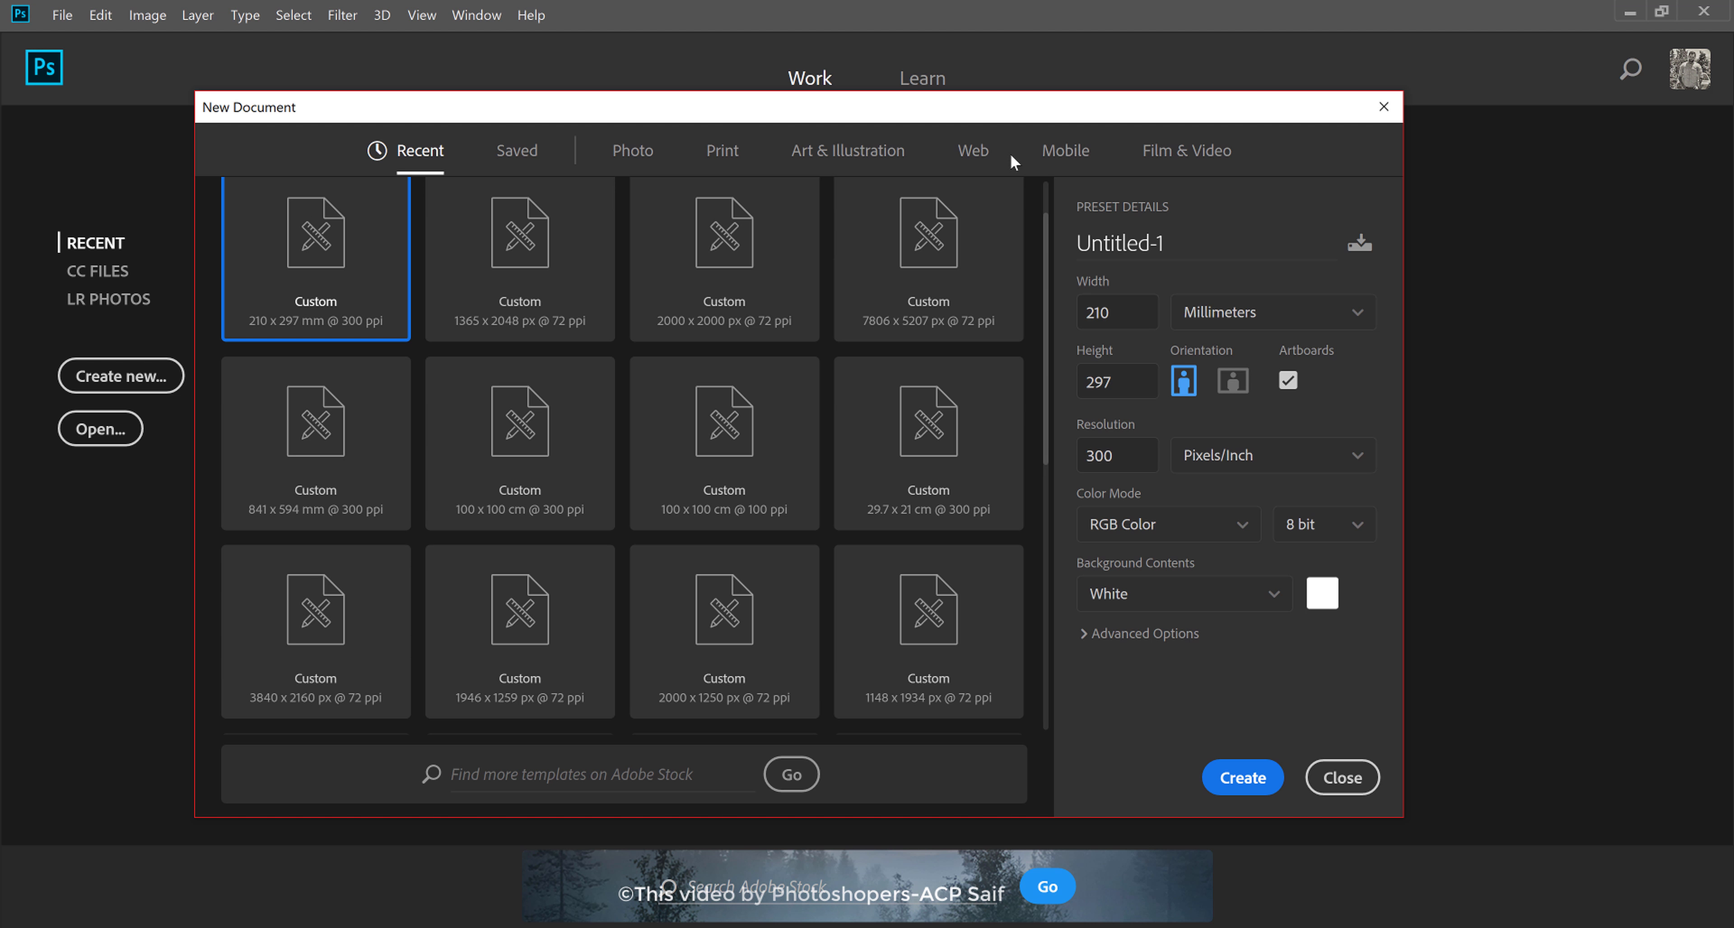
pyautogui.click(715, 157)
pyautogui.click(911, 346)
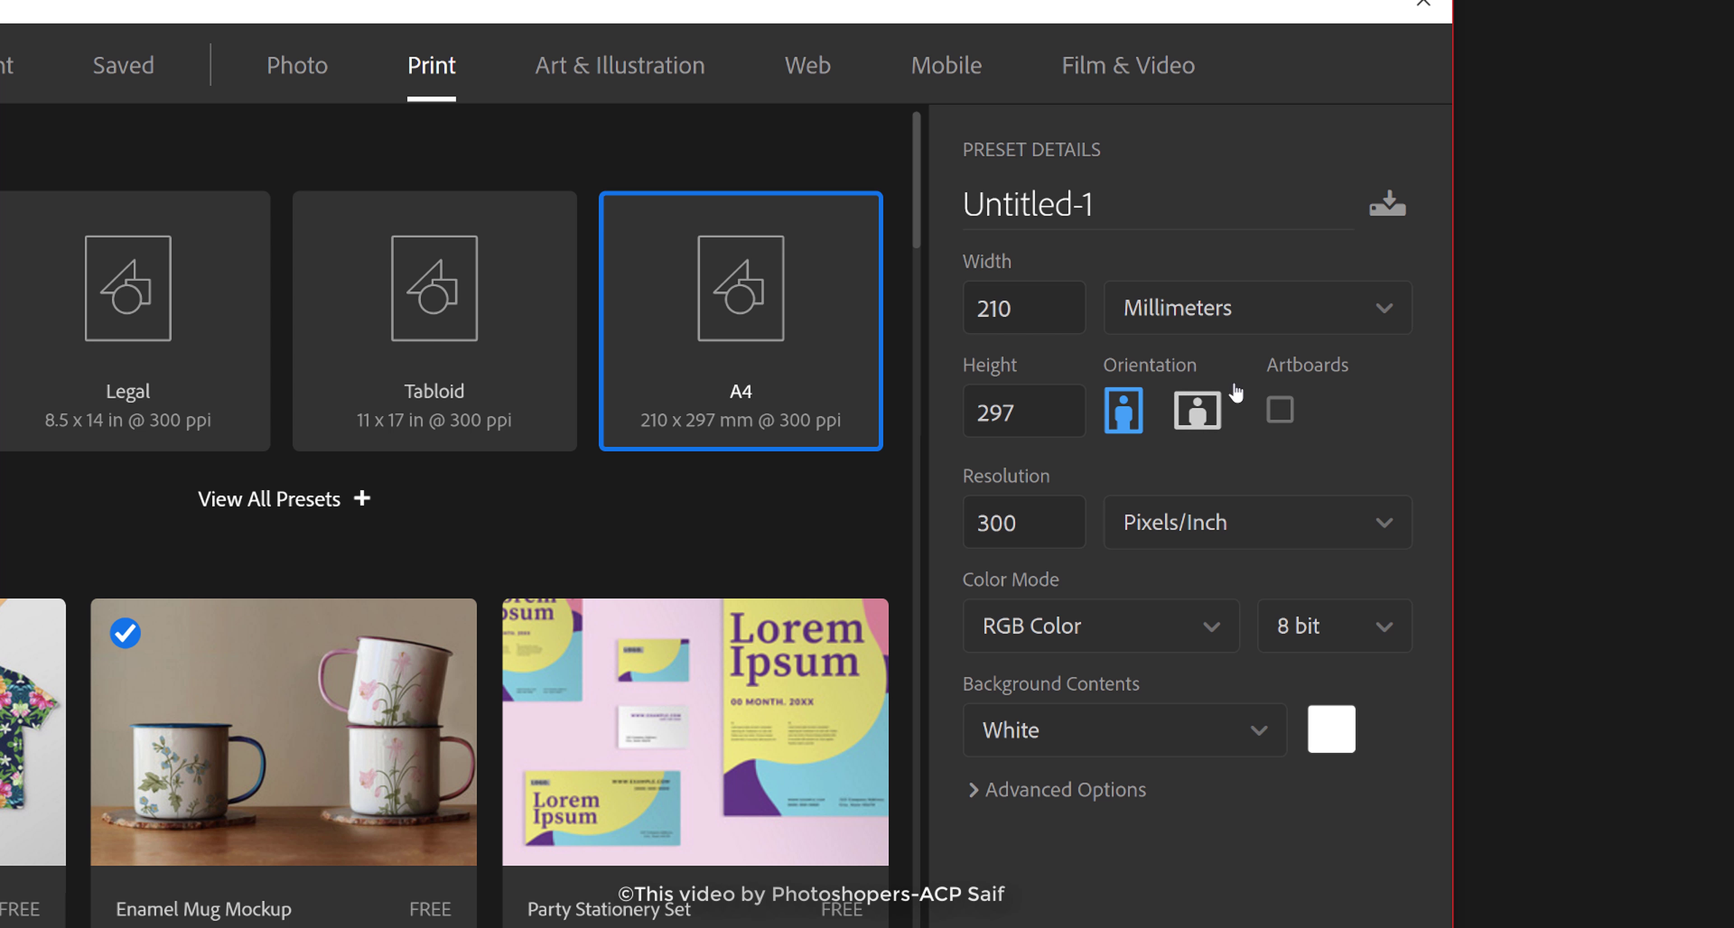
pyautogui.click(1184, 404)
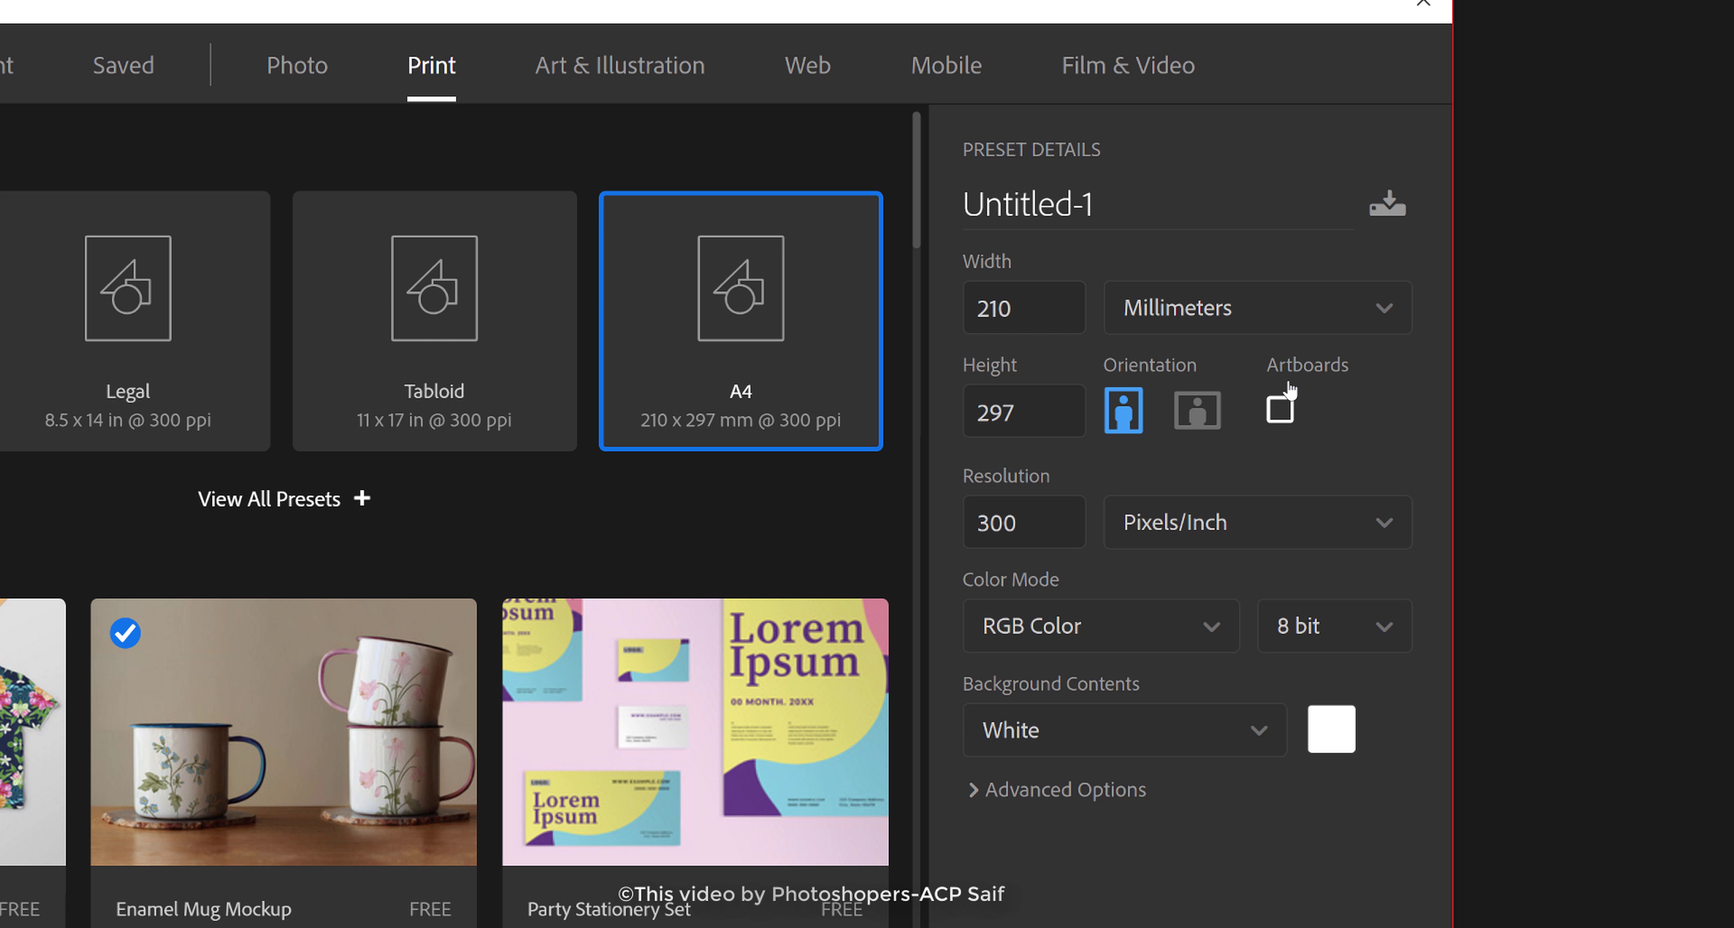
pyautogui.click(1285, 401)
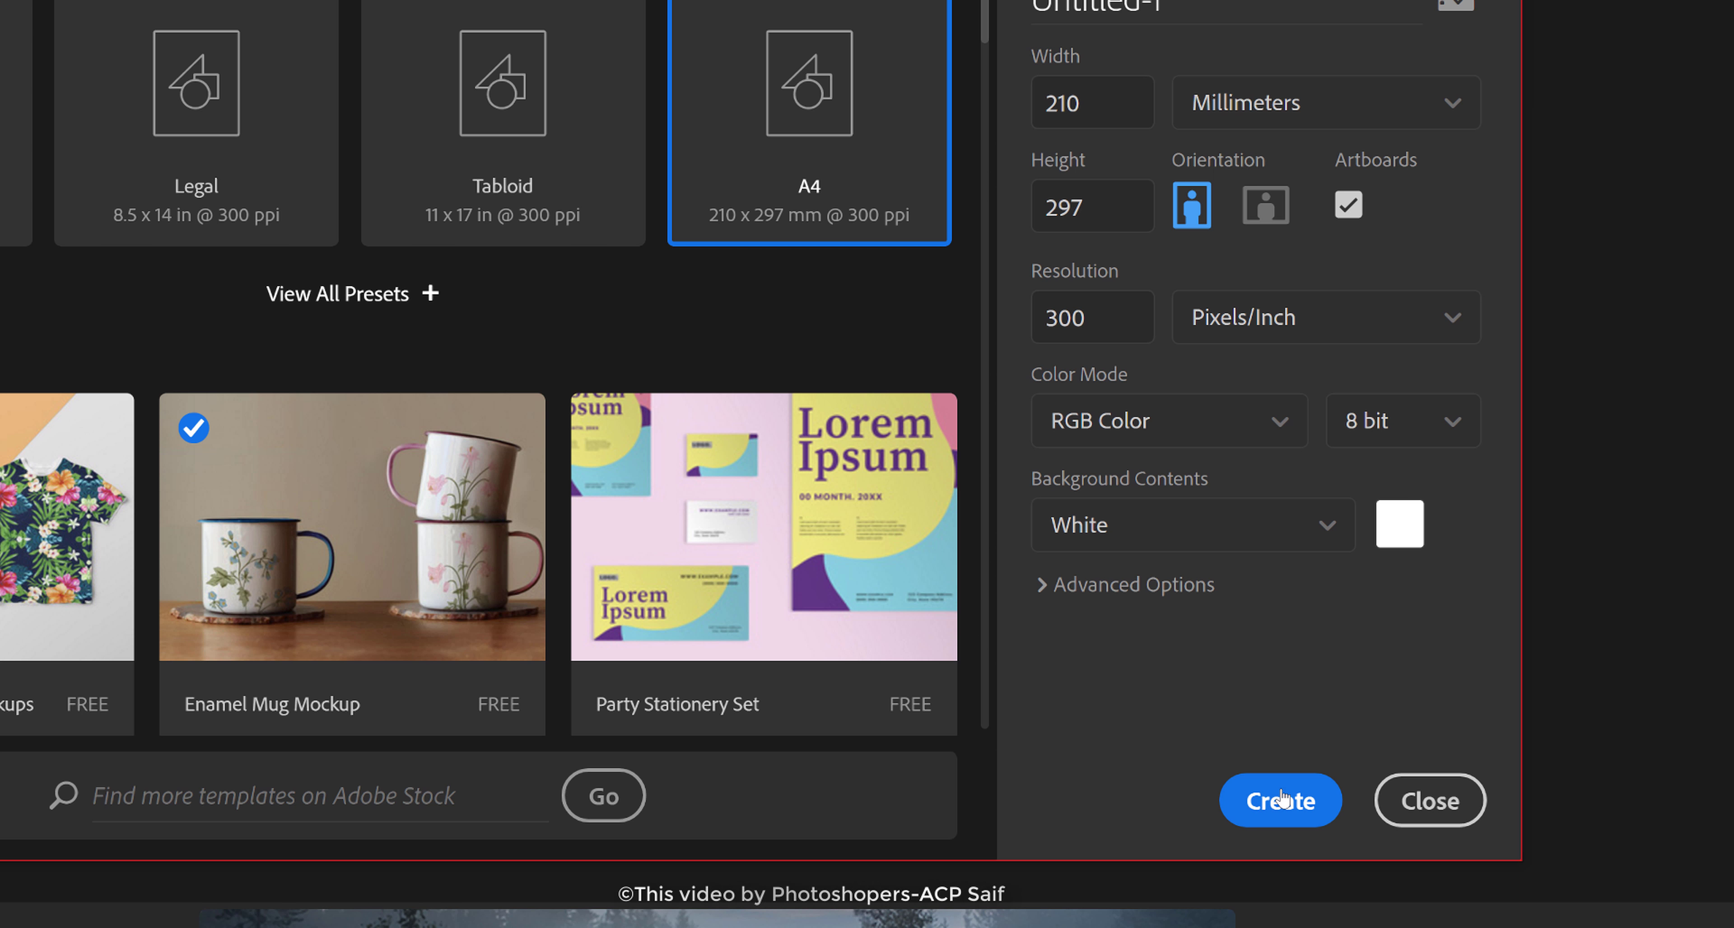
pyautogui.click(1261, 790)
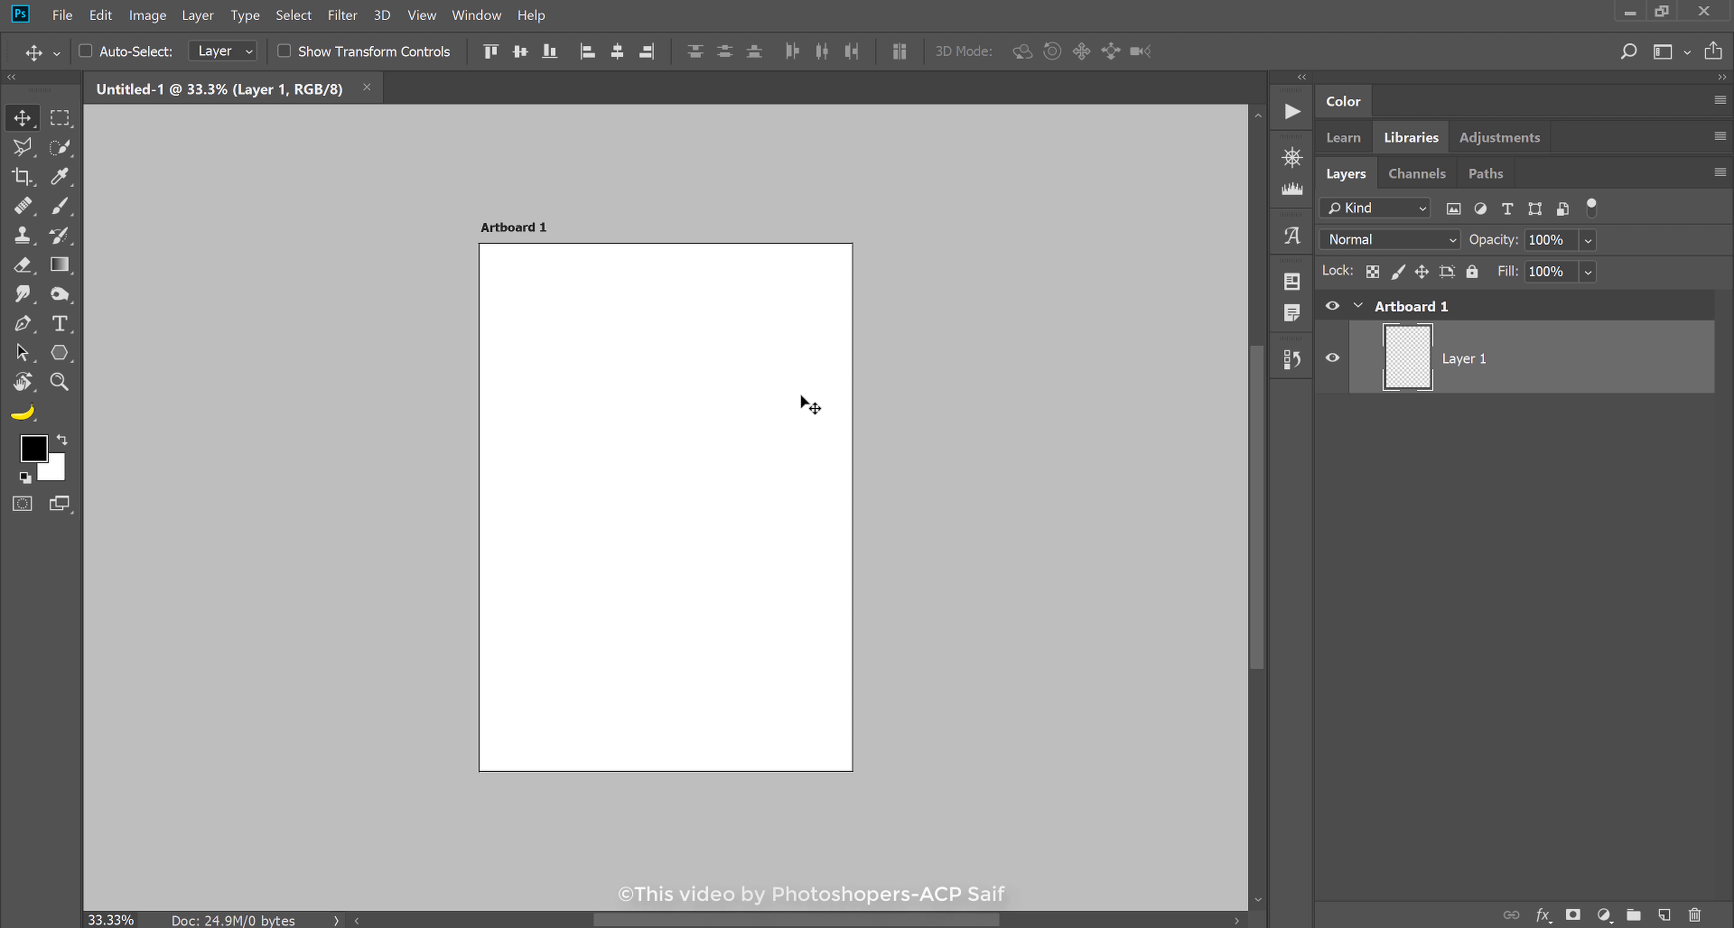
# - Rename the artboard to '1 L'
pyautogui.click(1422, 310)
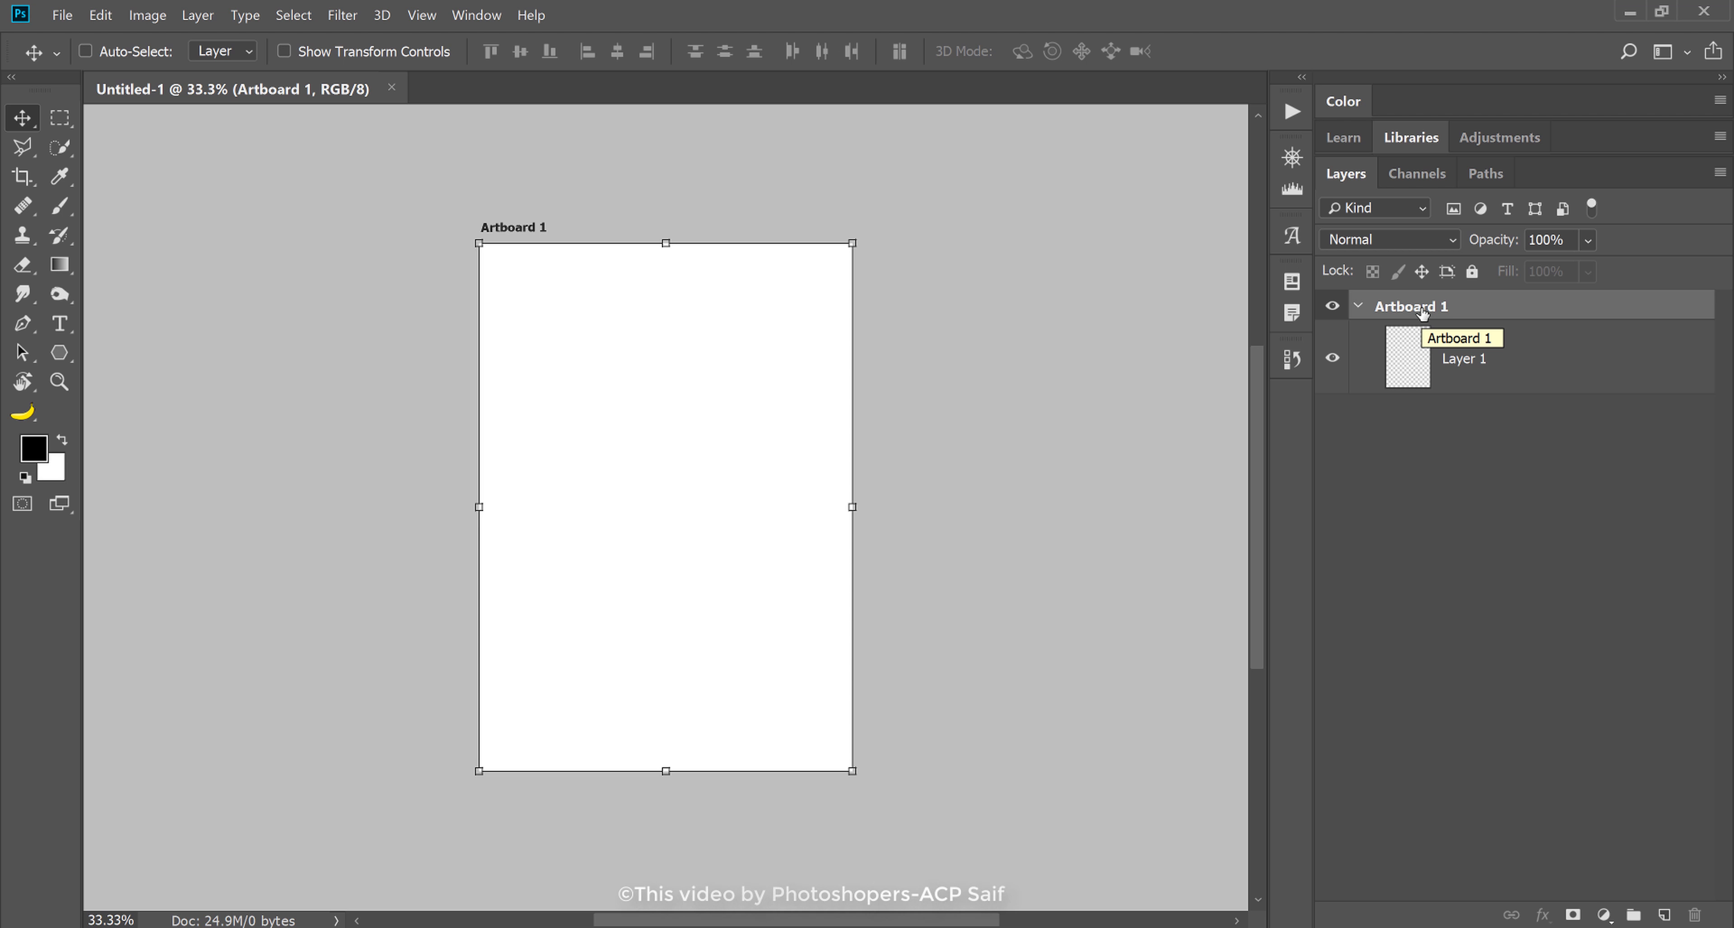
pyautogui.doubleClick(1422, 308)
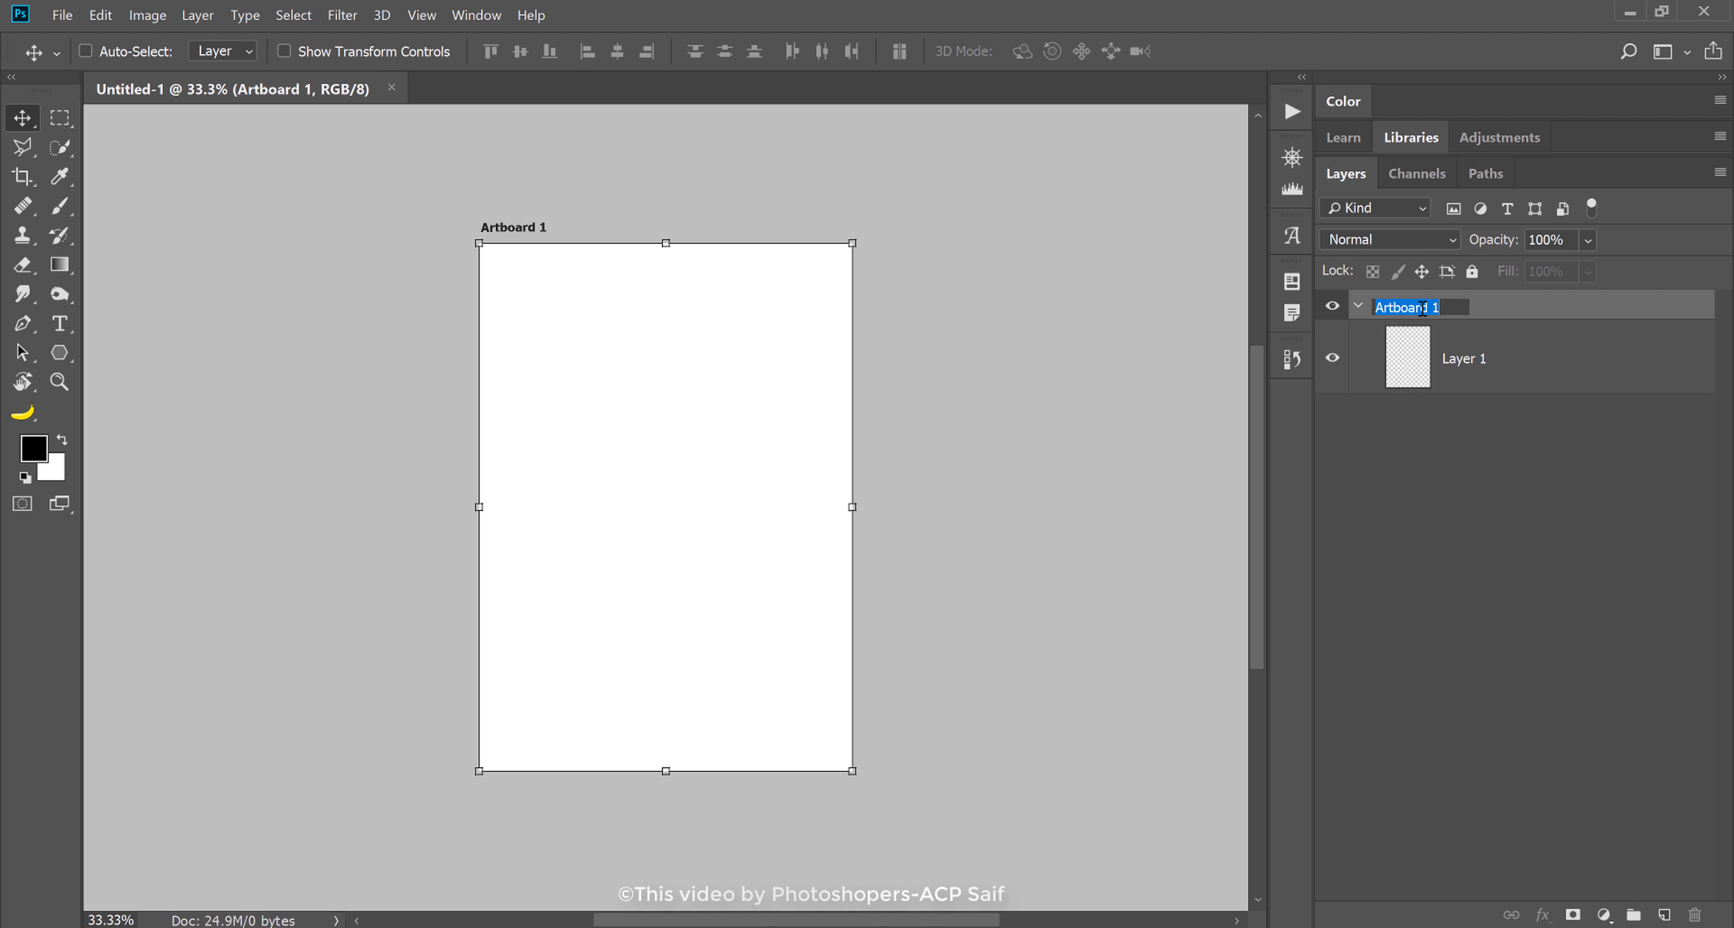
pyautogui.press('BackSpace')
pyautogui.write('L')
pyautogui.press('Return')
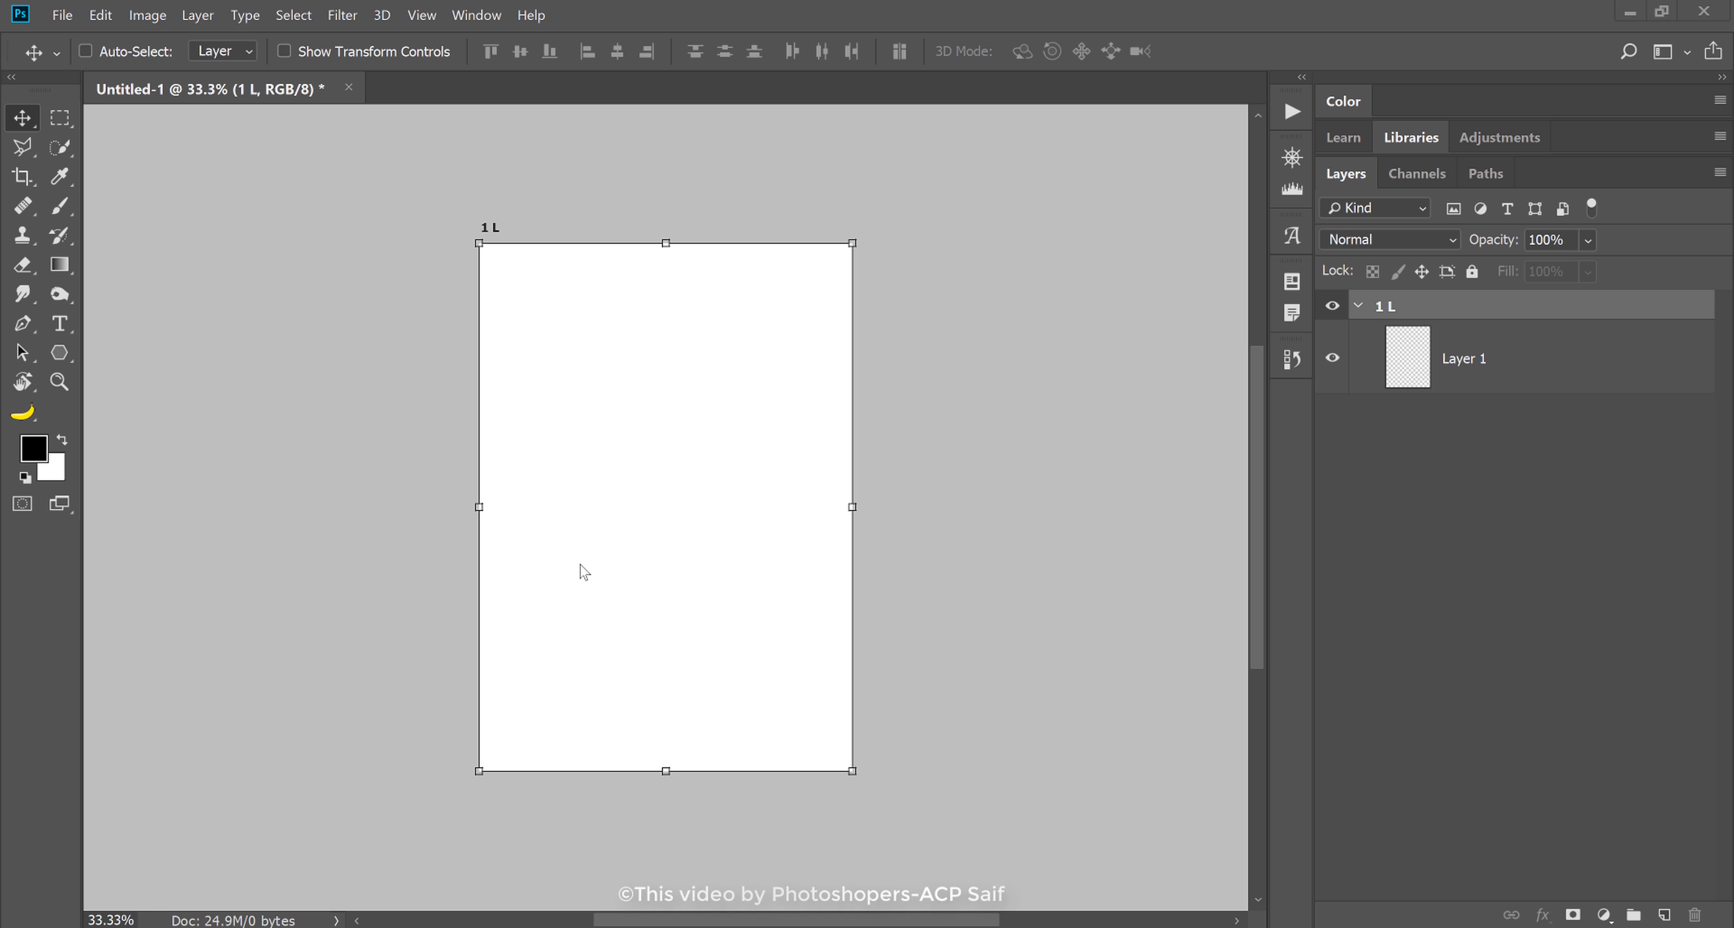
# - Fill Layer 1 with white and rename it BG
pyautogui.click(1449, 358)
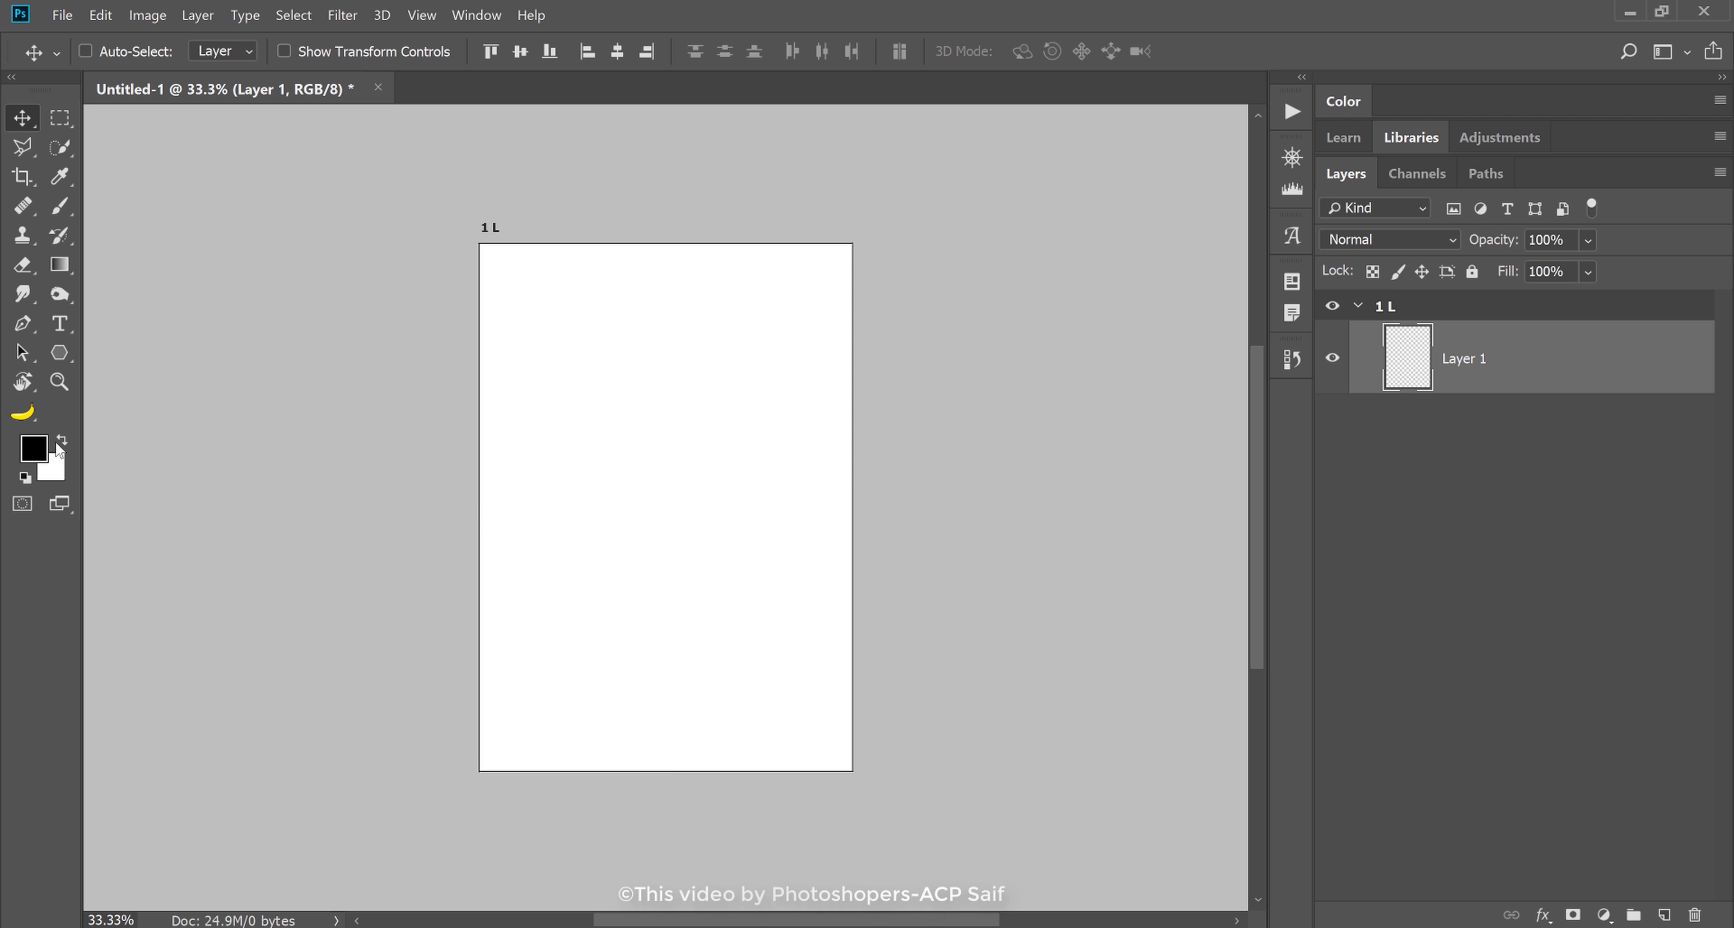
pyautogui.click(62, 443)
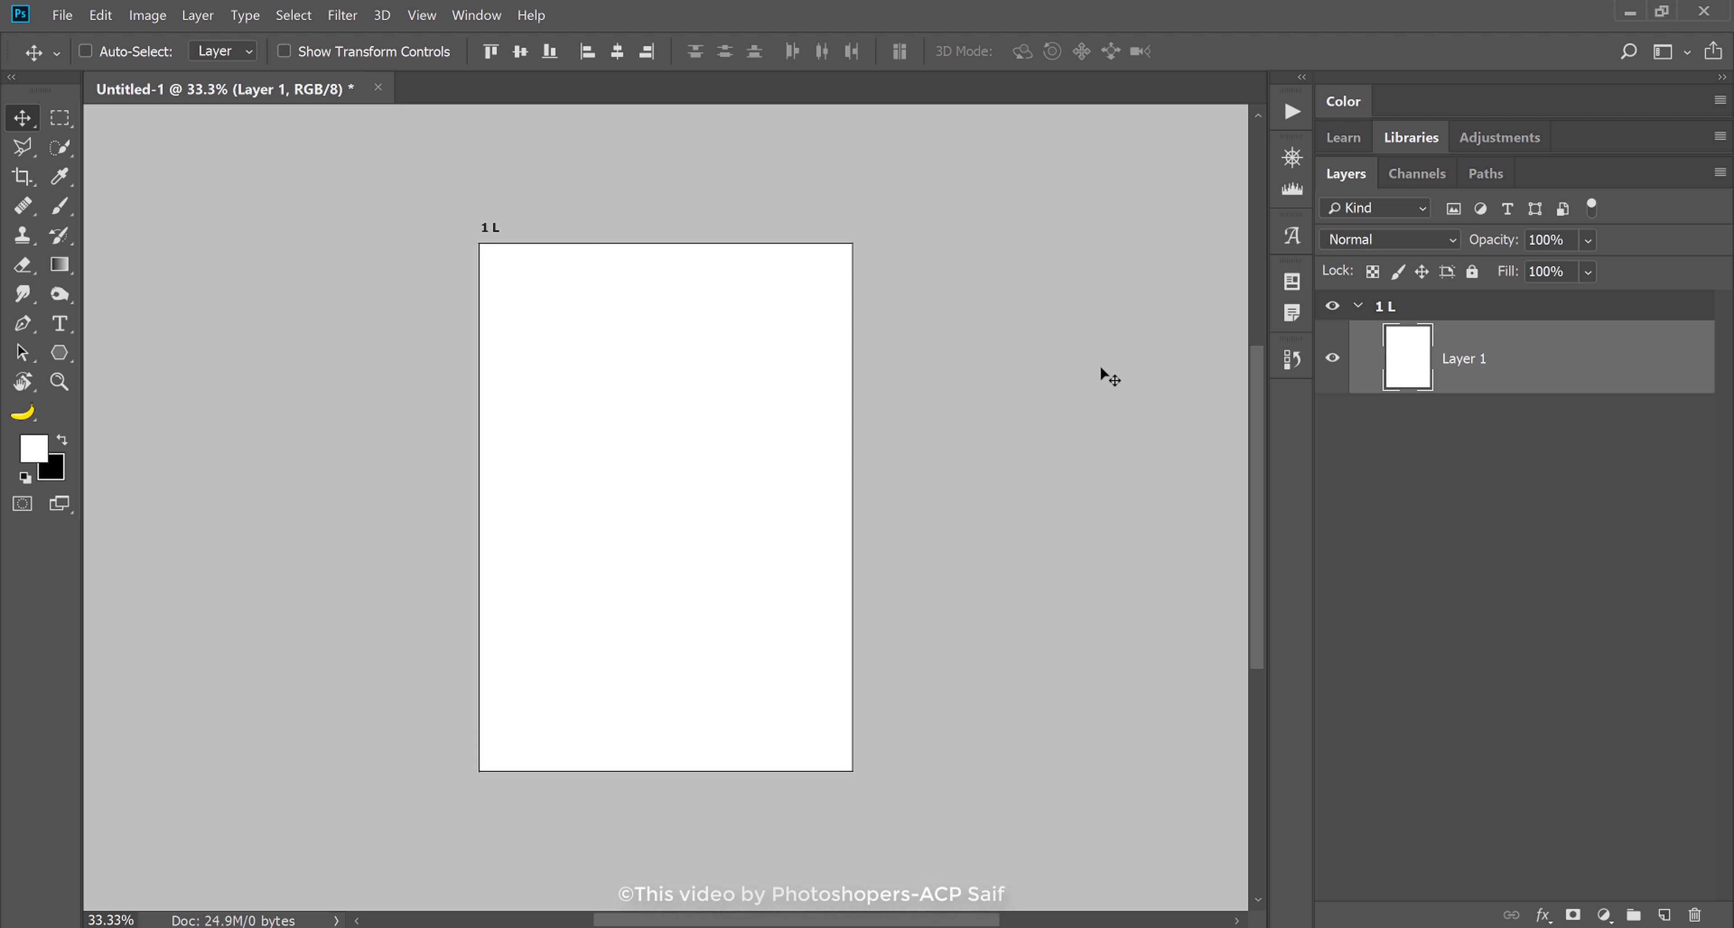
pyautogui.doubleClick(1462, 358)
pyautogui.write('b')
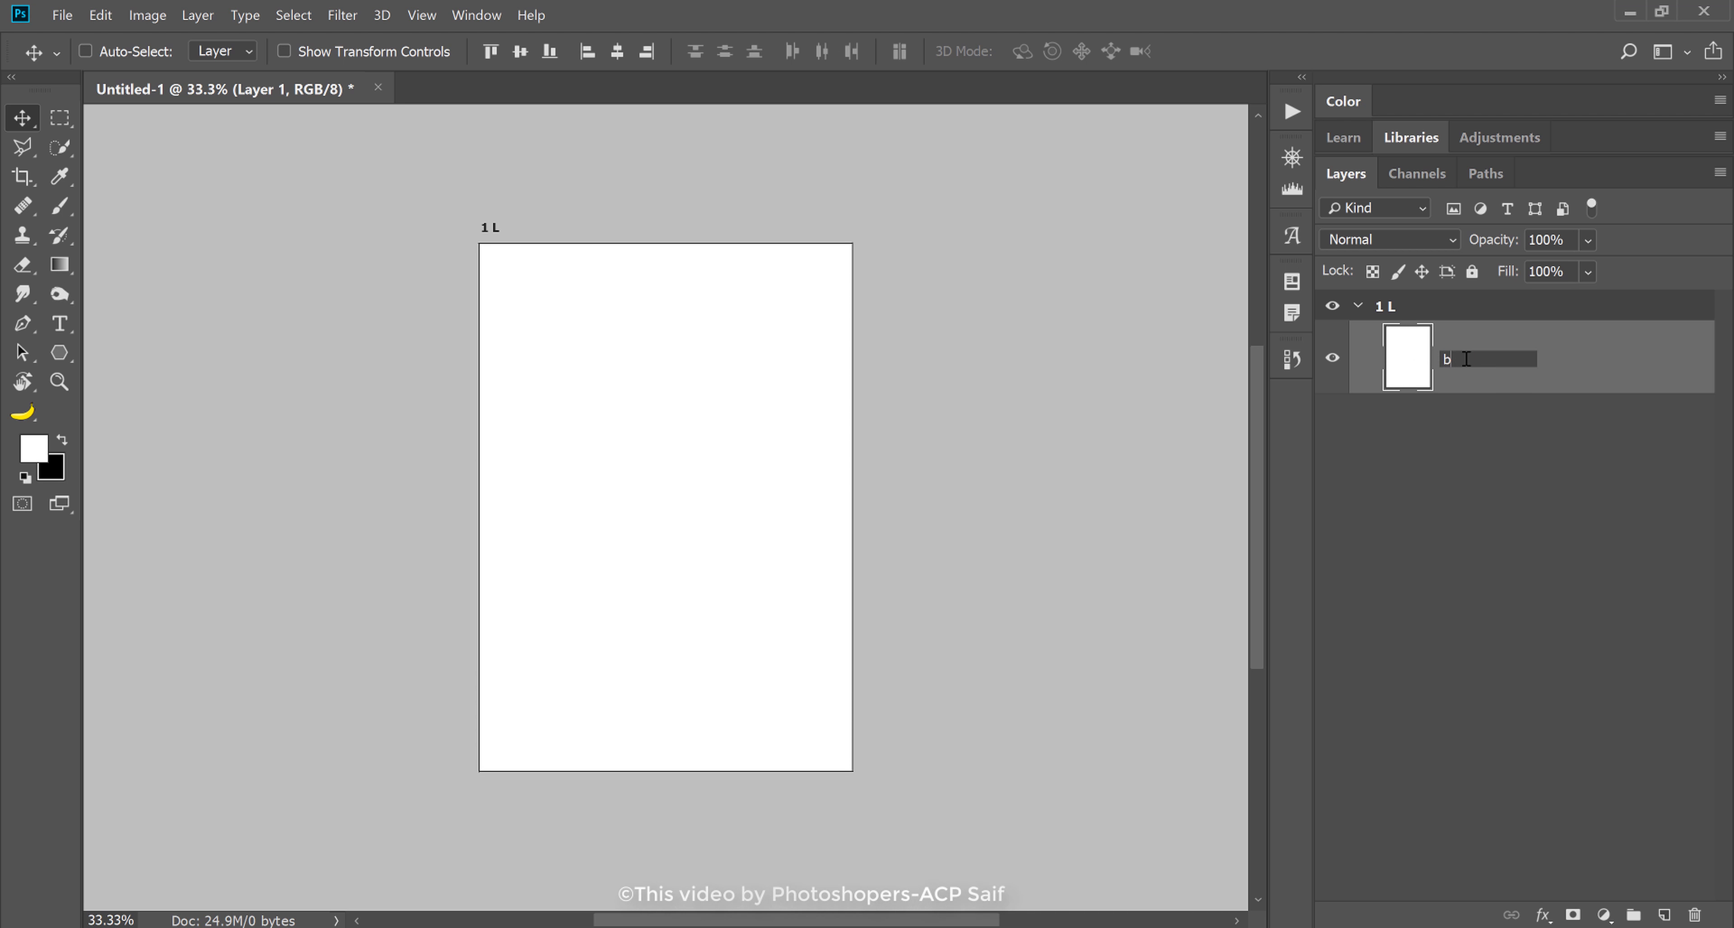
pyautogui.write('G')
pyautogui.press('Return')
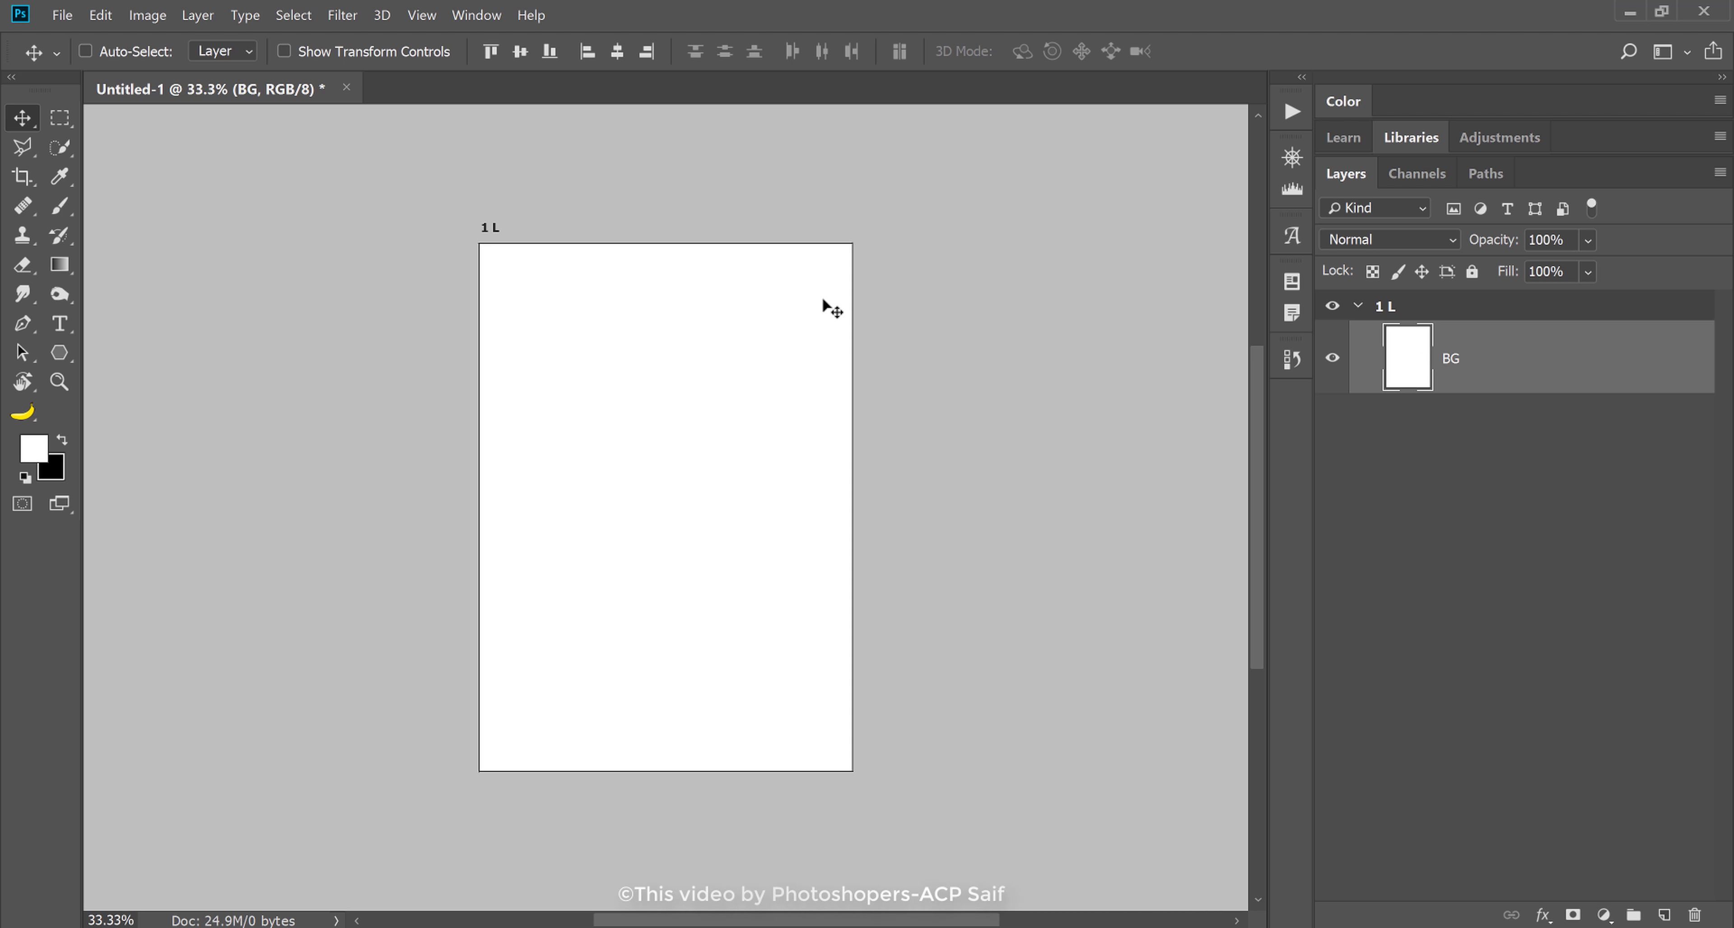
pyautogui.hotkey('alt', 'Tab')
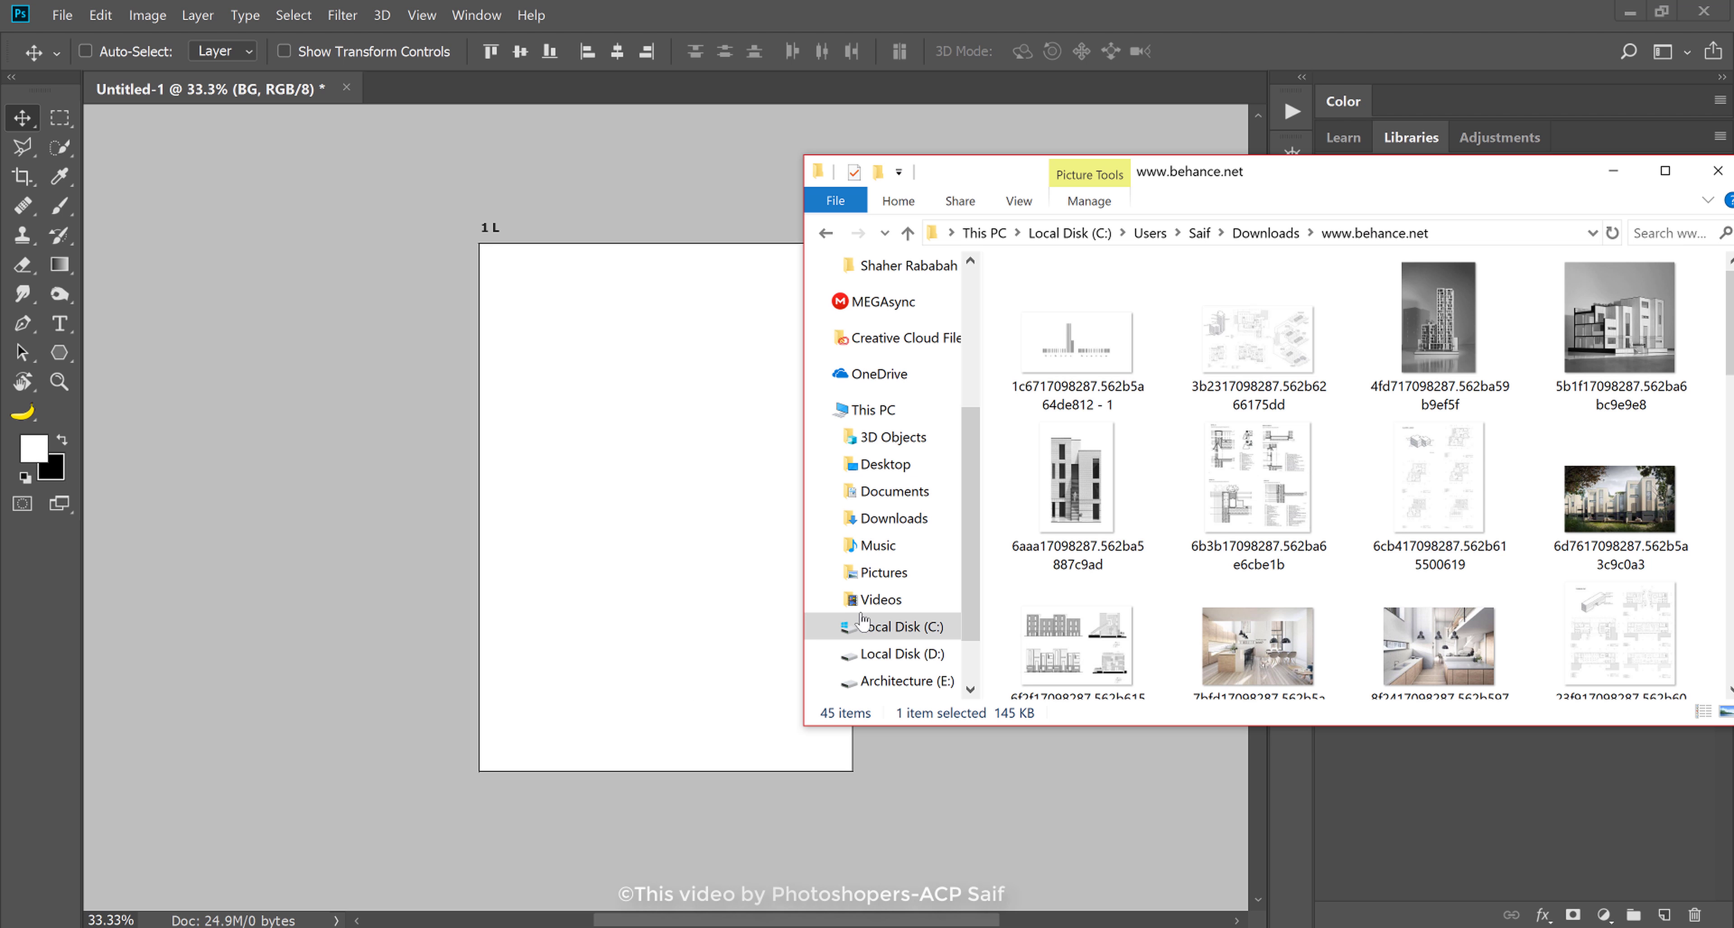
# - Drag the 6aaa17098287 building elevation JPG from the behance downloads onto artboard 1 L
pyautogui.scroll(-1, 1312, 538)
pyautogui.scroll(-1, 1394, 592)
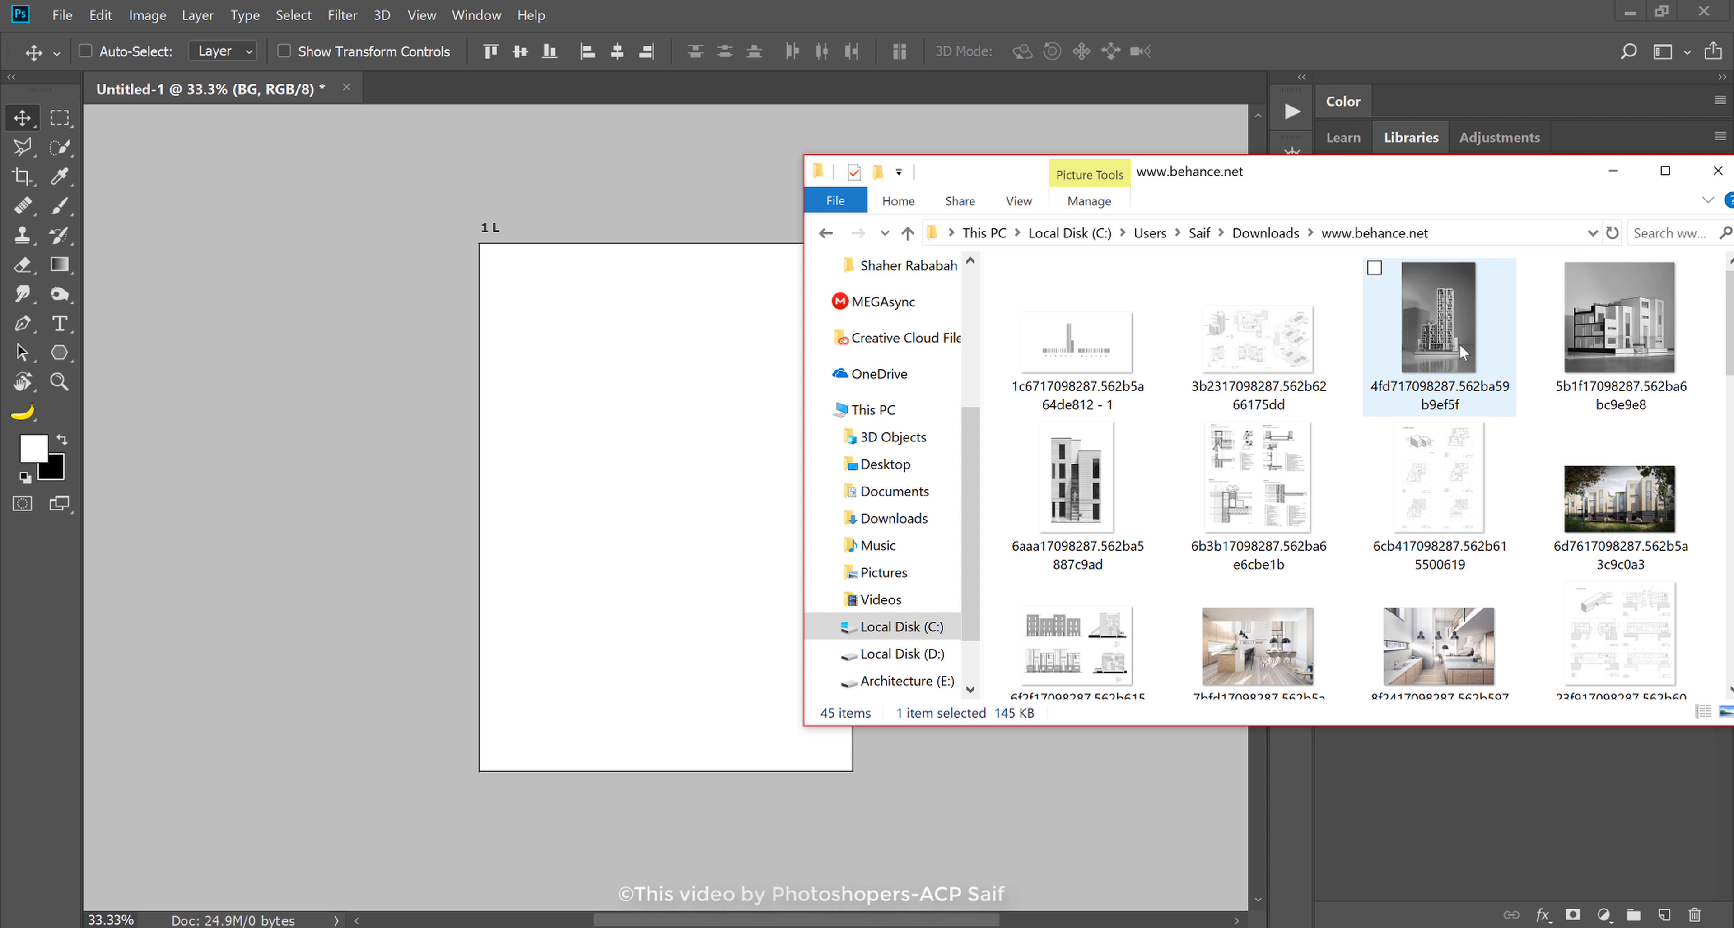
pyautogui.scroll(-2, 1458, 342)
pyautogui.scroll(-2, 1484, 377)
pyautogui.scroll(-4, 1484, 377)
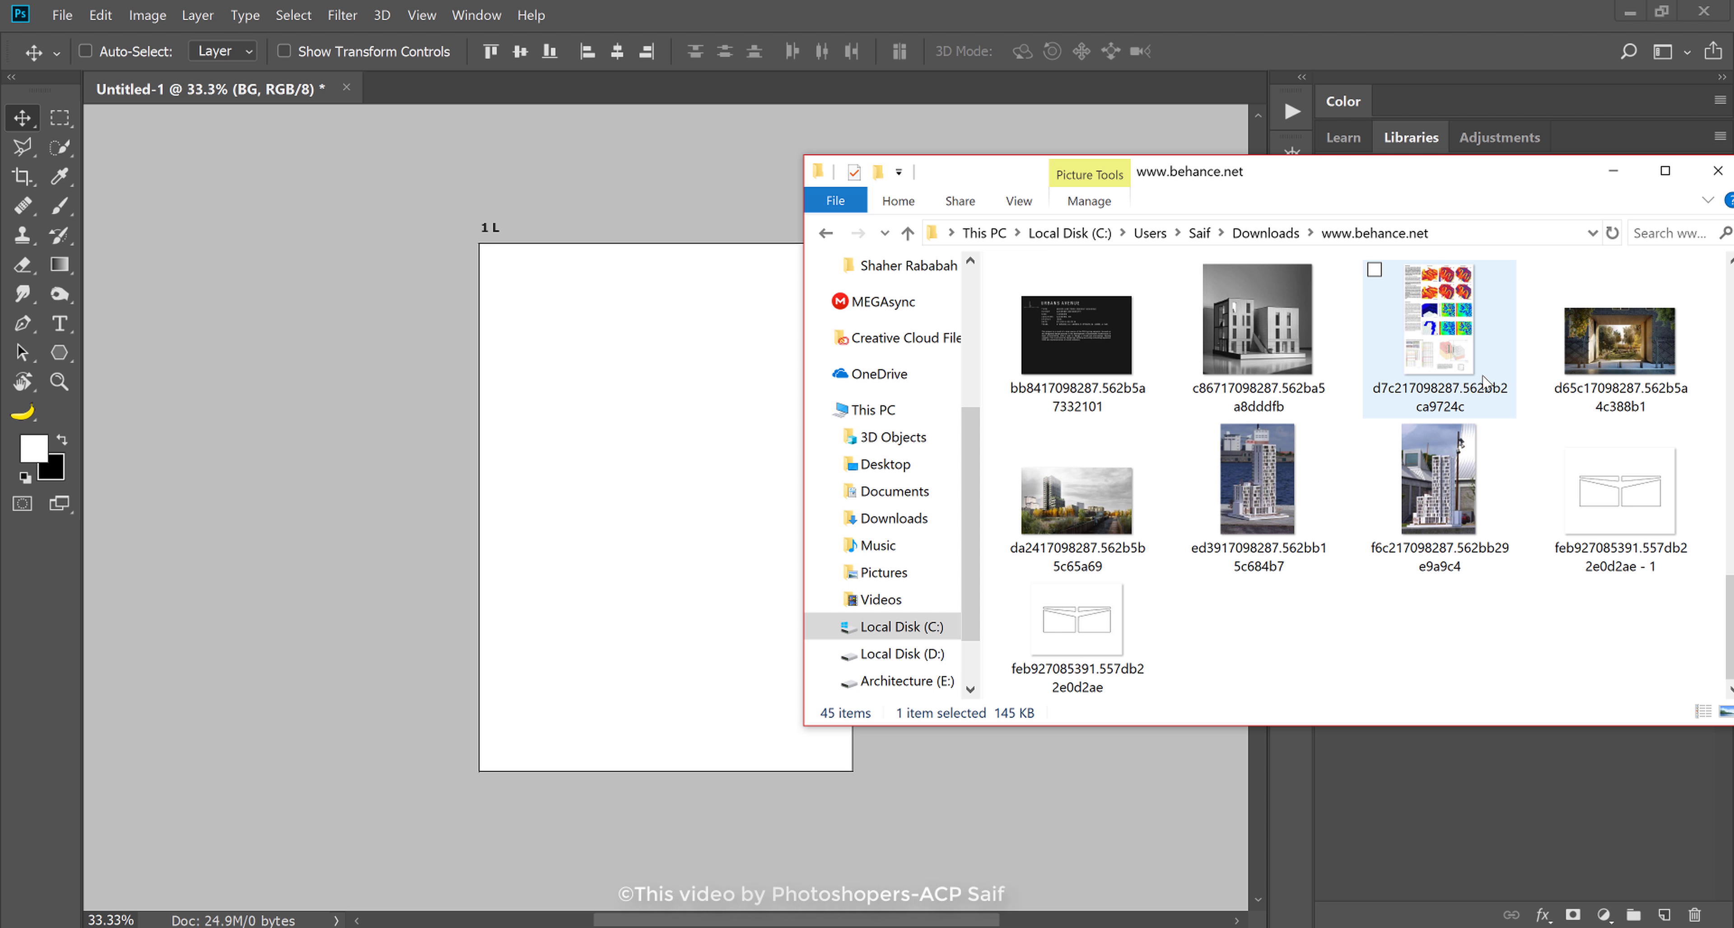
pyautogui.moveTo(1438, 335)
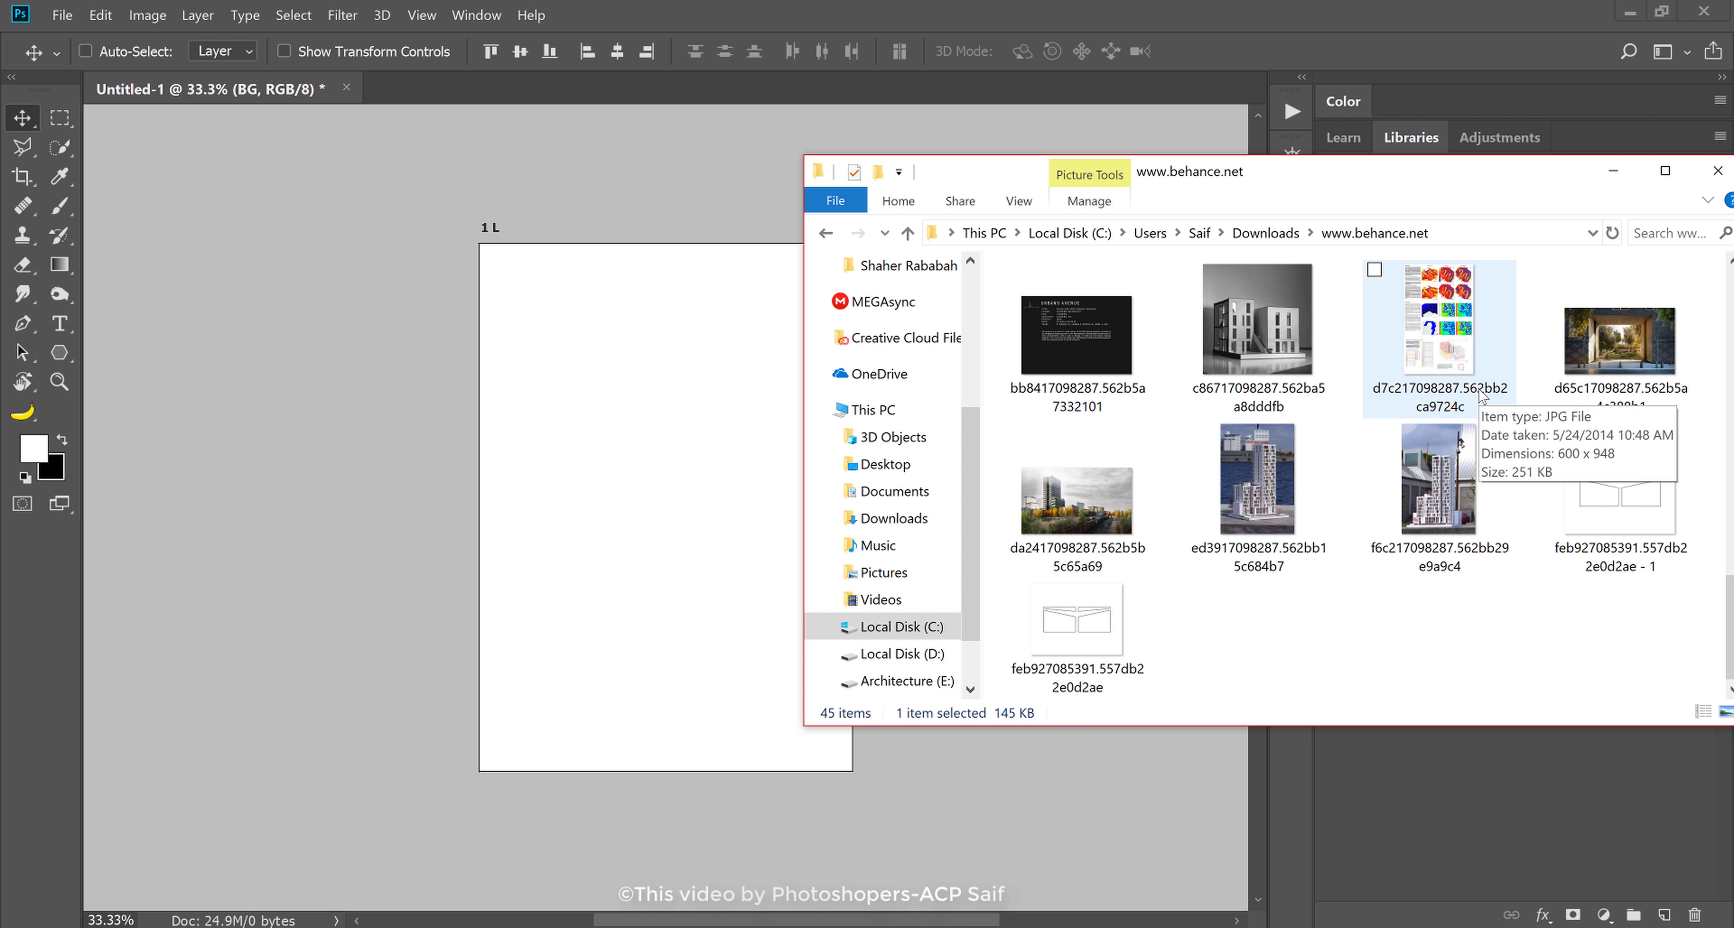
pyautogui.scroll(2, 1453, 407)
pyautogui.scroll(2, 1461, 411)
pyautogui.scroll(2, 1474, 414)
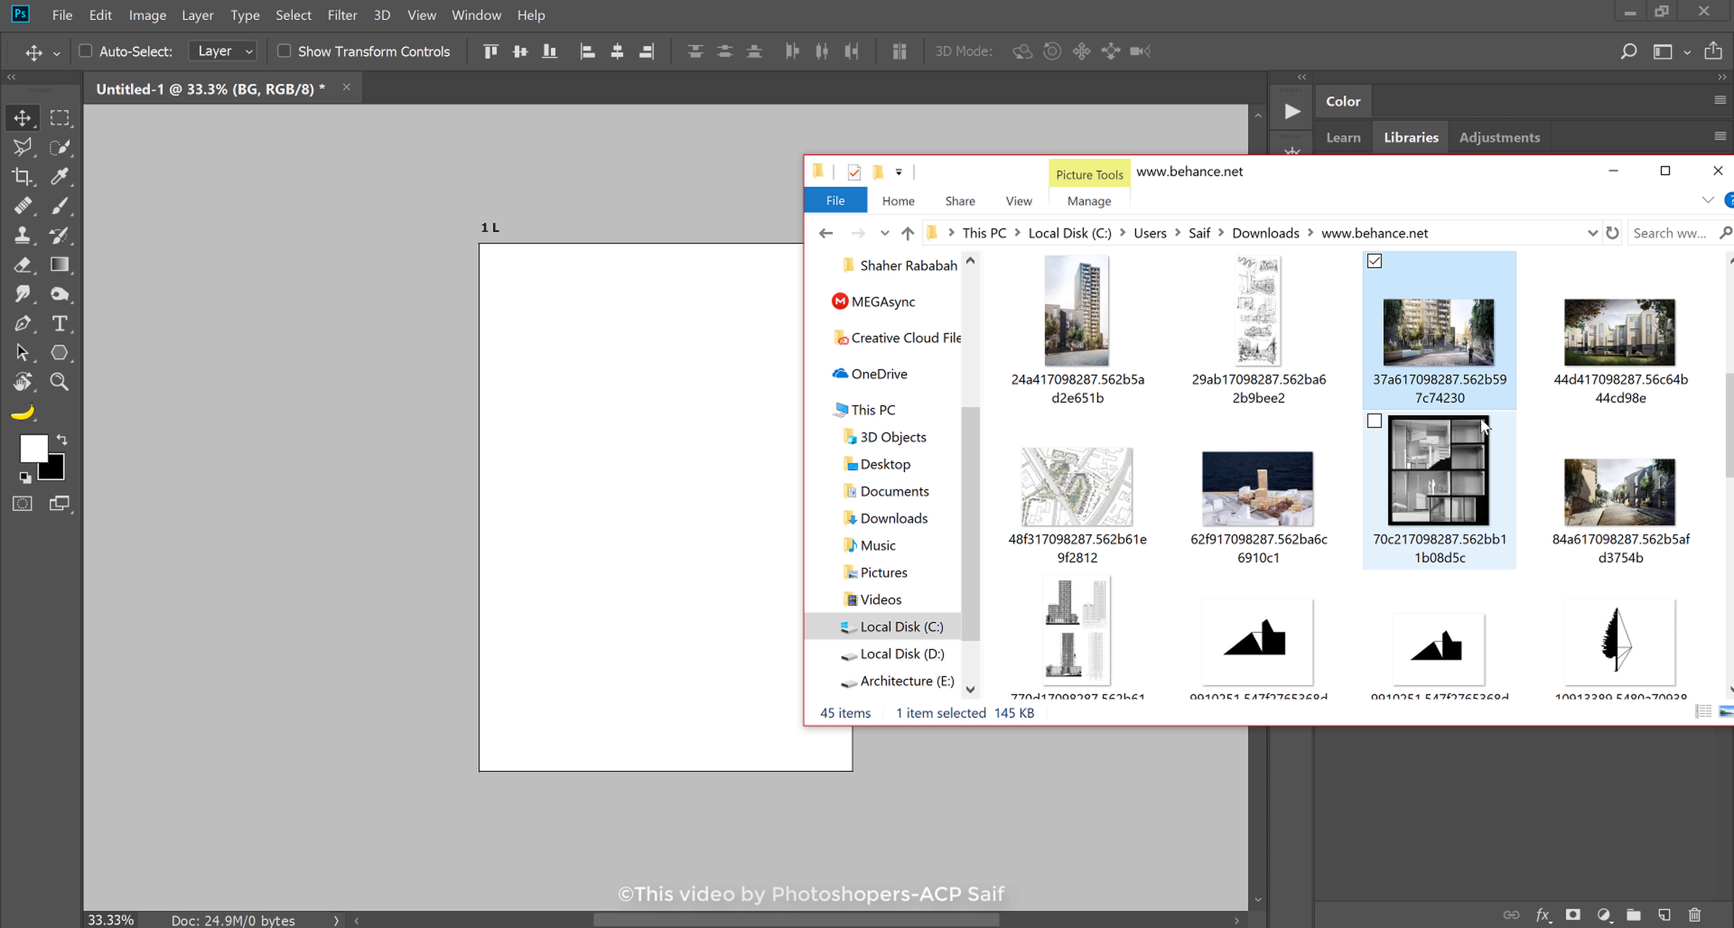
pyautogui.scroll(2, 1481, 421)
pyautogui.scroll(2, 1484, 425)
pyautogui.scroll(2, 1484, 425)
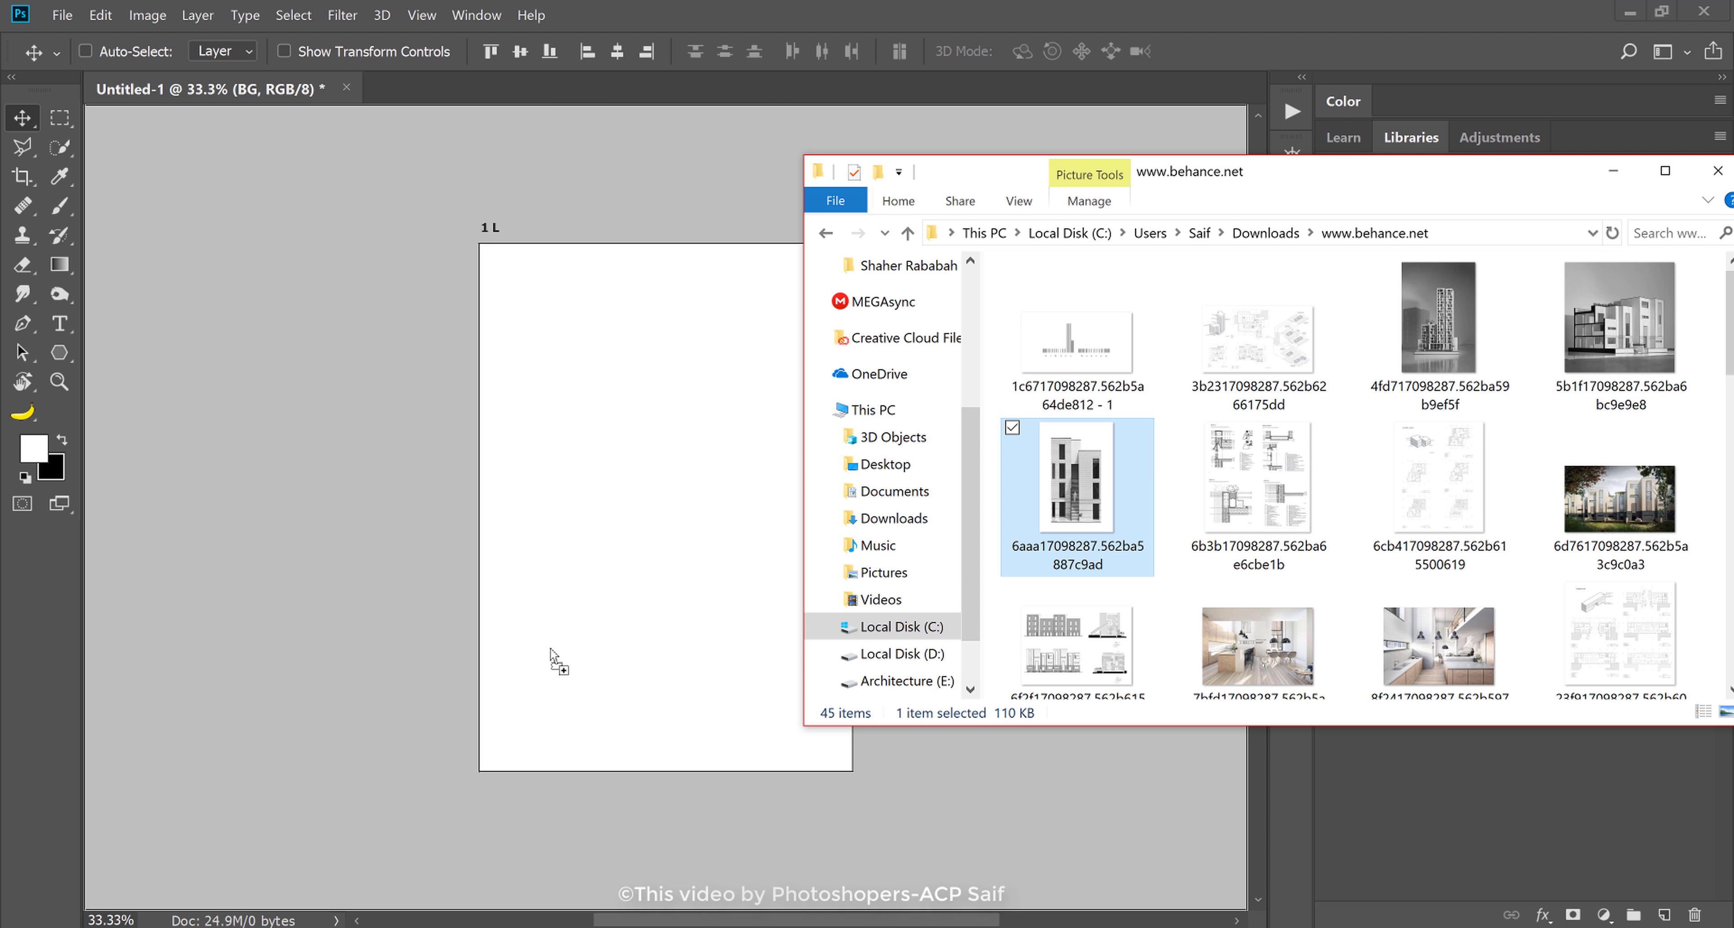
pyautogui.moveTo(941, 602); pyautogui.dragTo(553, 651)
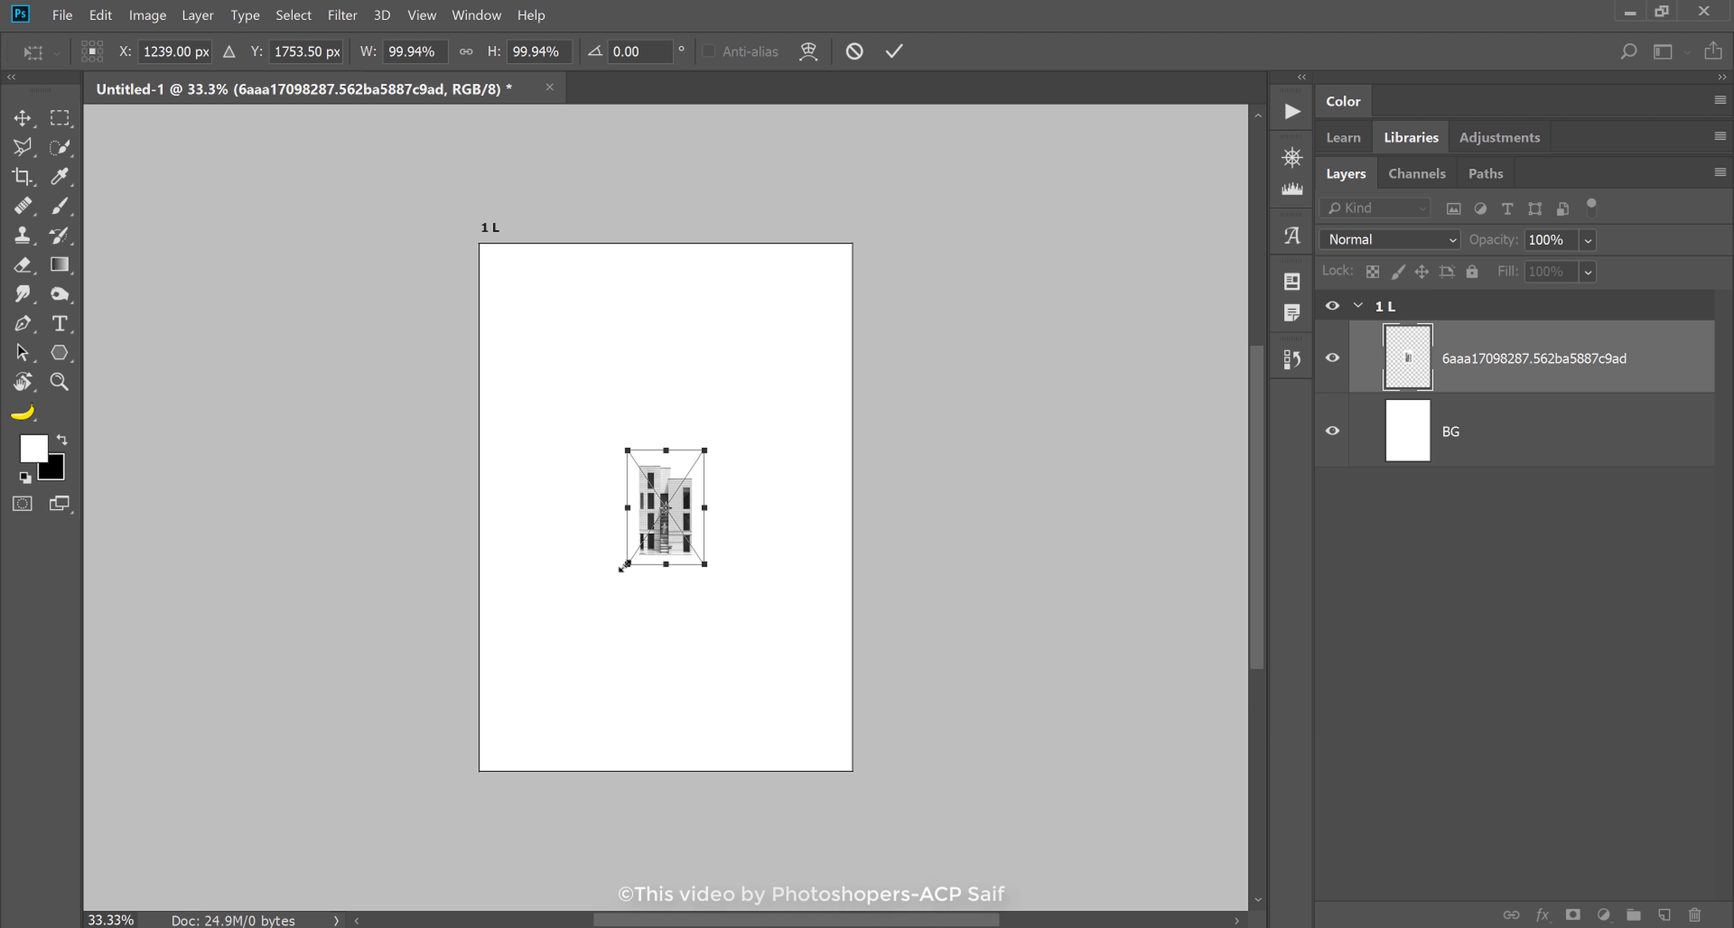
# - Enlarge the building elevation and snap it to the page's lower-left bottom edge
pyautogui.moveTo(624, 567); pyautogui.dragTo(440, 839)
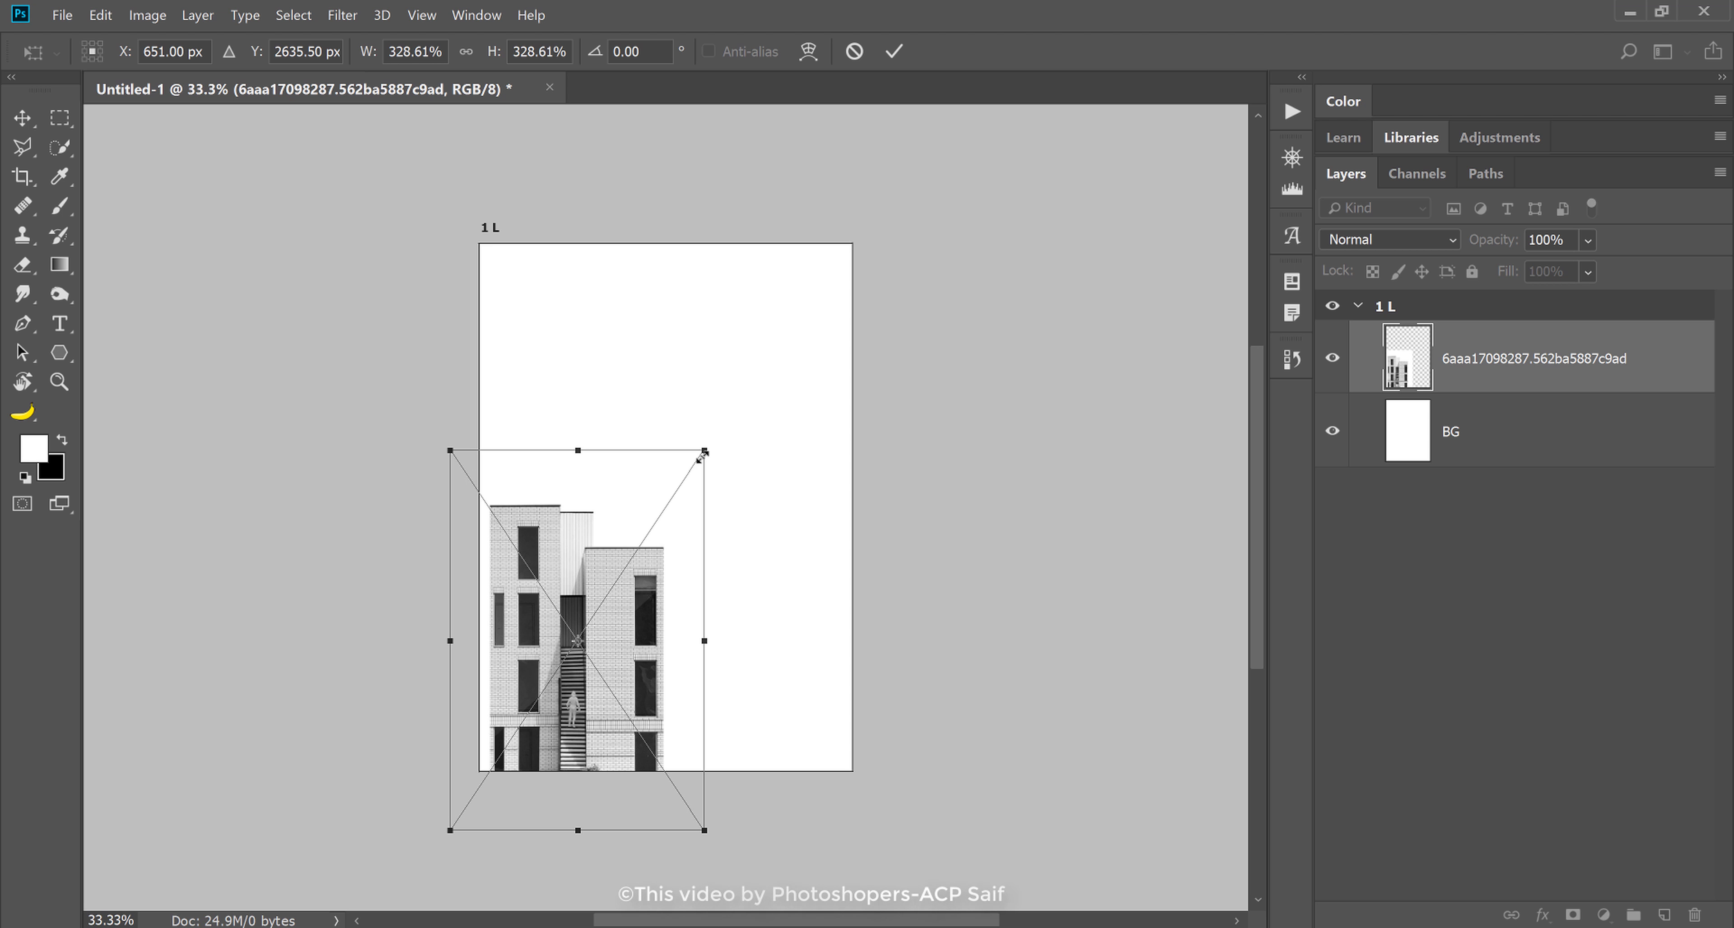
pyautogui.moveTo(703, 456); pyautogui.dragTo(731, 408)
pyautogui.moveTo(613, 540); pyautogui.dragTo(595, 530)
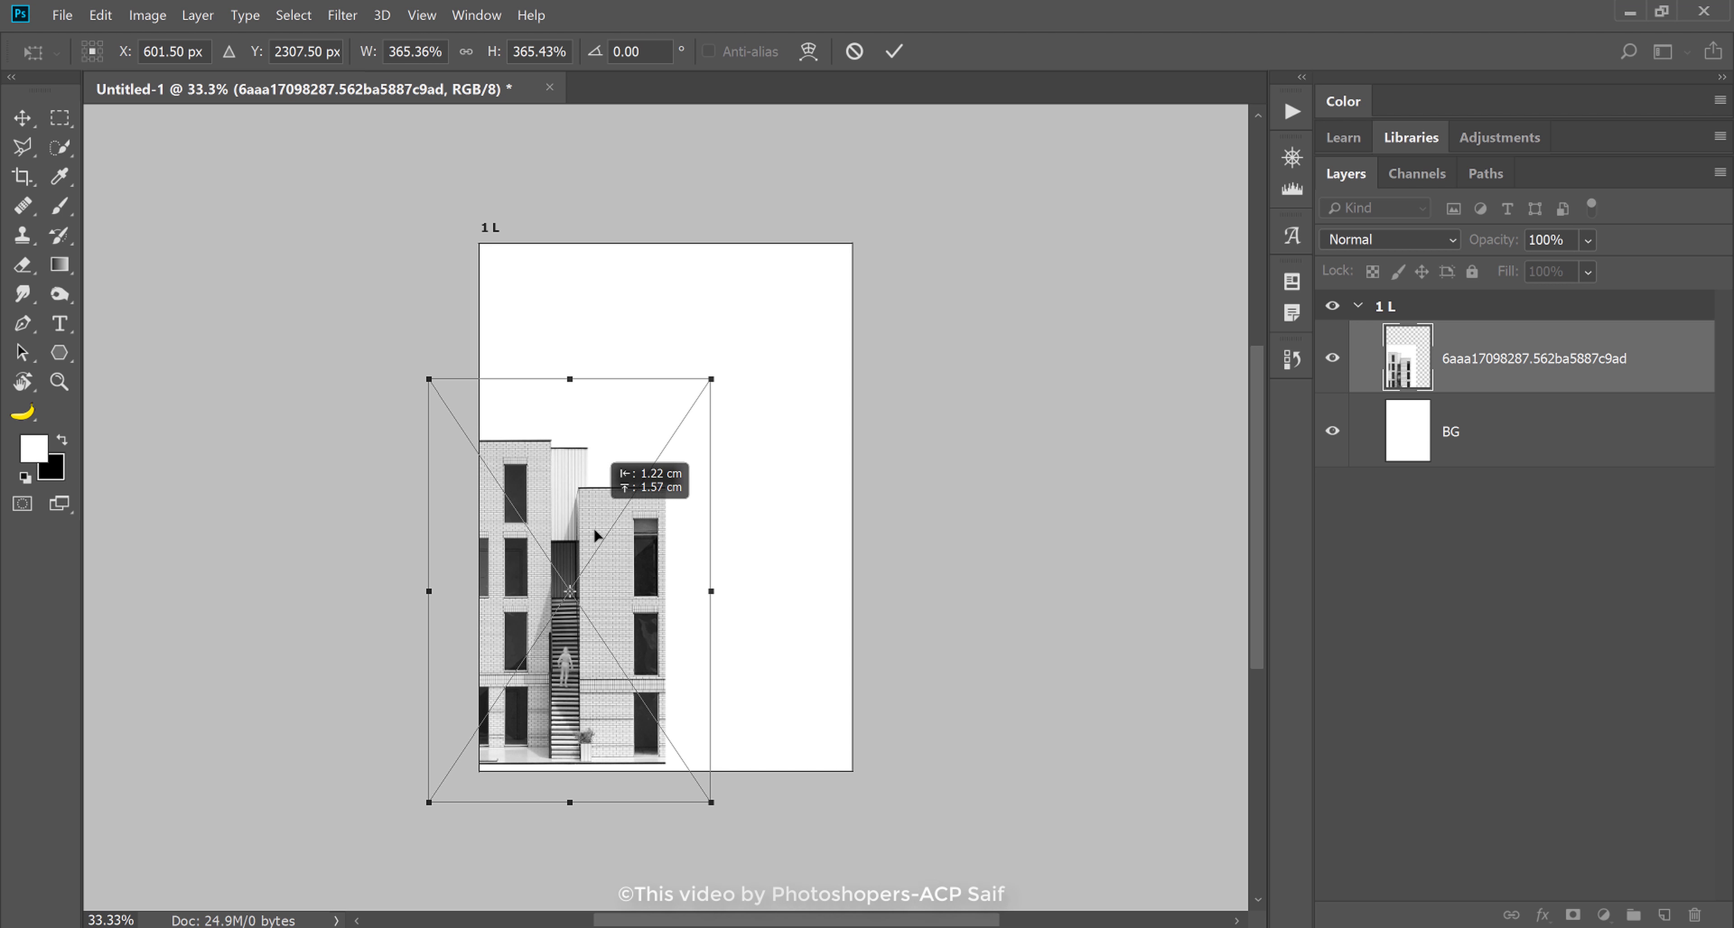
pyautogui.press('Return')
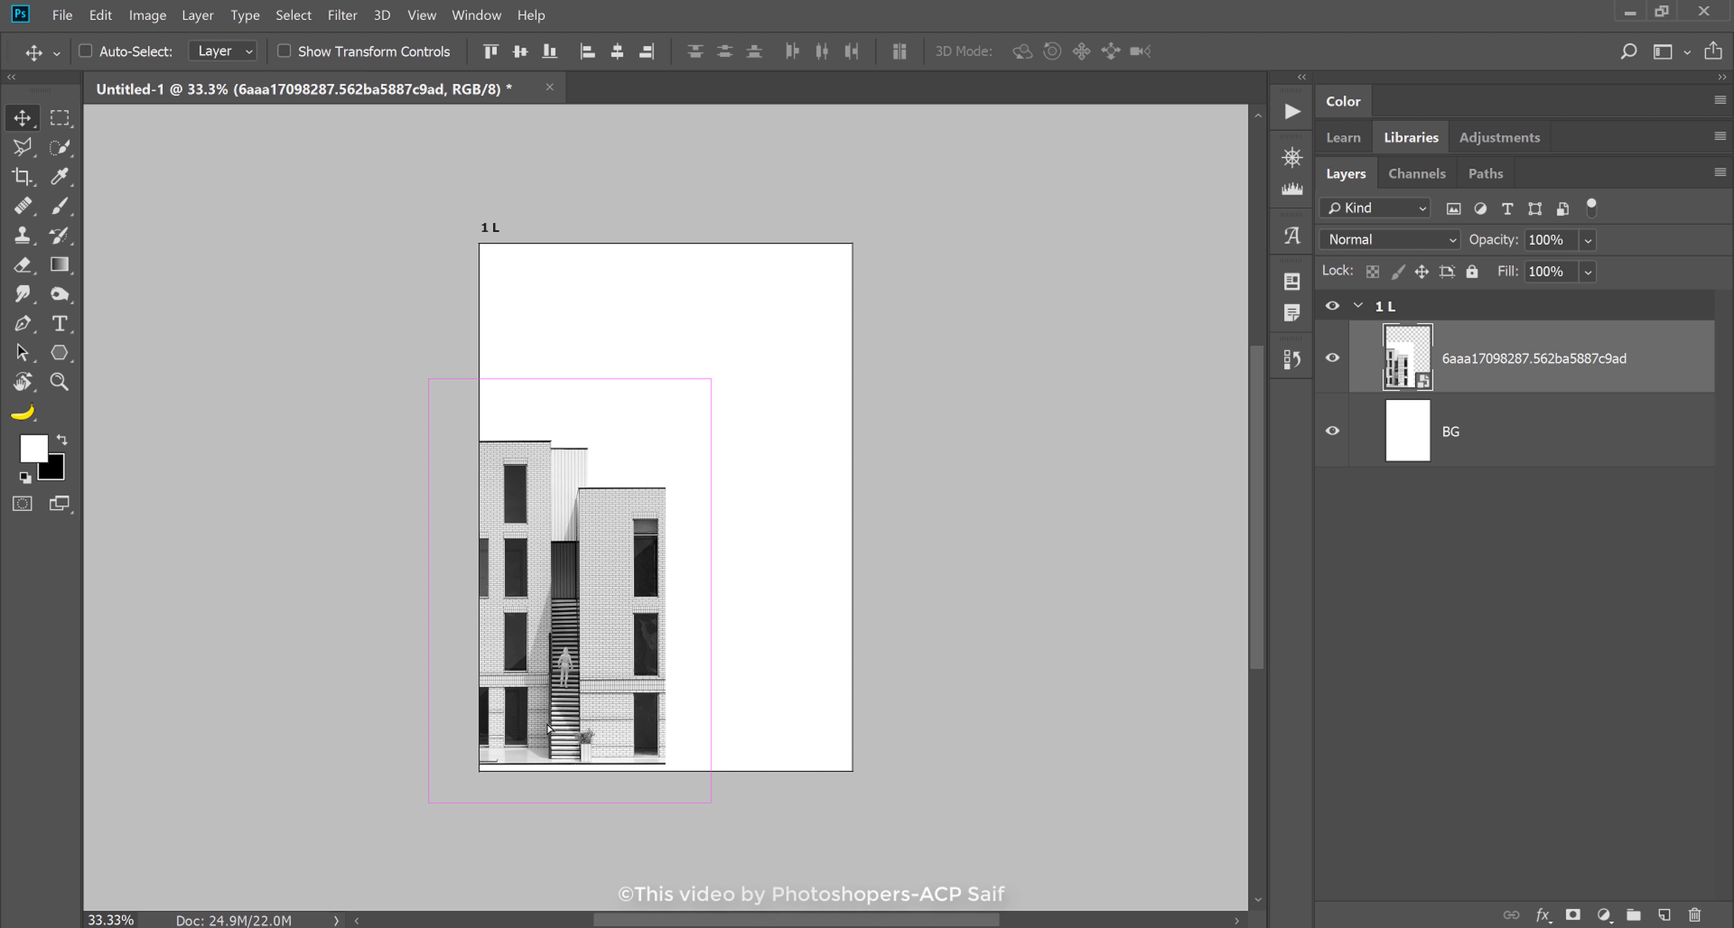
pyautogui.moveTo(549, 729); pyautogui.dragTo(548, 732)
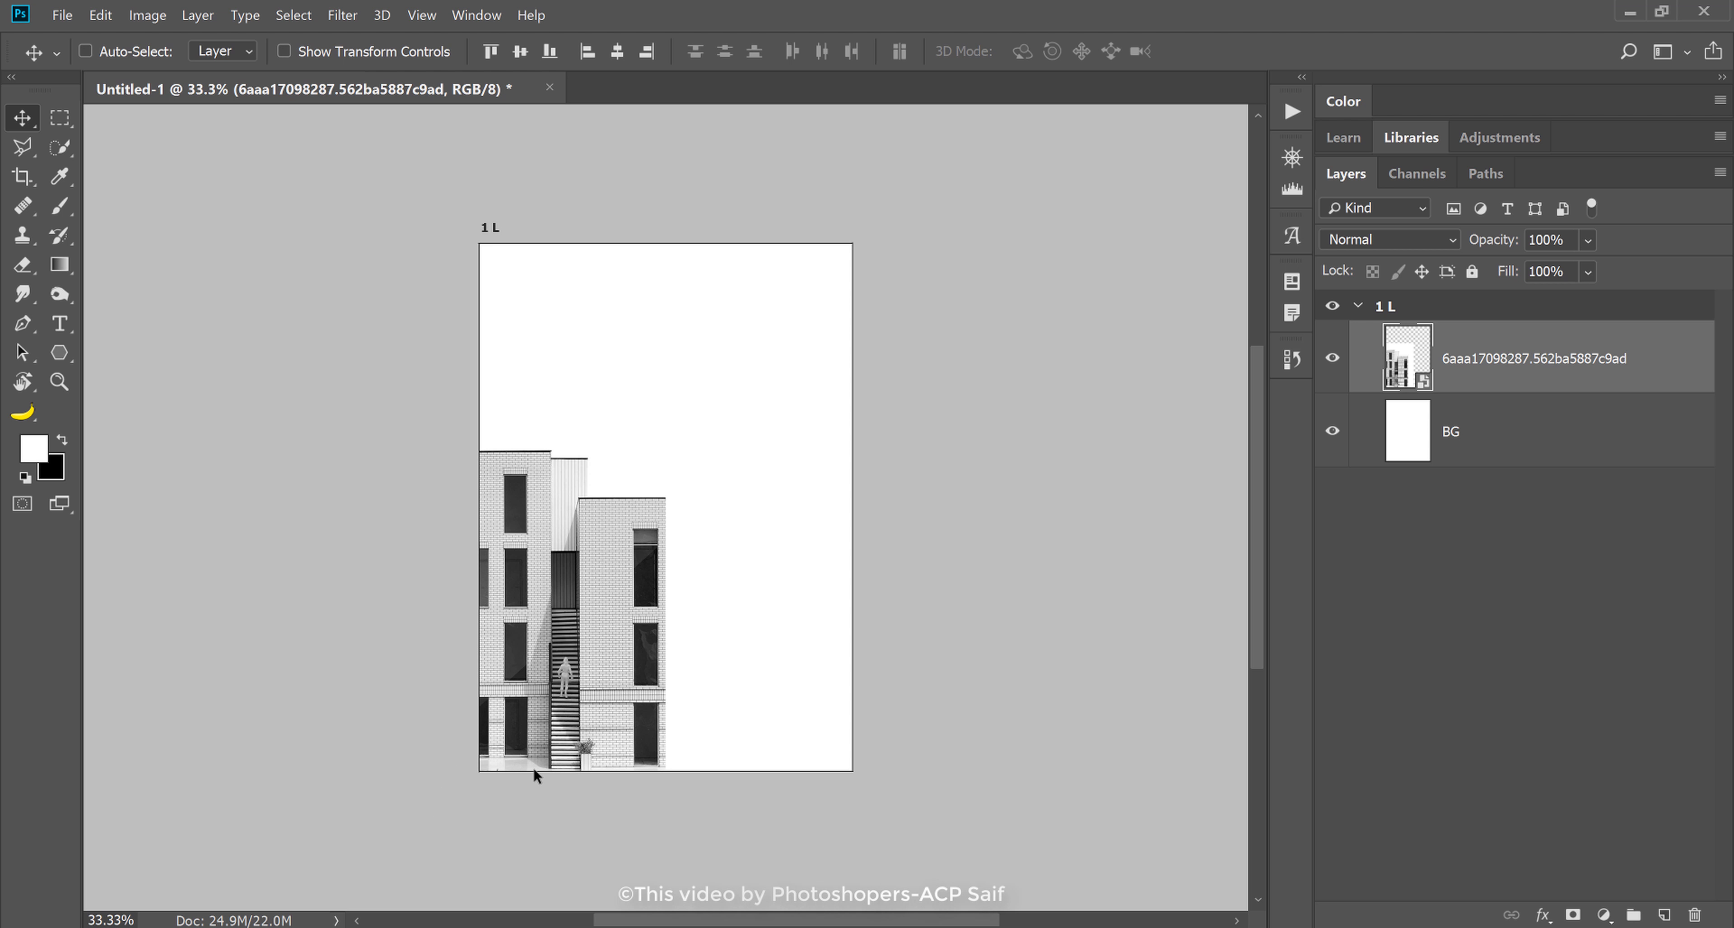
pyautogui.press('z')
pyautogui.moveTo(555, 710)
pyautogui.mouseDown()
pyautogui.moveTo(597, 573)
pyautogui.moveTo(548, 672)
pyautogui.mouseUp()
# - Set the building layer's opacity to 5%
pyautogui.click(1572, 245)
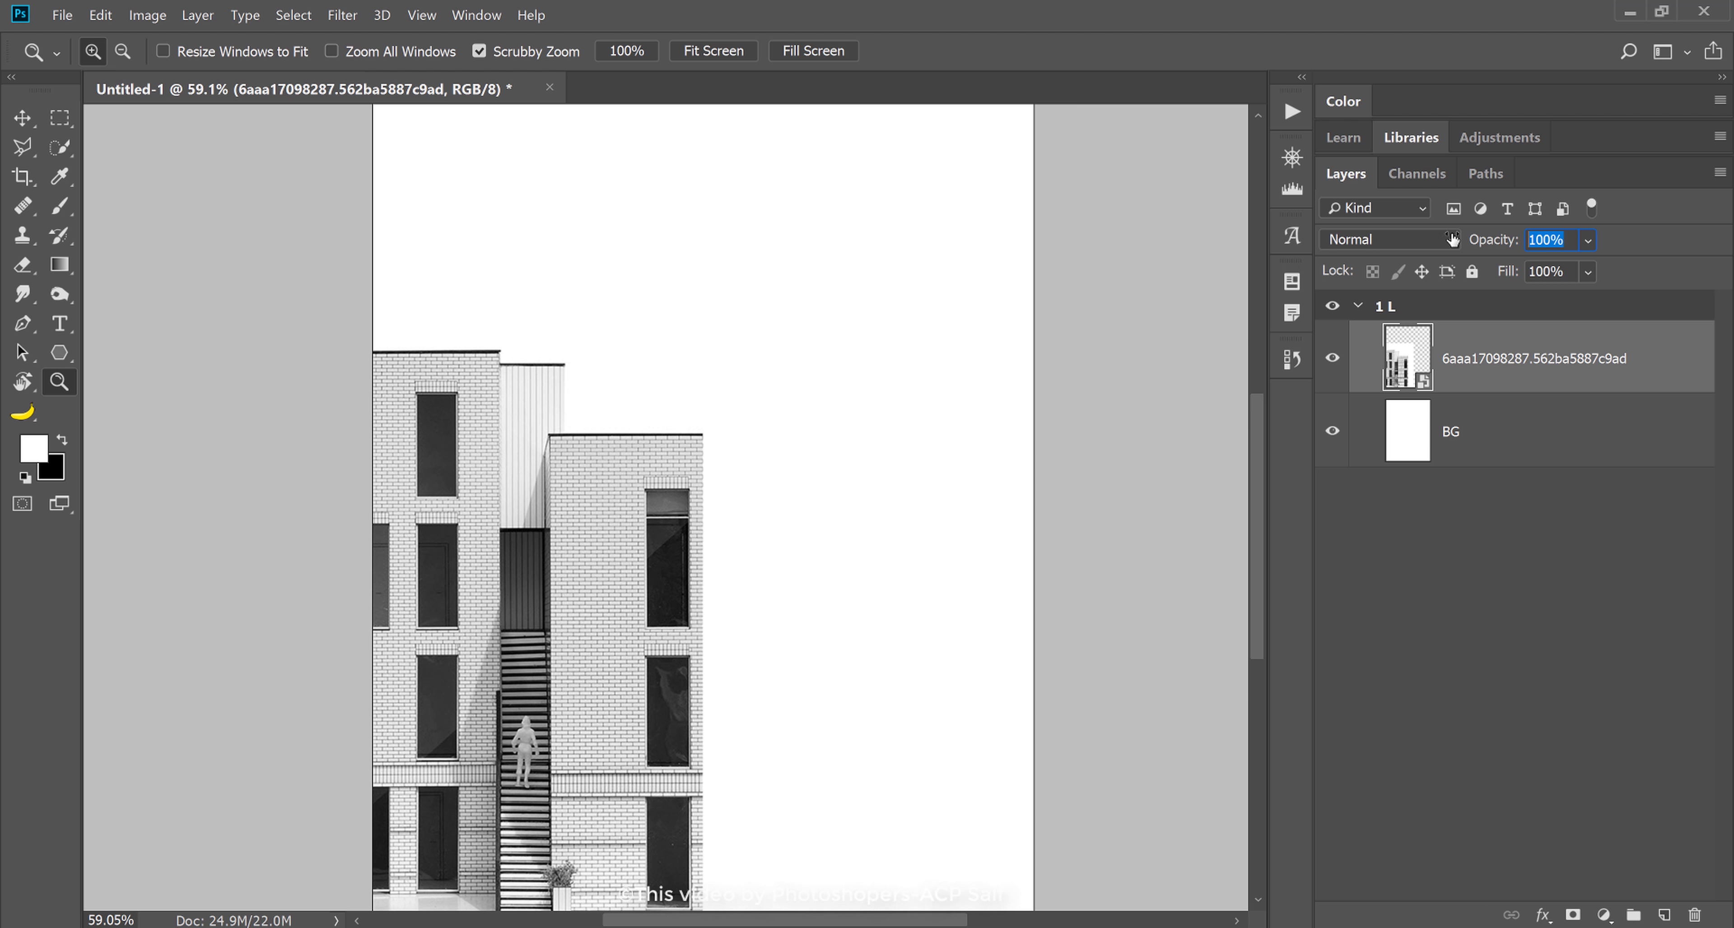
pyautogui.write('50')
pyautogui.press('Return')
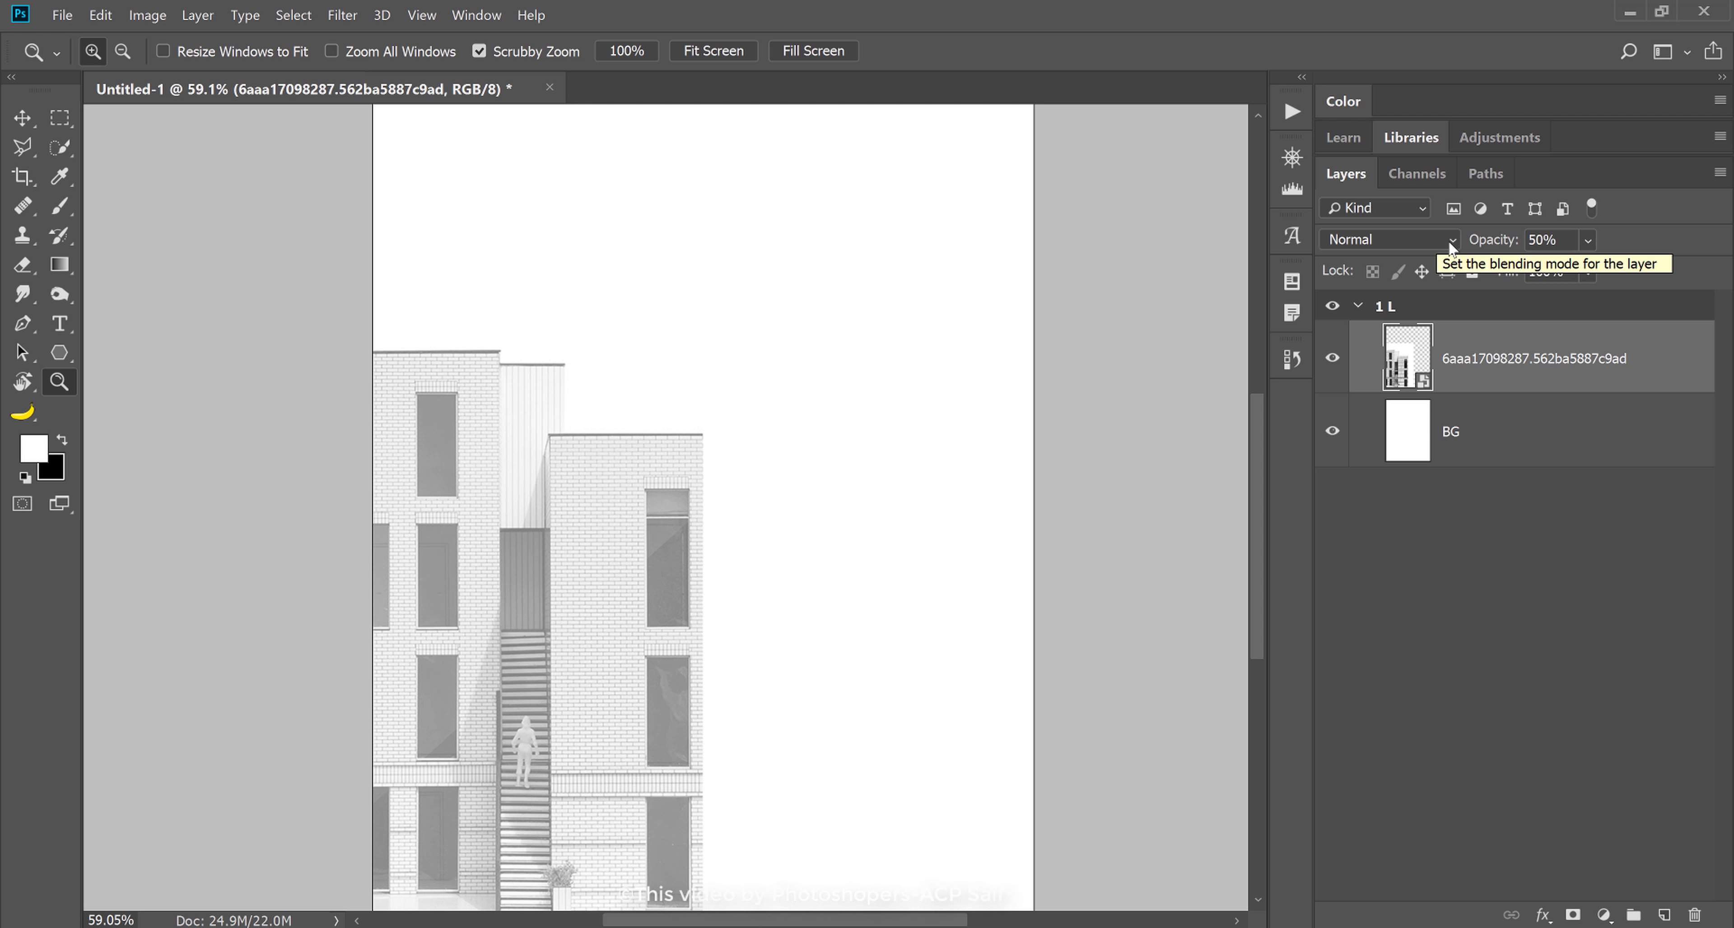
pyautogui.click(1542, 241)
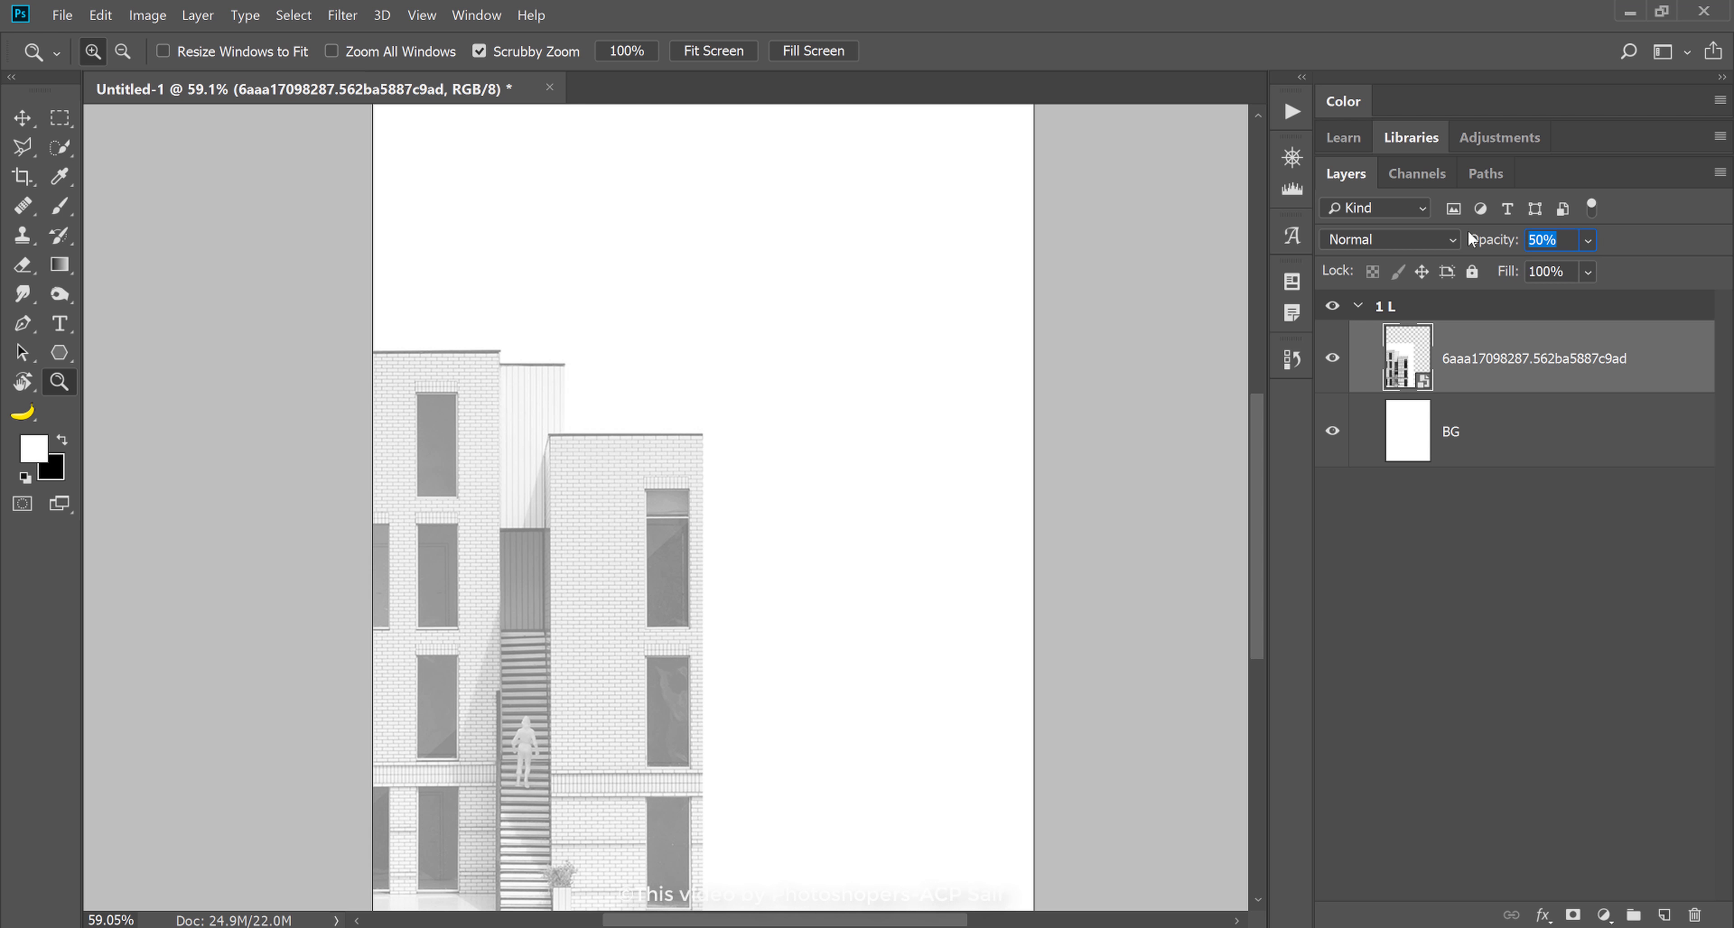
pyautogui.write('5')
pyautogui.press('Tab')
pyautogui.keyDown('alt'); pyautogui.click(593, 666); pyautogui.keyUp('alt')
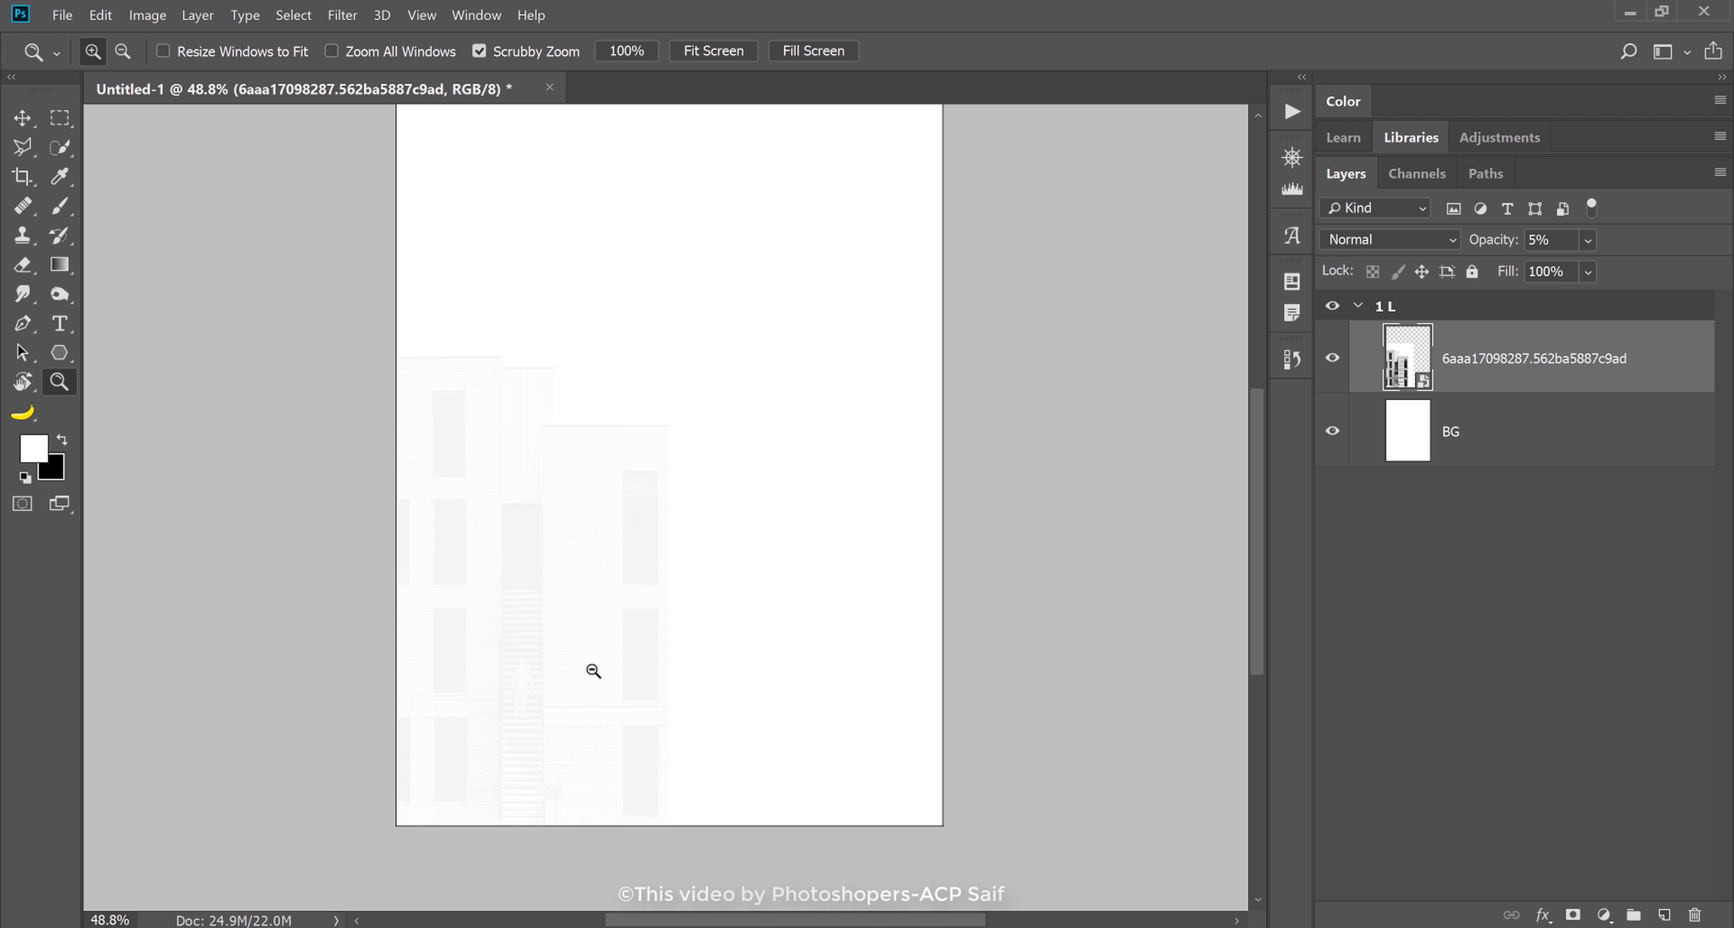
pyautogui.moveTo(484, 502); pyautogui.dragTo(456, 493)
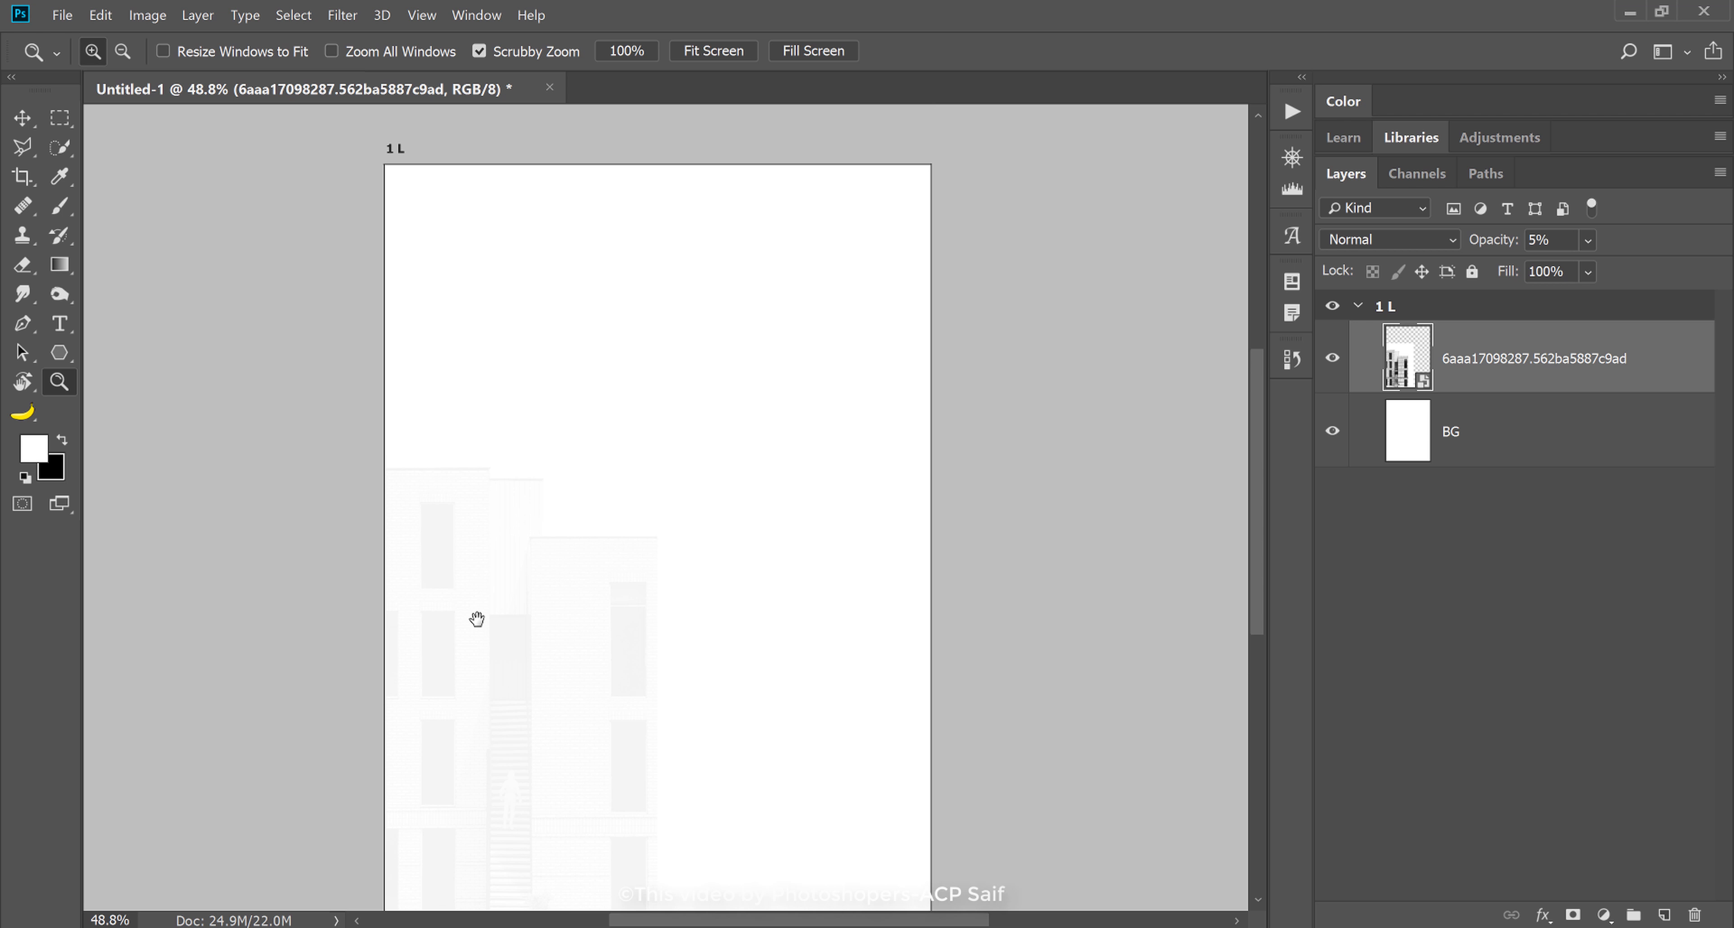
# - Add a new empty layer and marquee a thin strip across the page bottom
pyautogui.click(1665, 916)
pyautogui.click(58, 119)
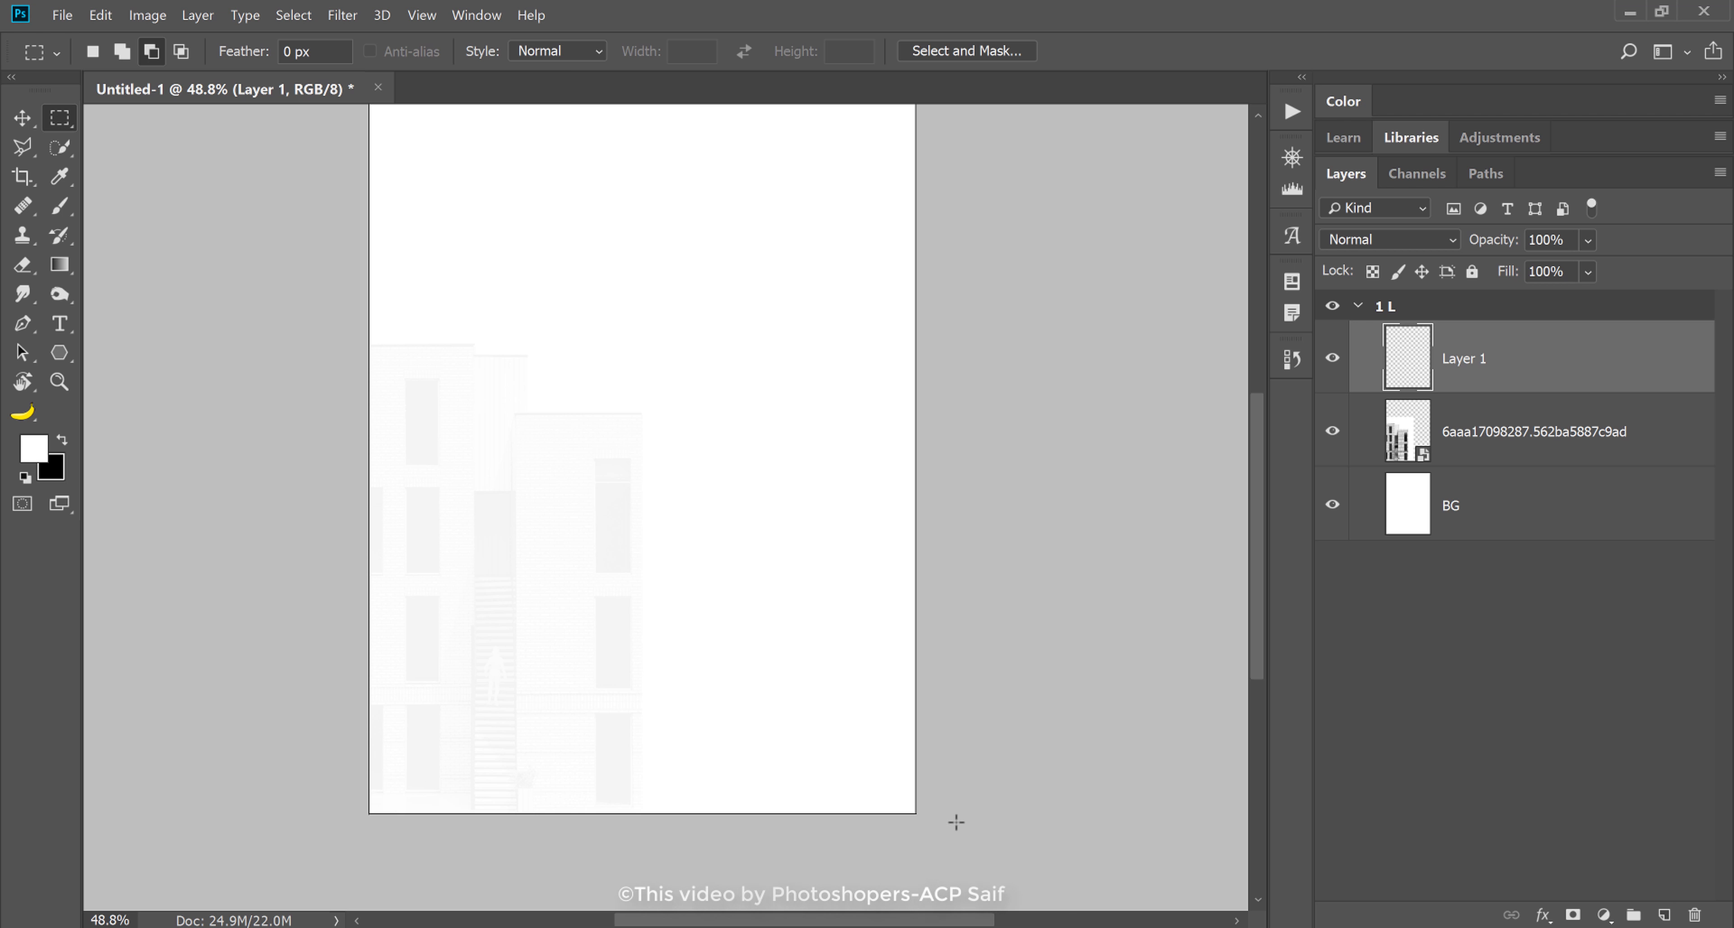
pyautogui.moveTo(931, 770); pyautogui.dragTo(466, 773)
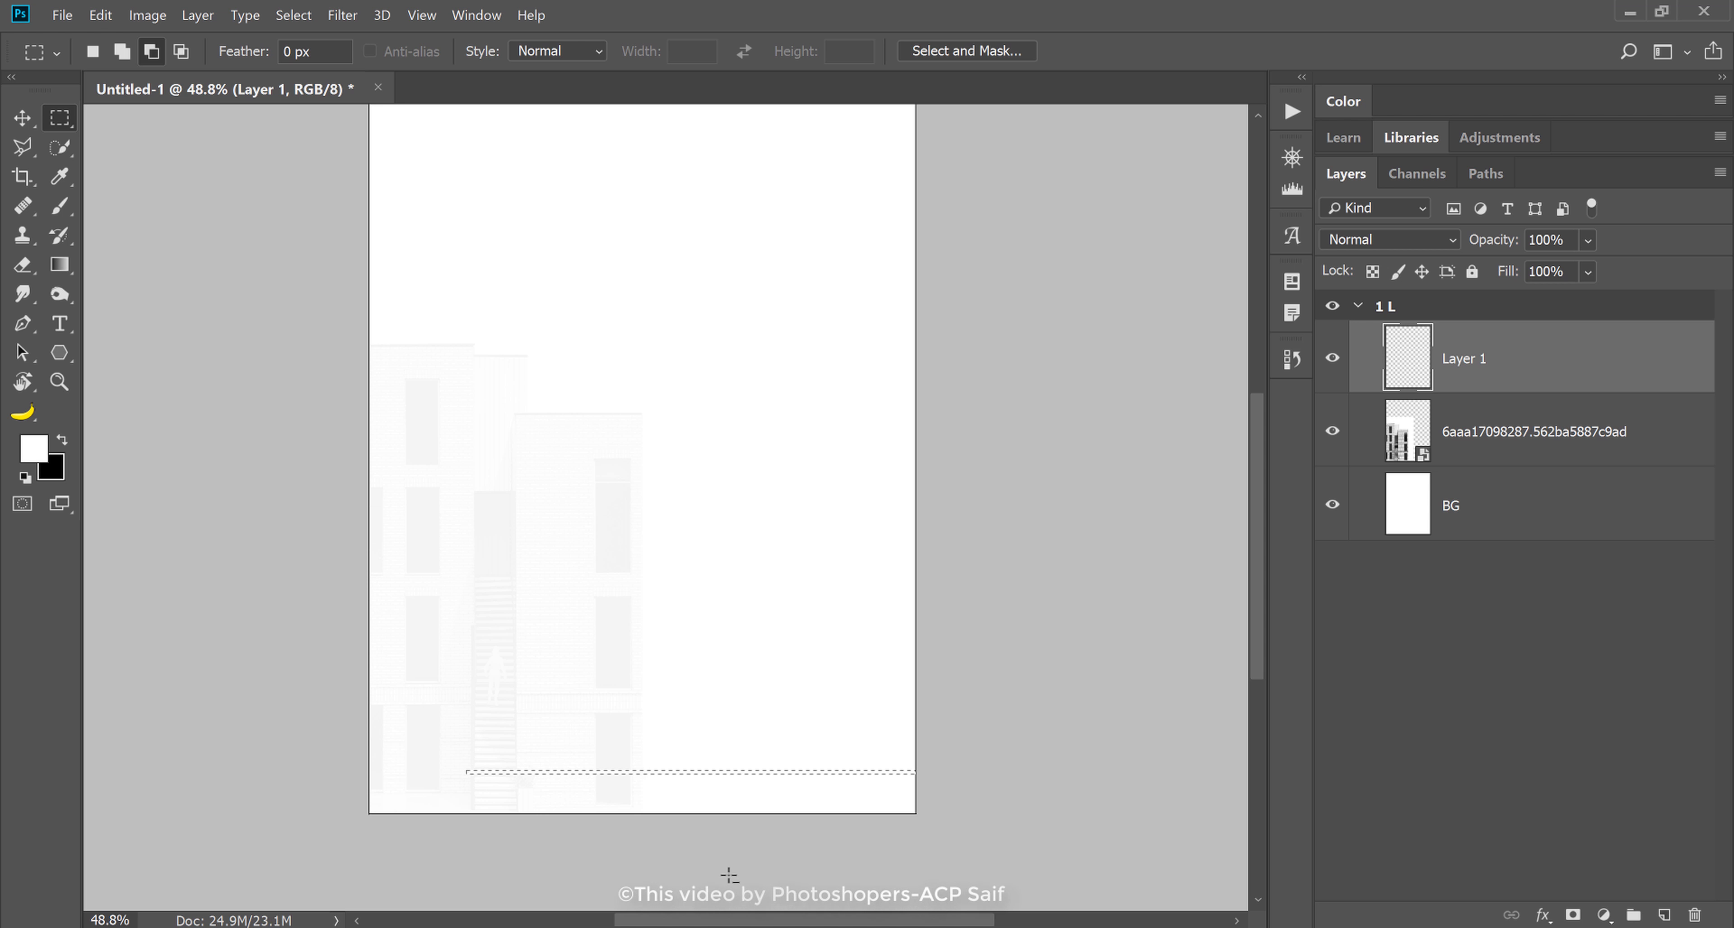
# - Fill the thin strip with black to form a fully opaque horizontal line
pyautogui.hotkey('ctrl', 'BackSpace')
pyautogui.hotkey('ctrl', 'd')
pyautogui.hotkey('ctrl', 'space')
pyautogui.moveTo(613, 785)
pyautogui.mouseDown()
pyautogui.moveTo(657, 769)
pyautogui.moveTo(666, 622)
pyautogui.moveTo(658, 603)
pyautogui.moveTo(619, 622)
pyautogui.moveTo(728, 573)
pyautogui.mouseUp()
pyautogui.hotkey('ctrl', 't')
pyautogui.press('Return')
pyautogui.press('0')
# - Duplicate the black line and move the copy just below the original
pyautogui.hotkey('ctrl', 'j')
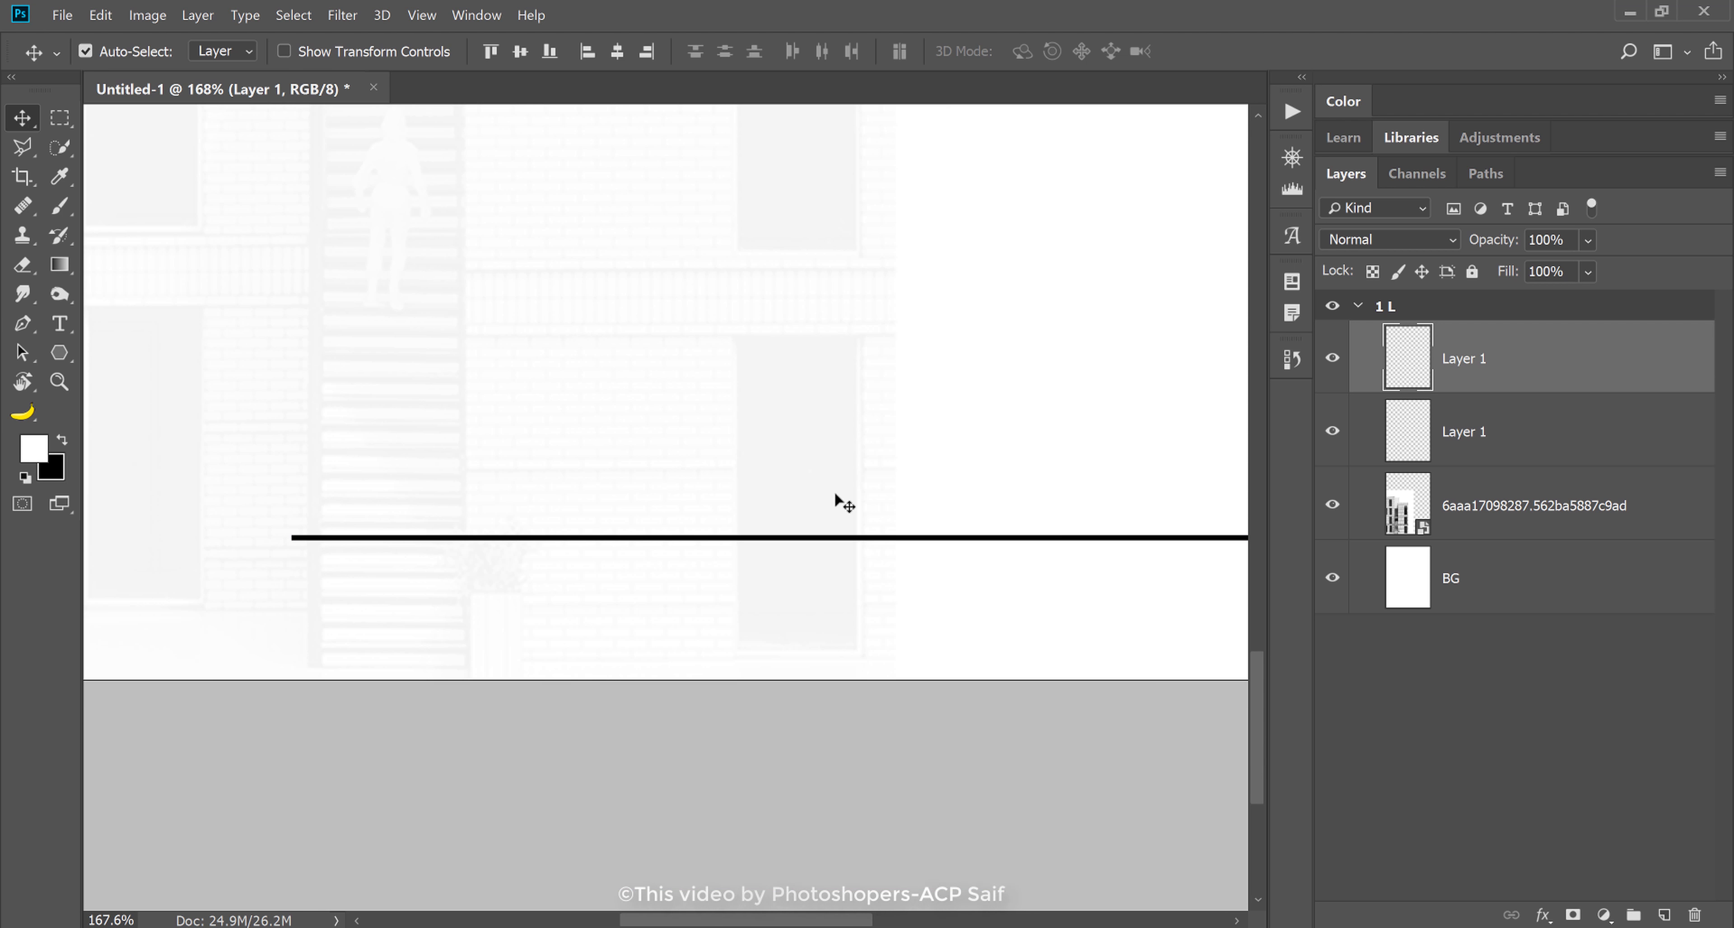
pyautogui.moveTo(561, 588); pyautogui.dragTo(538, 538)
pyautogui.press('v')
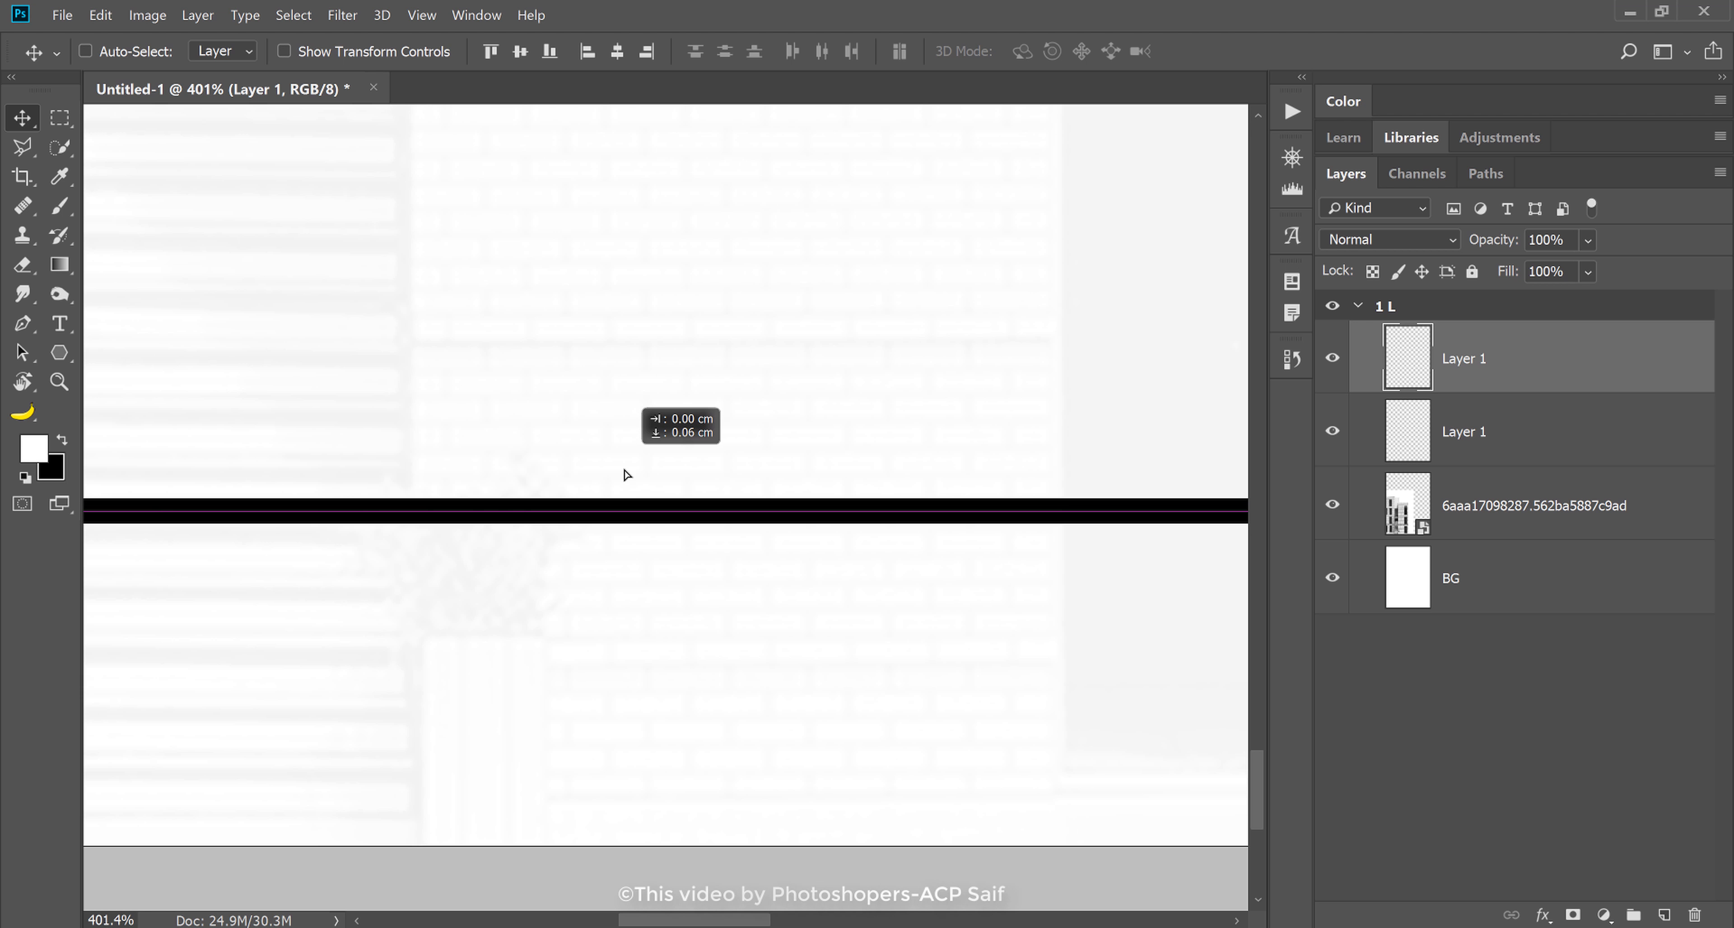
pyautogui.hotkey('shift', 'Down')
pyautogui.moveTo(623, 474)
pyautogui.mouseDown()
pyautogui.moveTo(604, 547)
pyautogui.moveTo(549, 596)
pyautogui.mouseUp()
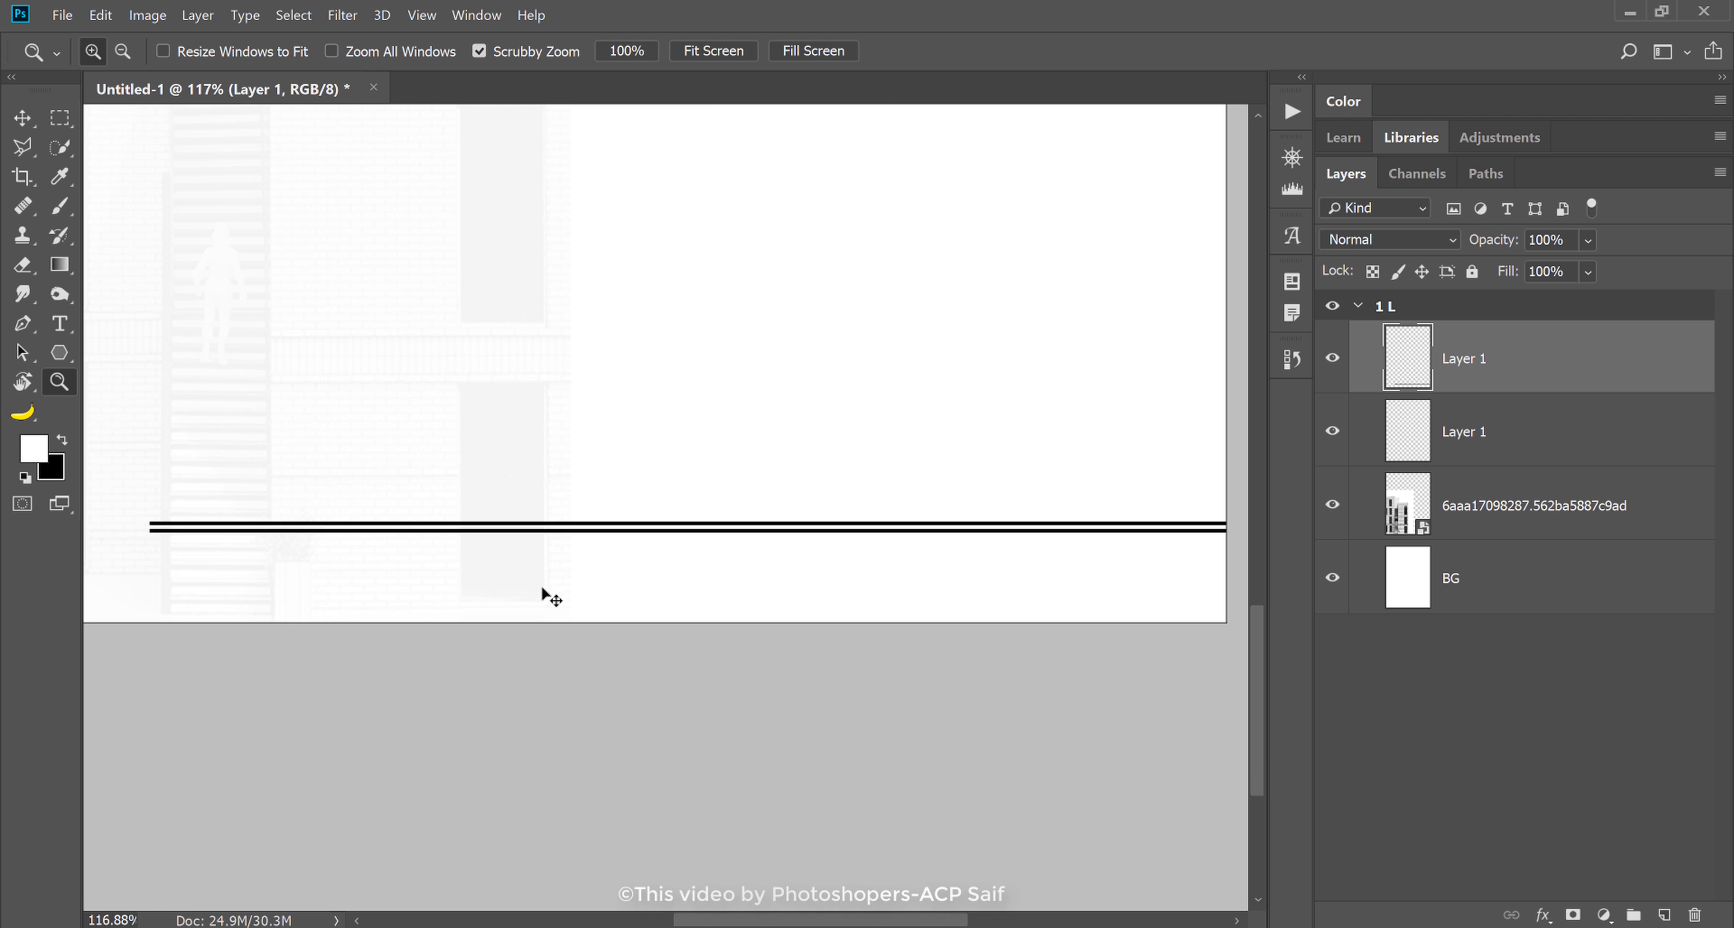
# - Rotate the copied line about 0.6° around its left end
pyautogui.hotkey('ctrl', 't')
pyautogui.scroll(2, 732, 569)
pyautogui.scroll(2, 371, 522)
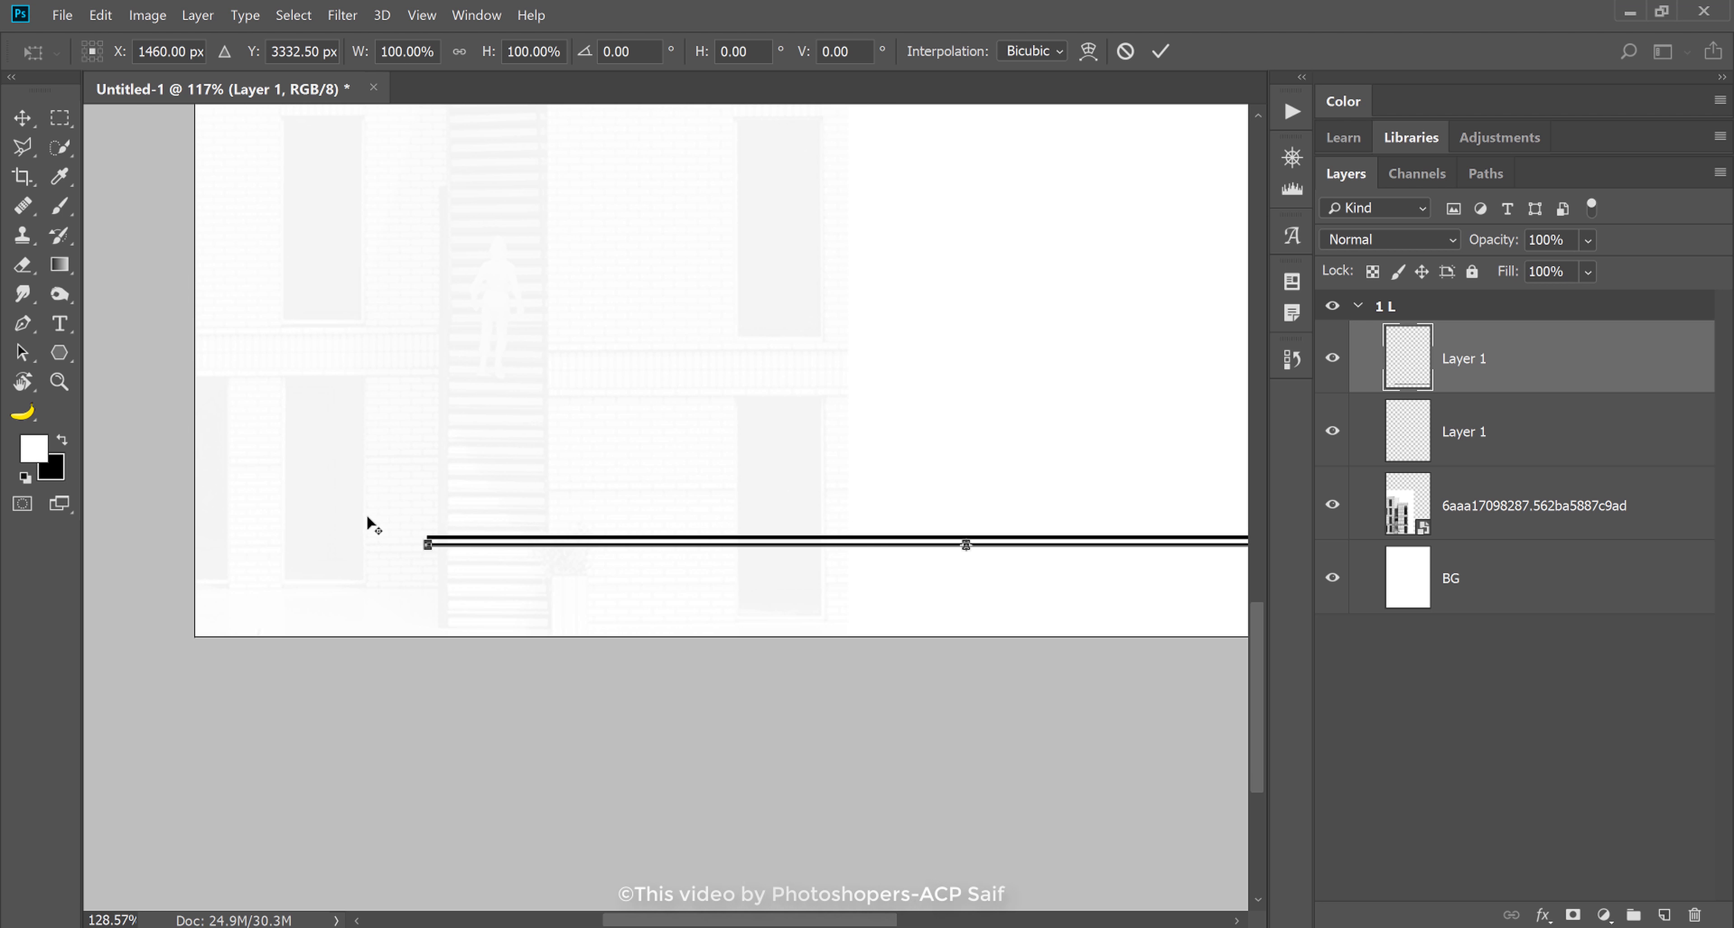
pyautogui.scroll(2, 434, 561)
pyautogui.scroll(3, 498, 590)
pyautogui.scroll(2, 504, 568)
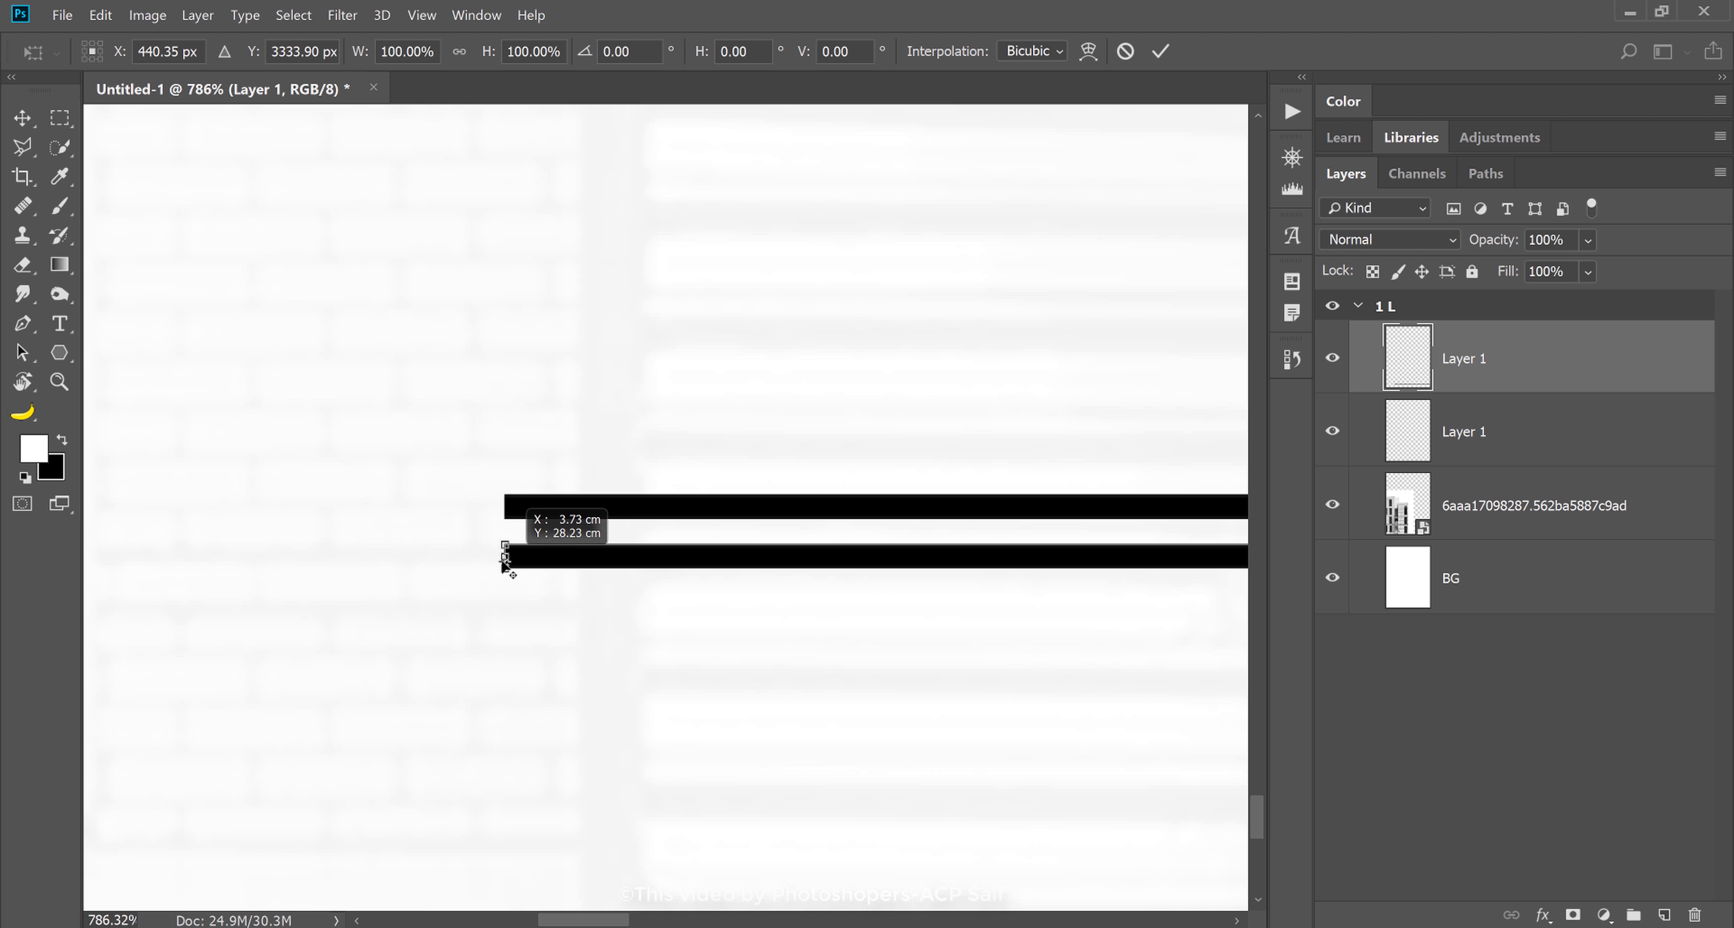
pyautogui.keyDown('alt'); pyautogui.click(505, 558); pyautogui.keyUp('alt')
pyautogui.scroll(-2, 508, 583)
pyautogui.scroll(-3, 515, 595)
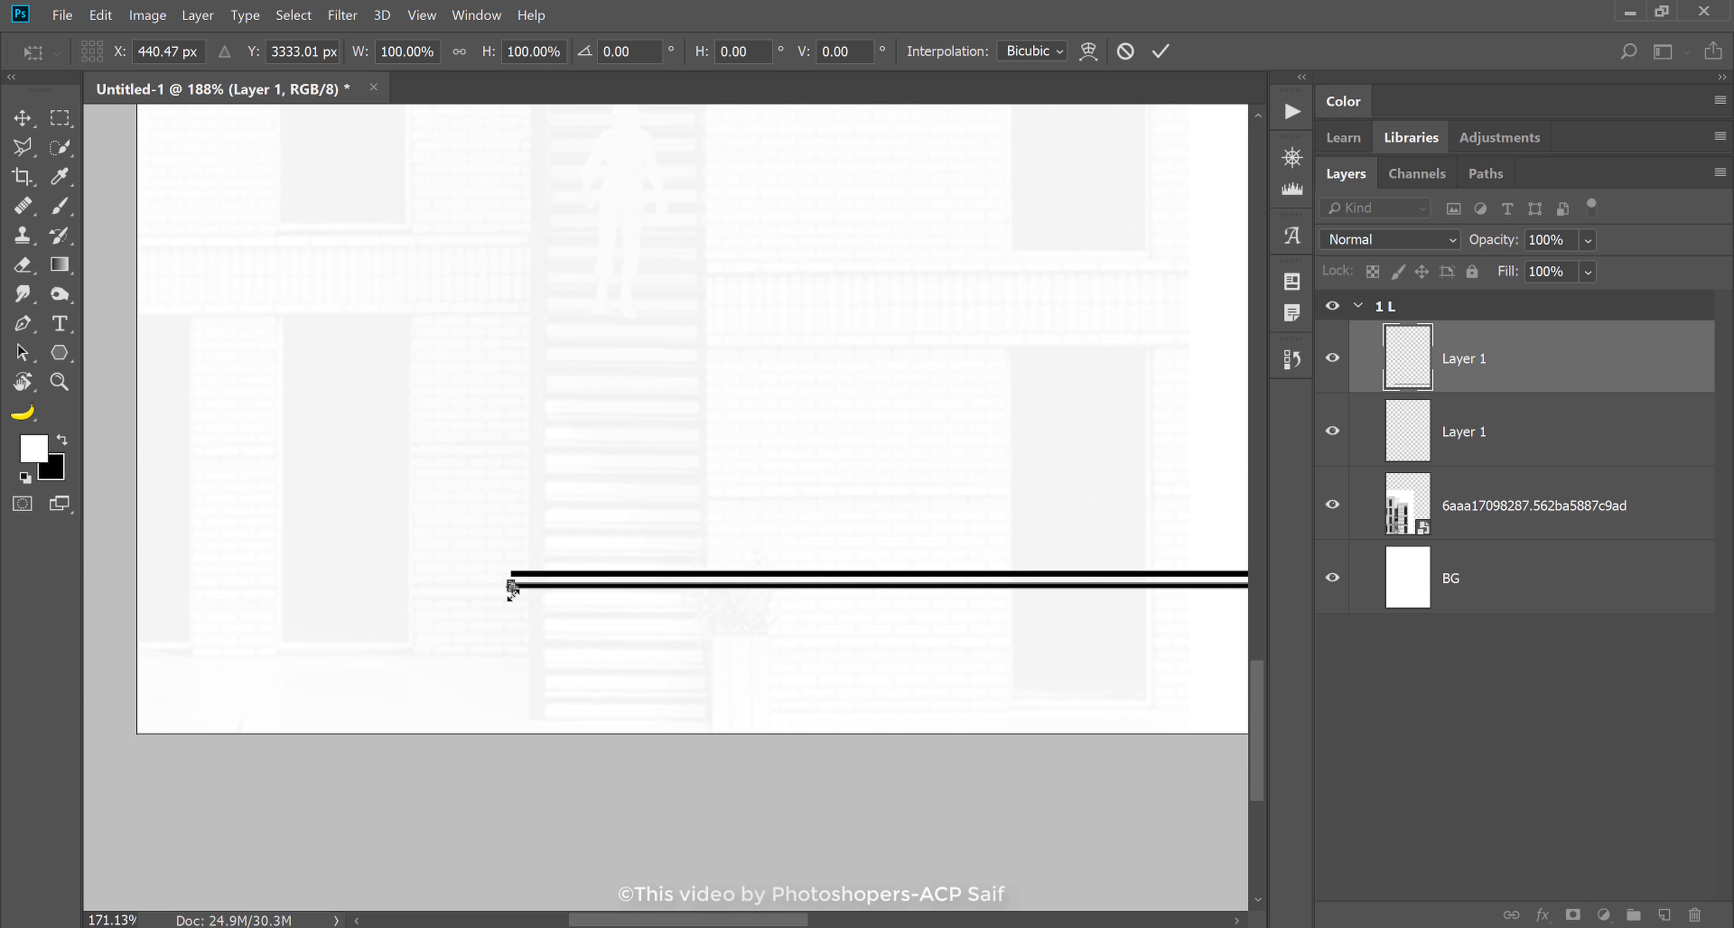
pyautogui.scroll(-2, 514, 587)
pyautogui.scroll(2, 975, 631)
pyautogui.scroll(1, 998, 514)
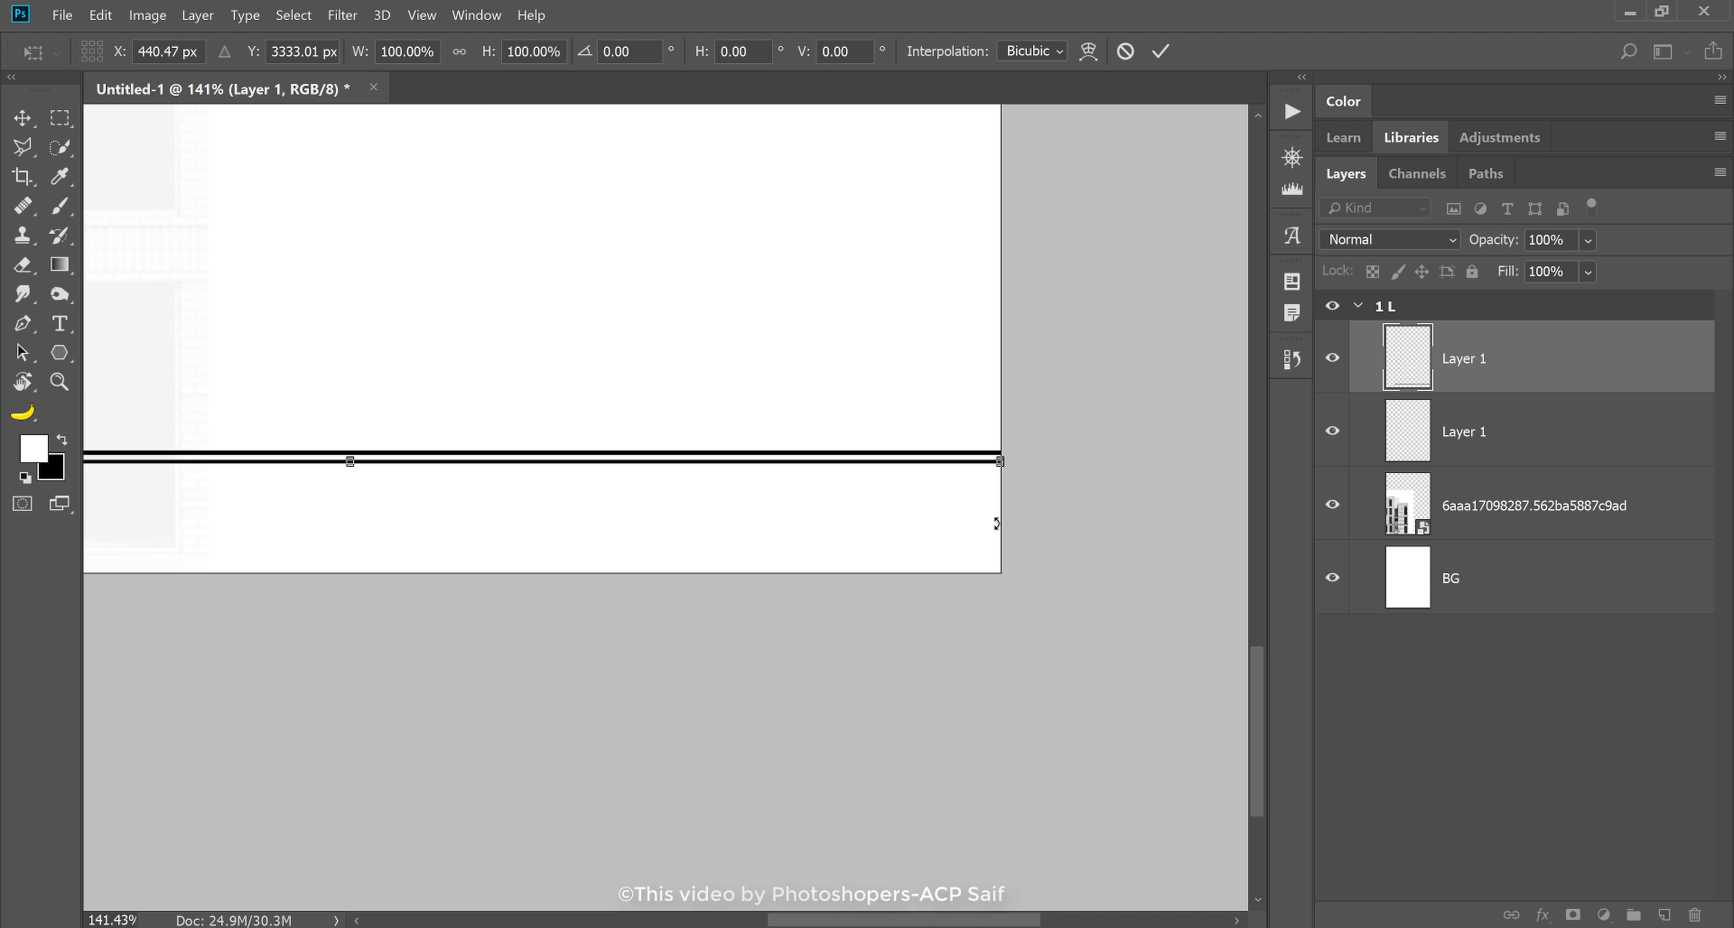
pyautogui.moveTo(1016, 522); pyautogui.dragTo(1020, 529)
pyautogui.press('Return')
pyautogui.press('z')
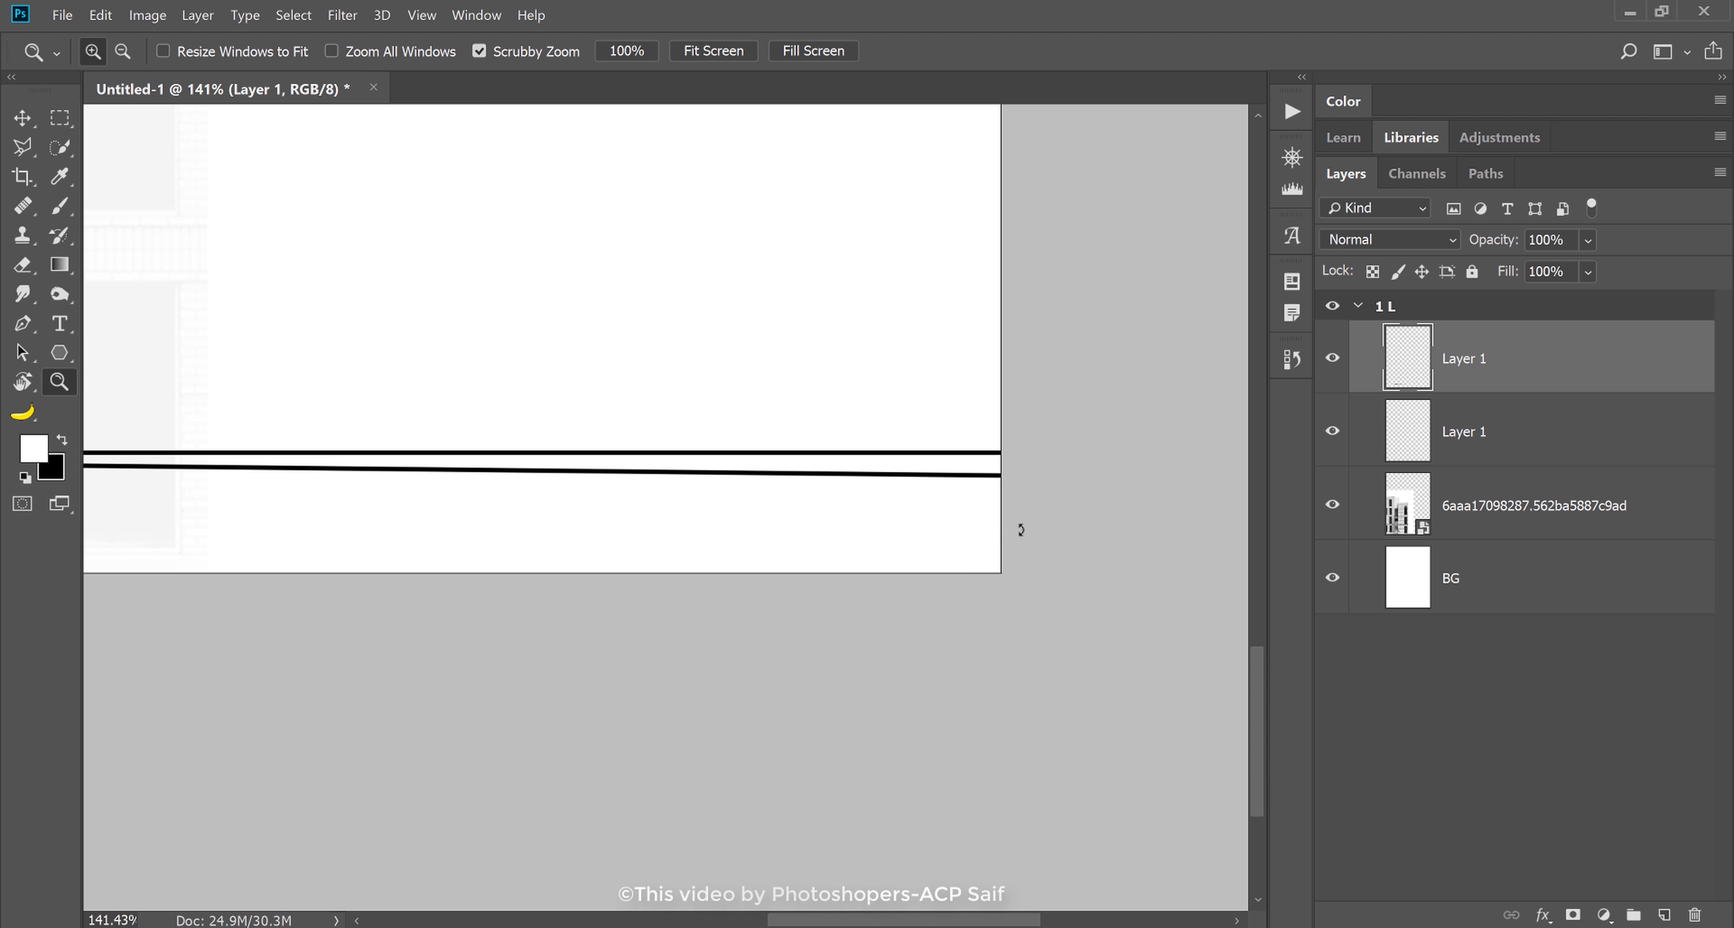
pyautogui.moveTo(902, 530)
pyautogui.mouseDown()
pyautogui.moveTo(781, 520)
pyautogui.moveTo(852, 530)
pyautogui.mouseUp()
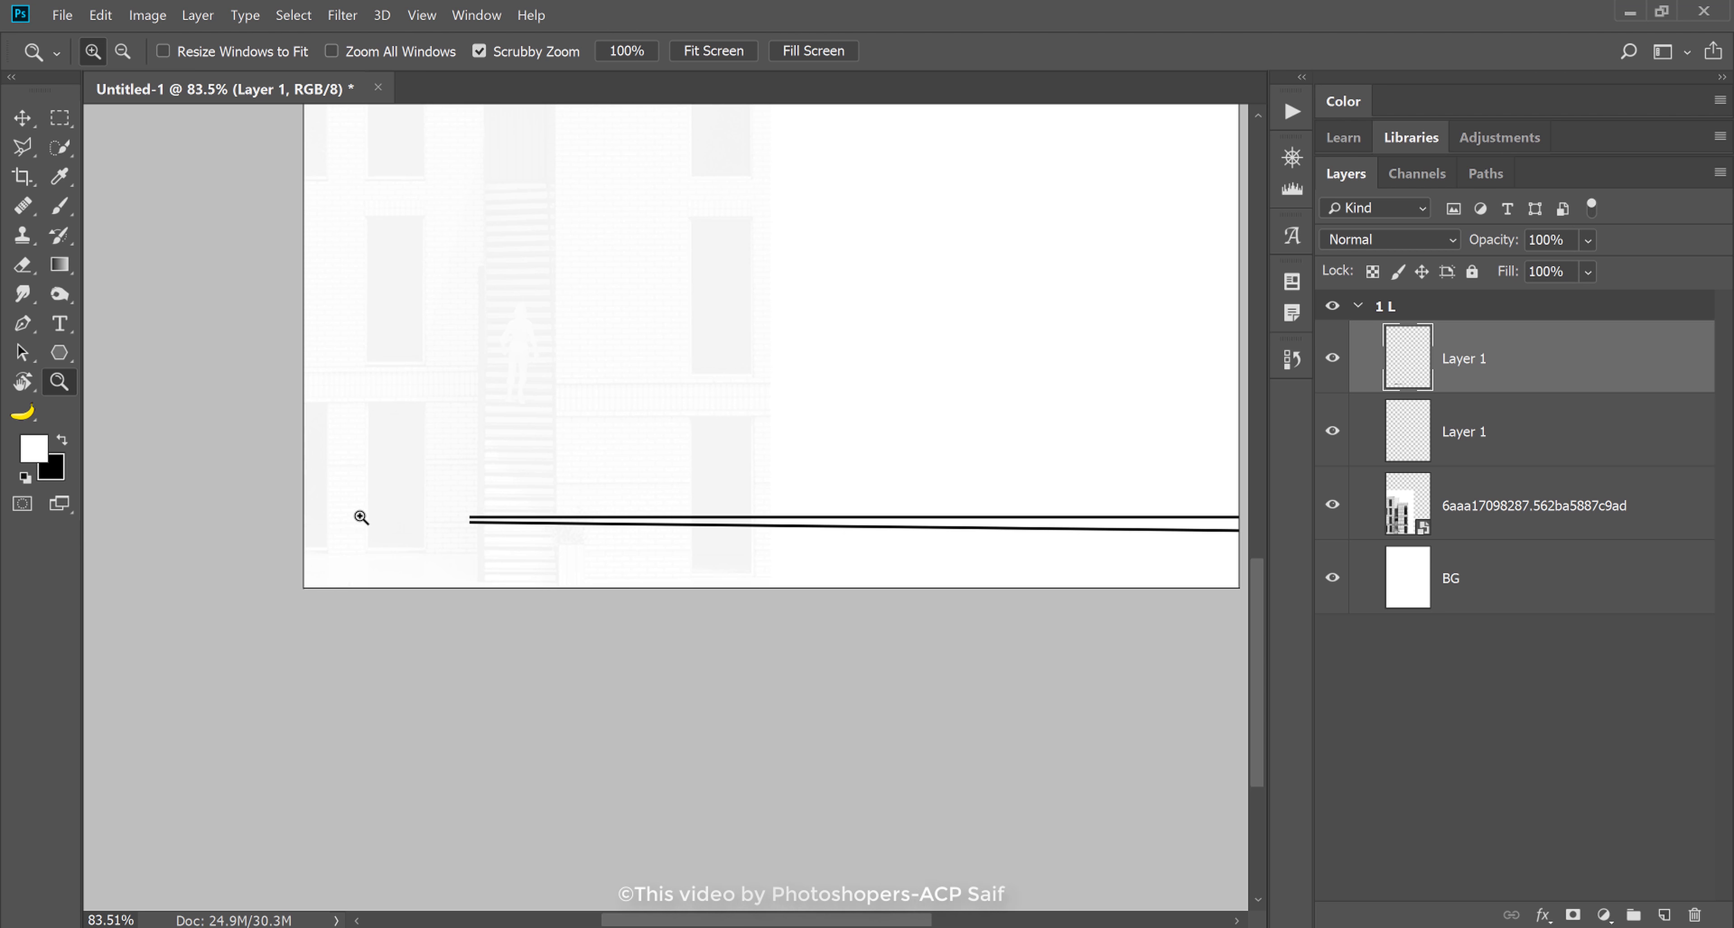
pyautogui.moveTo(360, 514); pyautogui.dragTo(597, 526)
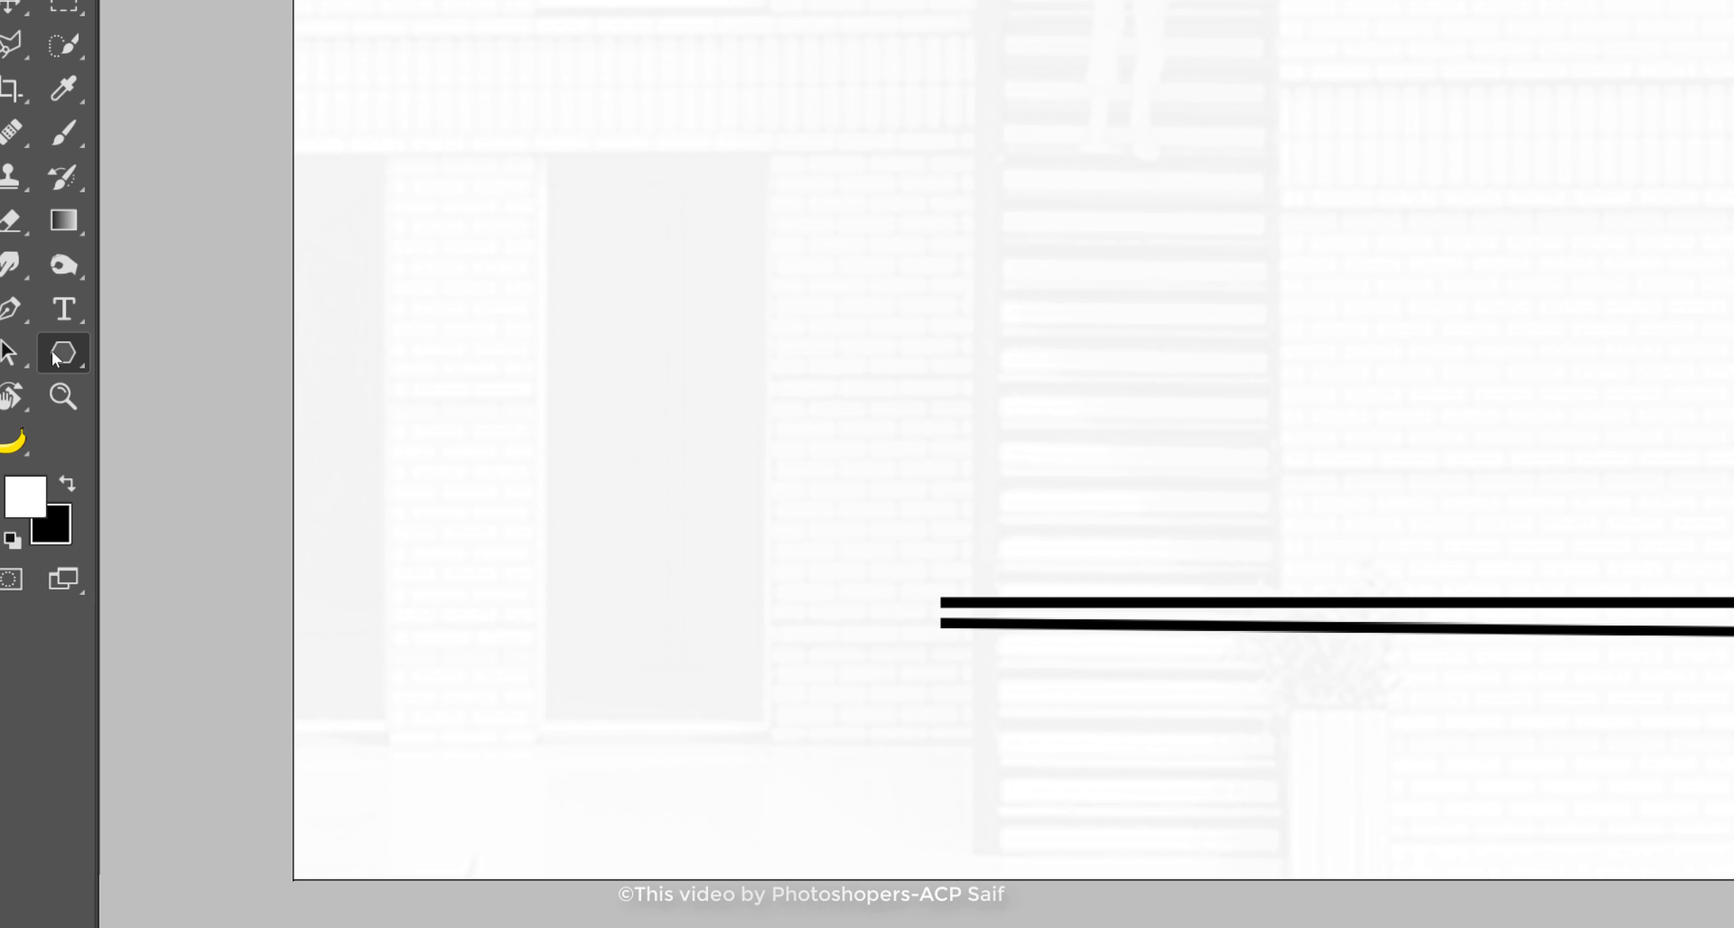
# - Draw a black four-sided polygon diamond, about 0.98 cm, left of the double lines
pyautogui.rightClick(56, 358)
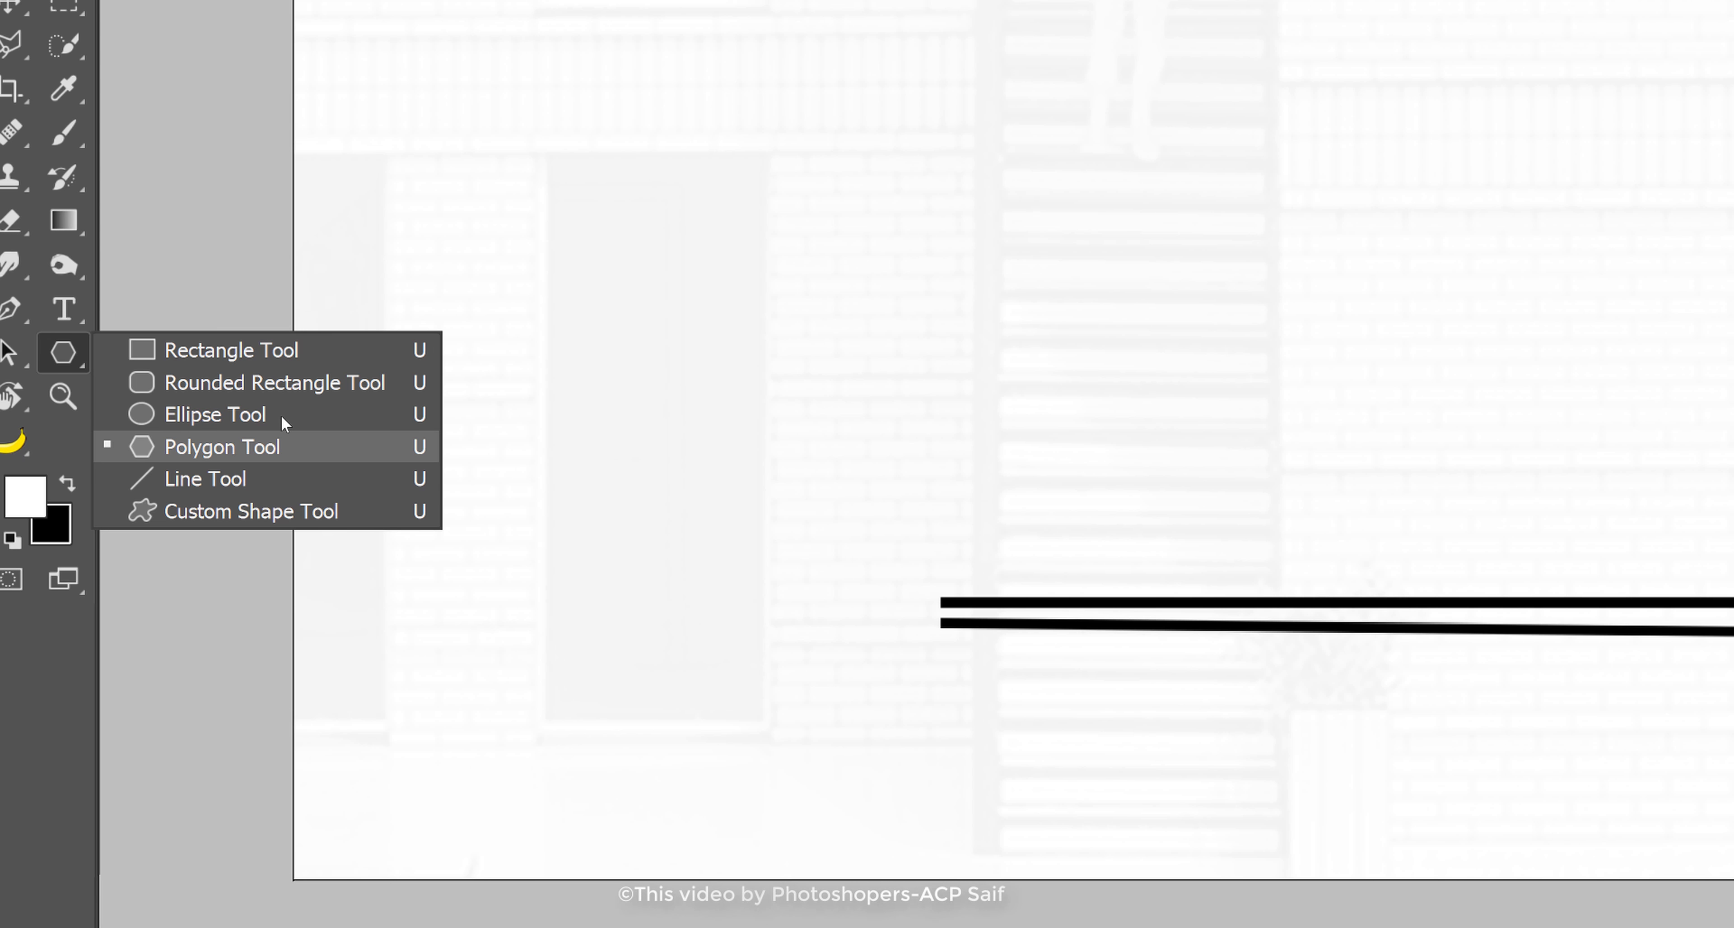
pyautogui.click(202, 446)
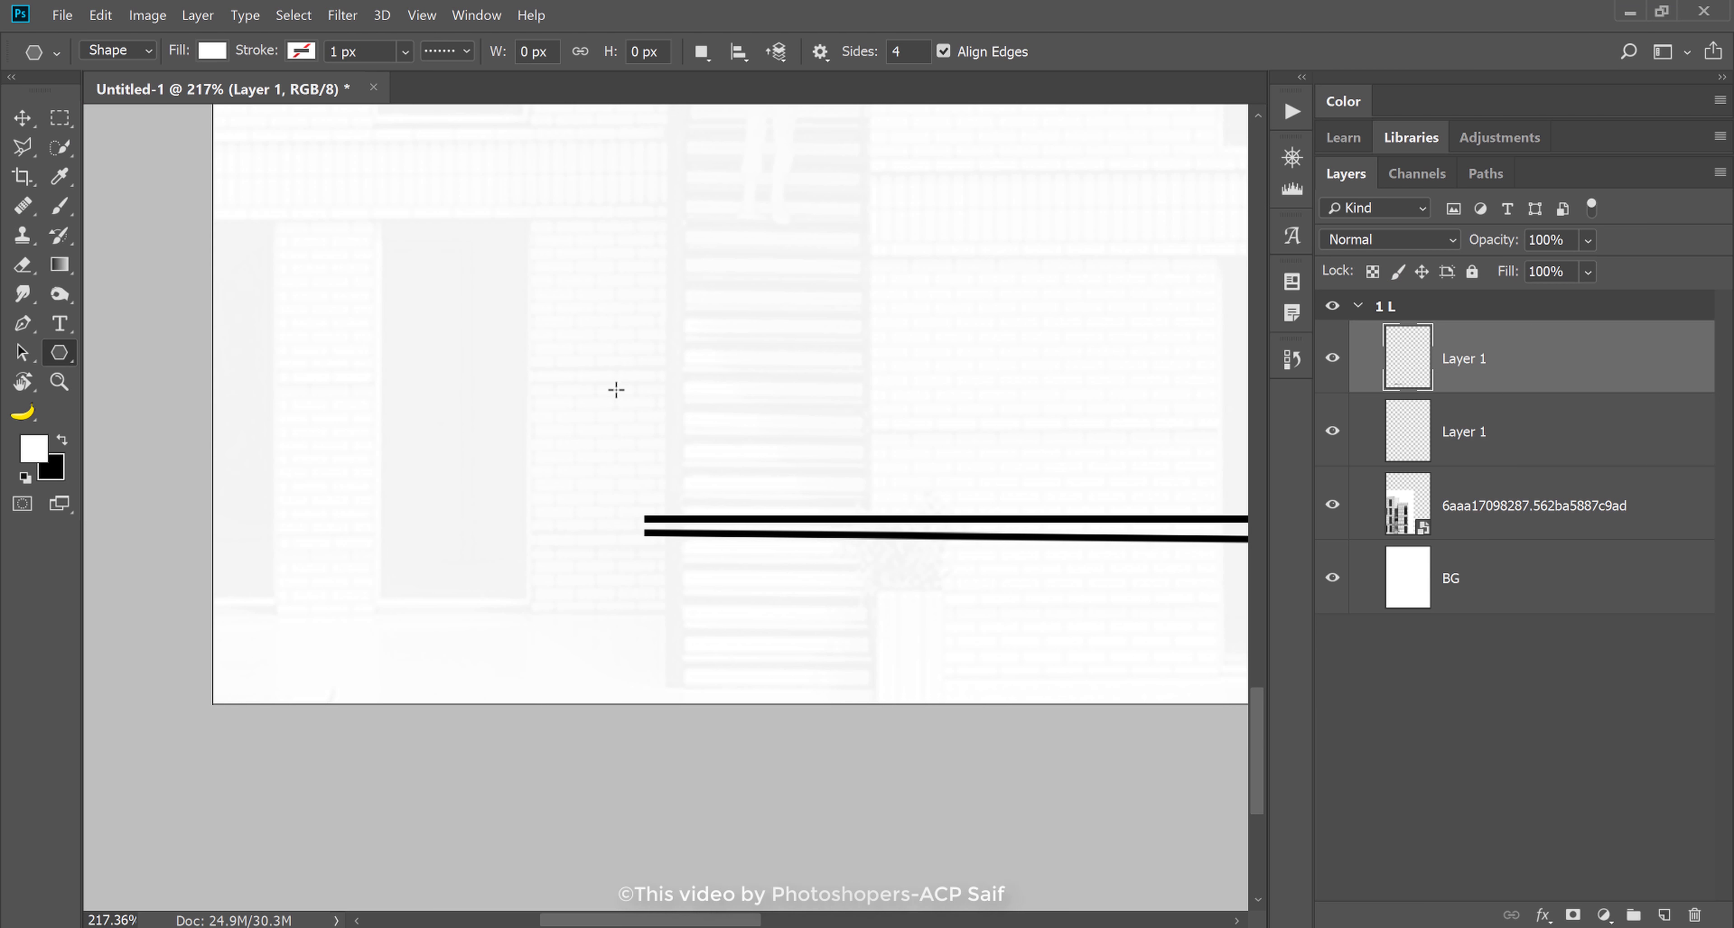
pyautogui.moveTo(583, 415); pyautogui.dragTo(567, 538)
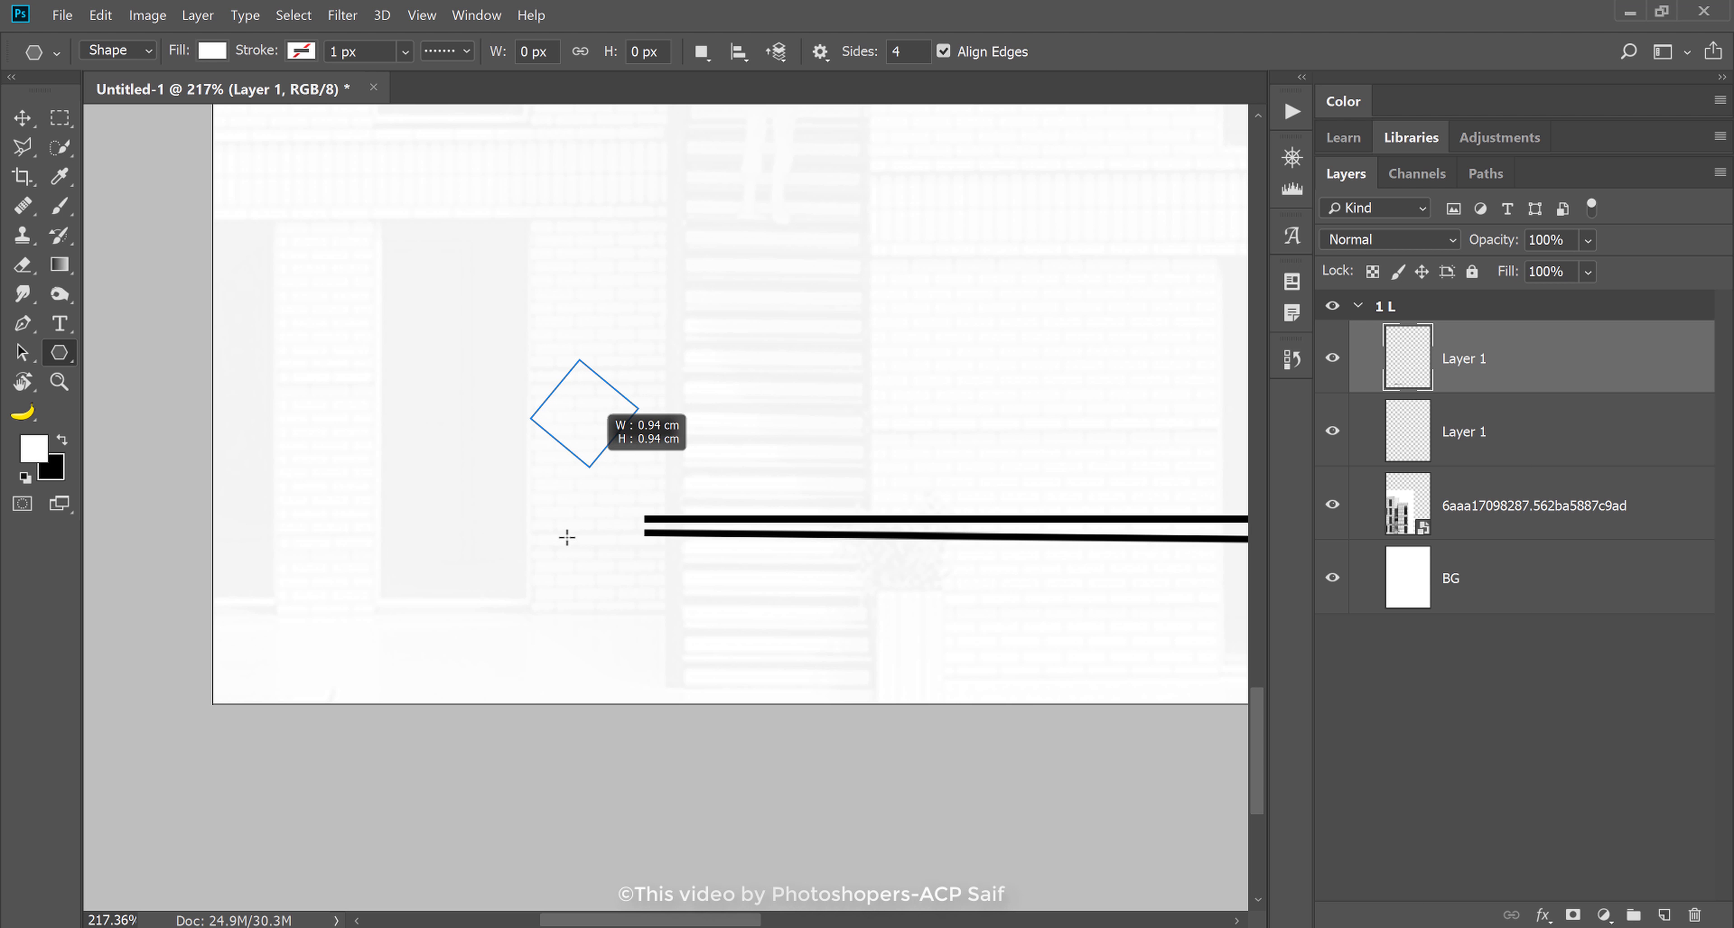
pyautogui.hotkey('ctrl', 'z')
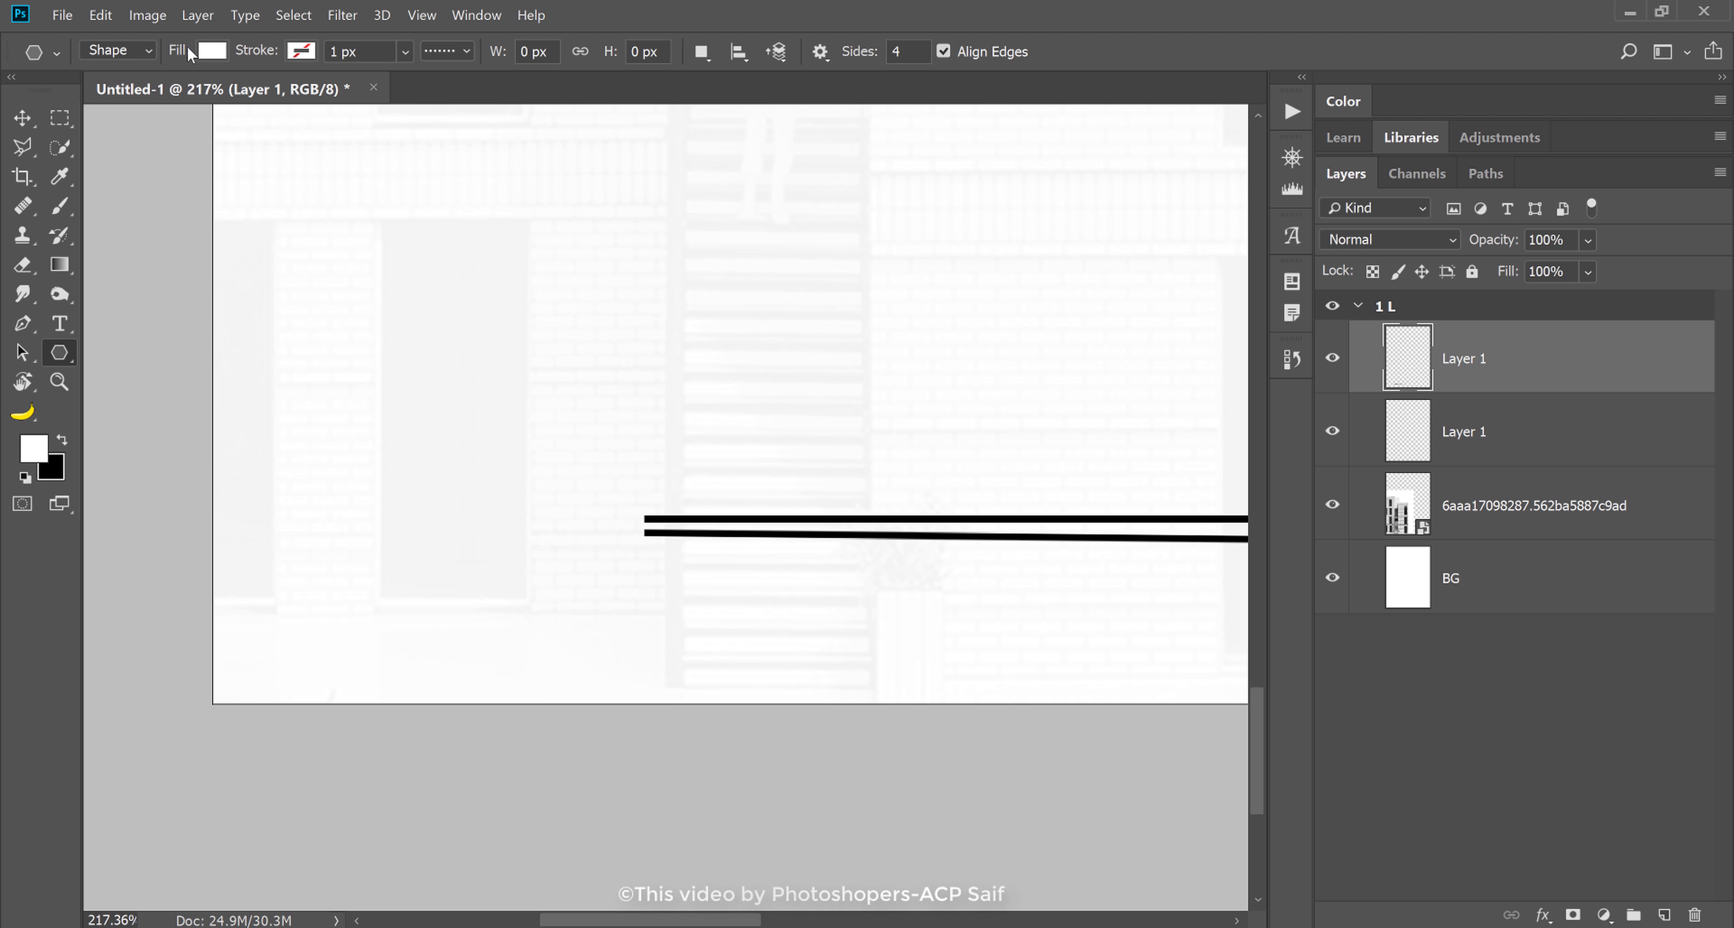
pyautogui.click(214, 51)
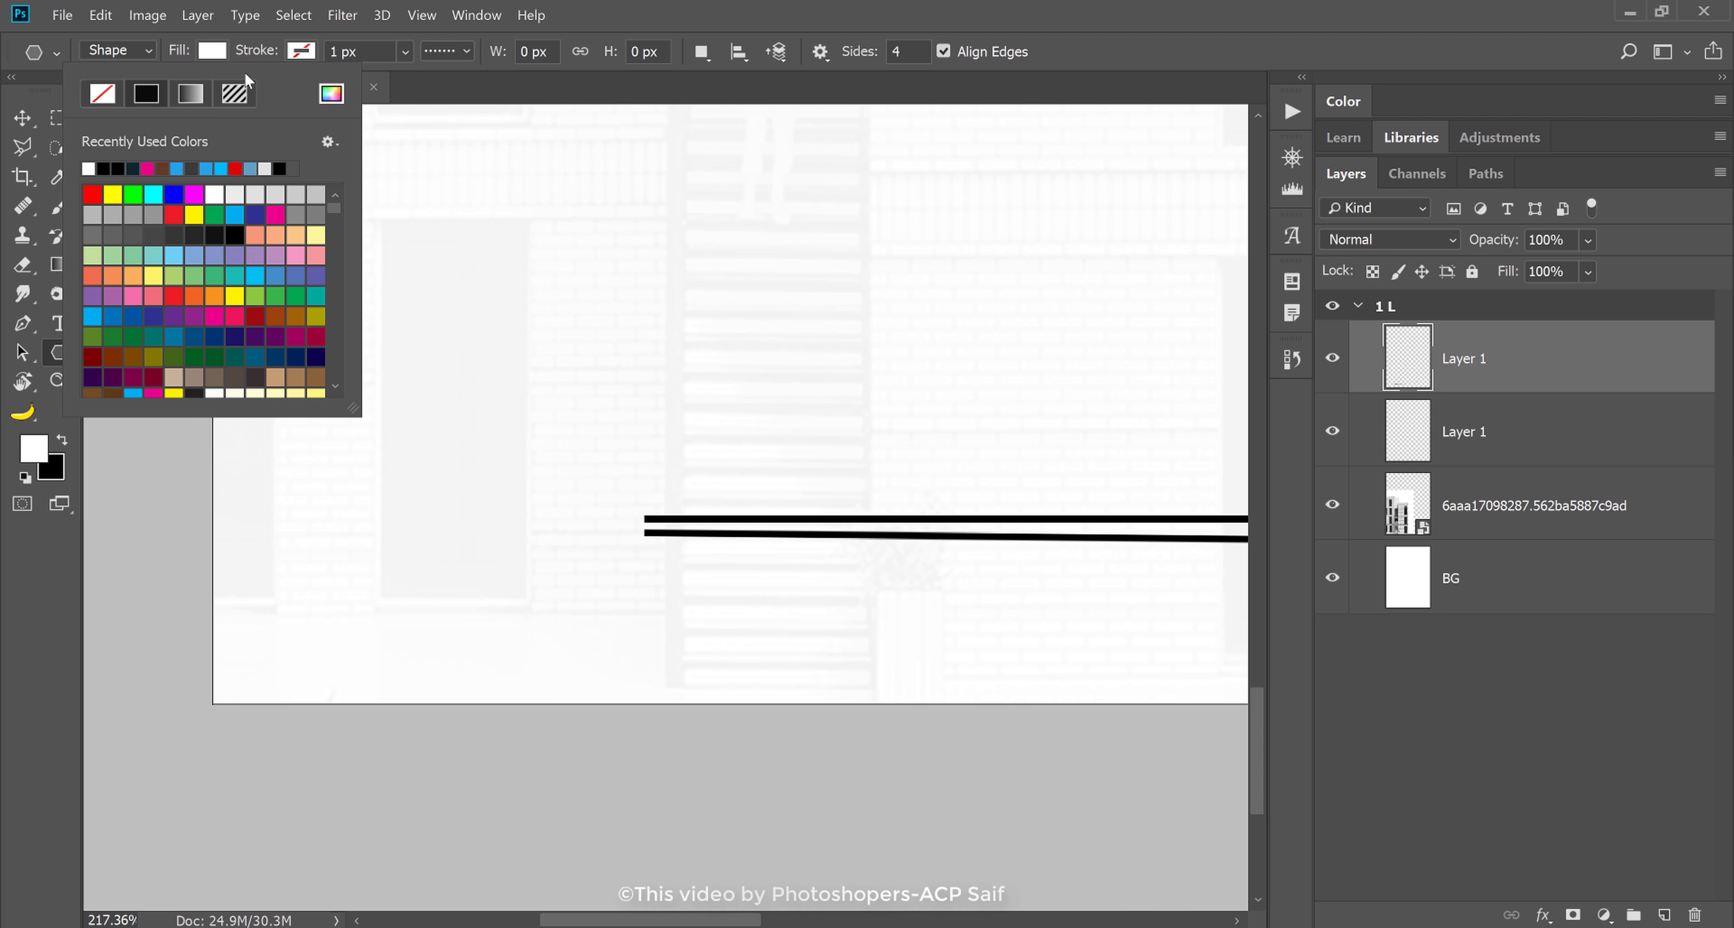
pyautogui.click(103, 169)
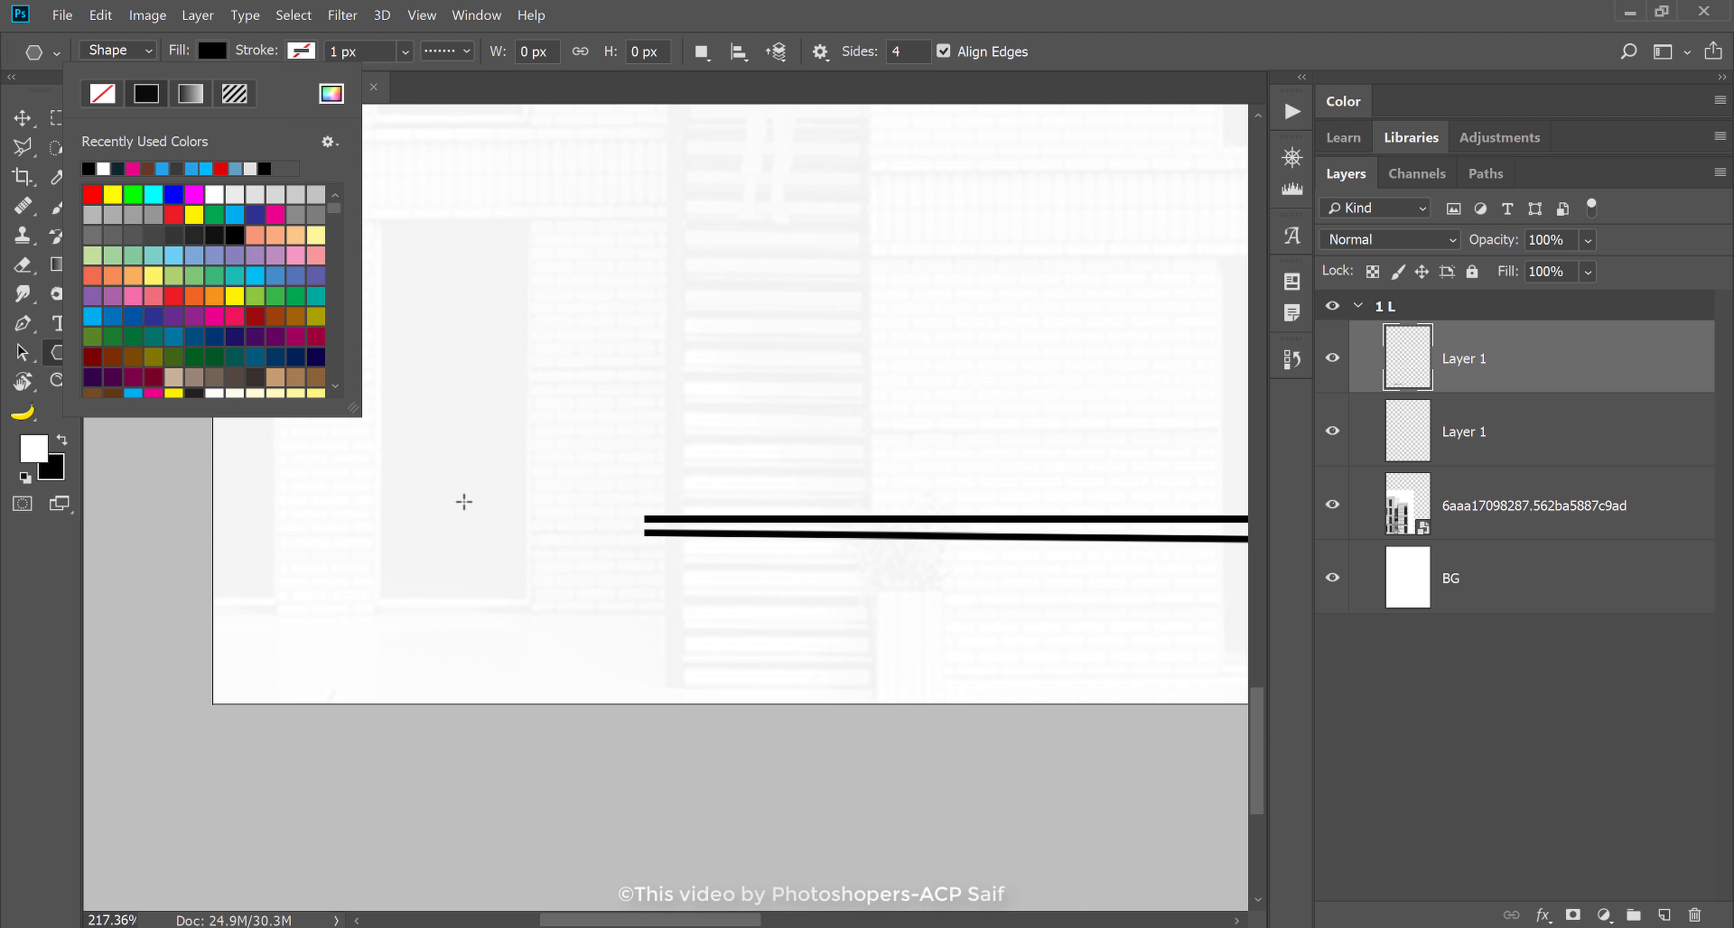
pyautogui.moveTo(578, 516); pyautogui.dragTo(581, 581)
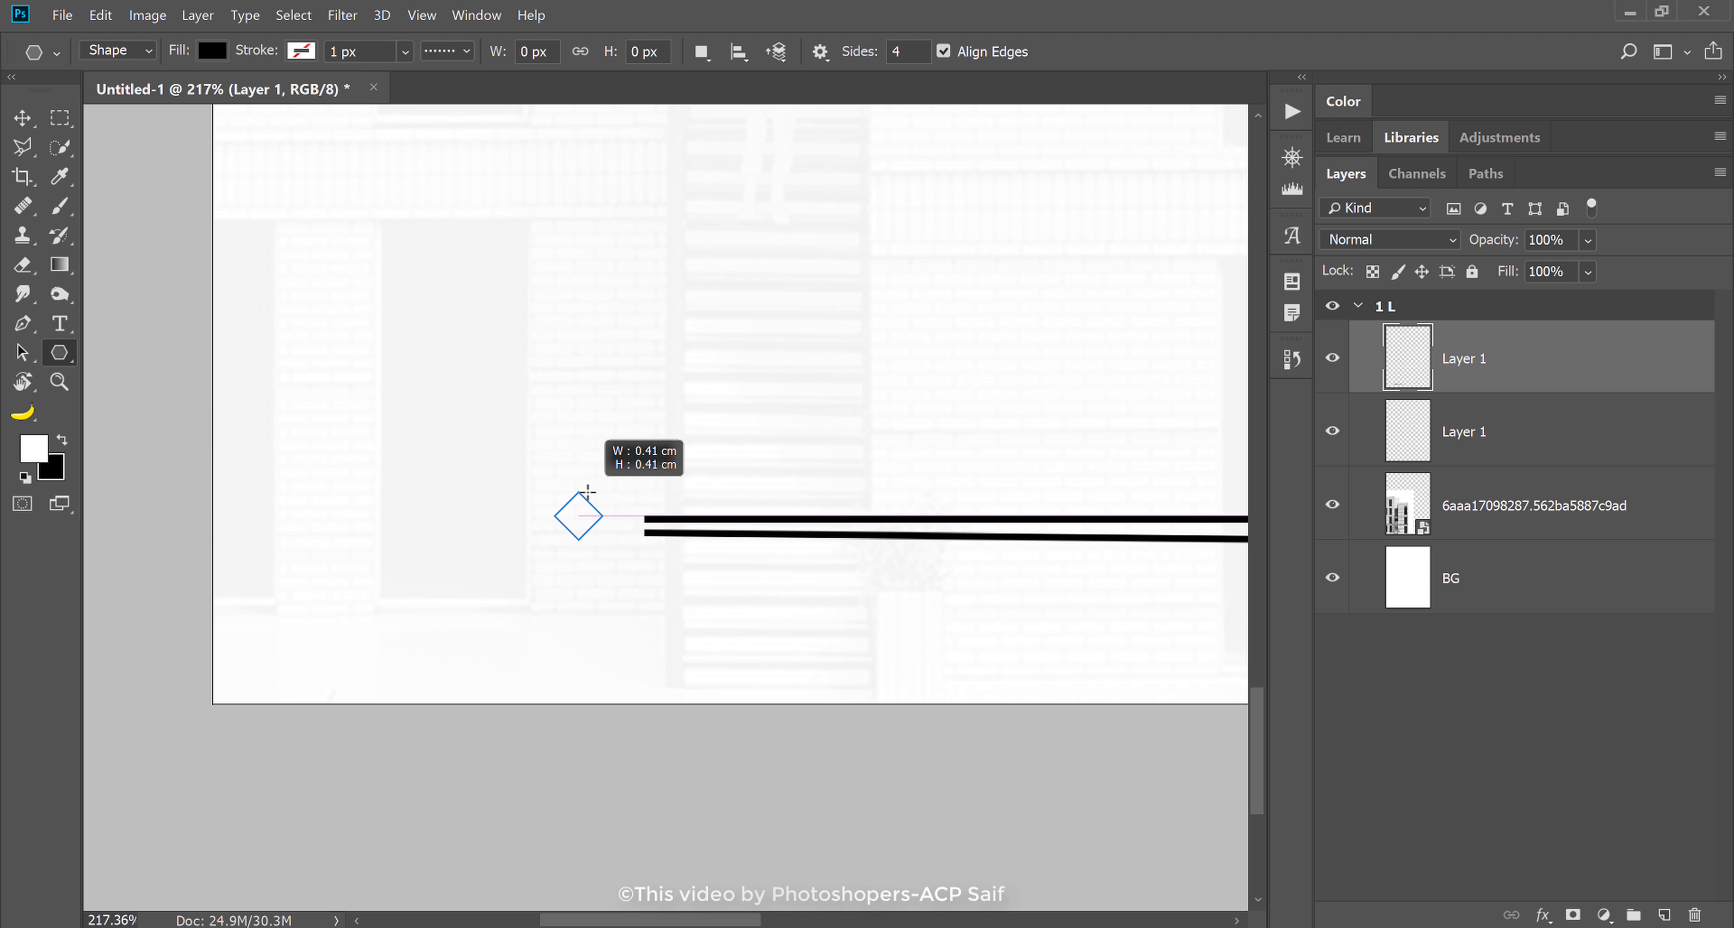
pyautogui.moveTo(582, 581)
pyautogui.mouseDown()
pyautogui.moveTo(577, 598)
pyautogui.moveTo(633, 626)
pyautogui.mouseUp()
pyautogui.press('v')
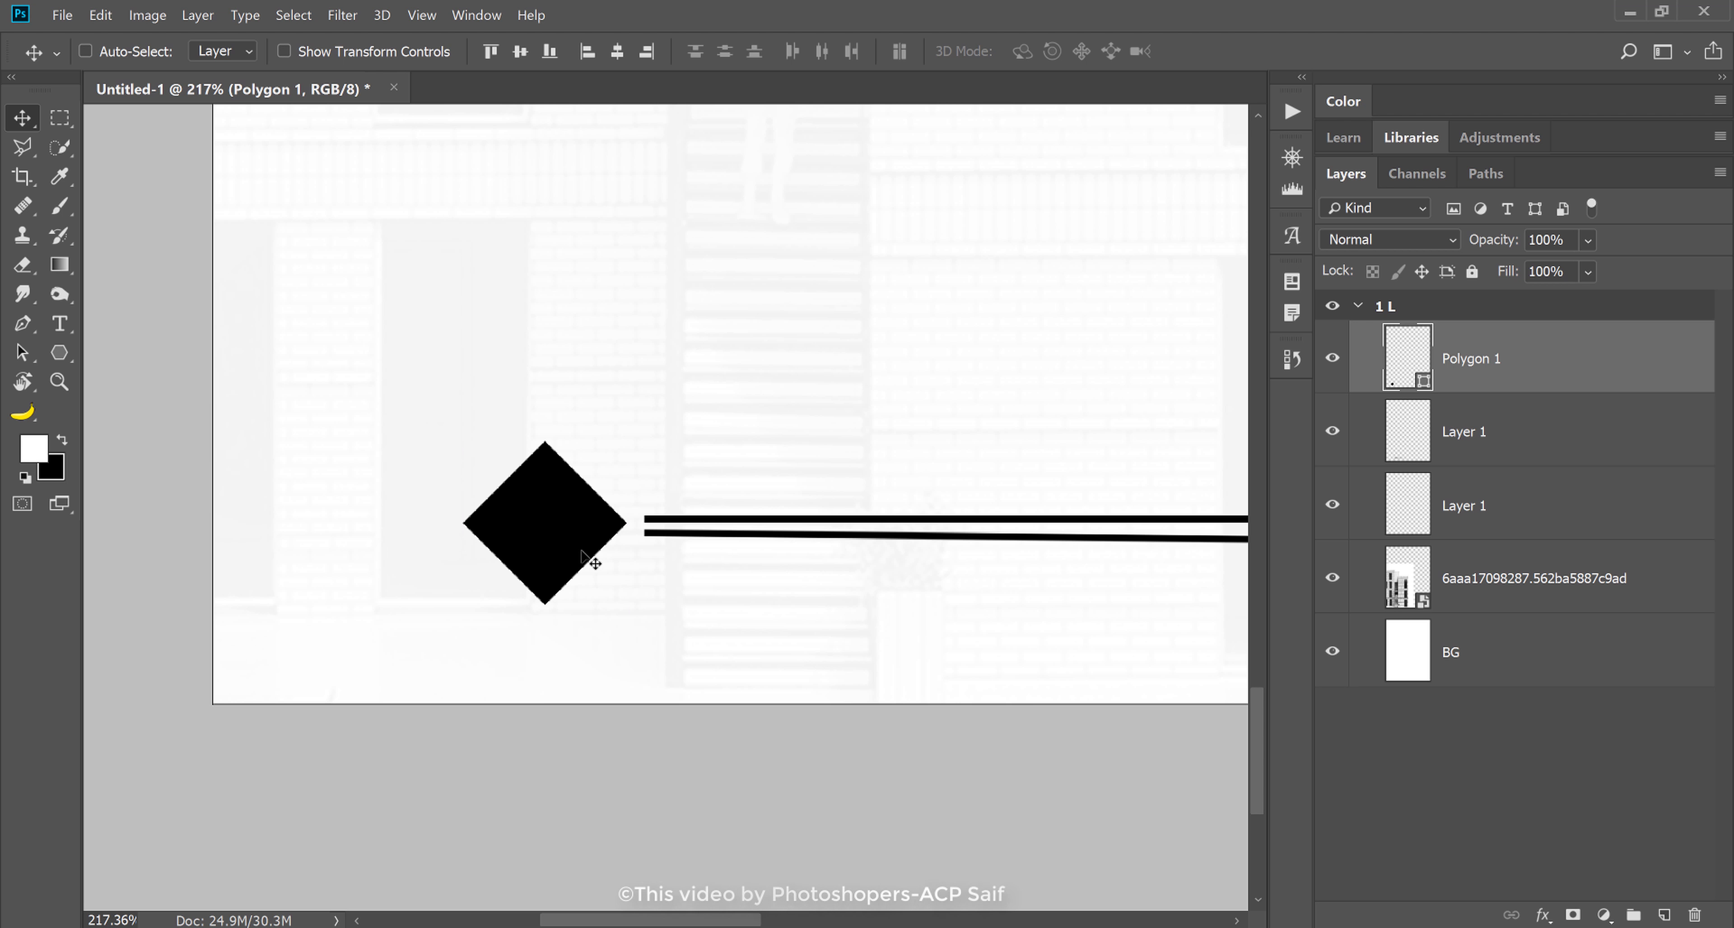
# - Duplicate the diamond to its left and fill the copy with #d39500
pyautogui.moveTo(547, 561); pyautogui.dragTo(382, 561)
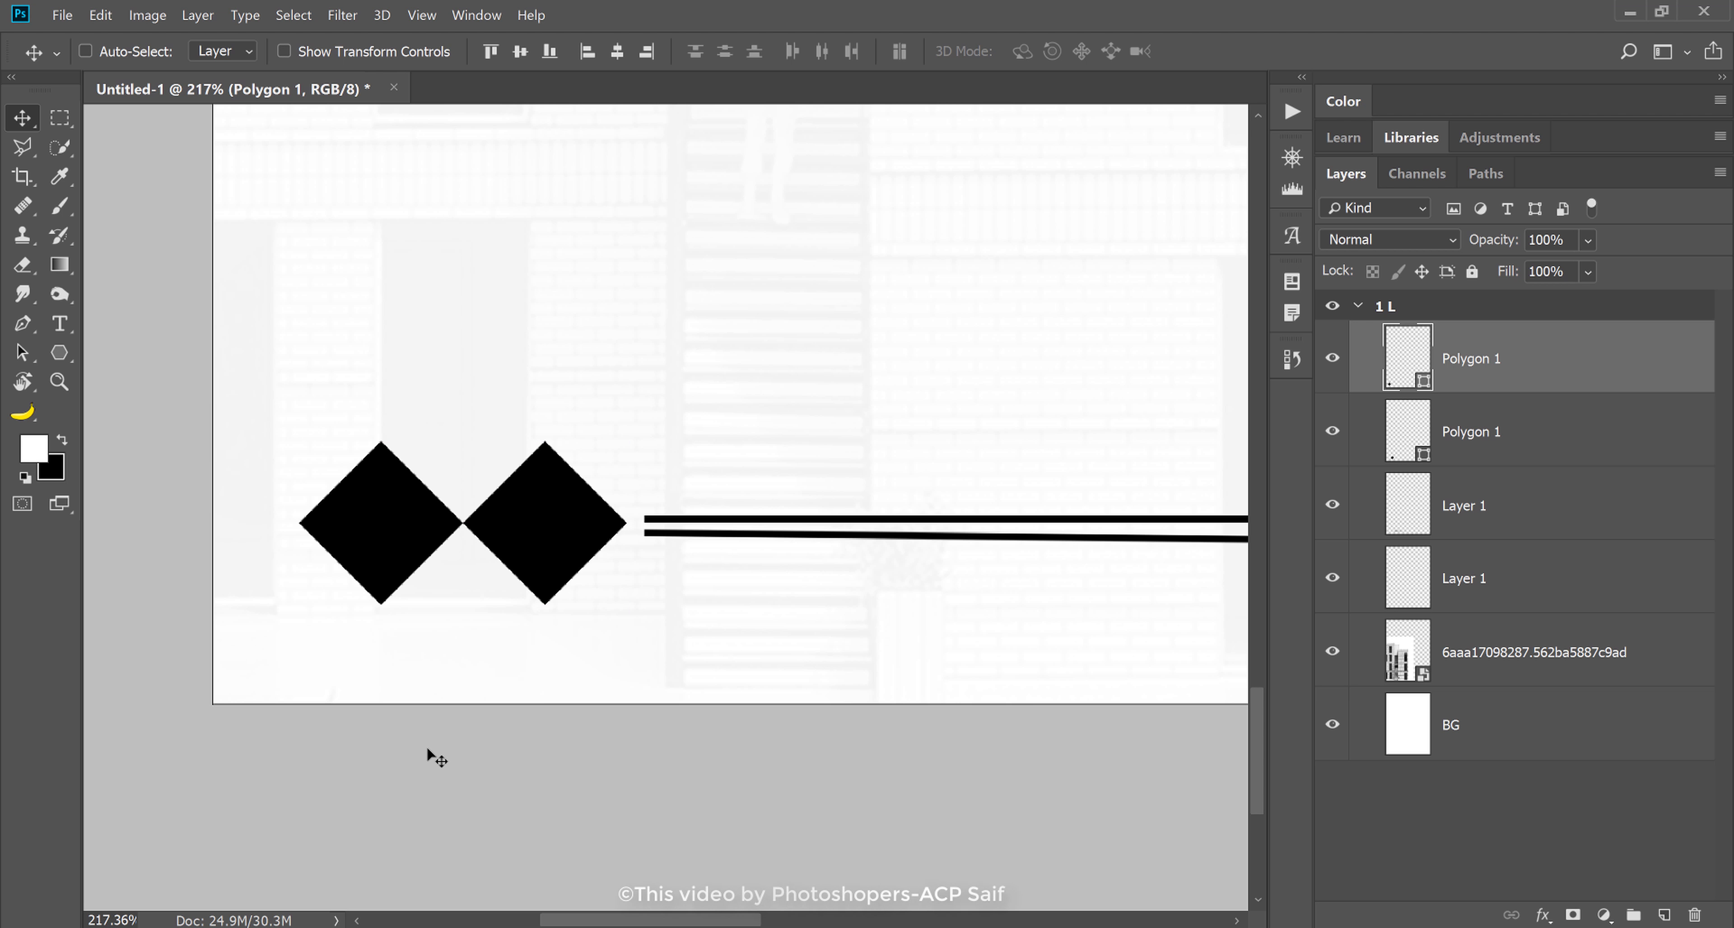
pyautogui.doubleClick(1387, 384)
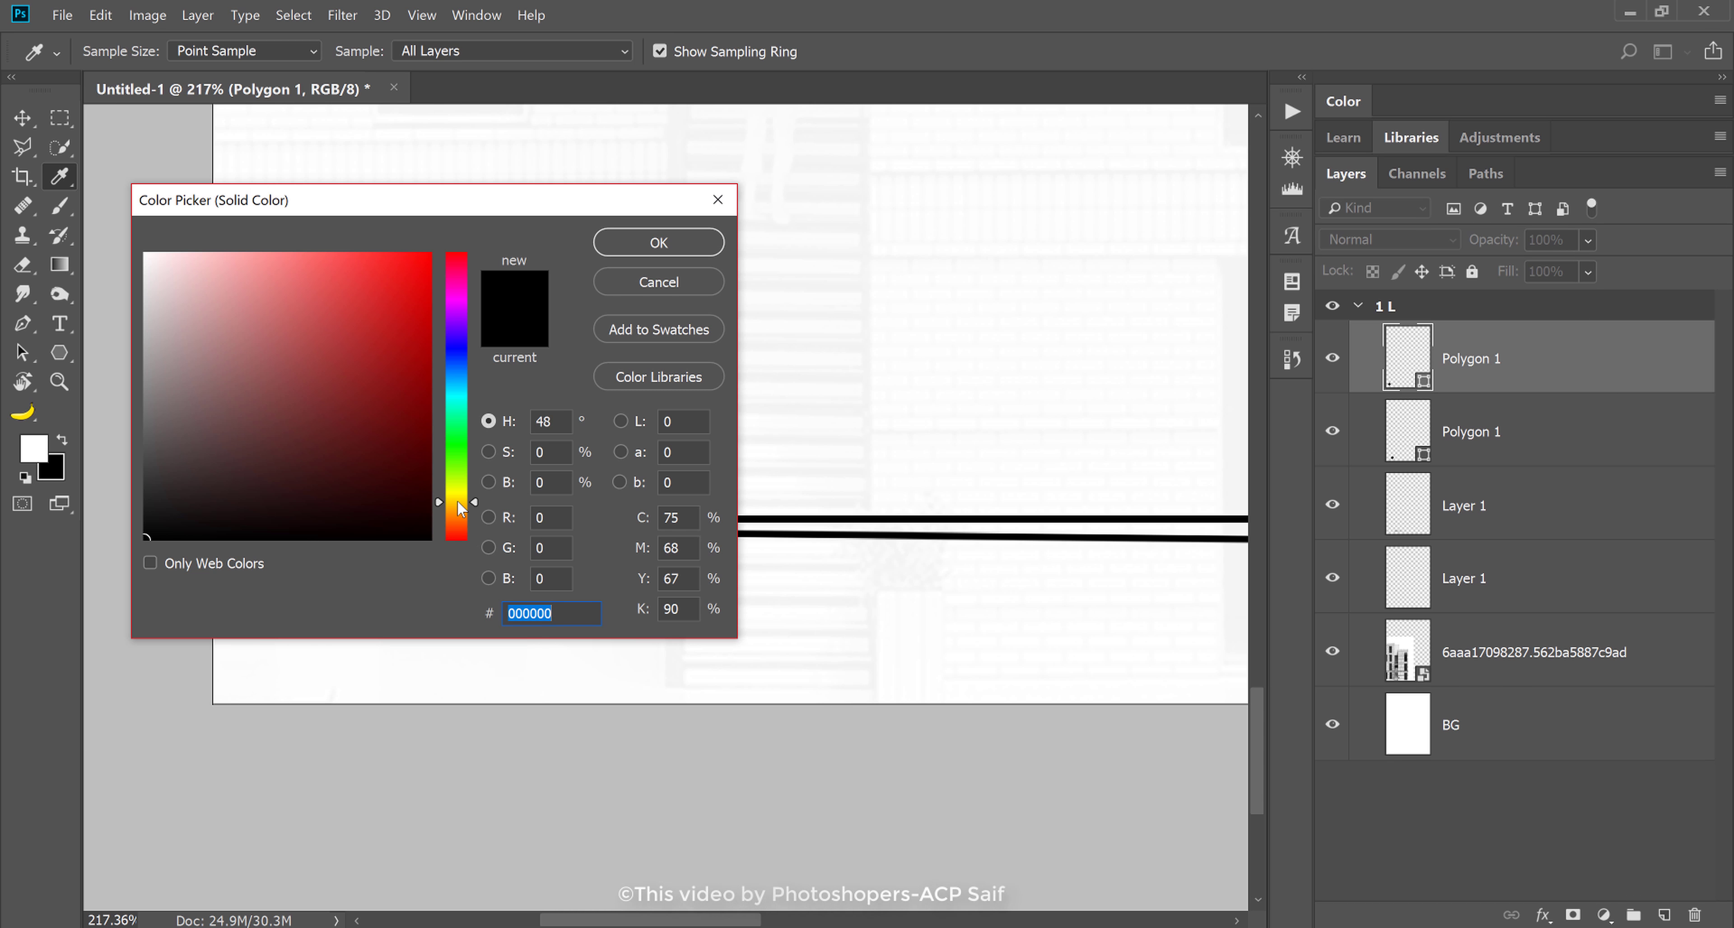
pyautogui.click(456, 501)
pyautogui.click(397, 403)
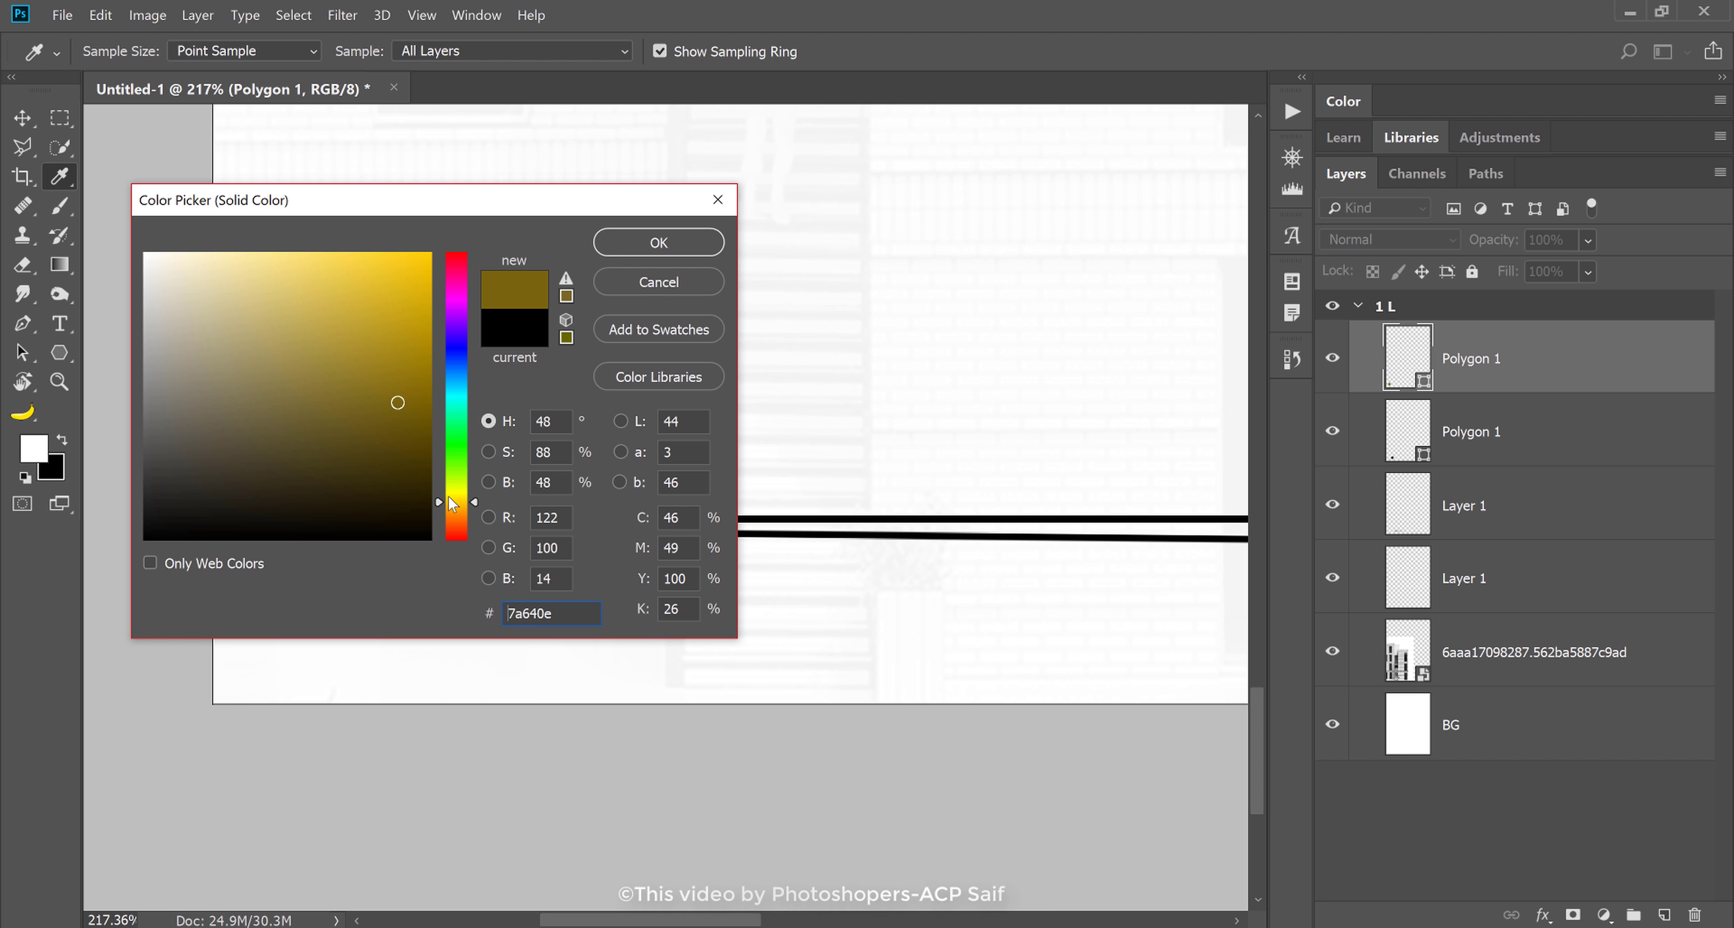
pyautogui.write('d39500')
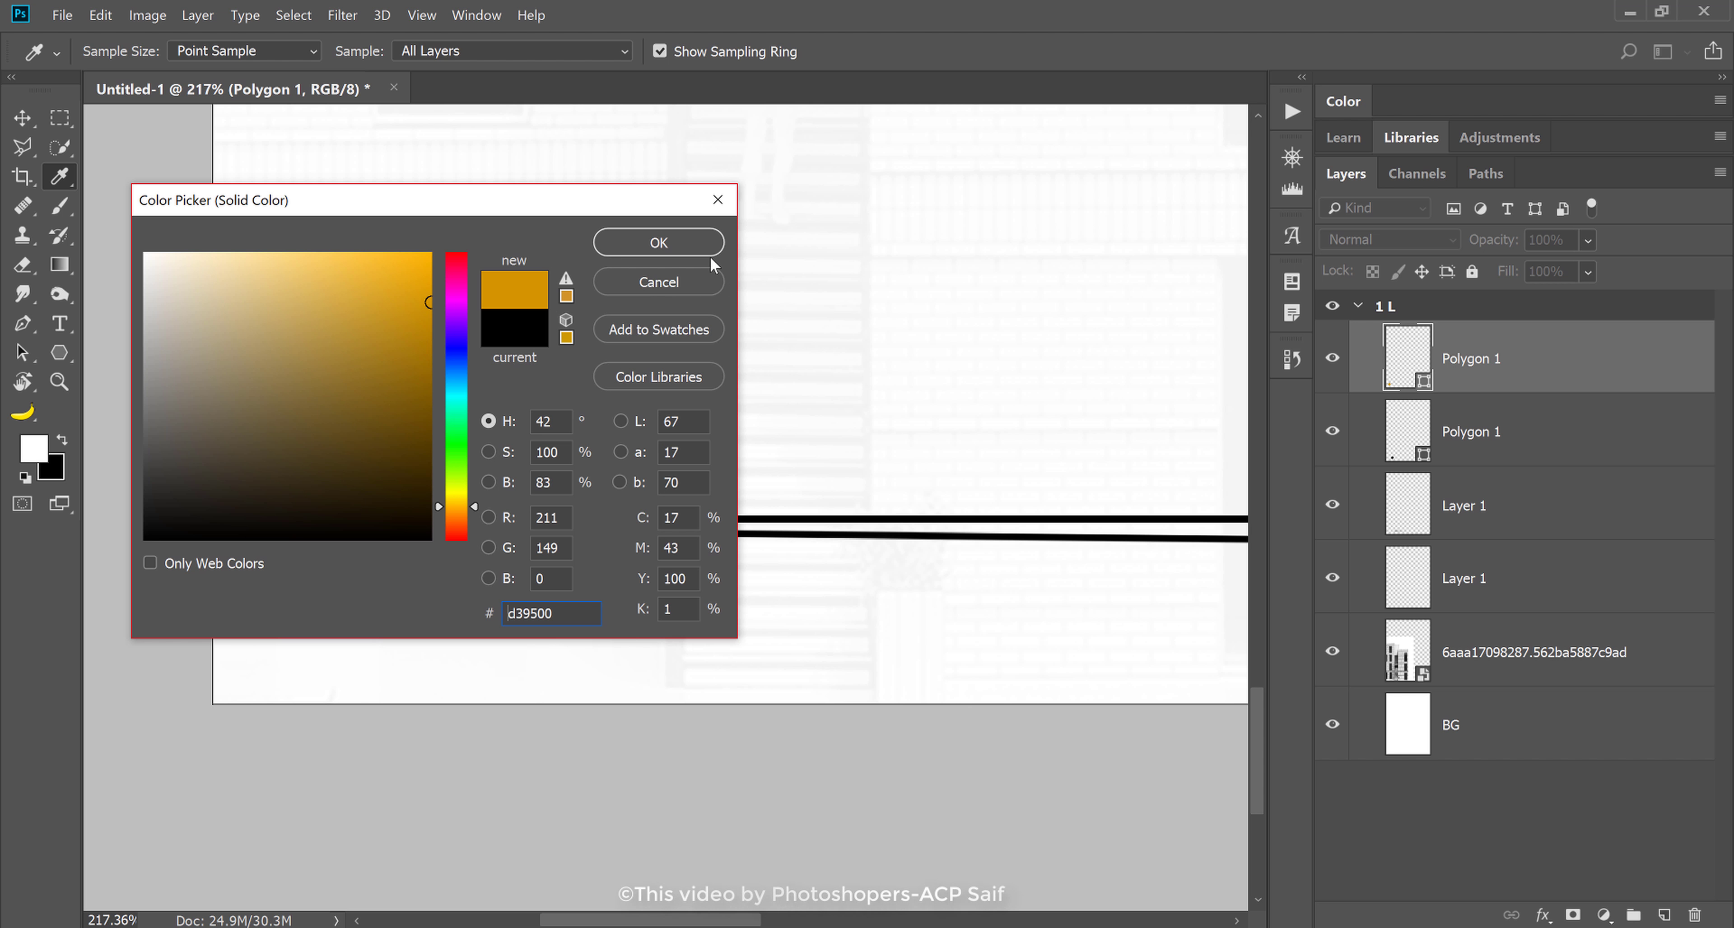
pyautogui.click(685, 253)
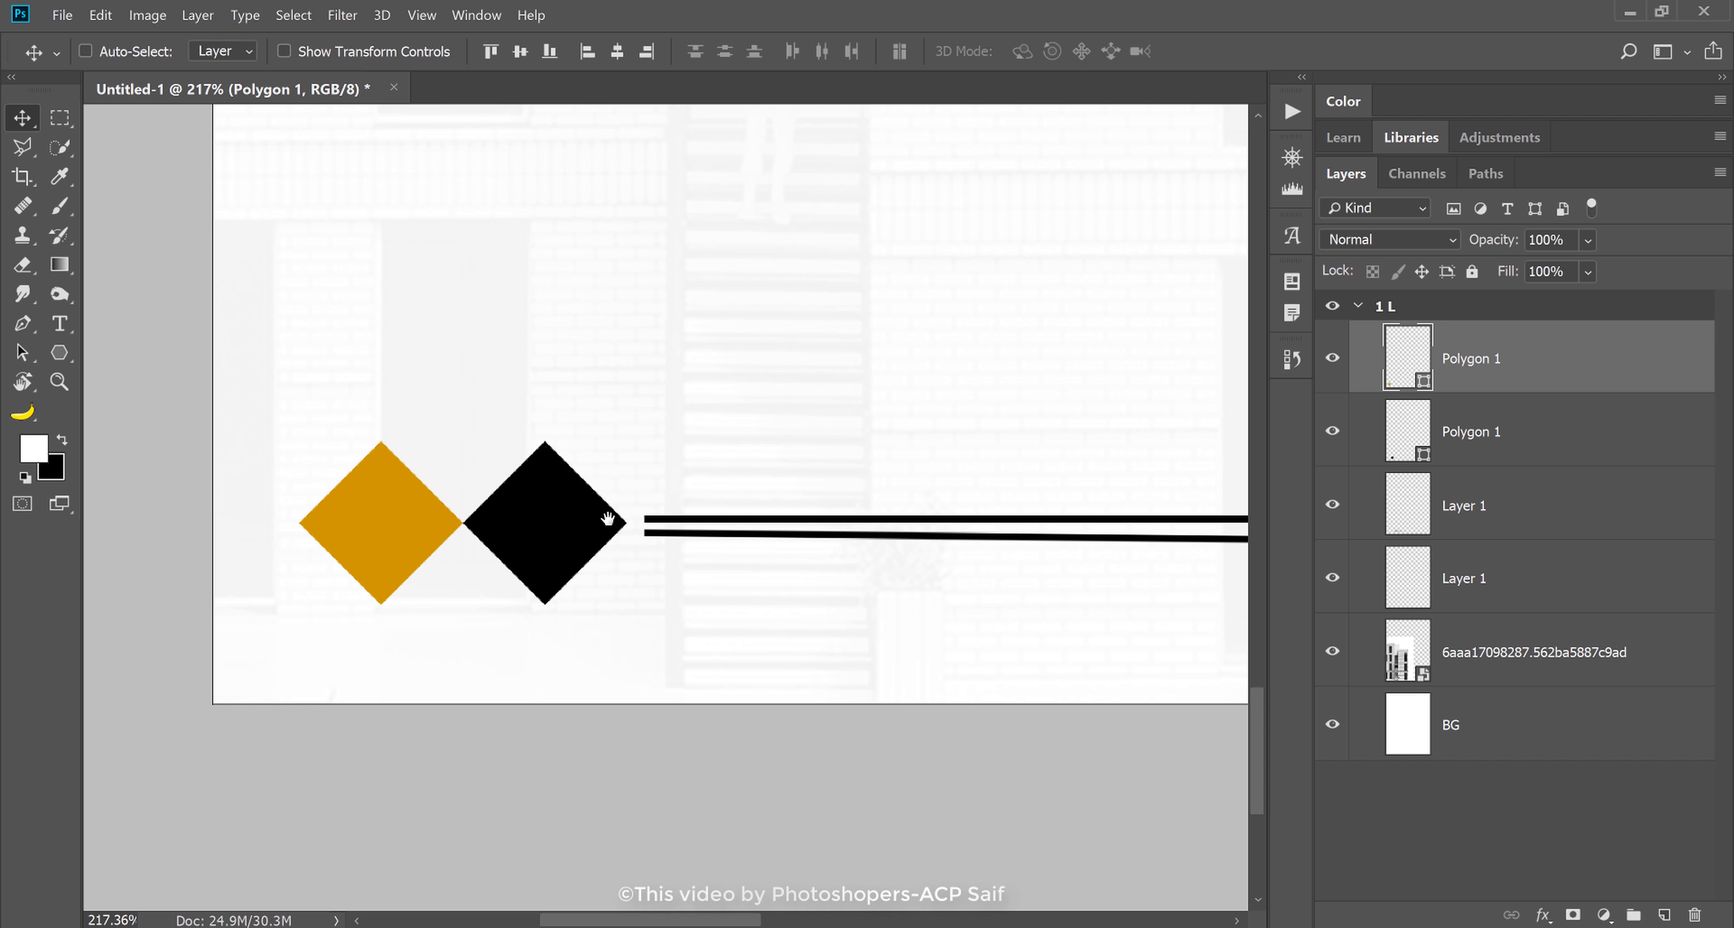
# - Type PAGE inside the orange diamond, broken into PA and GE lines
pyautogui.press('t')
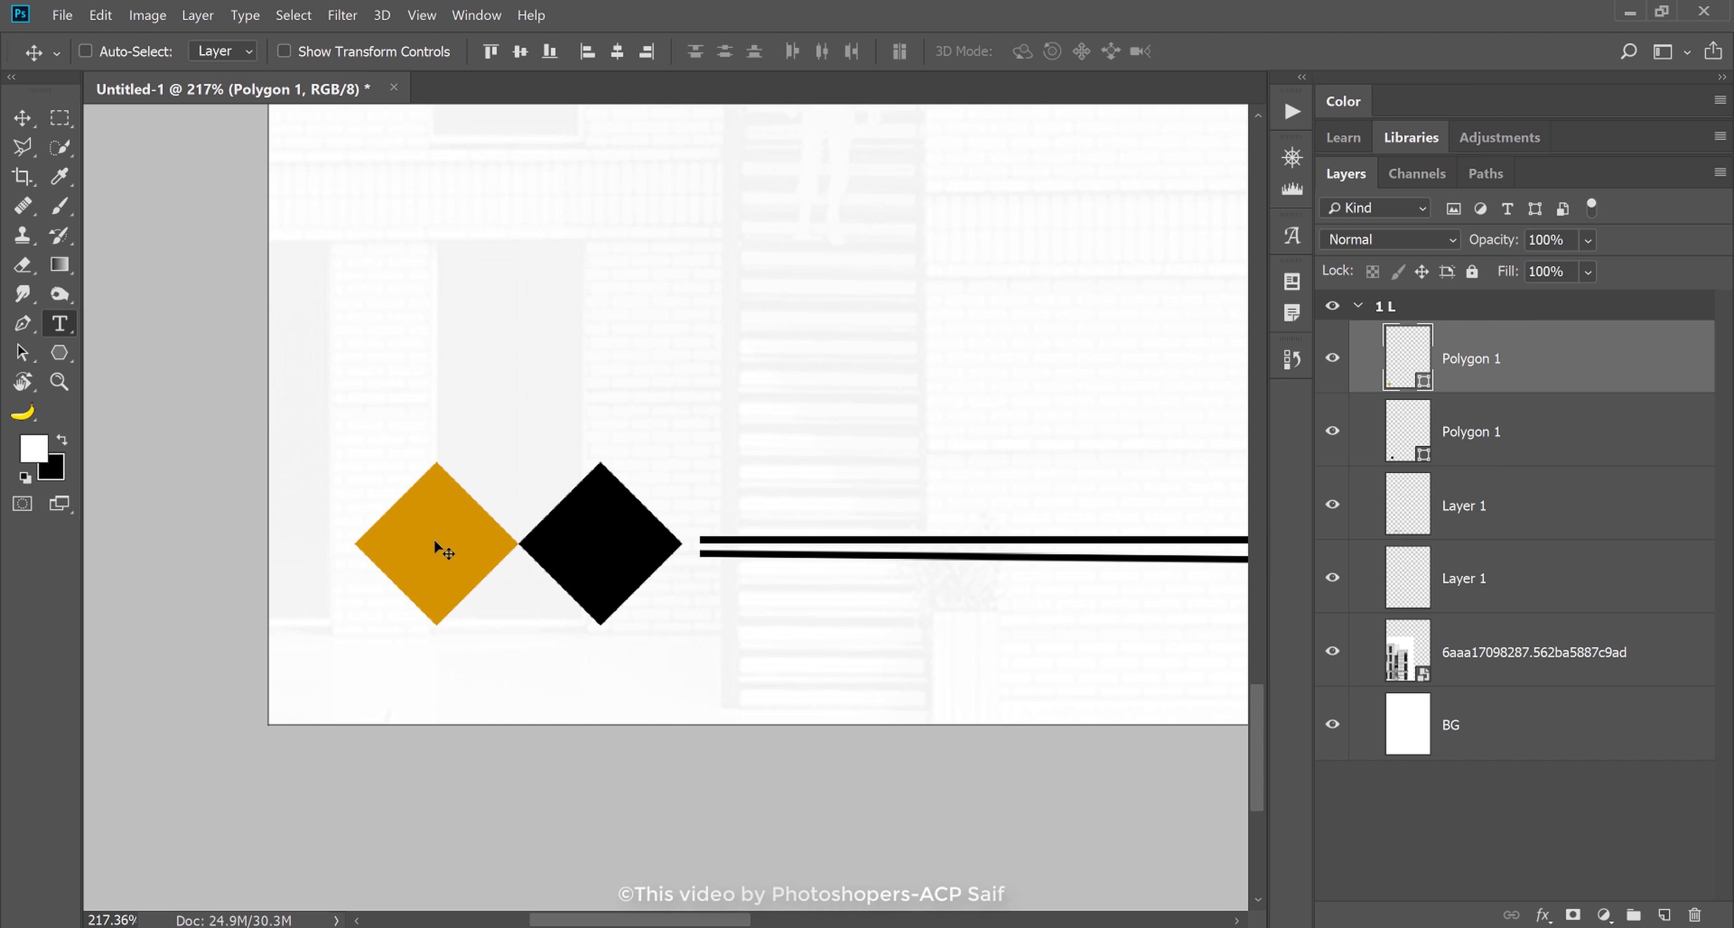
pyautogui.click(442, 545)
pyautogui.write('T')
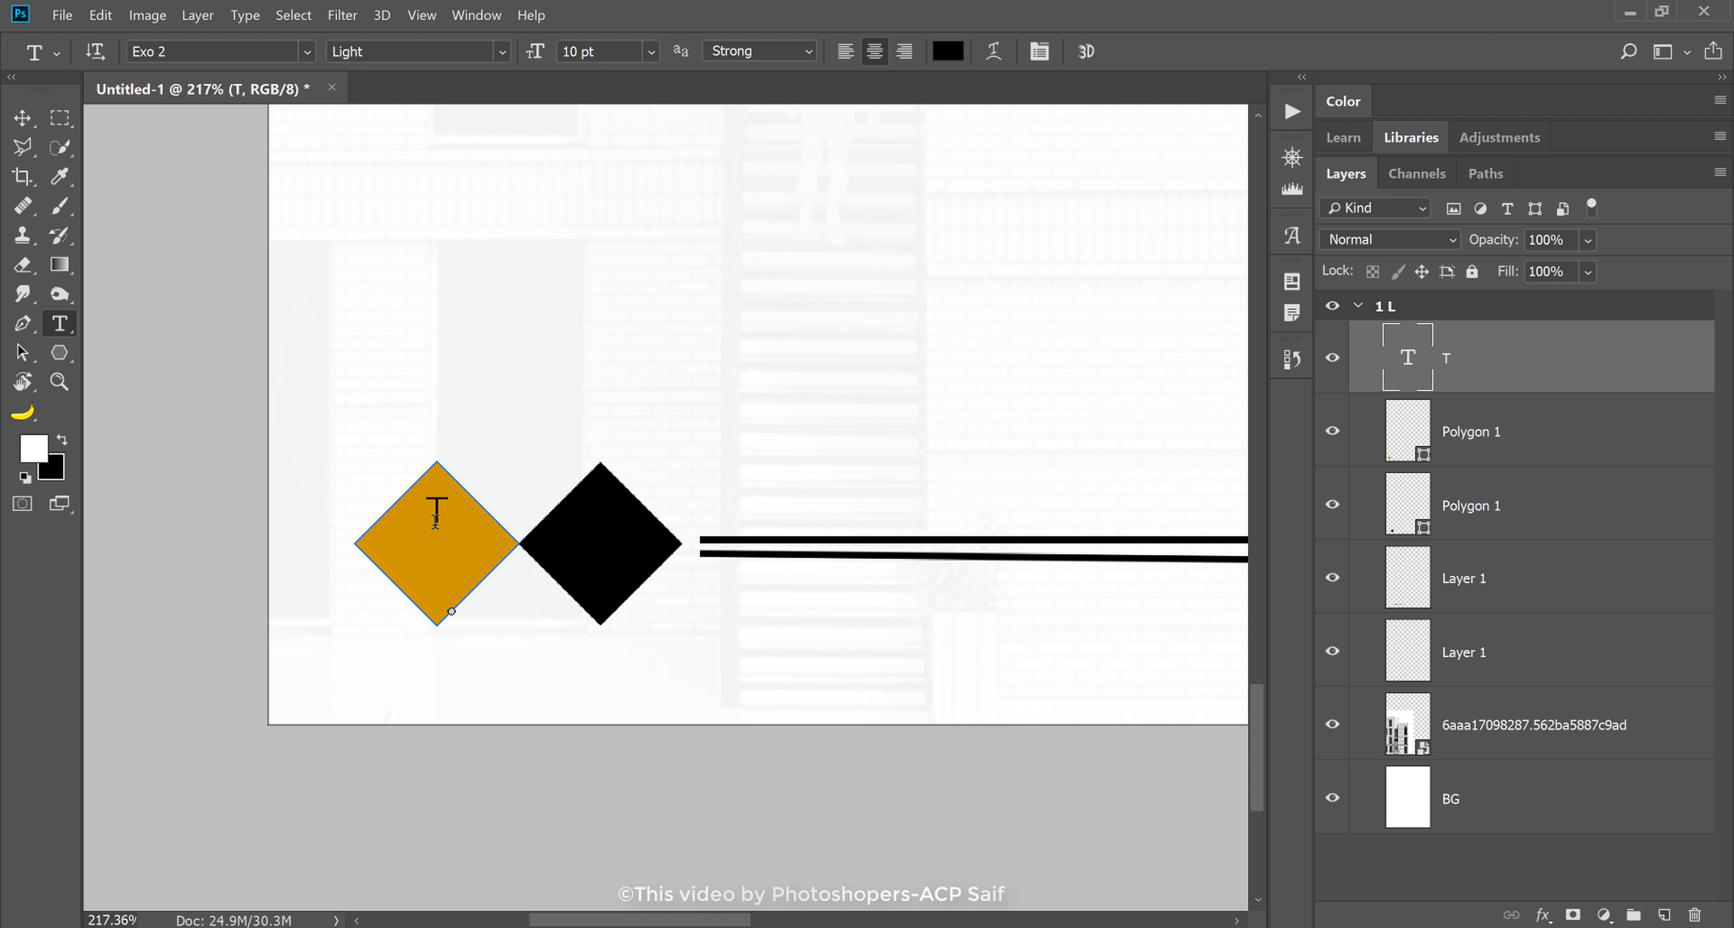
pyautogui.hotkey('ctrl', 'a')
pyautogui.write('P')
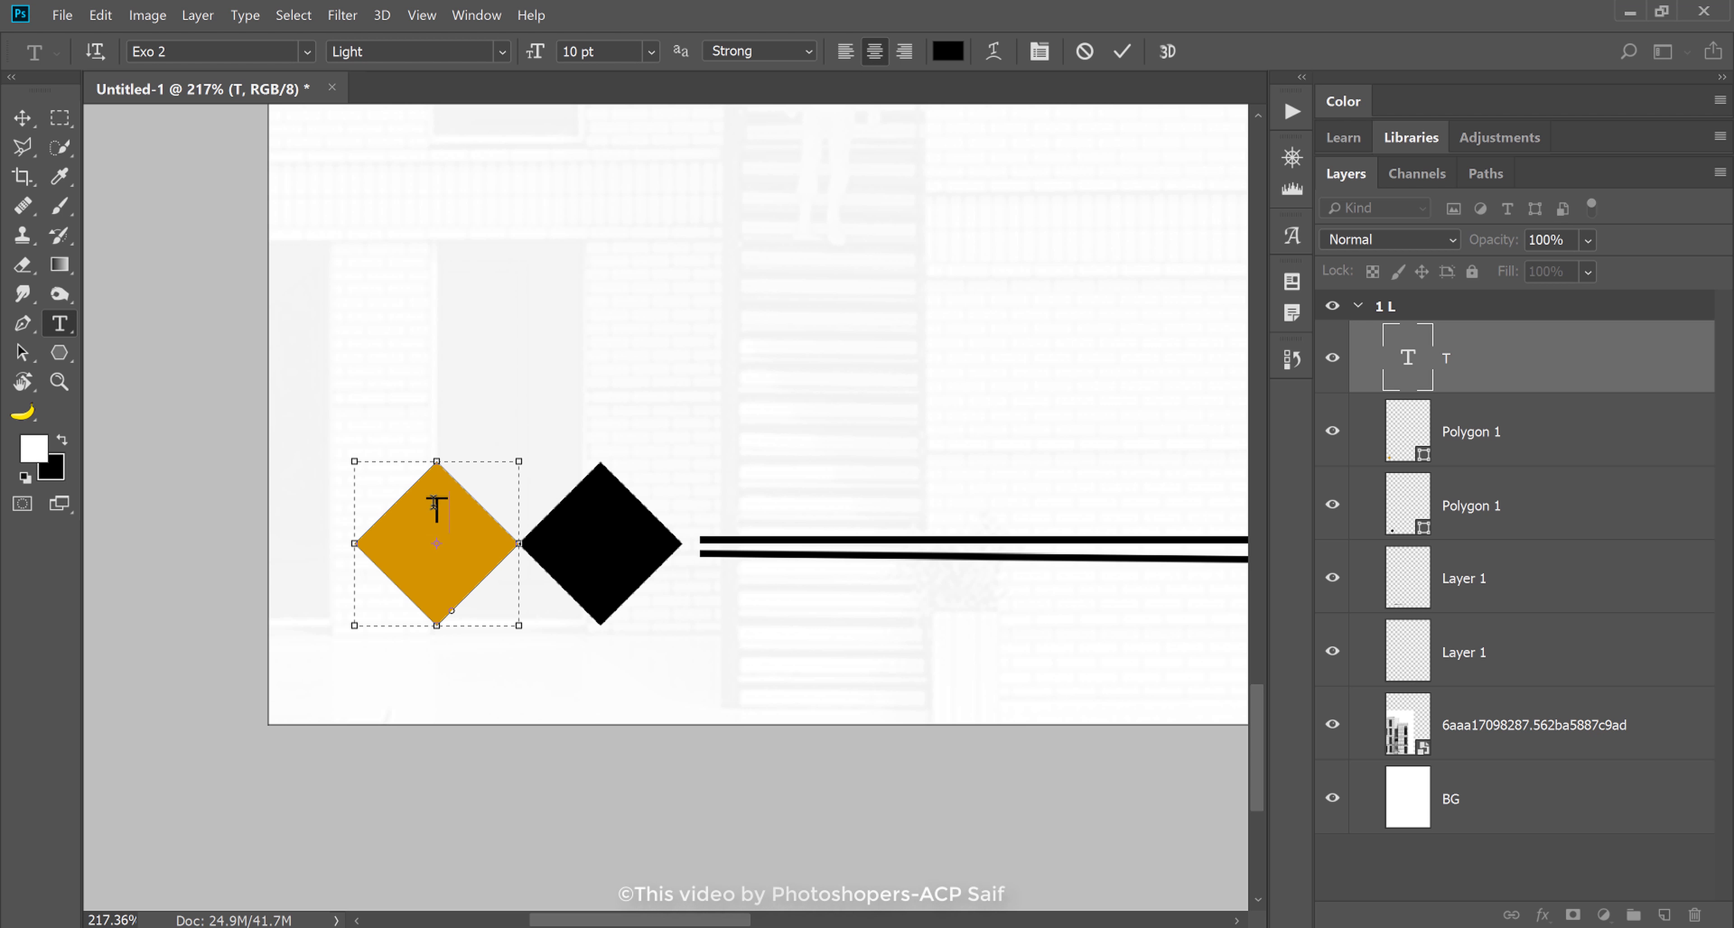
pyautogui.write('AGE')
pyautogui.press('Return')
# - Set the PA GE text to 13 pt with 10 pt leading and commit it
pyautogui.hotkey('ctrl', 'a')
pyautogui.scroll(1, 597, 51)
pyautogui.scroll(4, 597, 51)
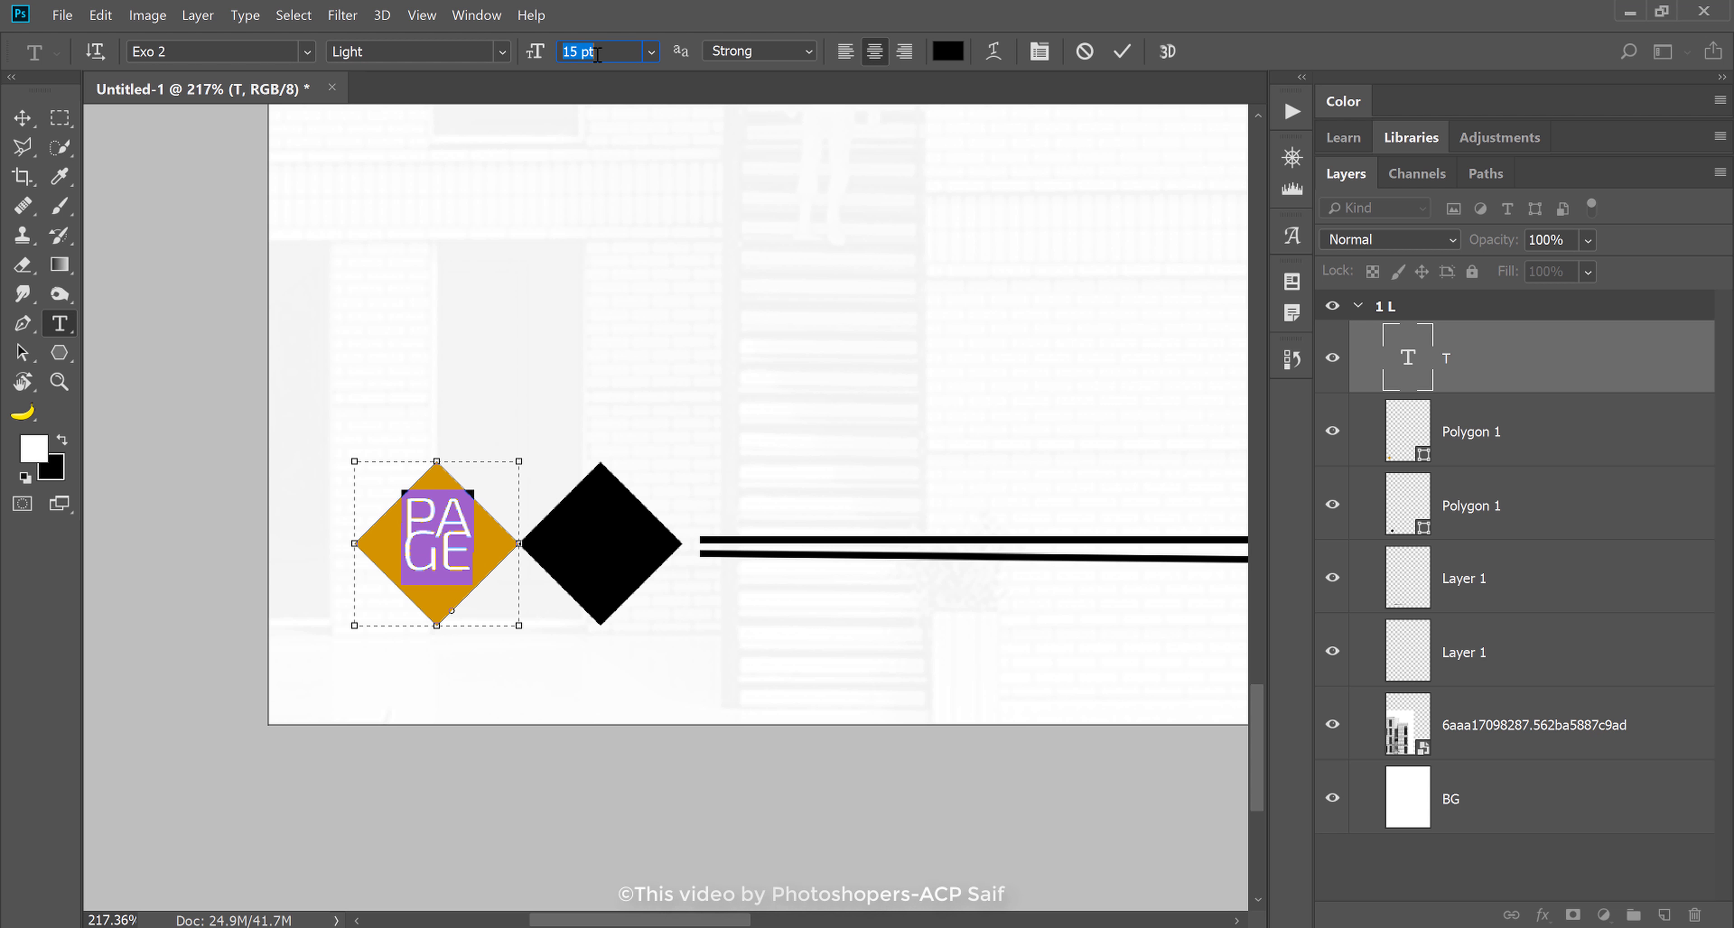
pyautogui.scroll(3, 597, 51)
pyautogui.scroll(-4, 597, 51)
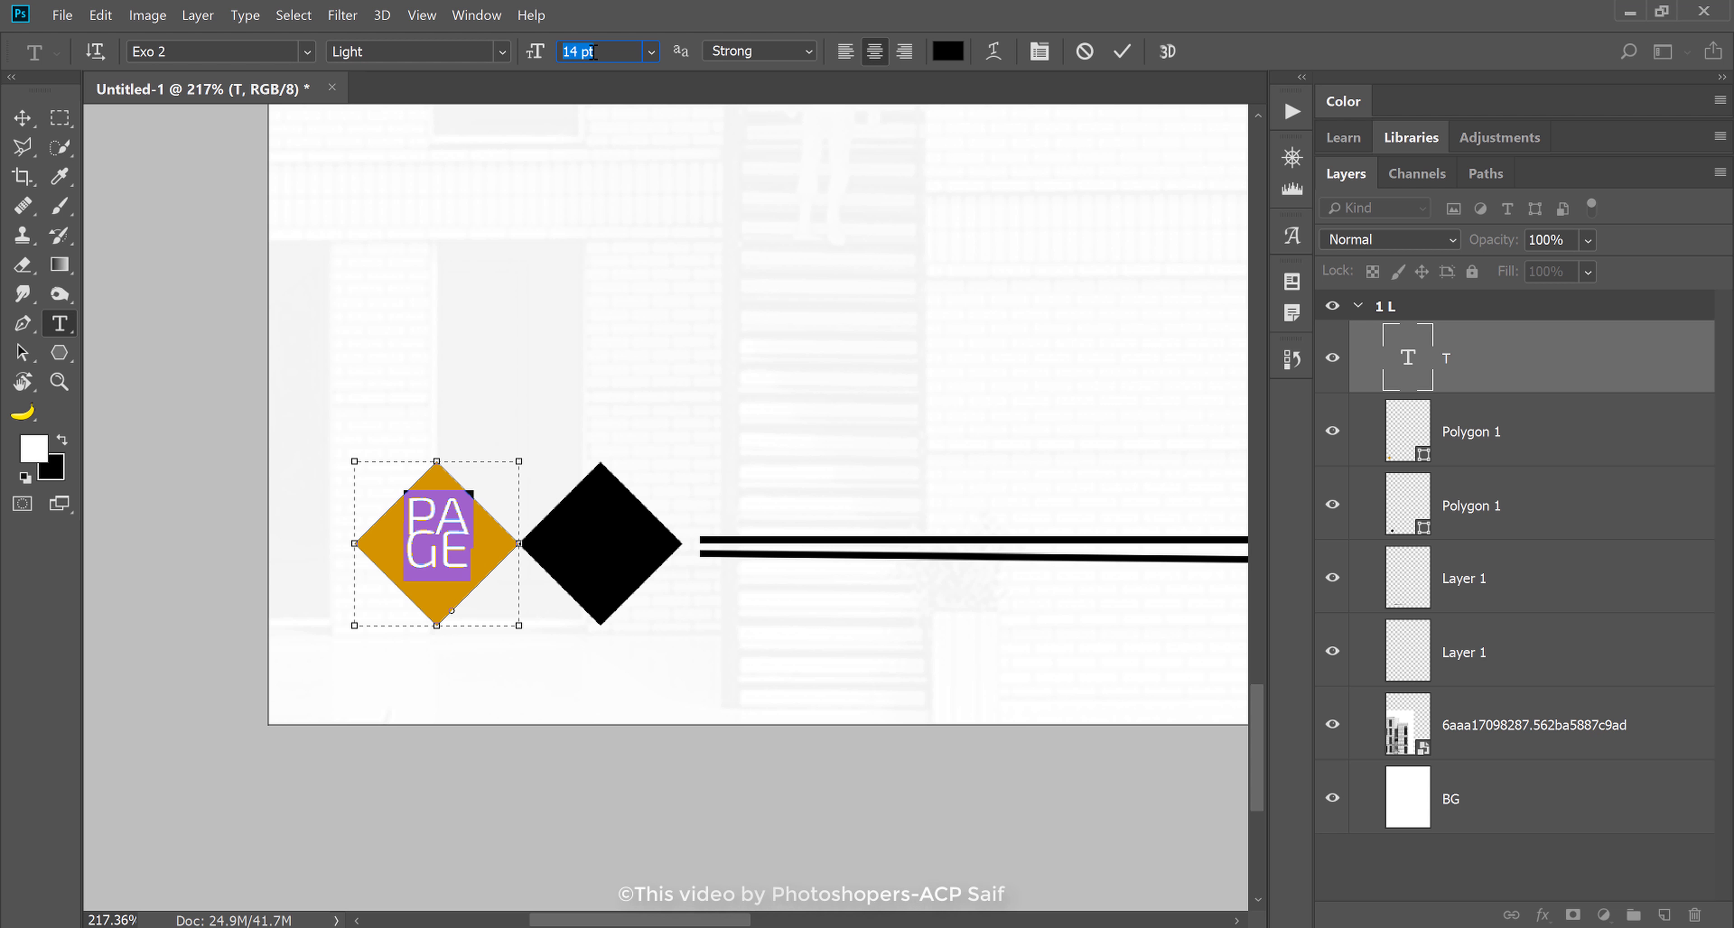
pyautogui.scroll(-1, 592, 51)
pyautogui.click(1041, 51)
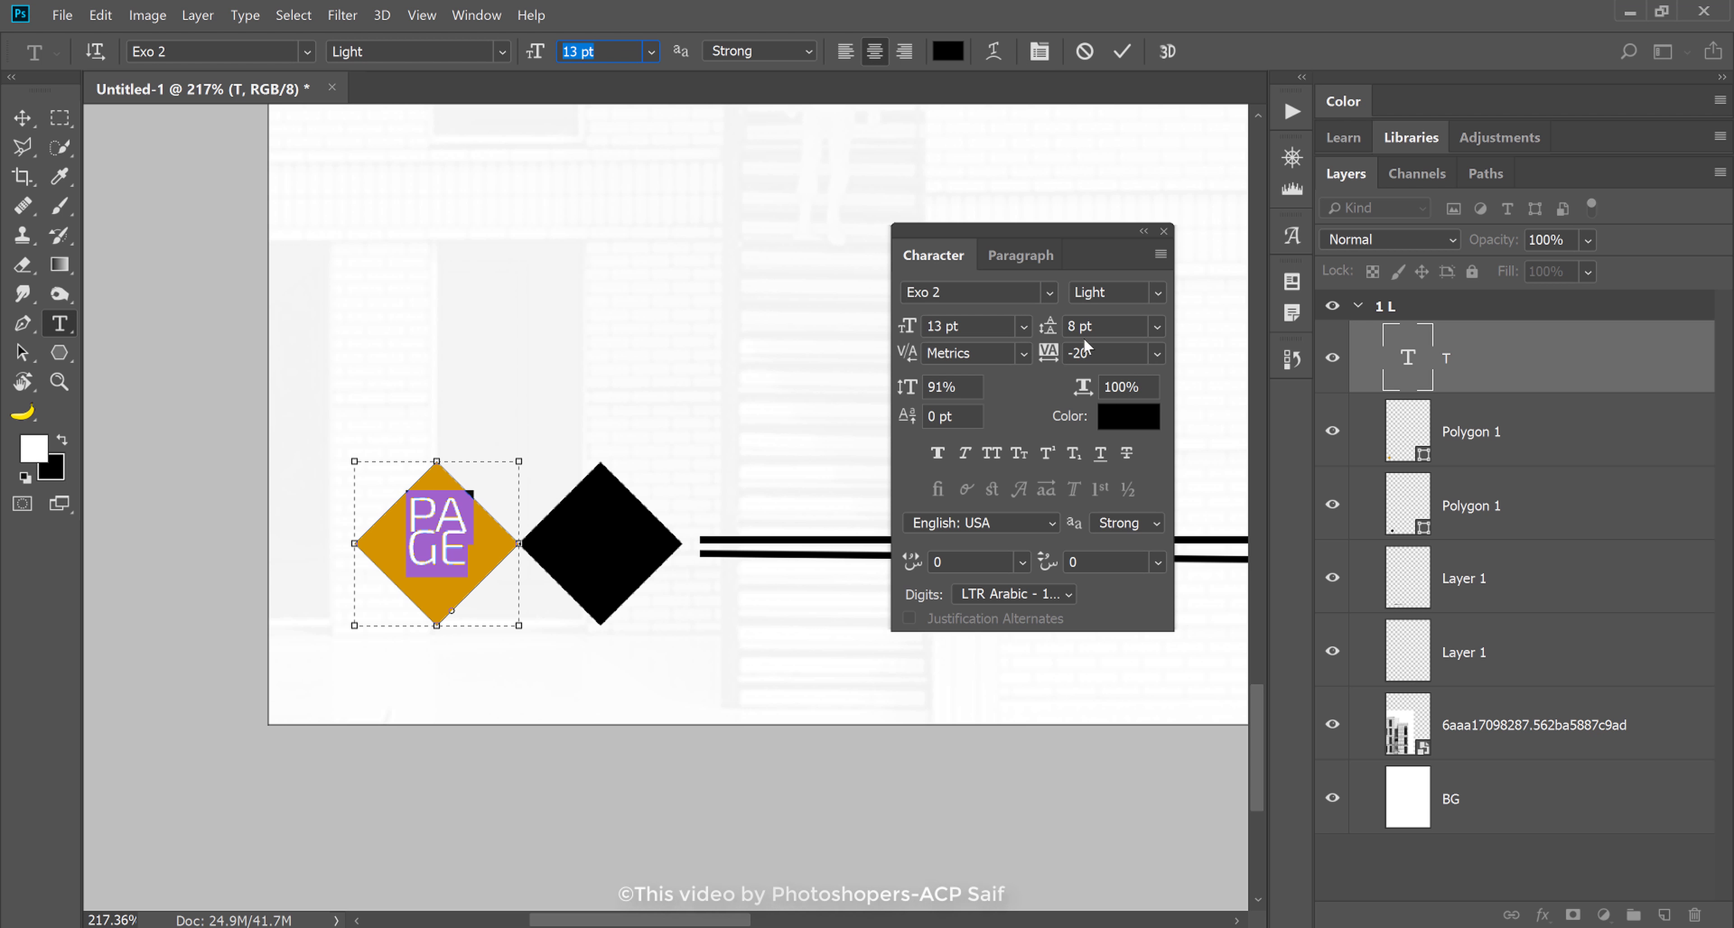
pyautogui.click(1095, 326)
pyautogui.scroll(2, 1095, 334)
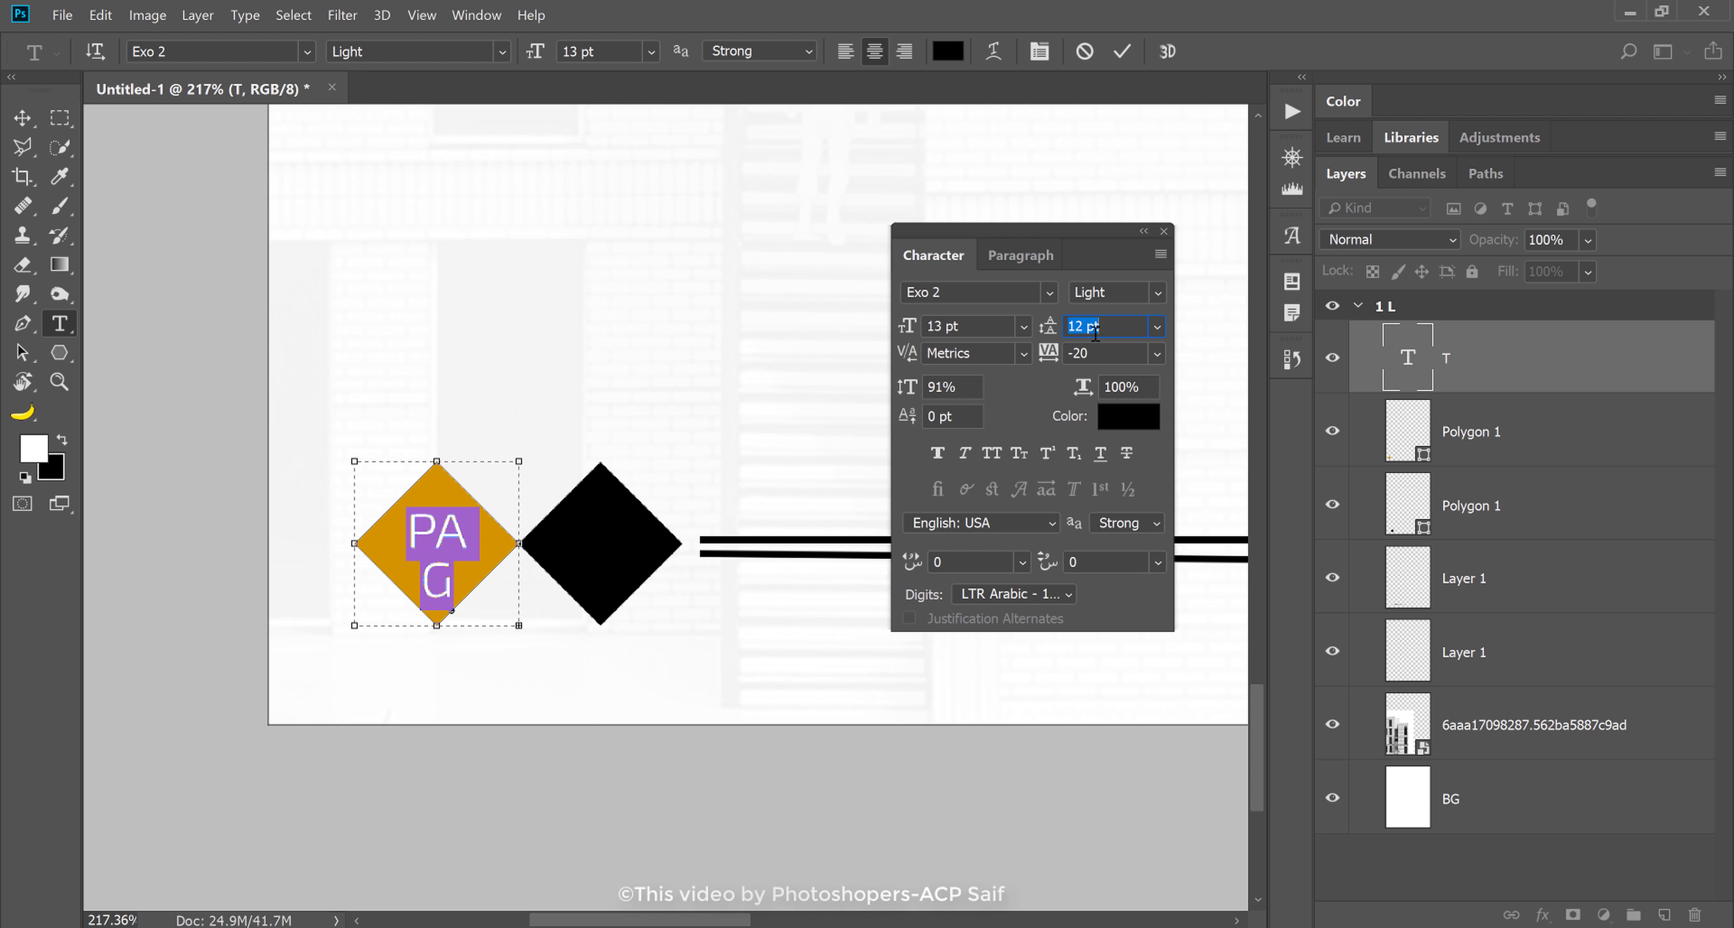
pyautogui.click(1019, 255)
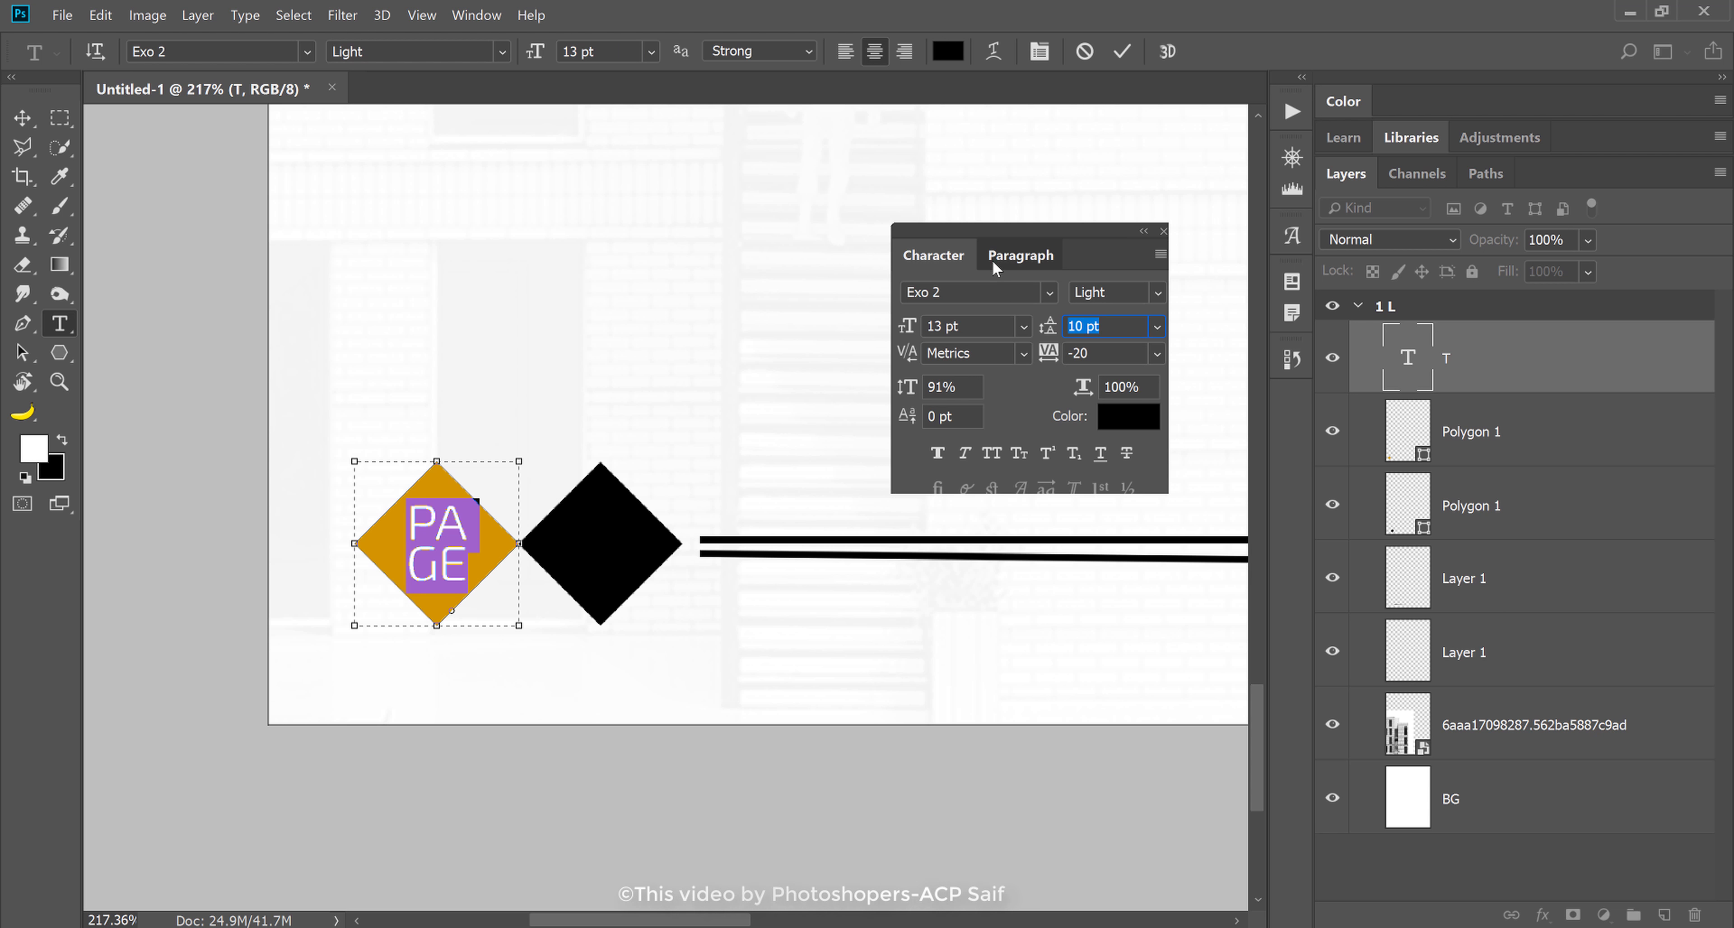
pyautogui.click(1157, 232)
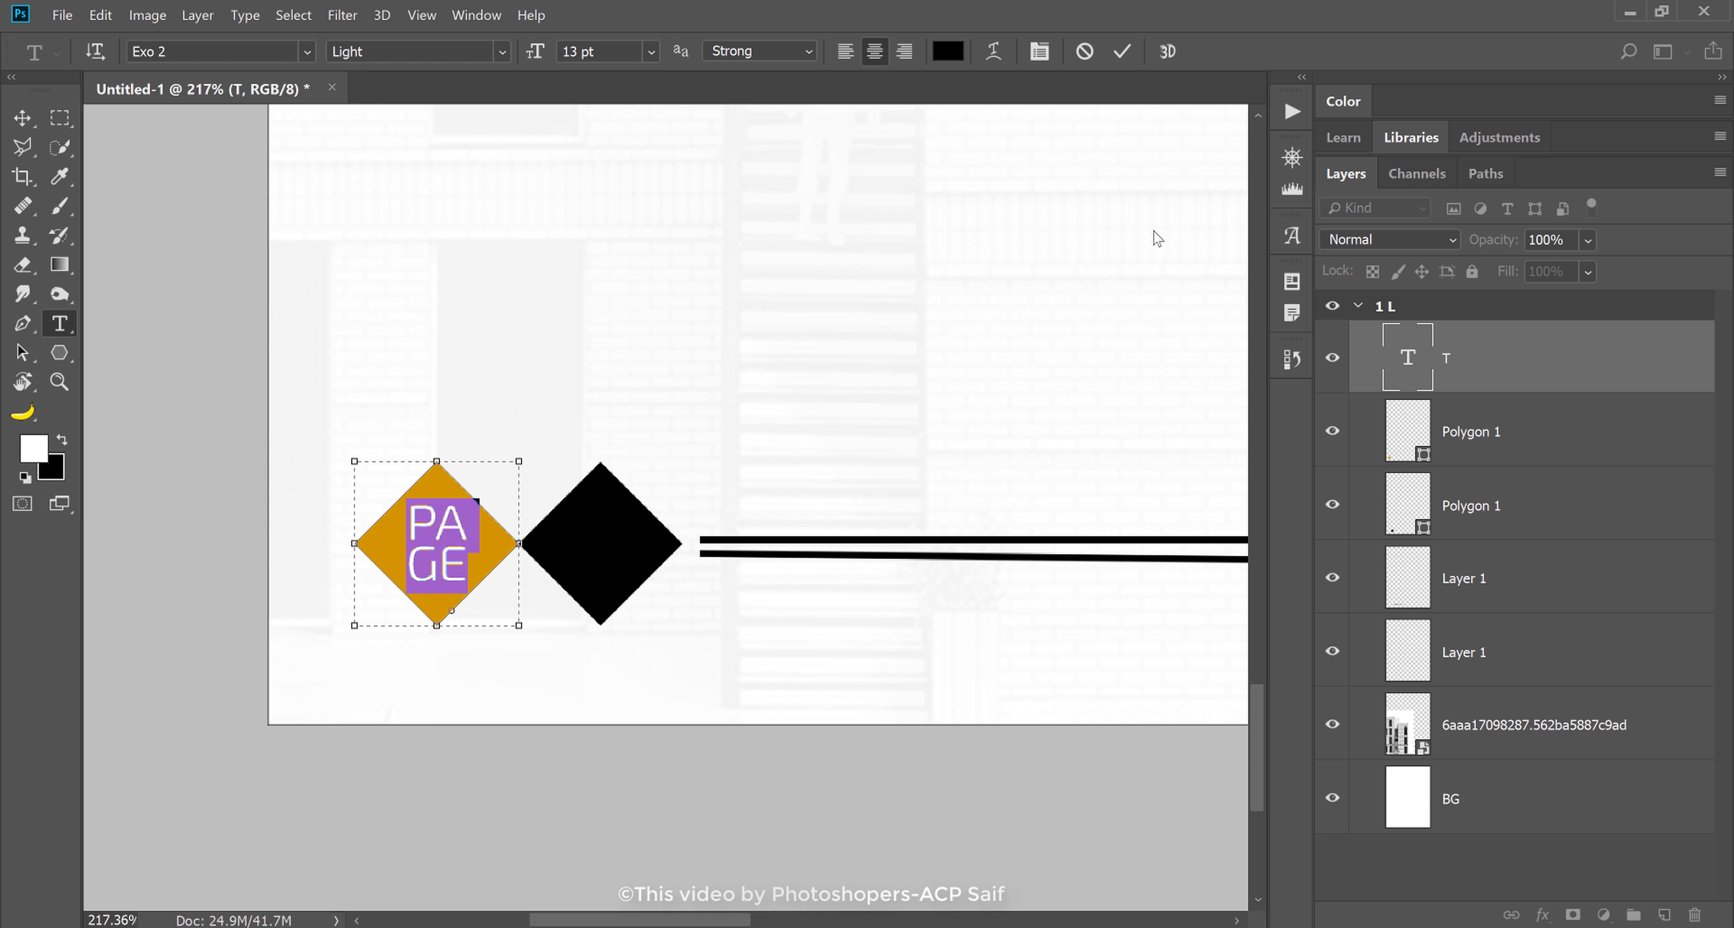
pyautogui.hotkey('ctrl', 'Return')
# - Zoom out until the whole page fits the window
pyautogui.press('z')
pyautogui.moveTo(566, 458); pyautogui.dragTo(484, 632)
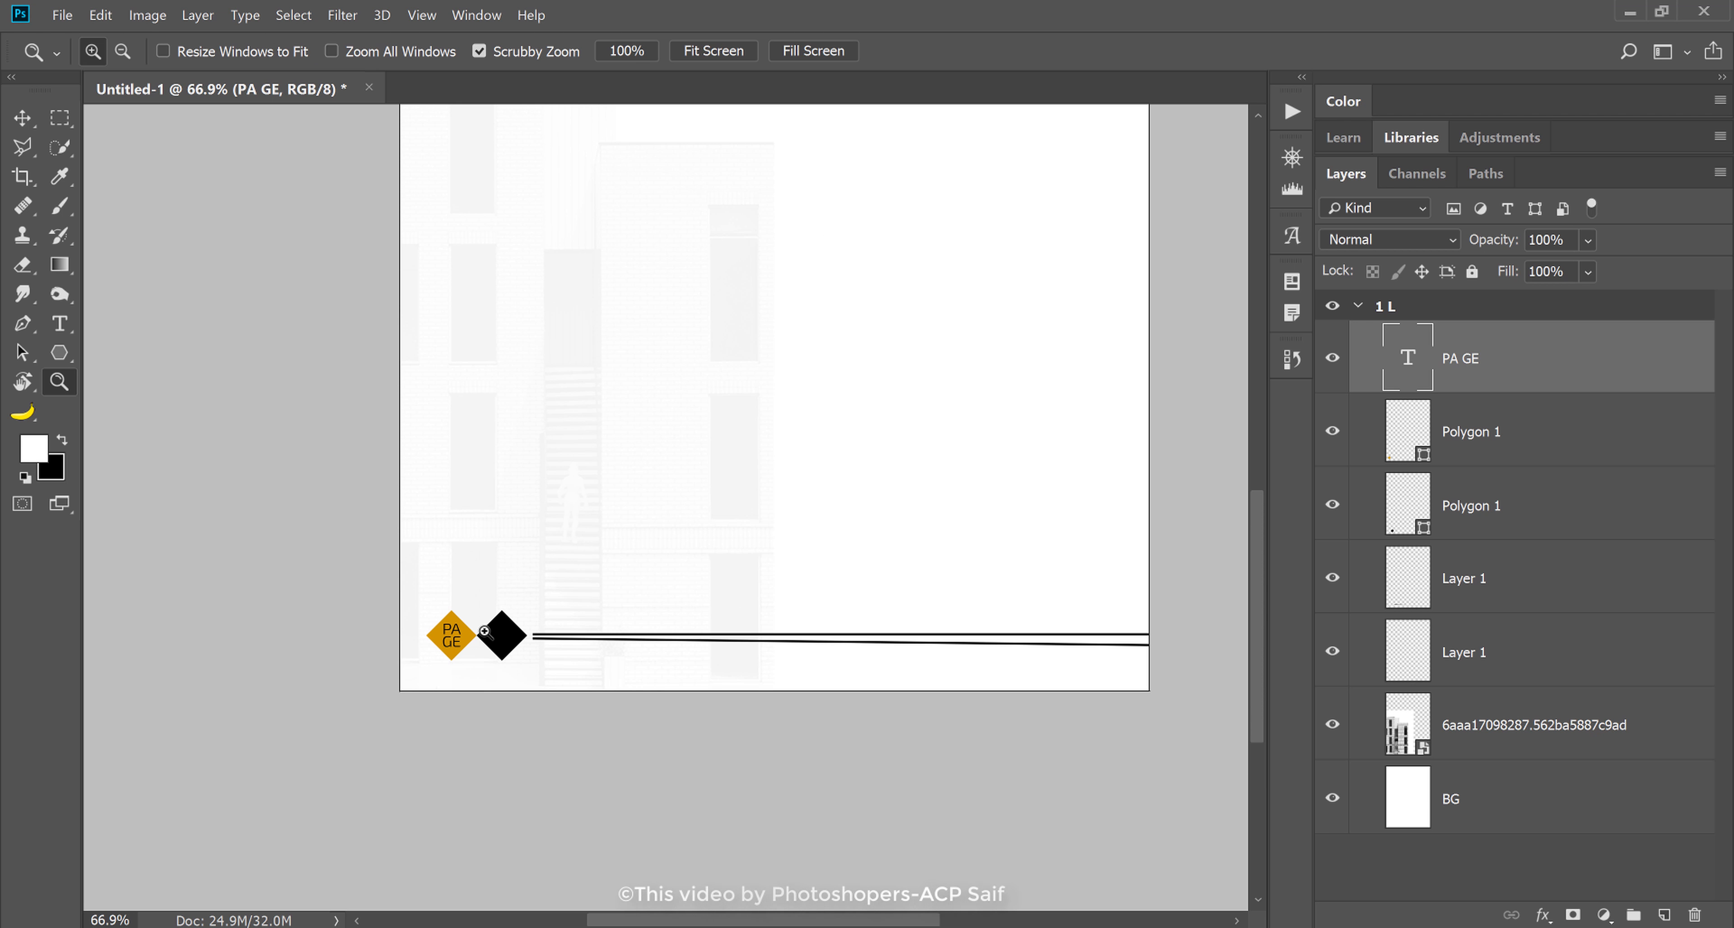
pyautogui.moveTo(484, 632)
pyautogui.mouseDown()
pyautogui.moveTo(431, 849)
pyautogui.moveTo(463, 825)
pyautogui.mouseUp()
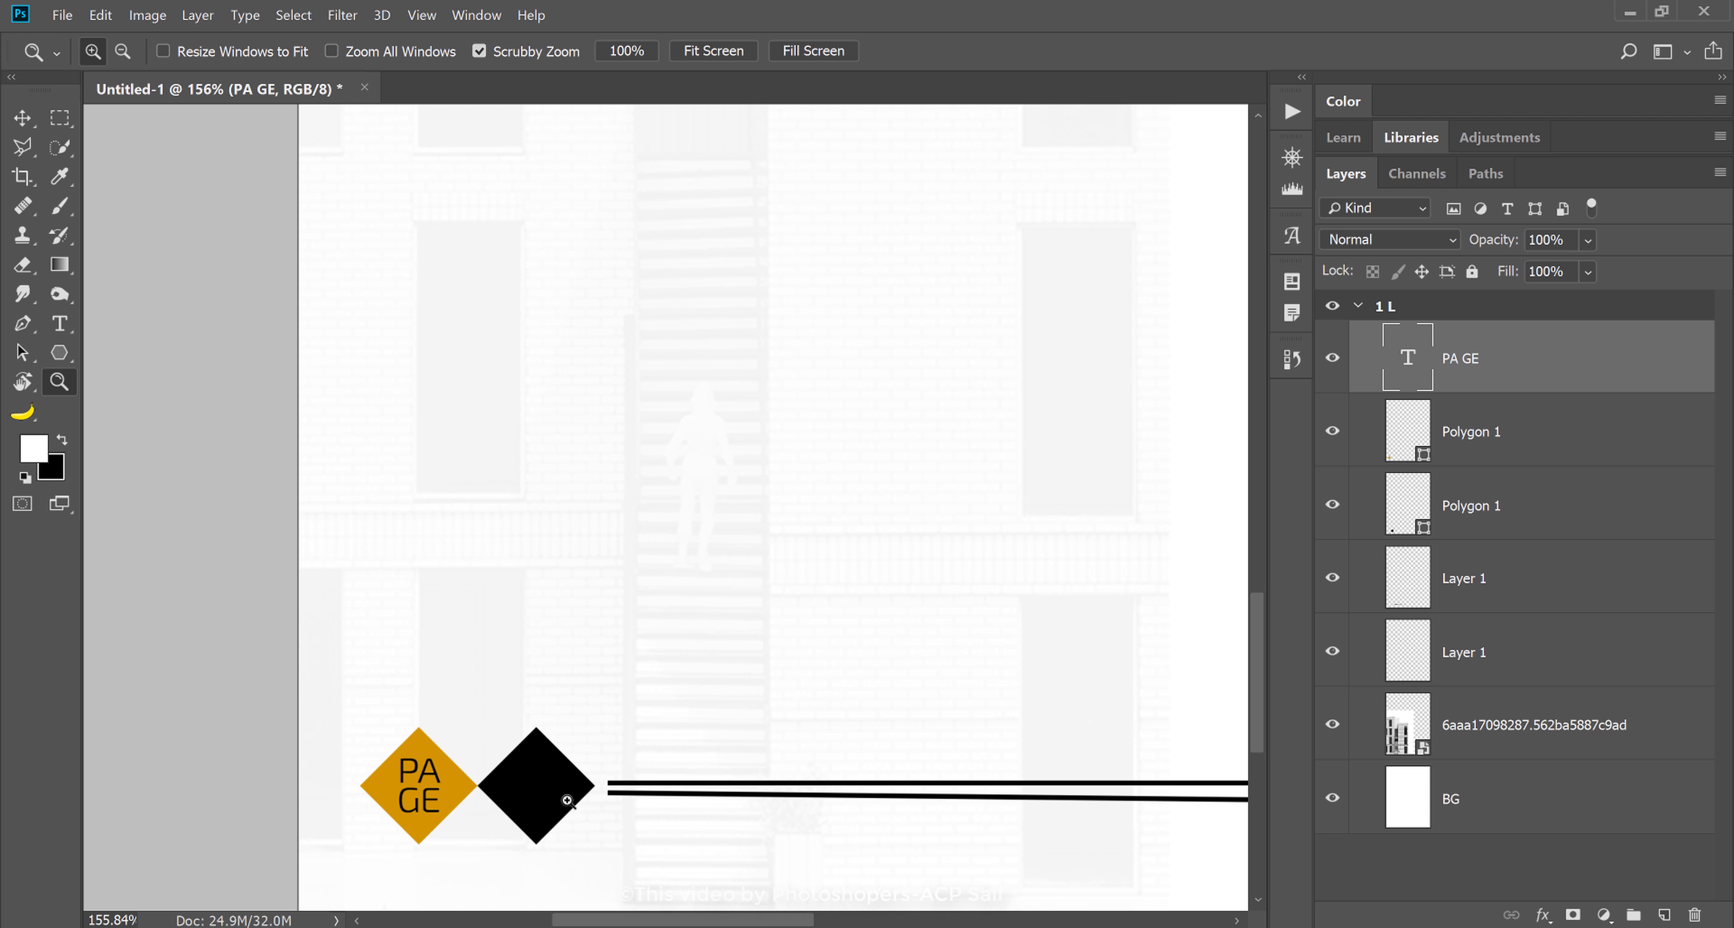
pyautogui.moveTo(556, 812); pyautogui.dragTo(433, 754)
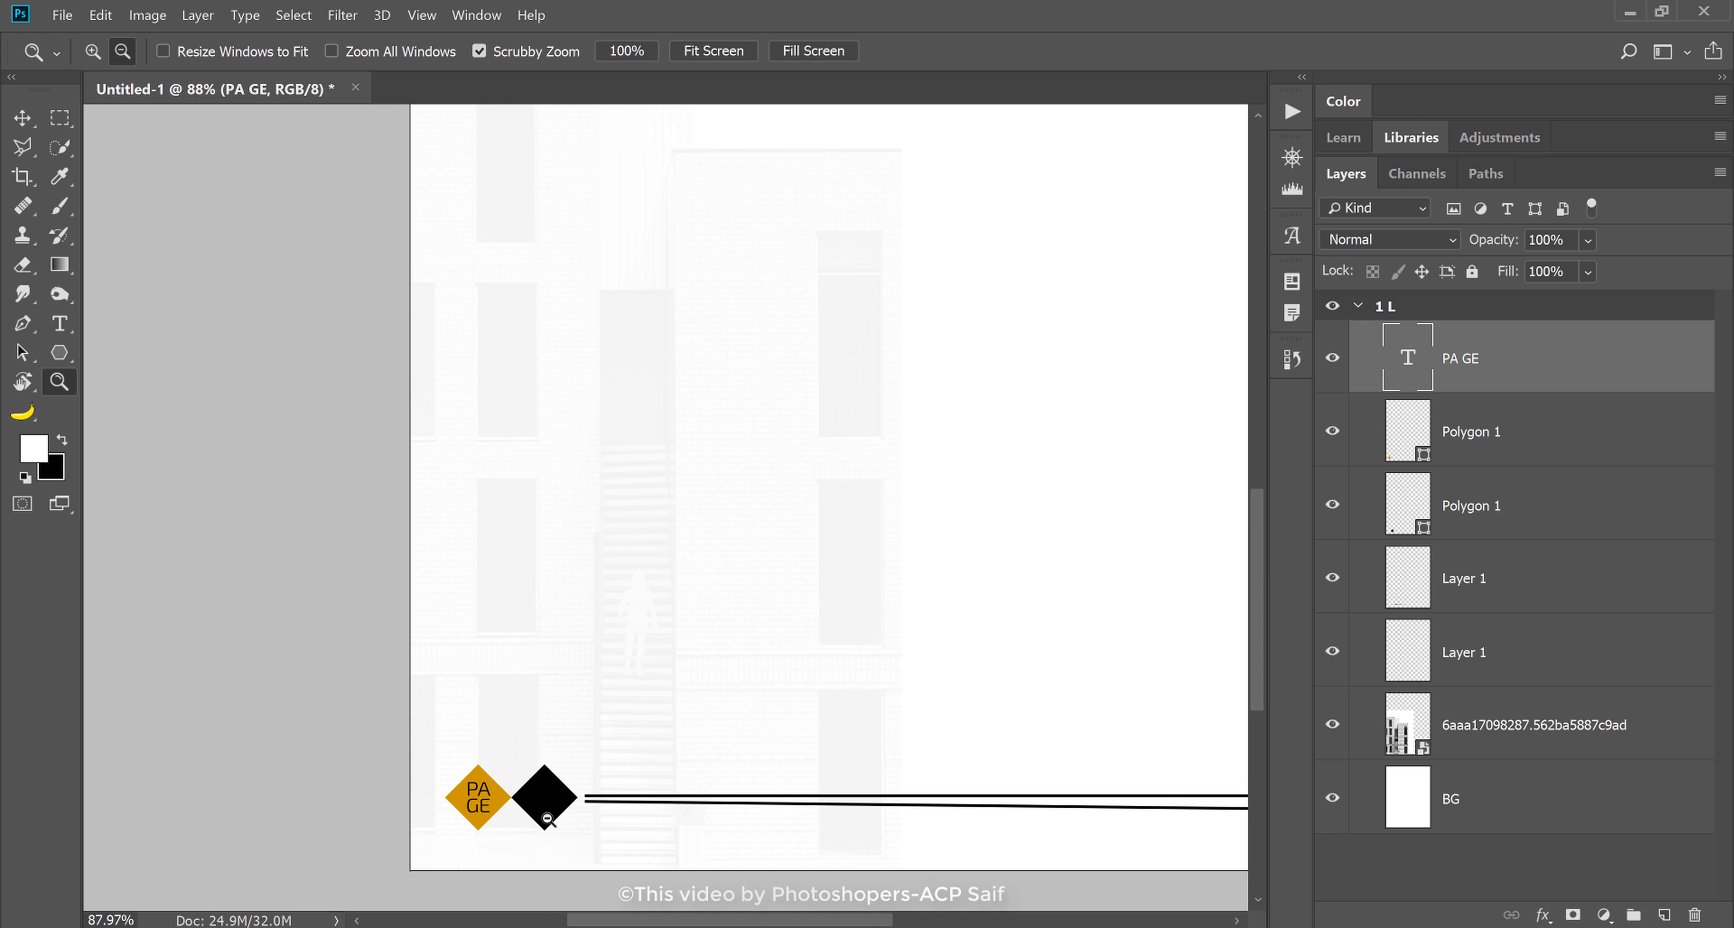
# - Type the footer line 'Urban Avenue All Right Reserved to Photoshopers.net ©2018' above the double lines
pyautogui.press('t')
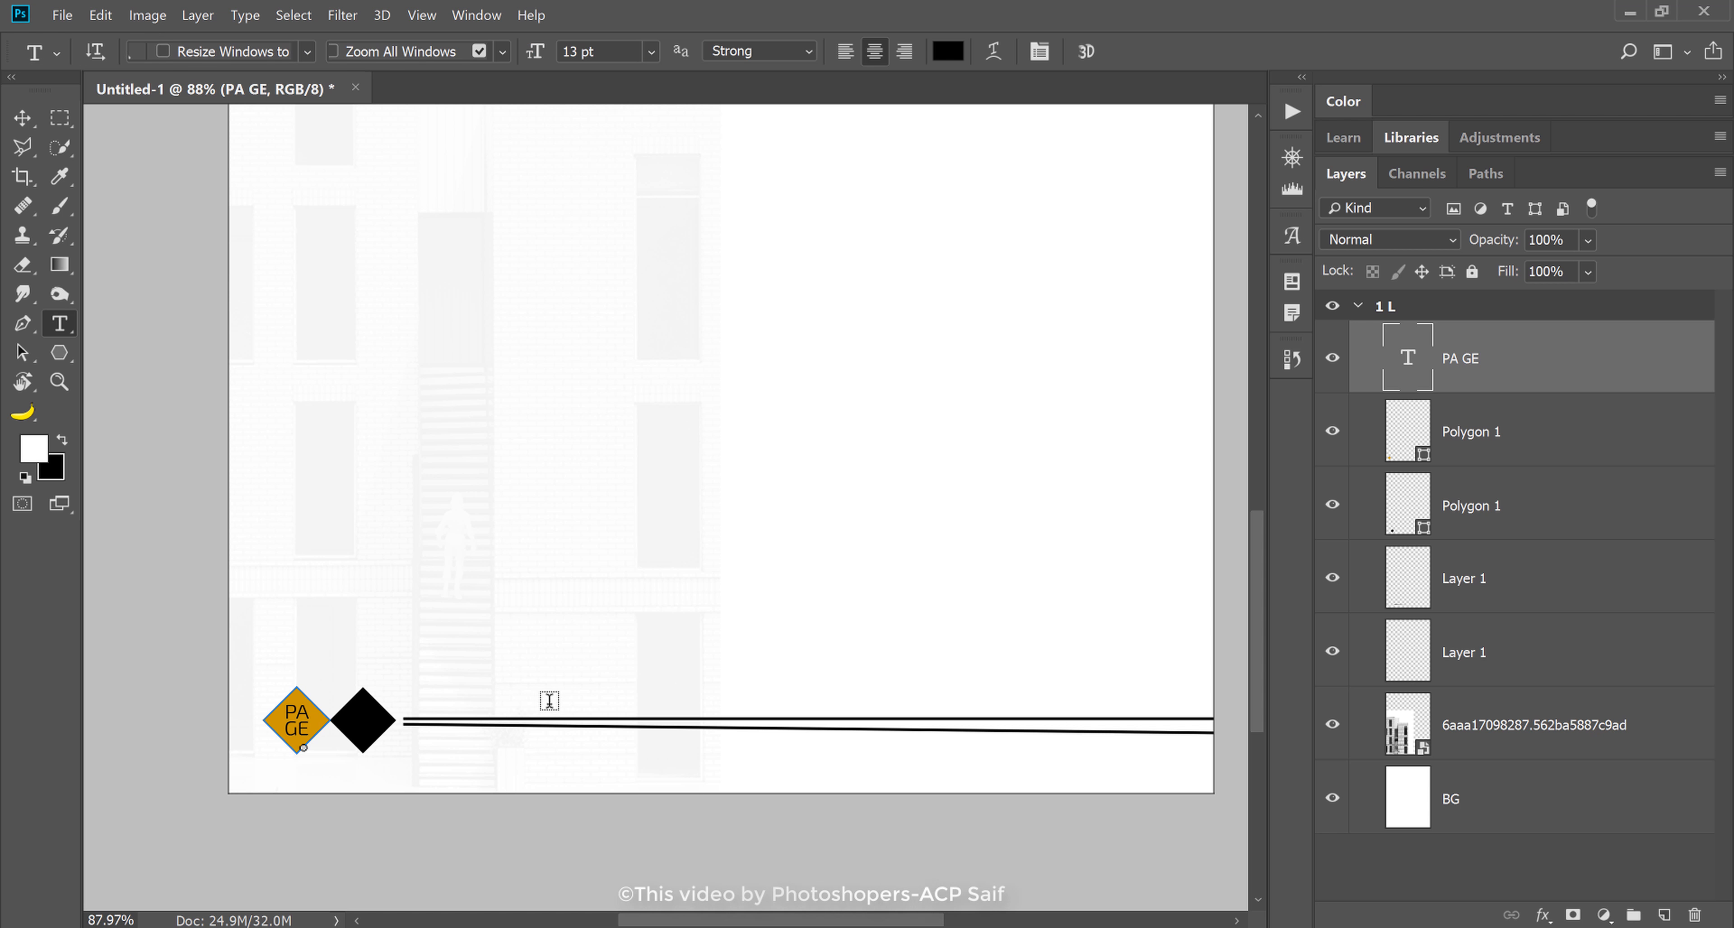
pyautogui.click(566, 705)
pyautogui.write('U')
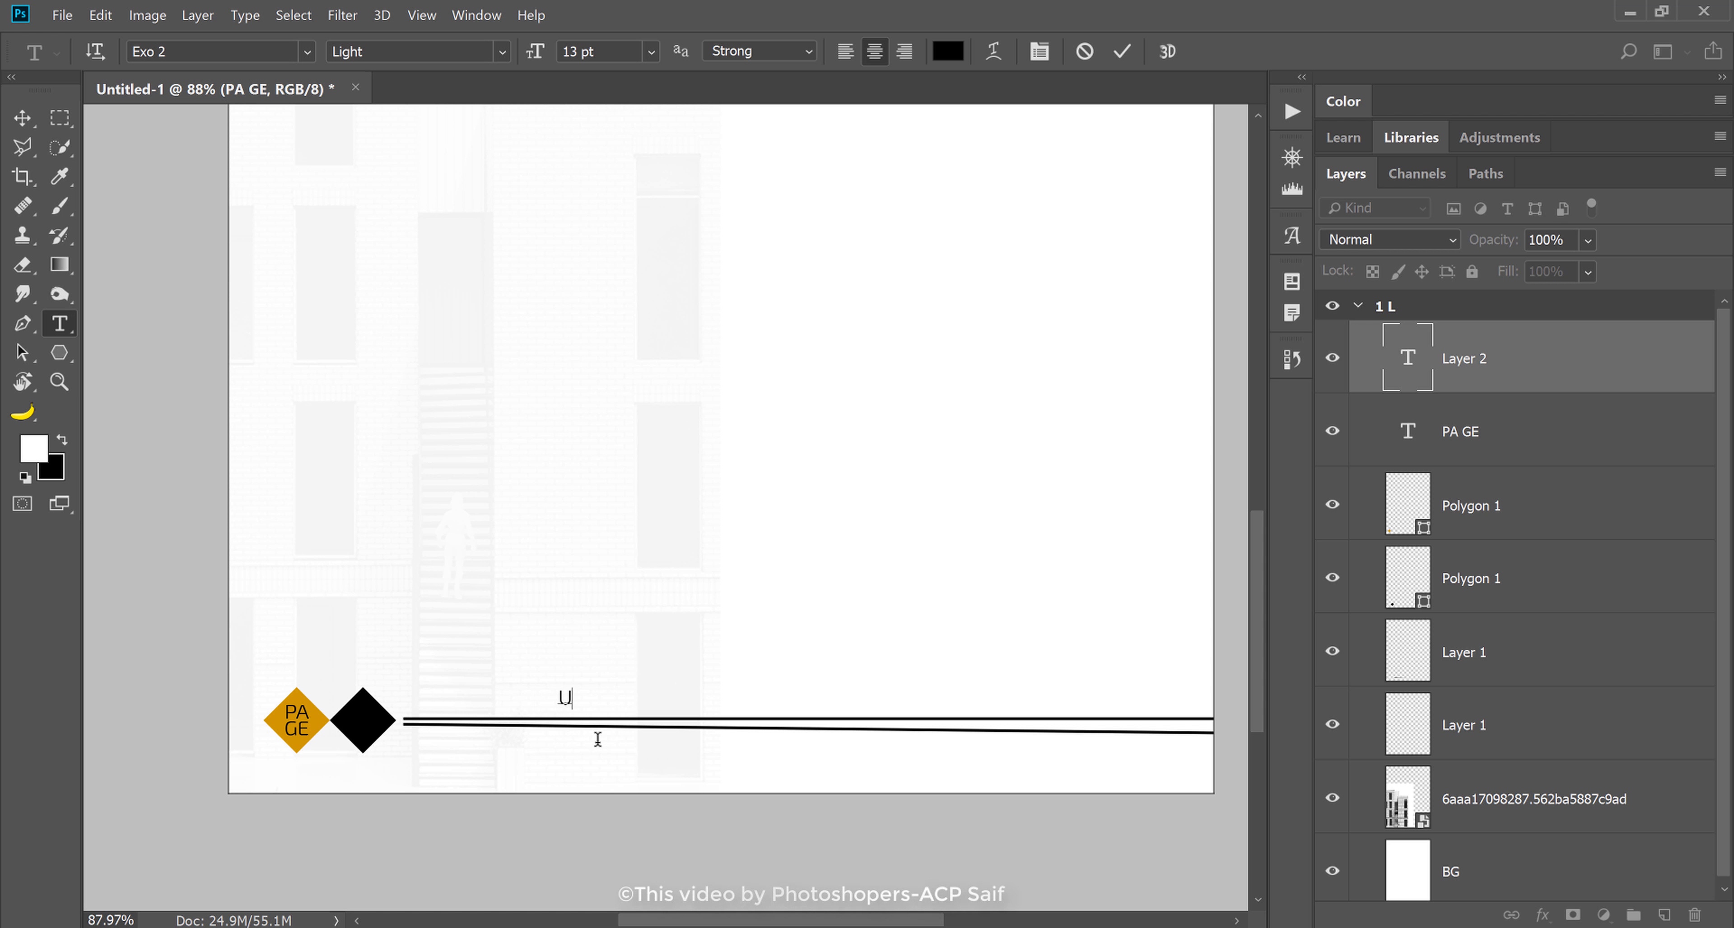
pyautogui.write('.R')
pyautogui.write('rban')
pyautogui.write(' Avenue ')
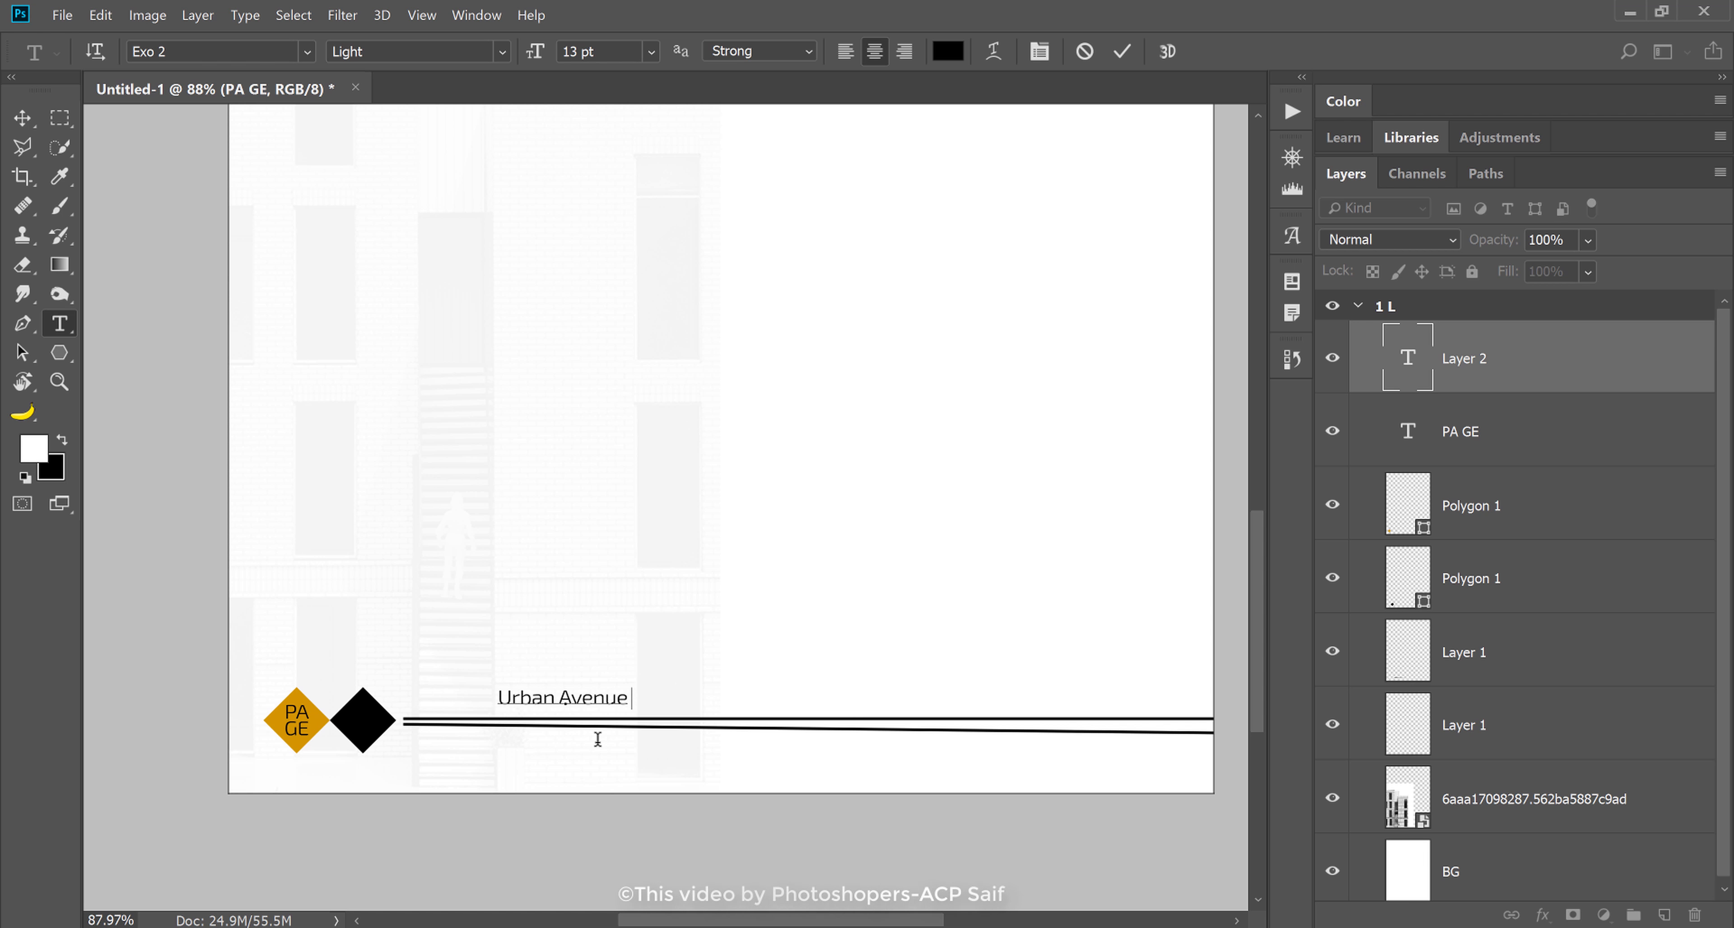
pyautogui.write('Al')
pyautogui.press('BackSpace')
pyautogui.write('ll ri')
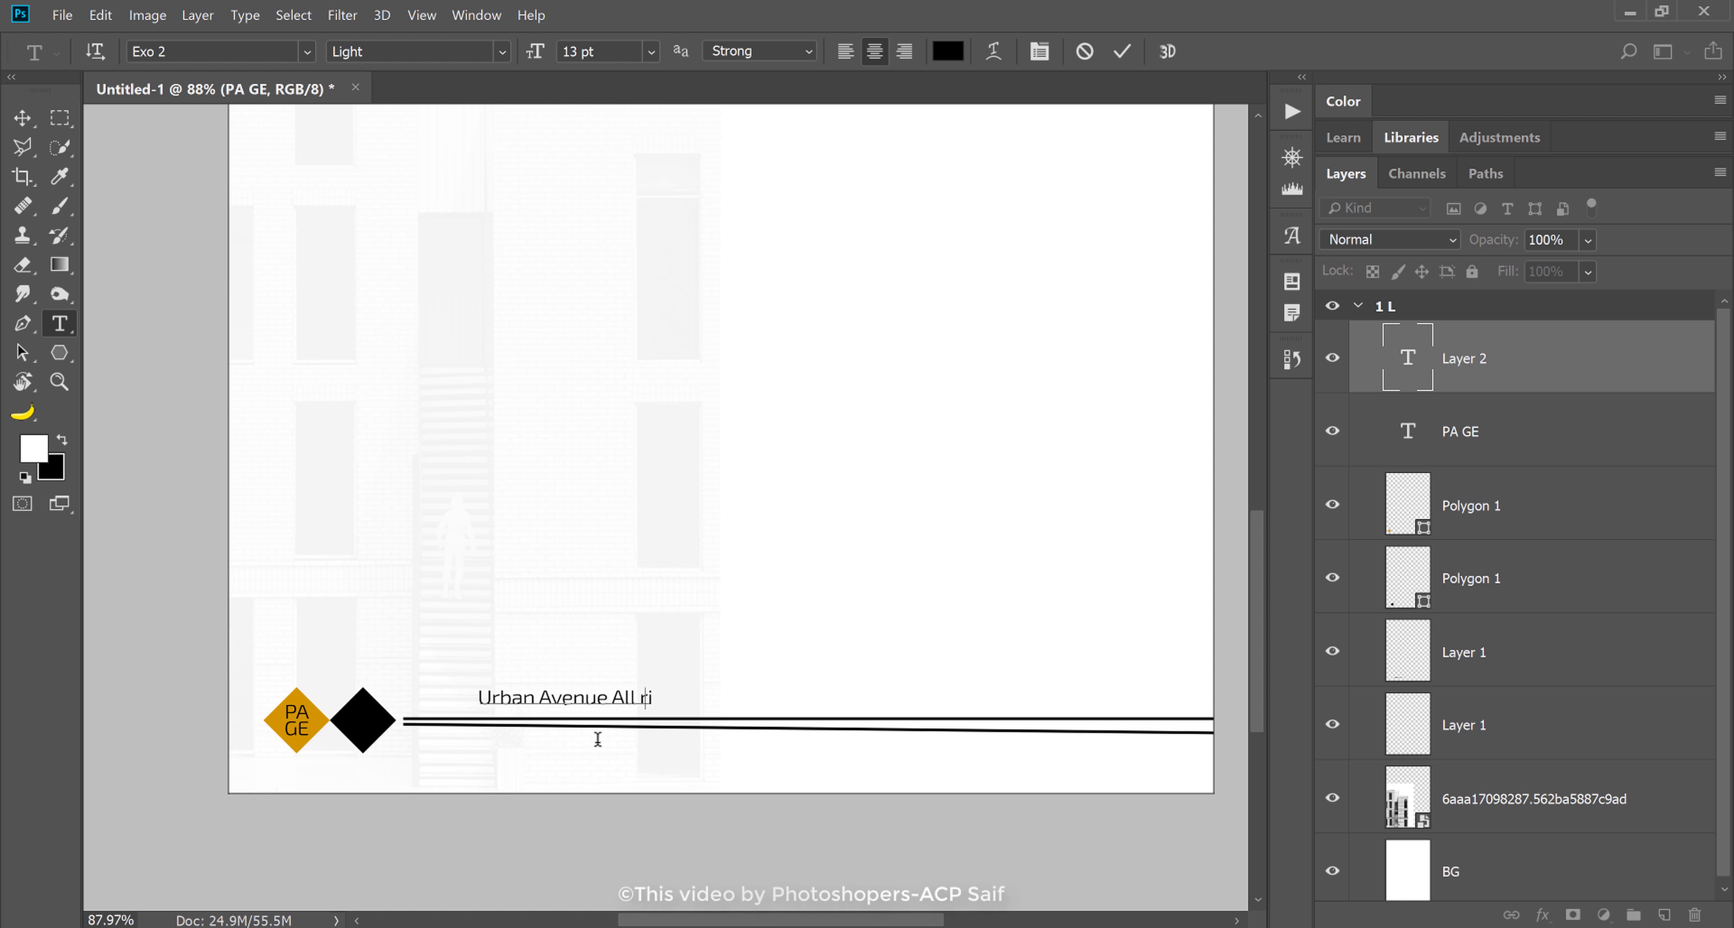
pyautogui.press('BackSpace')
pyautogui.press('BackSpace')
pyautogui.write('Right re')
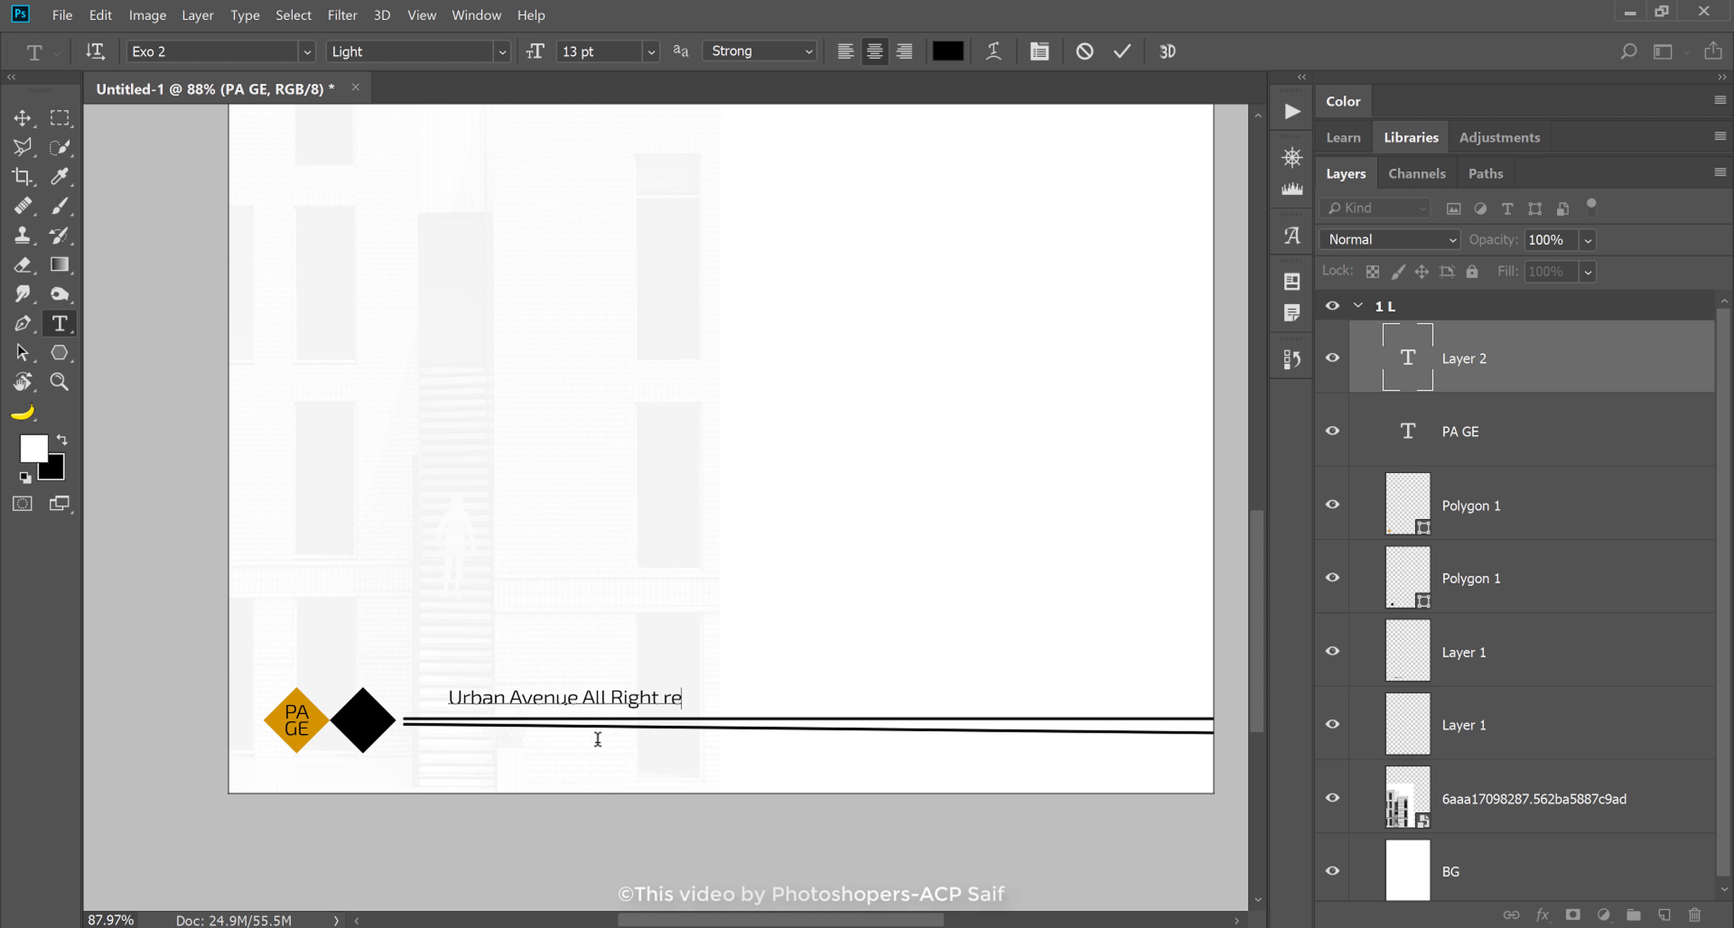
pyautogui.write('s')
pyautogui.press('BackSpace')
pyautogui.press('BackSpace')
pyautogui.press('BackSpace')
pyautogui.write('Re')
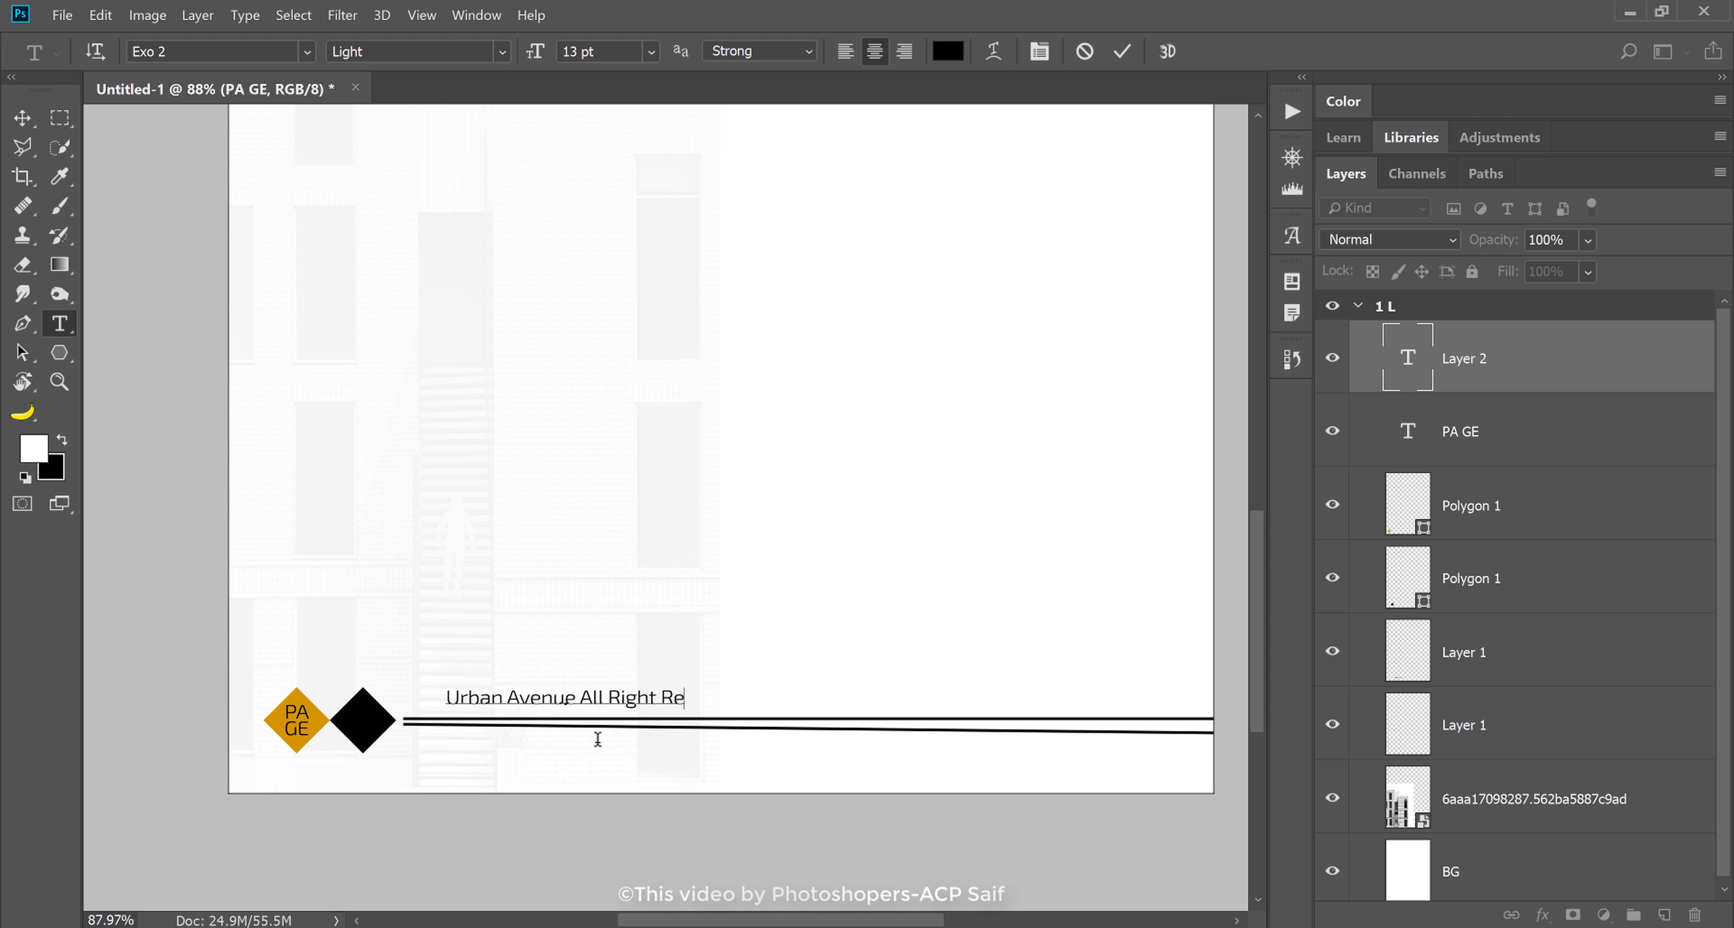
pyautogui.write('served ')
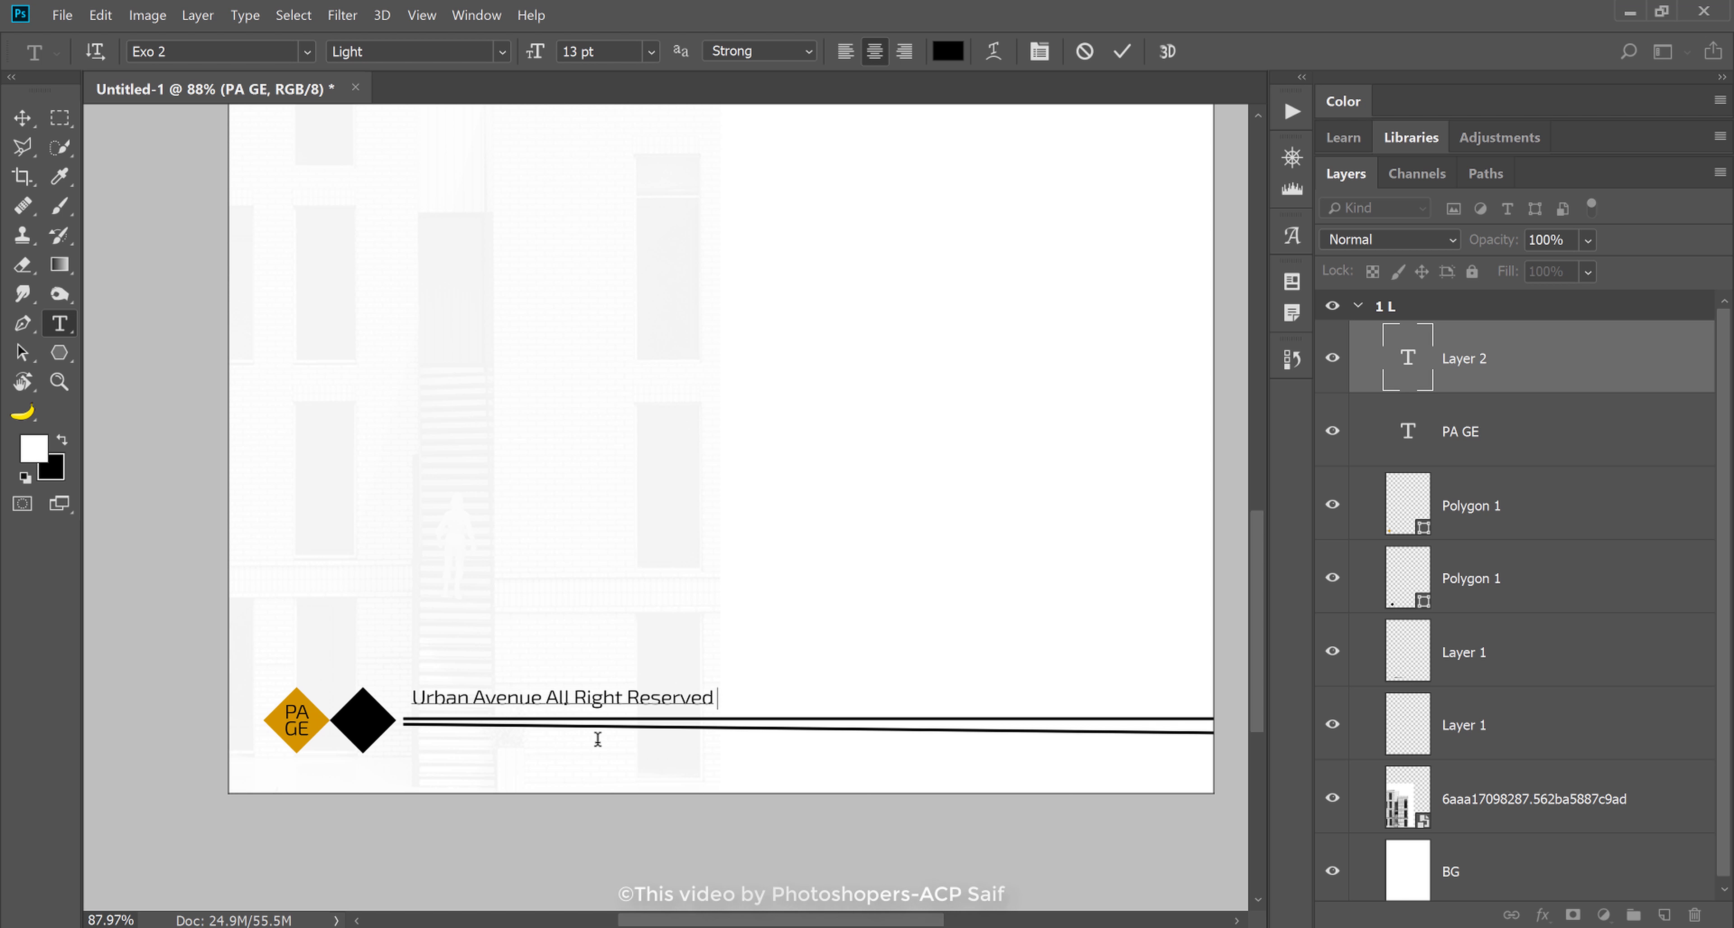
pyautogui.write('to Photoshoper')
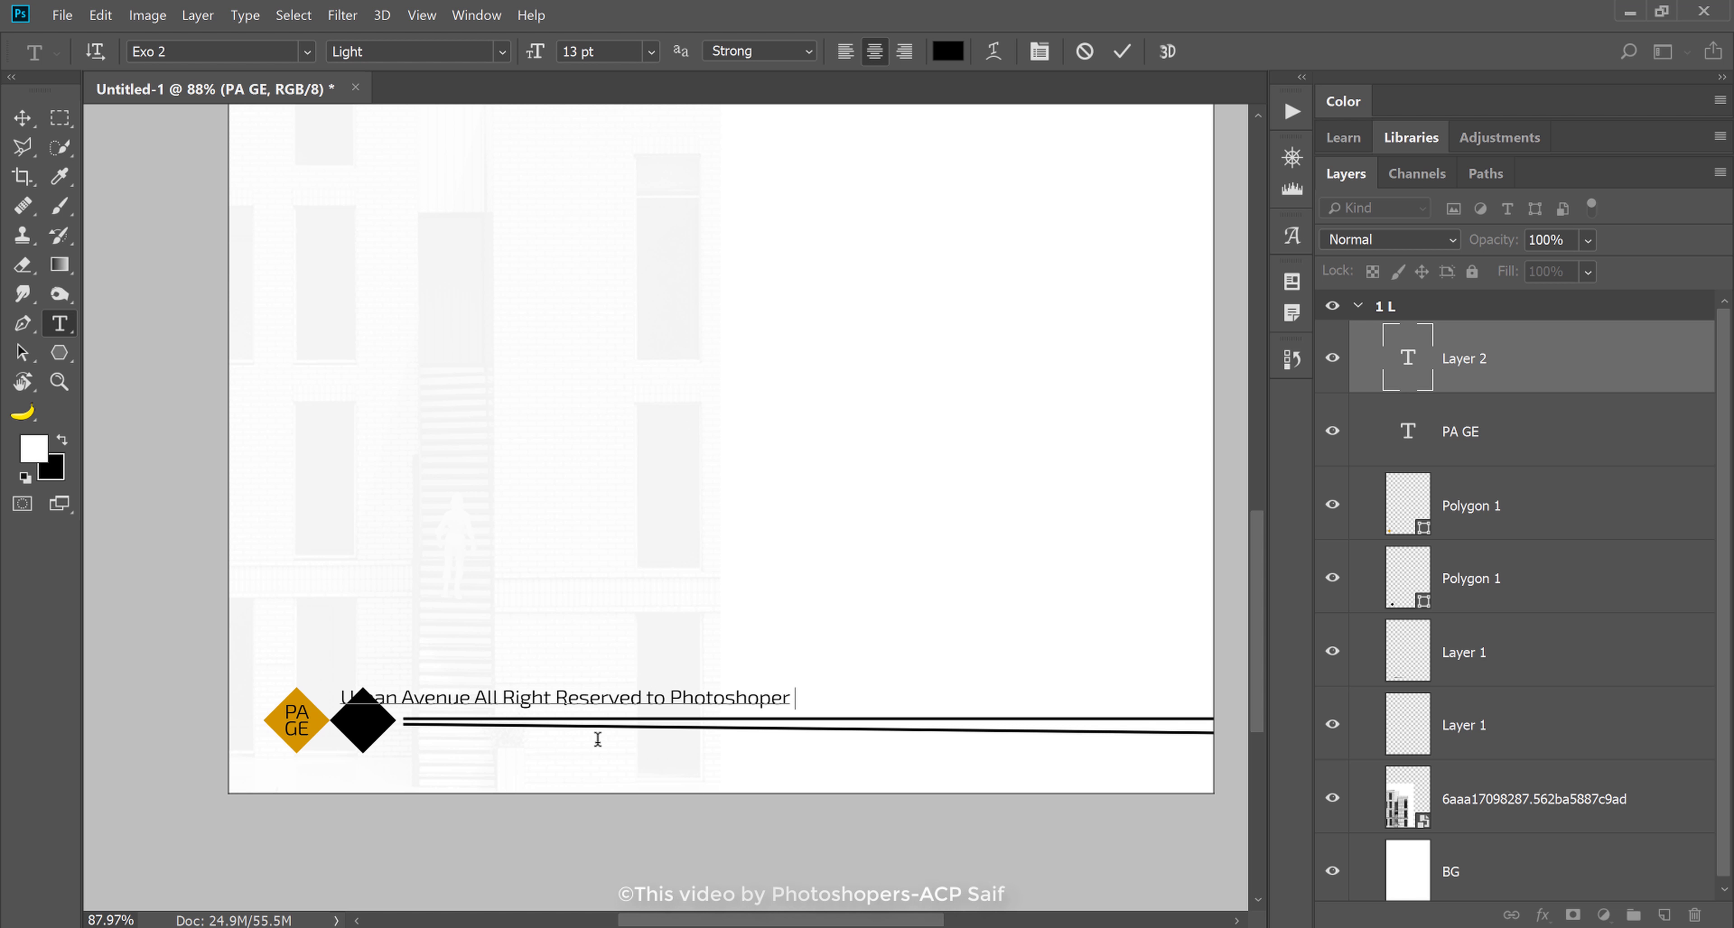
pyautogui.press('BackSpace')
pyautogui.write('s.net ')
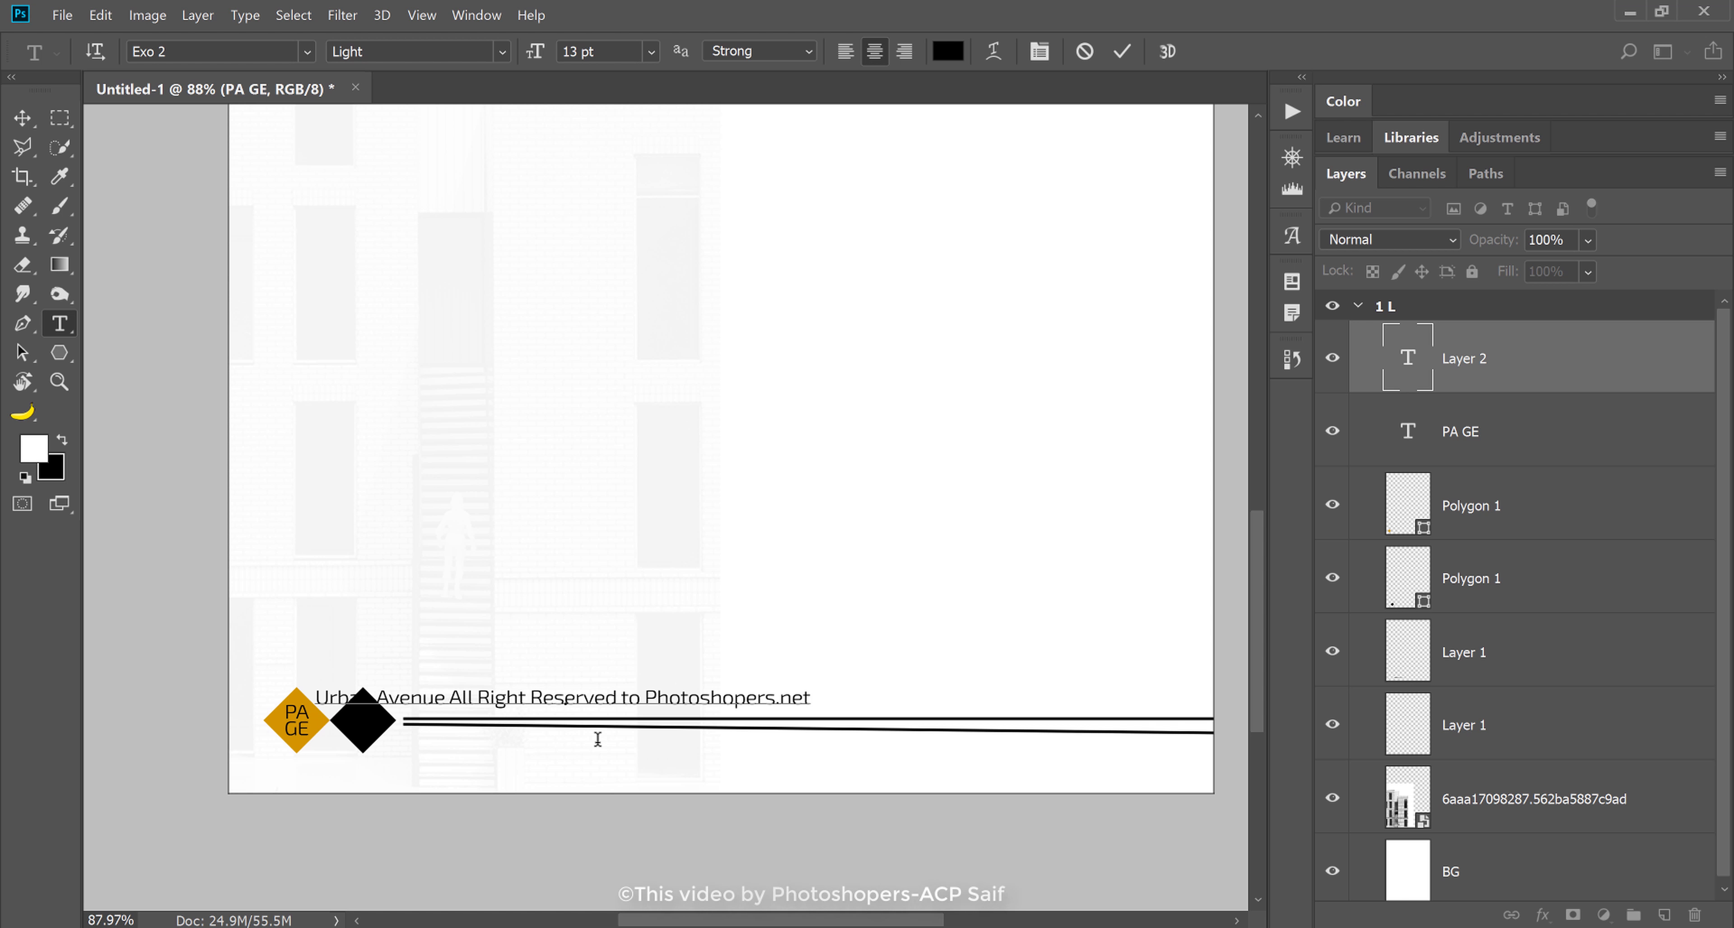
pyautogui.write('©')
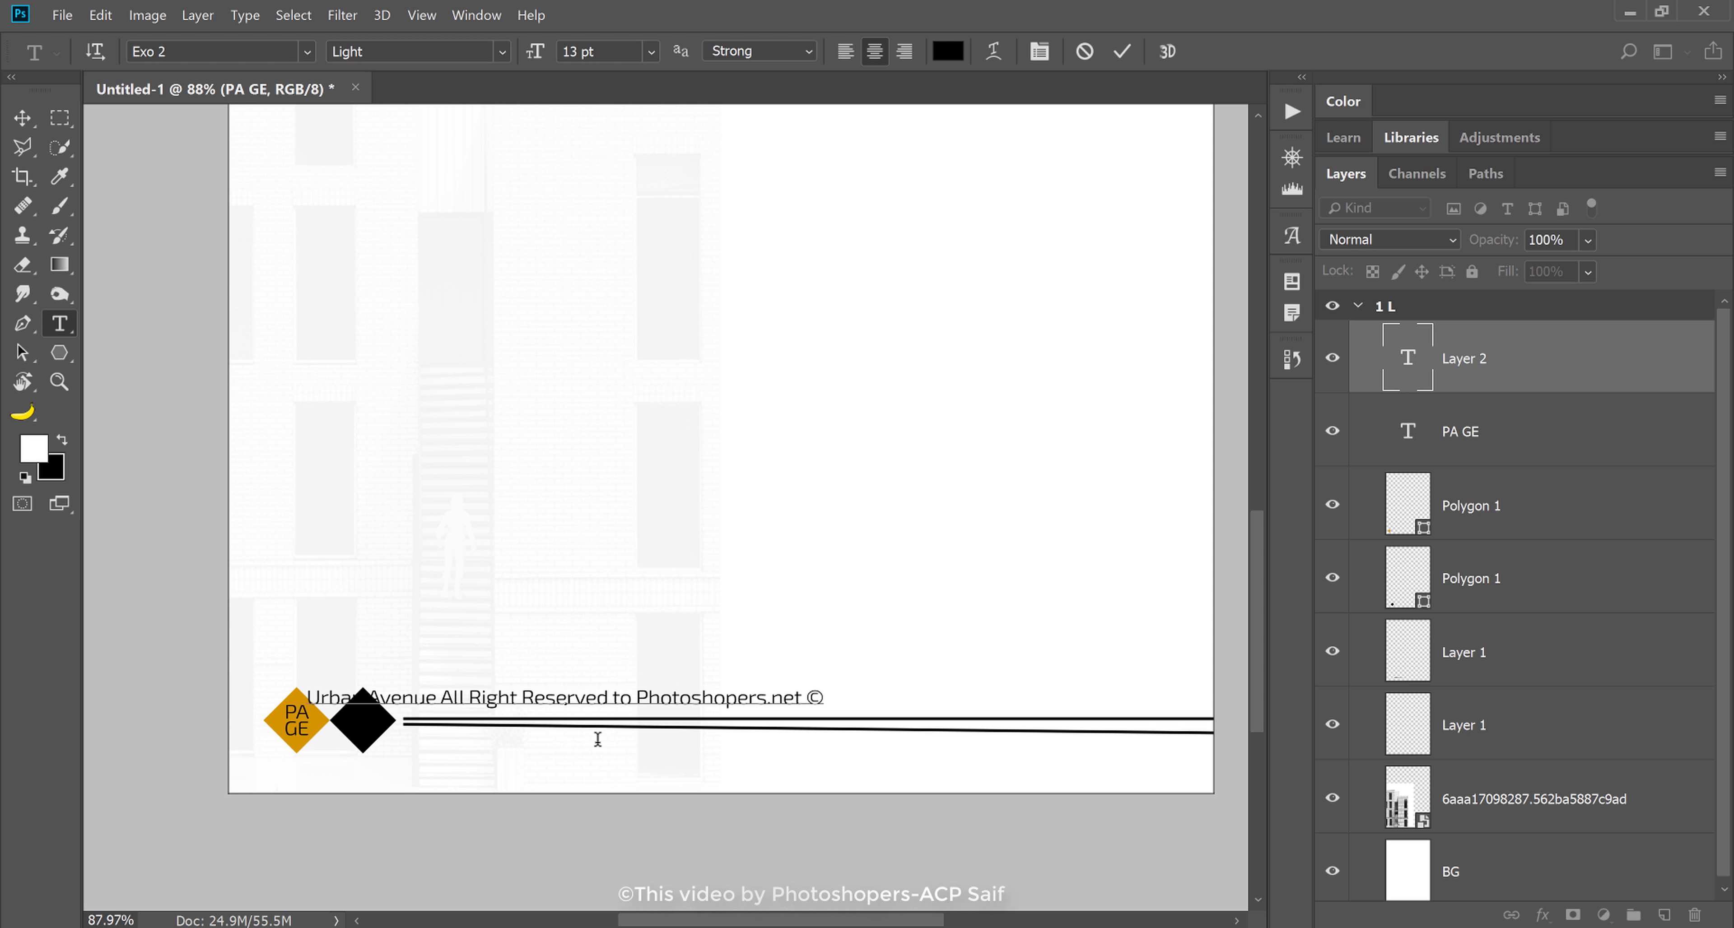
pyautogui.write('2018')
pyautogui.hotkey('ctrl', 'Return')
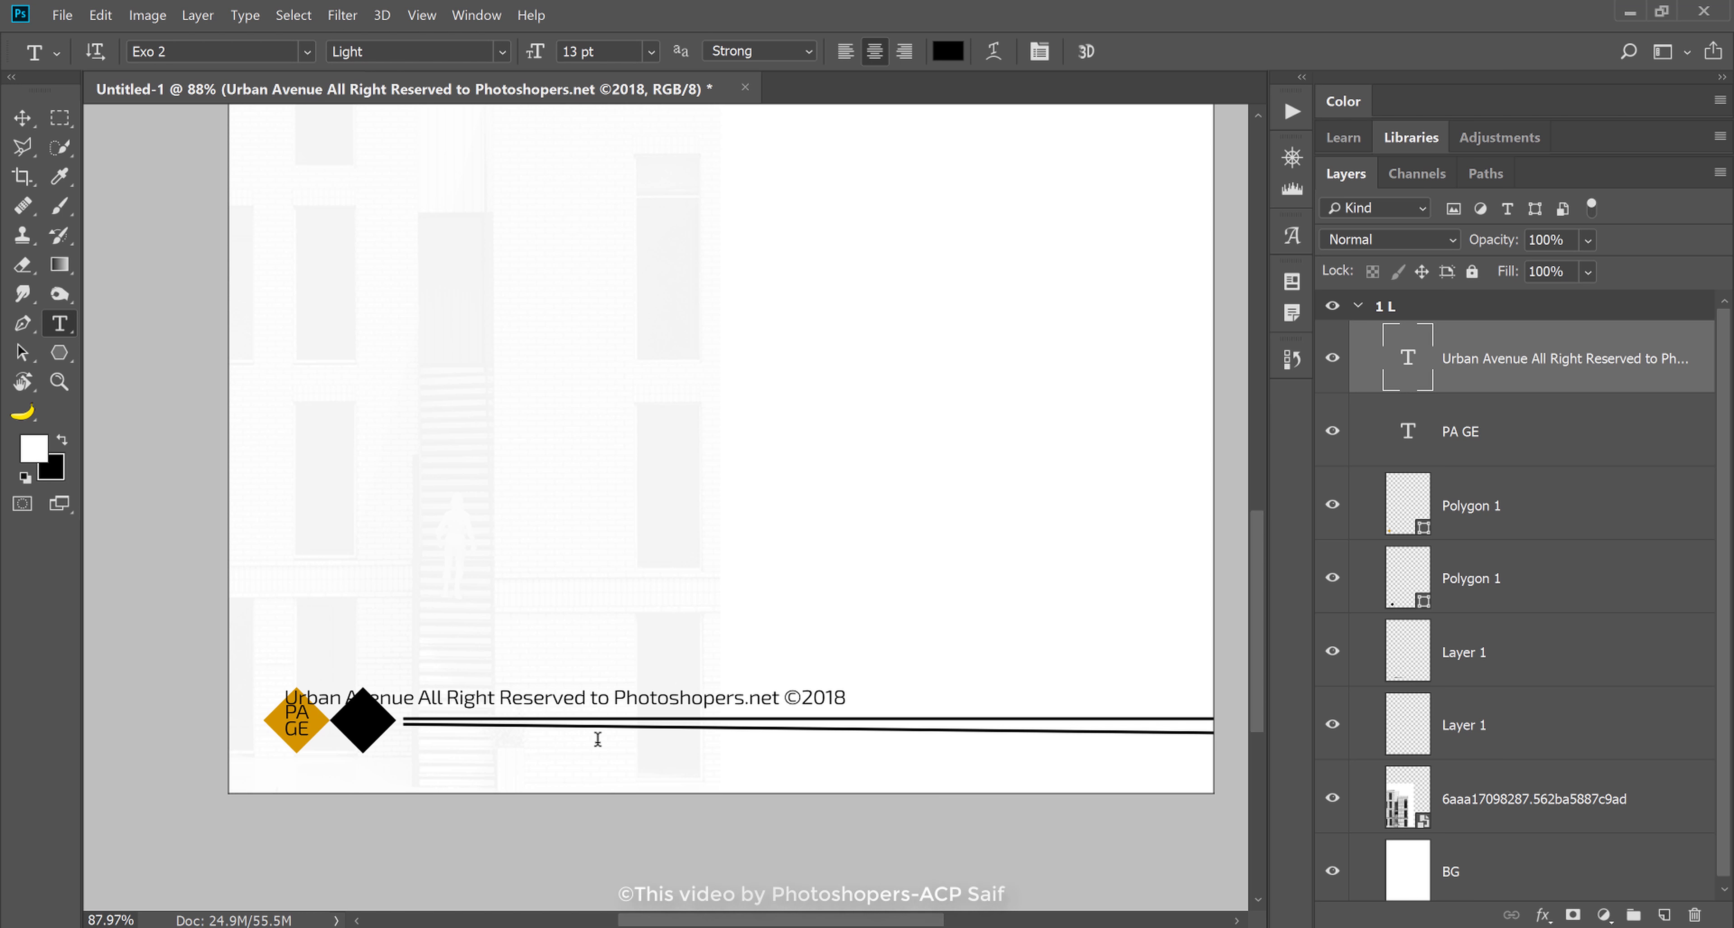
# - Resize the copyright line to 11 pt and slide it right above the bottom rules
pyautogui.tripleClick(680, 699)
pyautogui.click(629, 50)
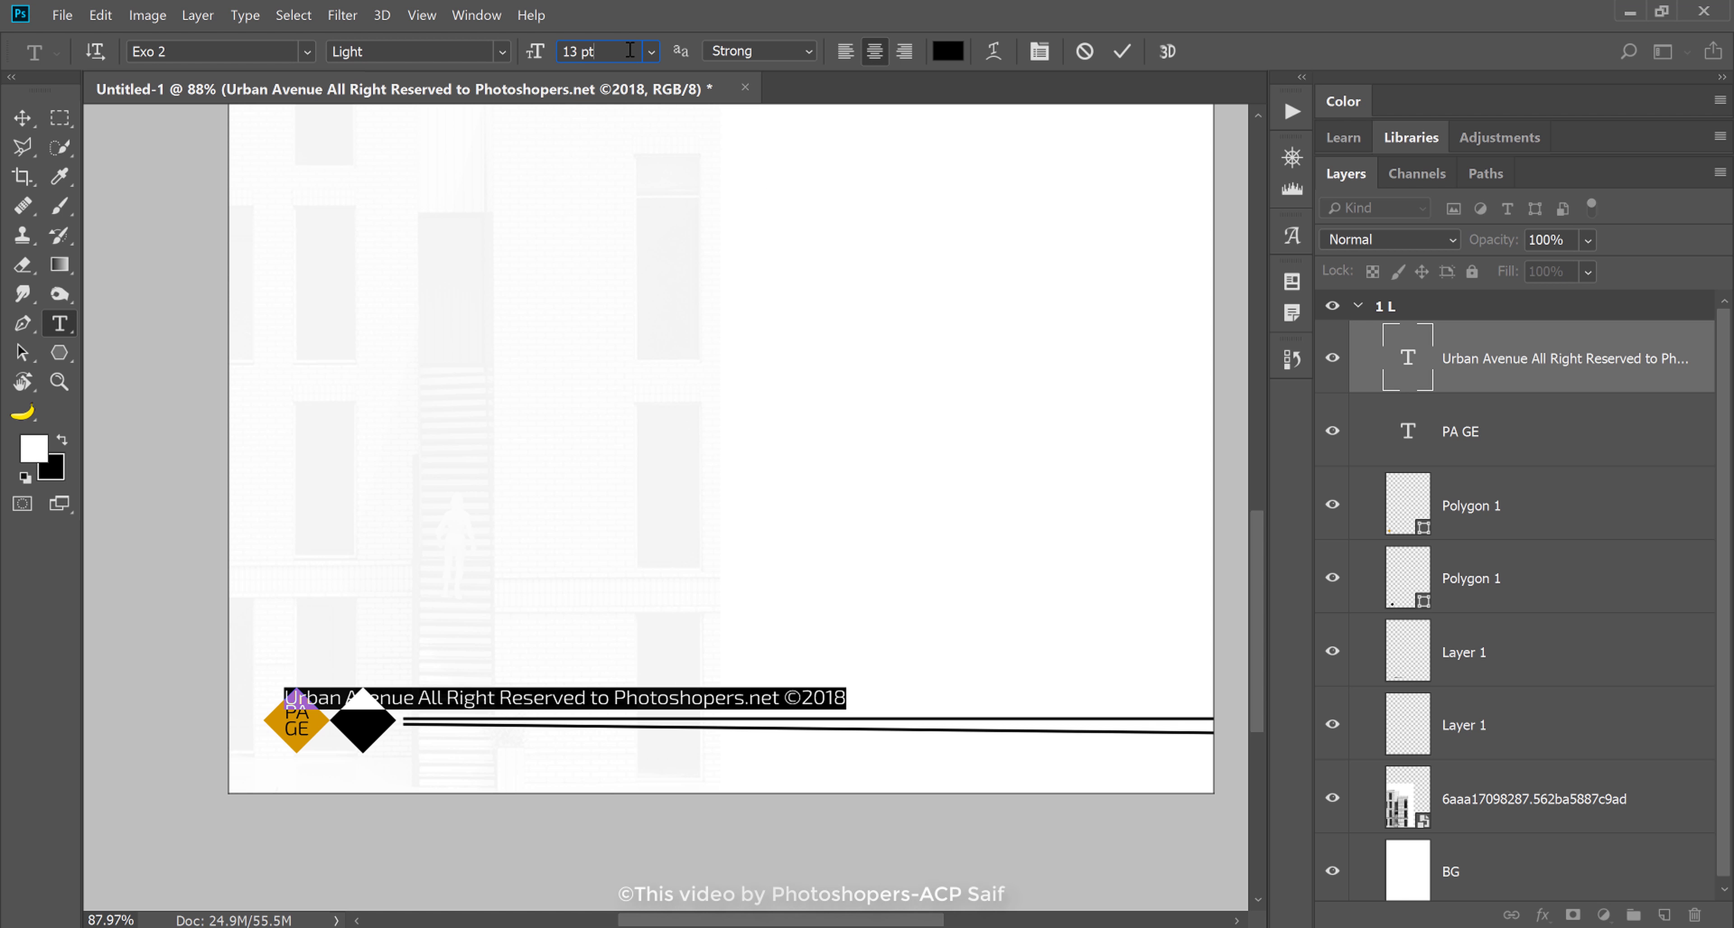
pyautogui.write('11')
pyautogui.press('Return')
pyautogui.hotkey('ctrl', 'Return')
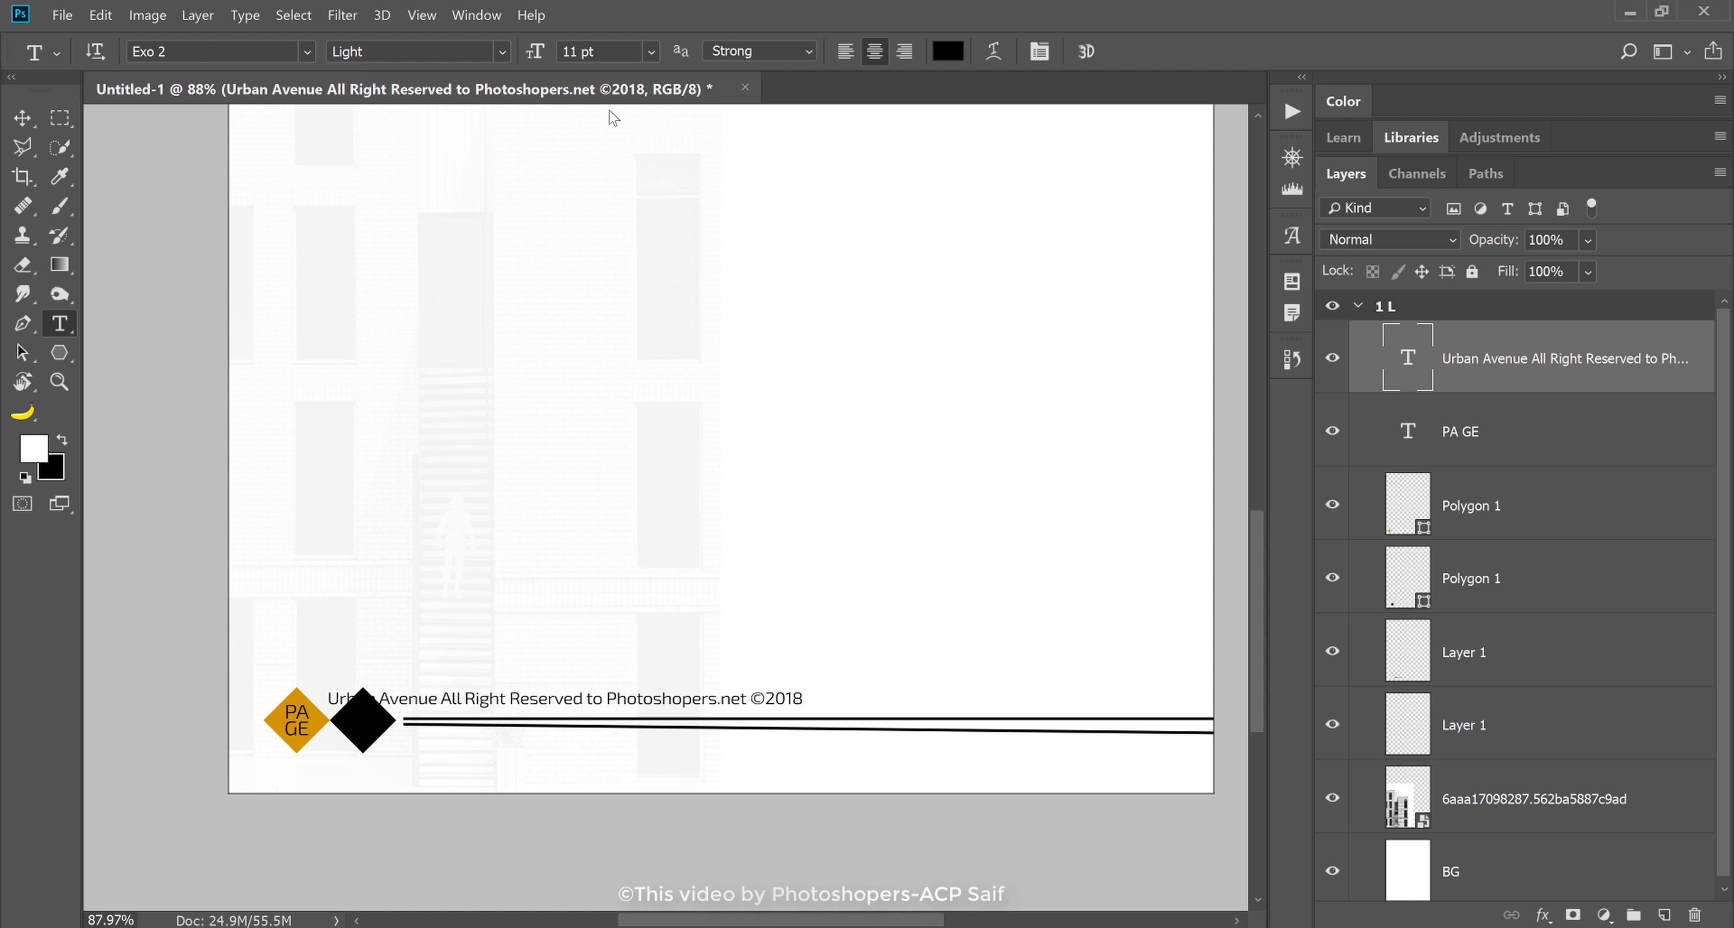
pyautogui.press('v')
pyautogui.moveTo(610, 698); pyautogui.dragTo(904, 700)
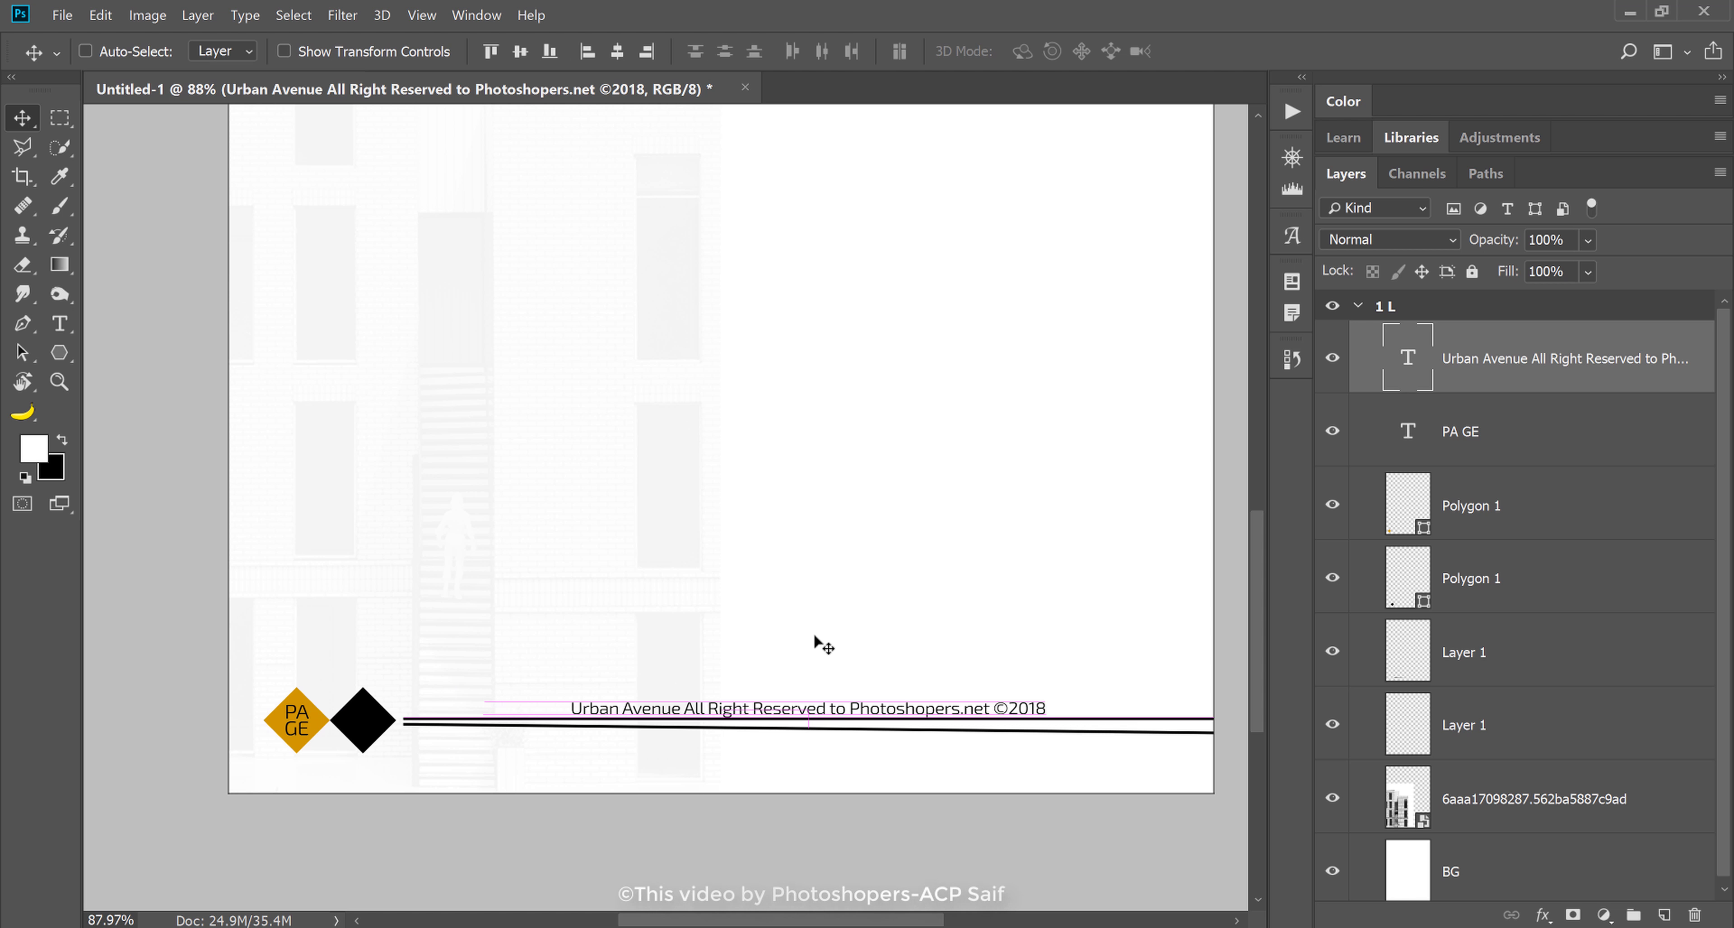
pyautogui.press('z')
pyautogui.moveTo(812, 642); pyautogui.dragTo(638, 799)
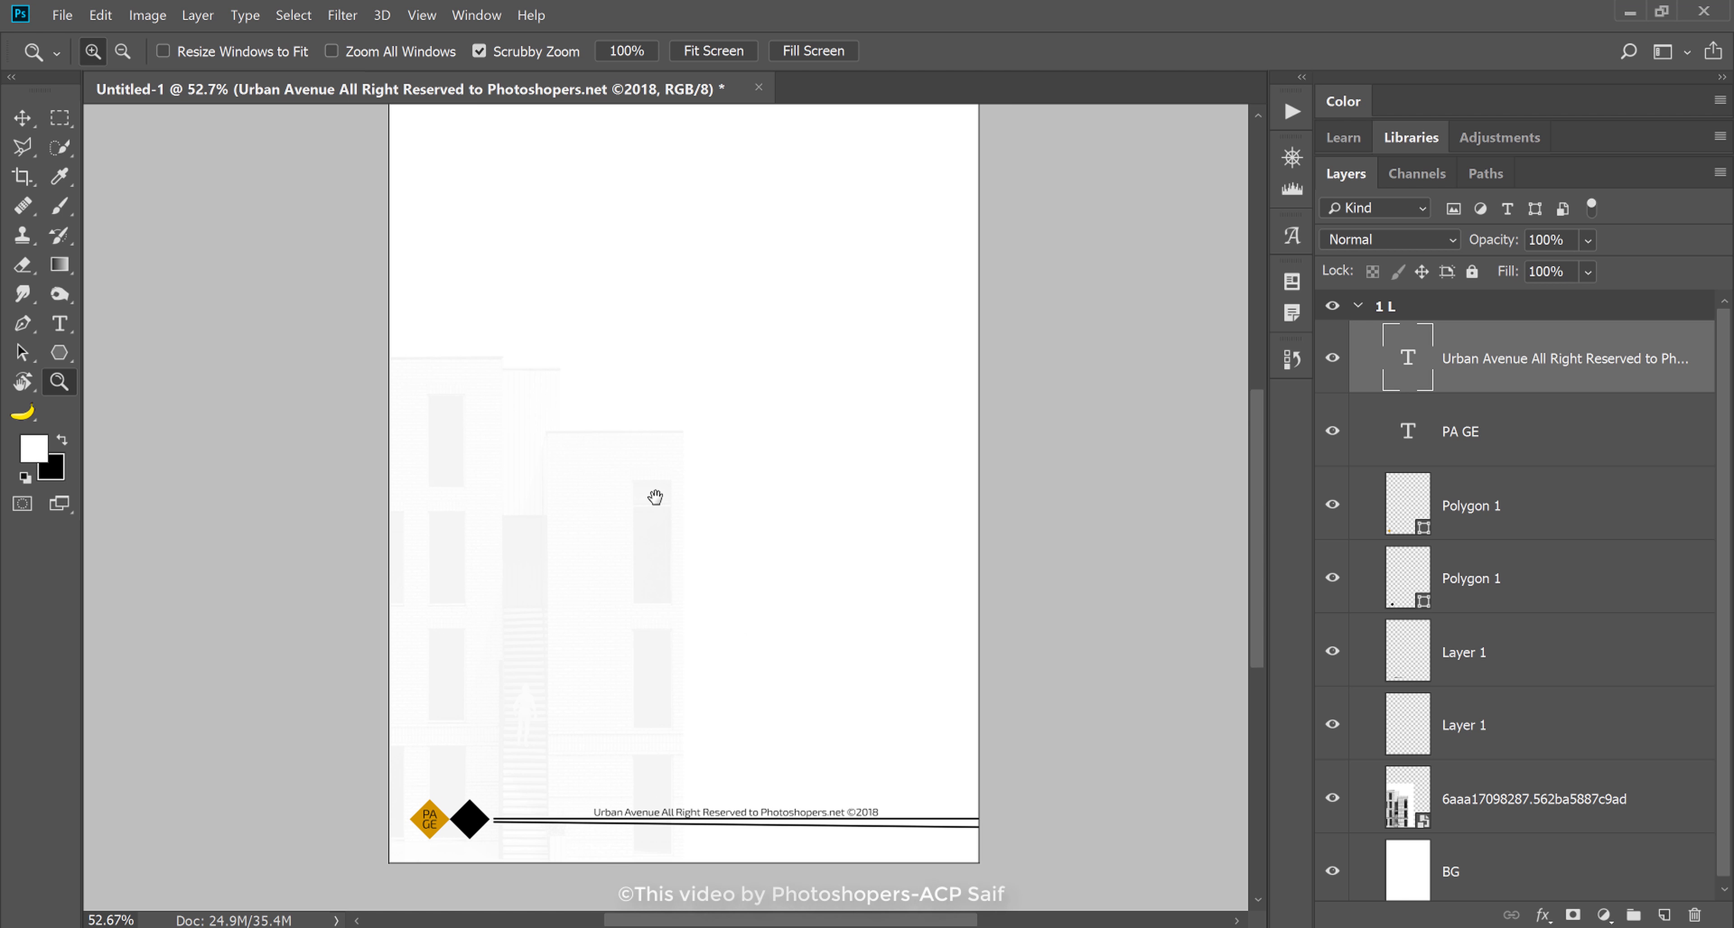
pyautogui.scroll(2, 655, 532)
pyautogui.moveTo(655, 561); pyautogui.dragTo(646, 565)
# - Type a black URBAN AVENUE title near the top of the page
pyautogui.press('t')
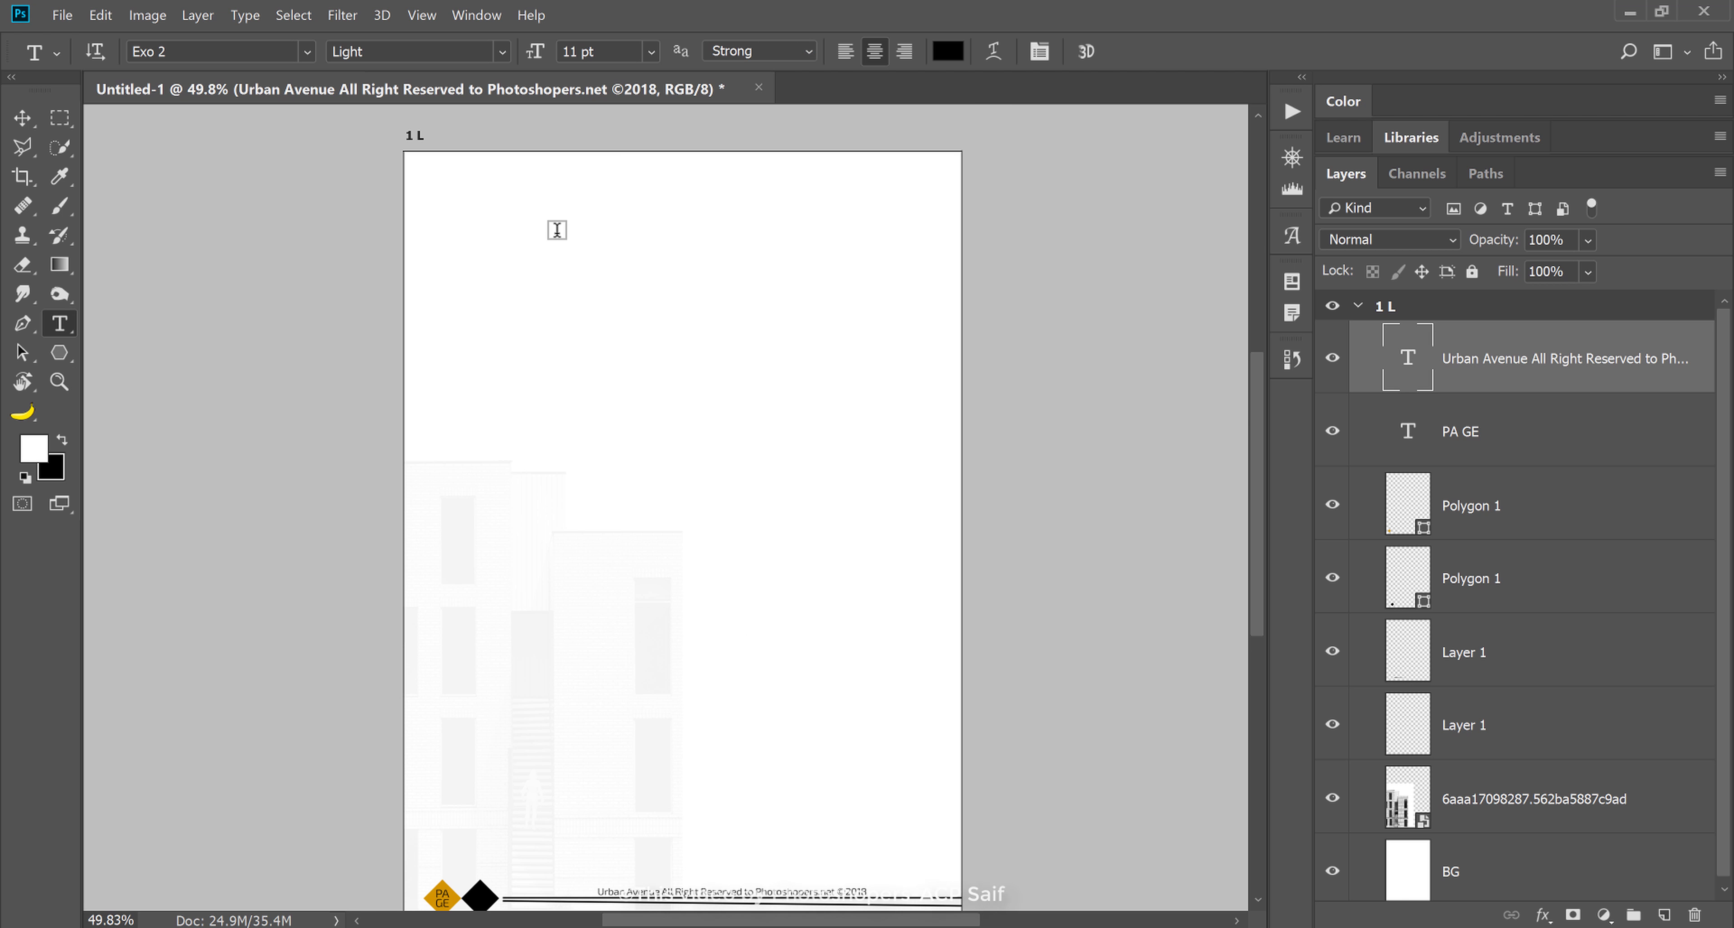
pyautogui.click(574, 259)
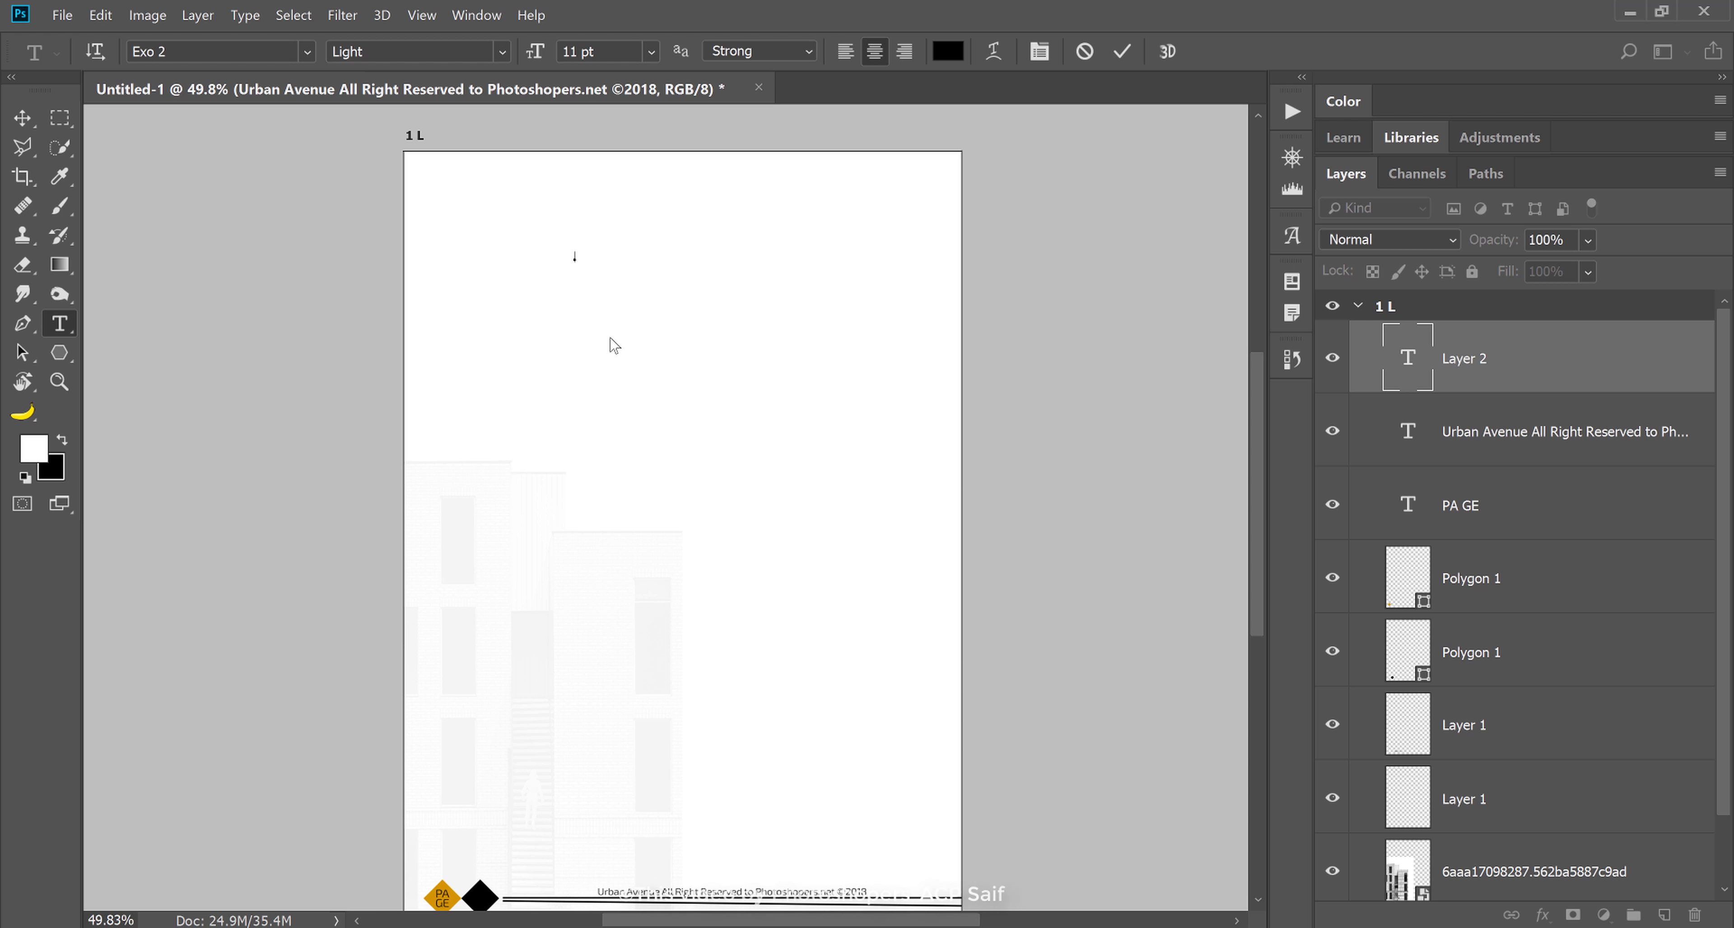
pyautogui.click(64, 439)
pyautogui.write('urban')
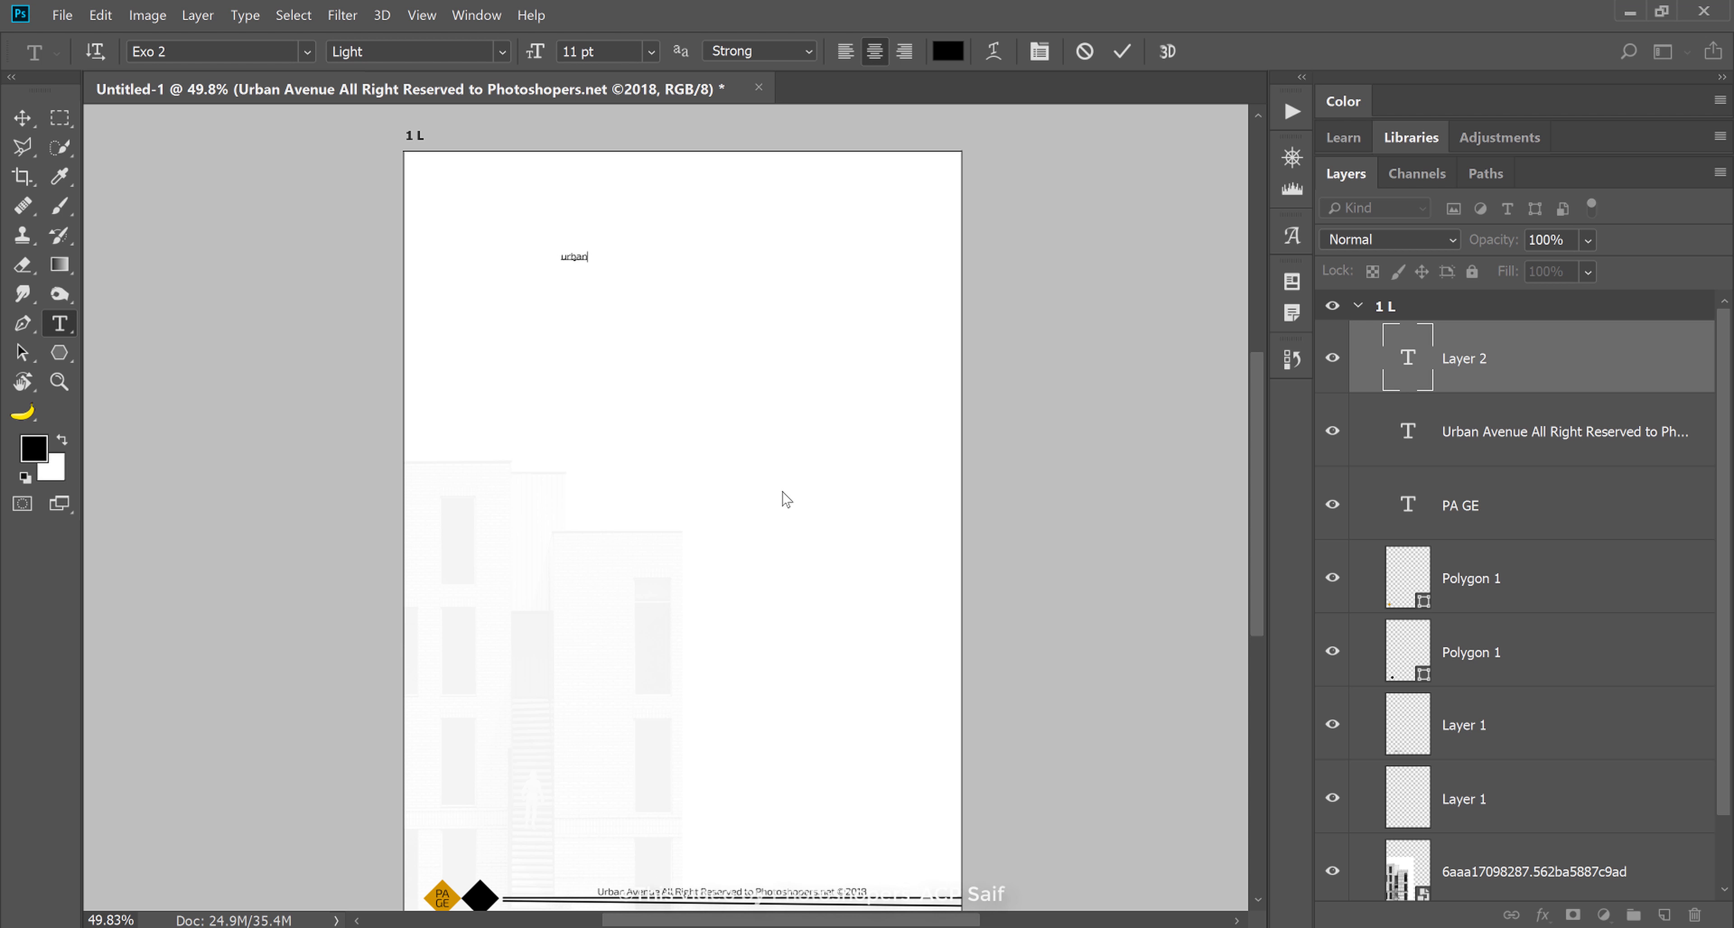
pyautogui.hotkey('ctrl', 'a')
pyautogui.write('UR')
pyautogui.write('NUE')
pyautogui.hotkey('ctrl', 'a')
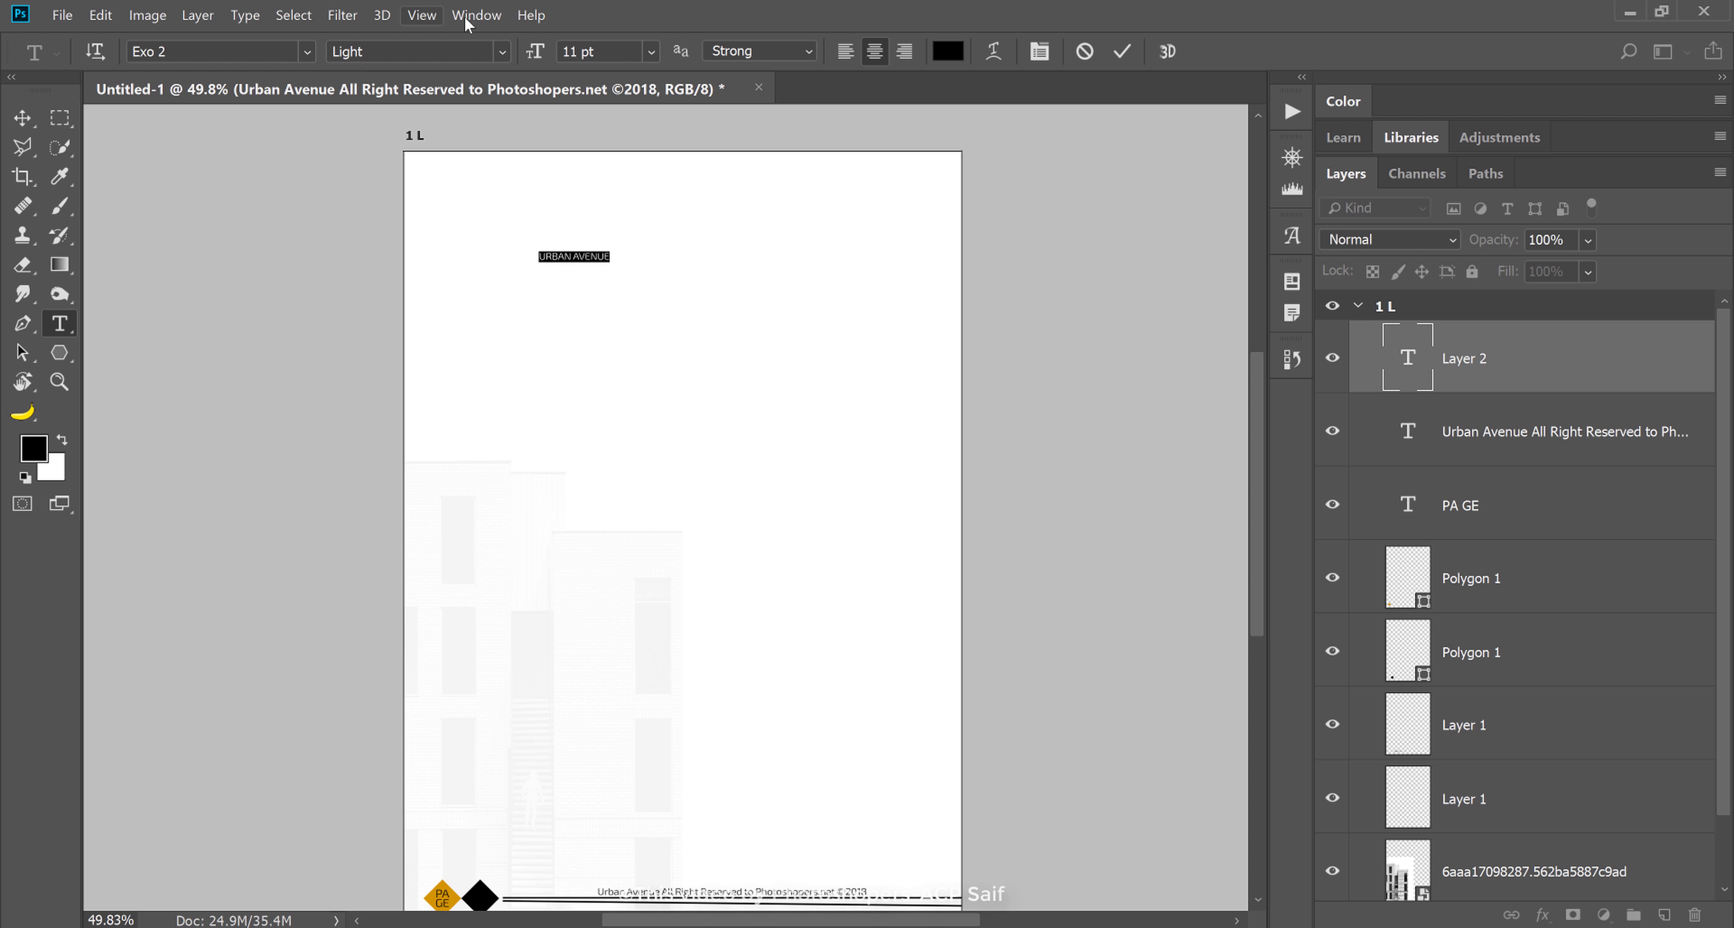
# - Set the title to 73 pt in a bolder Exo 2 weight
pyautogui.moveTo(530, 56); pyautogui.dragTo(506, 51)
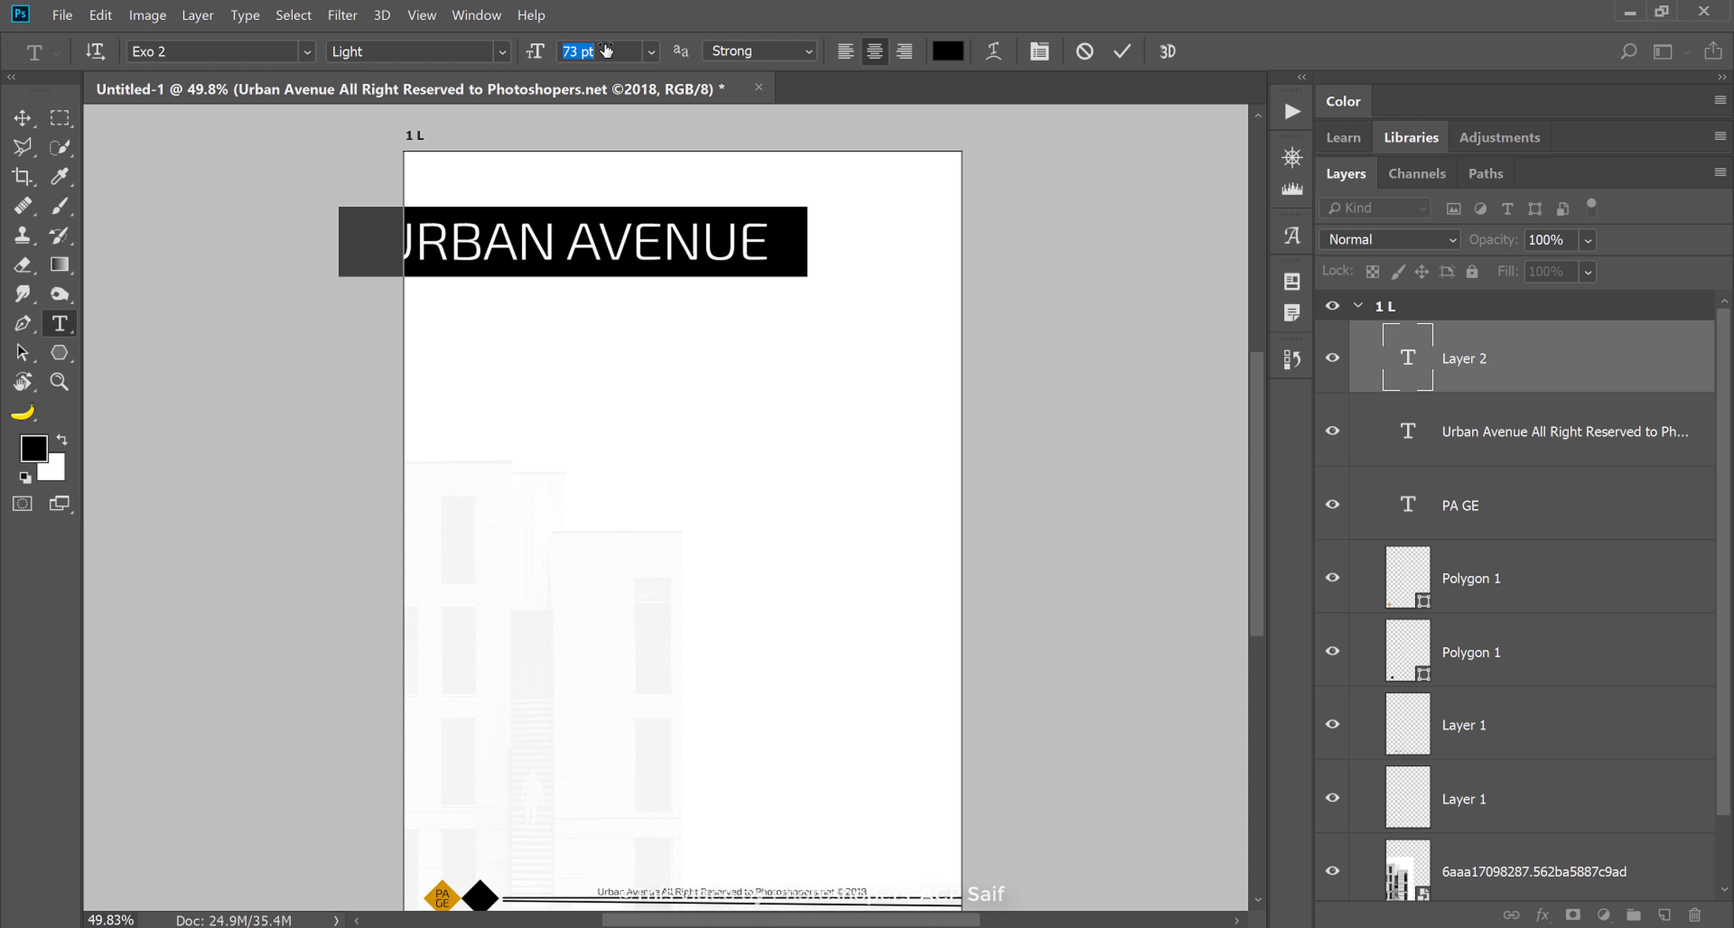
pyautogui.click(504, 52)
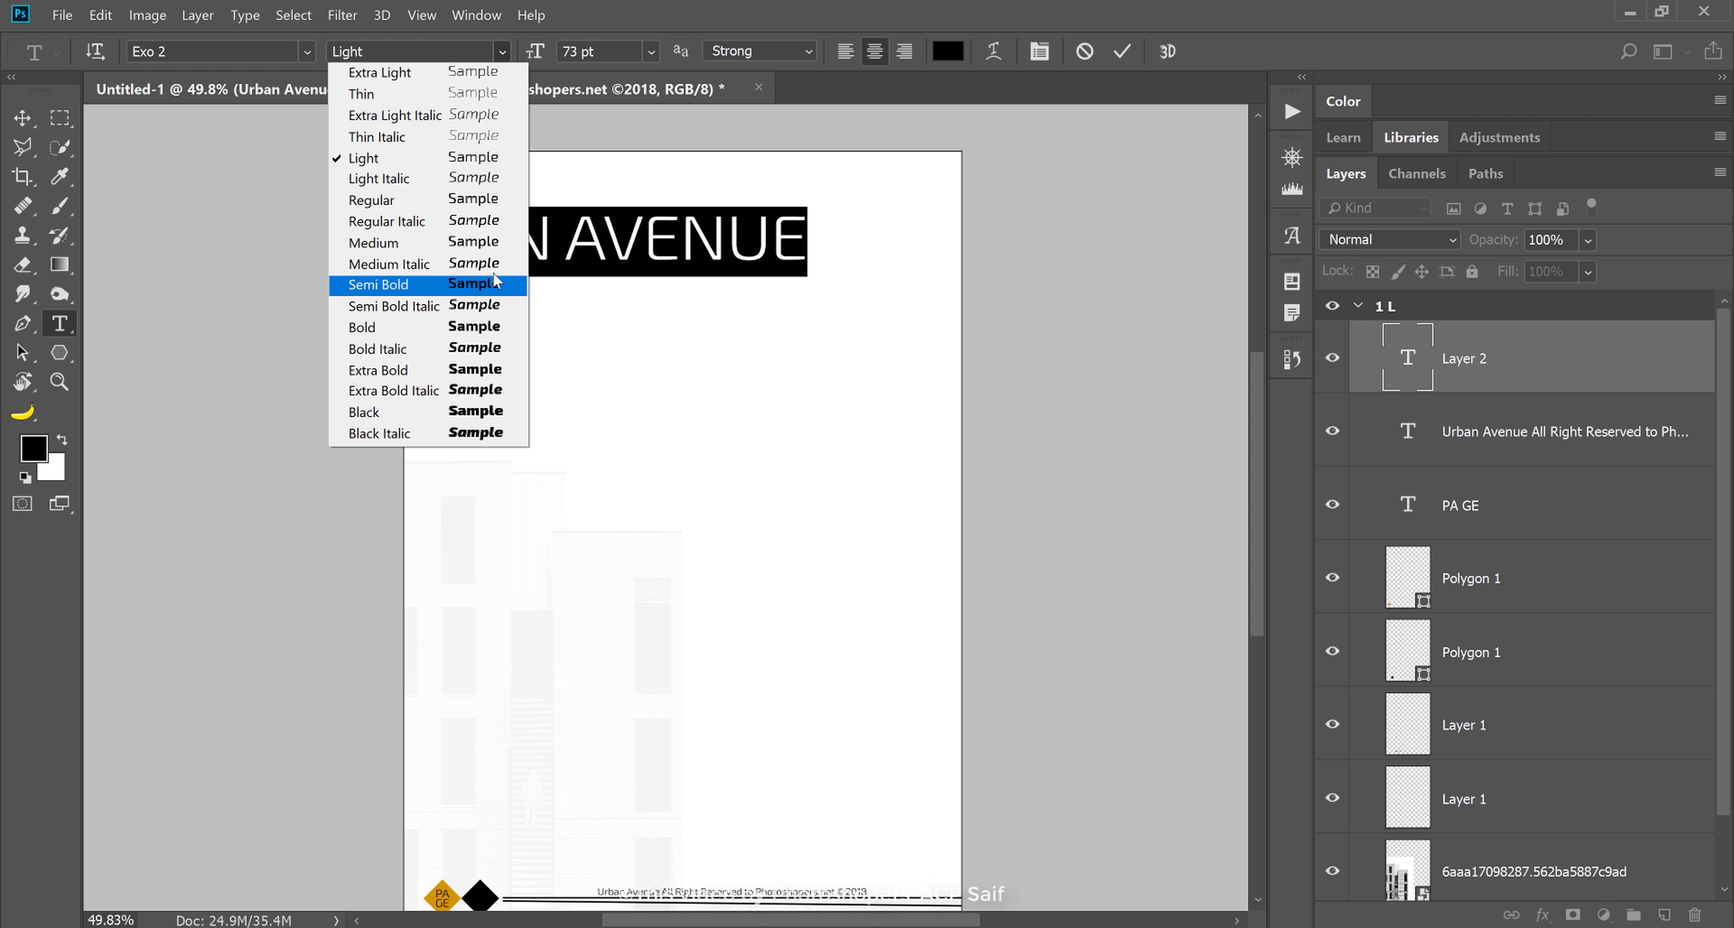
pyautogui.click(489, 249)
pyautogui.hotkey('ctrl', 'Return')
# - Centre the URBAN AVENUE title horizontally on the page
pyautogui.press('v')
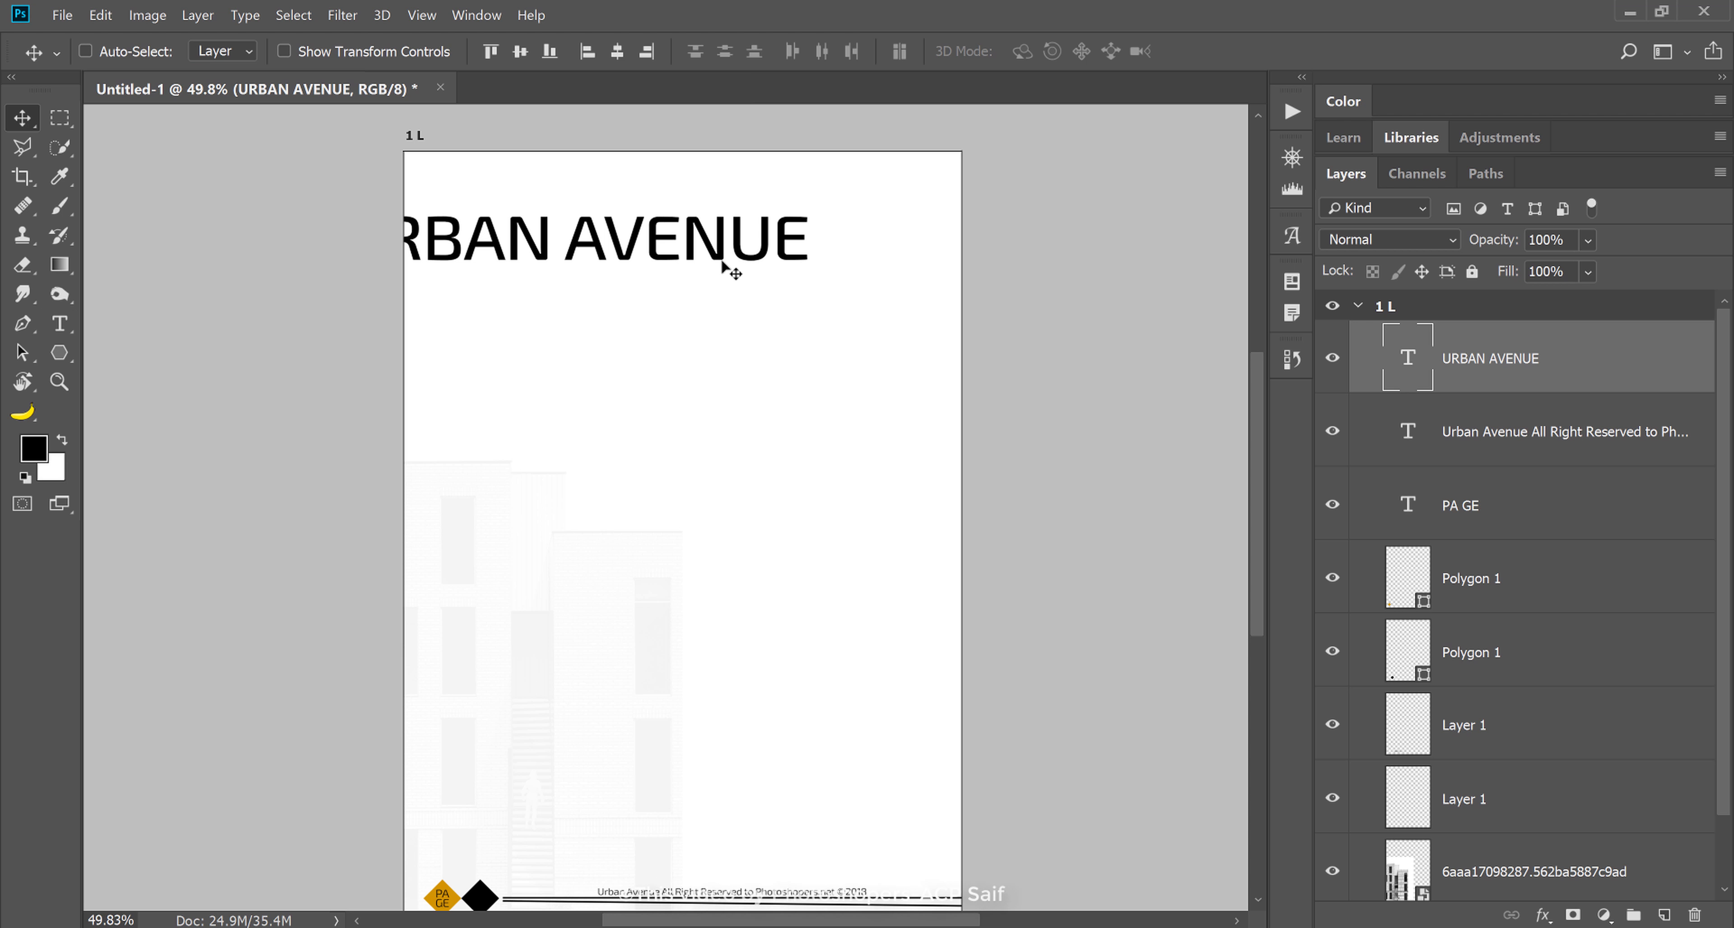
pyautogui.click(616, 51)
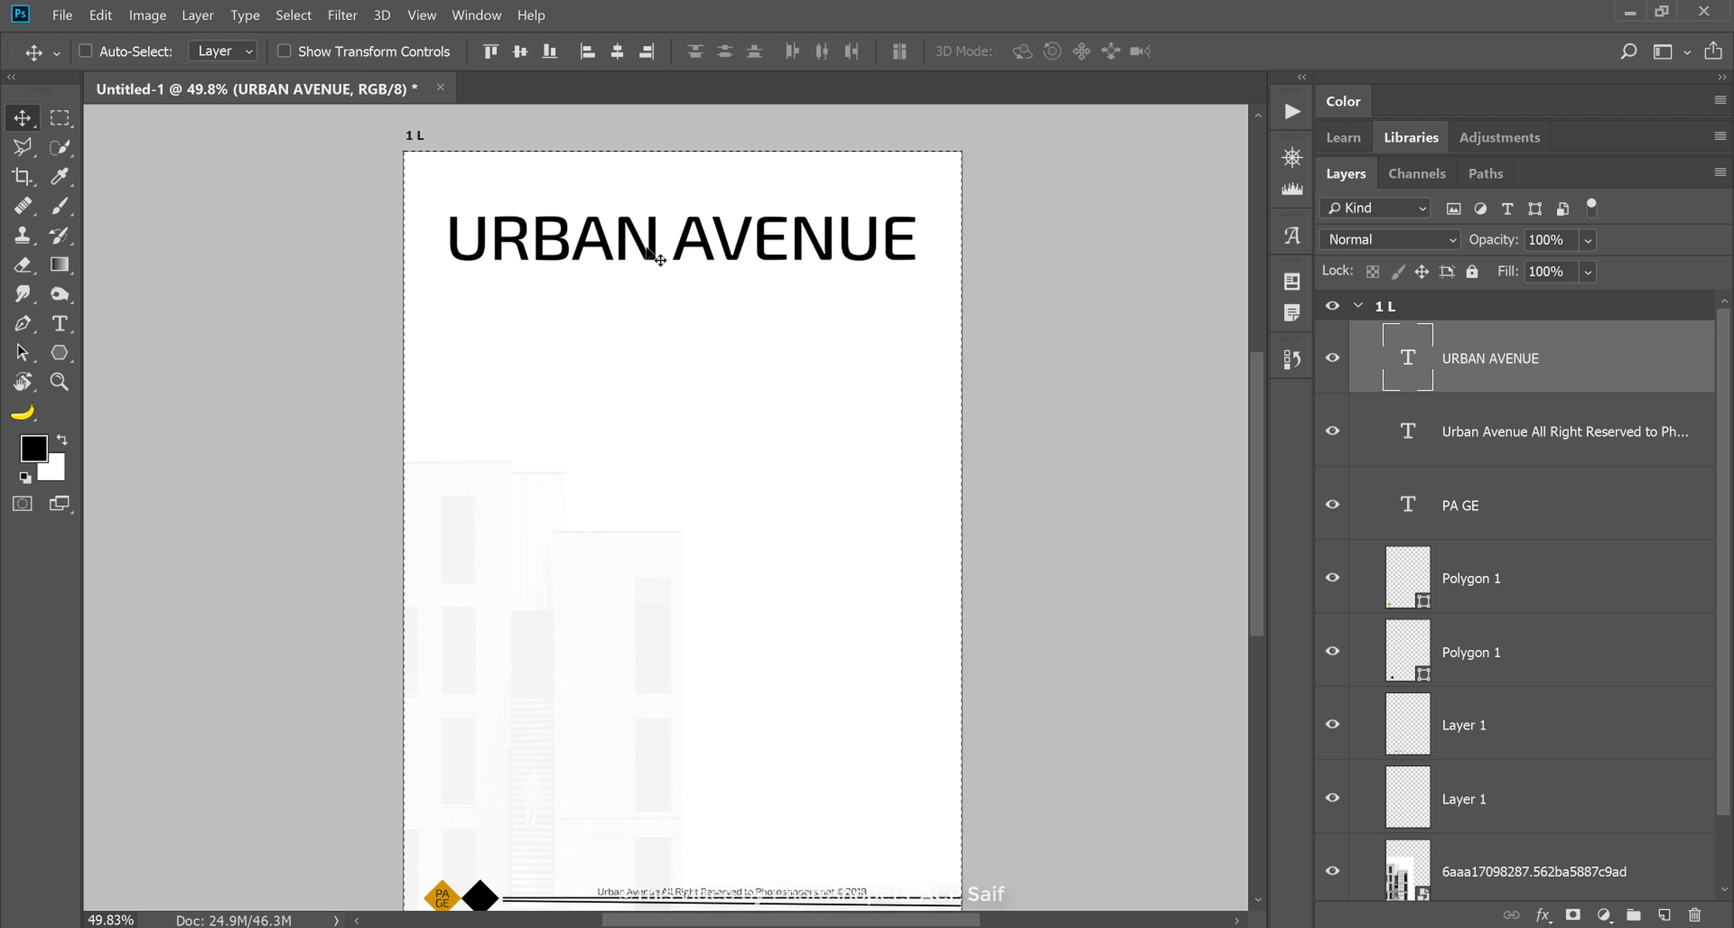
pyautogui.press('z')
pyautogui.moveTo(669, 248); pyautogui.dragTo(662, 260)
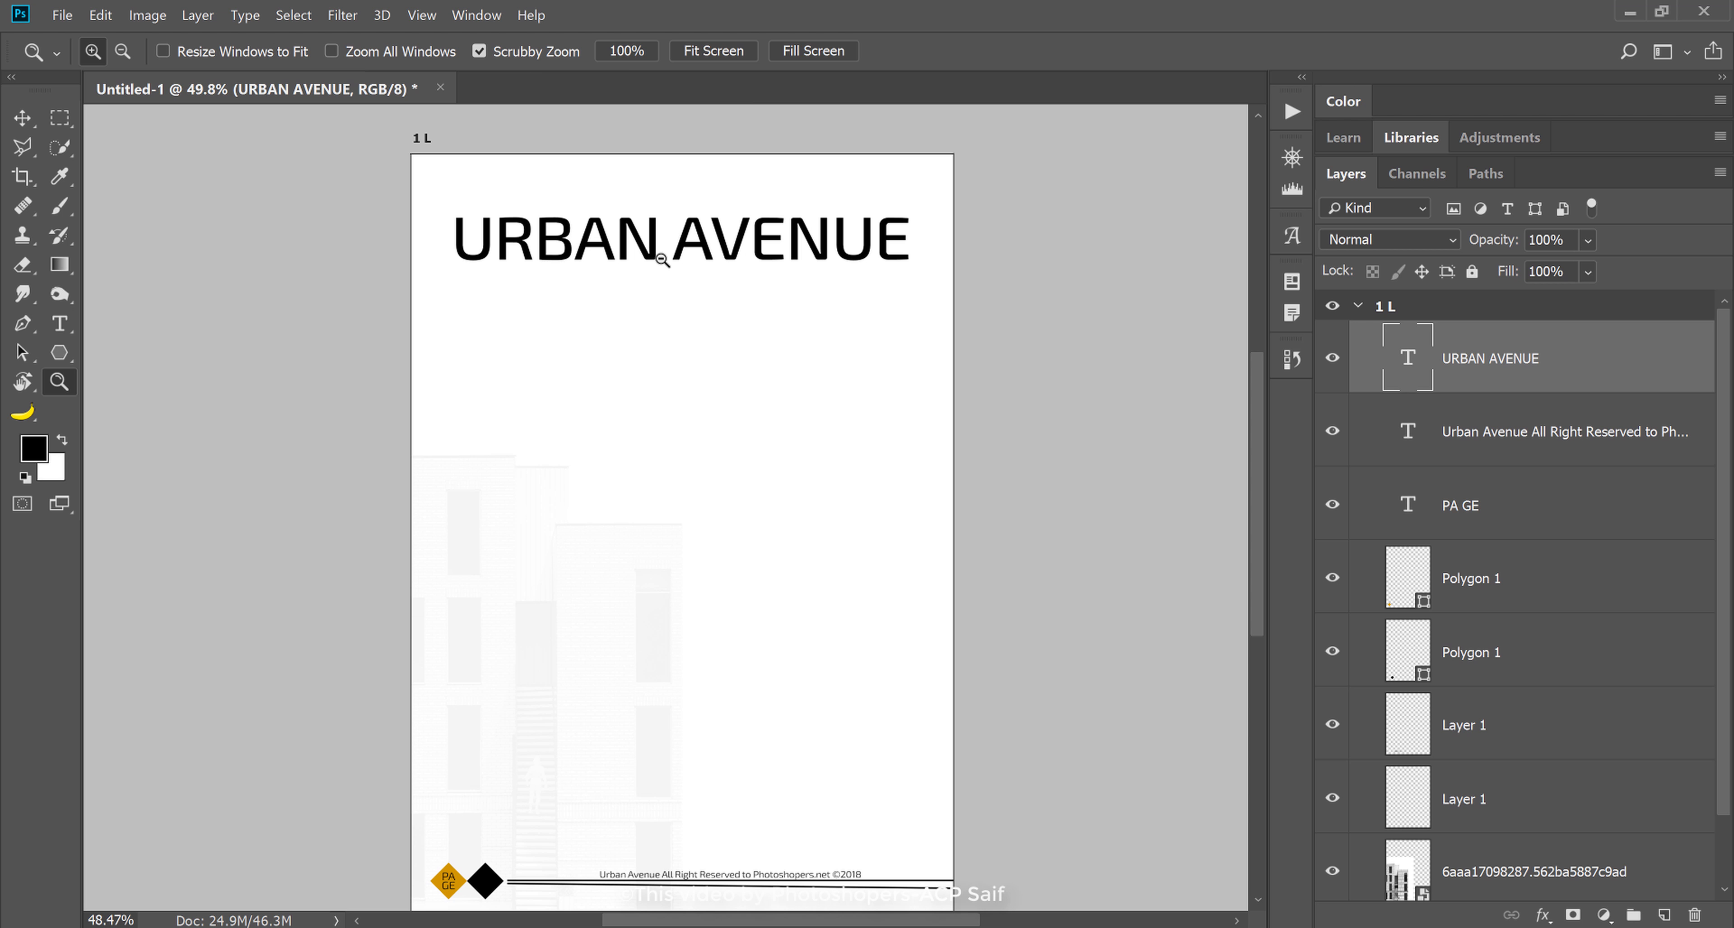
pyautogui.moveTo(624, 588); pyautogui.dragTo(606, 560)
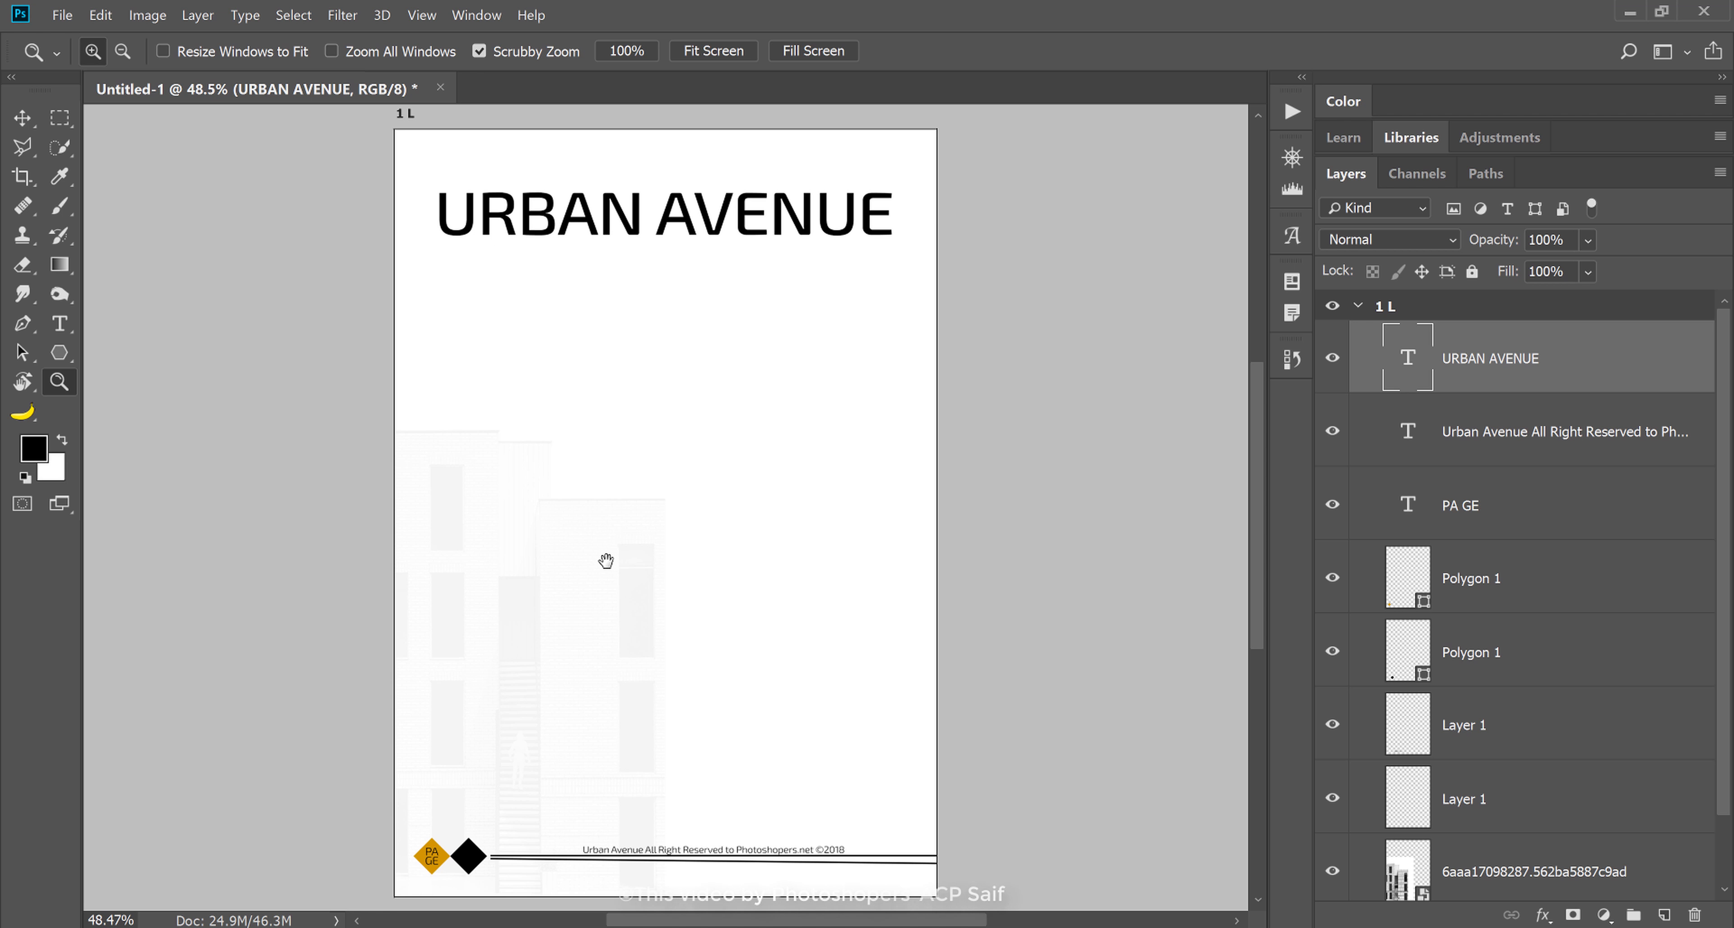
# - Select all the page's layers and convert them into one smart object
pyautogui.keyDown('alt'); pyautogui.click(625, 529); pyautogui.keyUp('alt')
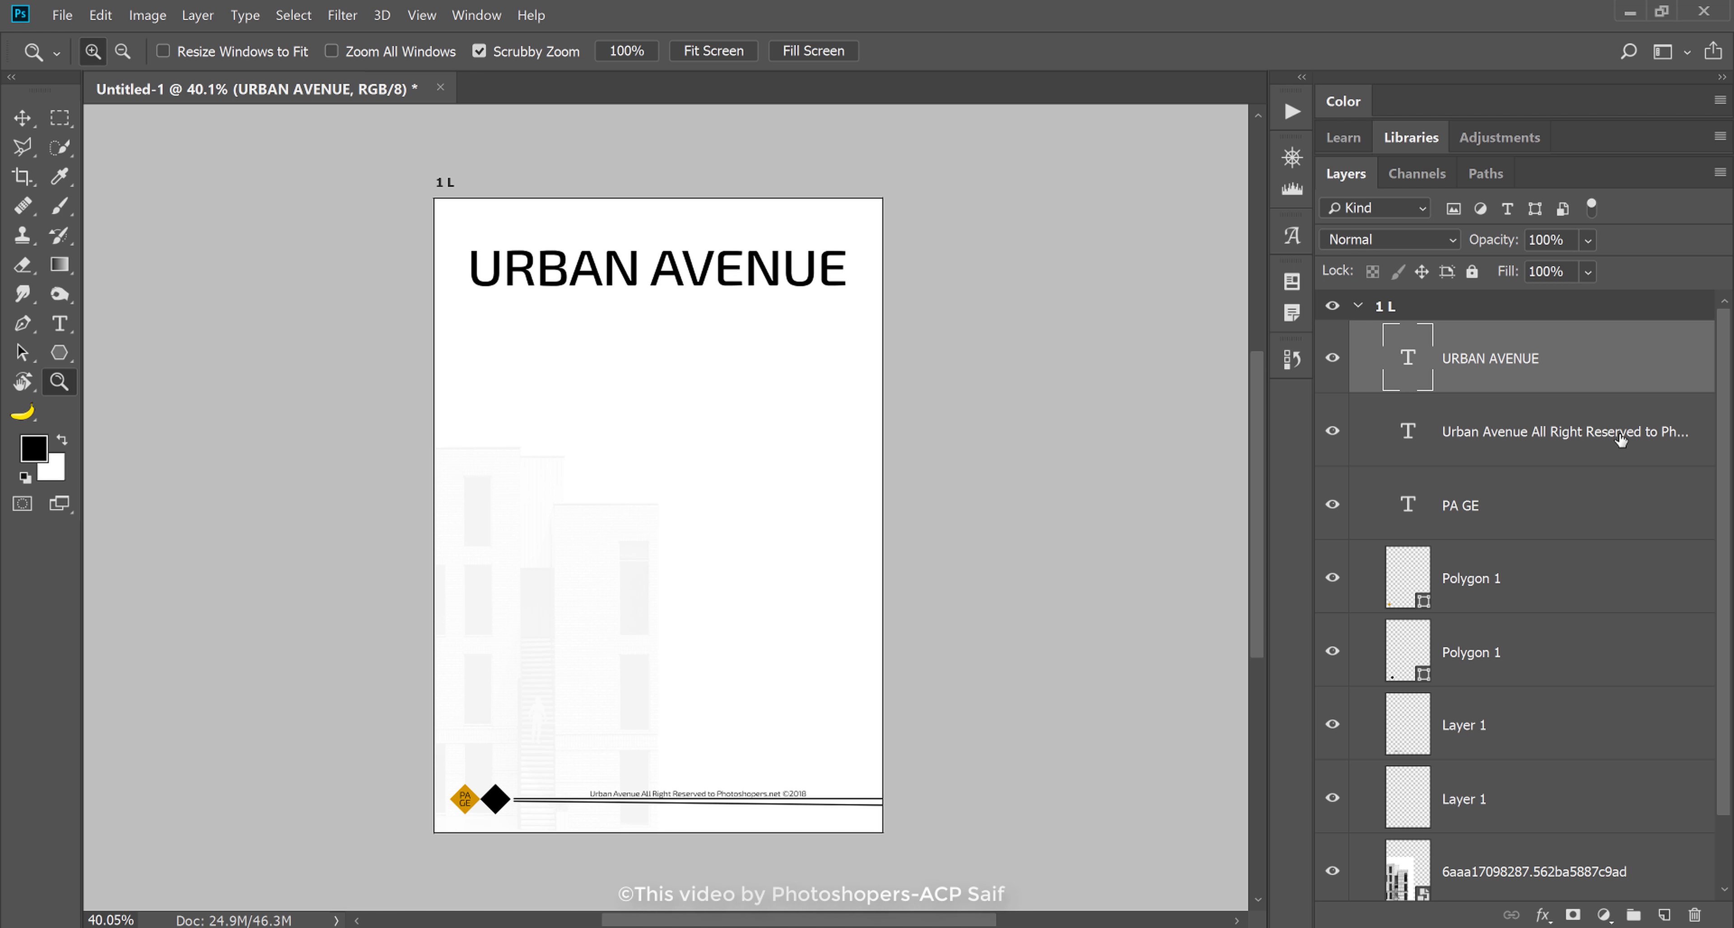
pyautogui.scroll(-1, 1726, 430)
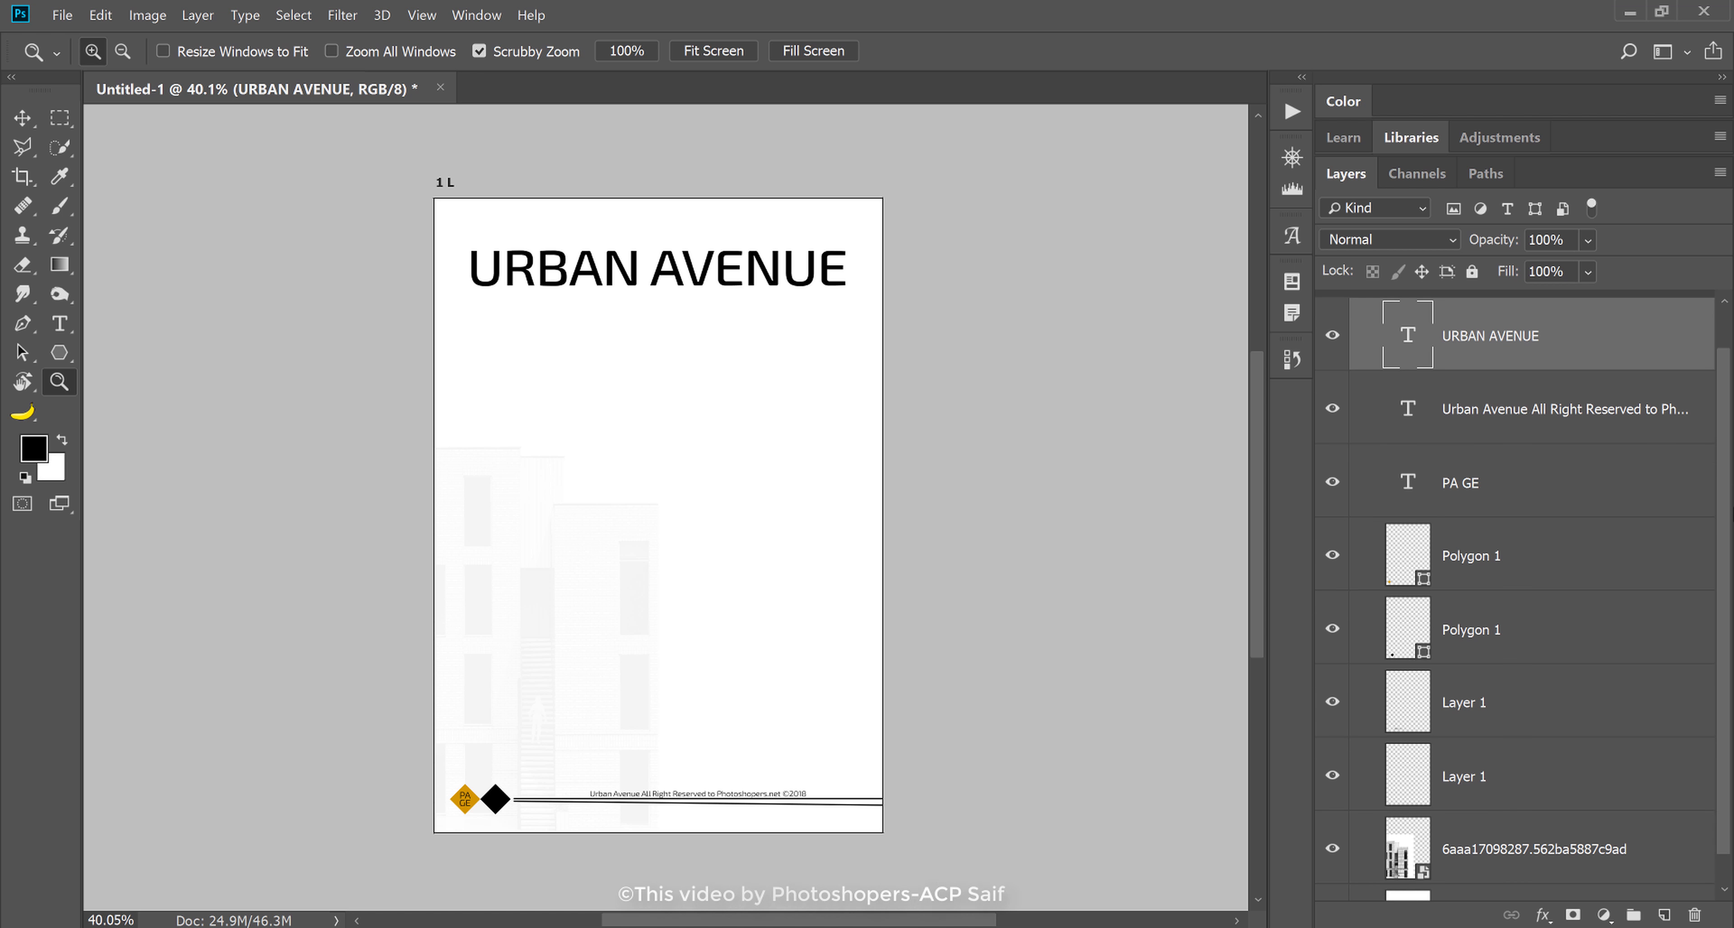
pyautogui.keyDown('shift'); pyautogui.click(1501, 851); pyautogui.keyUp('shift')
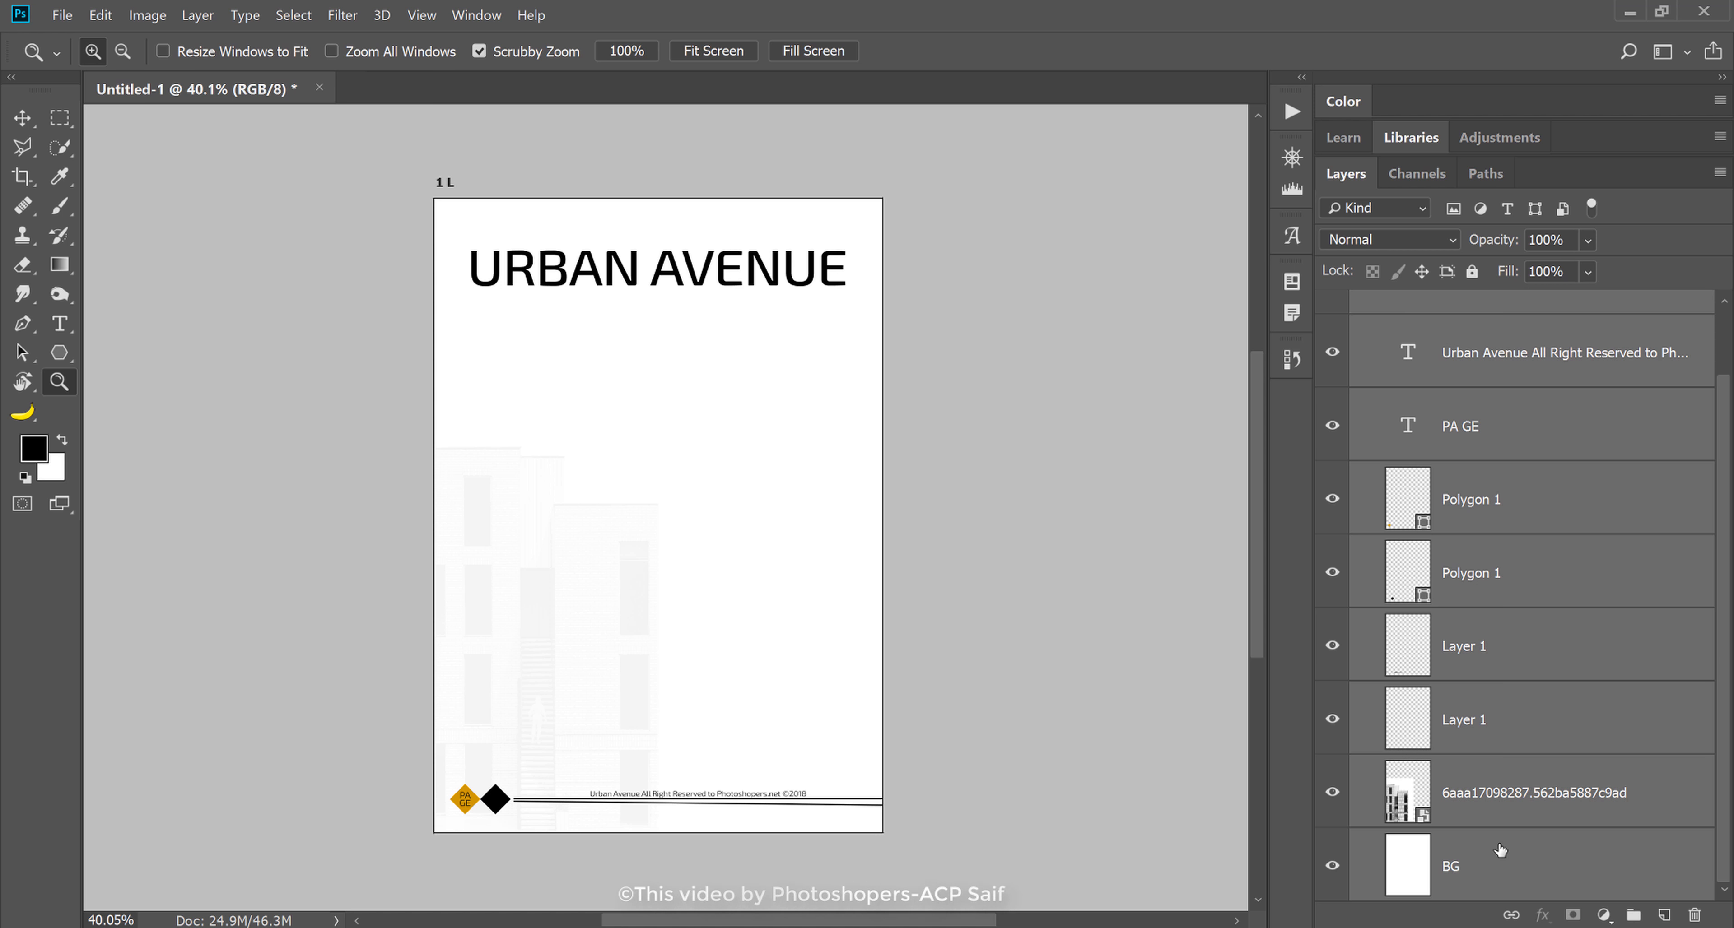
pyautogui.scroll(1, 1479, 450)
pyautogui.rightClick(1488, 438)
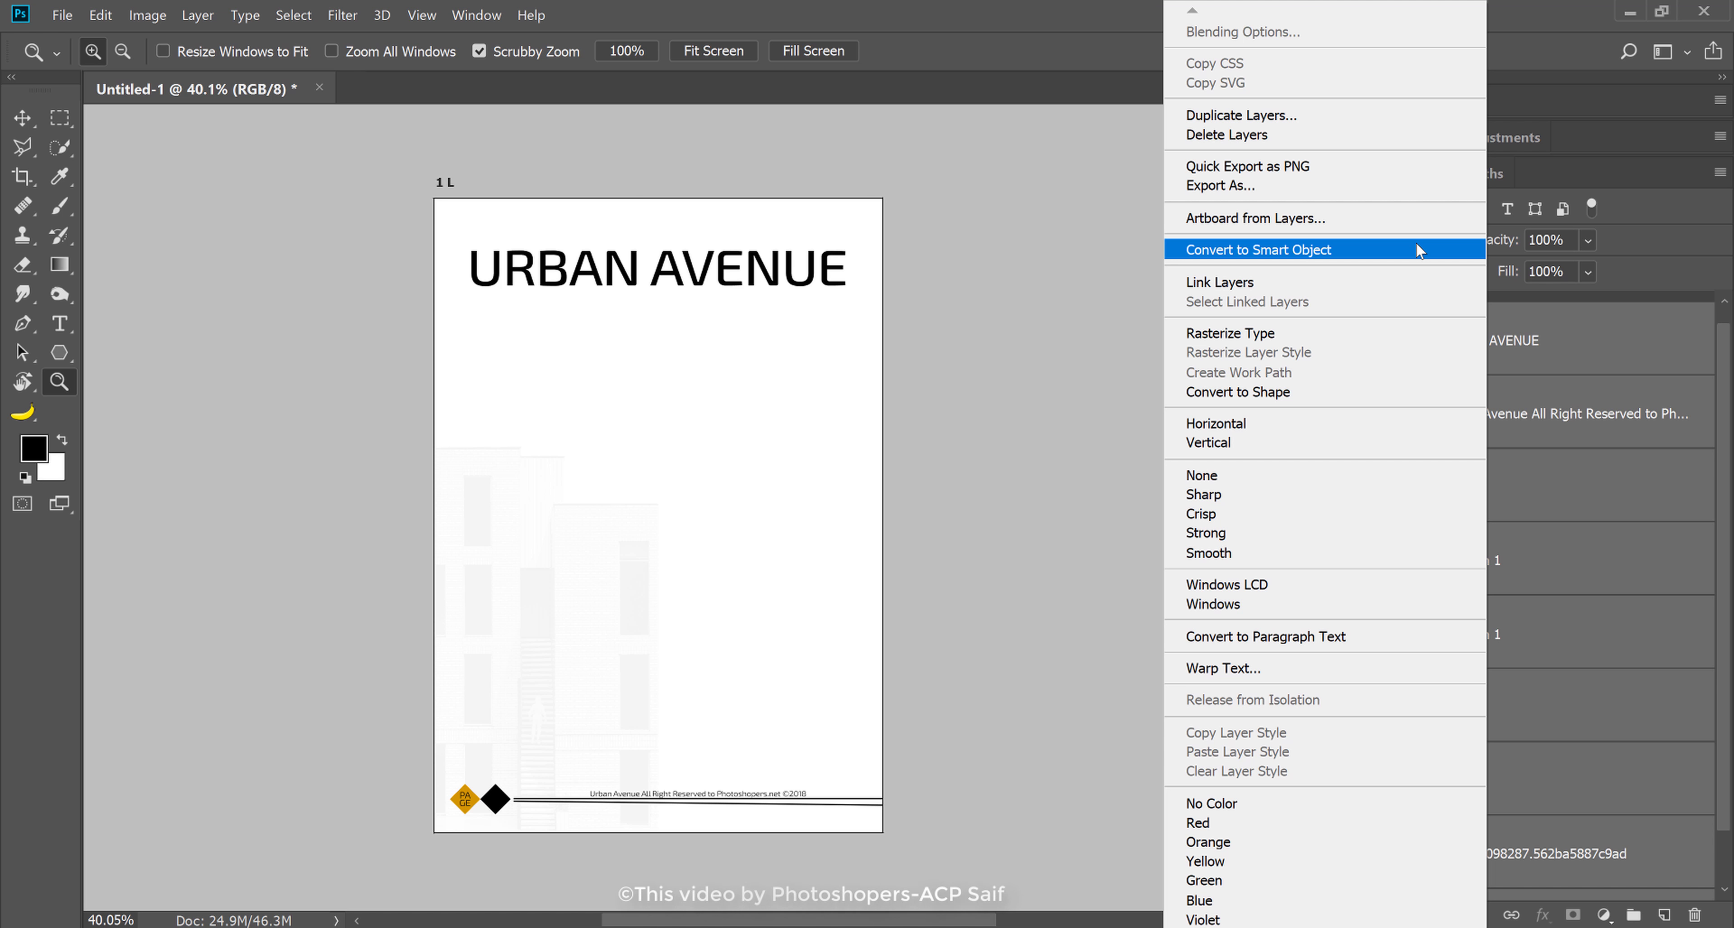
pyautogui.click(1277, 261)
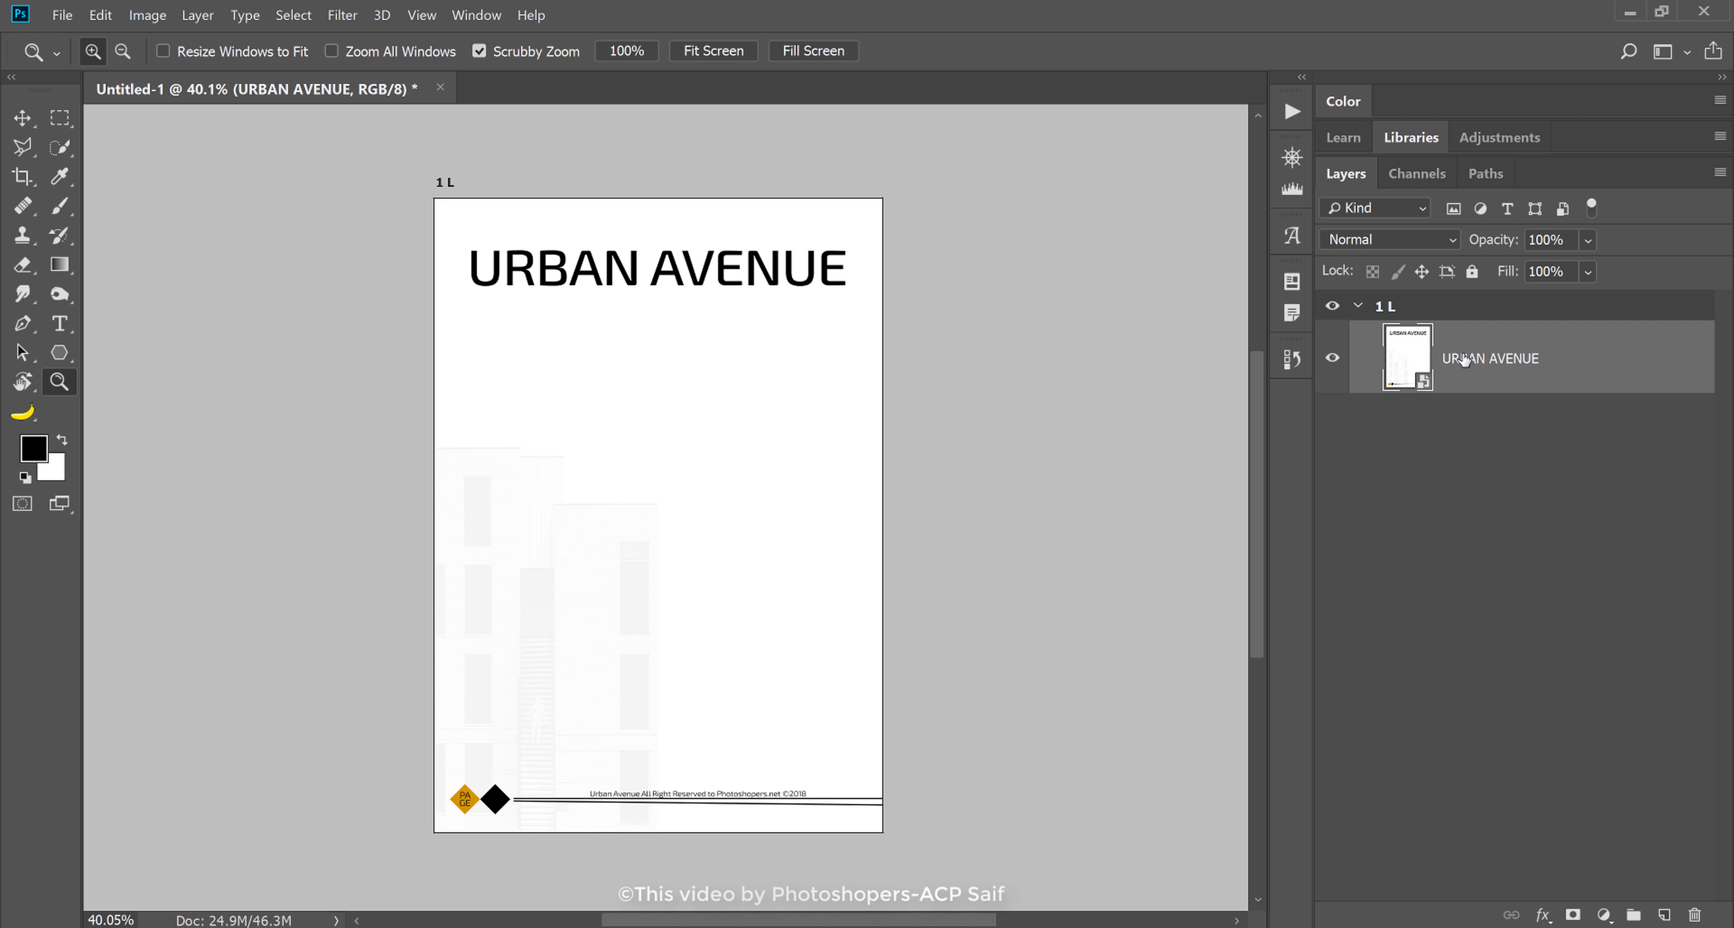
# - Rename the merged smart object layer to Page Template Left
pyautogui.doubleClick(1463, 361)
pyautogui.write('pA')
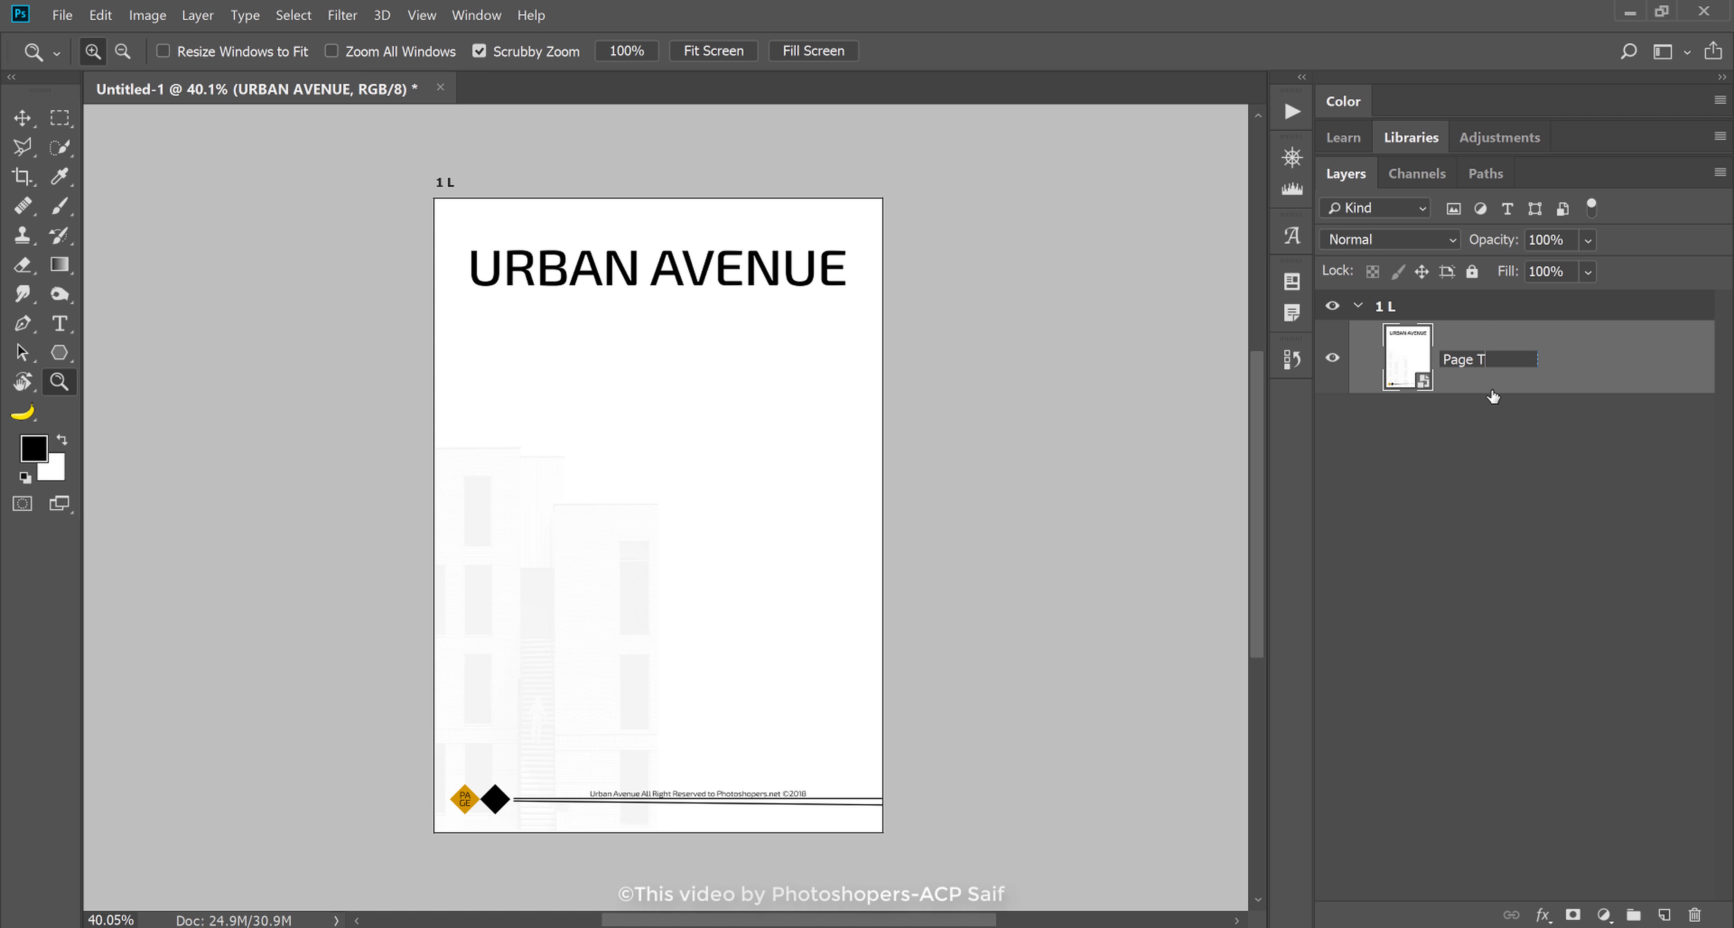
pyautogui.write('late Left')
pyautogui.press('Return')
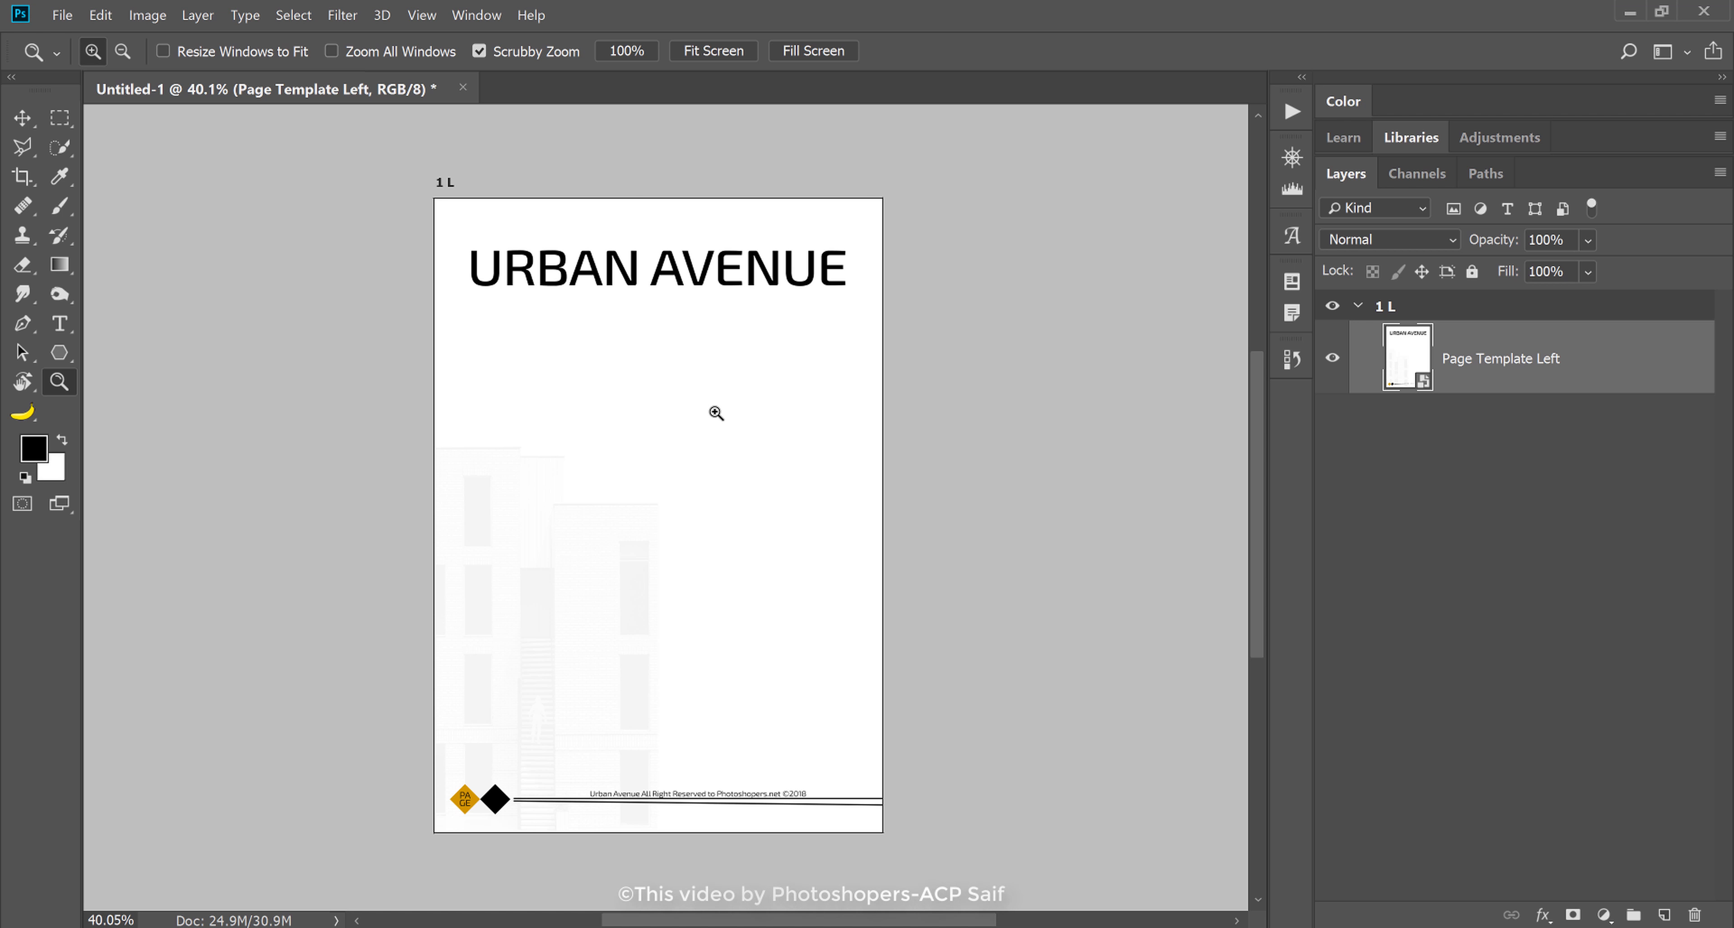
# - Select the 1 L artboard, trying and undoing a width change
pyautogui.keyDown('alt'); pyautogui.click(716, 414); pyautogui.keyUp('alt')
pyautogui.moveTo(705, 413); pyautogui.dragTo(501, 401)
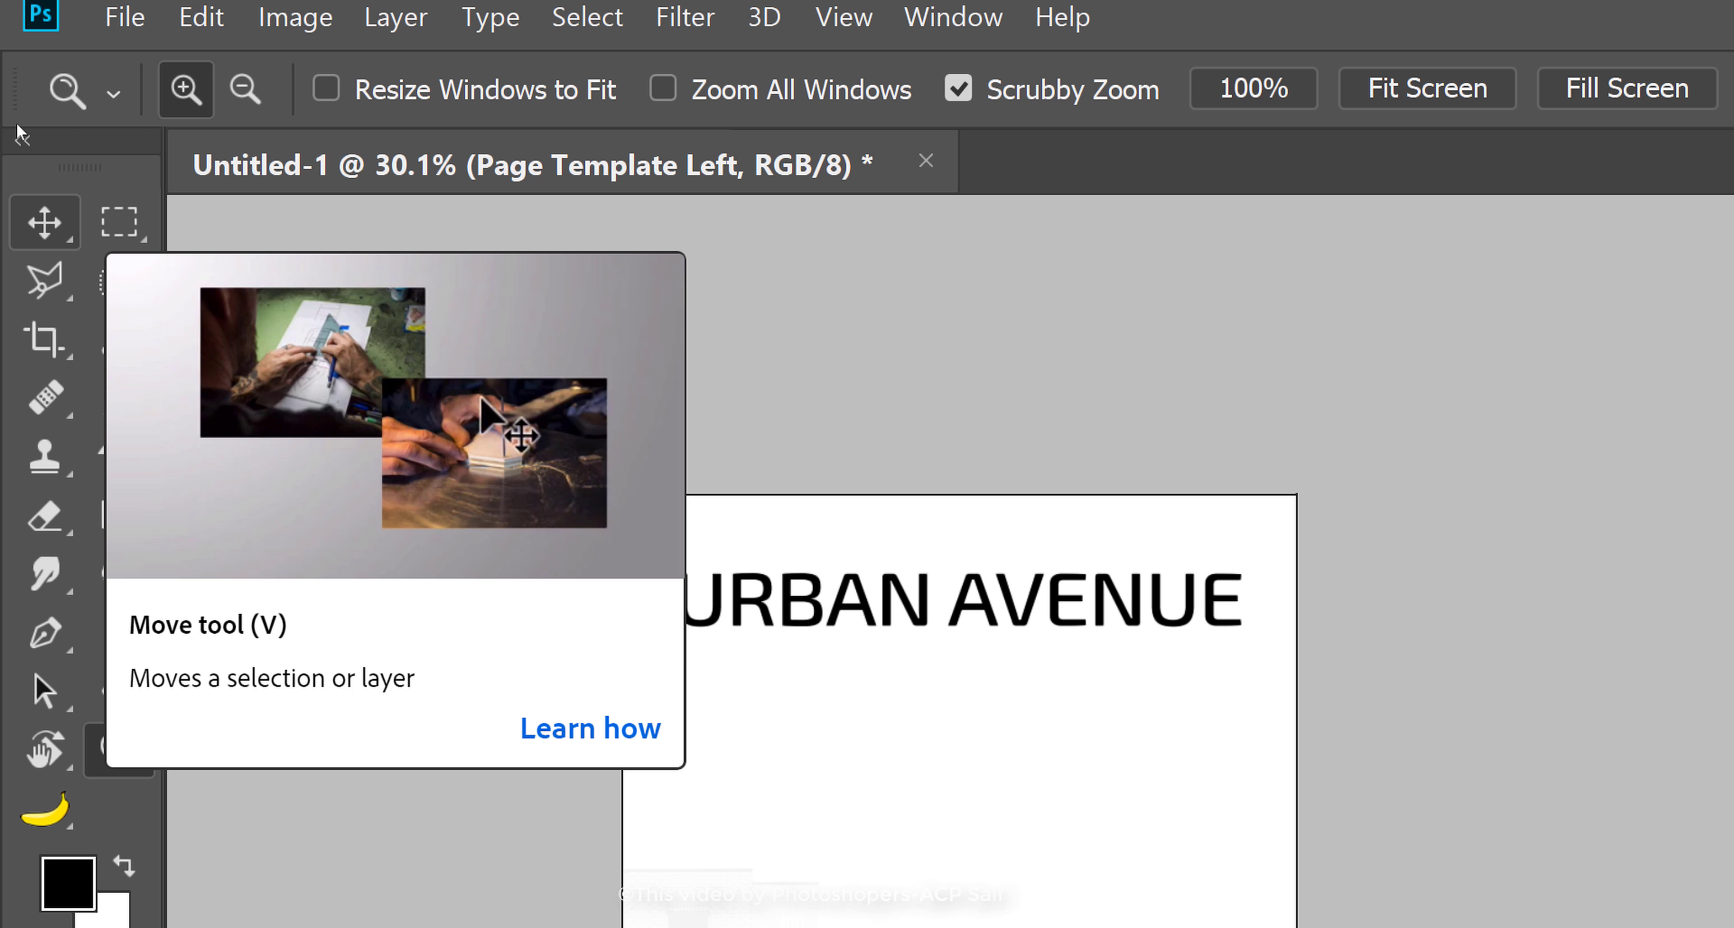
pyautogui.press('v')
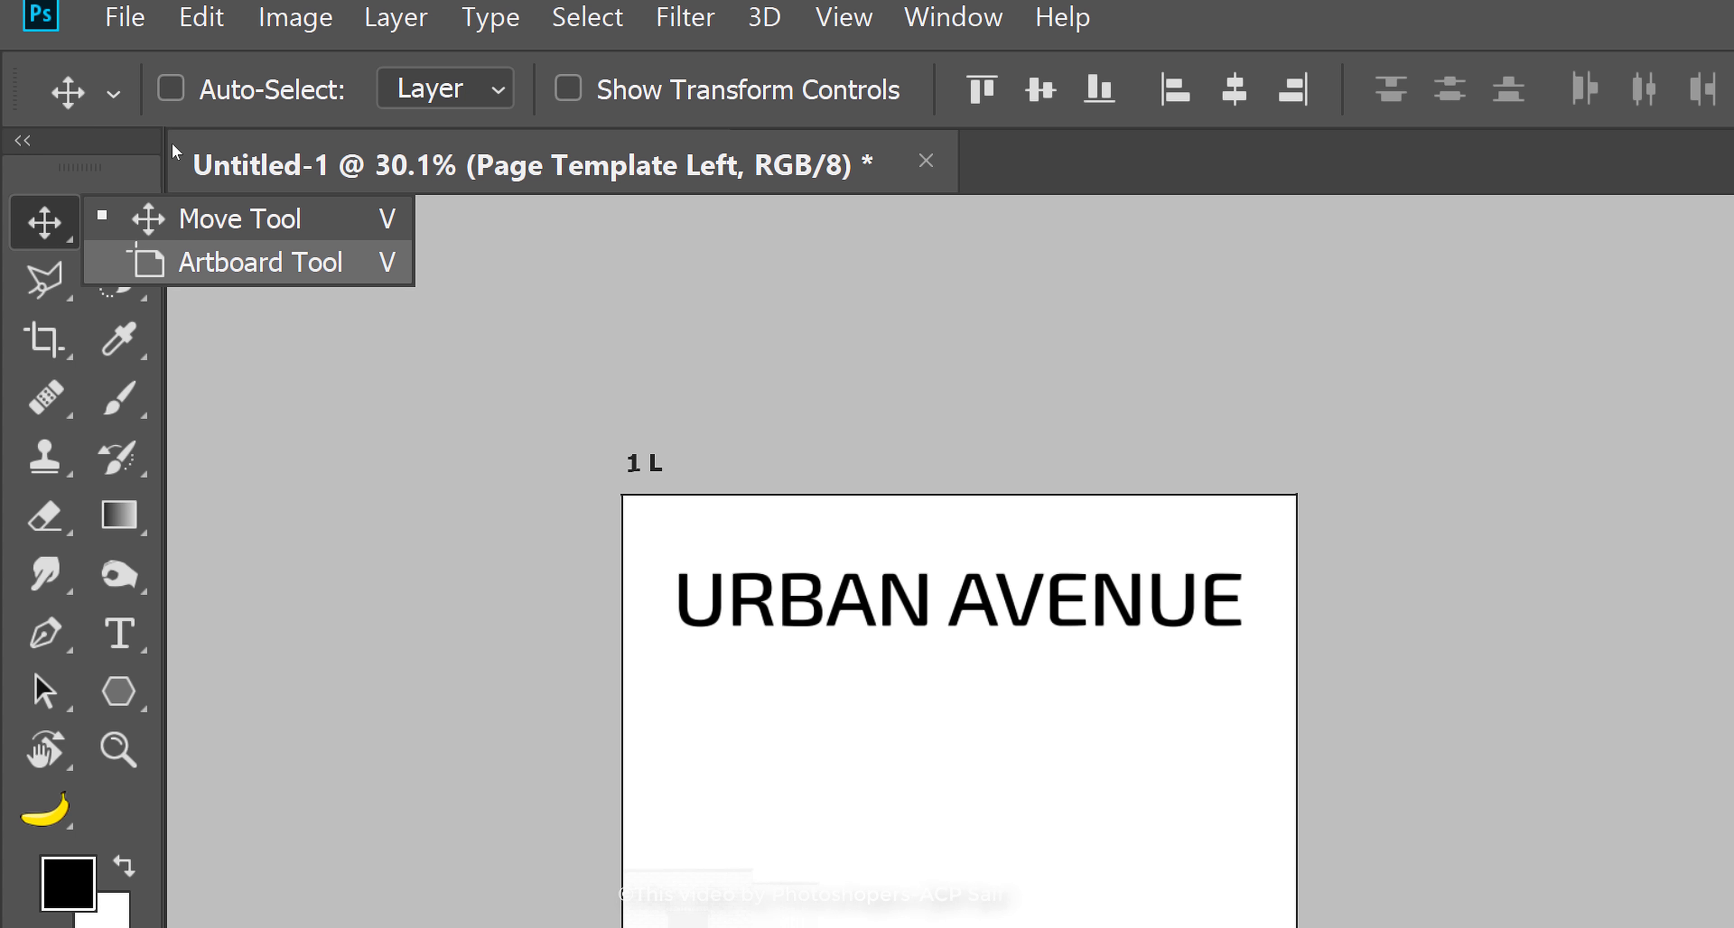
pyautogui.click(259, 262)
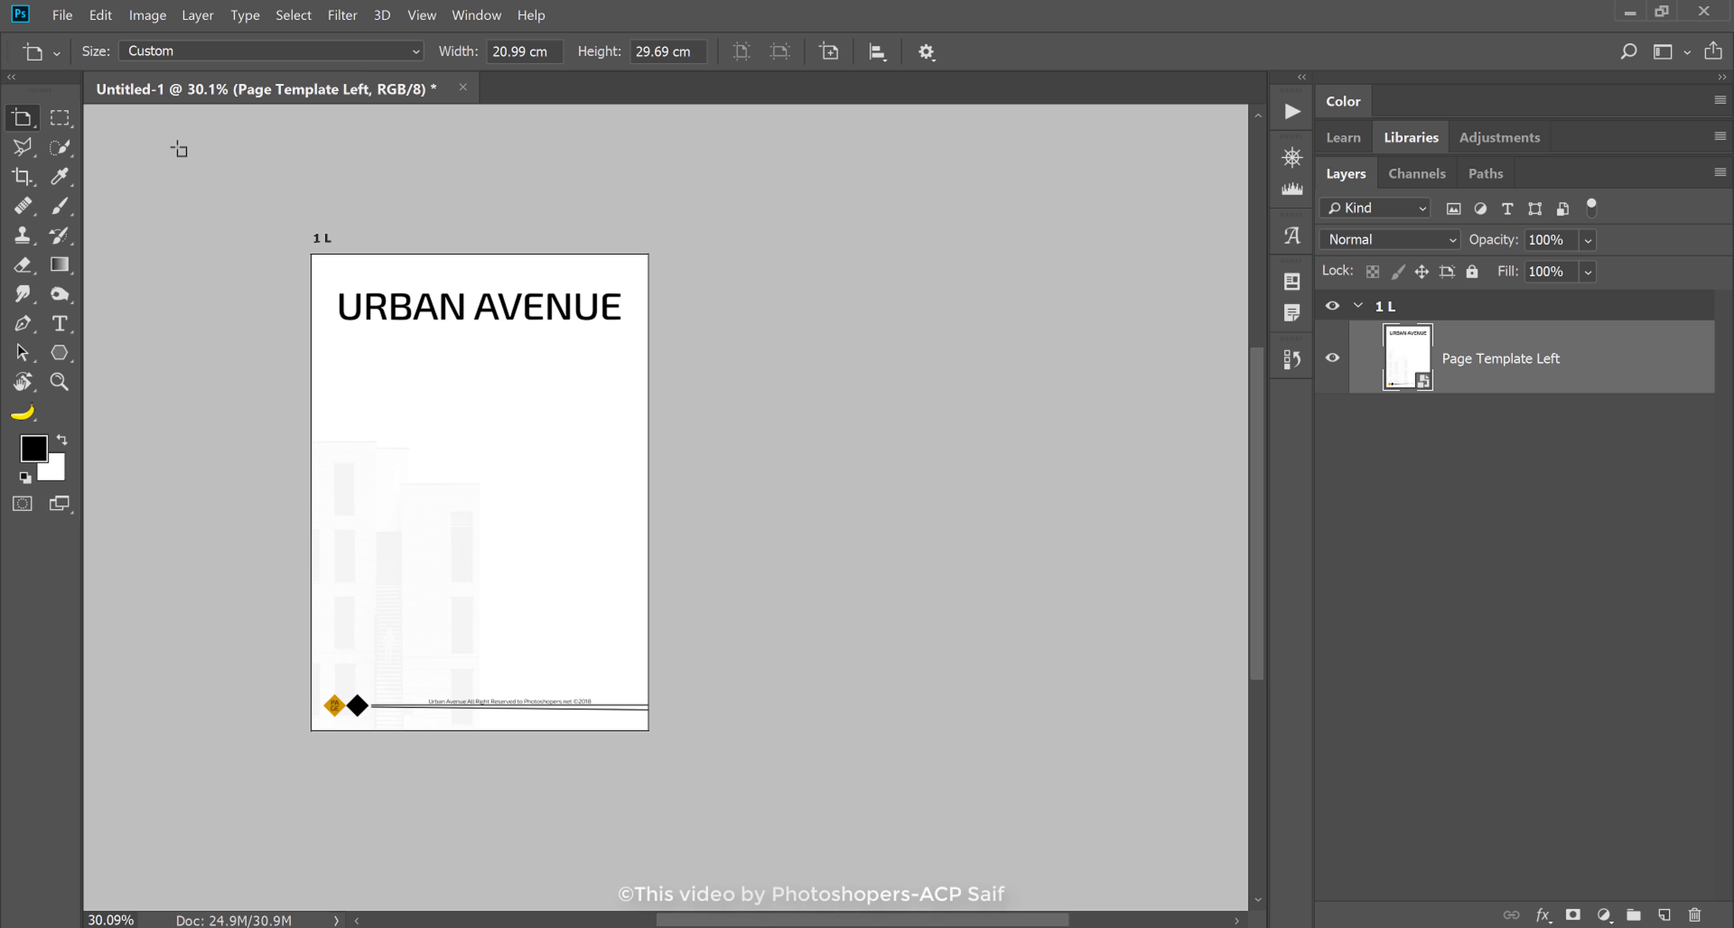
pyautogui.press('v')
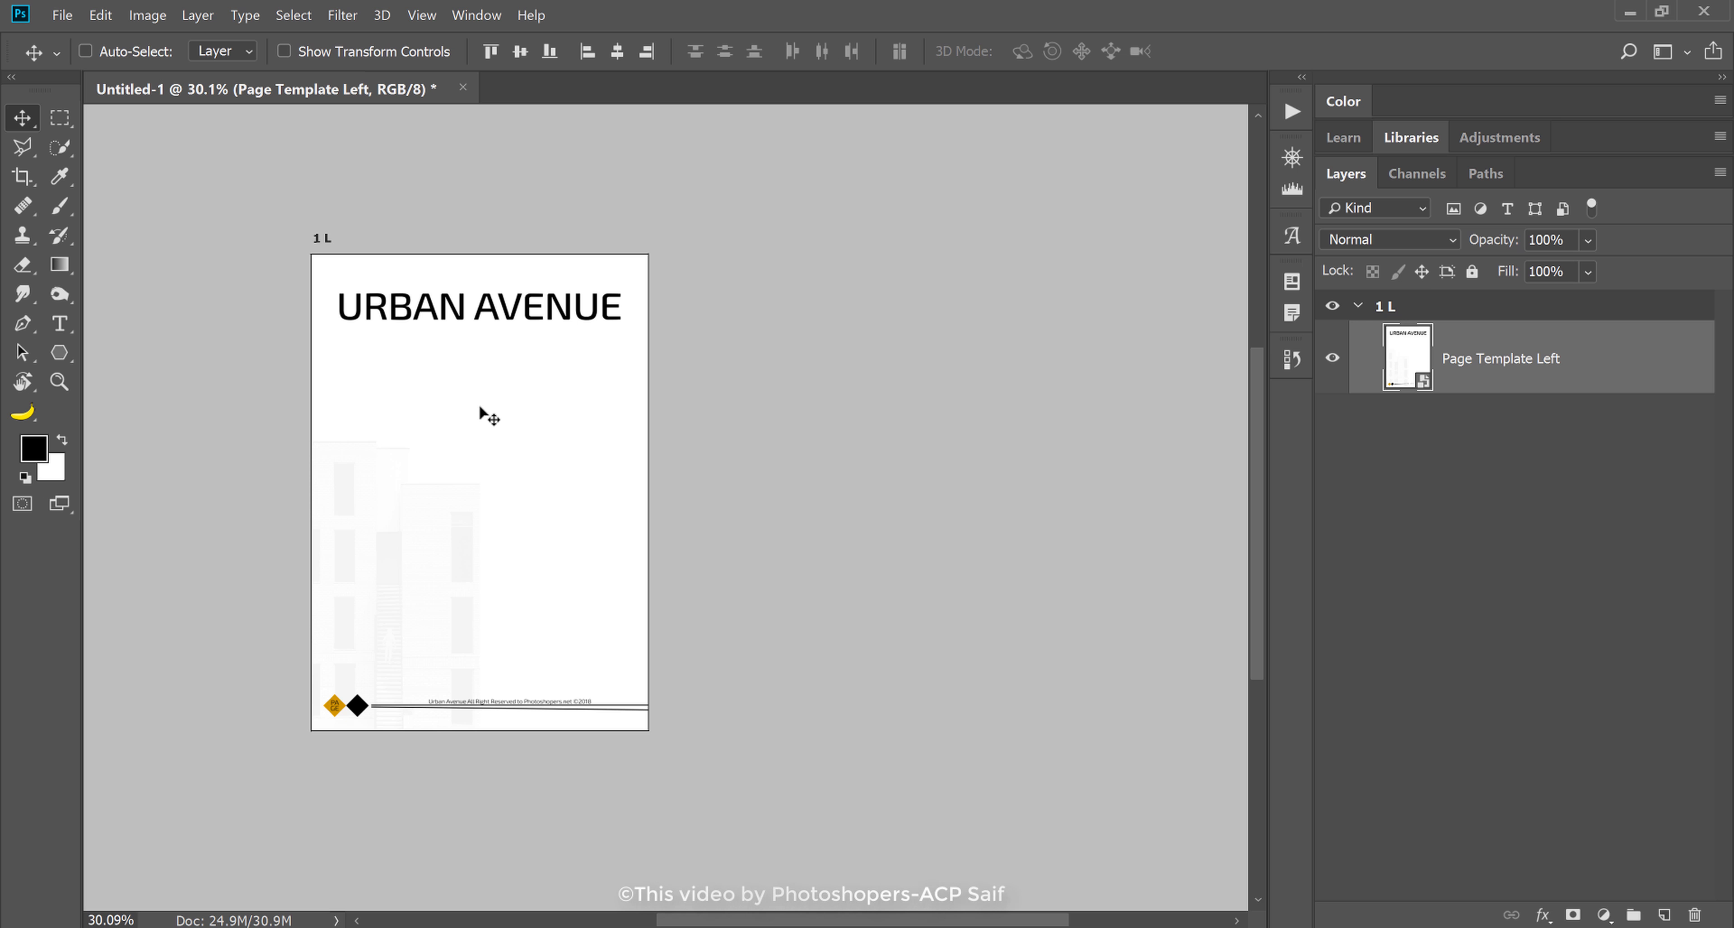
pyautogui.hotkey('shift', 'v')
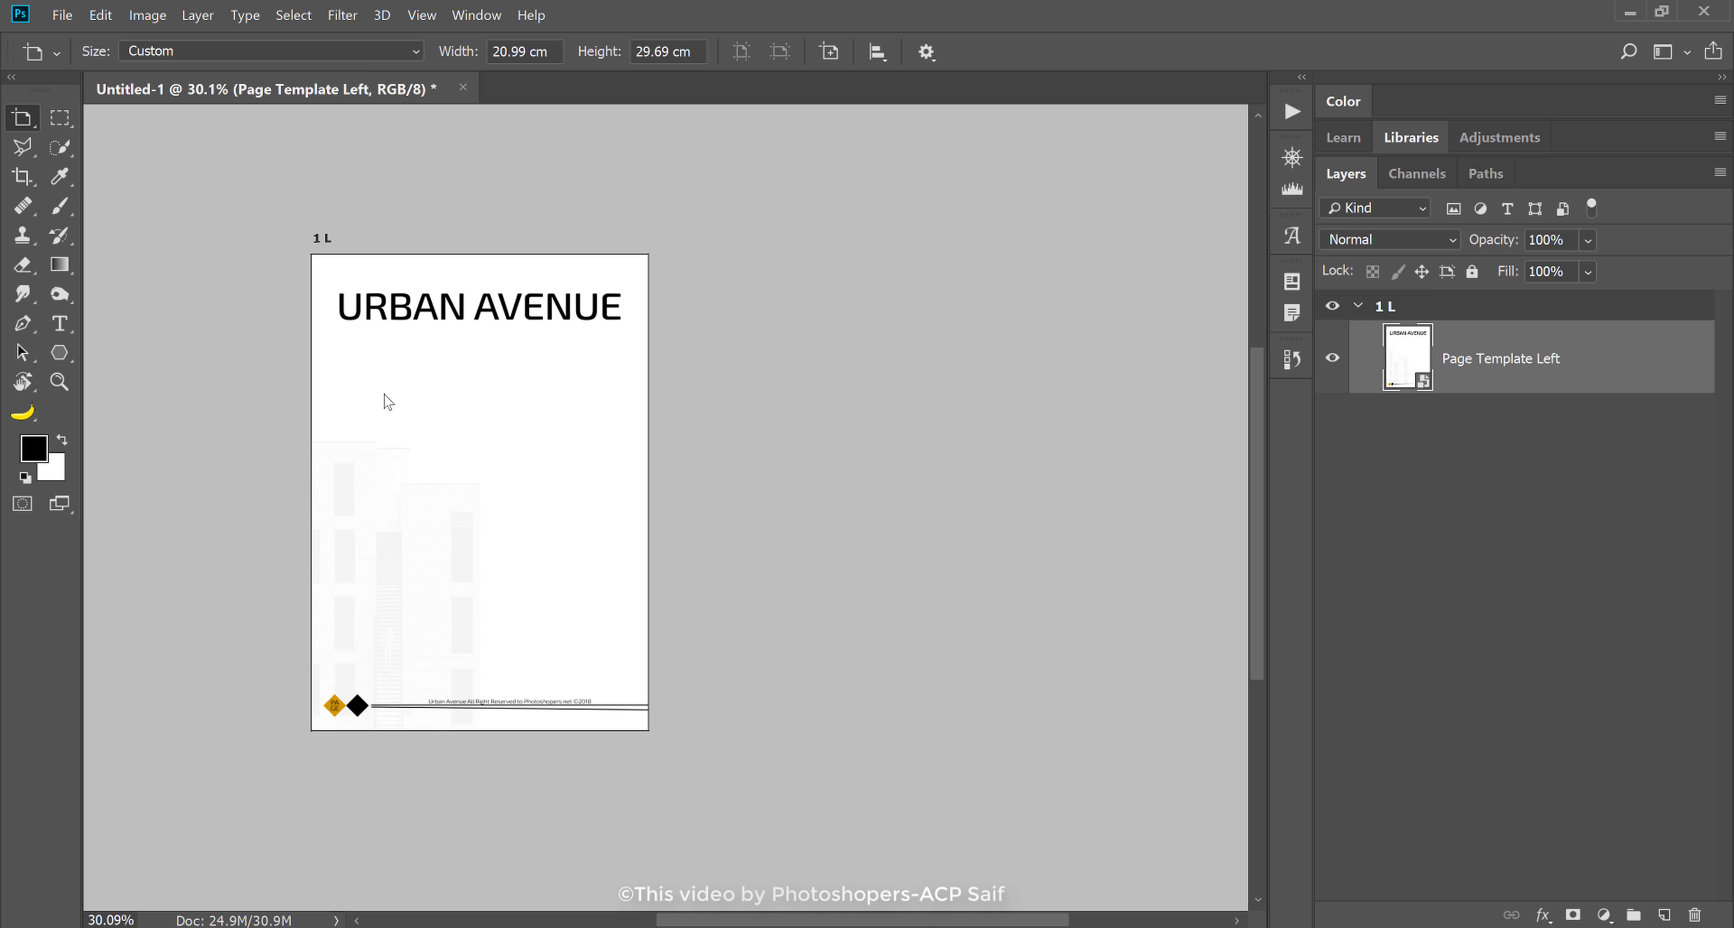
pyautogui.hotkey('shift', 'v')
pyautogui.hotkey('shift', 'v')
pyautogui.hotkey('shift', 'v')
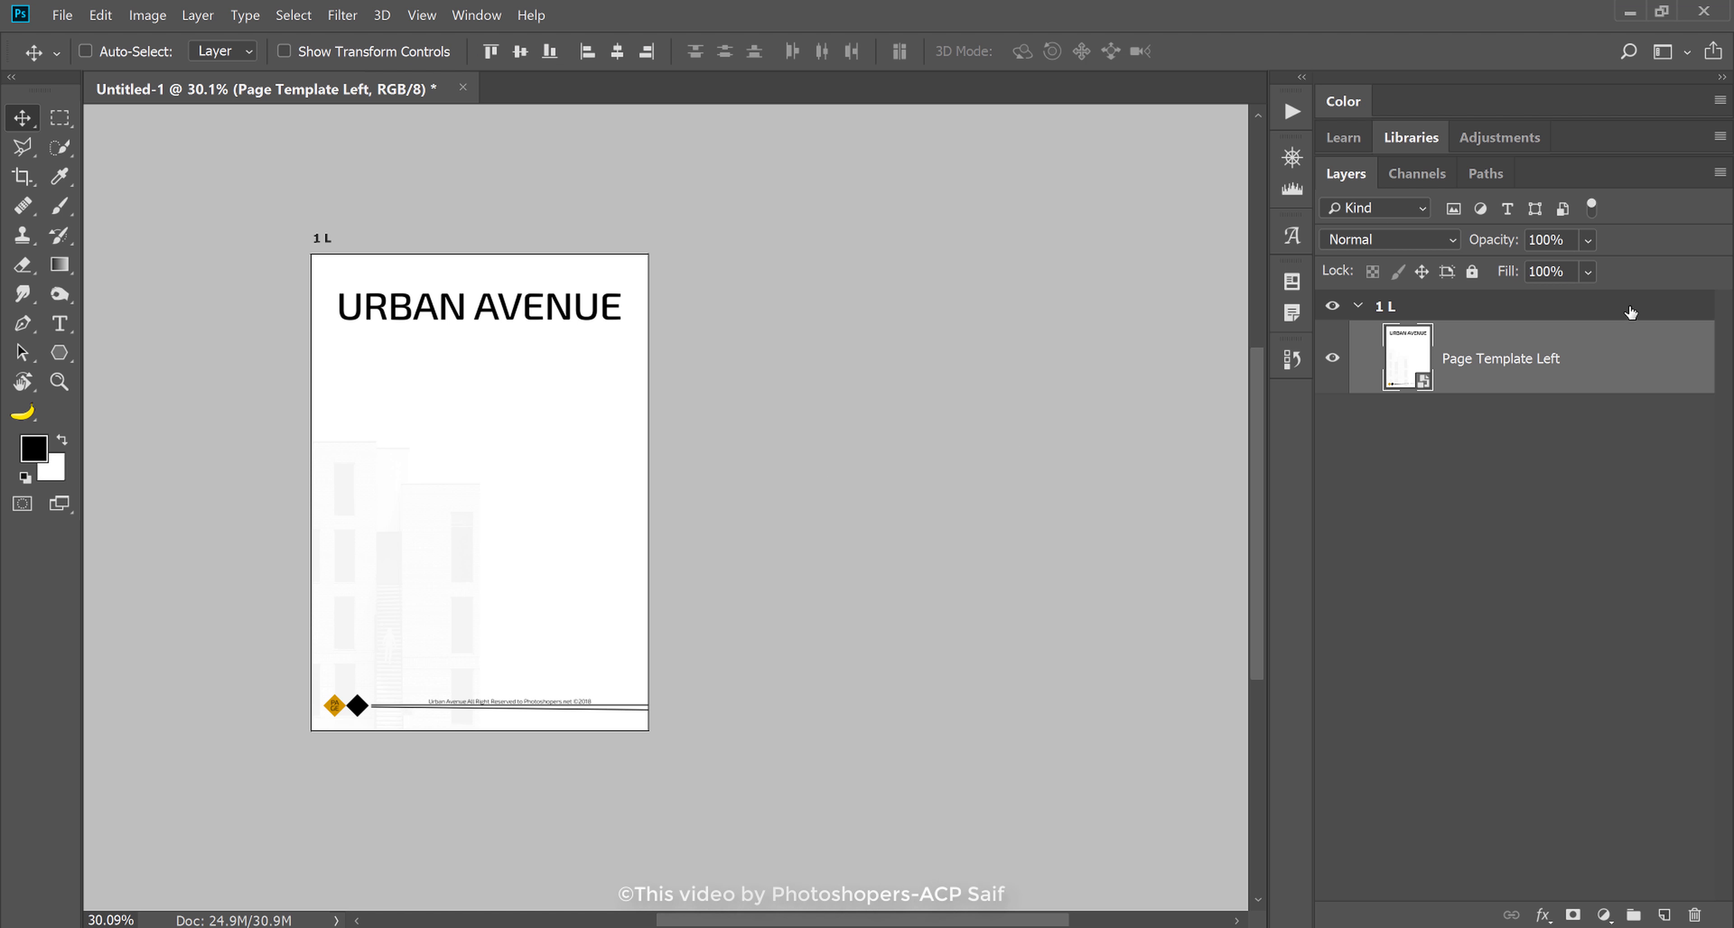
pyautogui.click(1630, 312)
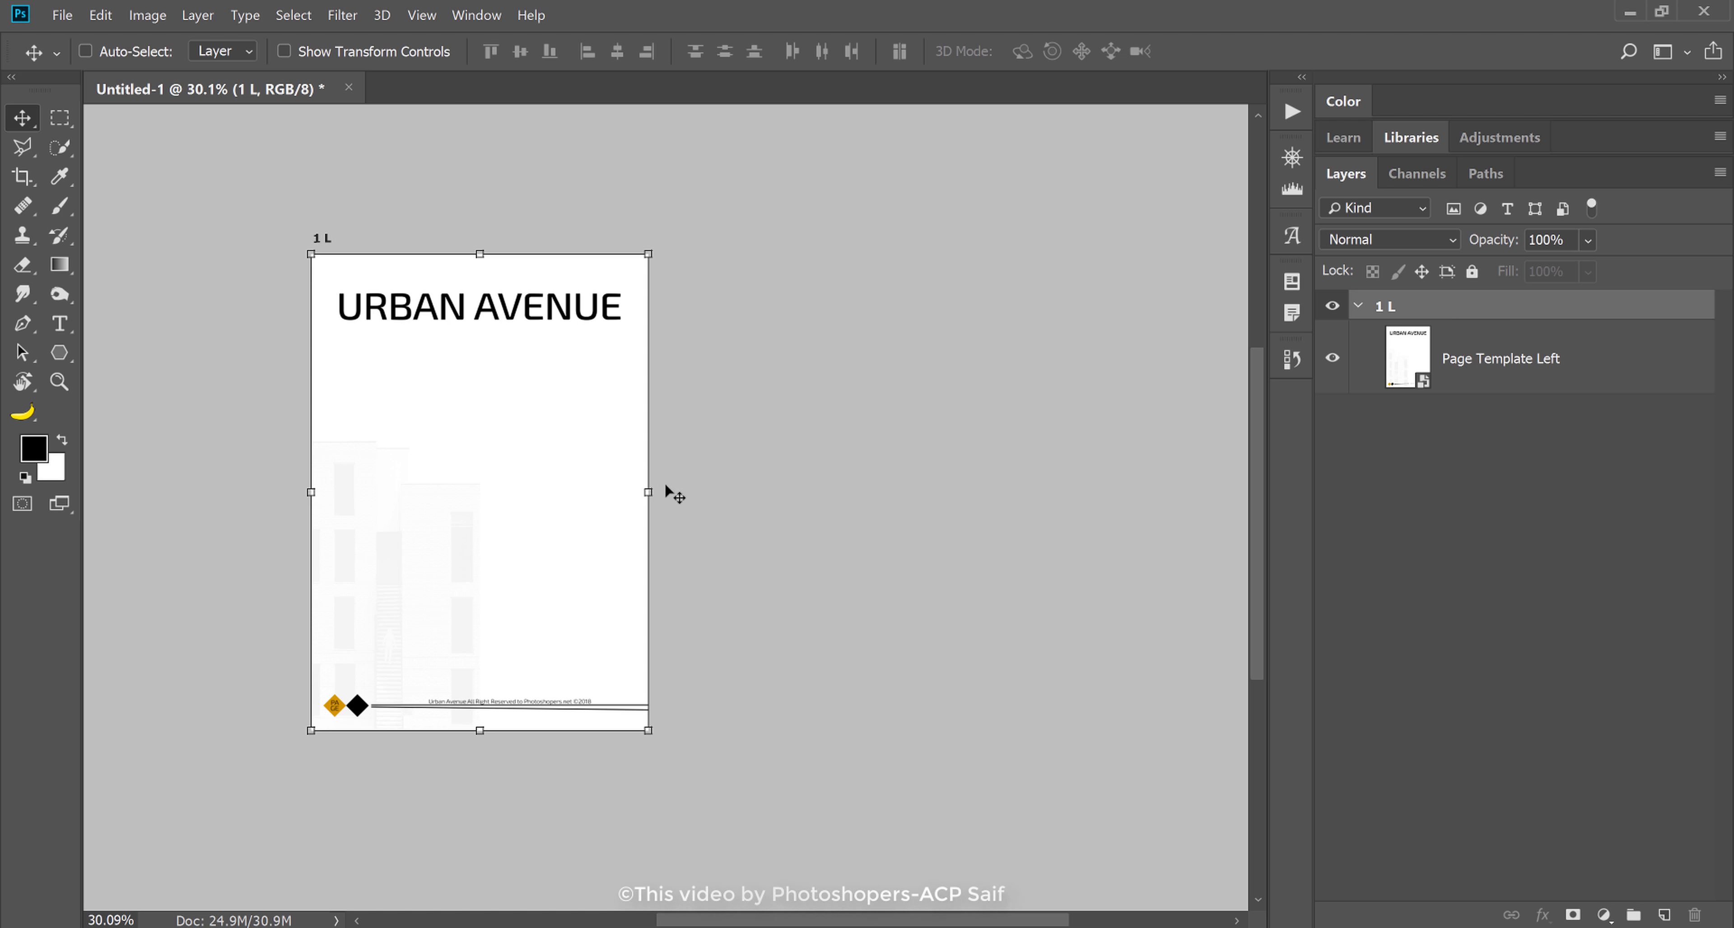
pyautogui.moveTo(648, 492)
pyautogui.mouseDown()
pyautogui.moveTo(746, 492)
pyautogui.moveTo(689, 493)
pyautogui.mouseUp()
pyautogui.hotkey('ctrl', 'z')
# - Add a blank Artboard 1 right of 1 L, then delete it
pyautogui.hotkey('shift', 'v')
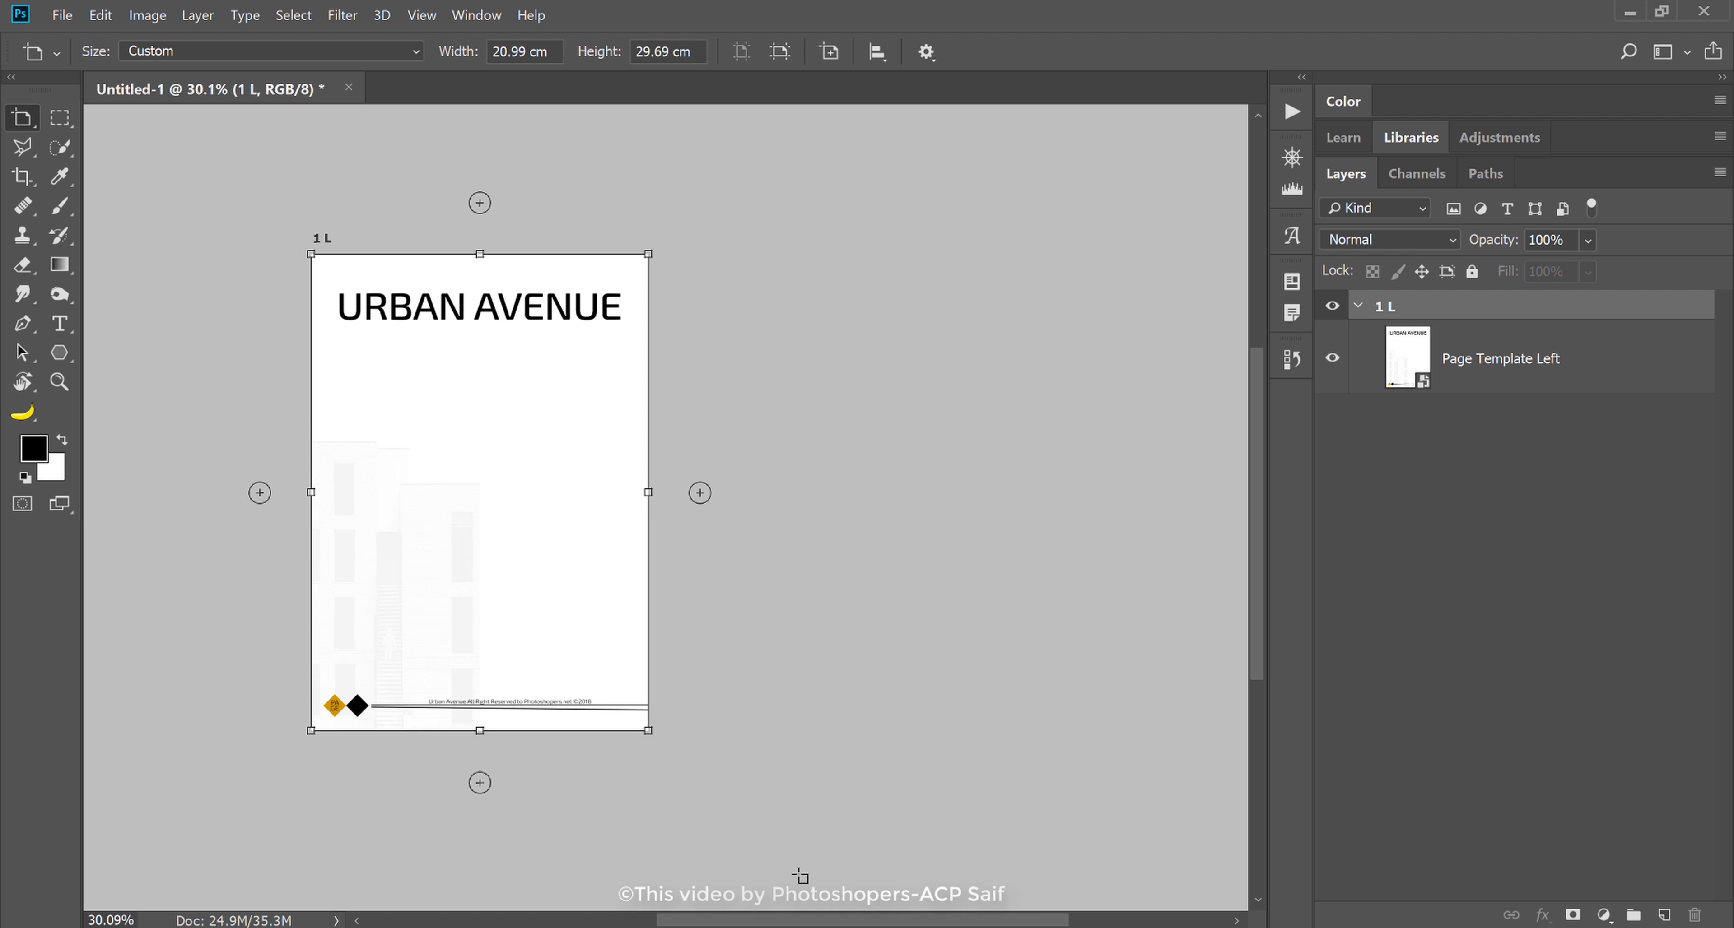
pyautogui.click(699, 493)
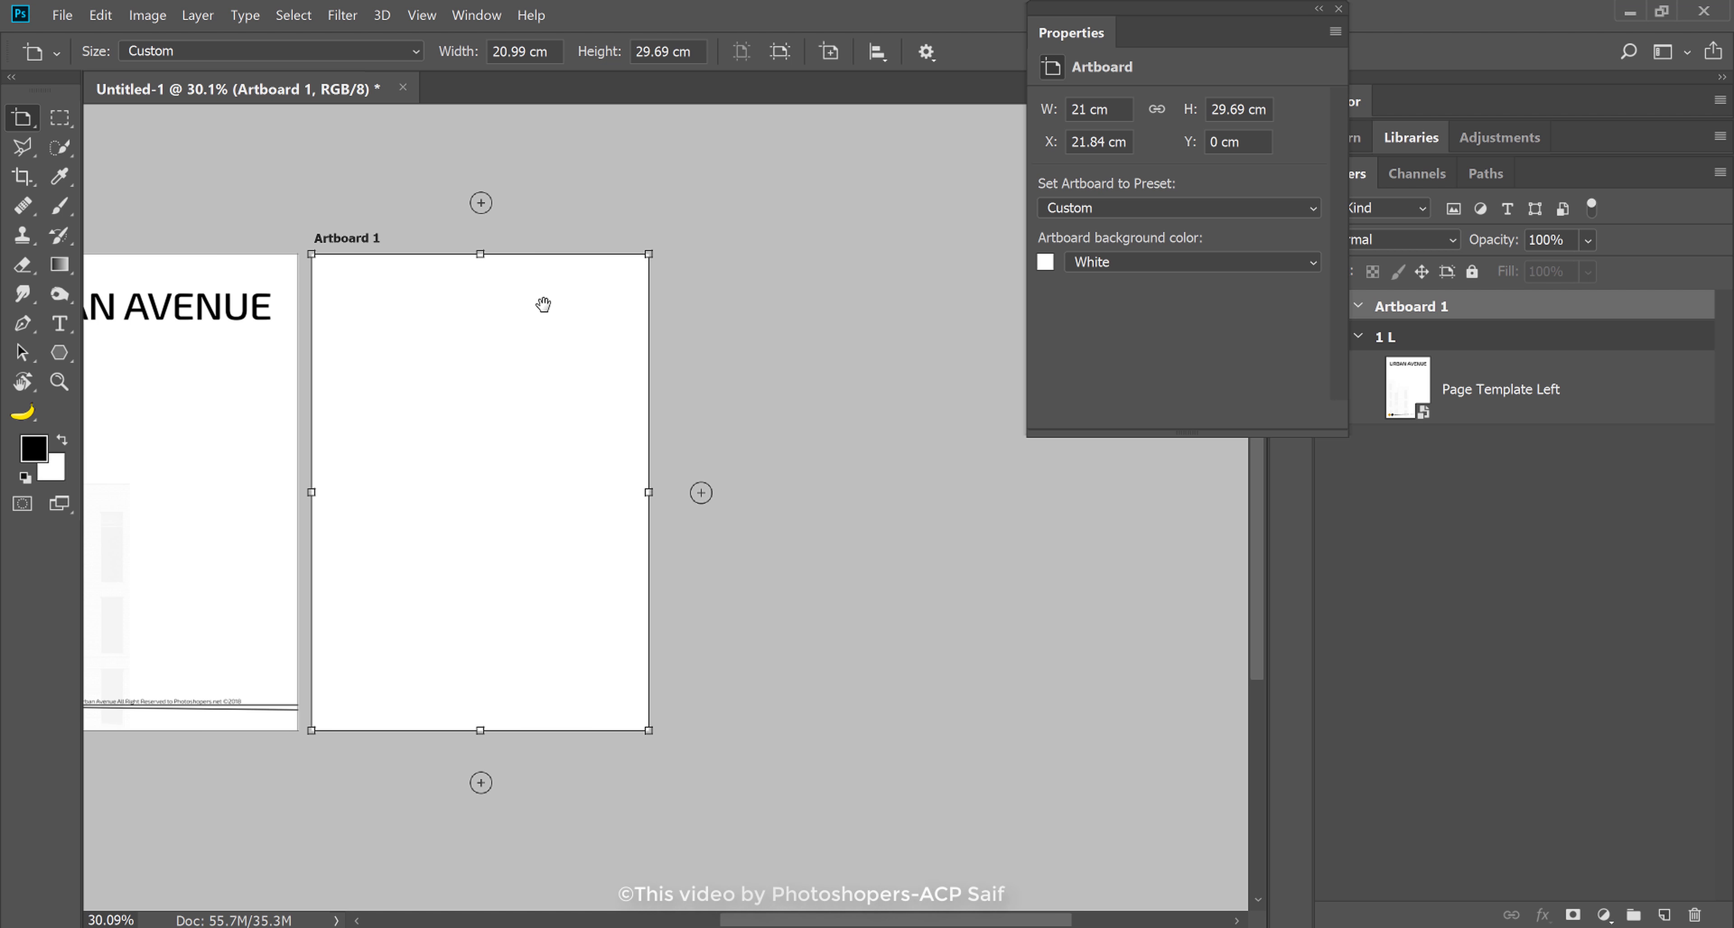
pyautogui.moveTo(542, 303); pyautogui.dragTo(726, 325)
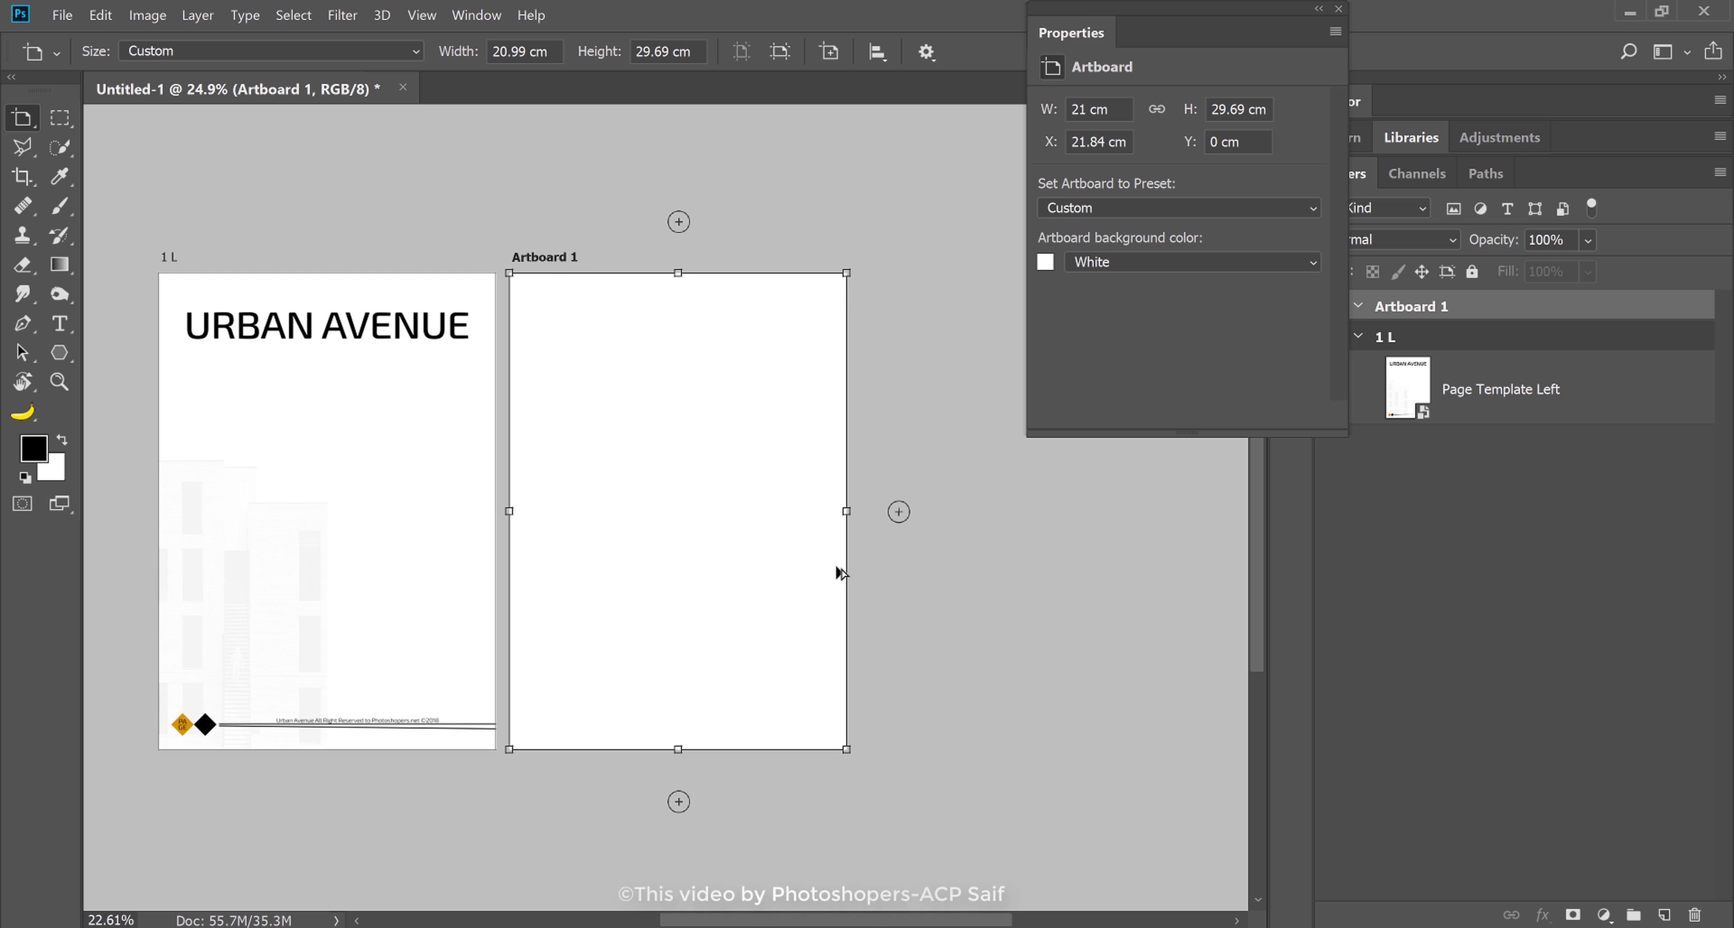
pyautogui.scroll(-3, 836, 572)
pyautogui.moveTo(785, 598); pyautogui.dragTo(734, 471)
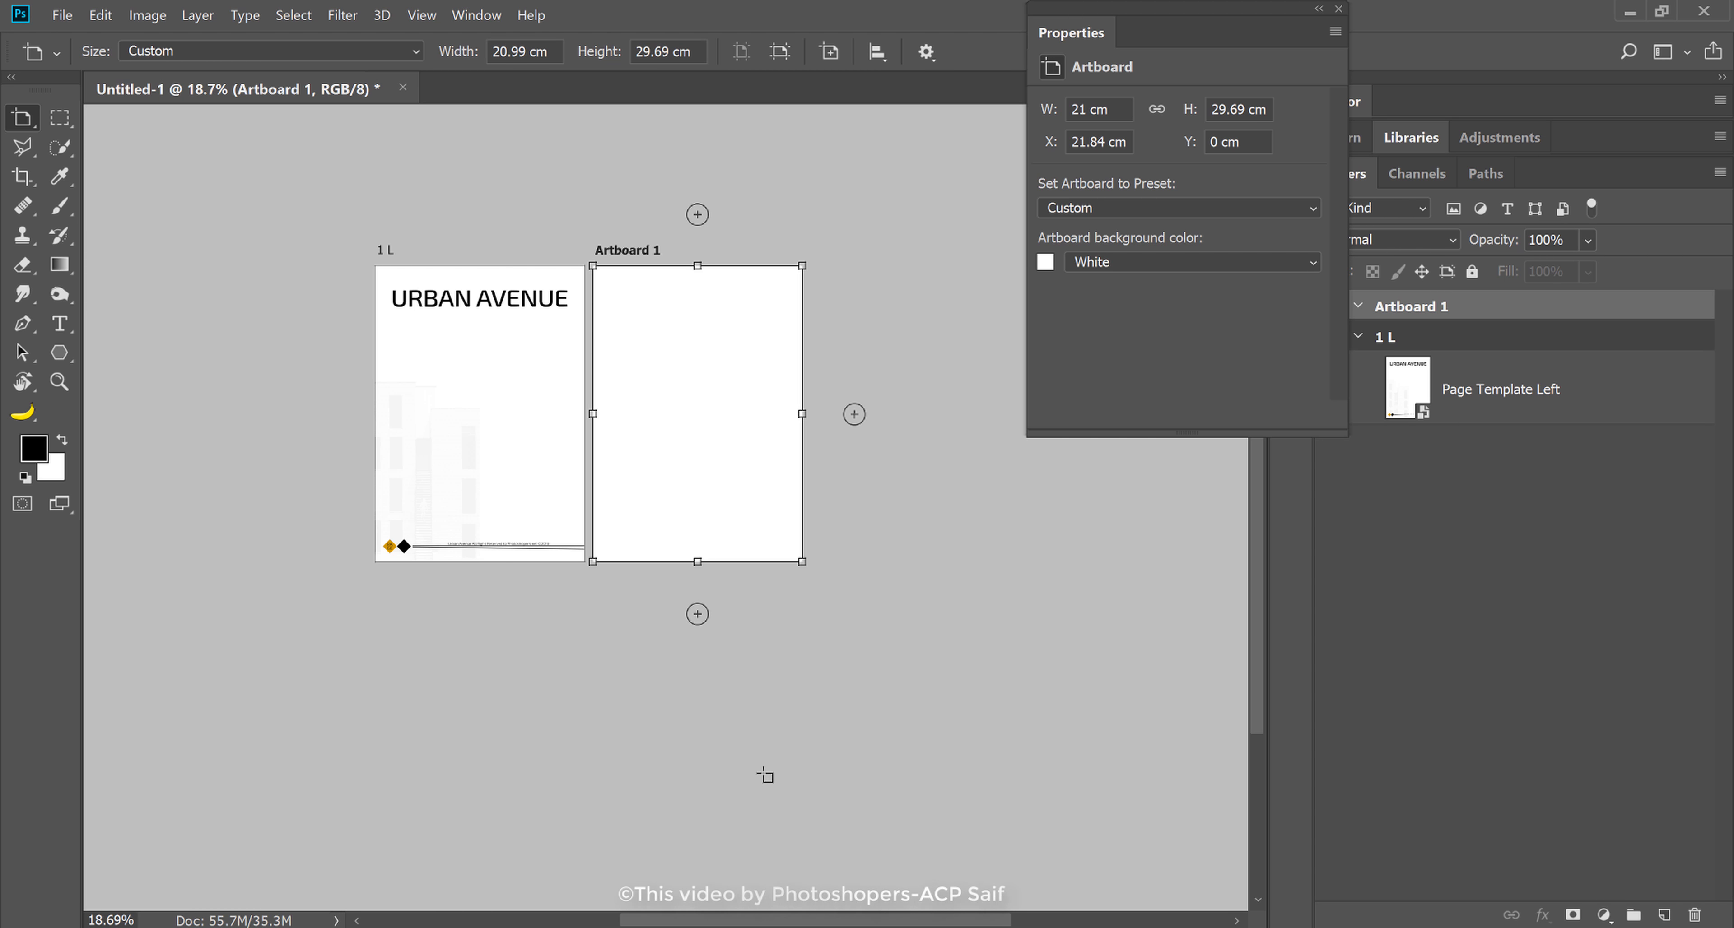
pyautogui.press('v')
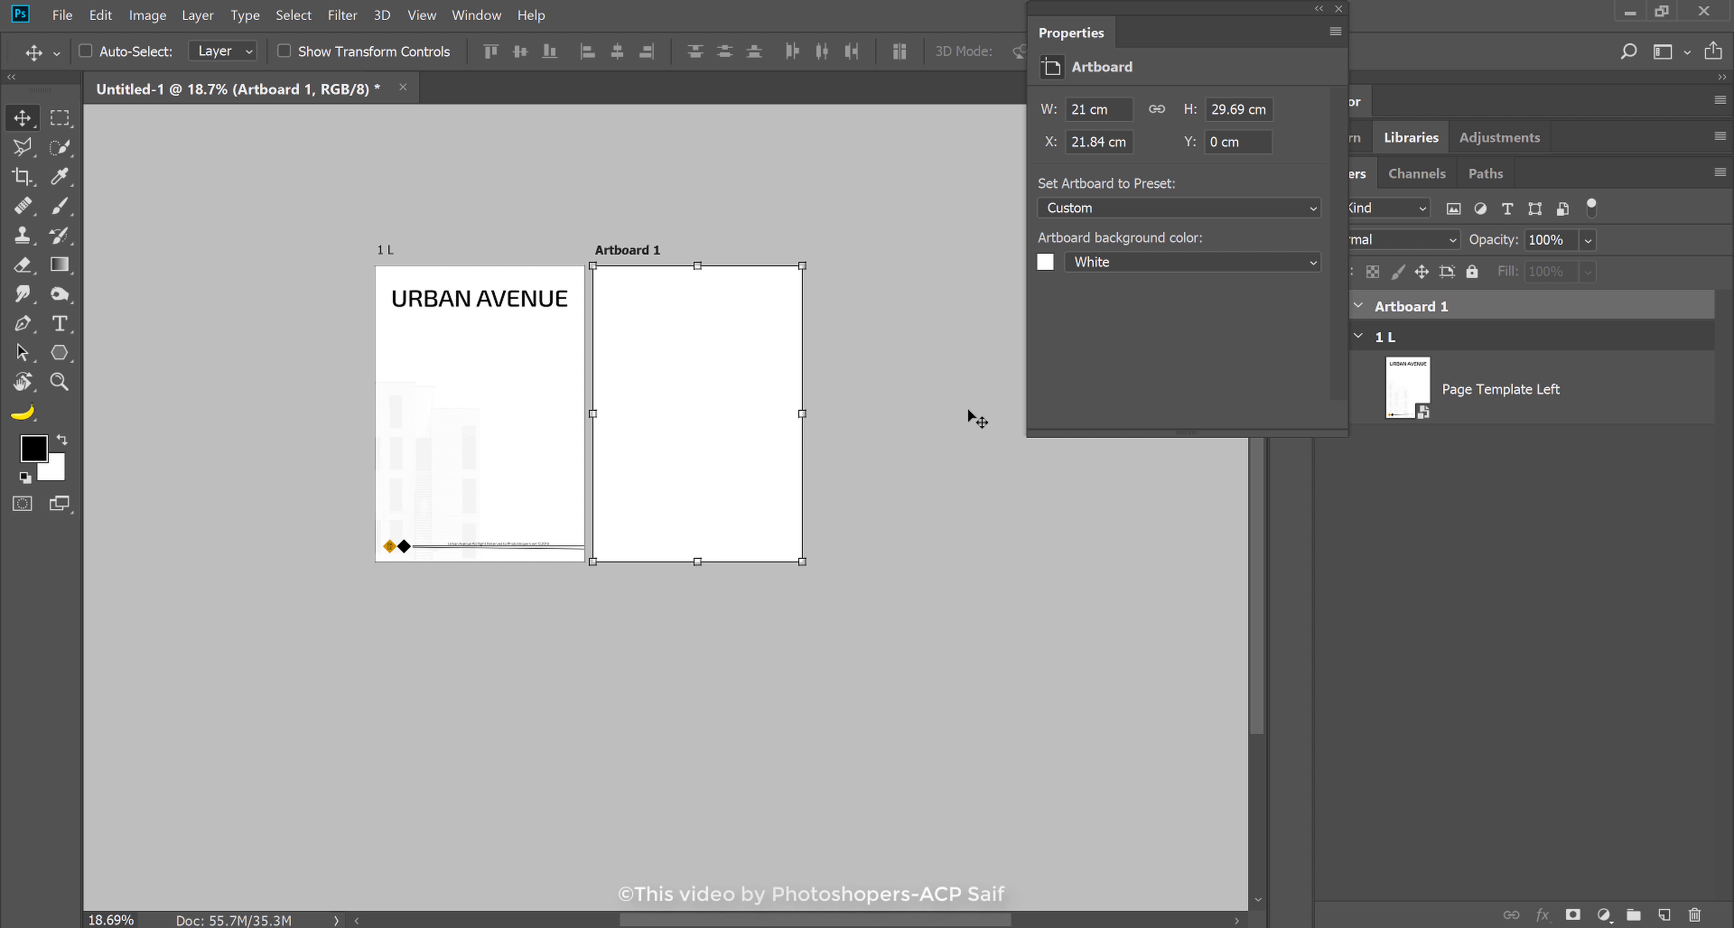
pyautogui.press('ctrl')
pyautogui.press('Delete')
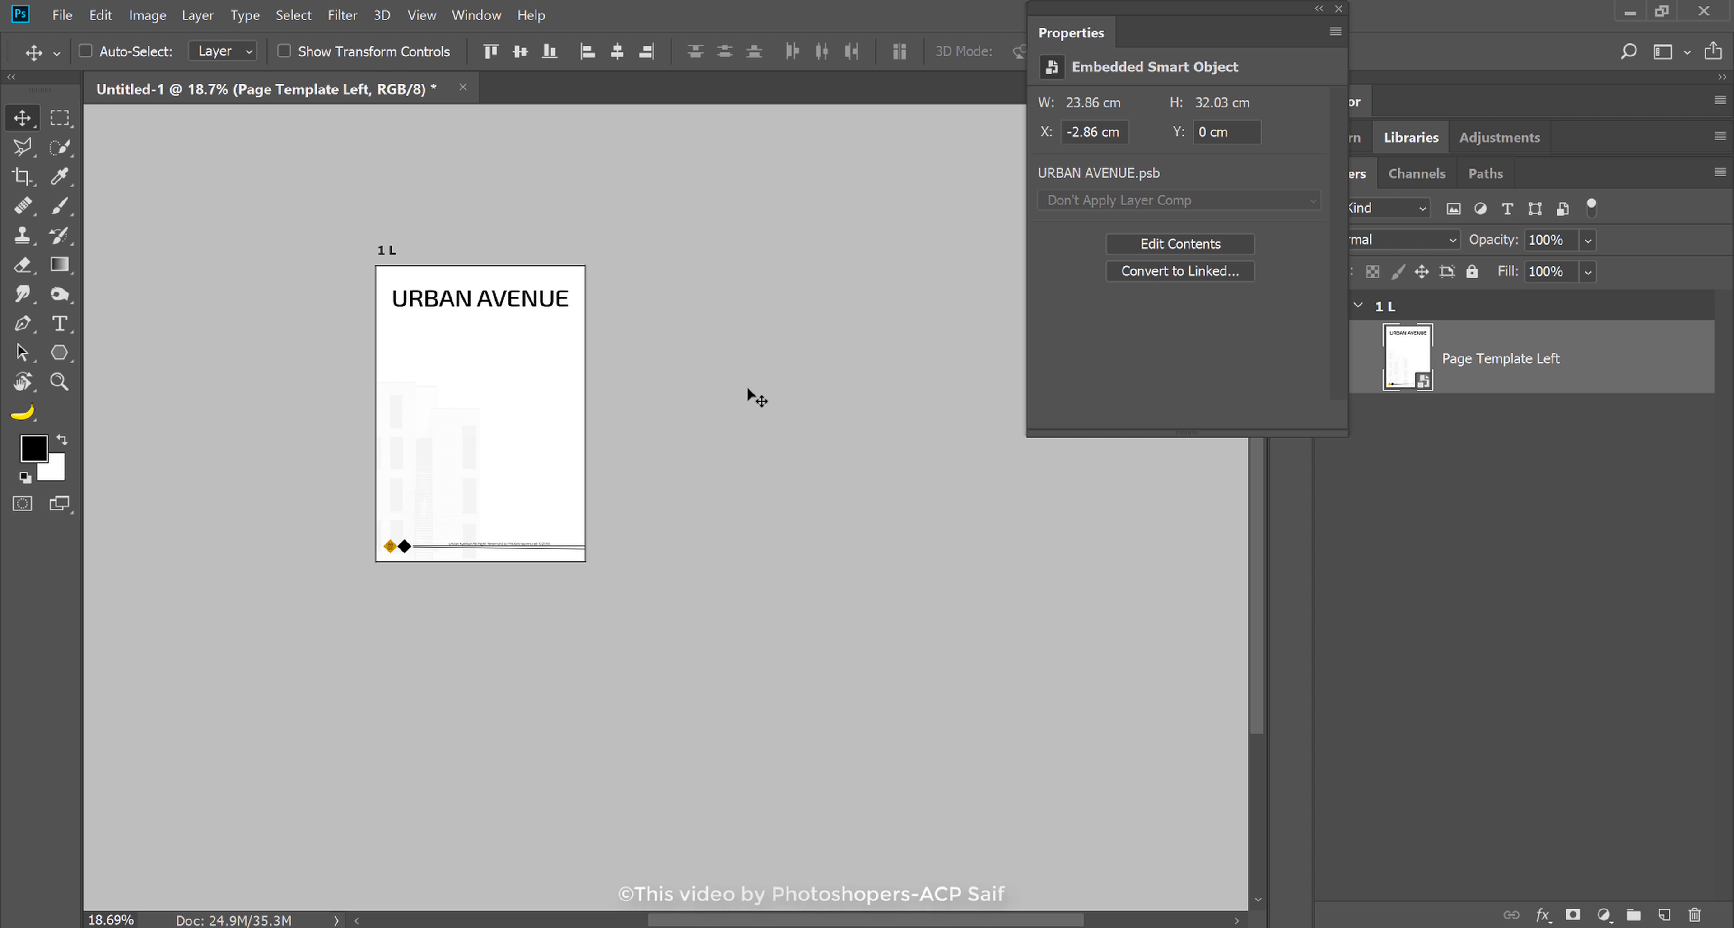
# - Alt-drag the 1 L artboard right to duplicate it and select the copy's template layer
pyautogui.click(1338, 8)
pyautogui.hotkey('shift', 'v')
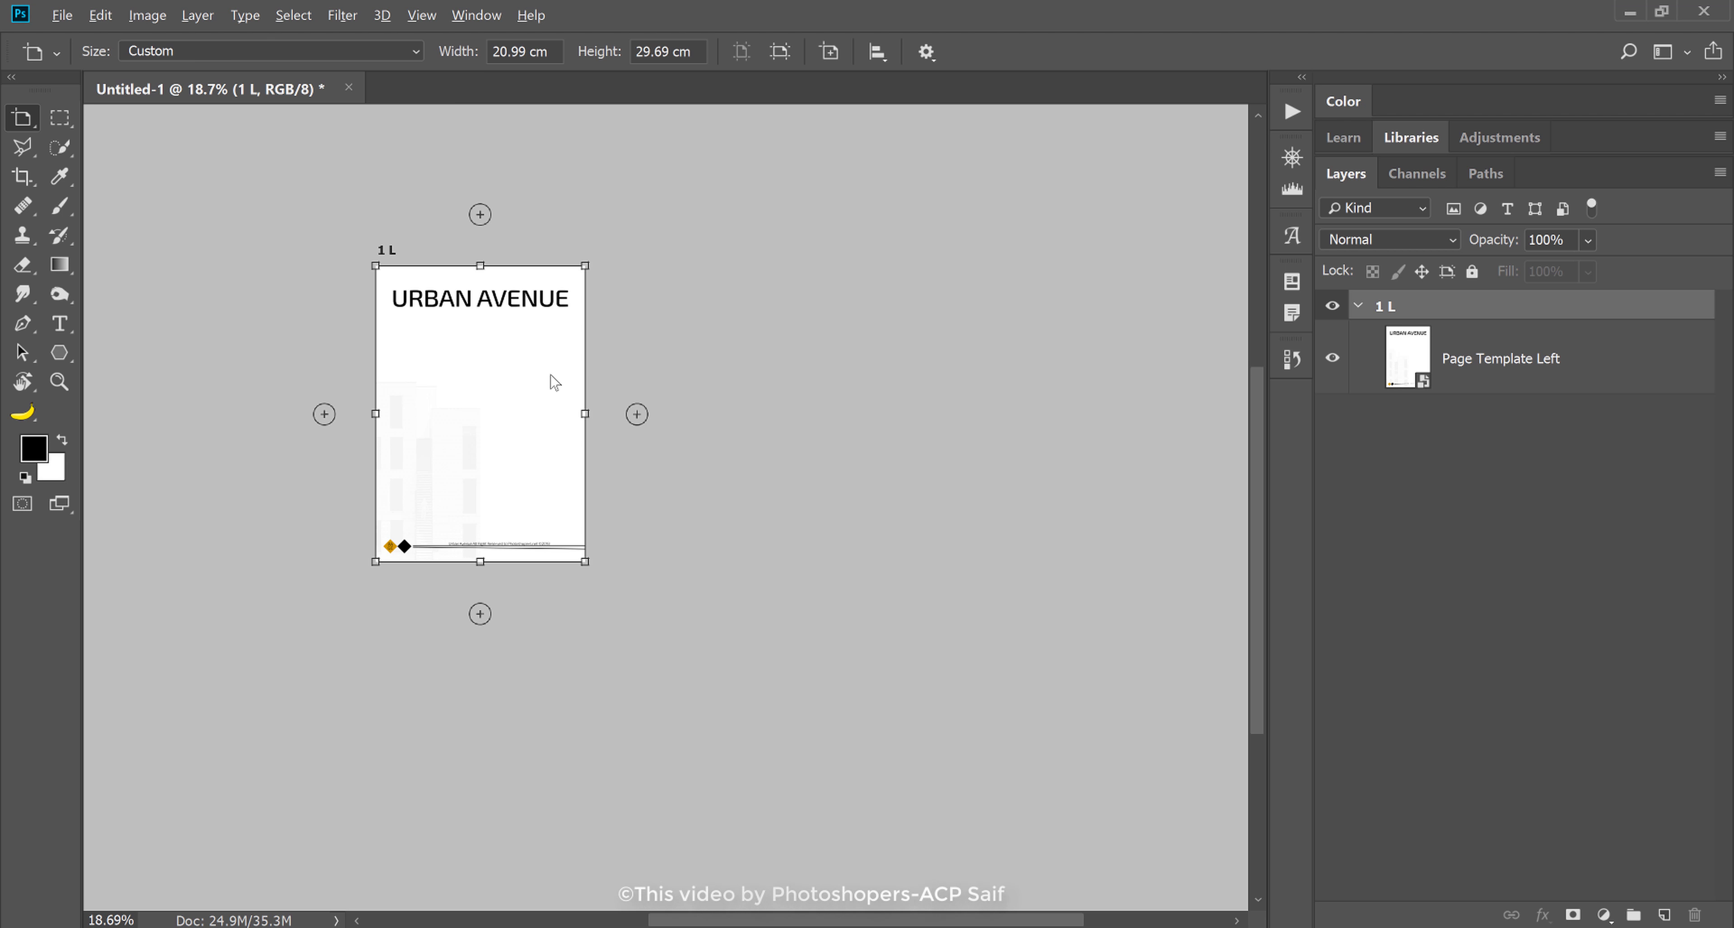
pyautogui.moveTo(554, 382); pyautogui.dragTo(779, 380)
pyautogui.scroll(1, 862, 289)
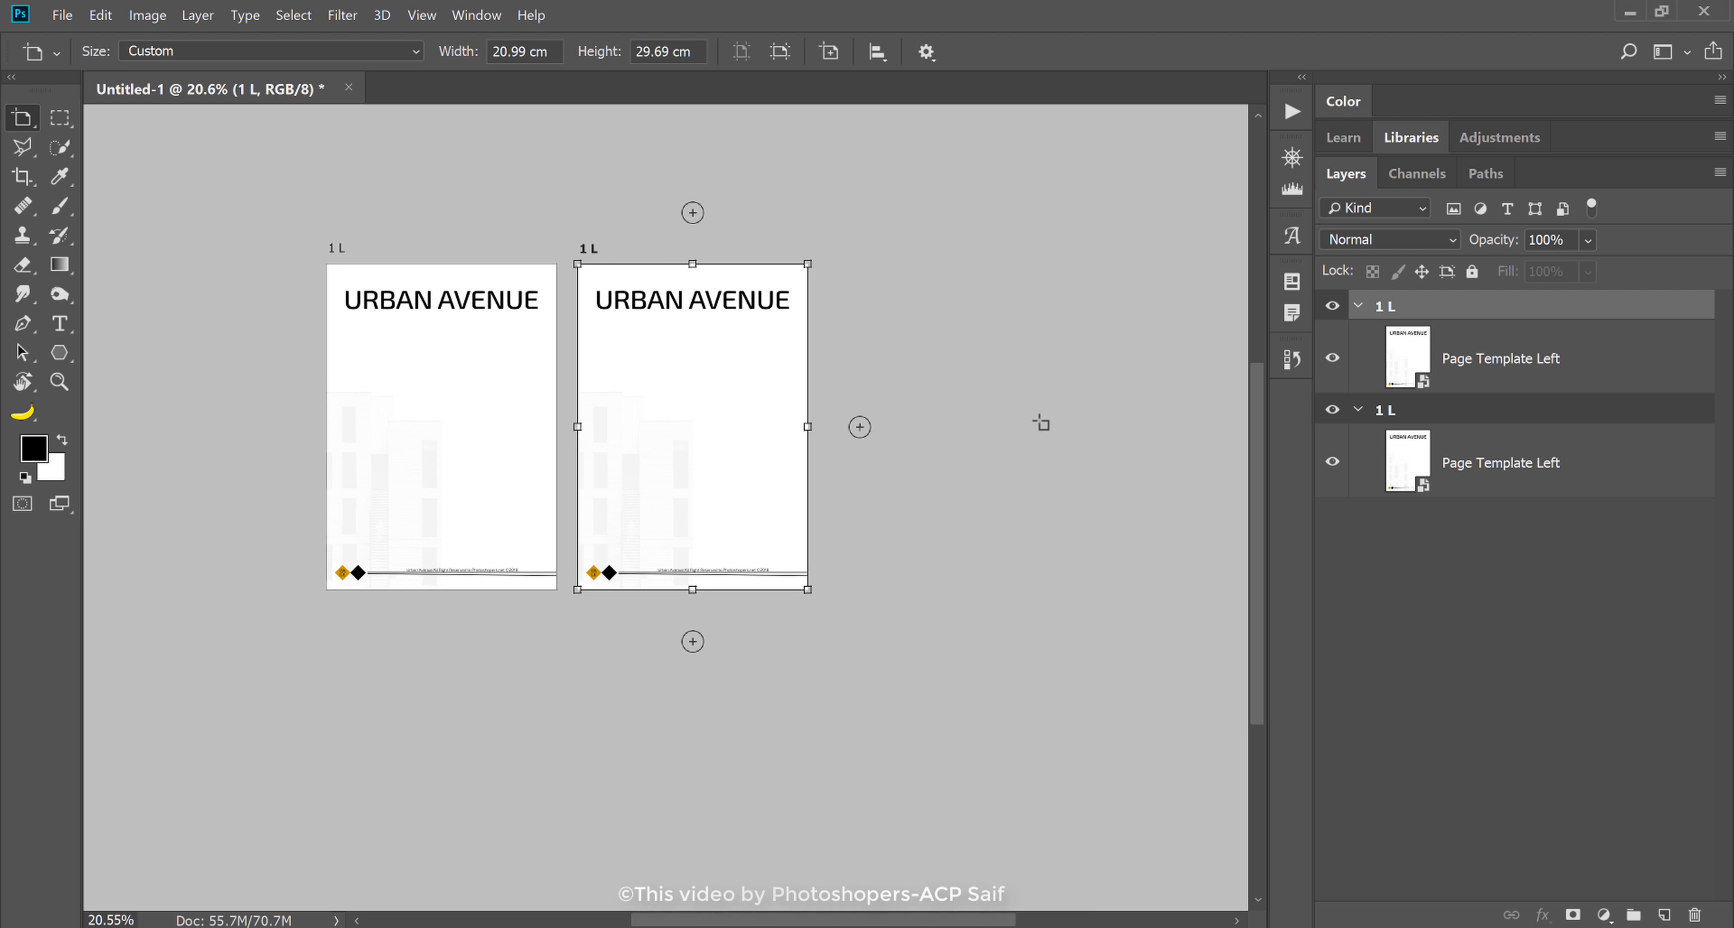
pyautogui.scroll(2, 430, 253)
pyautogui.scroll(2, 431, 253)
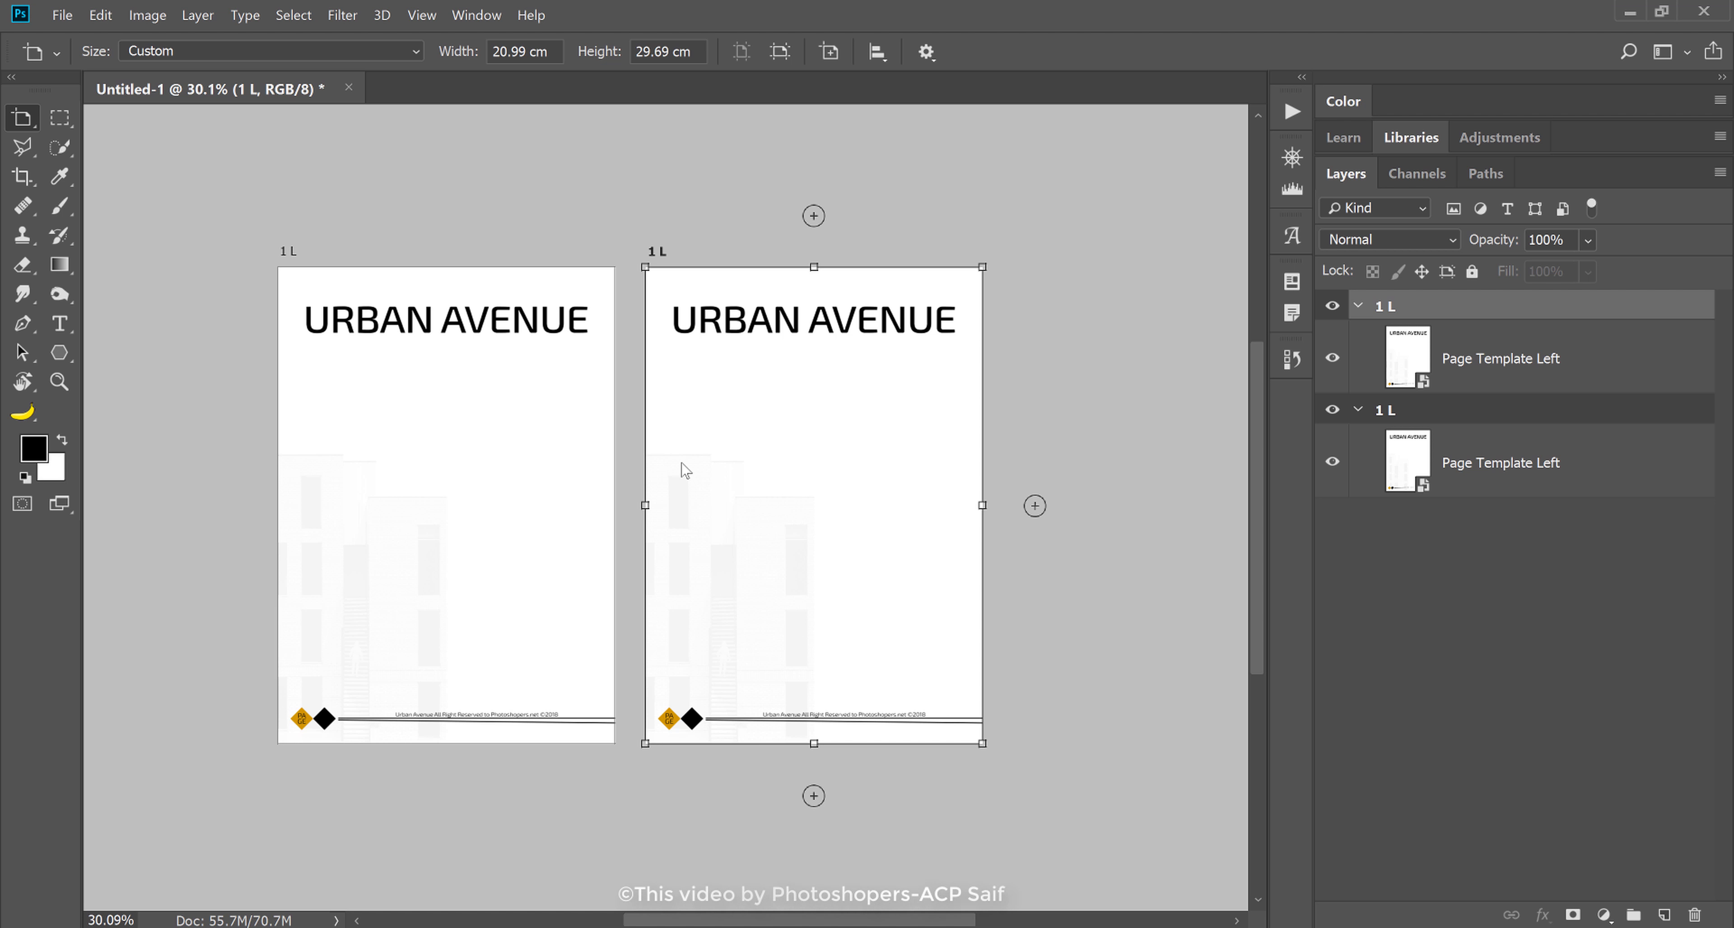
pyautogui.scroll(2, 683, 469)
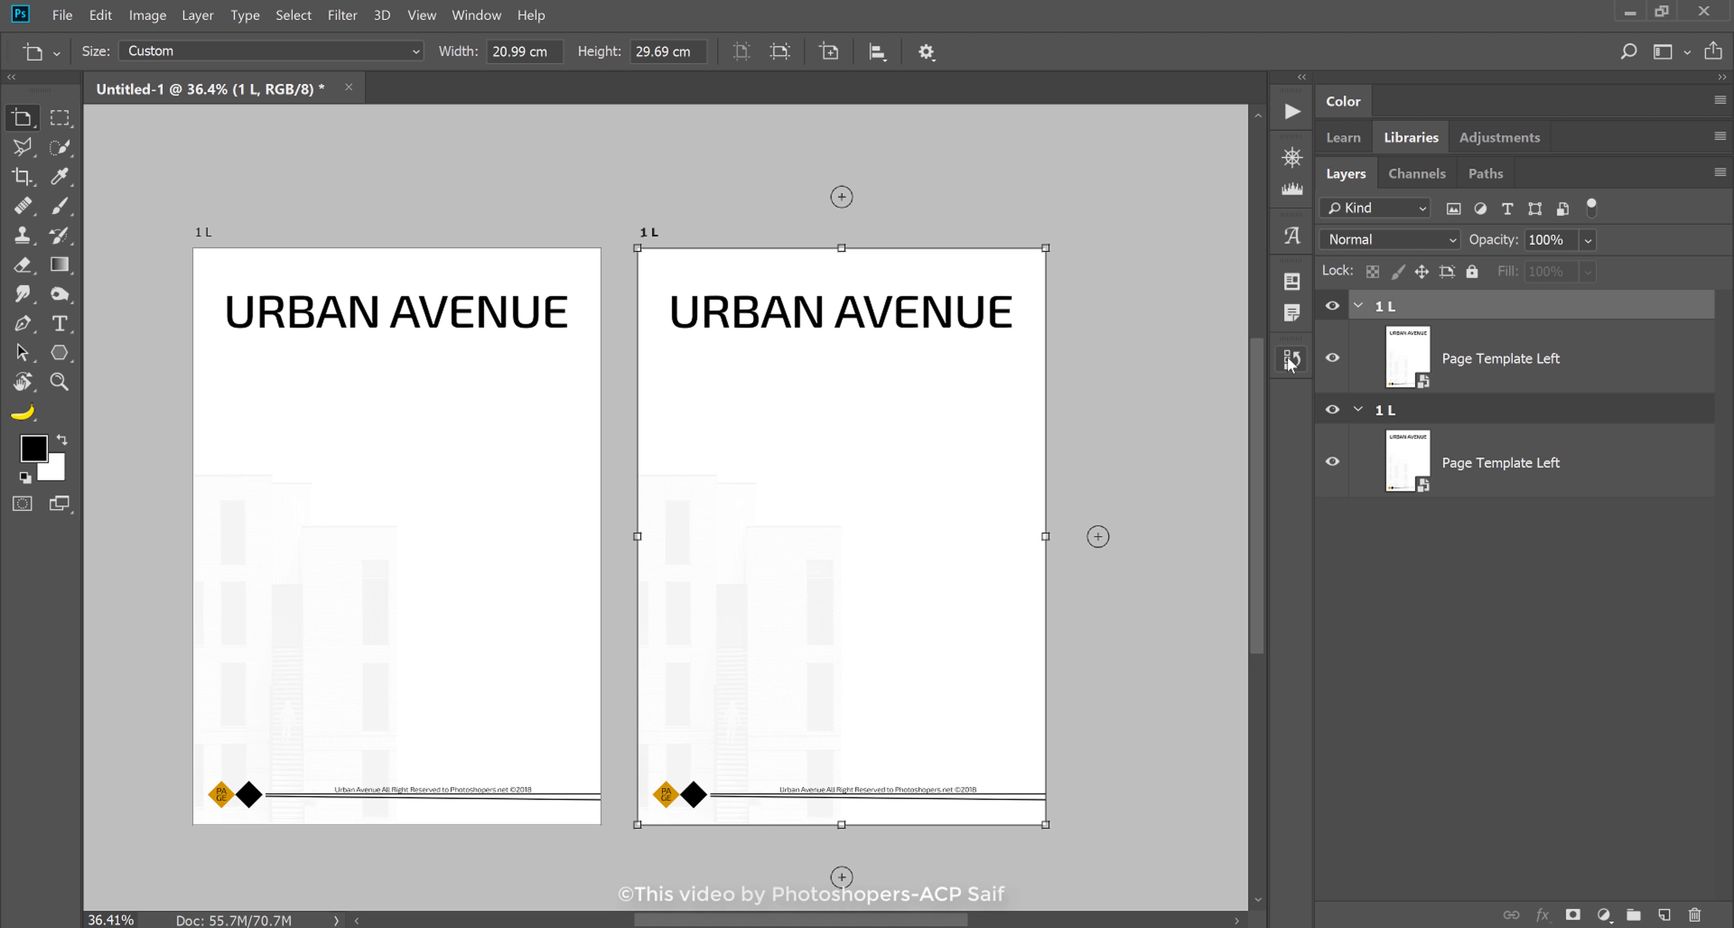
pyautogui.click(1420, 364)
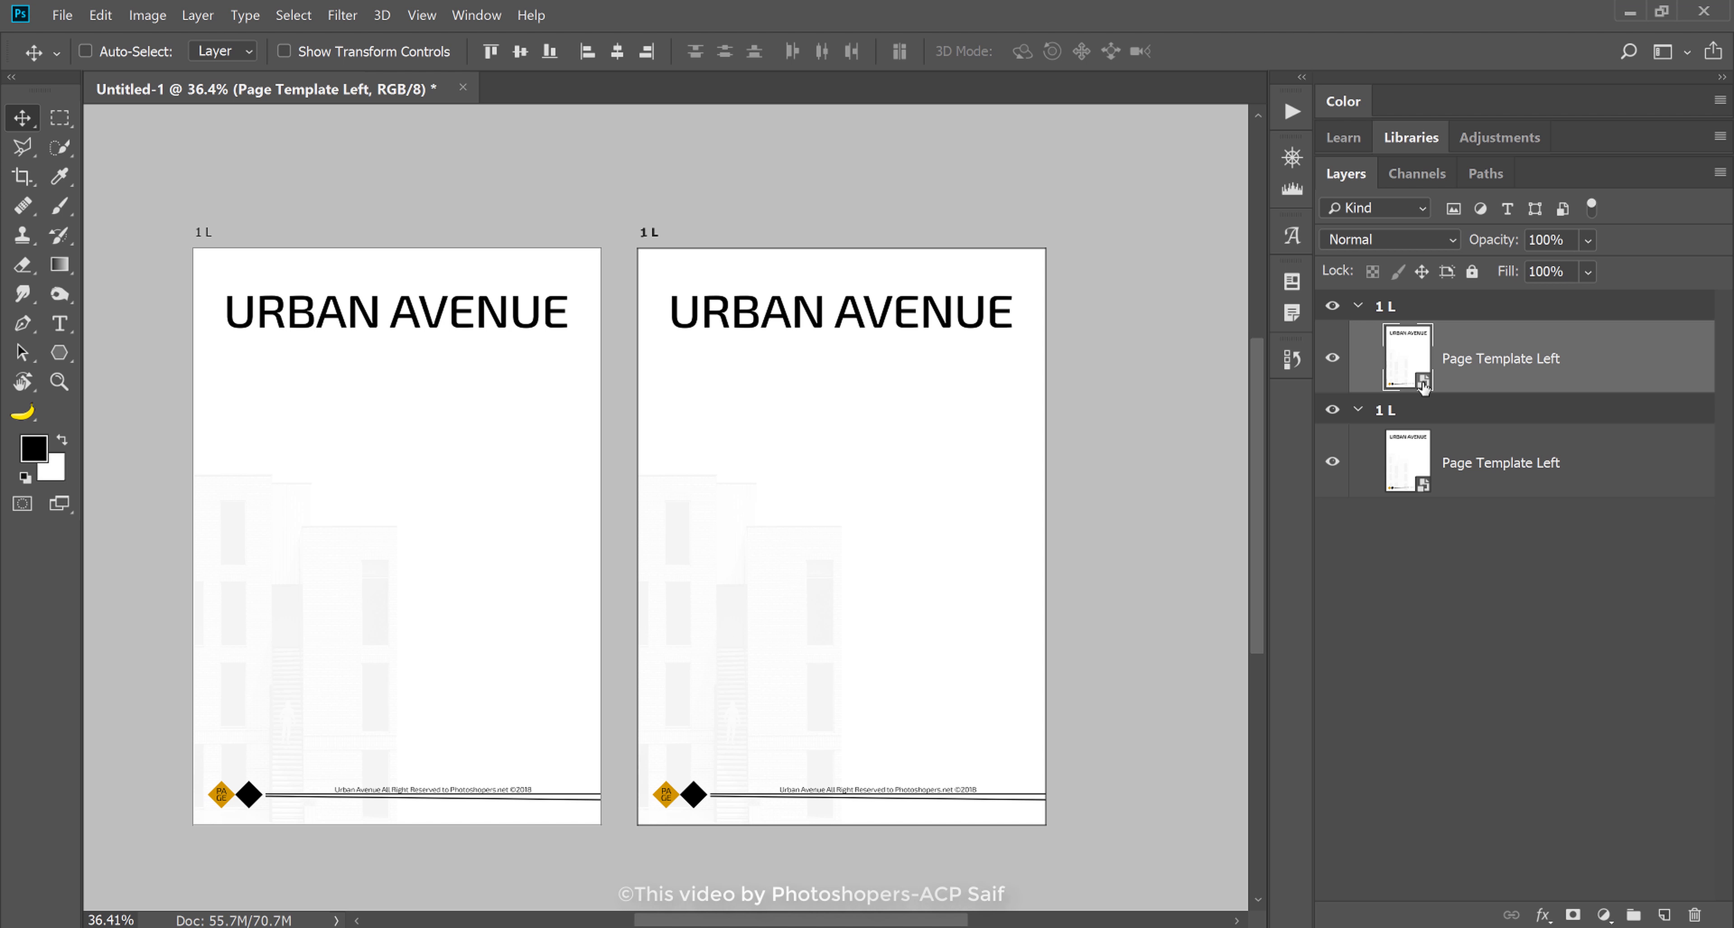
# - Inside the template smart object, colour URBAN orange #d39500 sampled from the yellow diamond
pyautogui.doubleClick(1422, 385)
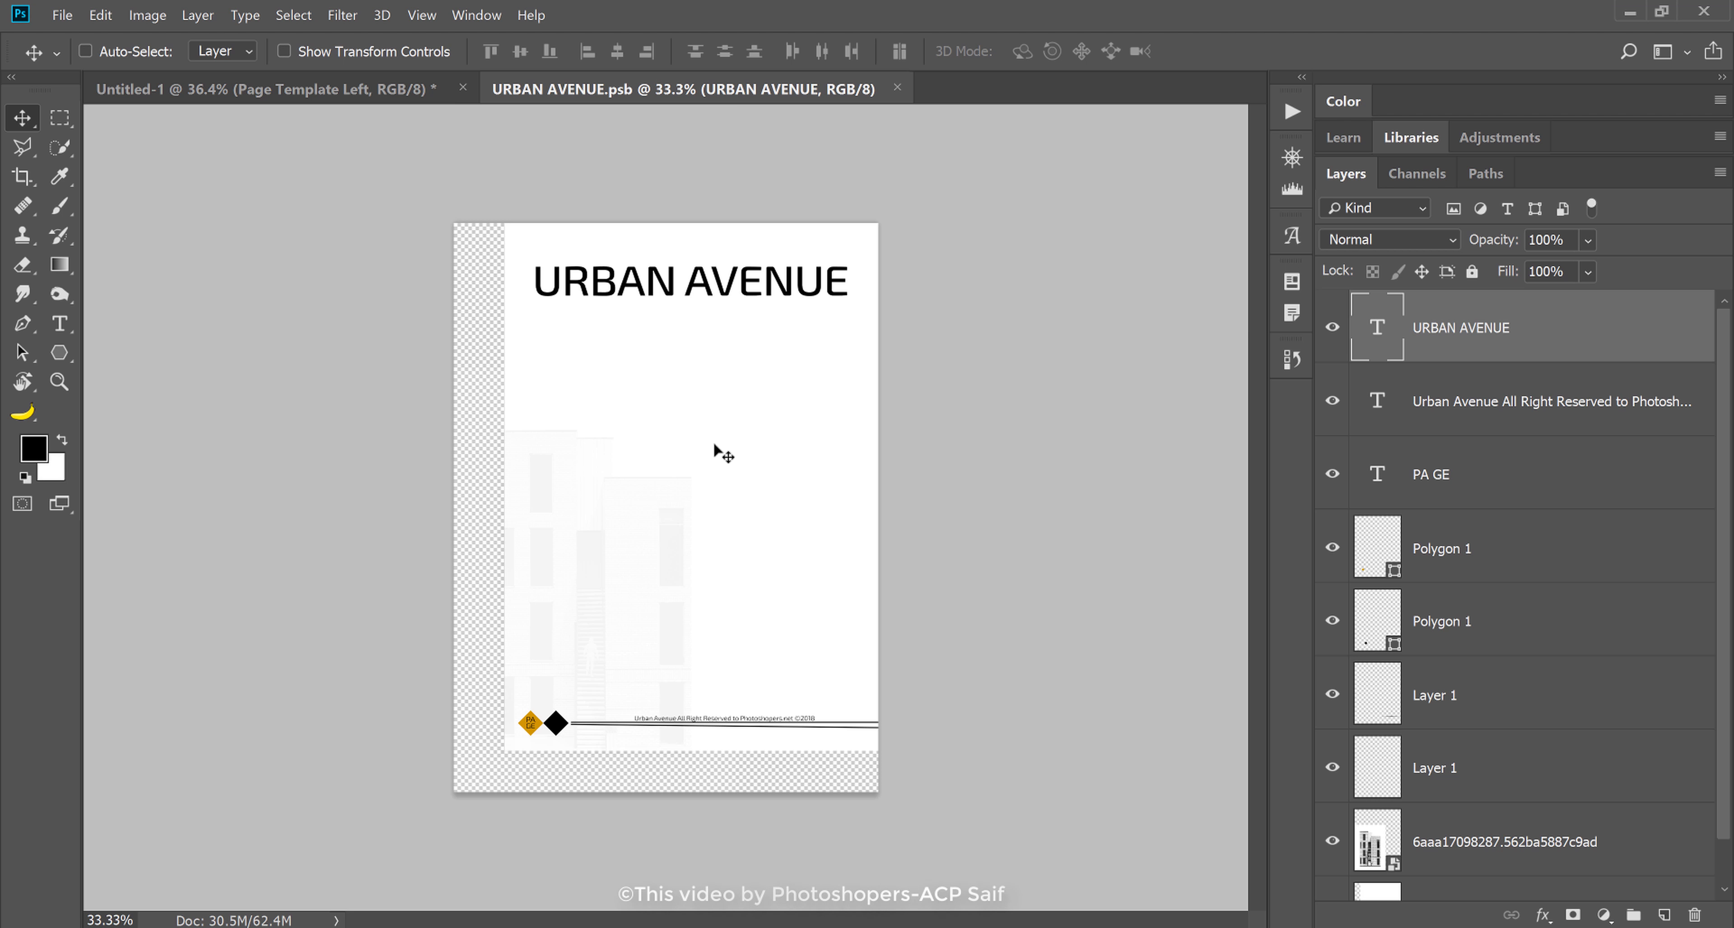
pyautogui.scroll(1, 844, 283)
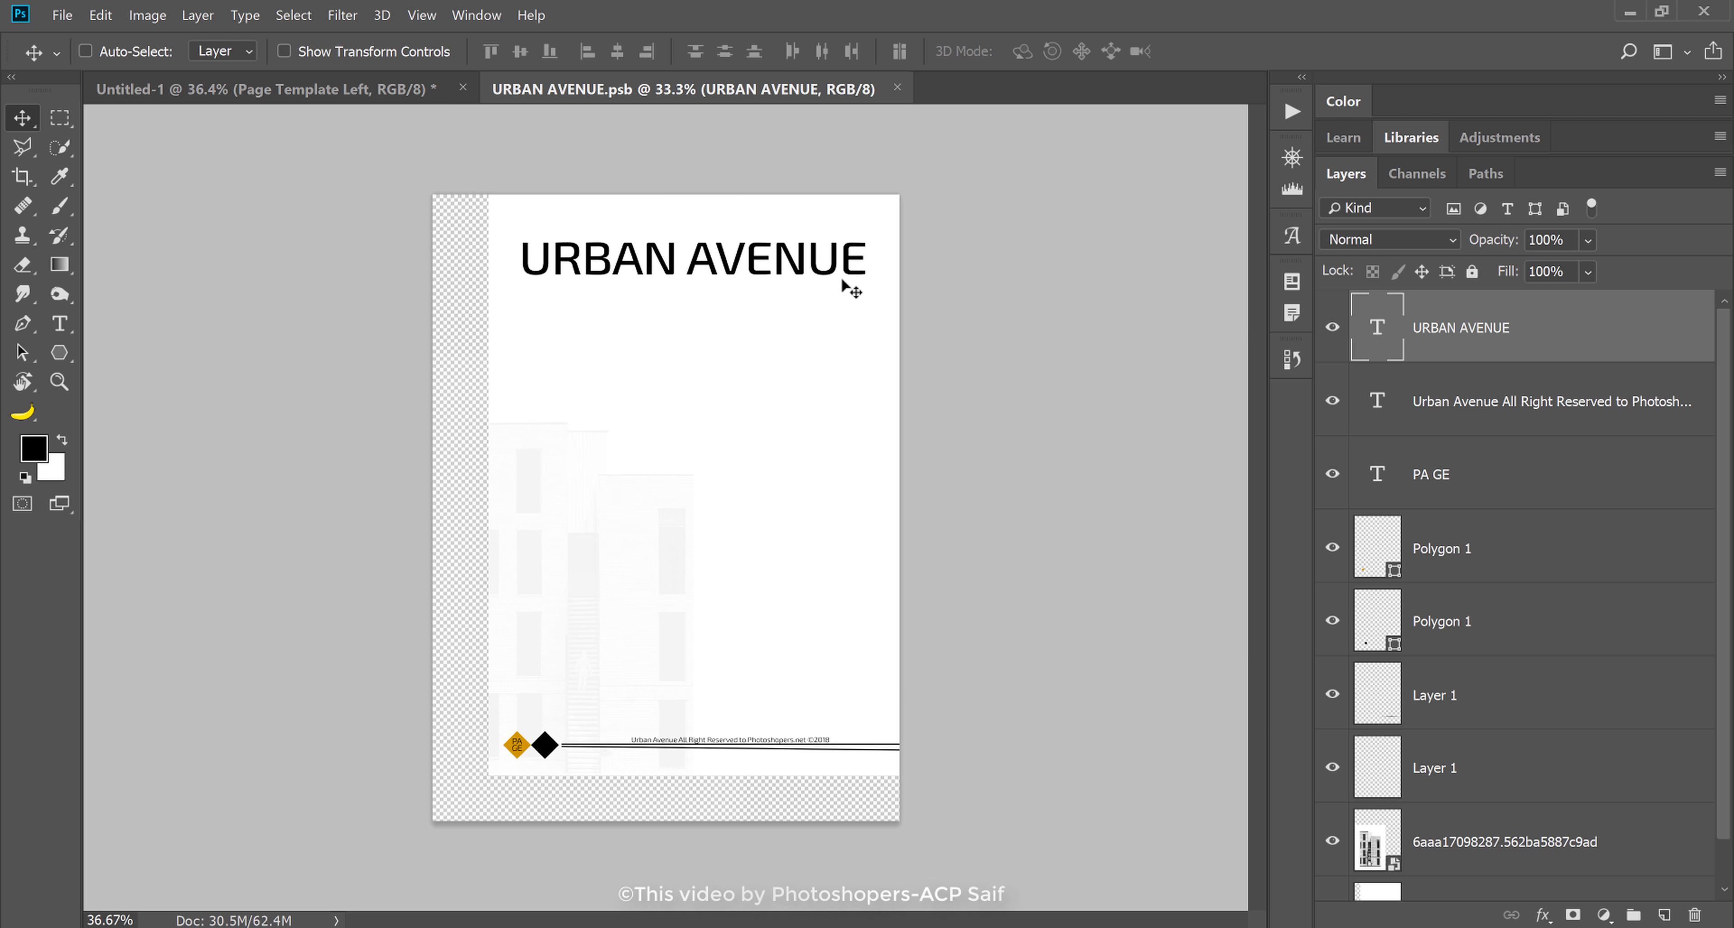
pyautogui.scroll(1, 735, 263)
pyautogui.press('t')
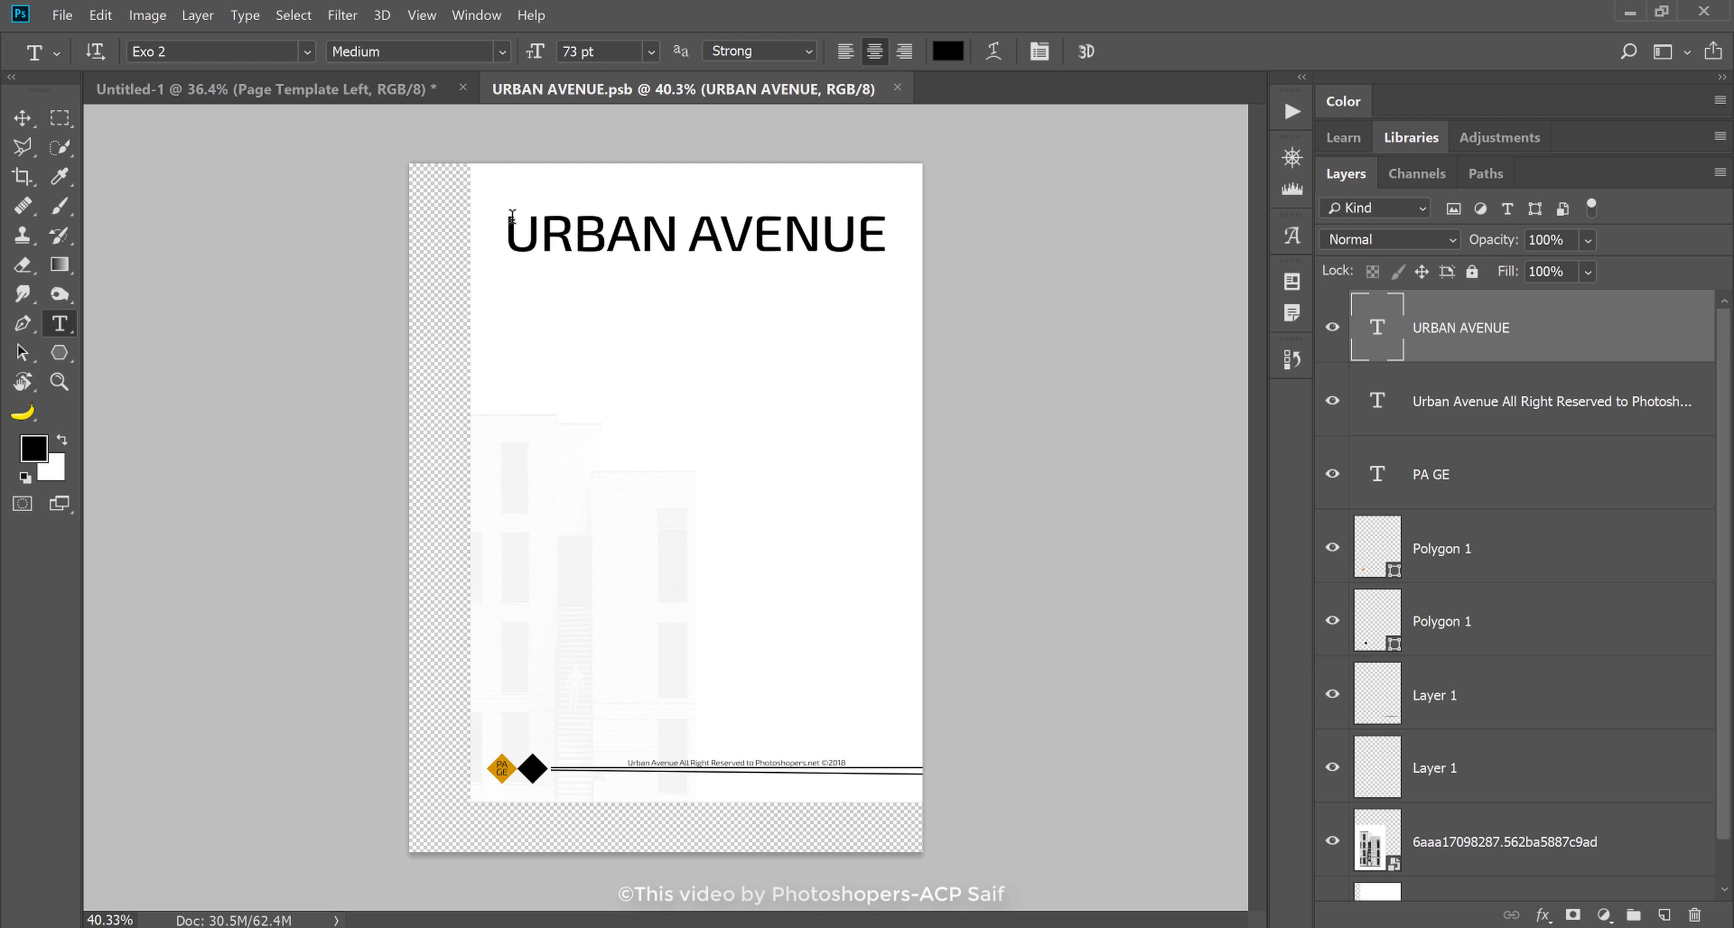
pyautogui.moveTo(511, 217); pyautogui.dragTo(676, 236)
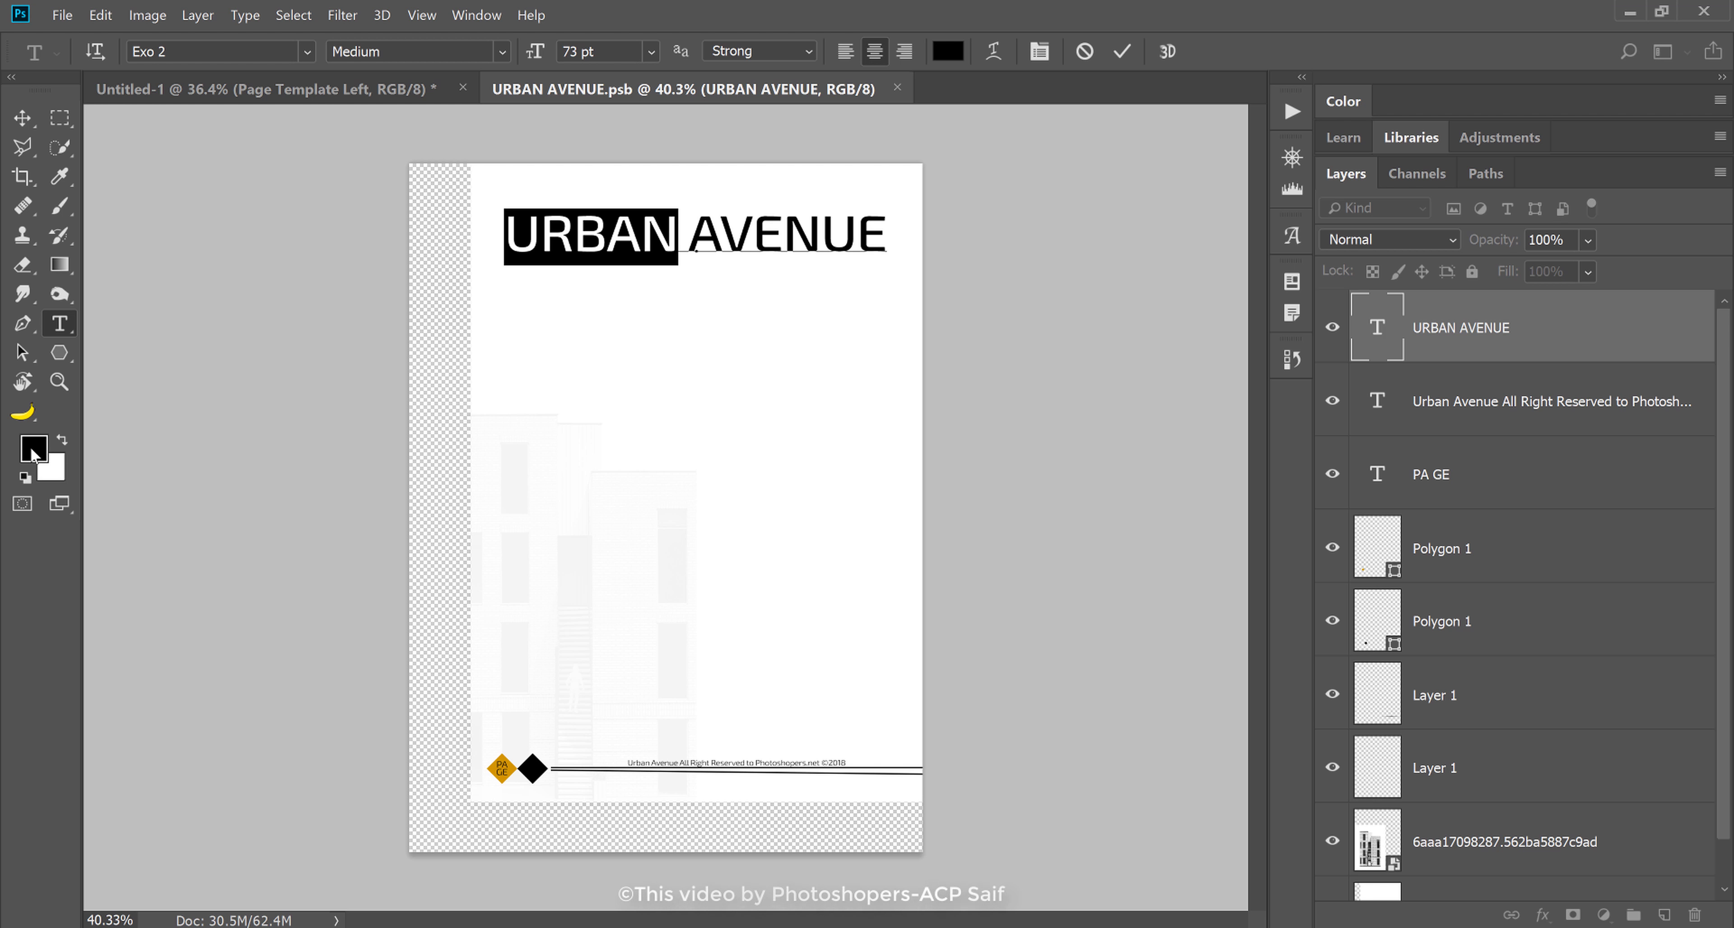
pyautogui.click(34, 454)
pyautogui.click(506, 762)
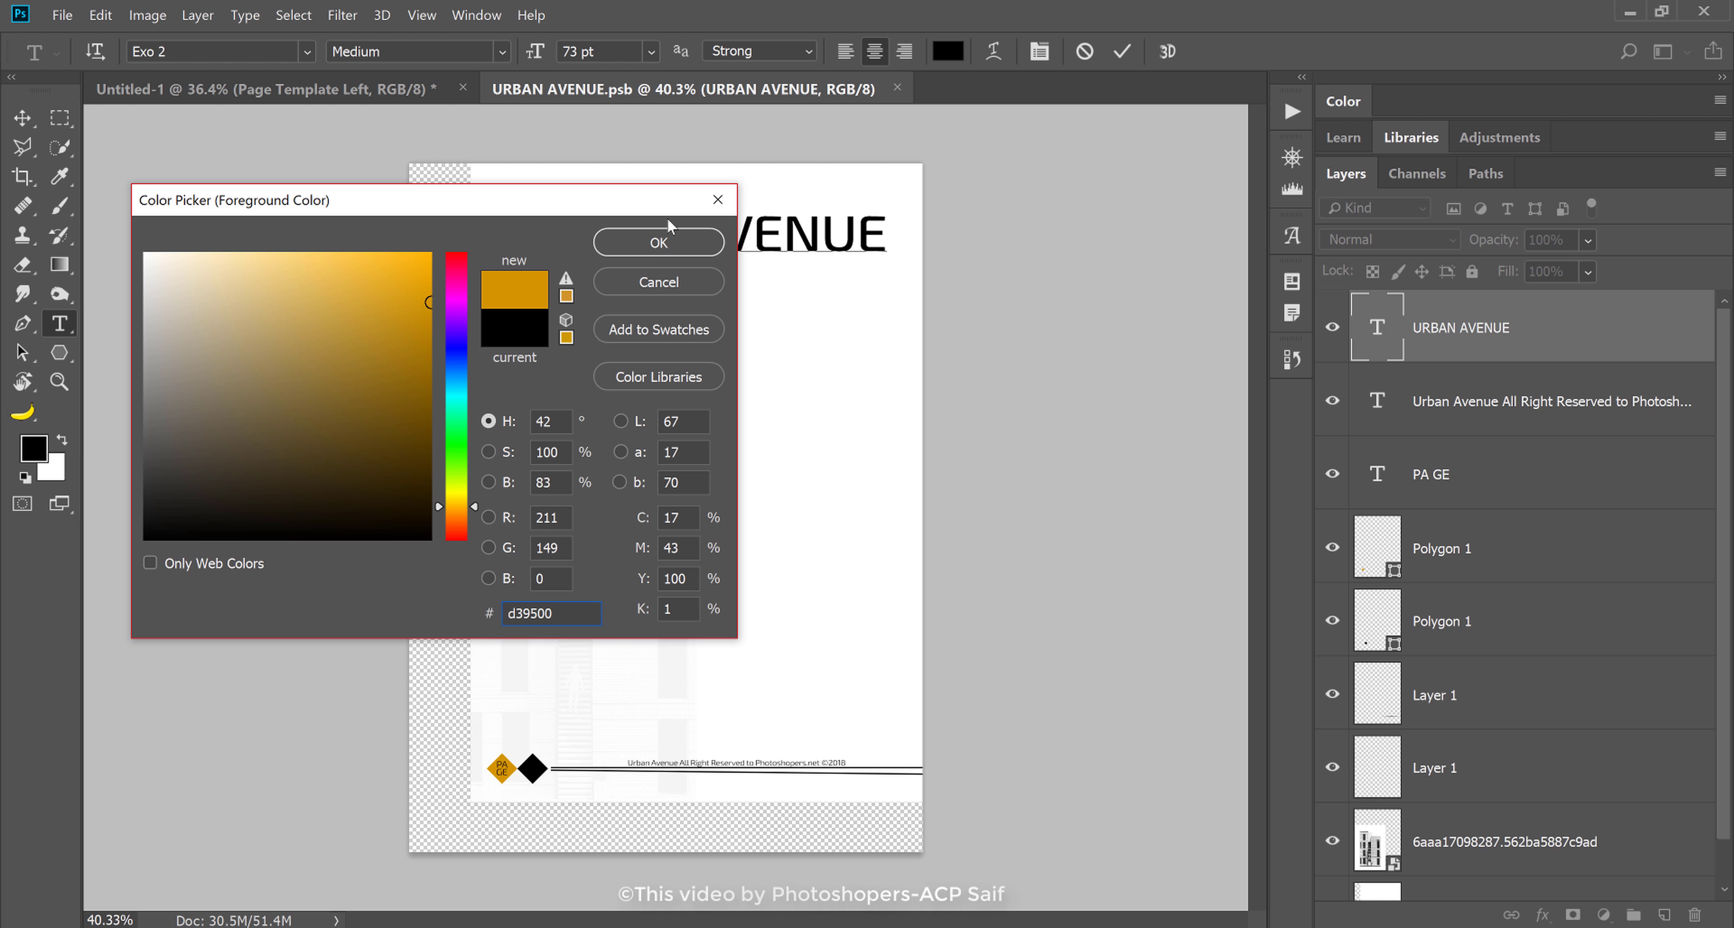
pyautogui.click(658, 242)
pyautogui.hotkey('ctrl', 'h')
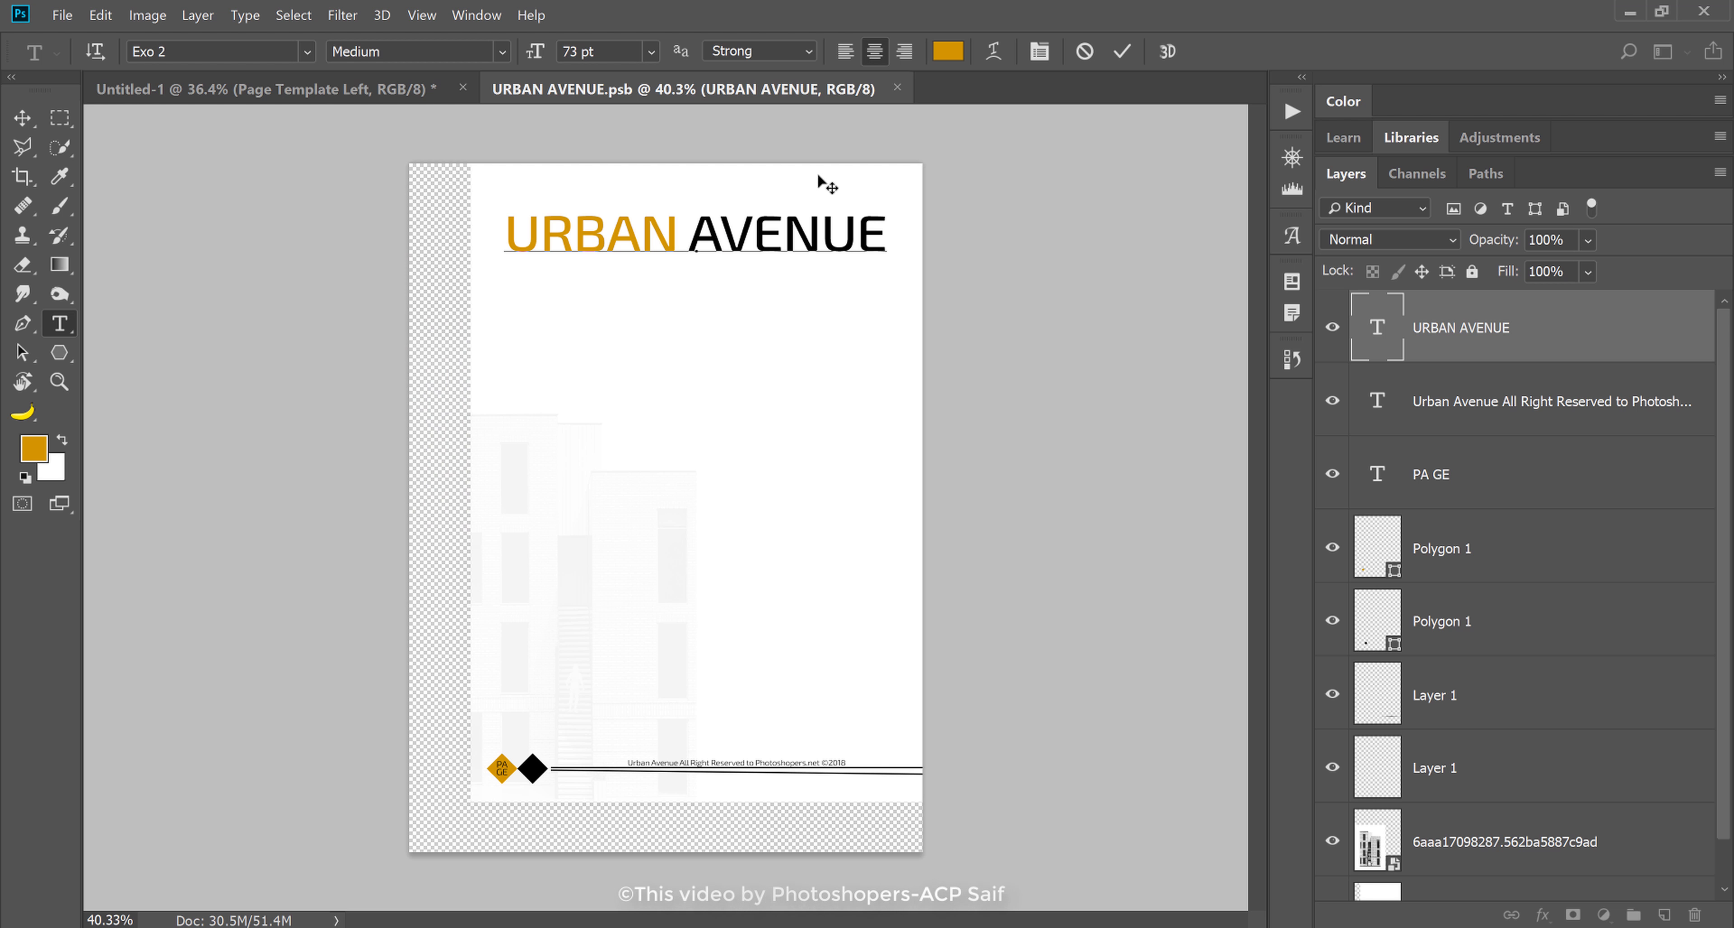
pyautogui.hotkey('ctrl', 'Return')
pyautogui.press('v')
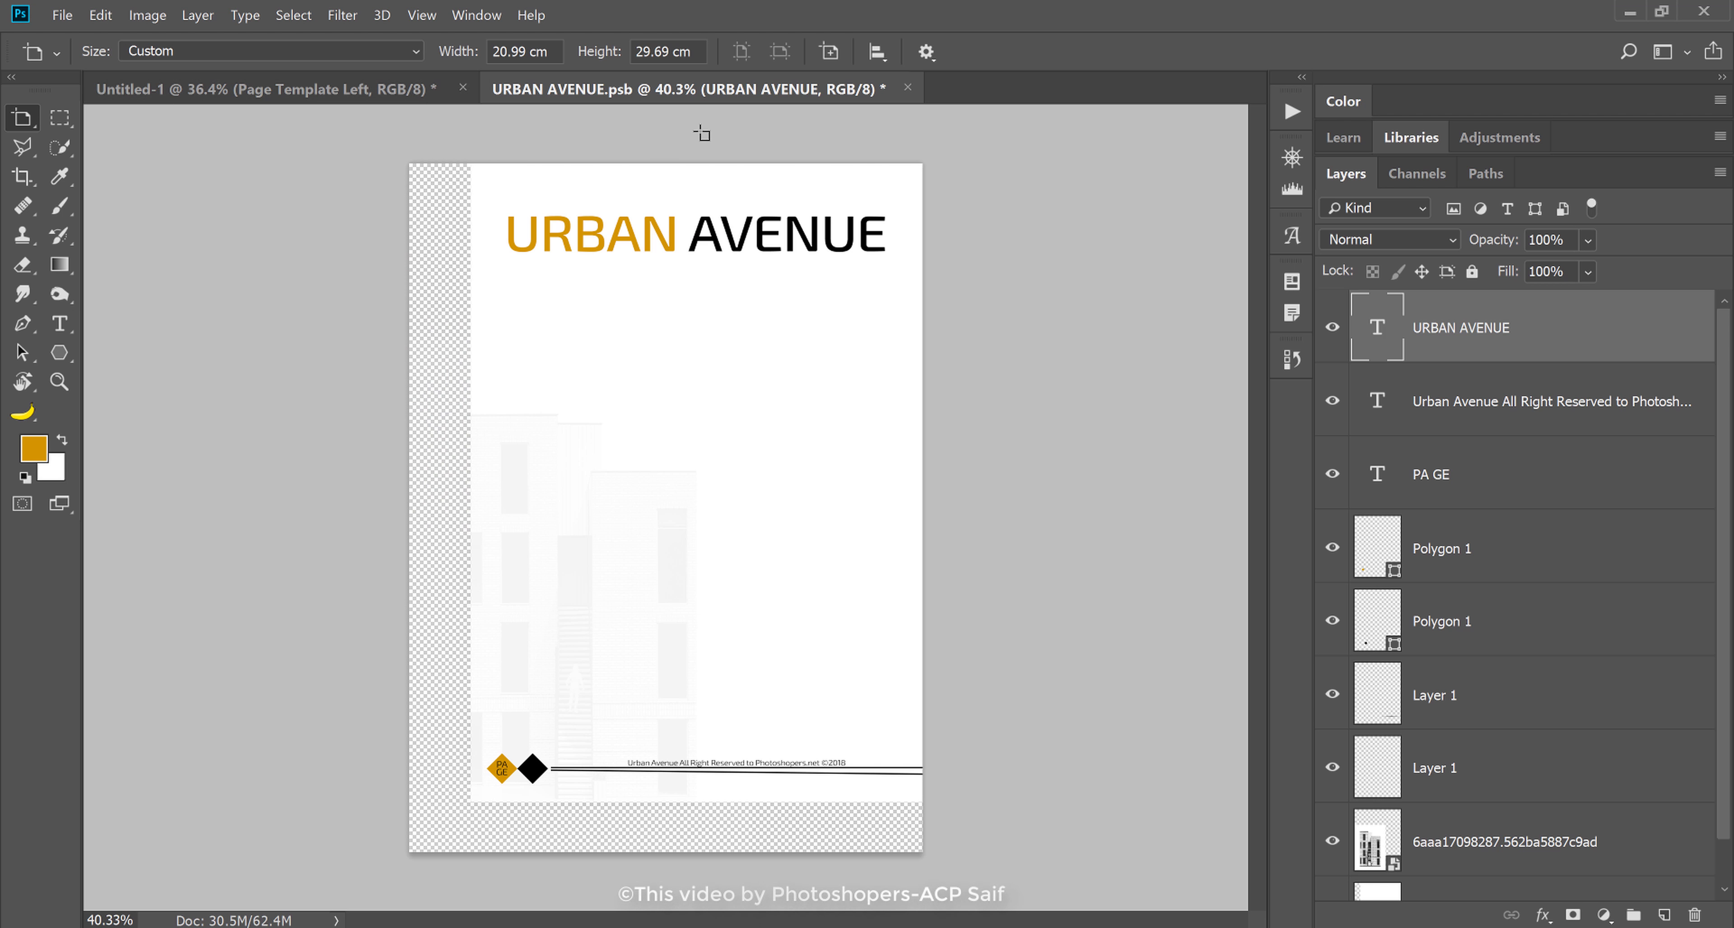
# - Save URBAN AVENUE.psb, check both pages show orange URBAN, and close the .psb
pyautogui.hotkey('ctrl', 's')
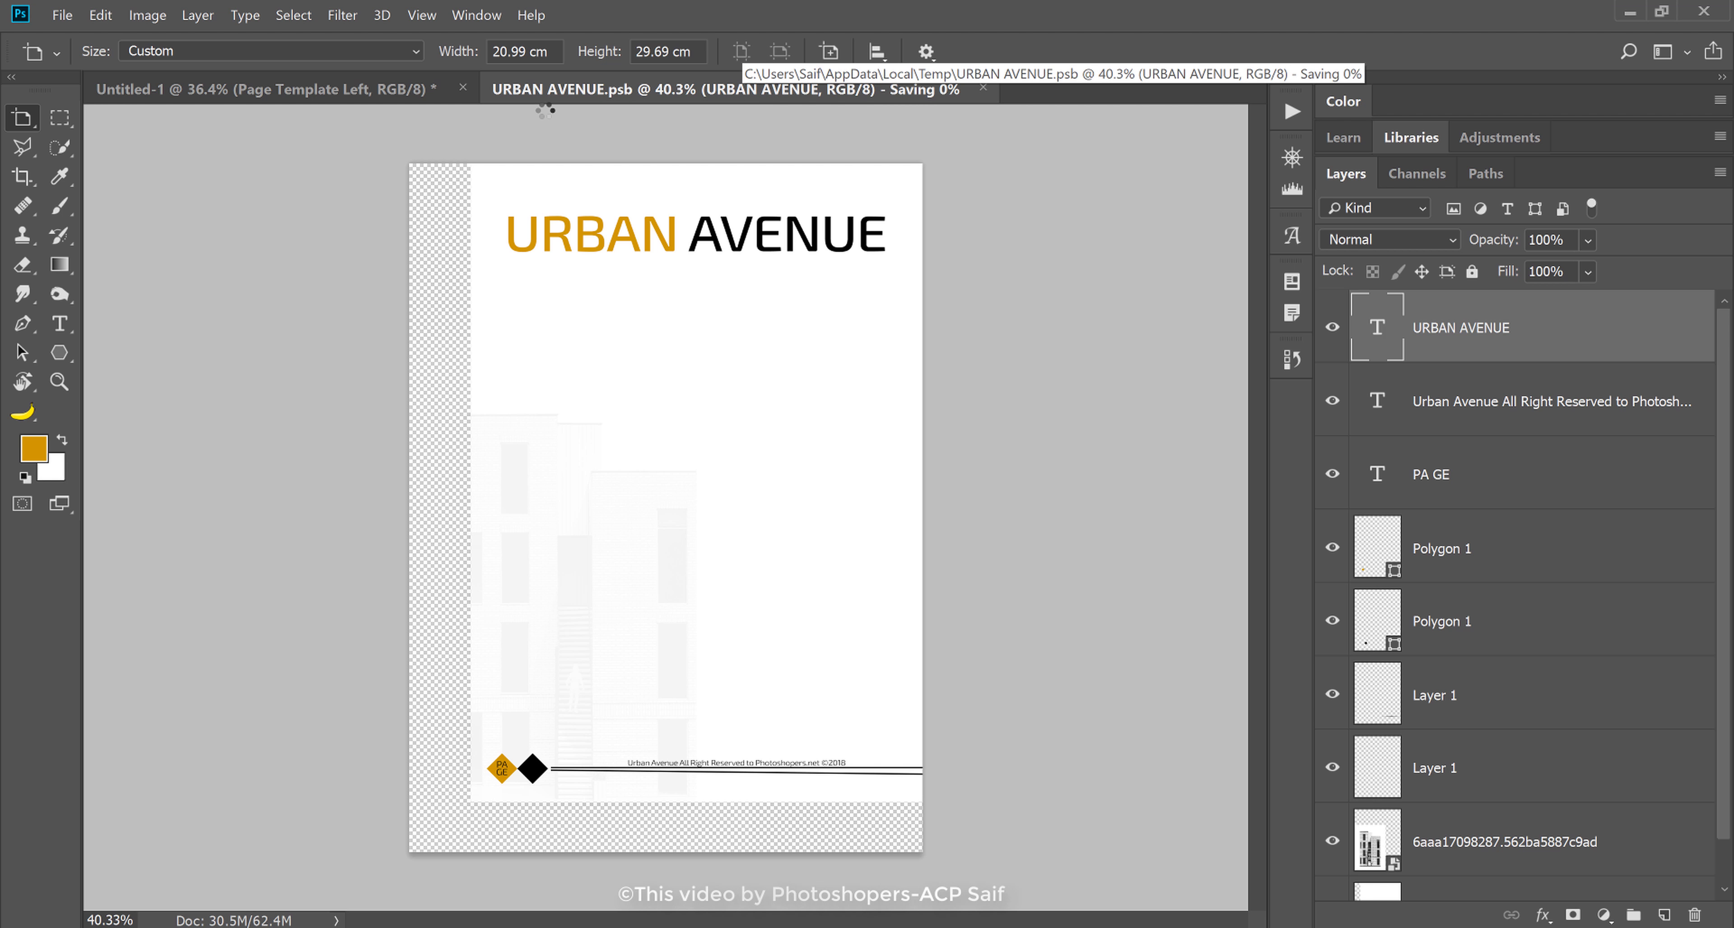
pyautogui.press('v')
pyautogui.click(389, 95)
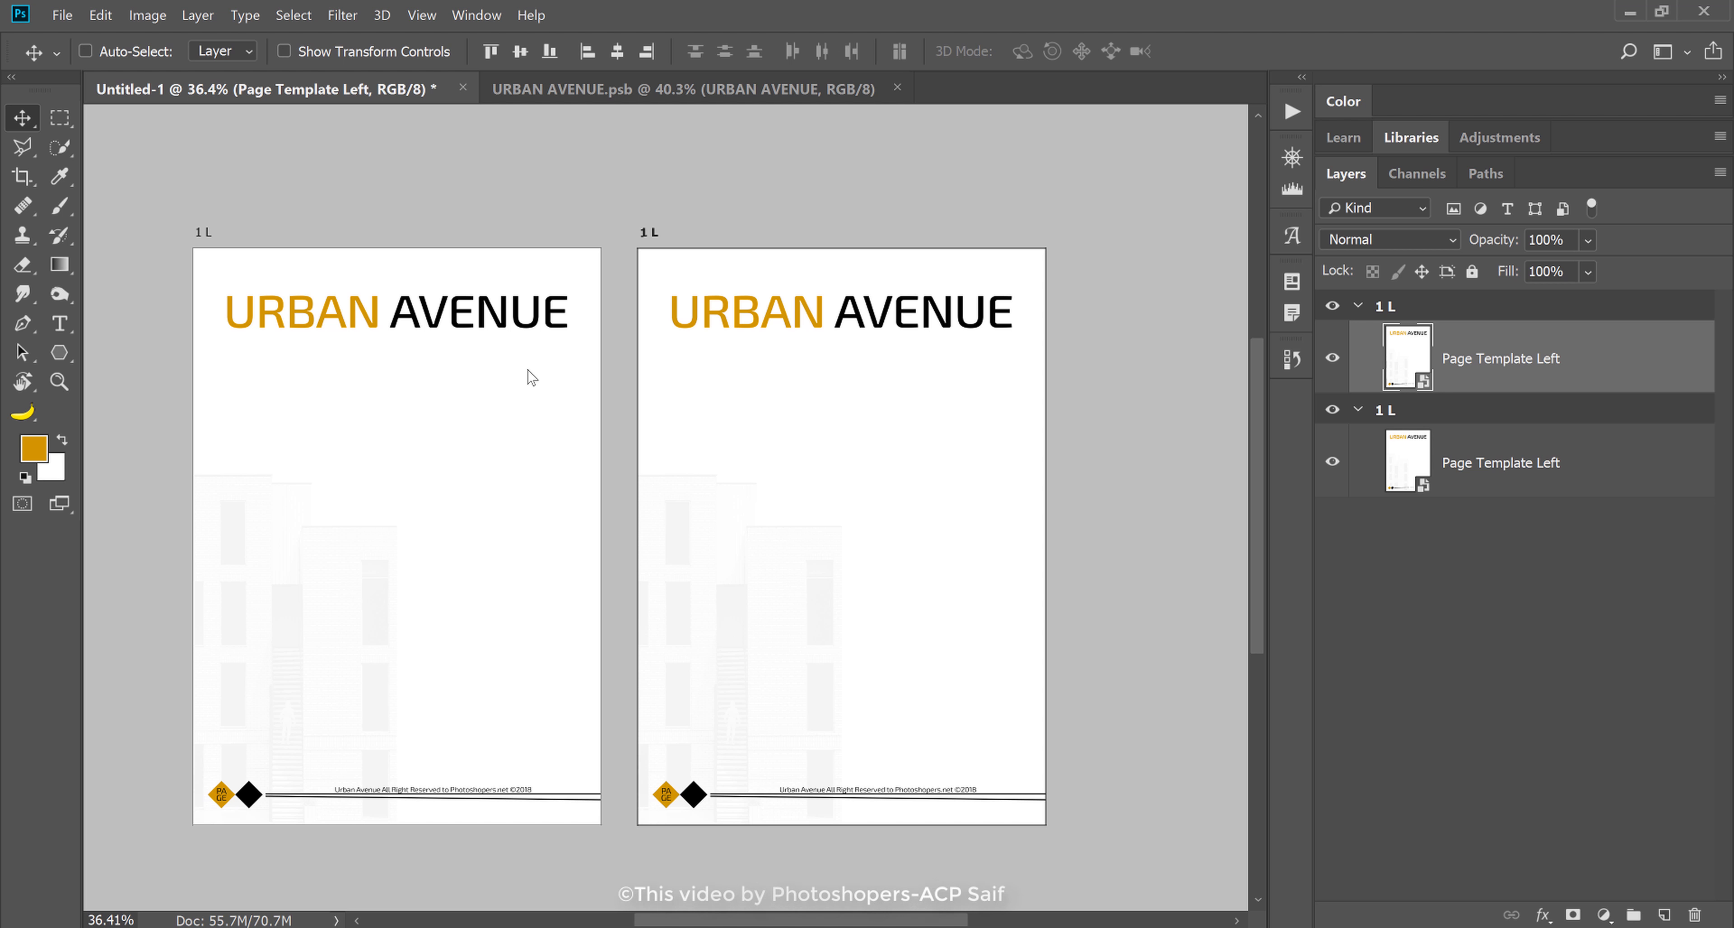
pyautogui.hotkey('ctrl', 'Tab')
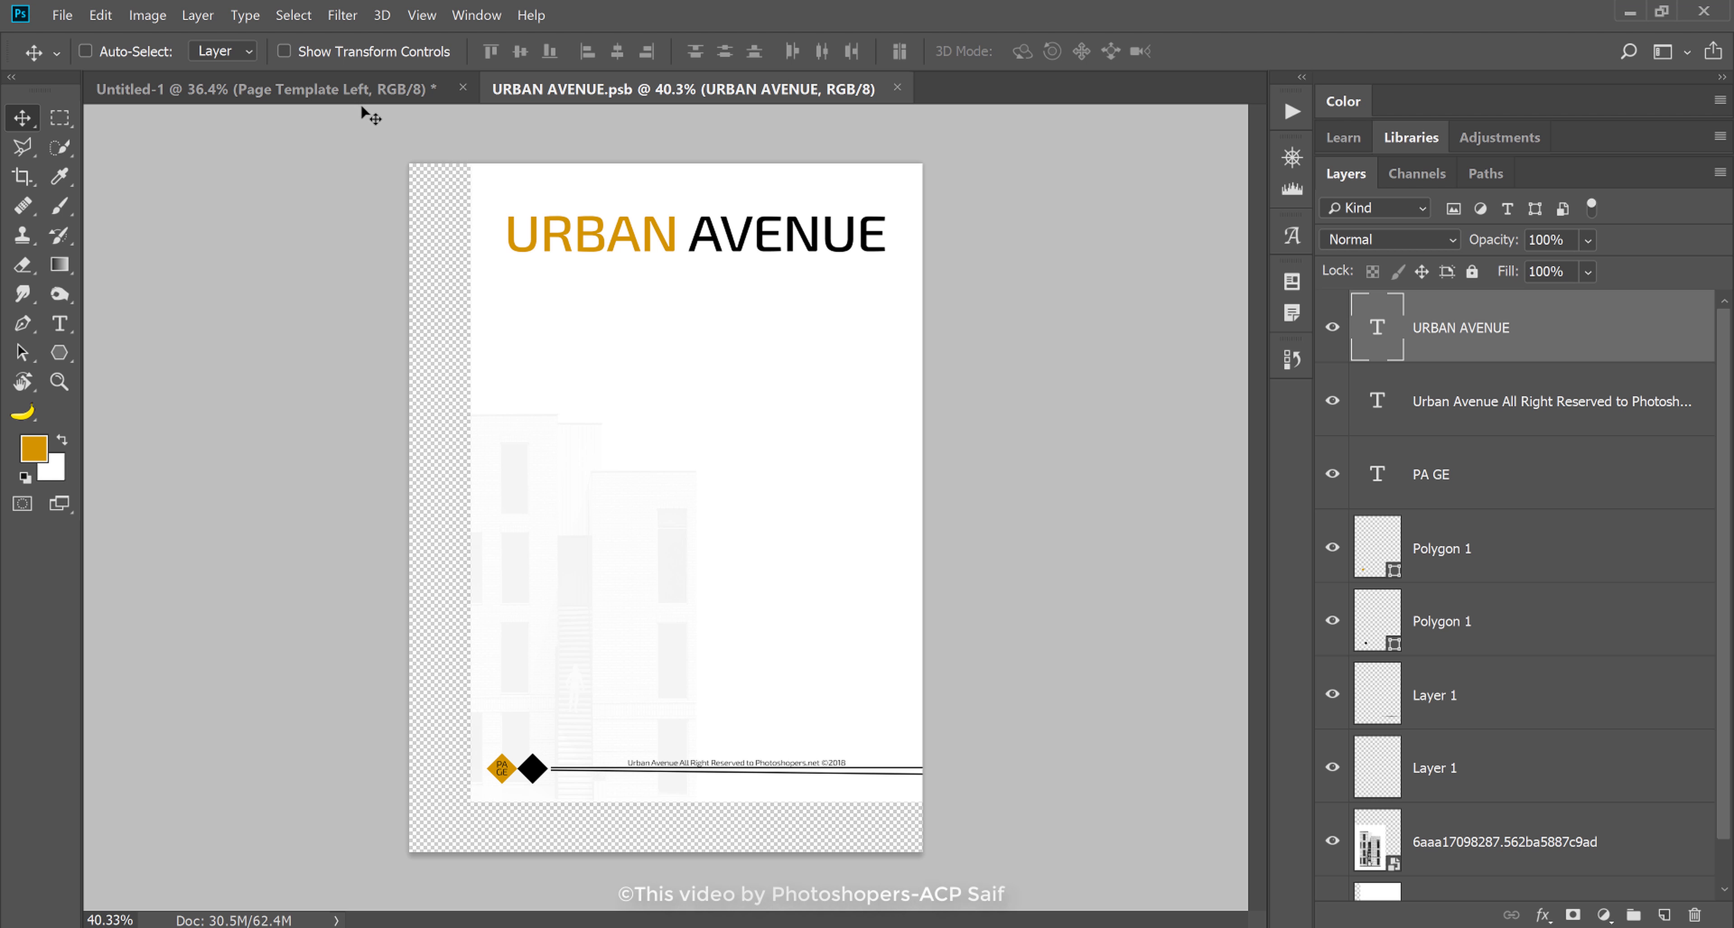
pyautogui.hotkey('ctrl', 'Tab')
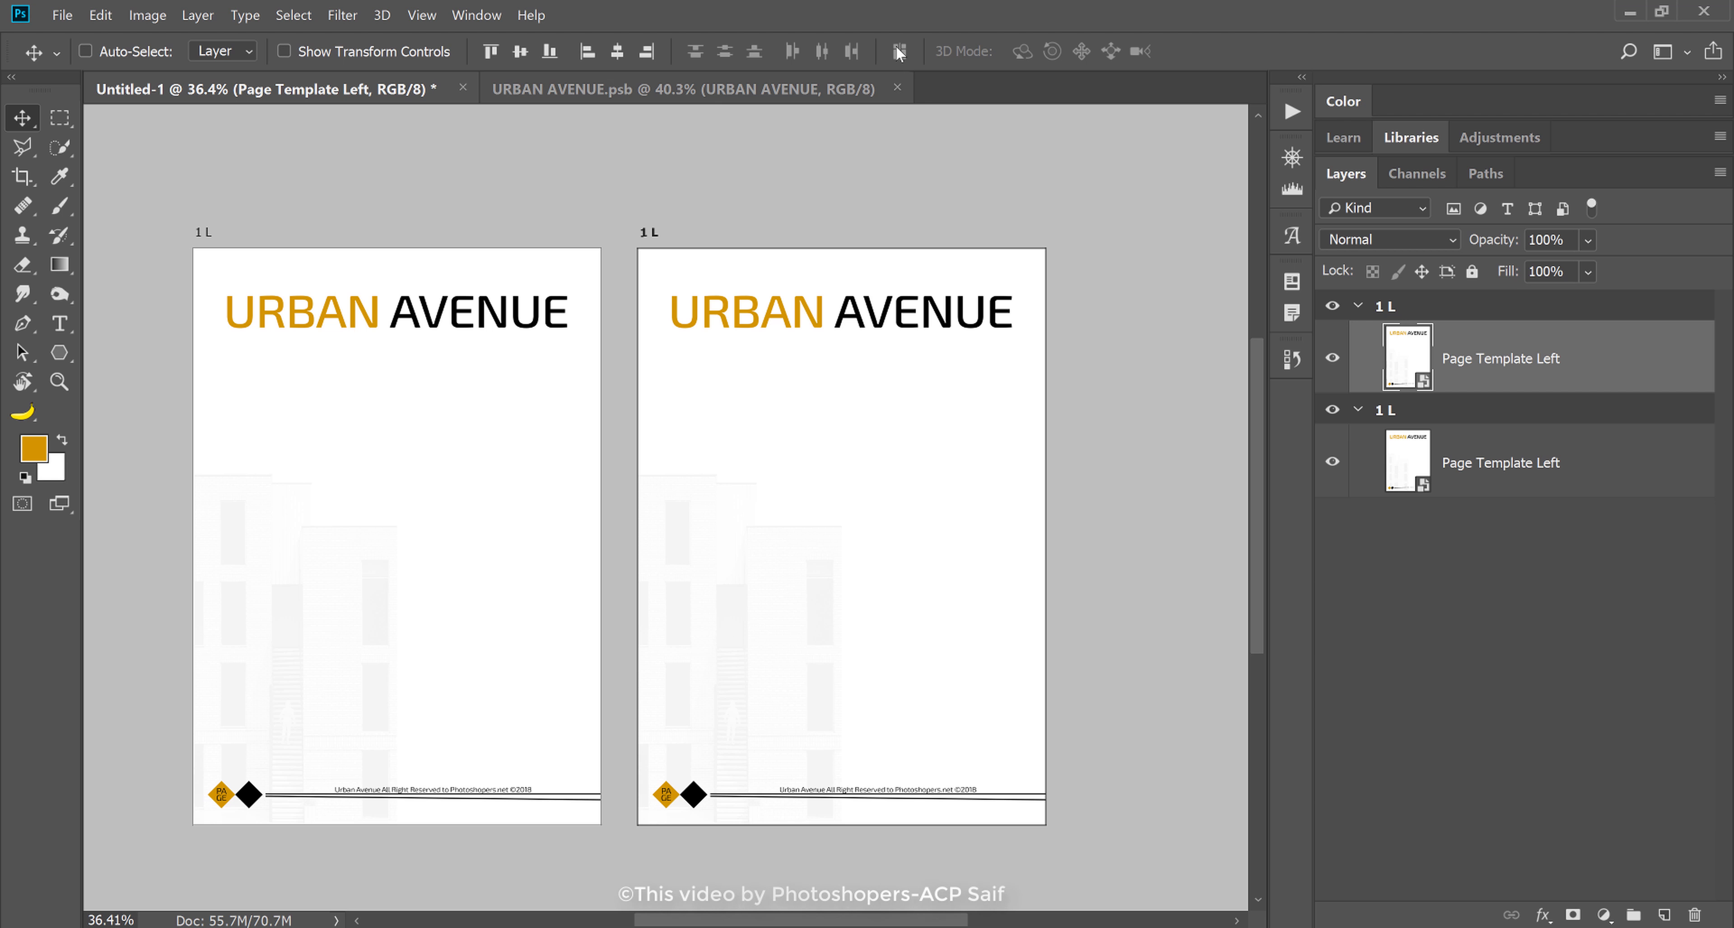
pyautogui.click(898, 88)
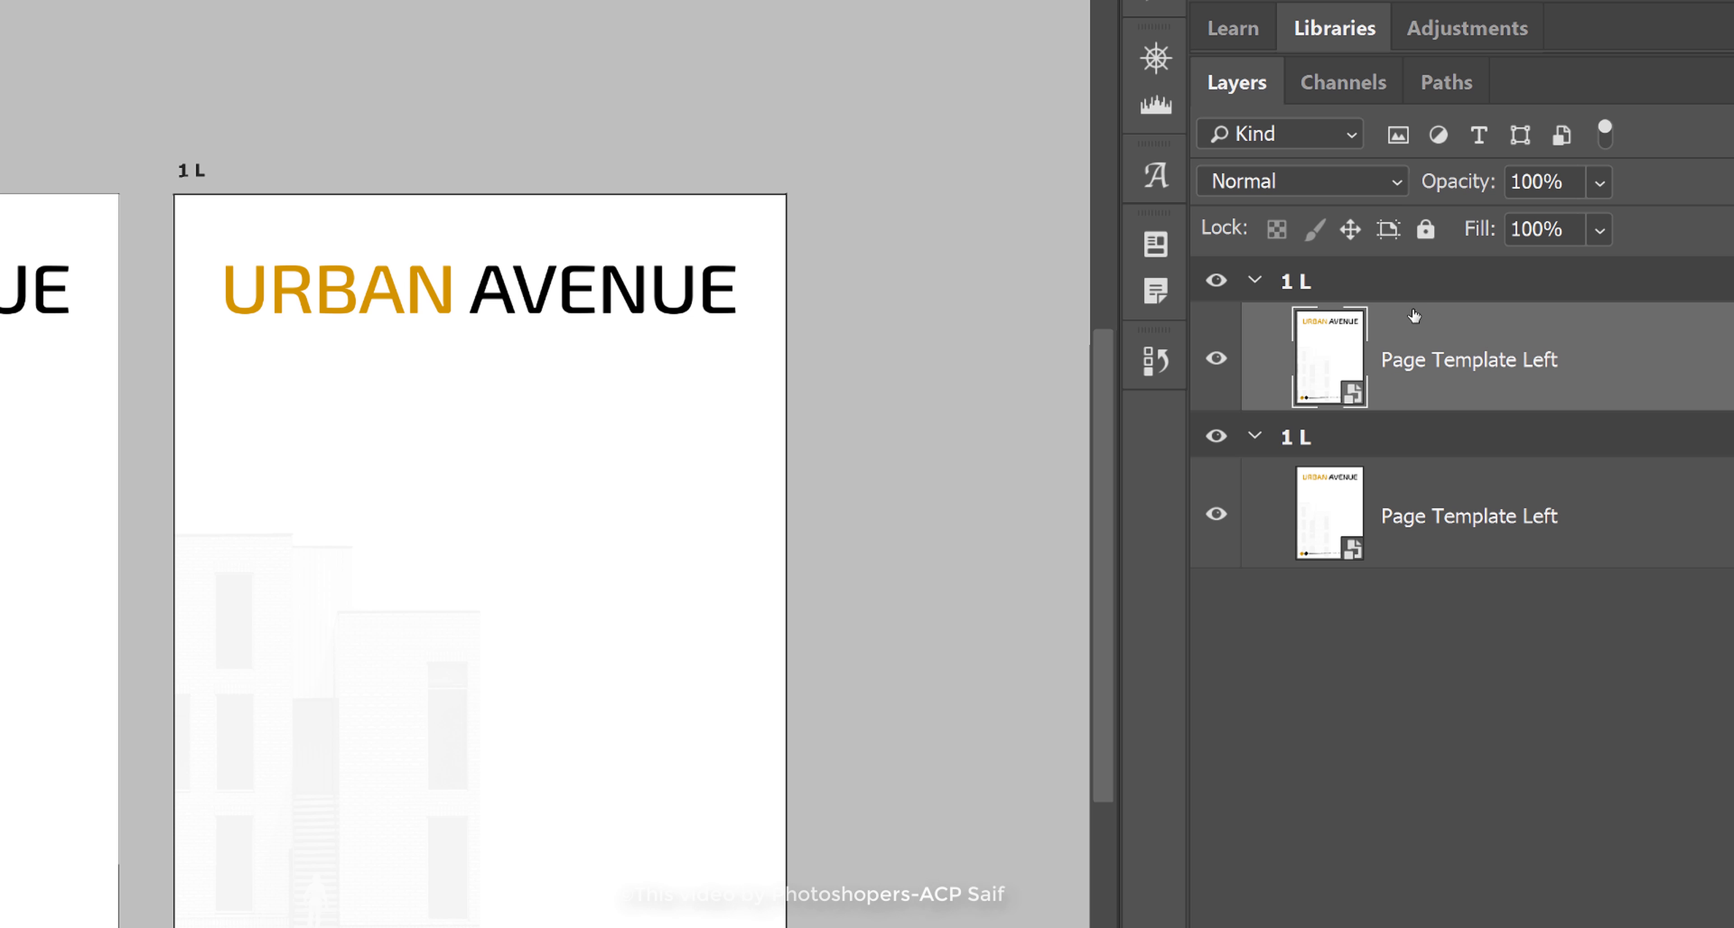
# - Rename the top 1 L artboard group to 2 R
pyautogui.click(1447, 313)
pyautogui.doubleClick(1391, 300)
pyautogui.hotkey('shift', 'End')
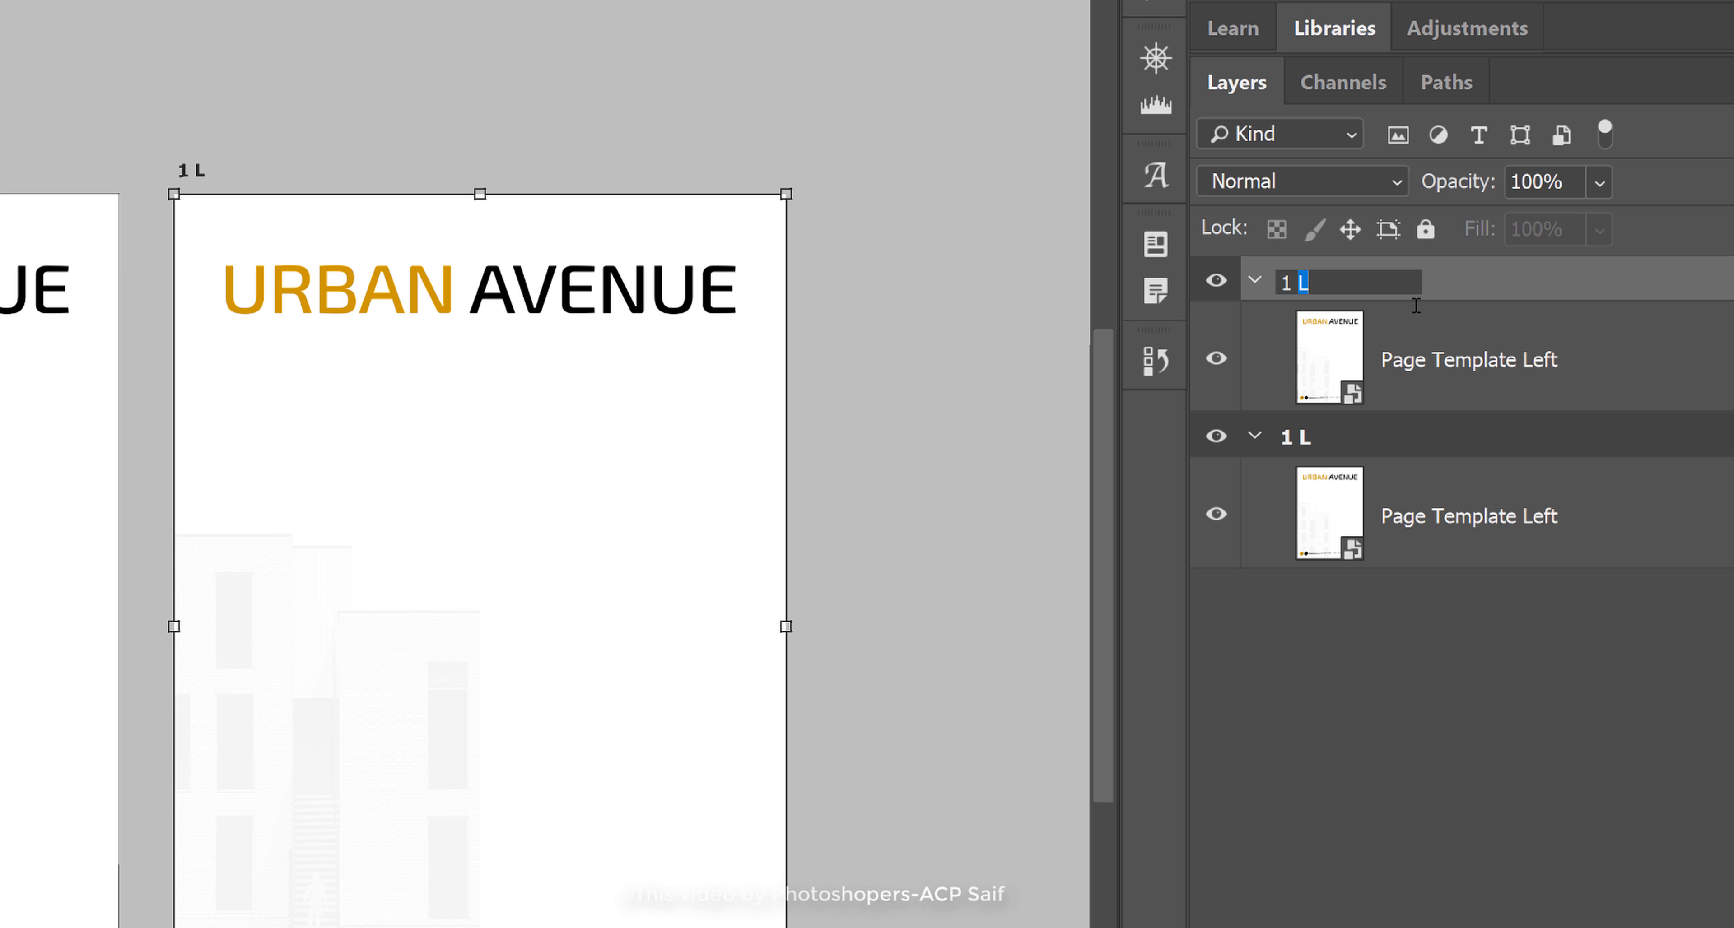
pyautogui.hotkey('ctrl', 'a')
pyautogui.write('2')
pyautogui.write(' R')
pyautogui.click(1480, 366)
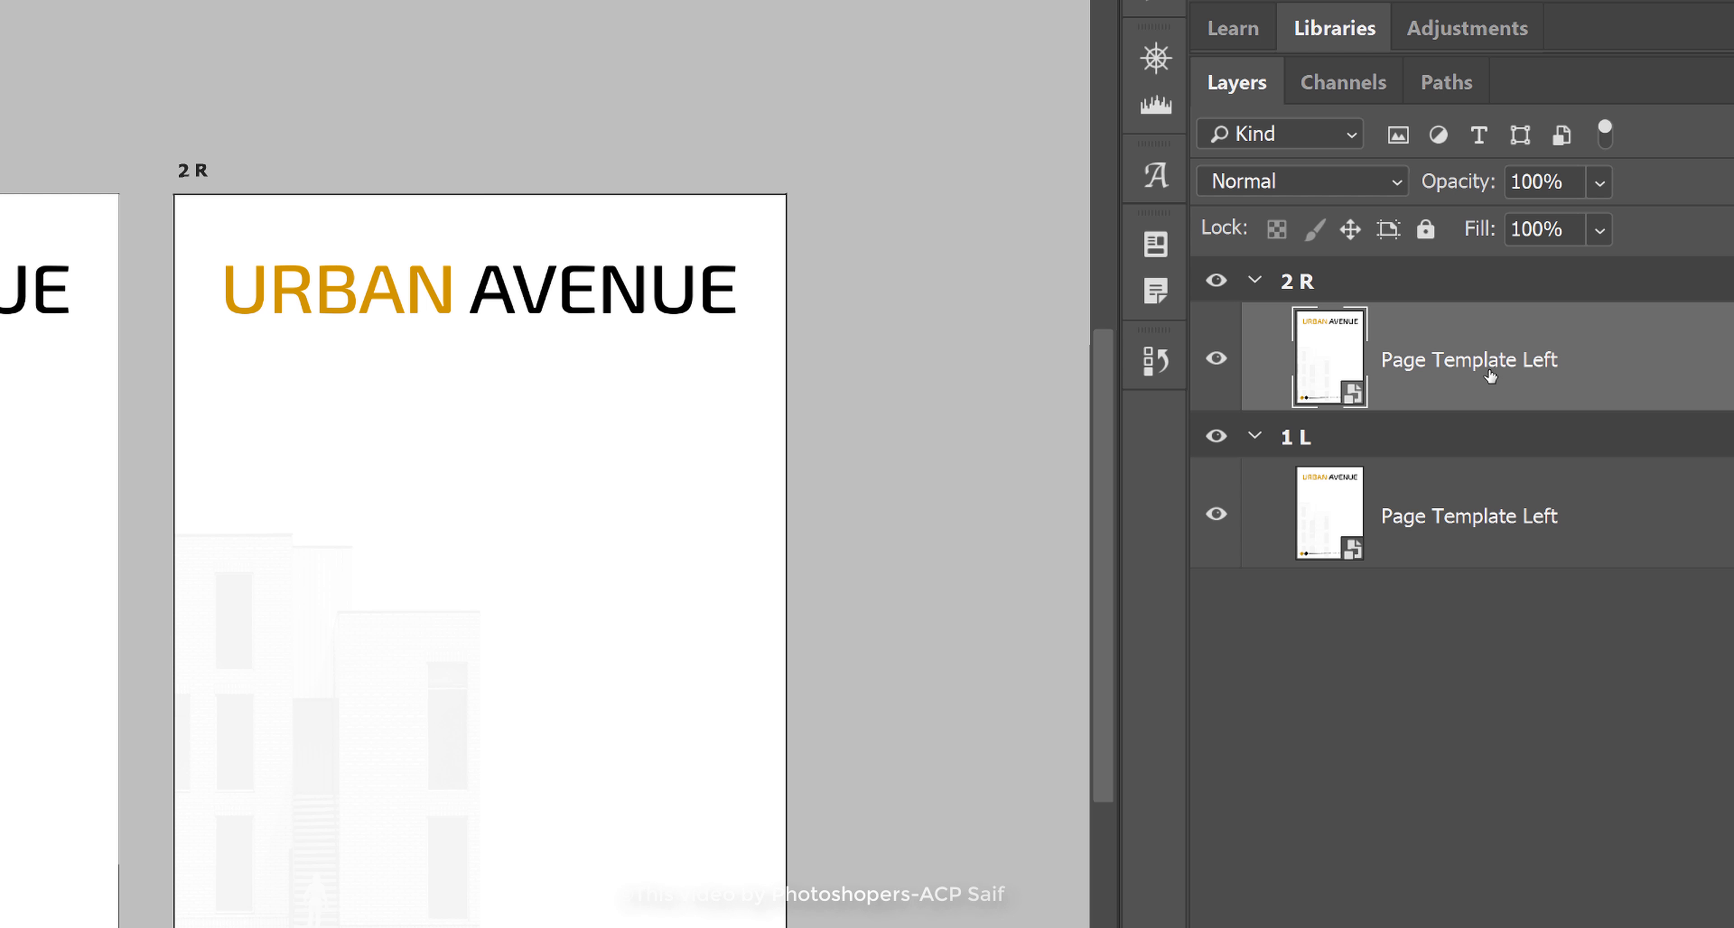
# - Rename the group's template layer to Page Template Right
pyautogui.doubleClick(1537, 361)
pyautogui.press('BackSpace')
pyautogui.write('Ri')
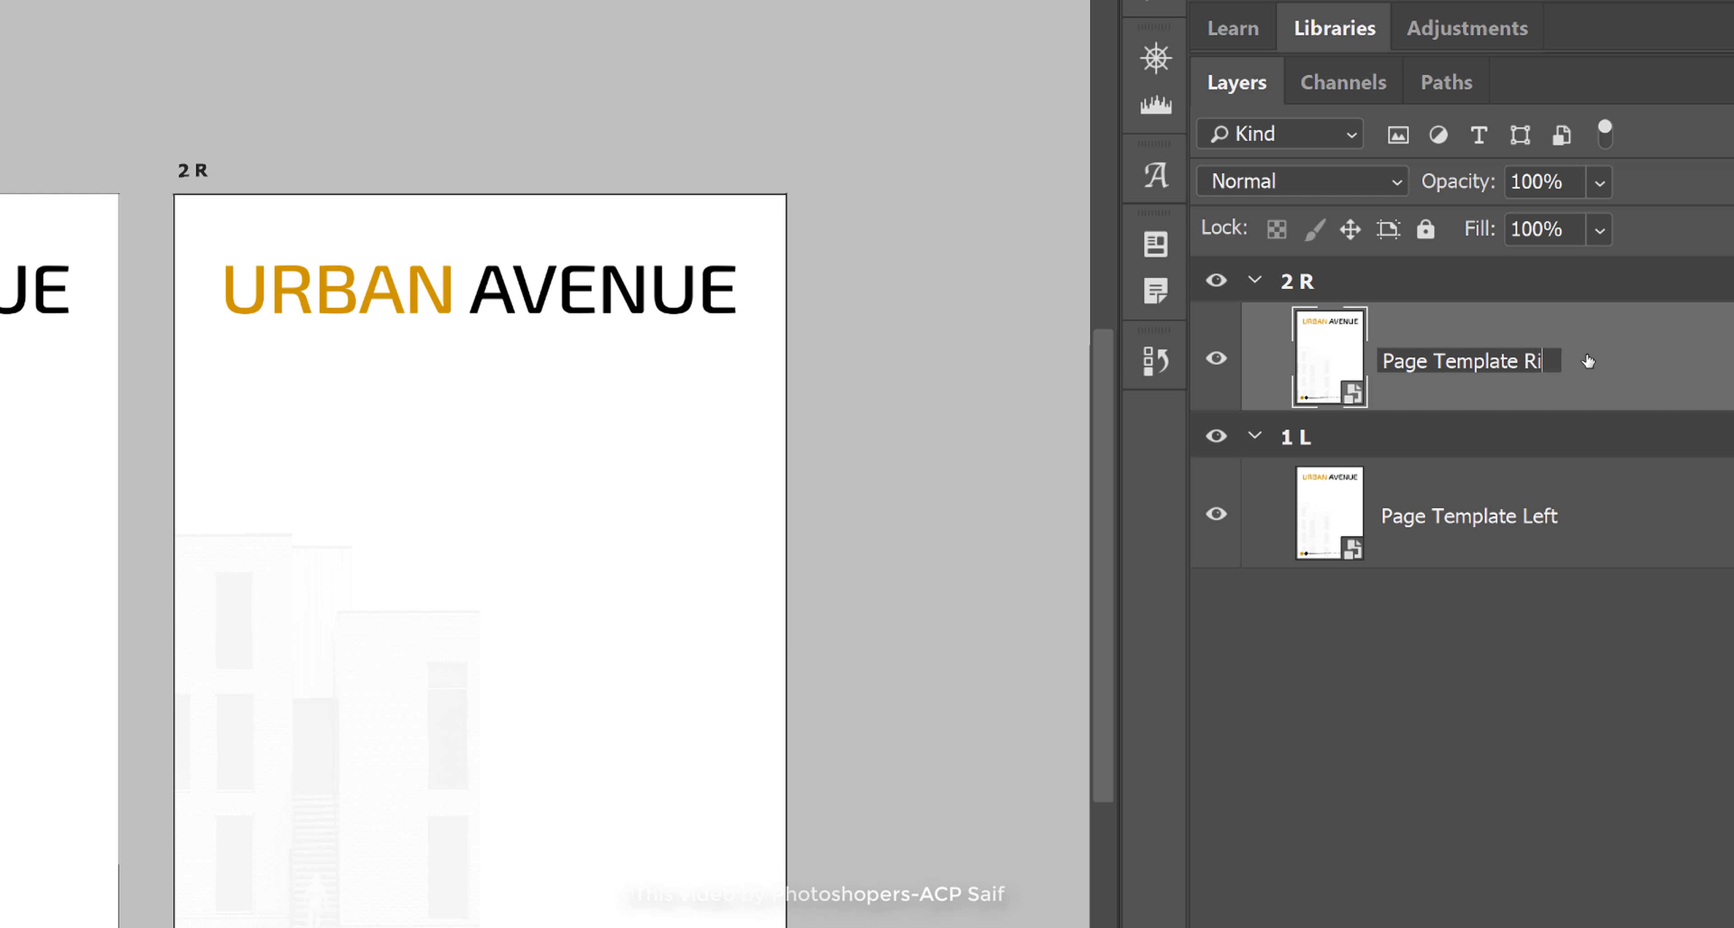
pyautogui.write('ght')
pyautogui.press('Return')
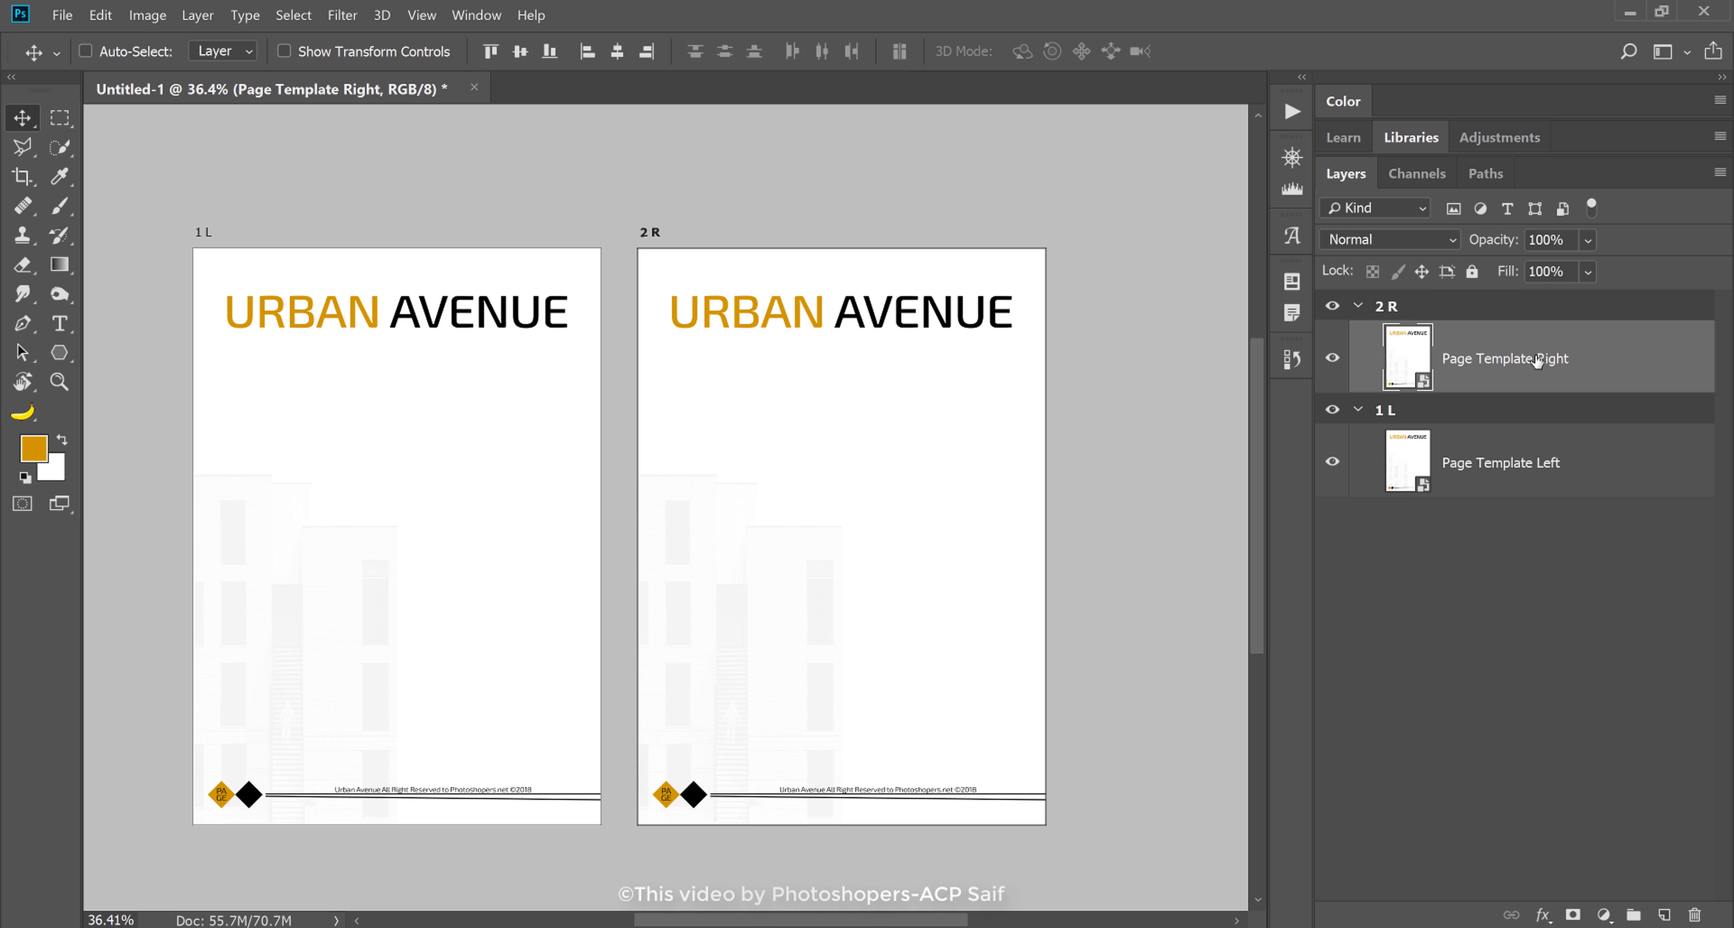
pyautogui.press('v')
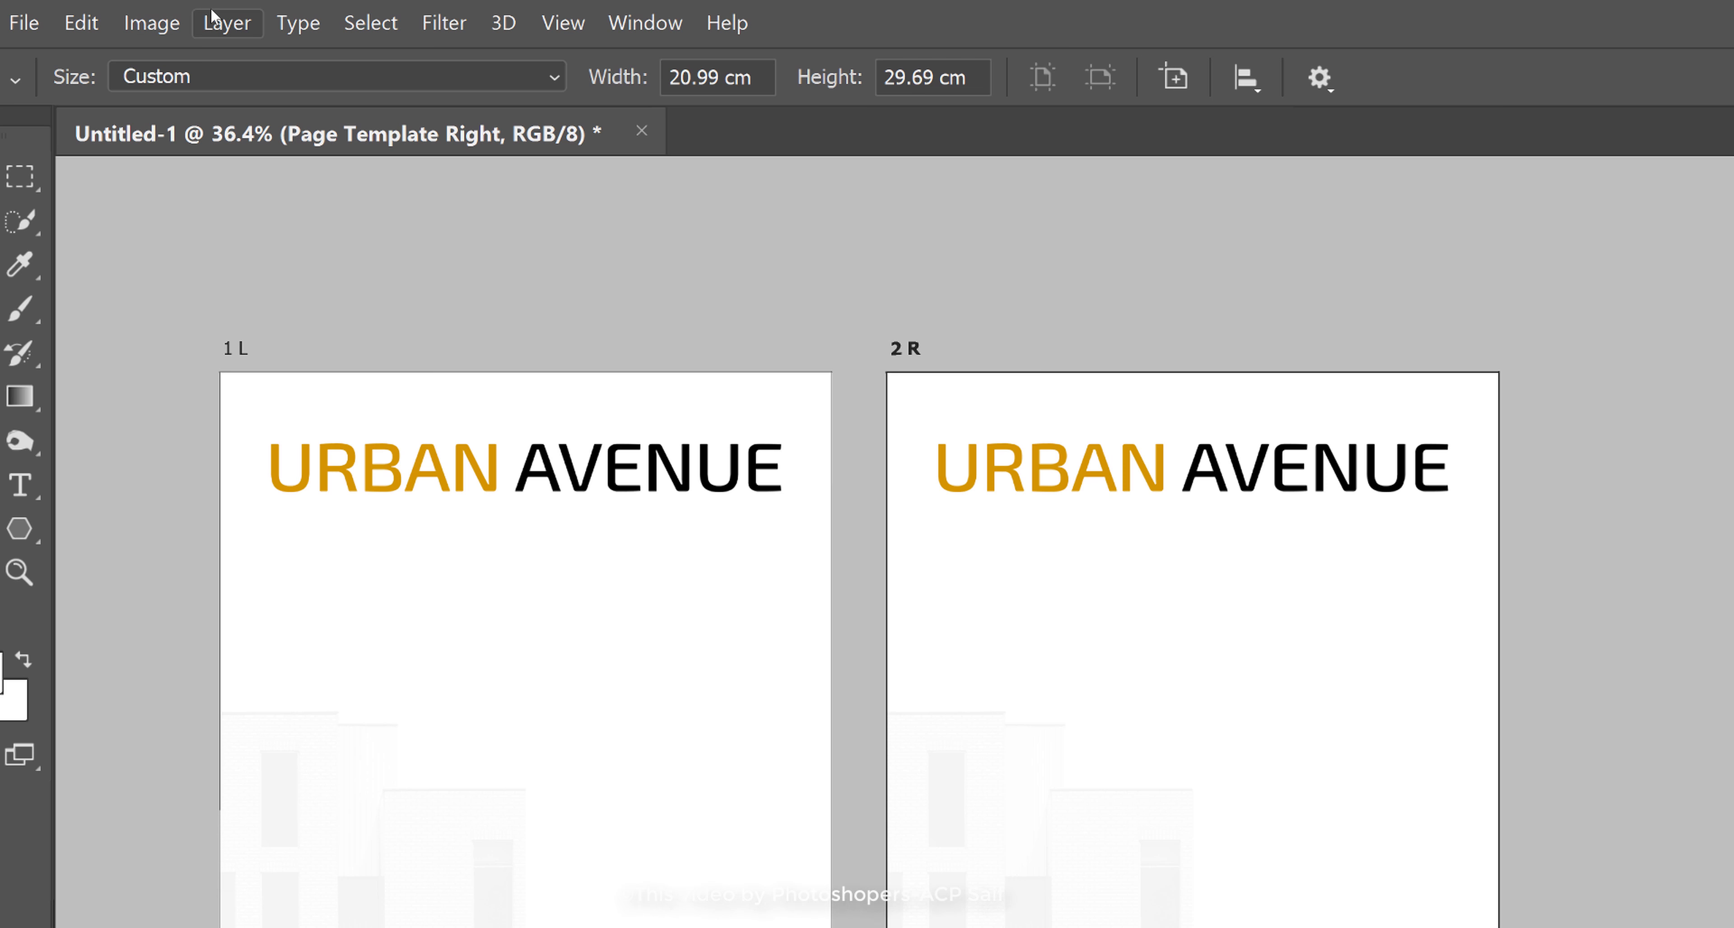
# - Make a New Smart Object via Copy of the template from the Layer menu
pyautogui.click(213, 15)
pyautogui.moveTo(286, 602)
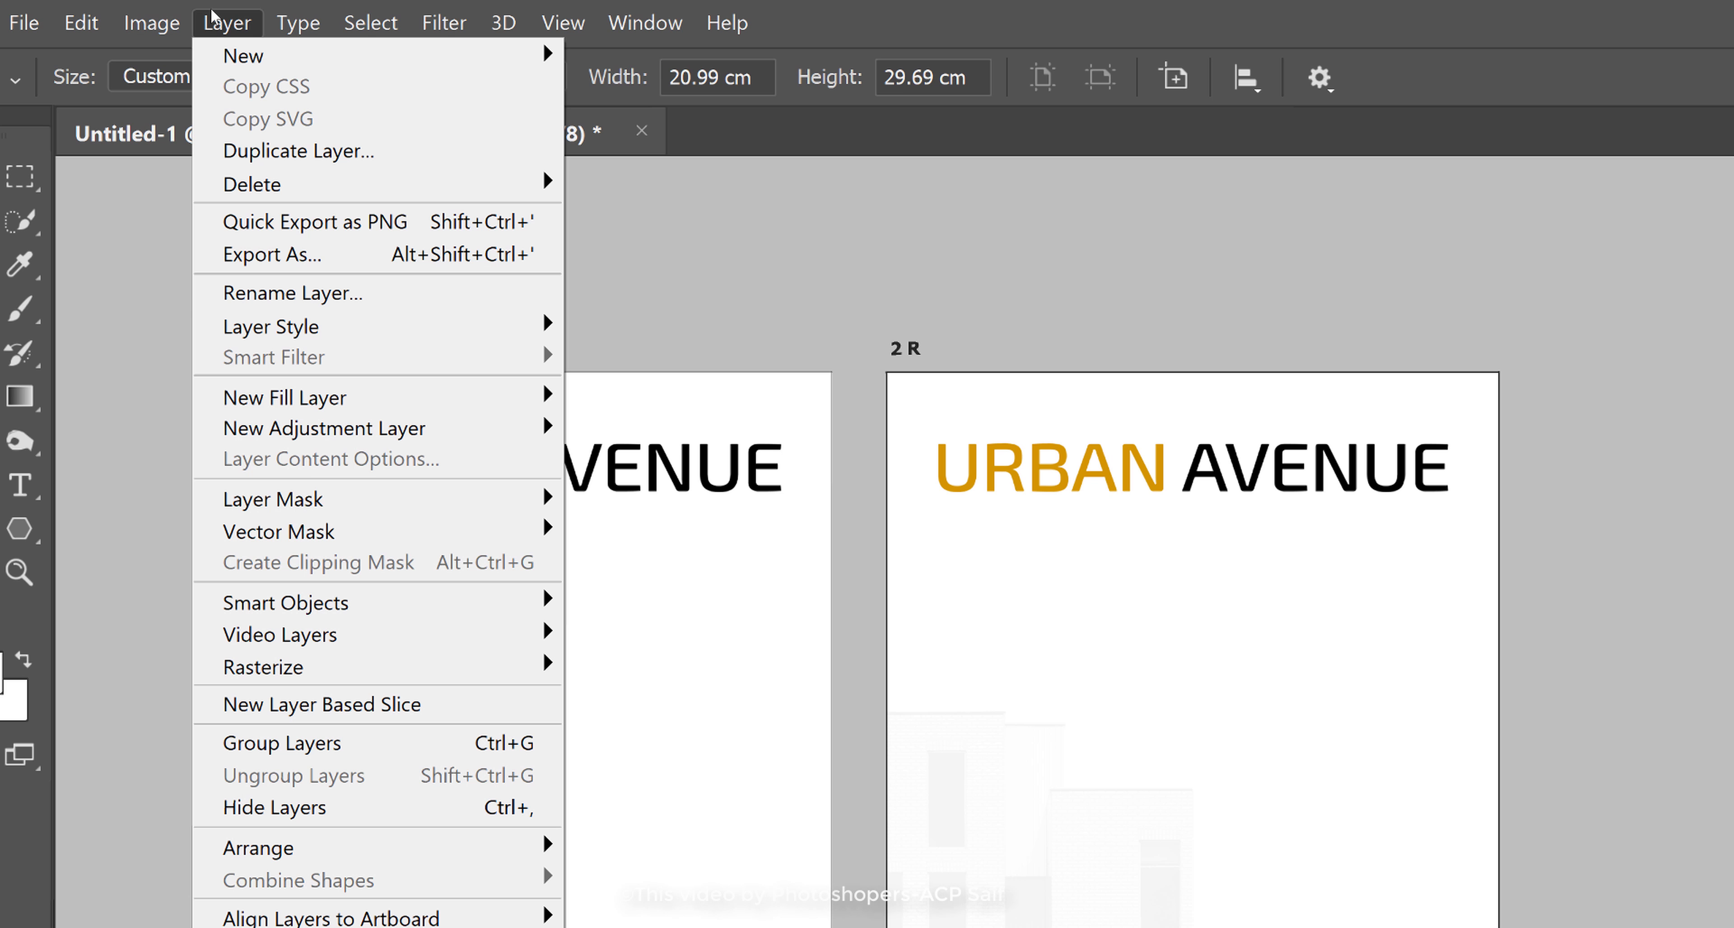
pyautogui.press('Right')
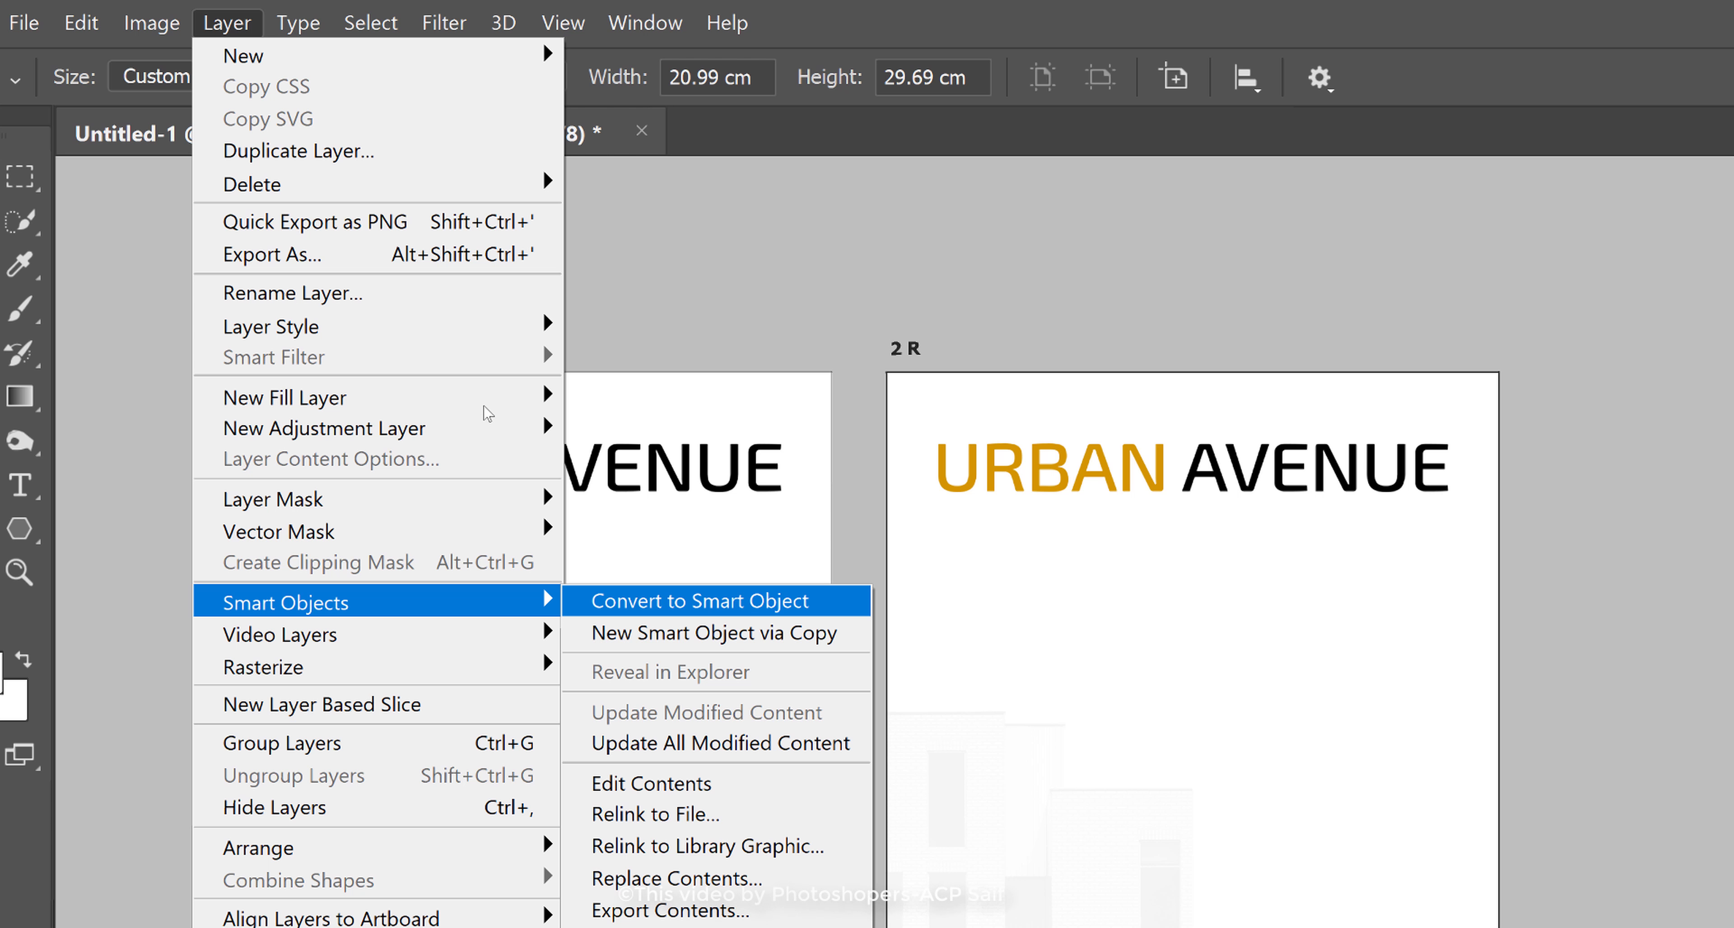
pyautogui.press('Down')
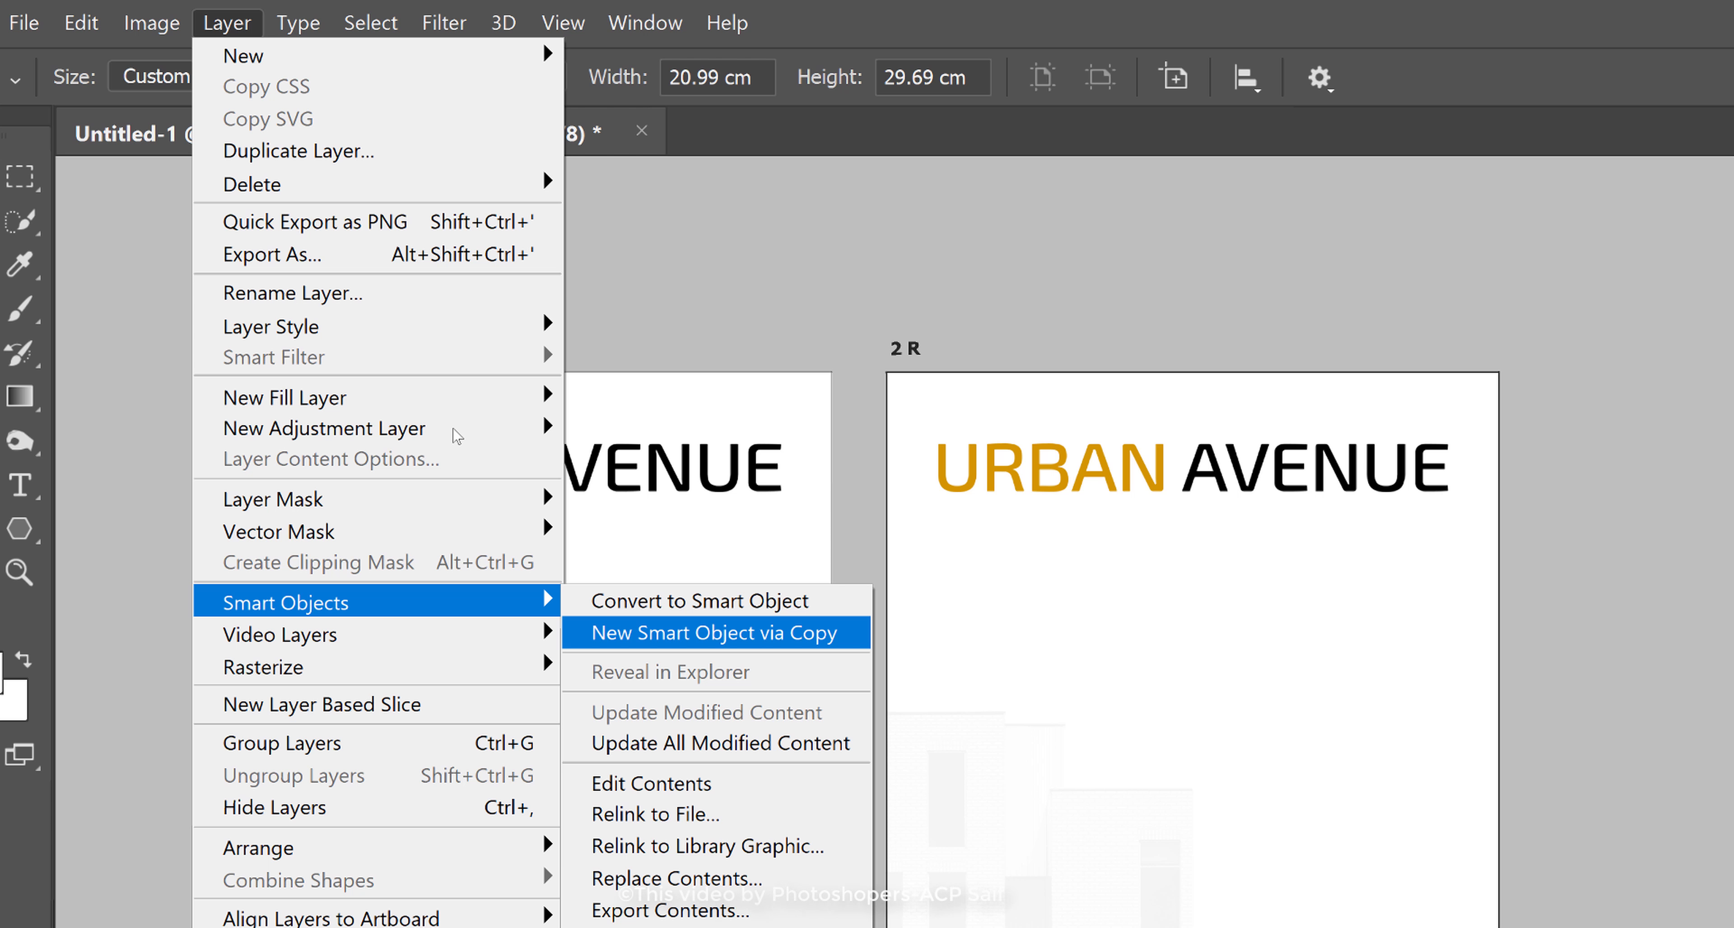
pyautogui.press('Return')
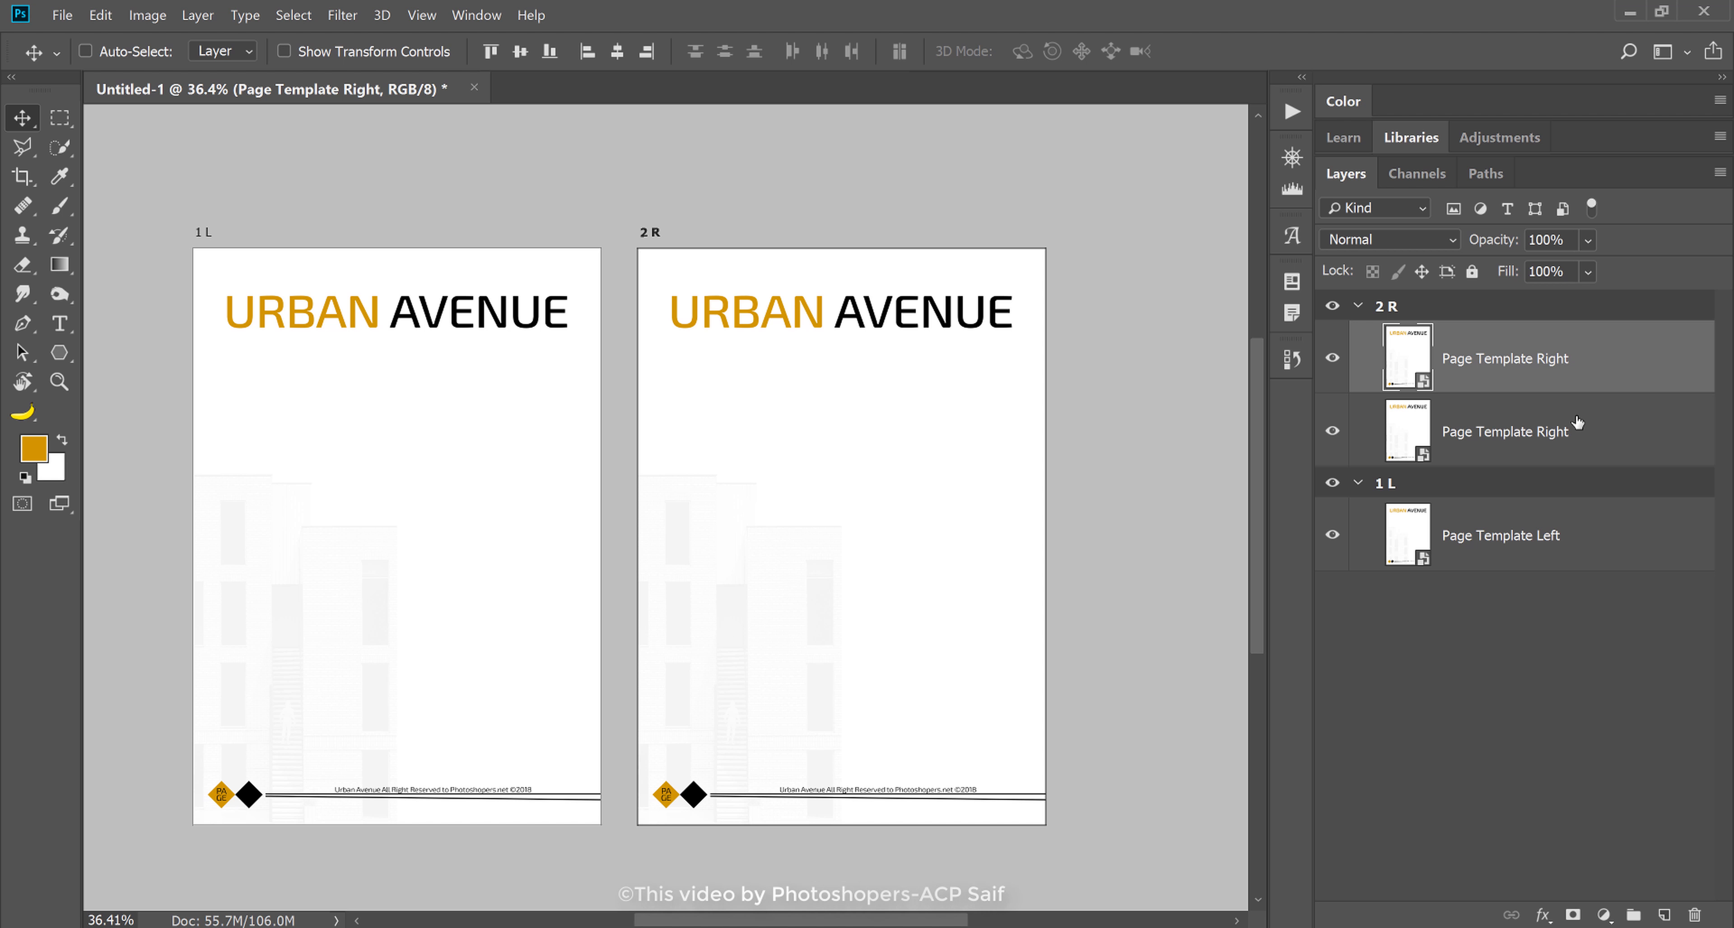
# - Delete the extra copy and reselect the original Page Template Right layer
pyautogui.click(1577, 421)
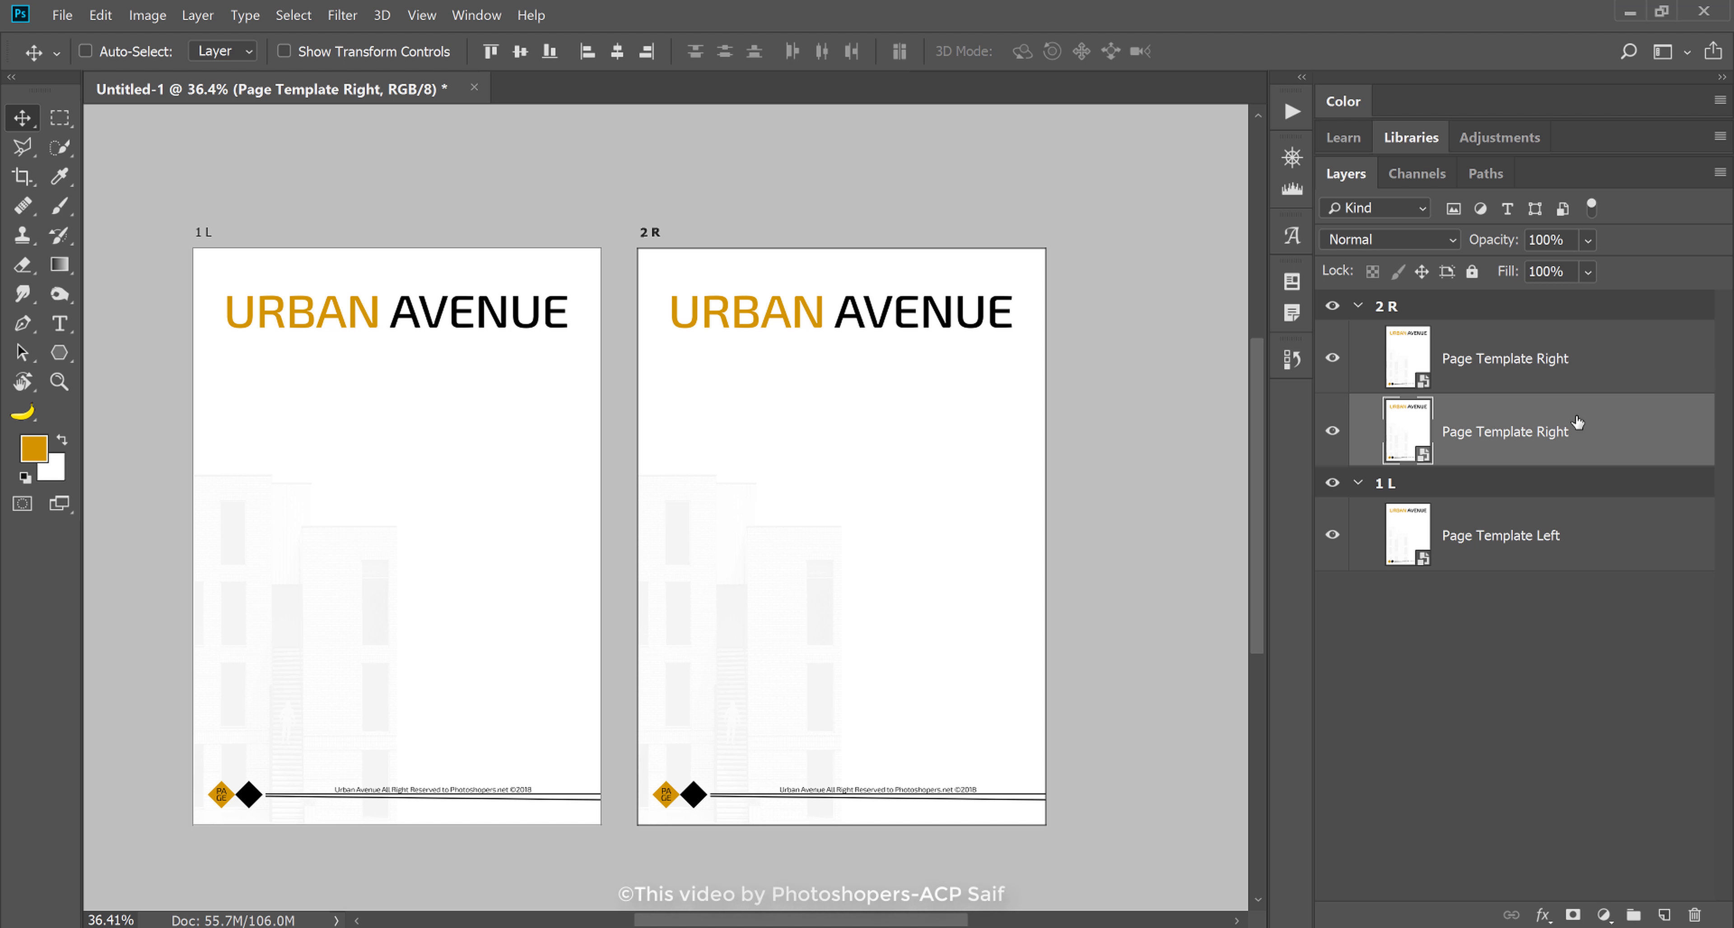
pyautogui.press('Delete')
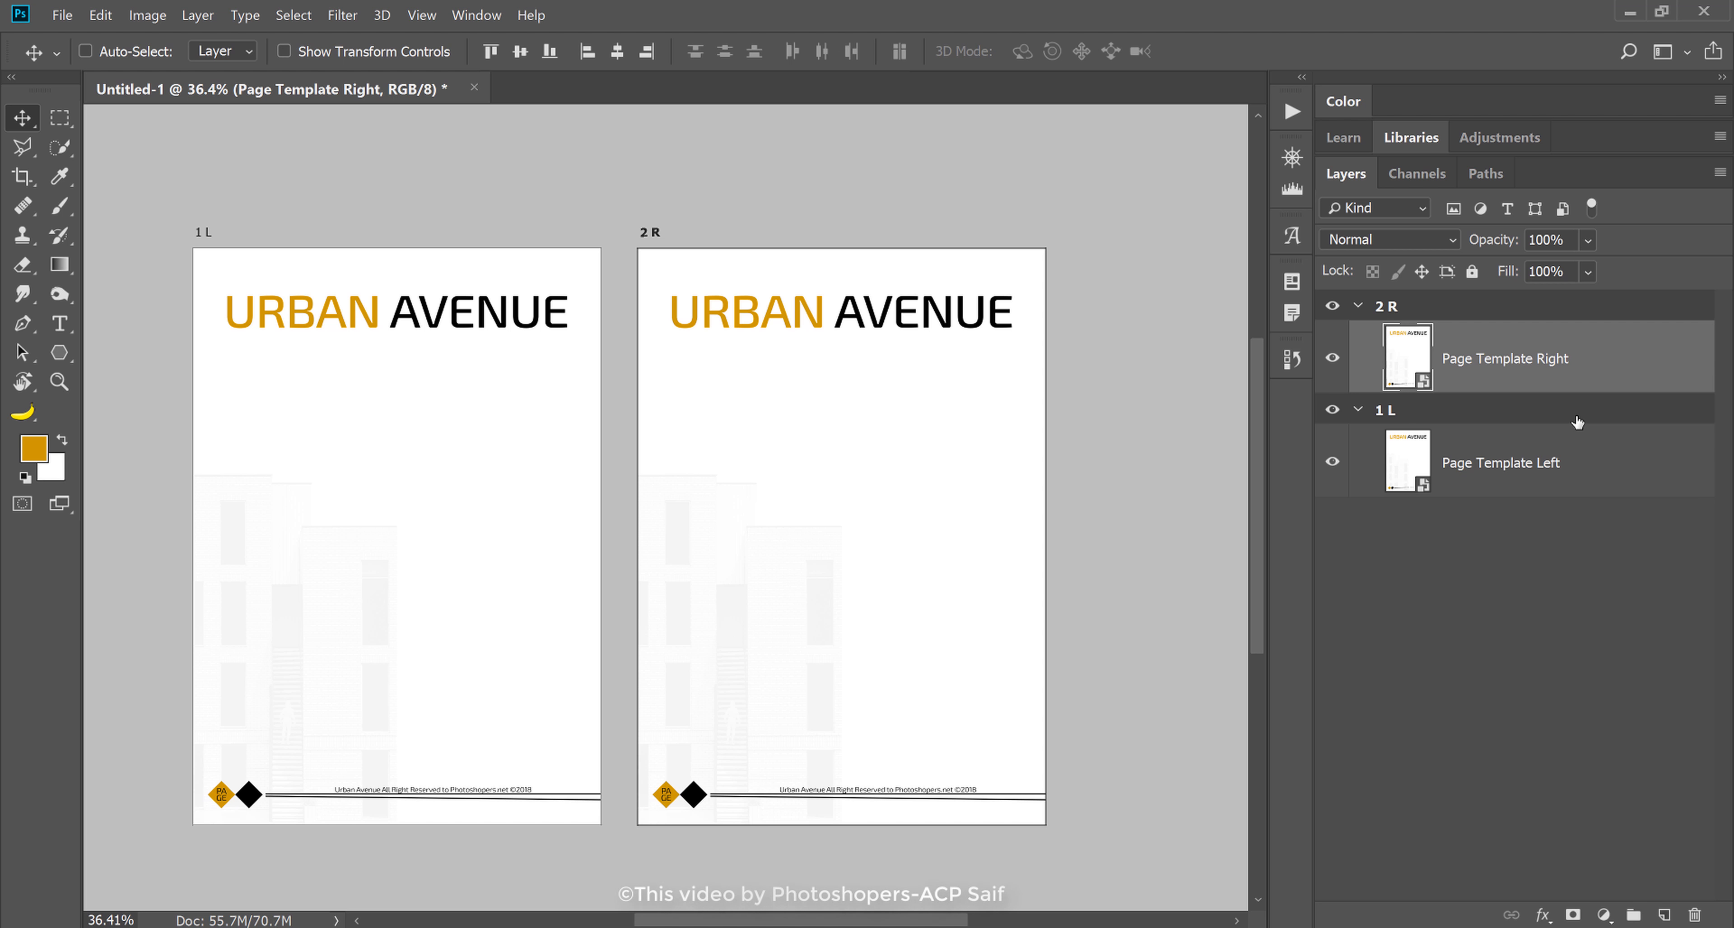
pyautogui.click(1545, 422)
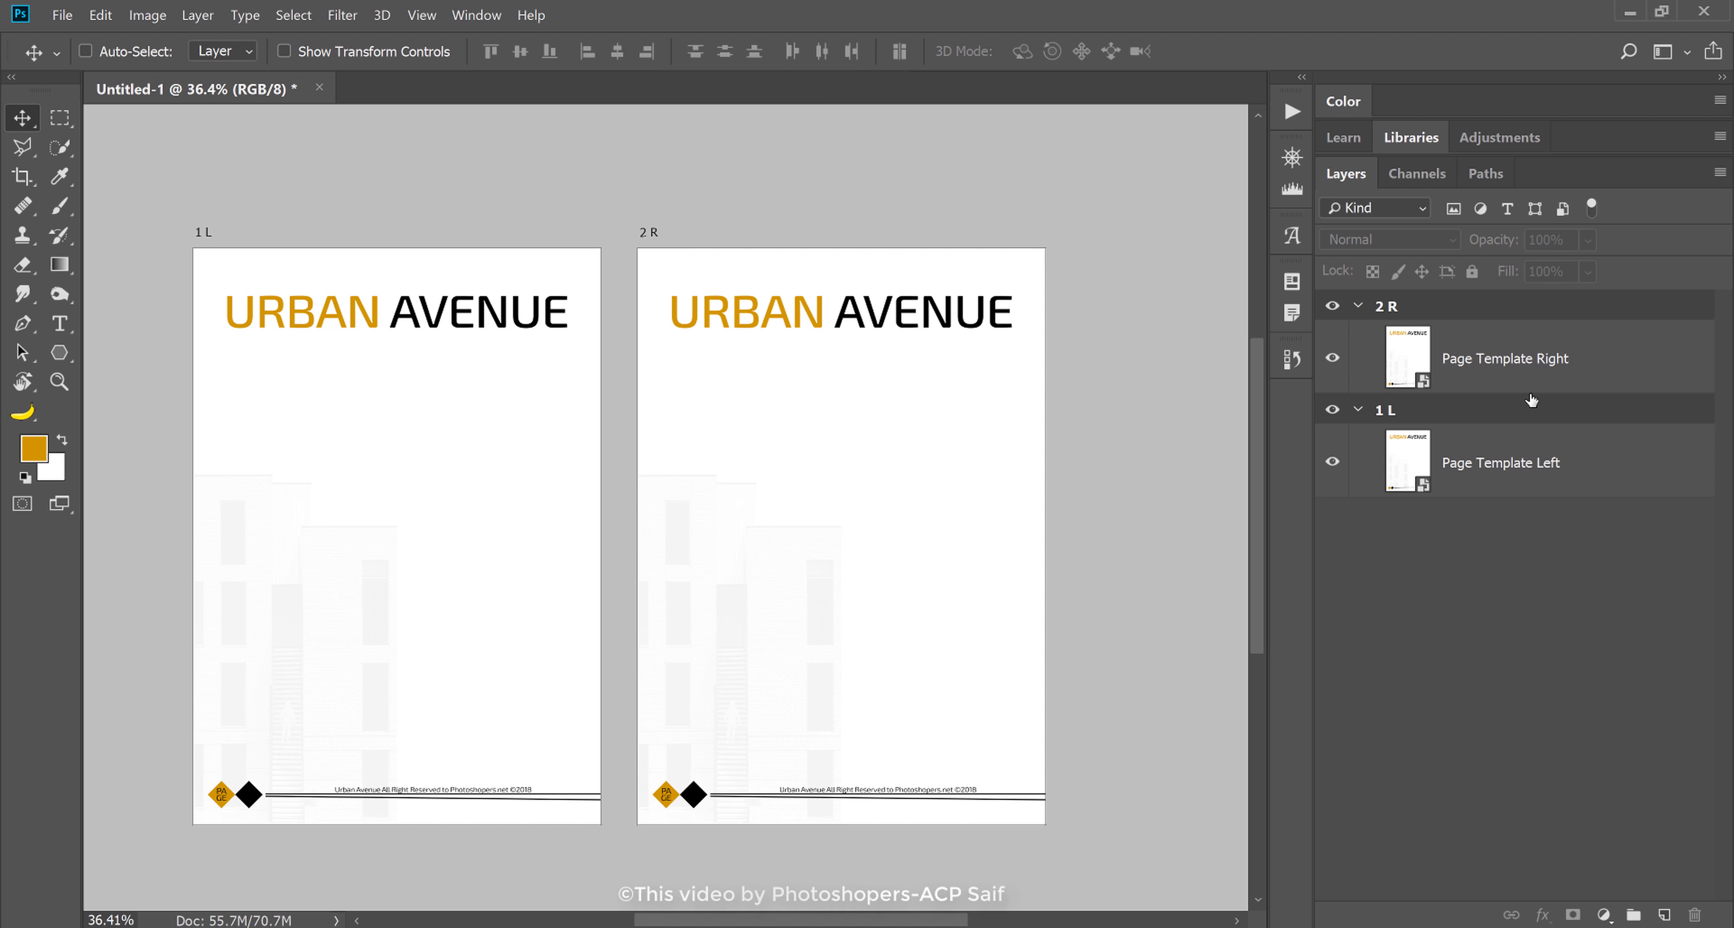
pyautogui.click(1530, 394)
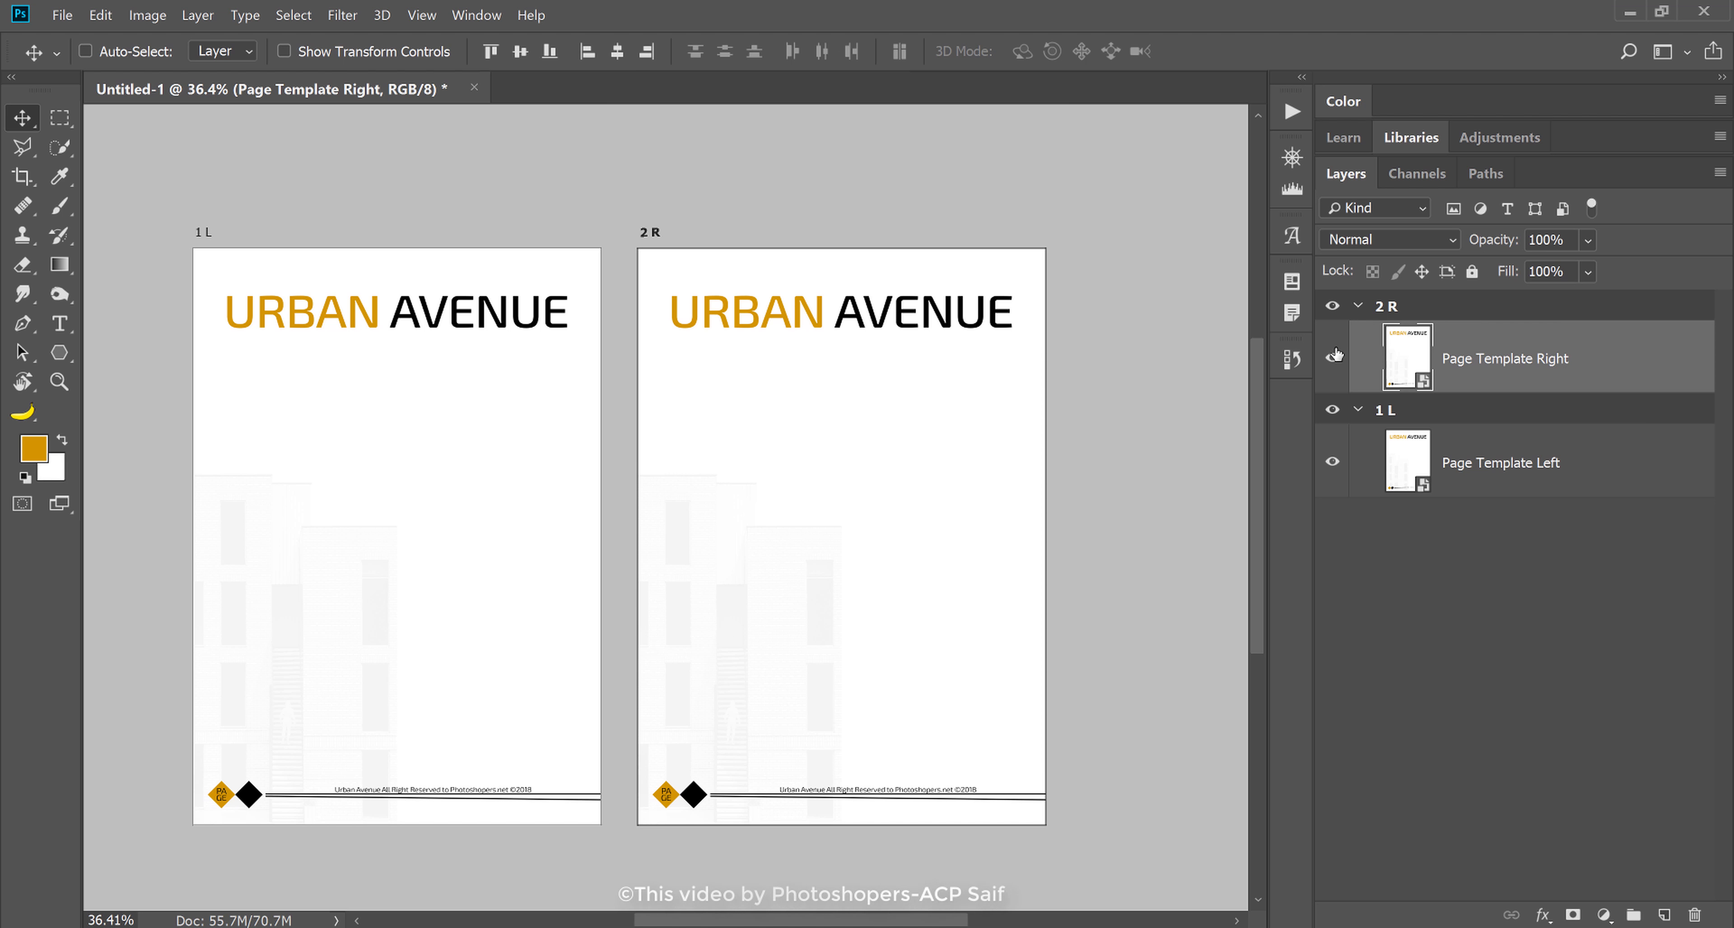
# - Open Page Template Right's contents and recolour the word URBAN yellow
pyautogui.doubleClick(1387, 331)
pyautogui.press('t')
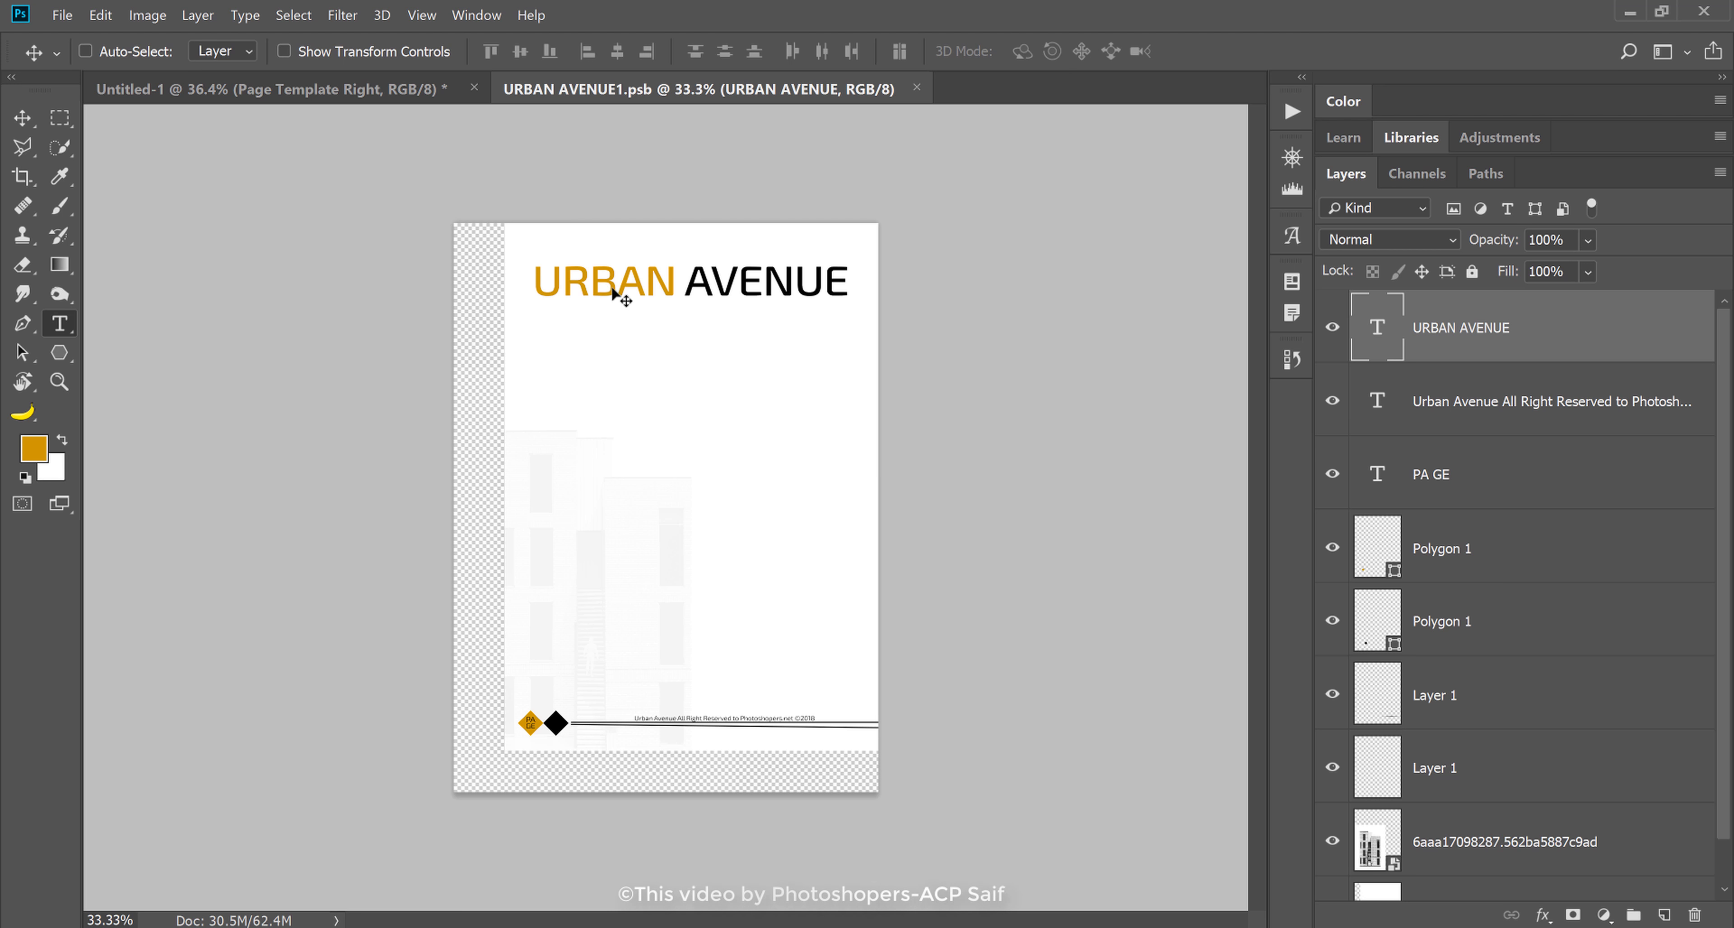
pyautogui.moveTo(669, 280); pyautogui.dragTo(533, 280)
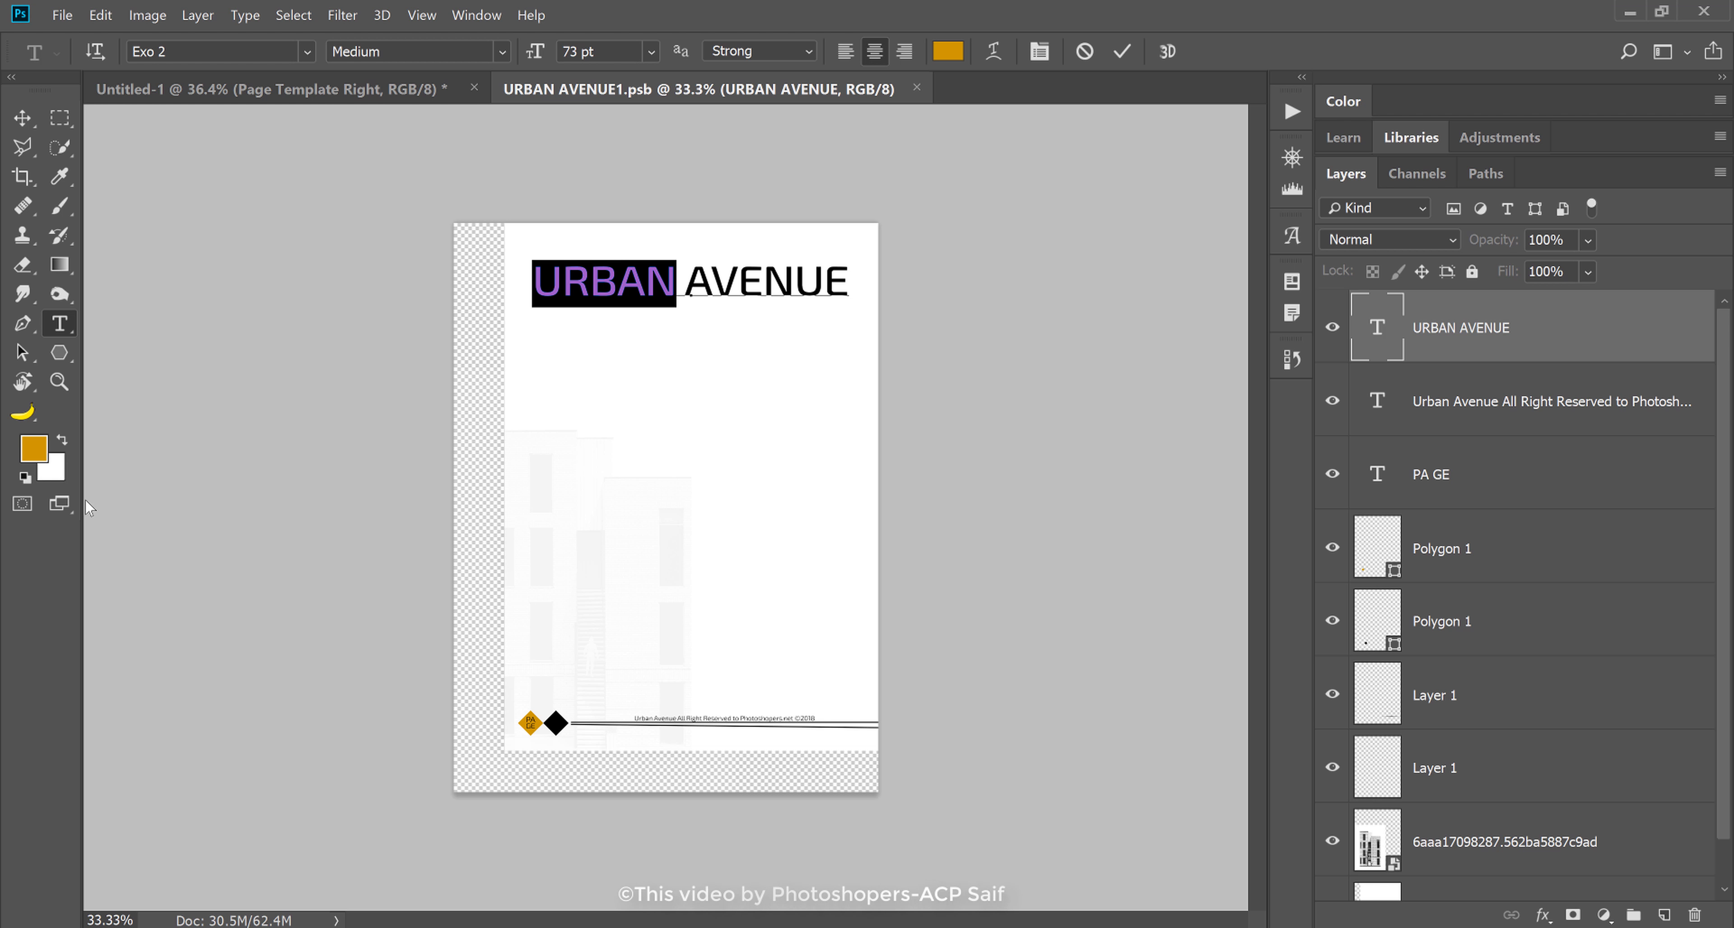
pyautogui.click(34, 448)
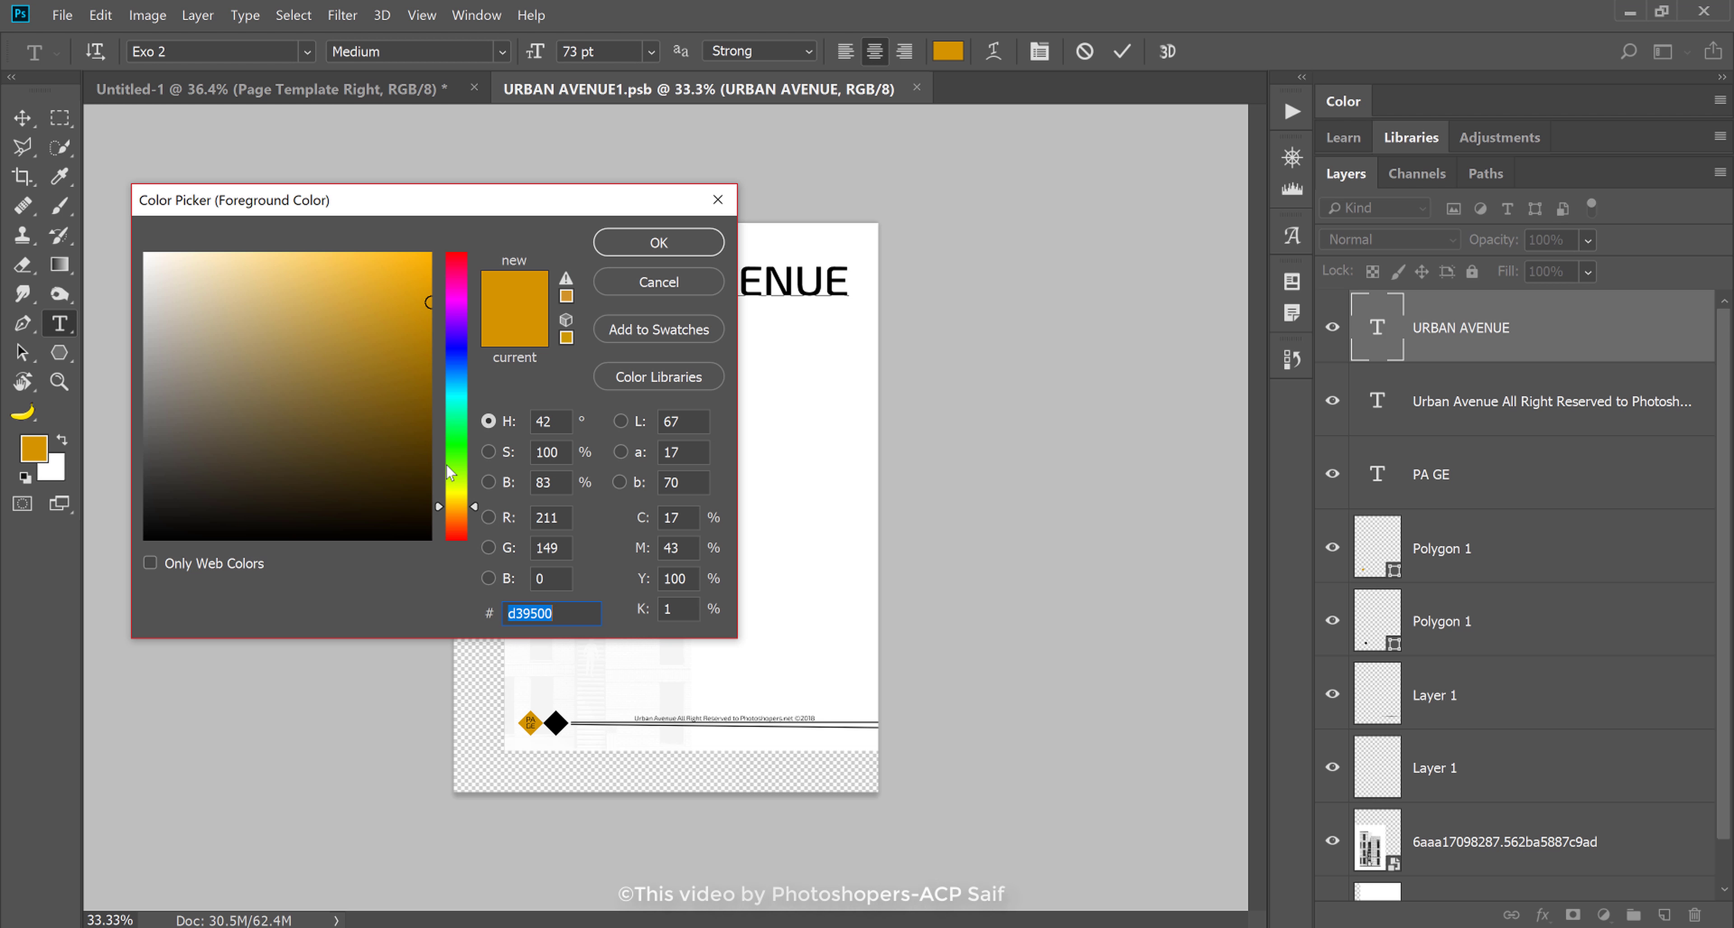
pyautogui.click(448, 463)
pyautogui.click(448, 494)
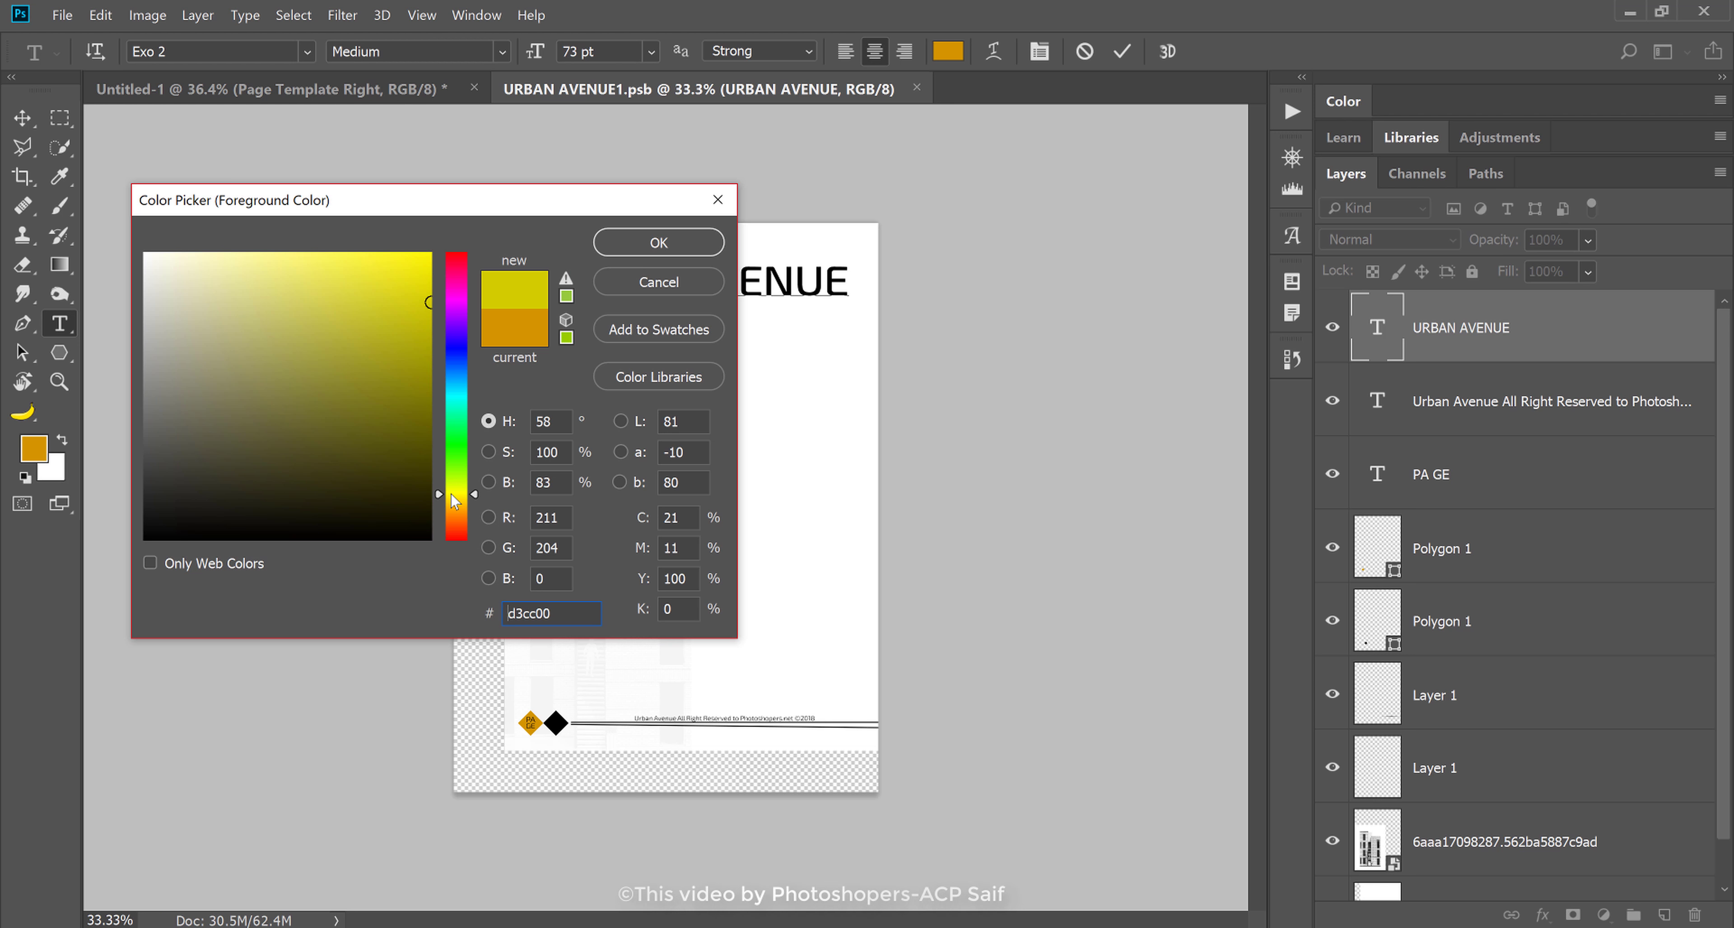
pyautogui.click(624, 251)
pyautogui.moveTo(495, 86); pyautogui.dragTo(912, 346)
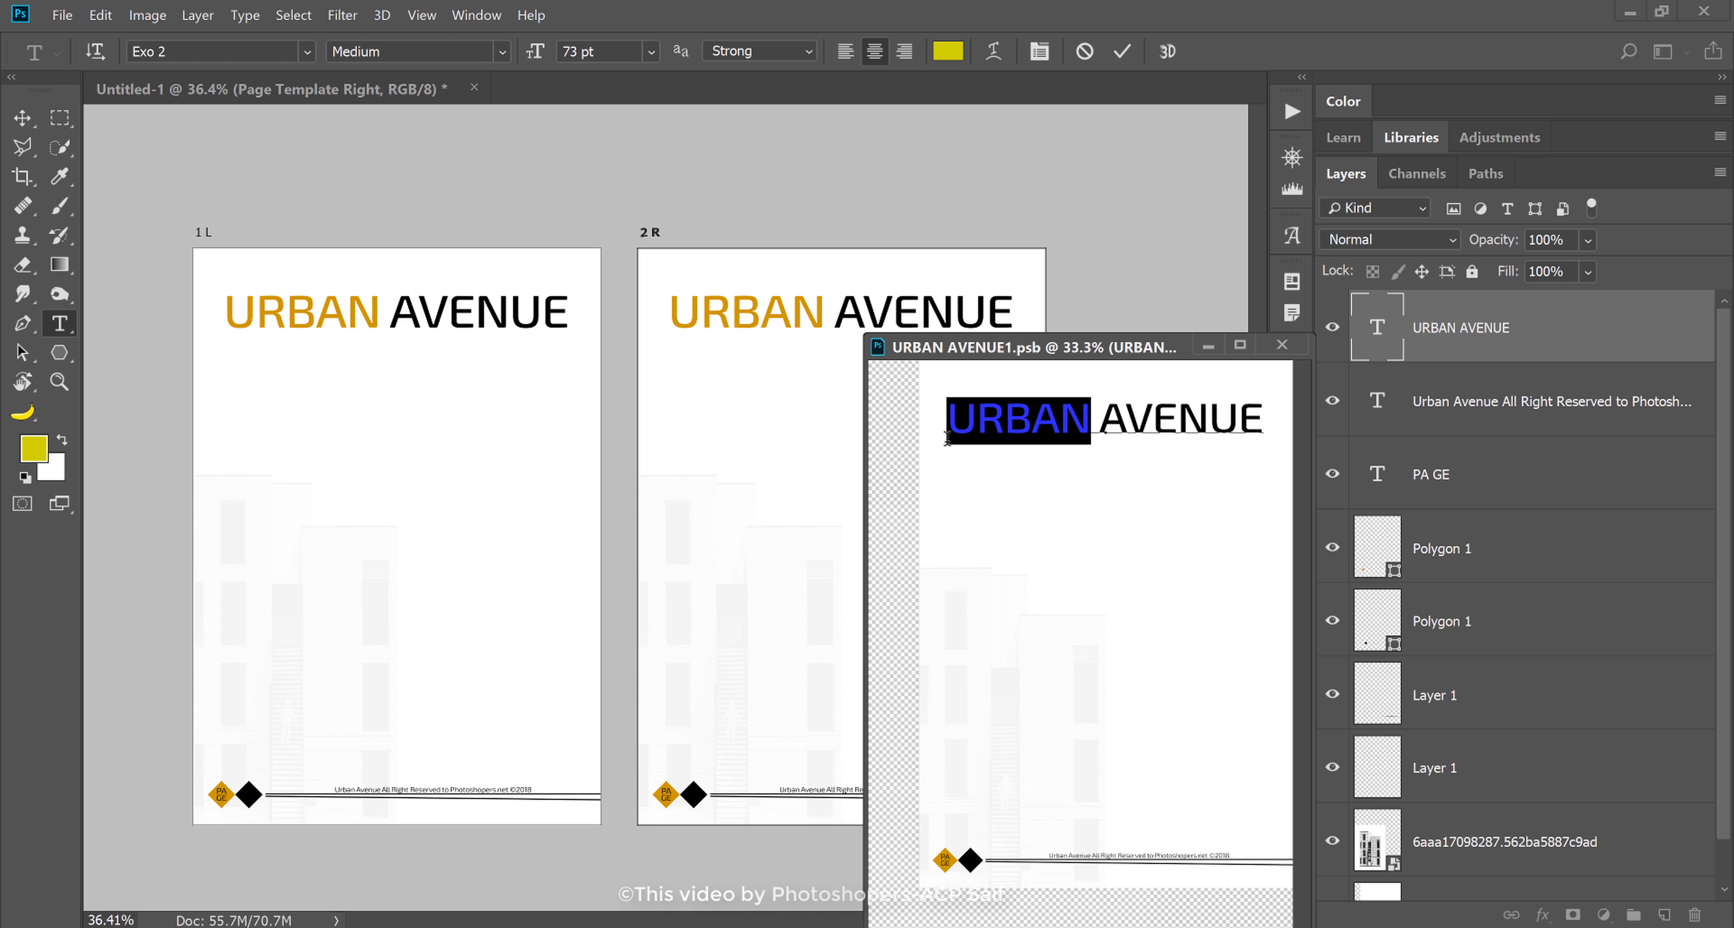
pyautogui.click(951, 427)
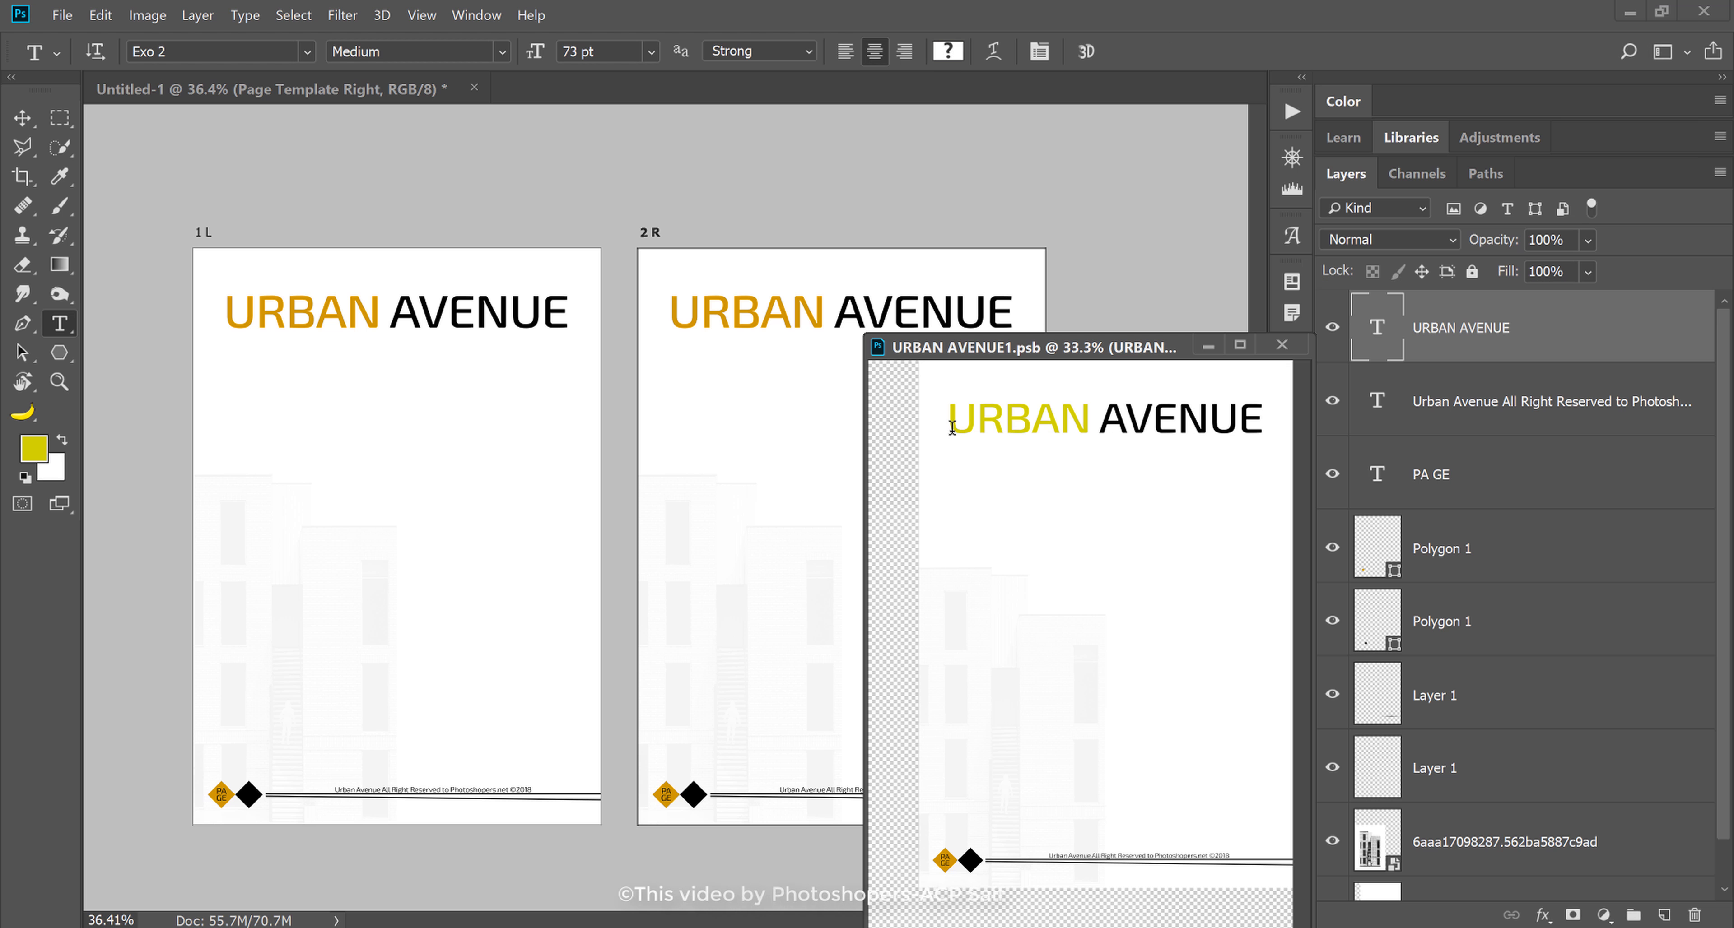
# - Save to preview yellow on 2 R, undo back to orange, and zoom on the footer
pyautogui.hotkey('ctrl', 's')
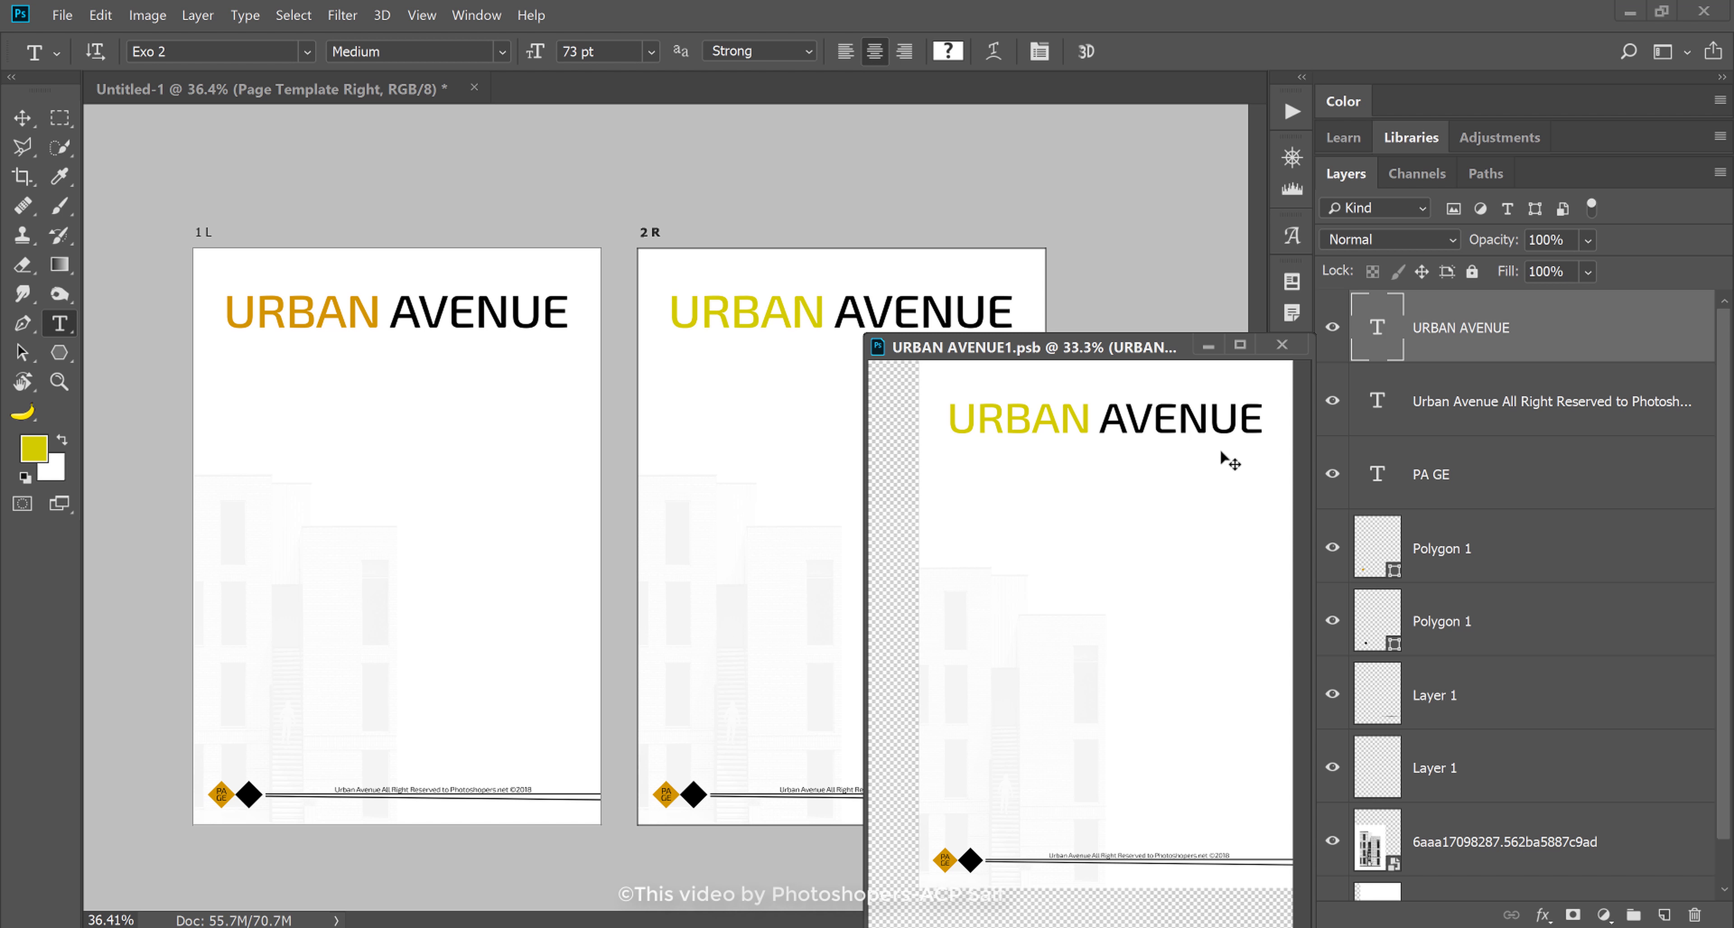
pyautogui.hotkey('ctrl', 'z')
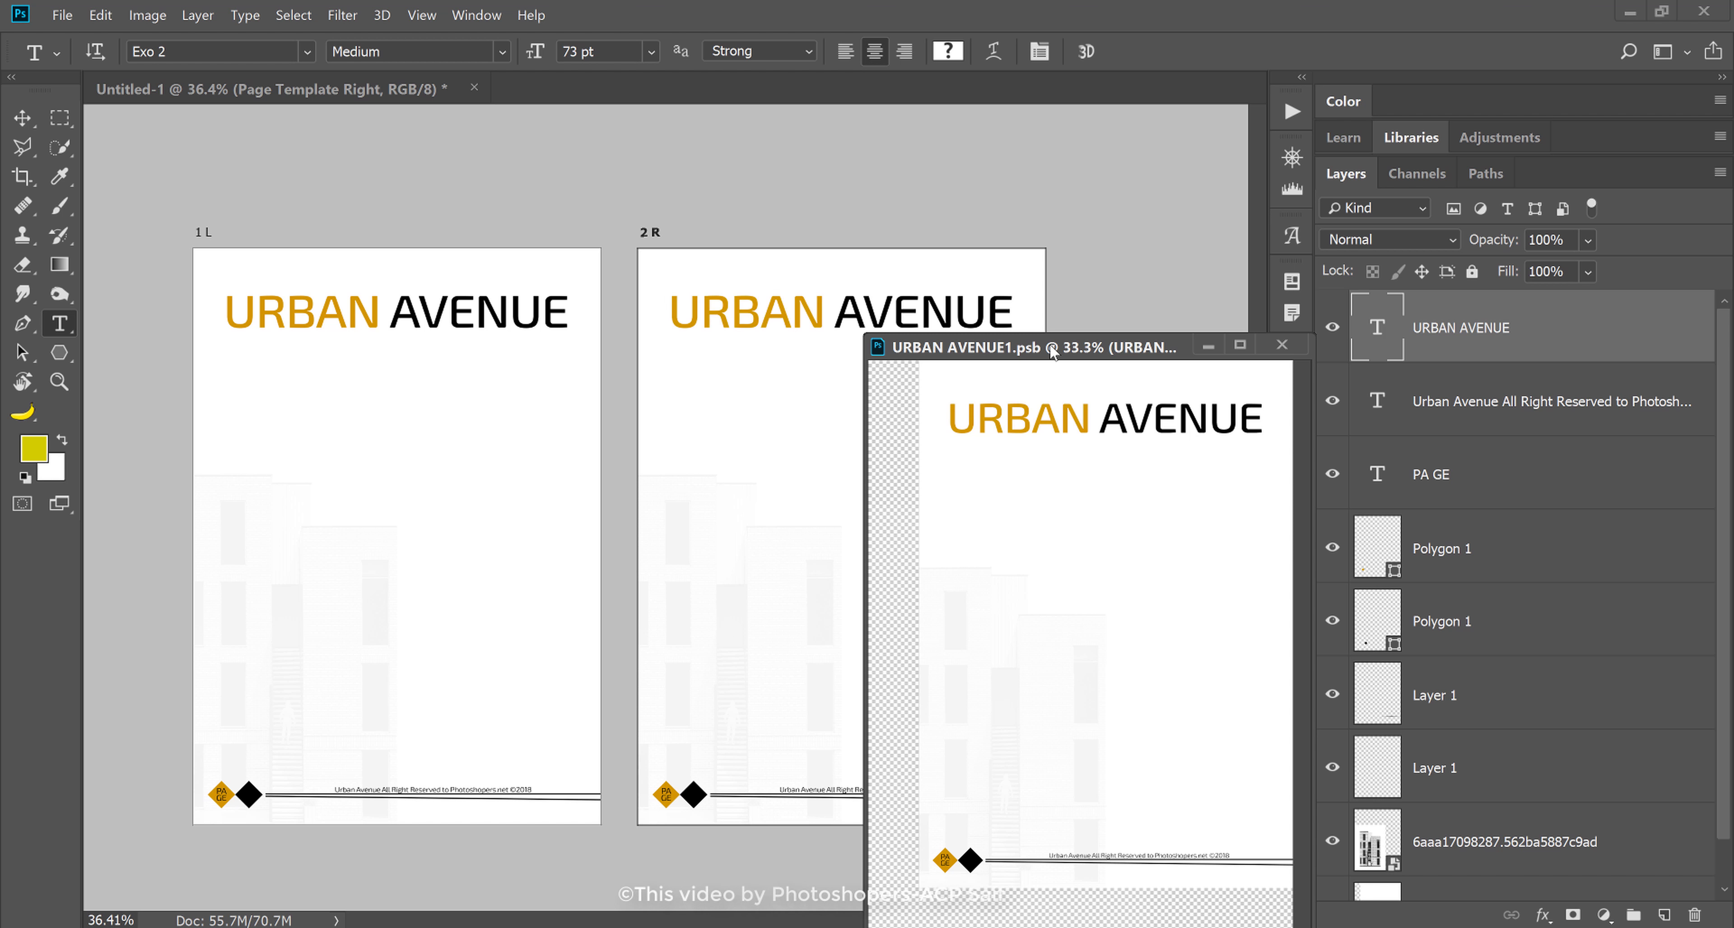
pyautogui.moveTo(1066, 351); pyautogui.dragTo(783, 160)
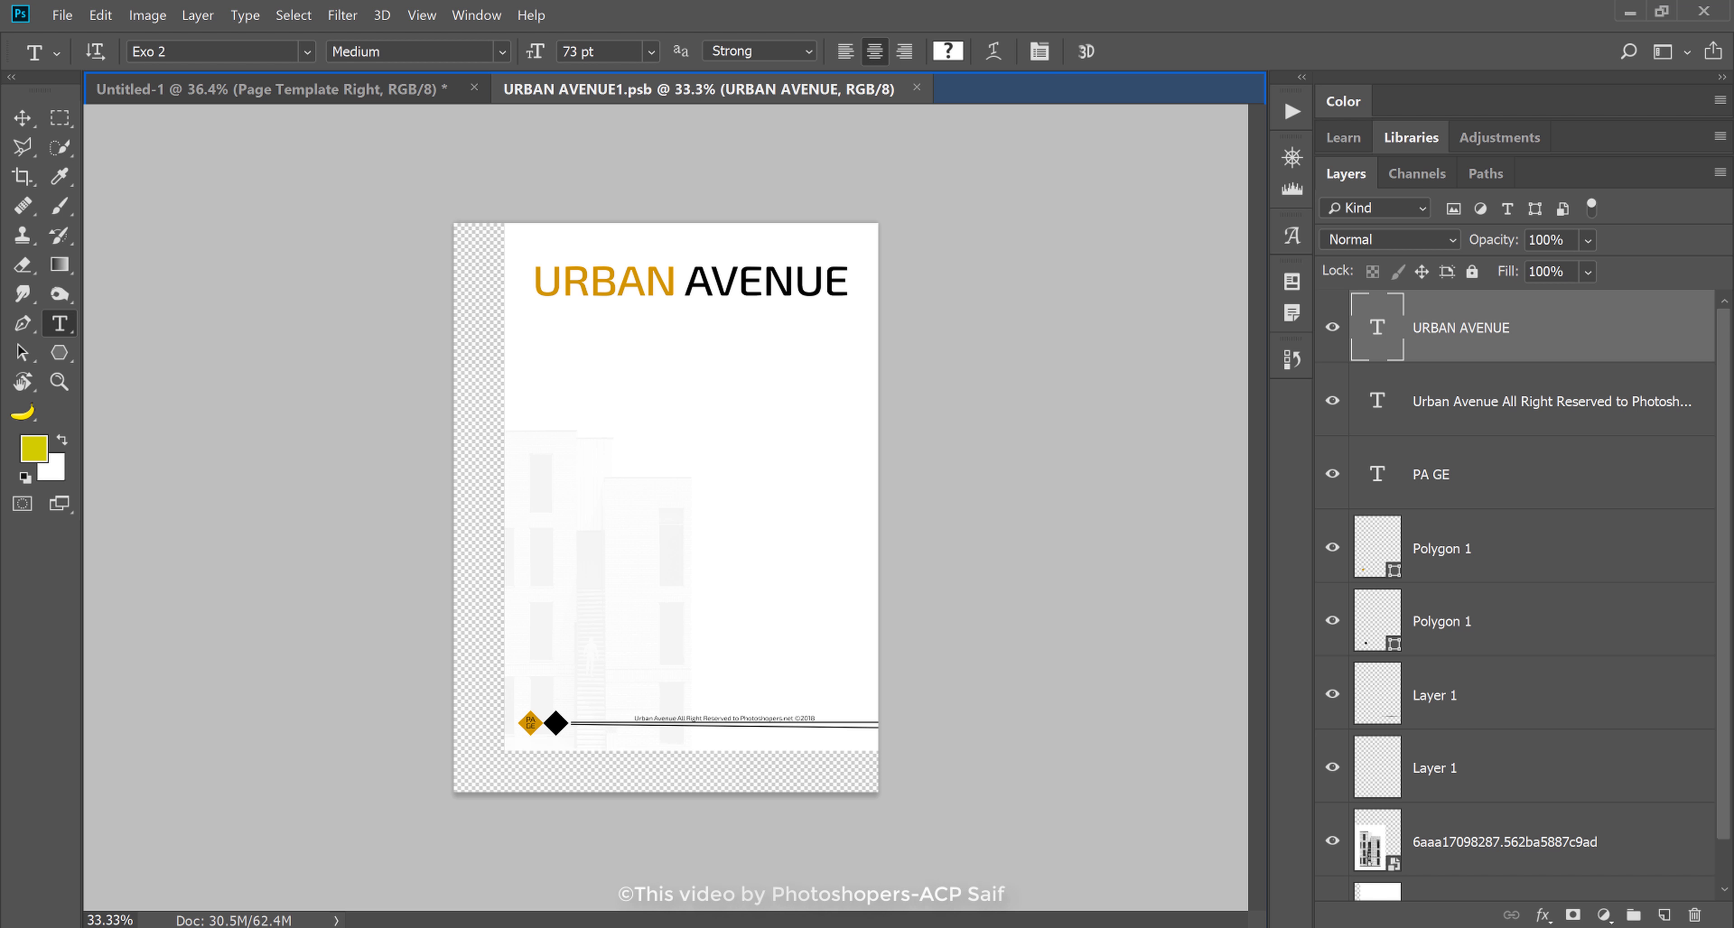
pyautogui.press('z')
pyautogui.moveTo(619, 762)
pyautogui.mouseDown()
pyautogui.moveTo(658, 735)
pyautogui.moveTo(687, 599)
pyautogui.mouseUp()
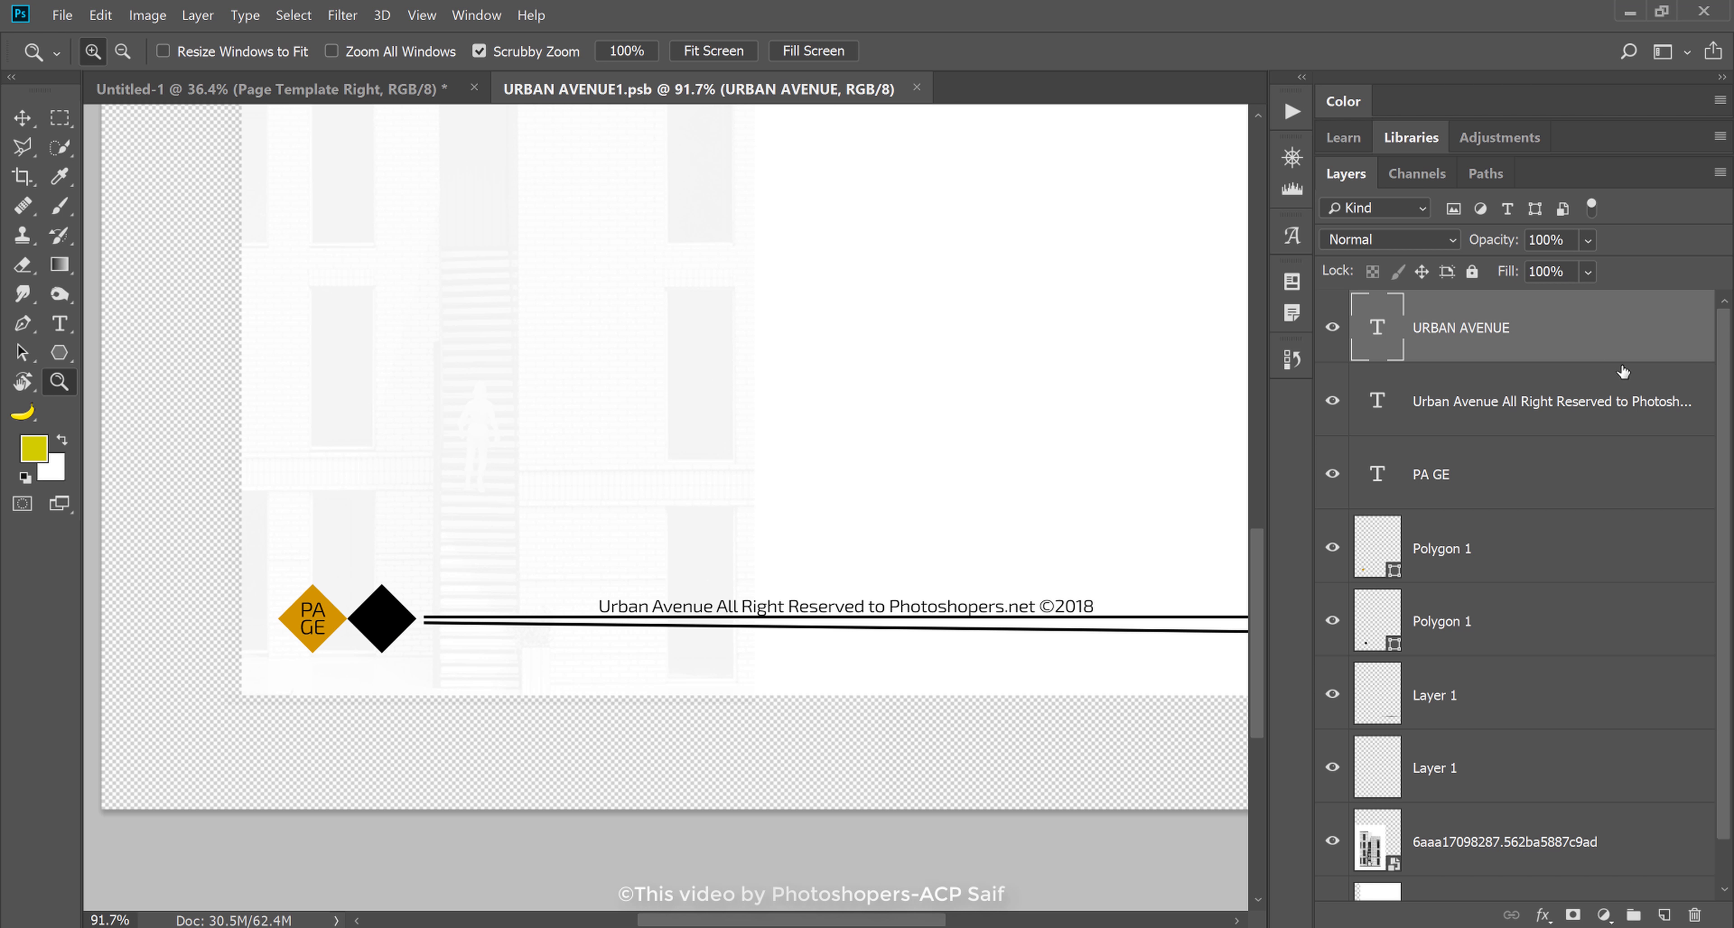
# - Select page 2 R's footer layers, flip them horizontally and nudge them slightly left
pyautogui.press('v')
pyautogui.click(1549, 402)
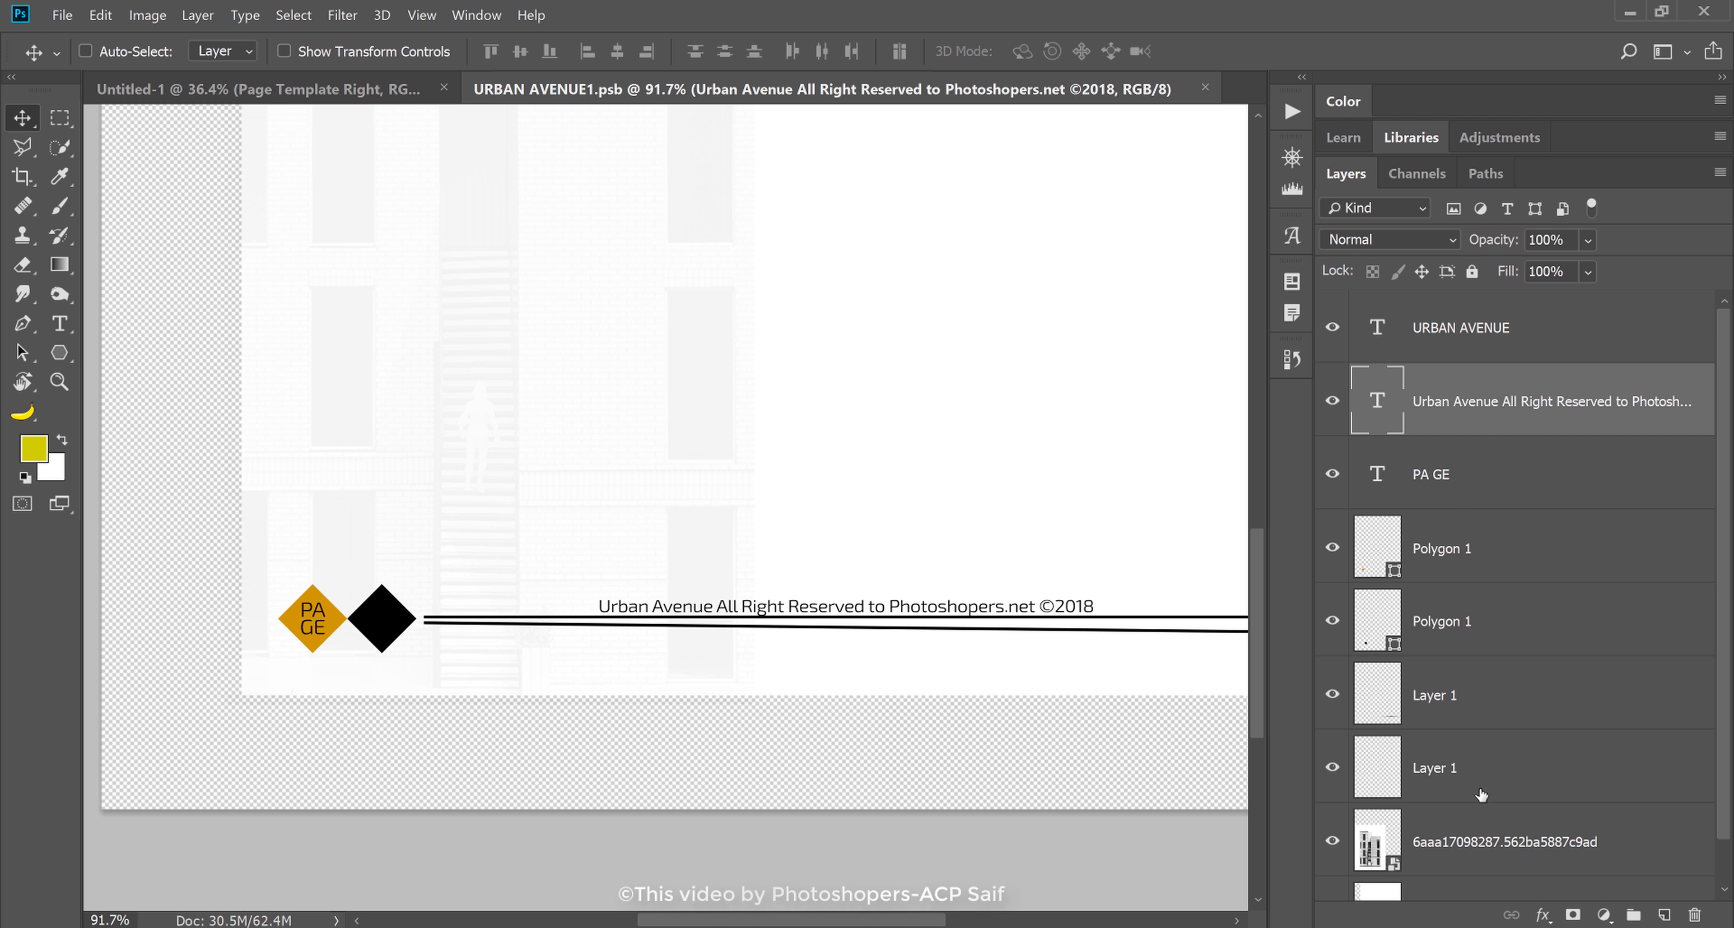
pyautogui.scroll(-1, 1481, 795)
pyautogui.hotkey('ctrl', 'alt', 'a')
pyautogui.hotkey('shift', 'v')
pyautogui.moveTo(740, 526); pyautogui.dragTo(767, 531)
pyautogui.hotkey('ctrl', 'z')
pyautogui.hotkey('shift', 'v')
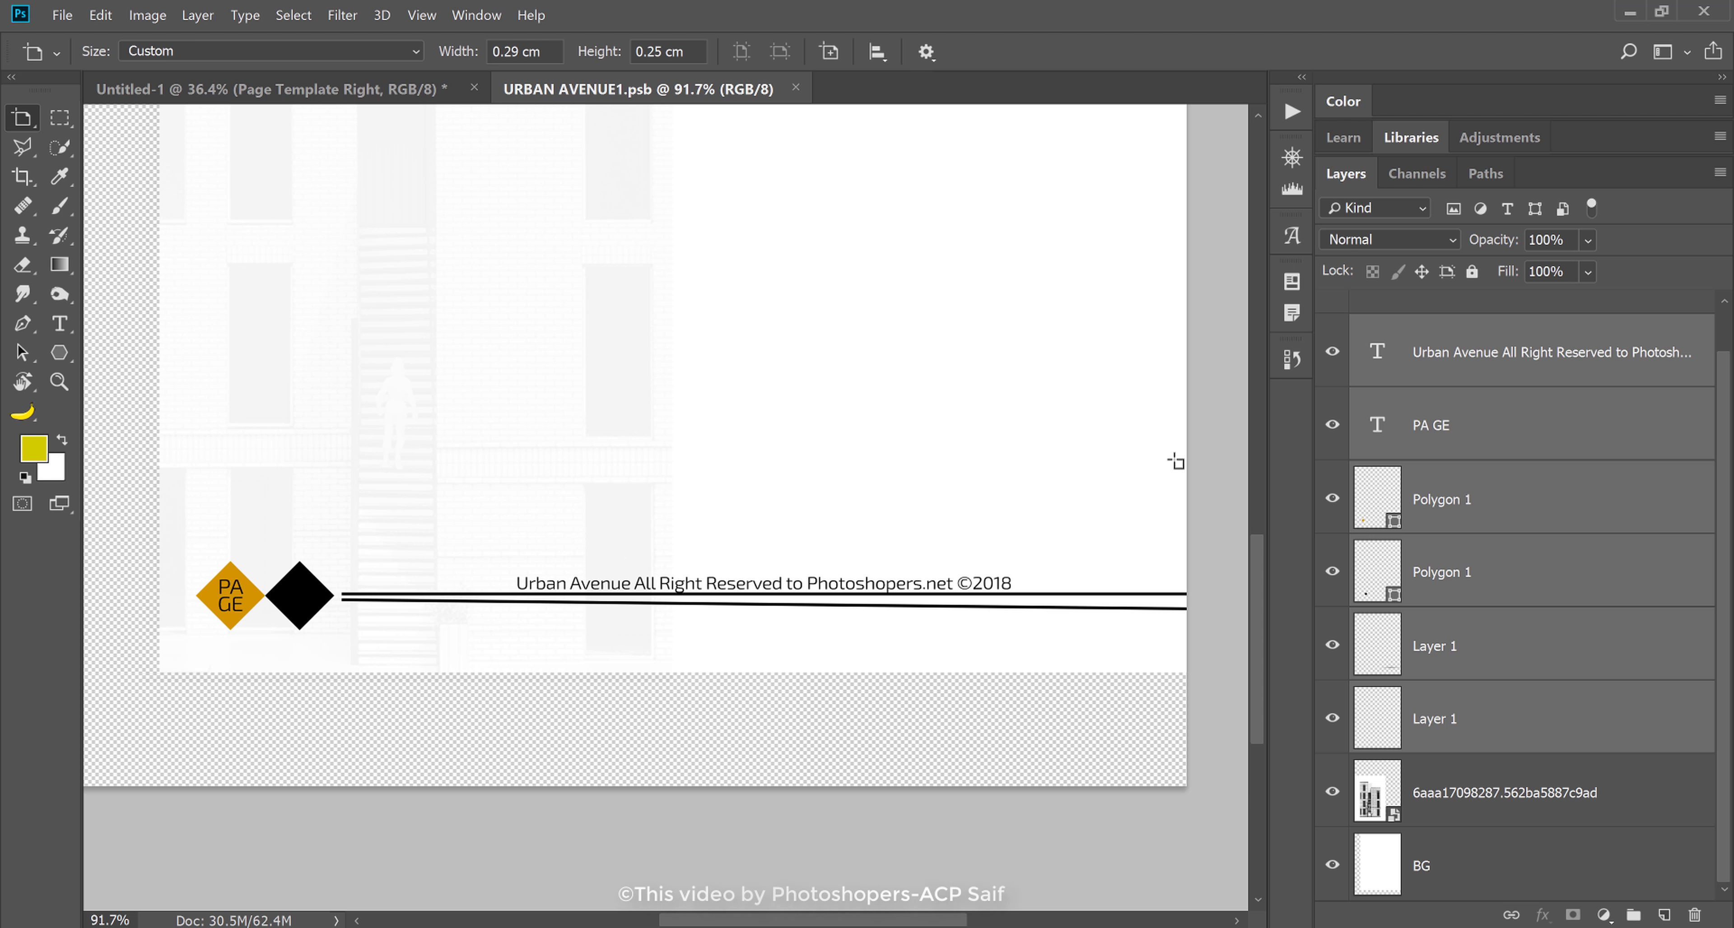
pyautogui.hotkey('shift', 'v')
pyautogui.hotkey('ctrl', 't')
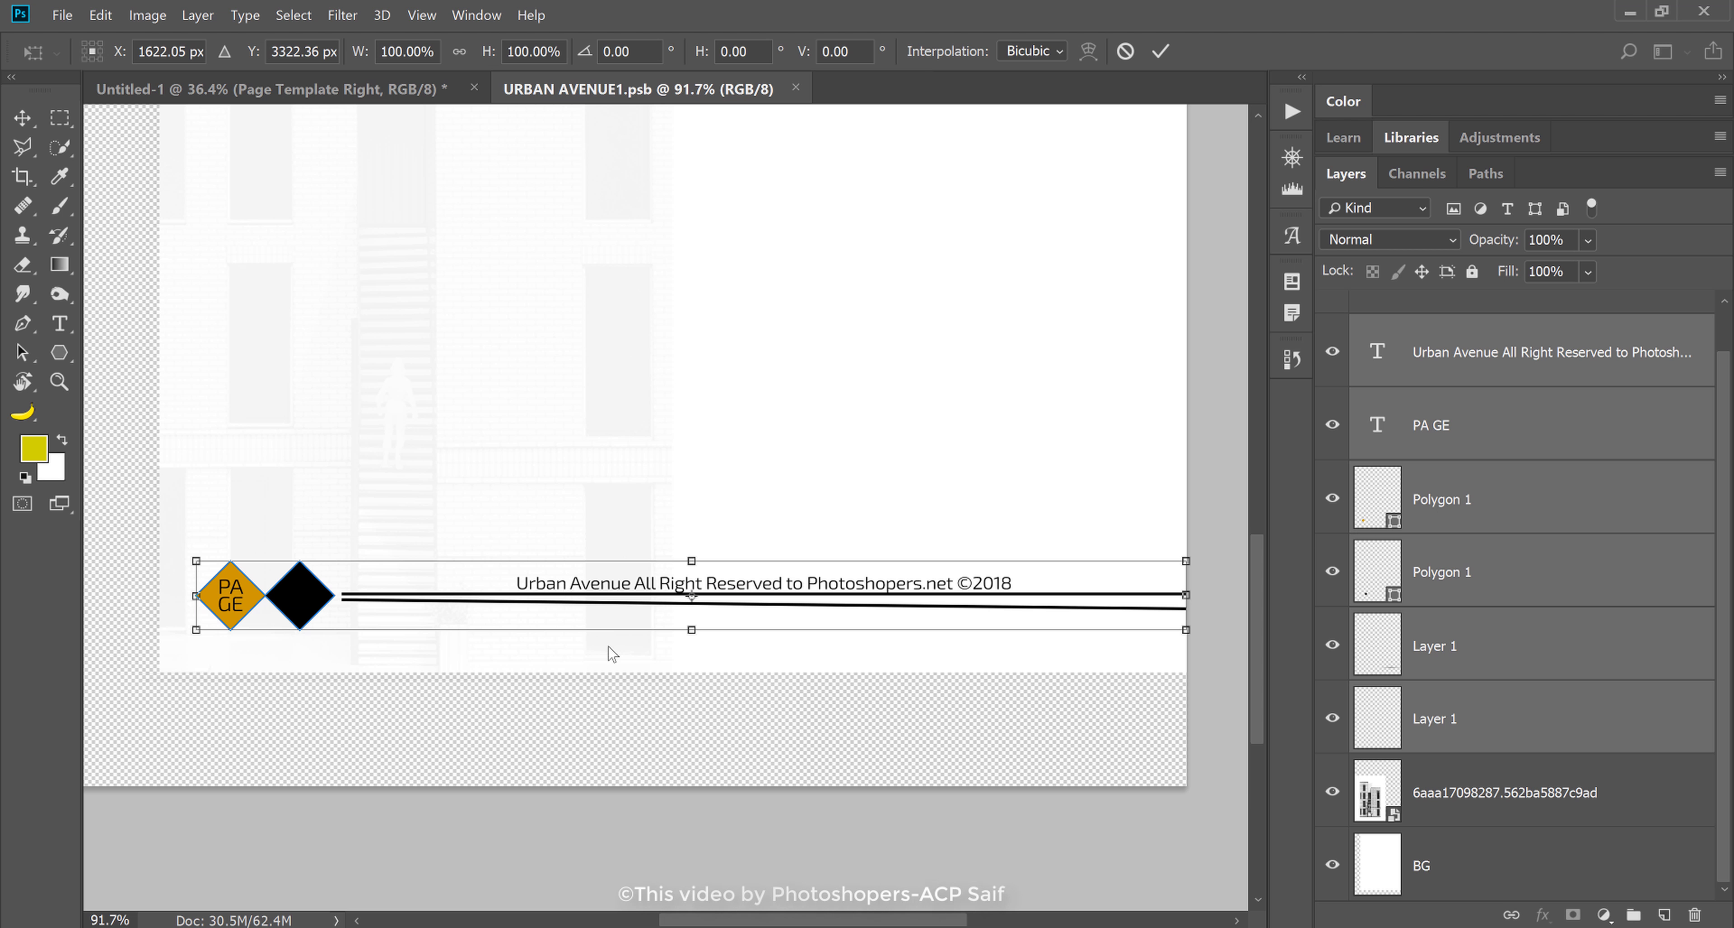
pyautogui.rightClick(609, 651)
pyautogui.click(649, 867)
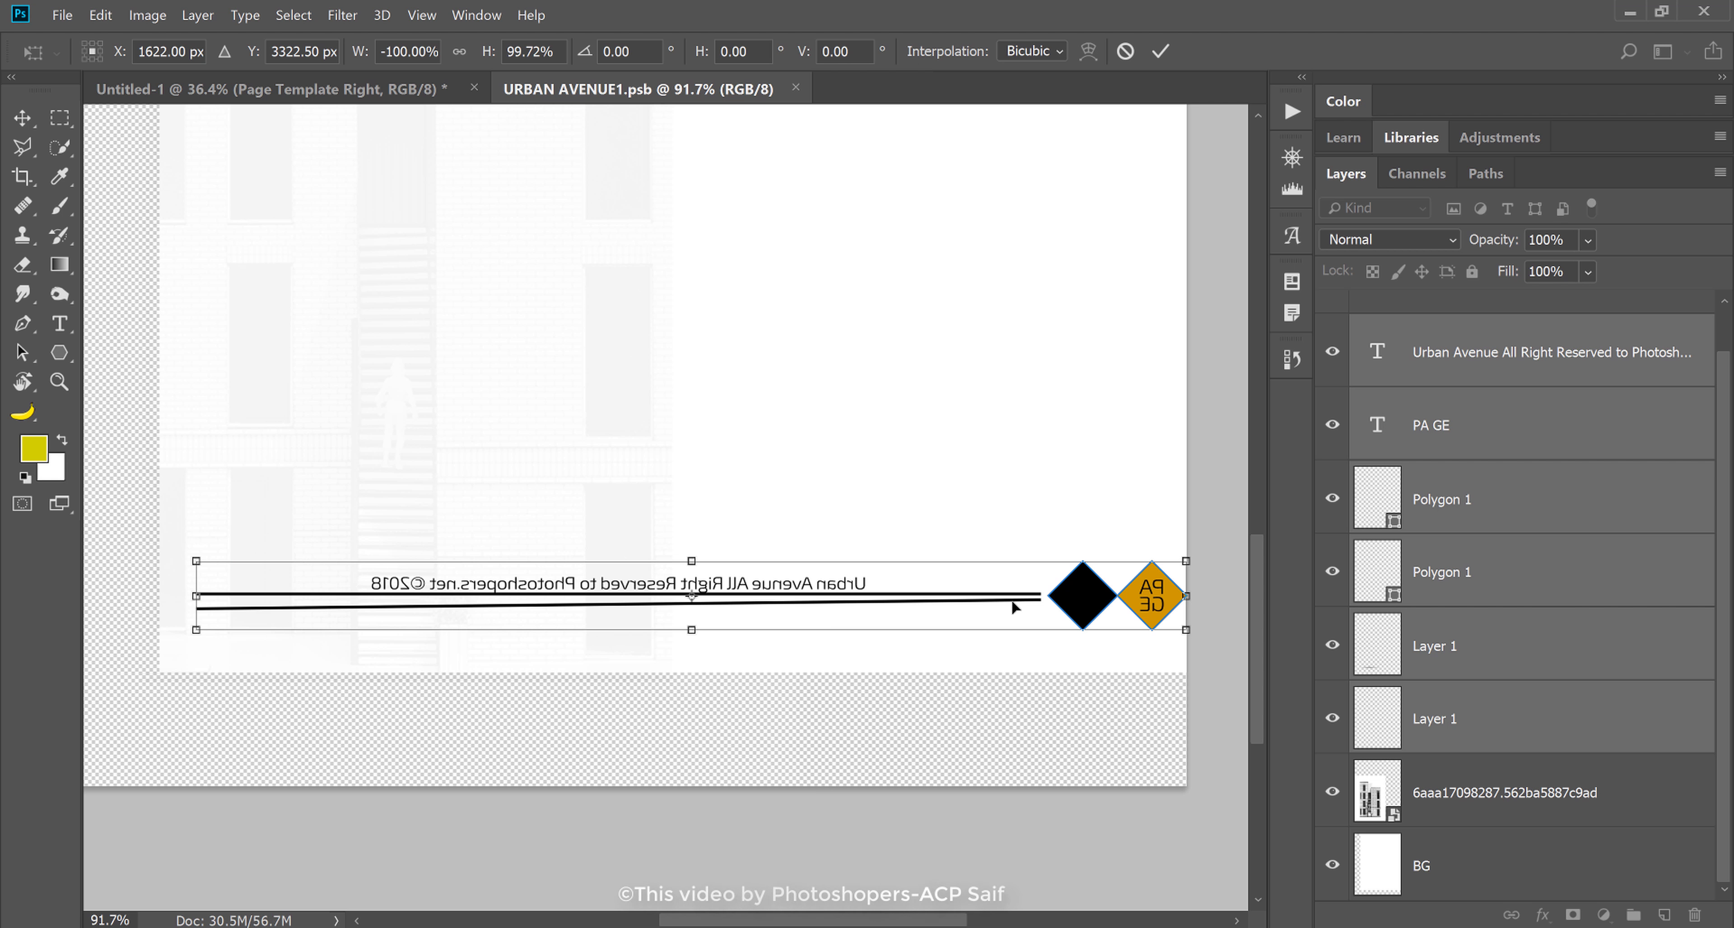
pyautogui.press('Return')
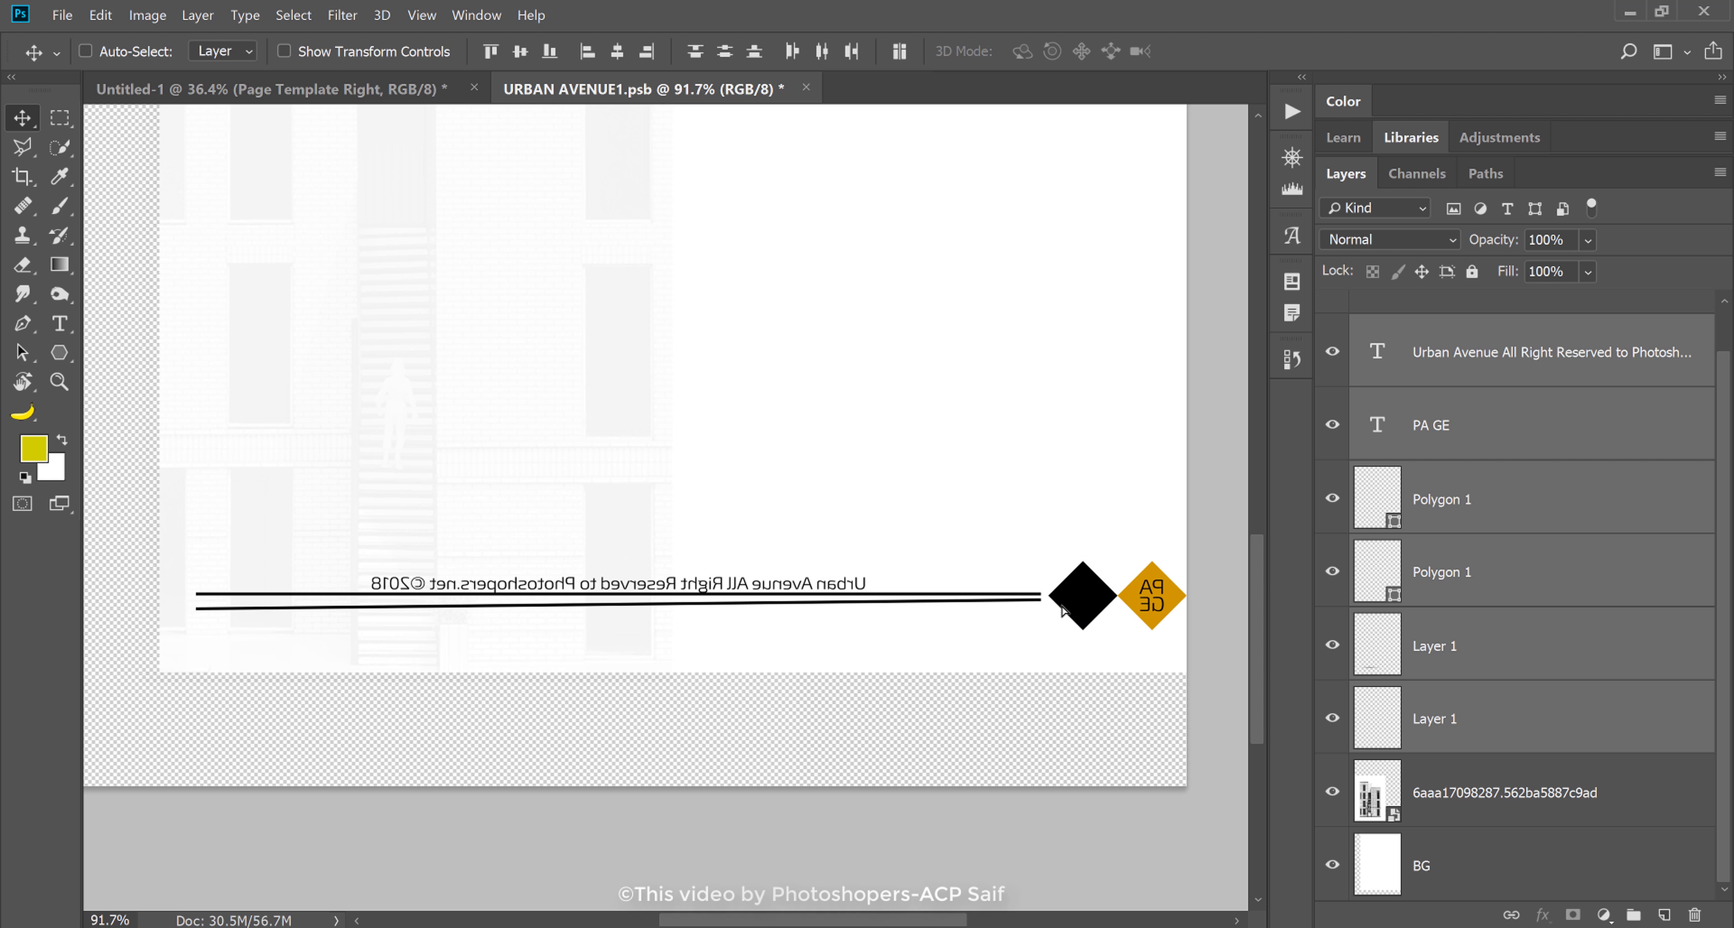
pyautogui.press('Left')
pyautogui.press('Left')
pyautogui.press('Left')
pyautogui.press('Left')
pyautogui.press('Left')
pyautogui.press('Left')
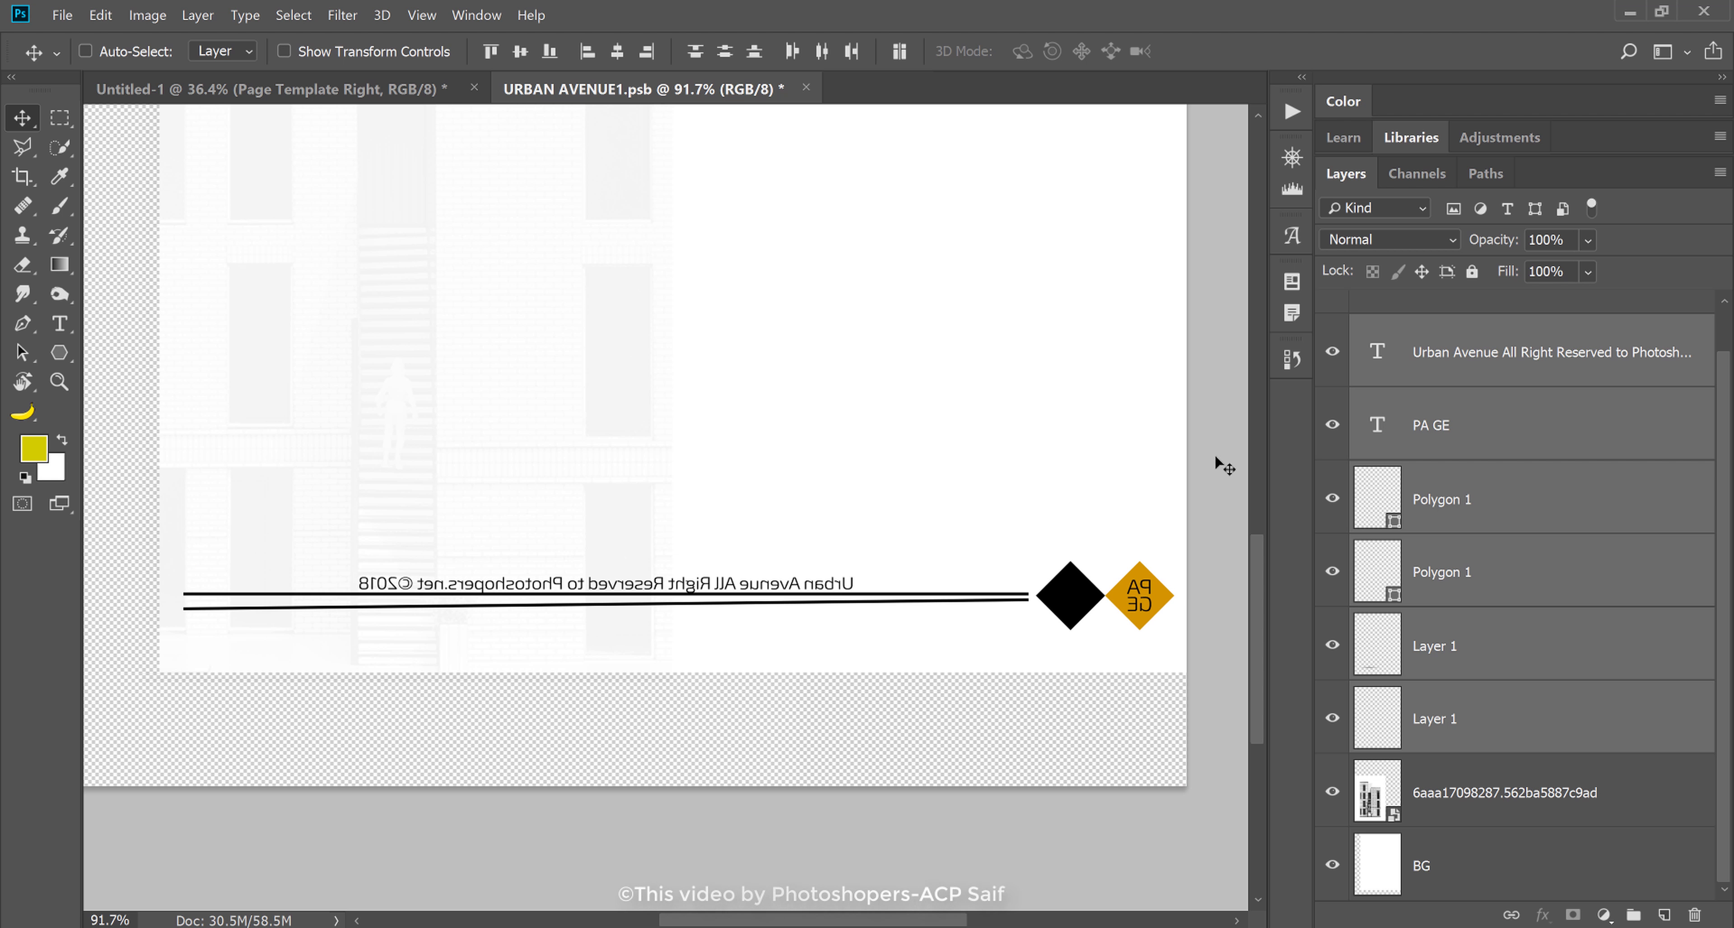
# - Flip the PA GE text back horizontally so it reads correctly
pyautogui.click(1427, 425)
pyautogui.press('z')
pyautogui.moveTo(1178, 588); pyautogui.dragTo(1292, 512)
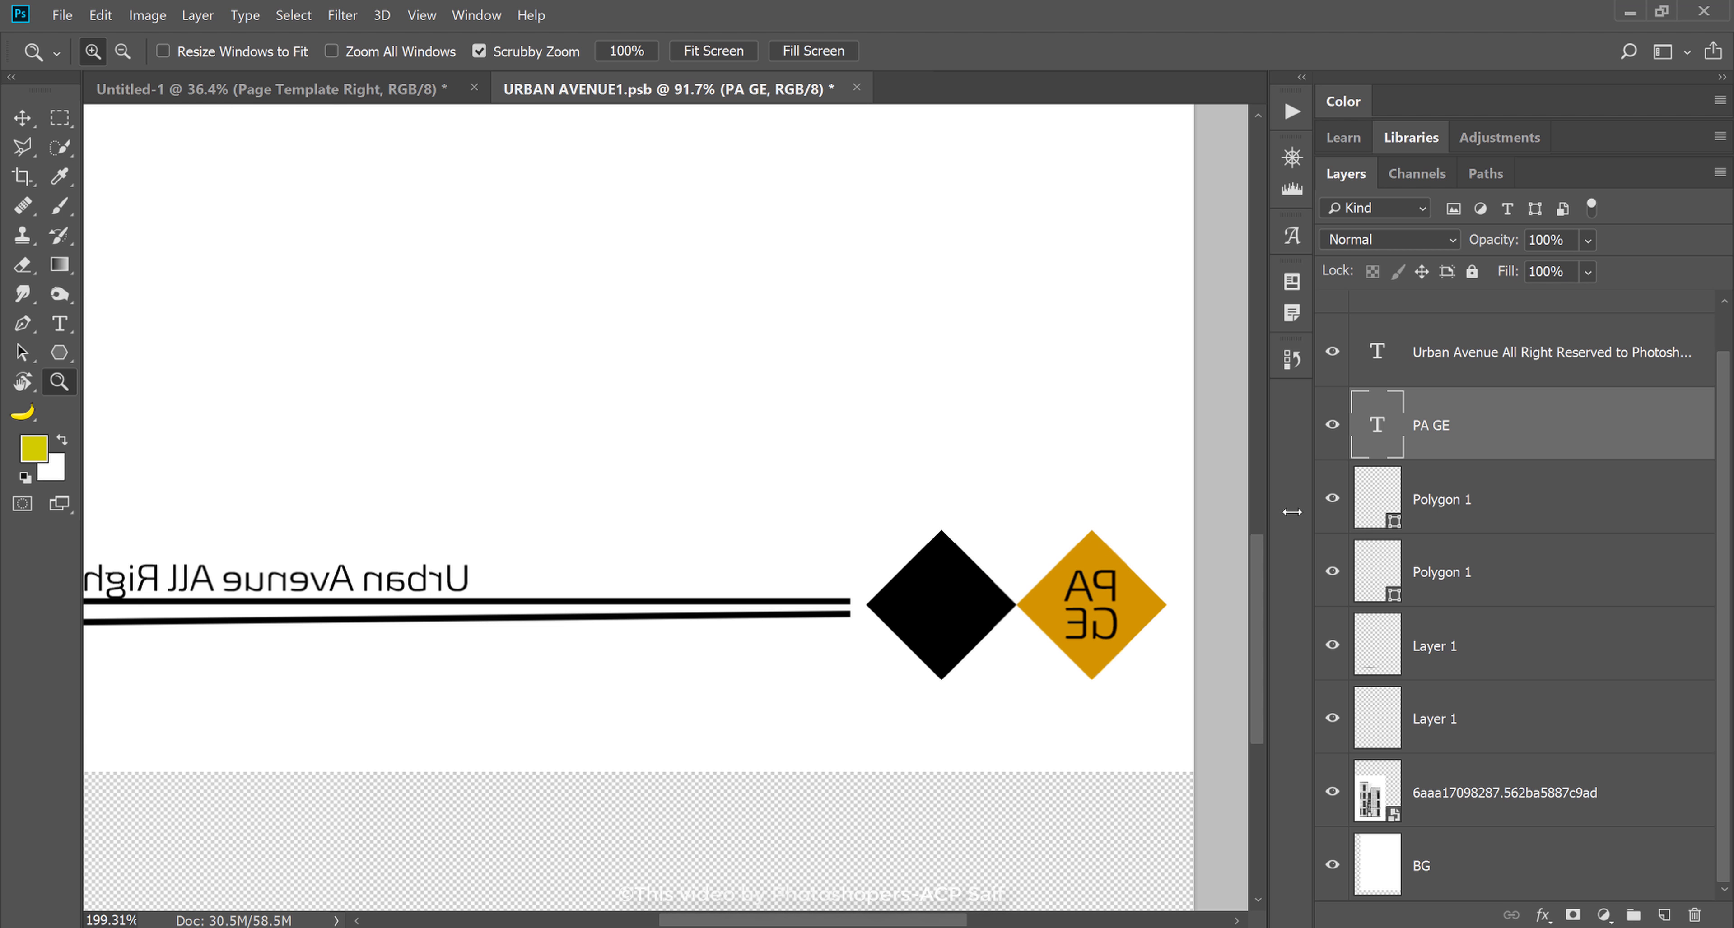
pyautogui.hotkey('ctrl', 't')
pyautogui.rightClick(1055, 598)
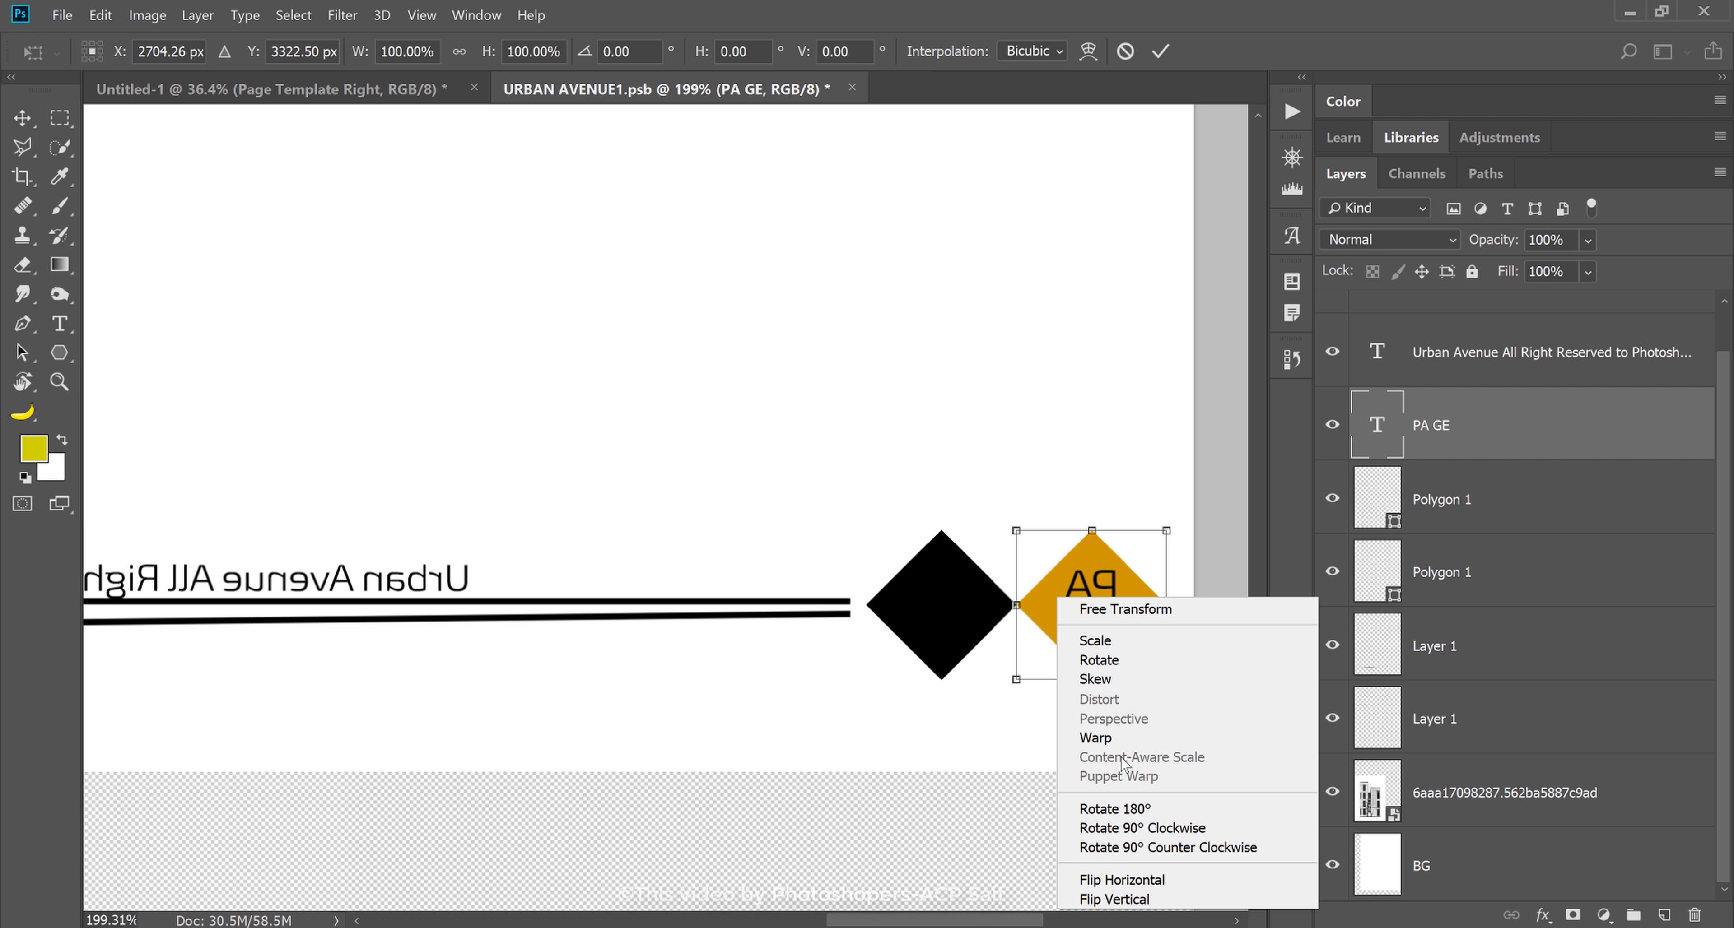
pyautogui.click(1131, 878)
pyautogui.press('Return')
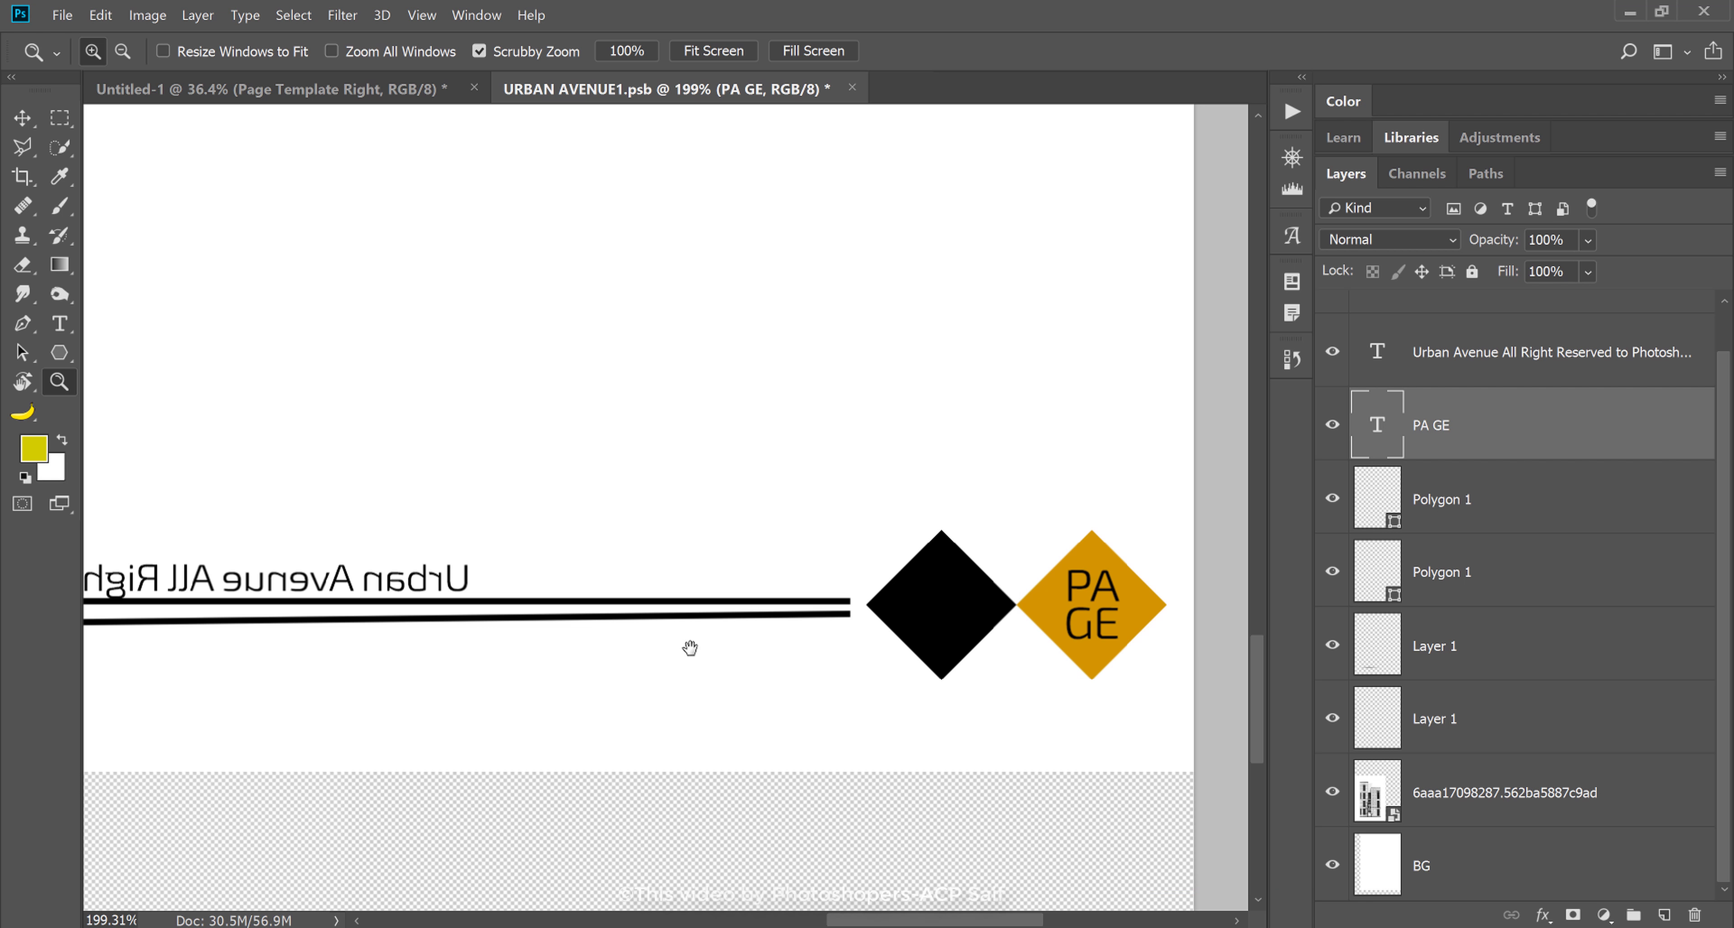
# - Flip the copyright footer text back horizontally so it reads correctly
pyautogui.moveTo(690, 648); pyautogui.dragTo(926, 591)
pyautogui.click(1474, 346)
pyautogui.hotkey('ctrl', 't')
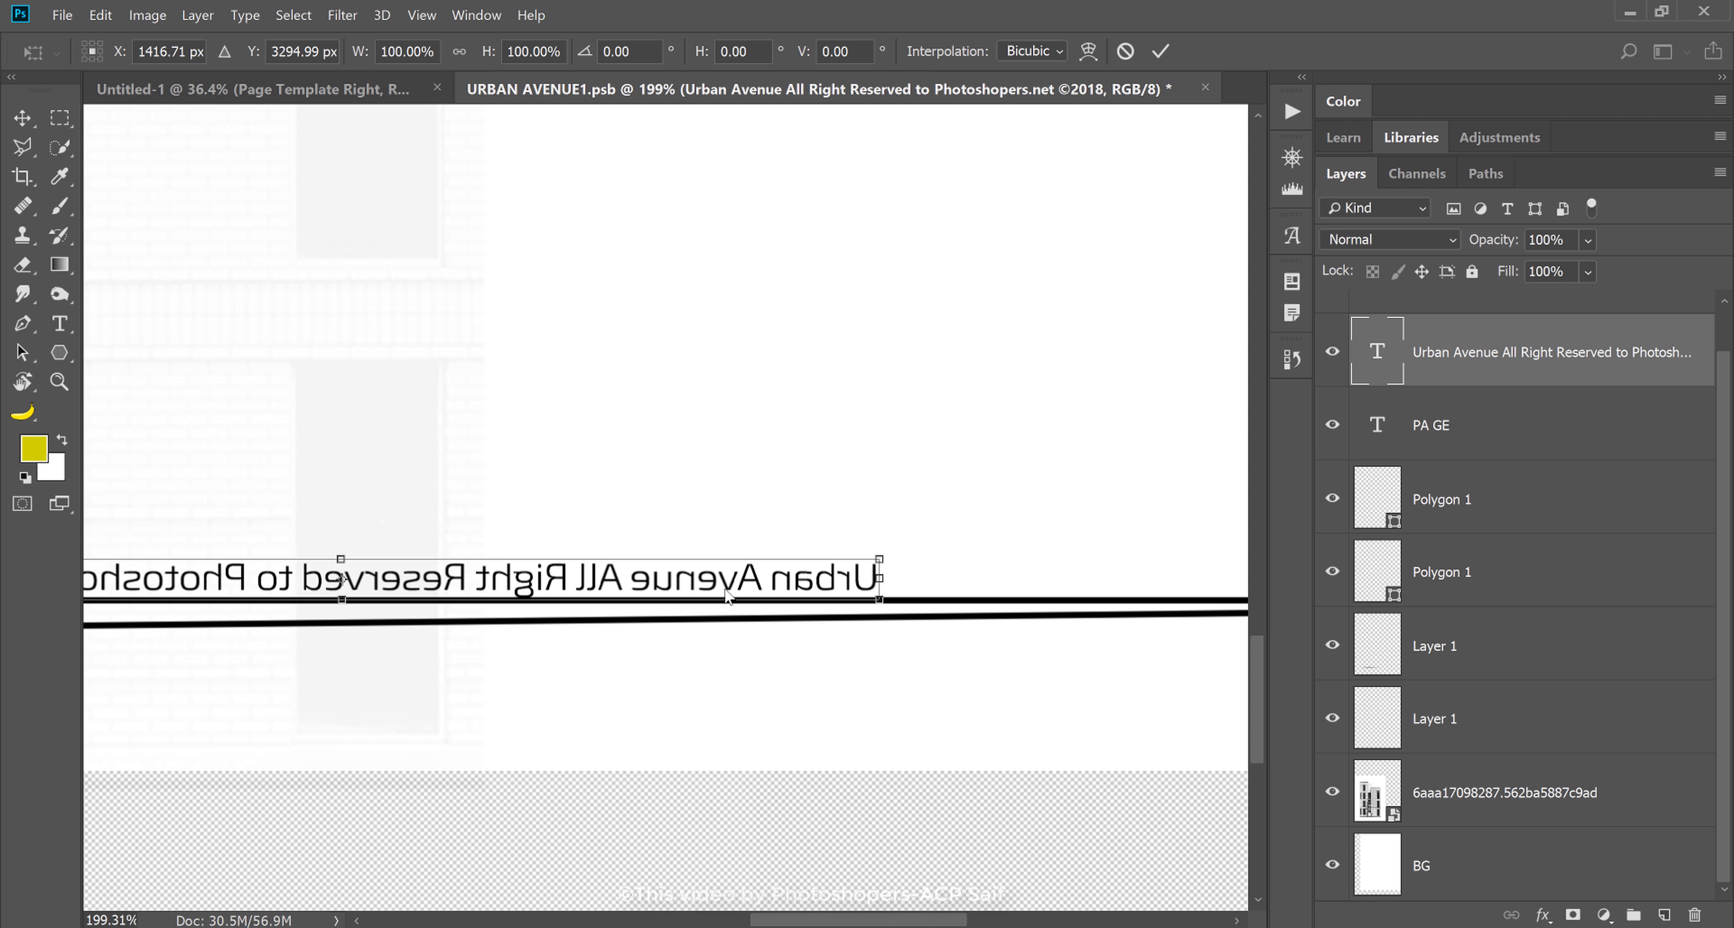
pyautogui.rightClick(720, 585)
pyautogui.click(779, 868)
pyautogui.press('Return')
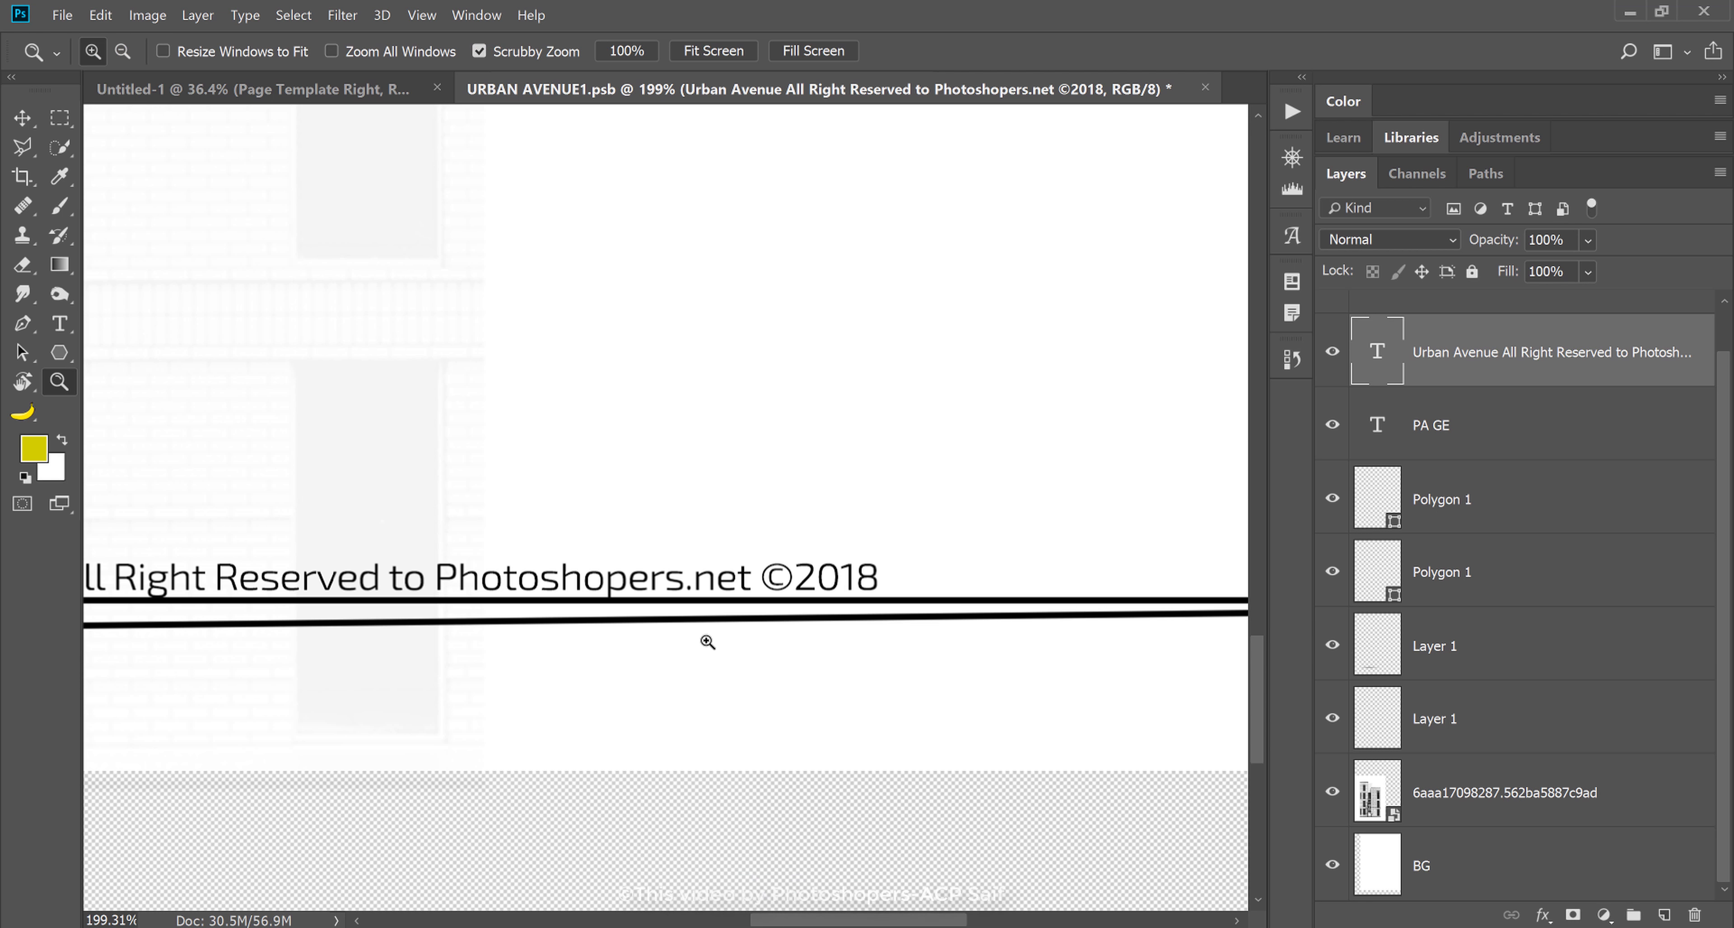
# - Move the orange PAGE diamond and its text onto the black diamond's spot
pyautogui.moveTo(704, 642); pyautogui.dragTo(650, 658)
pyautogui.moveTo(643, 513); pyautogui.dragTo(619, 525)
pyautogui.press('v')
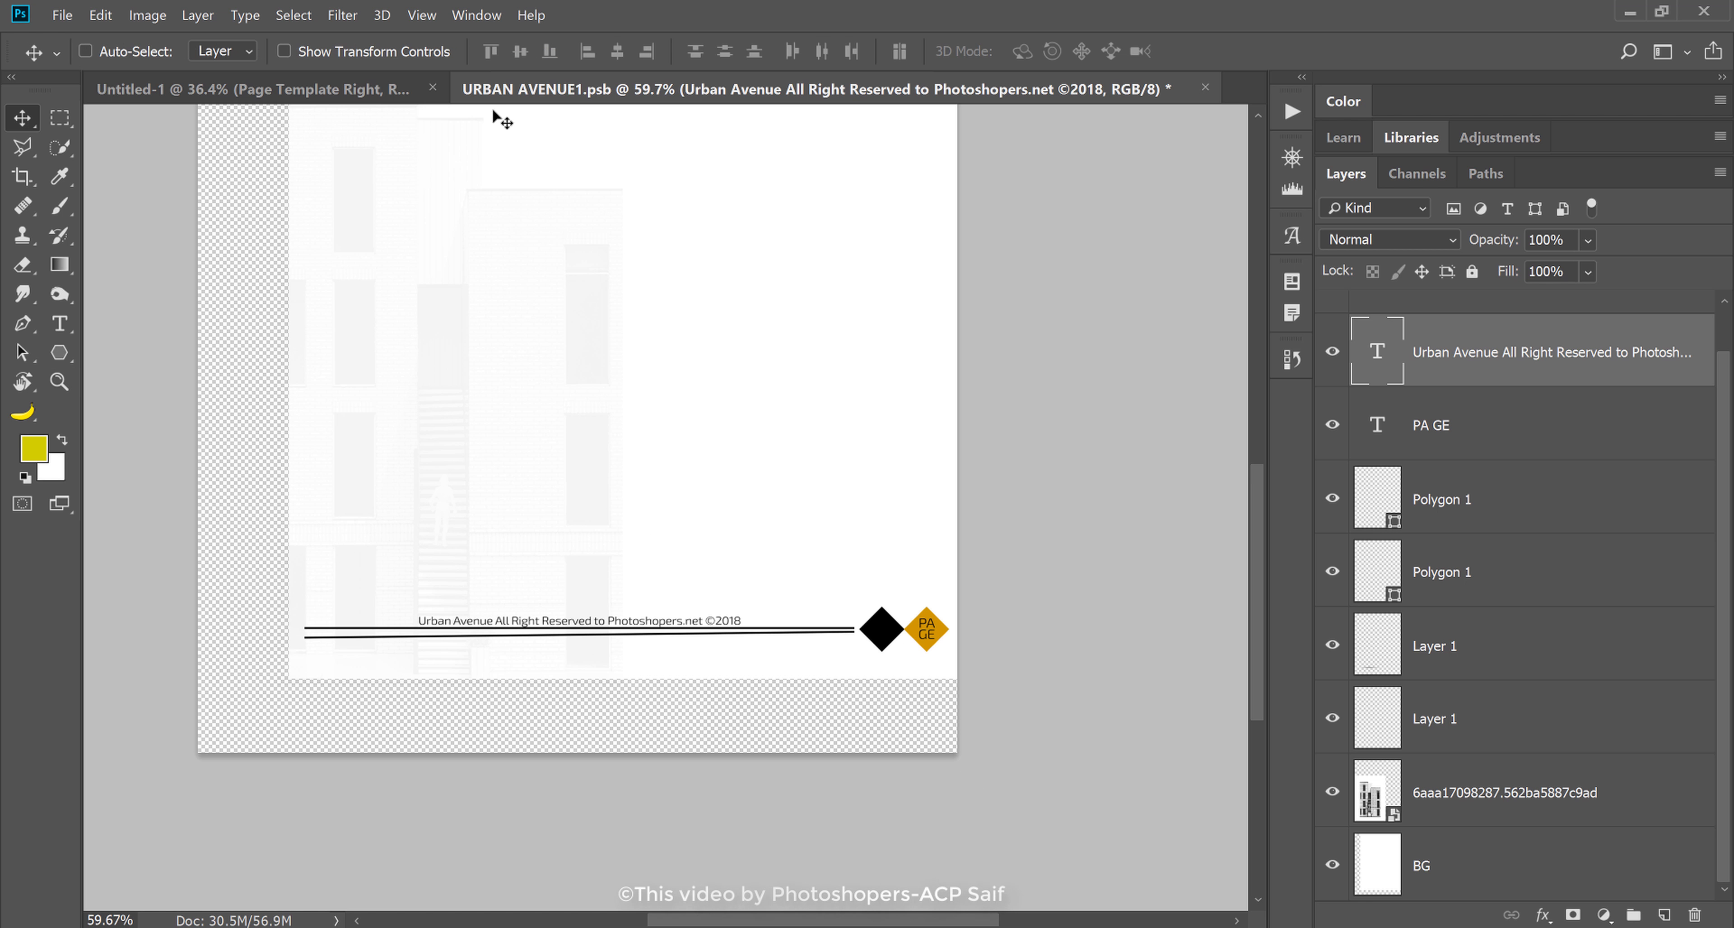
pyautogui.press('z')
pyautogui.moveTo(957, 684); pyautogui.dragTo(1006, 657)
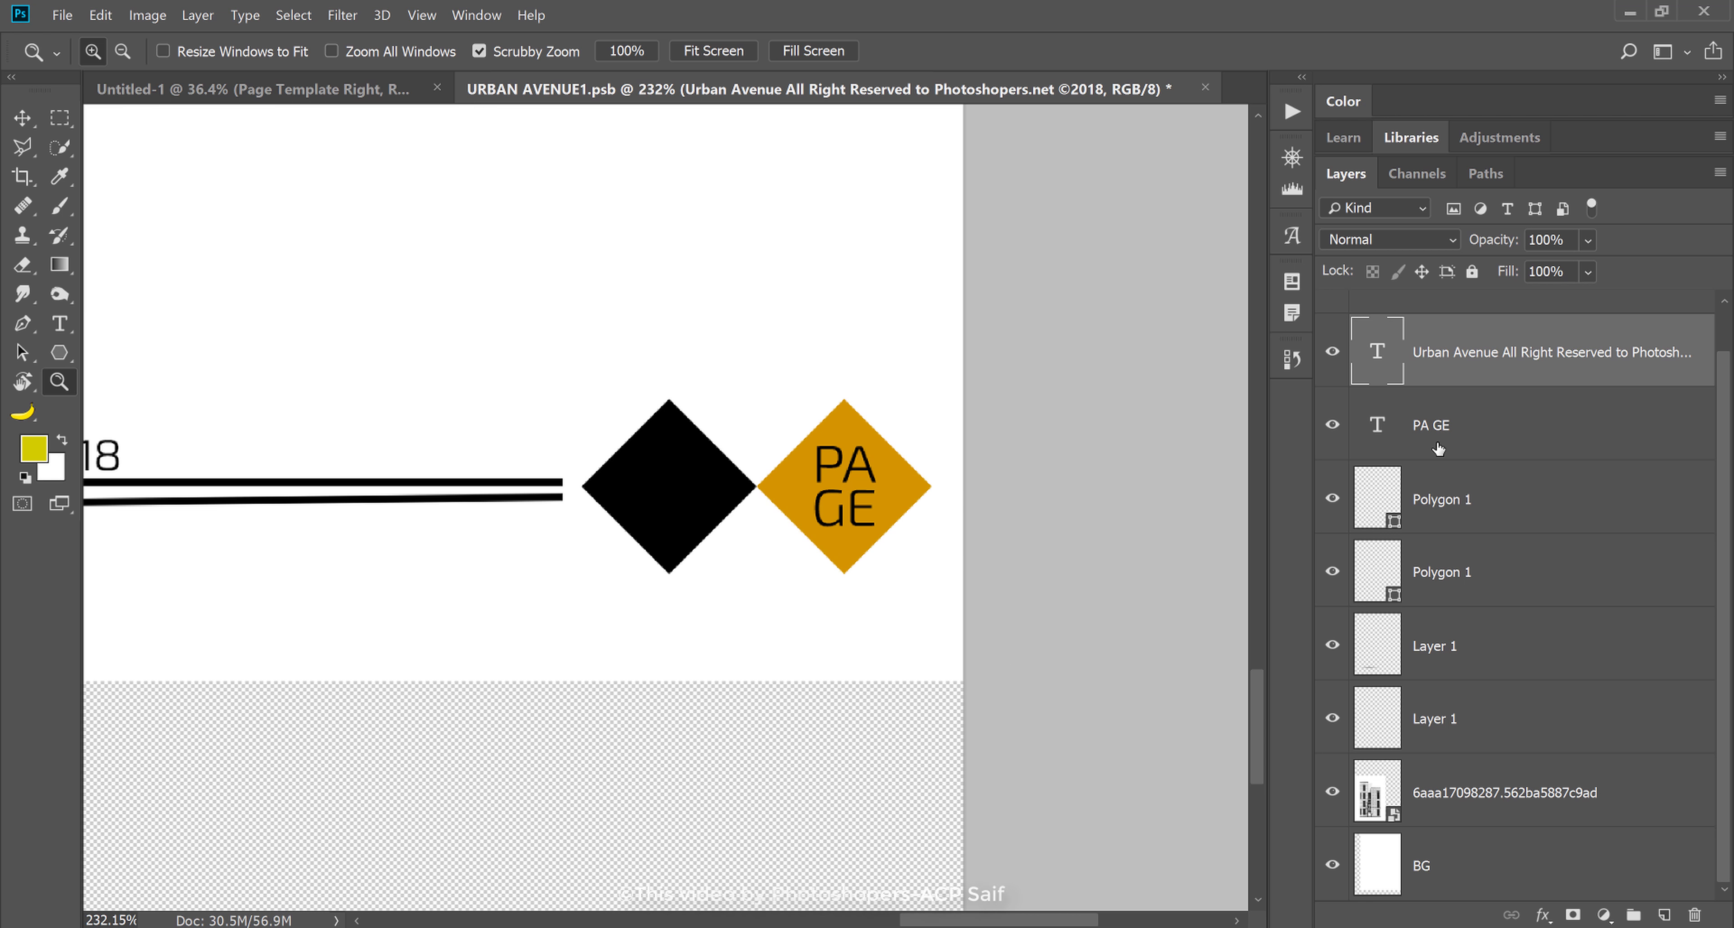
pyautogui.click(1332, 497)
pyautogui.click(1440, 499)
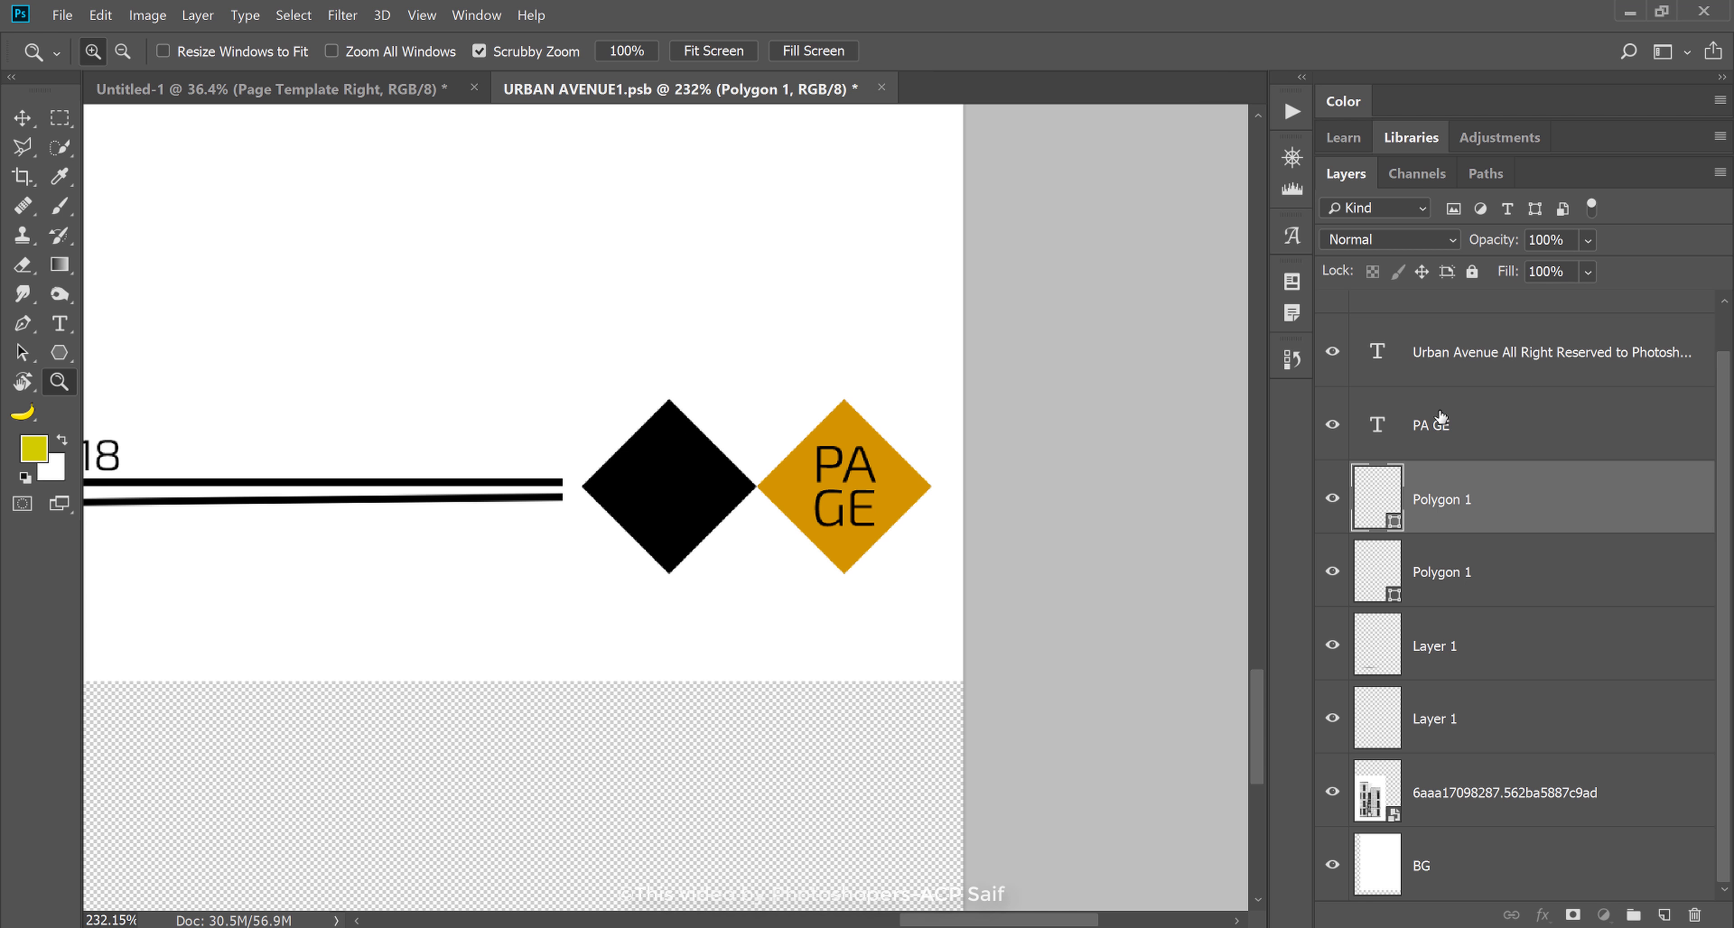
pyautogui.keyDown('shift'); pyautogui.click(1430, 425); pyautogui.keyUp('shift')
pyautogui.press('v')
pyautogui.moveTo(956, 555)
pyautogui.mouseDown()
pyautogui.moveTo(782, 555)
pyautogui.moveTo(970, 522)
pyautogui.mouseUp()
pyautogui.click(1458, 552)
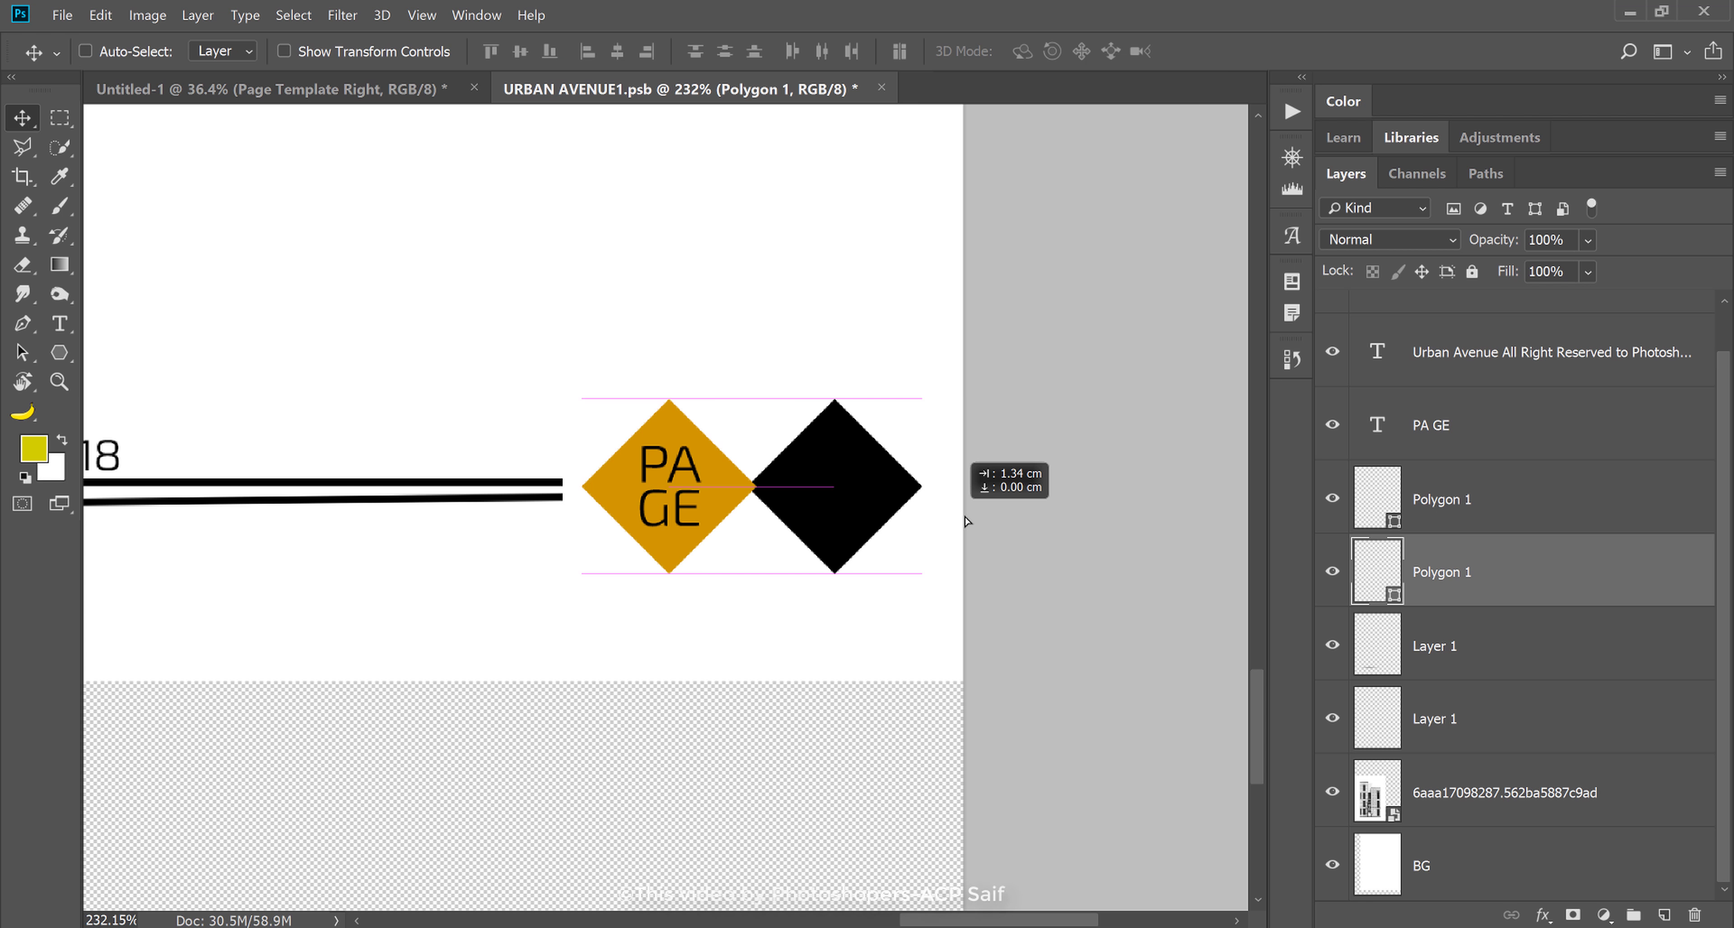
# - Save the URBAN AVENUE1.psb template and close it to return to the spread
pyautogui.hotkey('ctrl', 's')
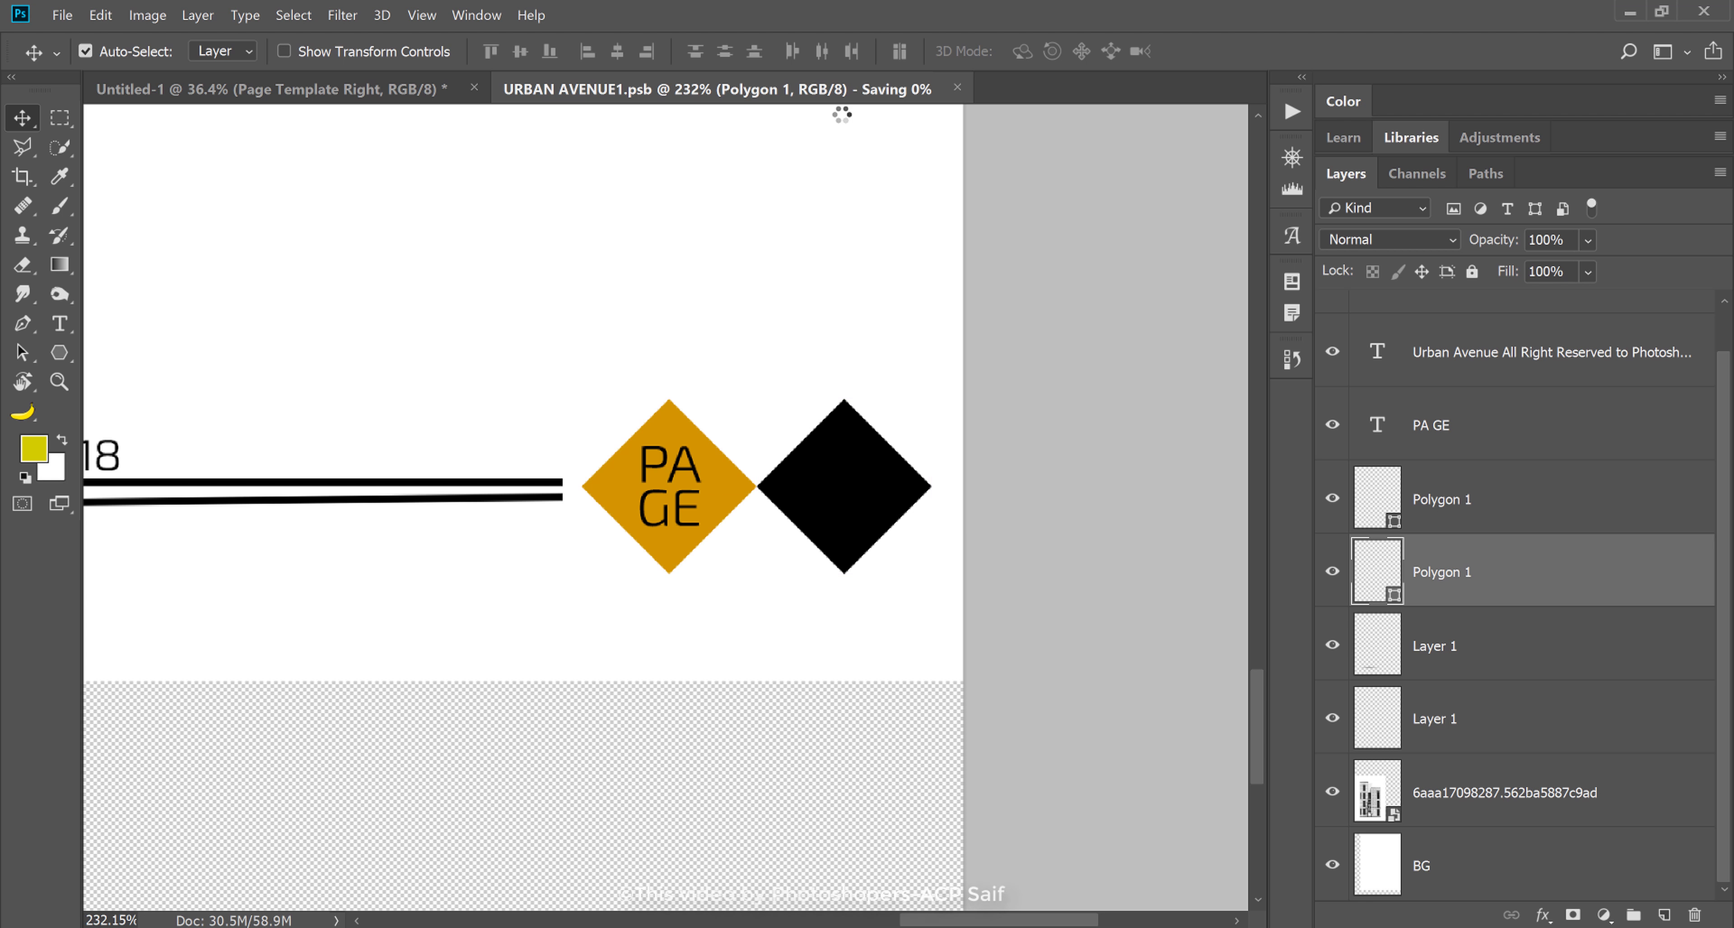
pyautogui.hotkey('ctrl', 'w')
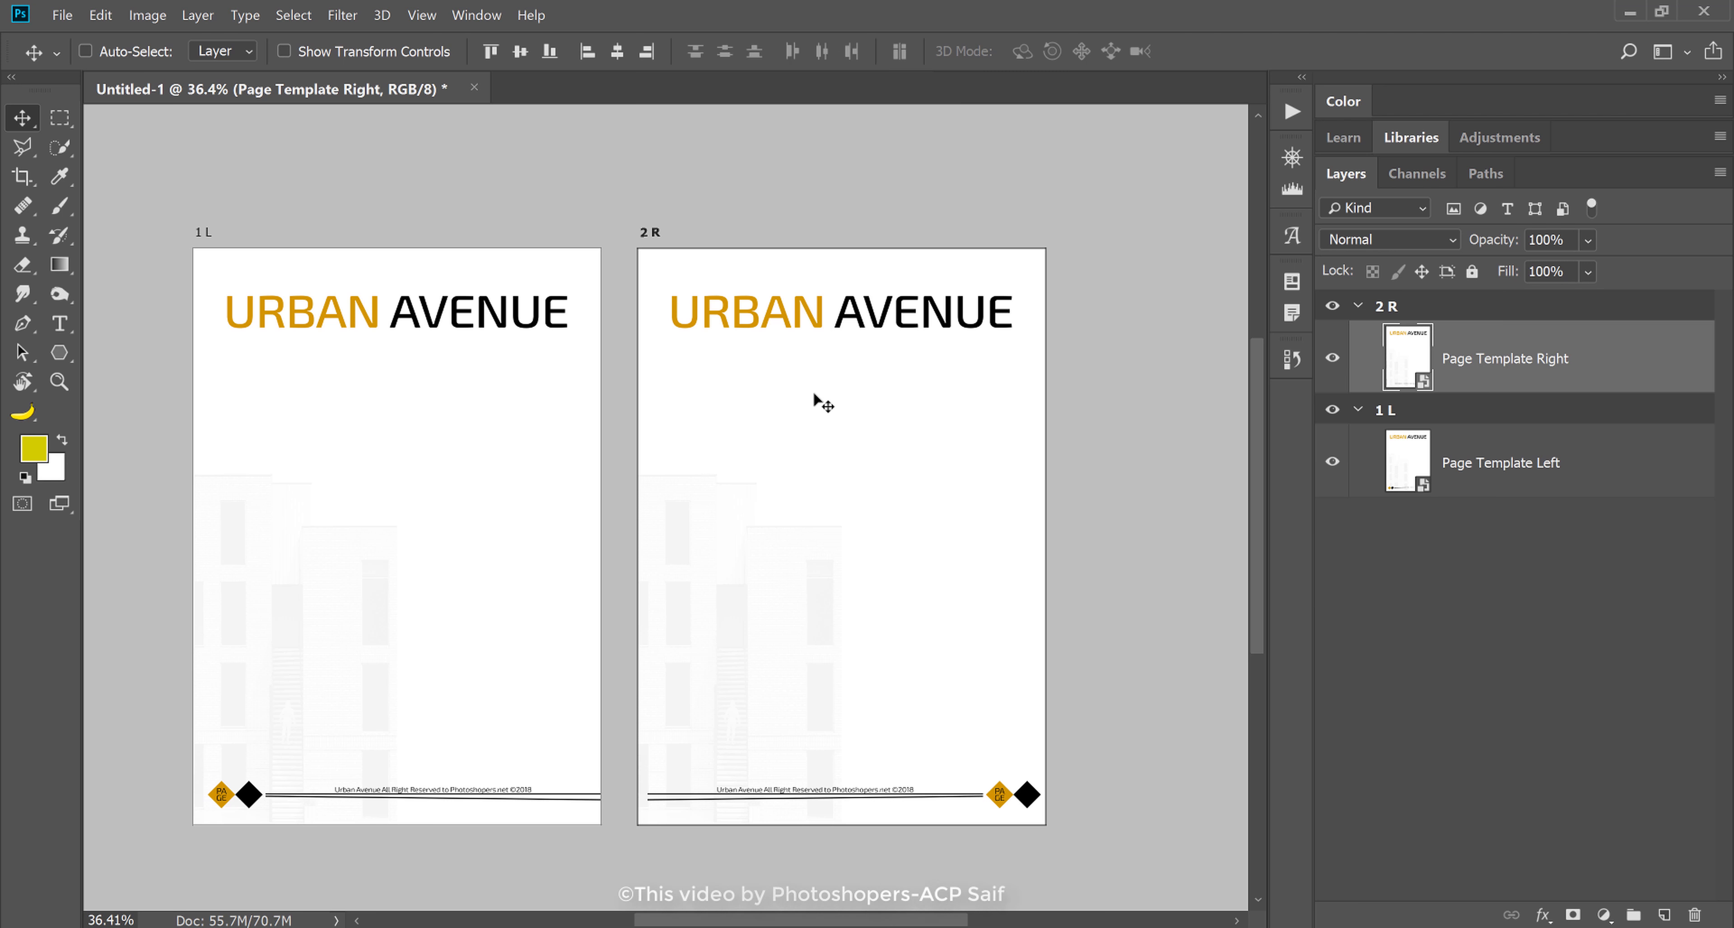
pyautogui.keyDown('alt'); pyautogui.scroll(1, 757, 619); pyautogui.keyUp('alt')
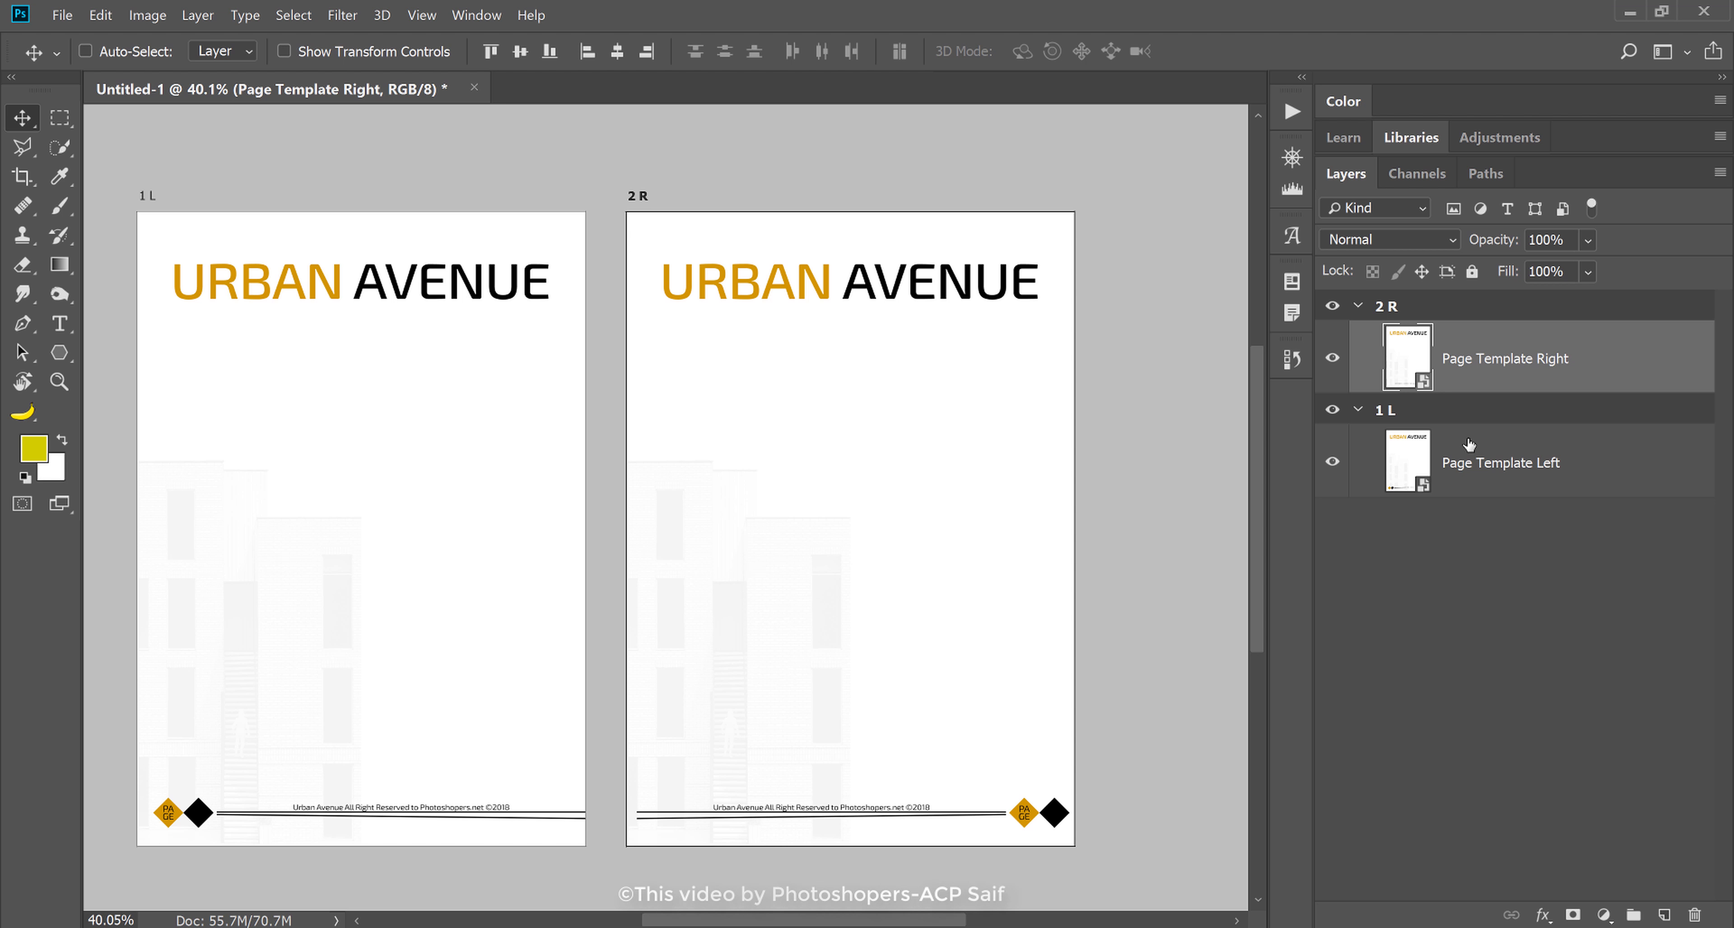
# - Collapse the 1 L and 2 R groups and Alt-drag the page pair twice to the right
pyautogui.click(1468, 481)
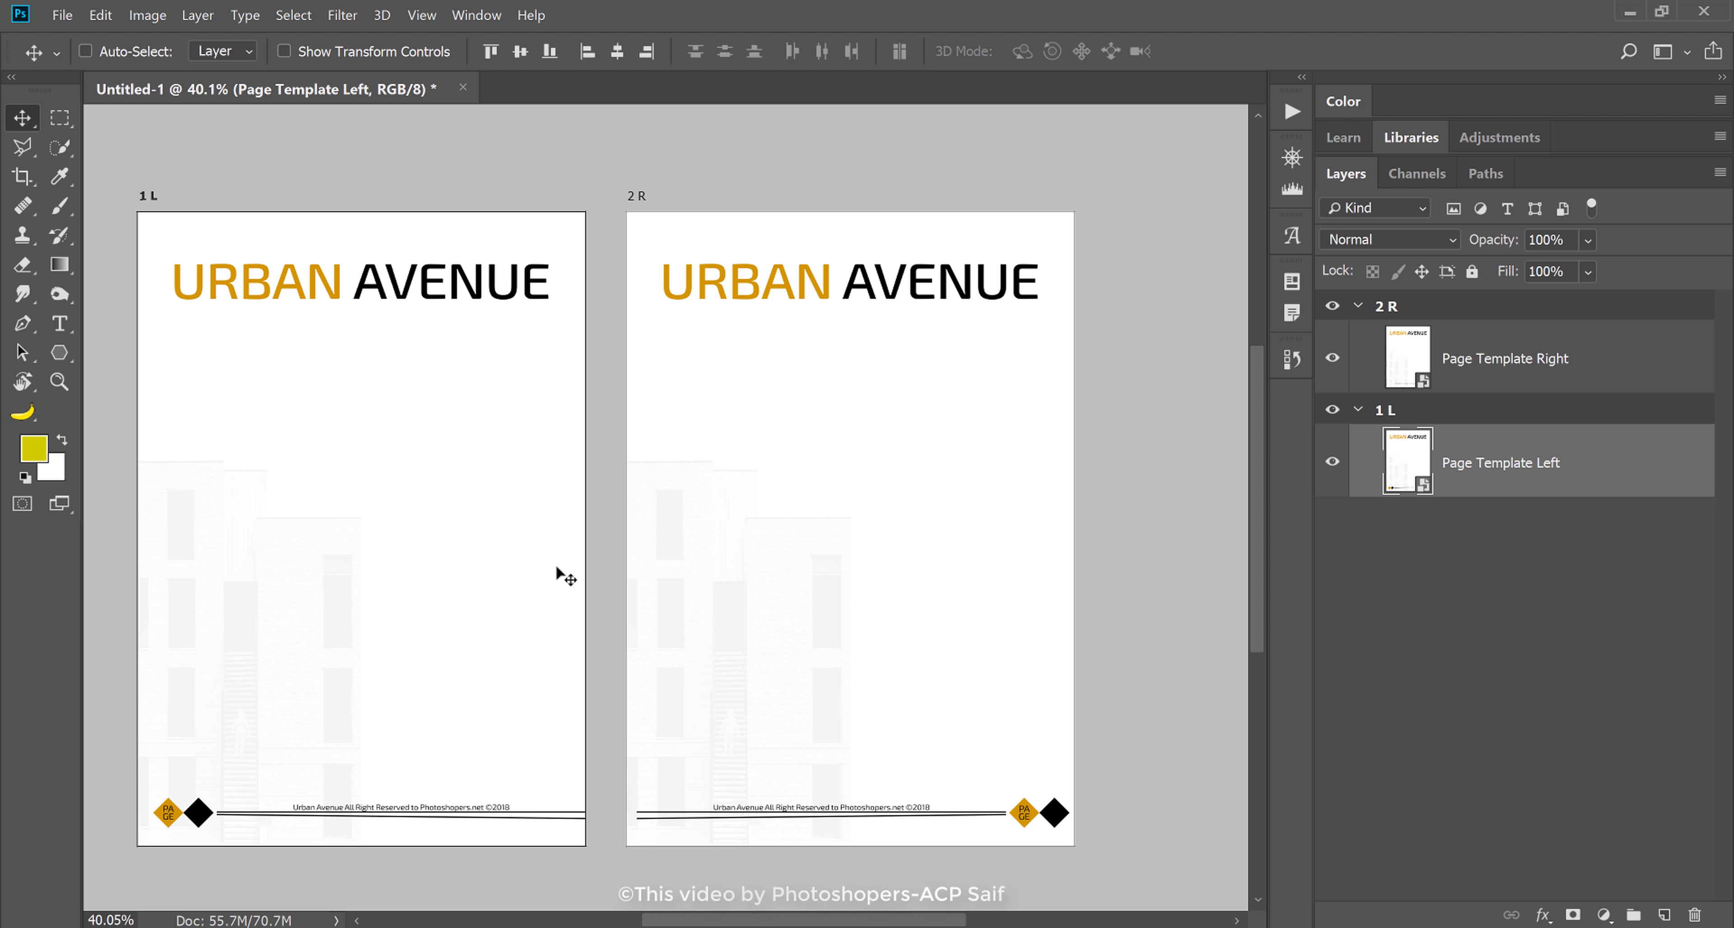
pyautogui.keyDown('alt'); pyautogui.scroll(-5, 557, 574); pyautogui.keyUp('alt')
pyautogui.moveTo(631, 526); pyautogui.dragTo(530, 520)
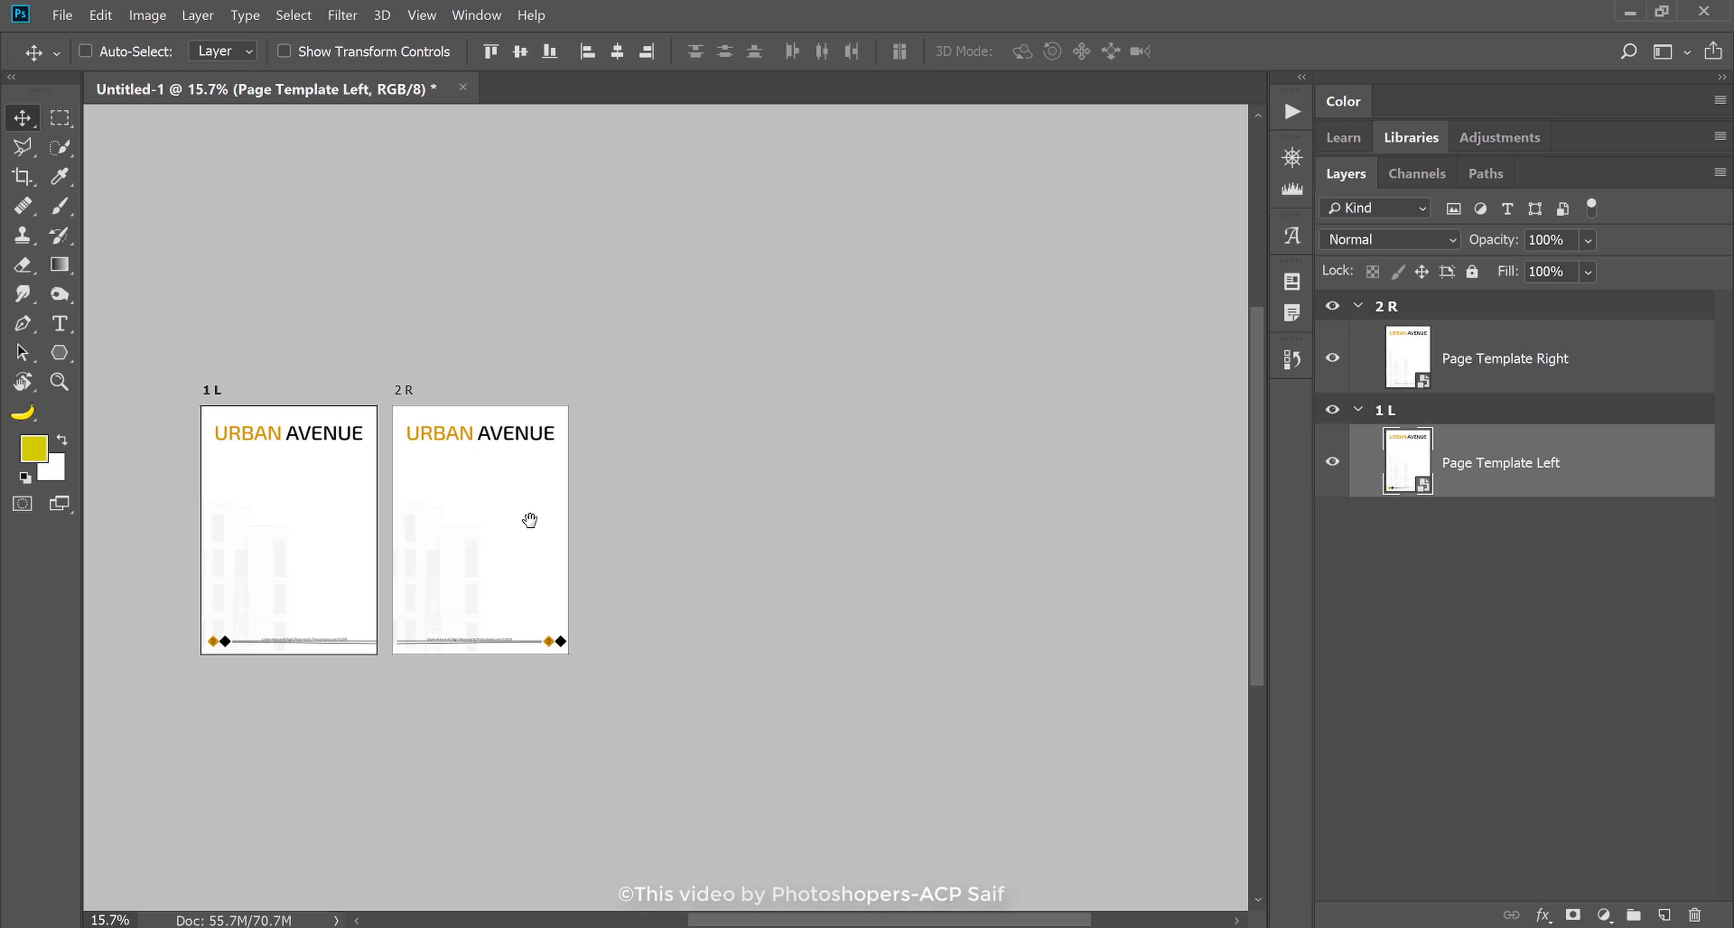
pyautogui.click(1361, 410)
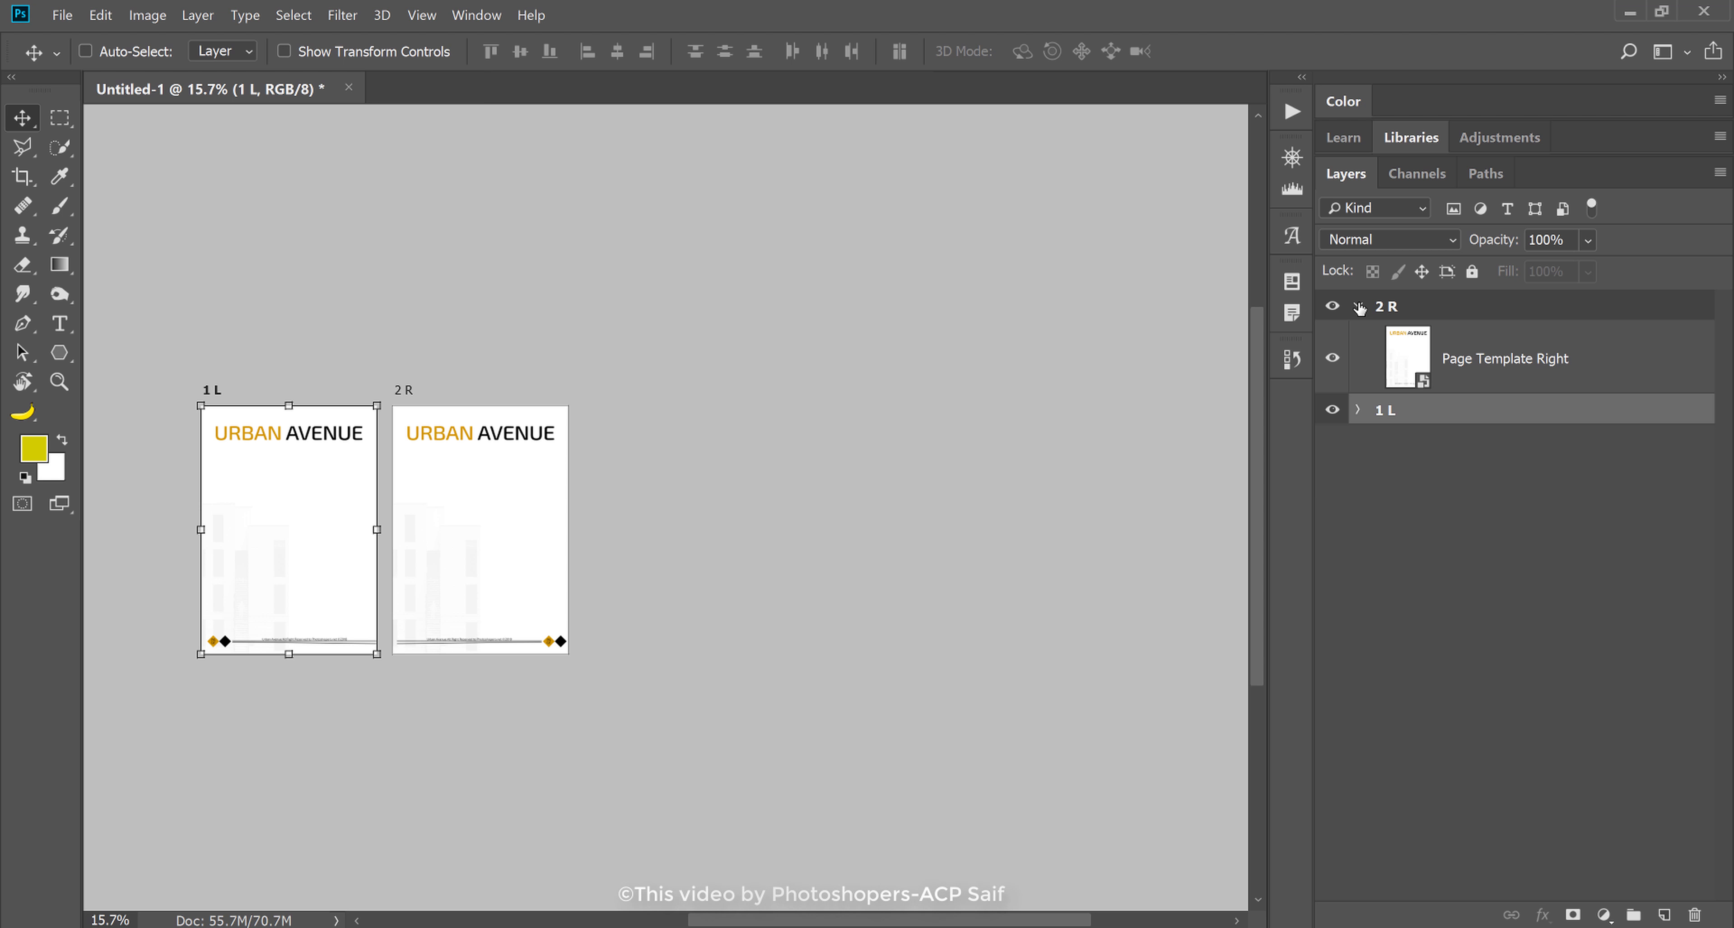
pyautogui.click(1358, 306)
pyautogui.keyDown('shift'); pyautogui.click(1416, 309); pyautogui.keyUp('shift')
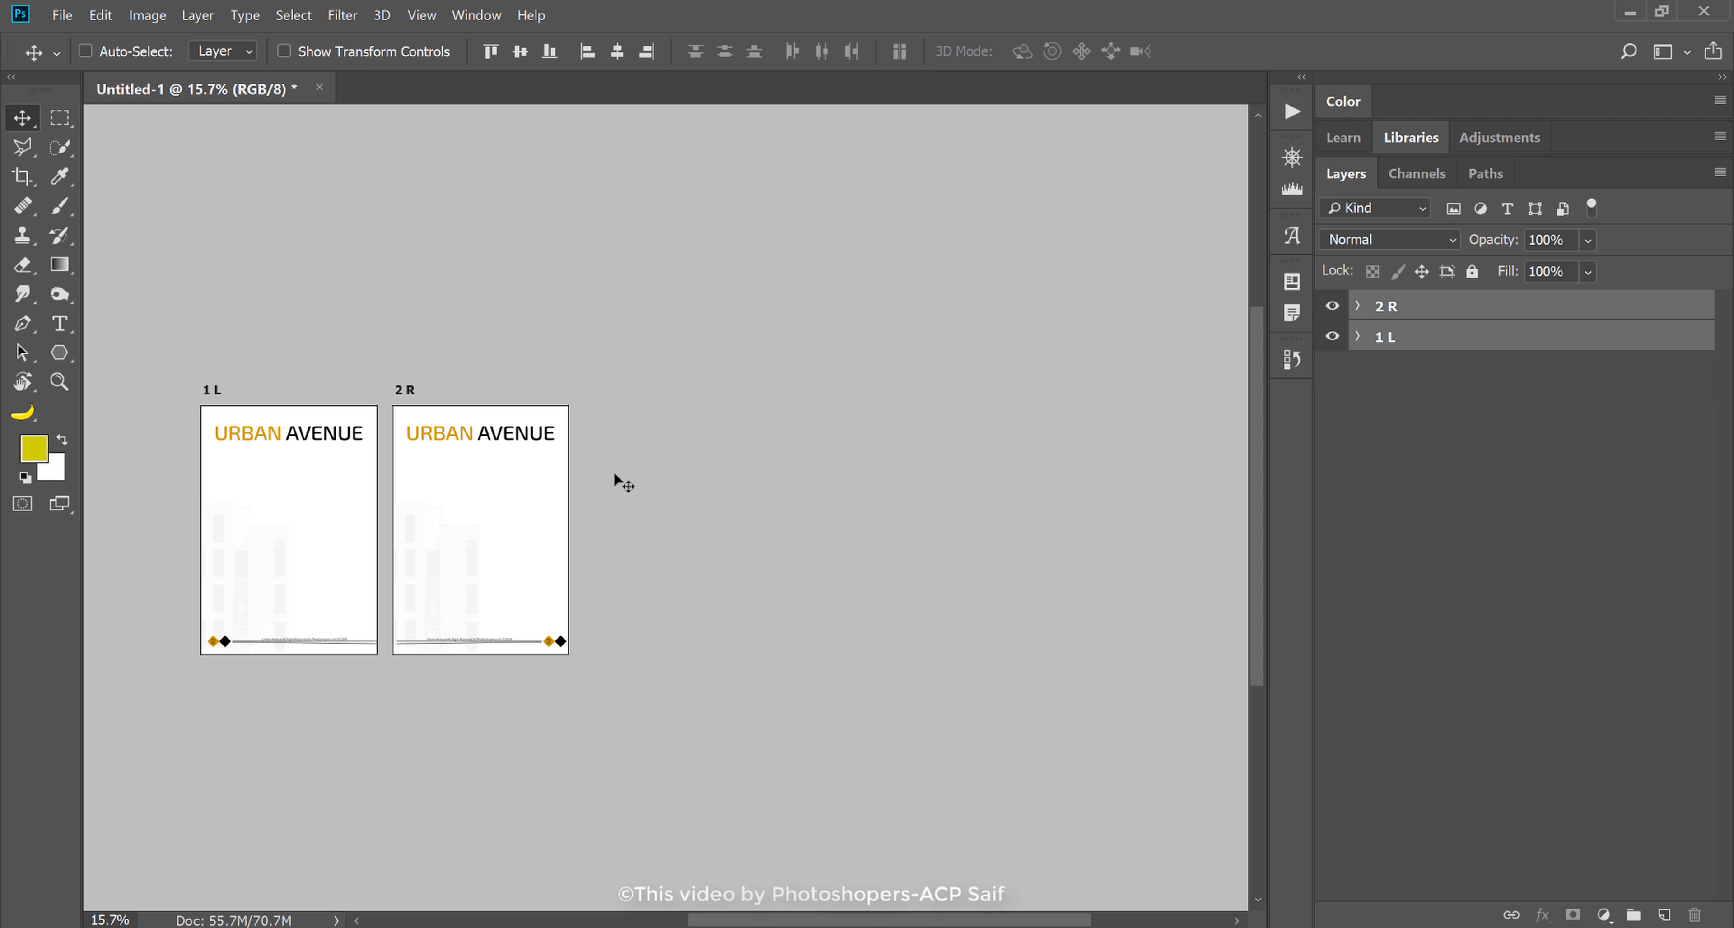
pyautogui.keyDown('alt'); pyautogui.moveTo(479, 490); pyautogui.dragTo(859, 489); pyautogui.keyUp('alt')
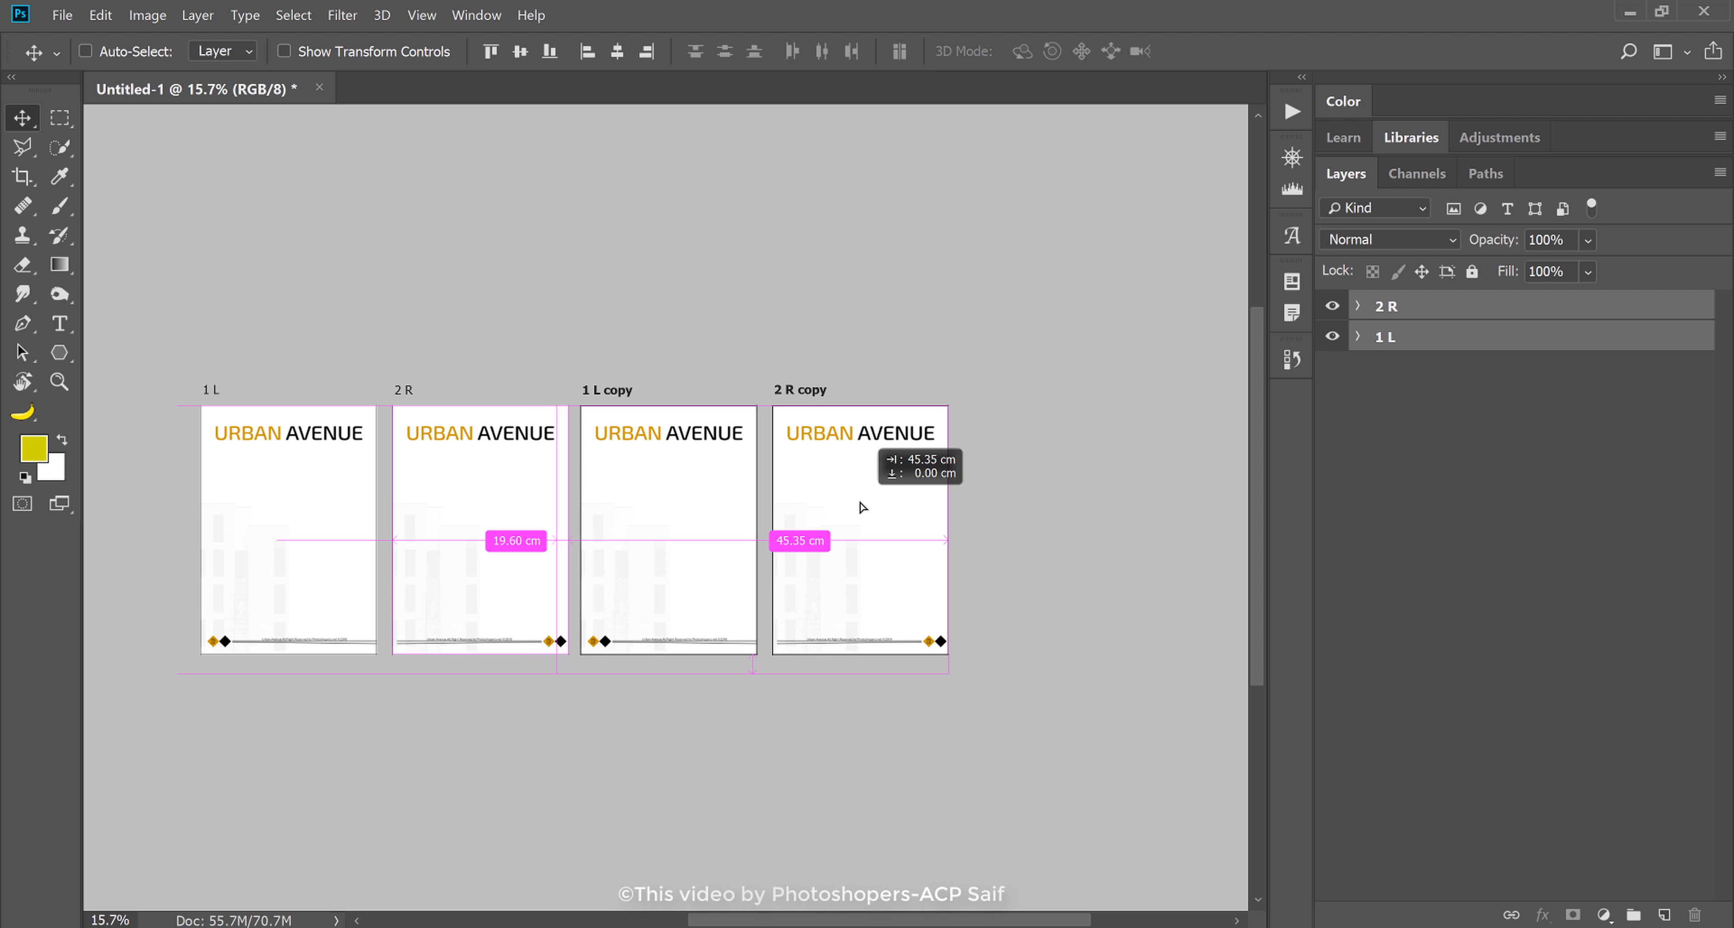
pyautogui.keyDown('alt'); pyautogui.moveTo(641, 565); pyautogui.dragTo(1022, 555); pyautogui.keyUp('alt')
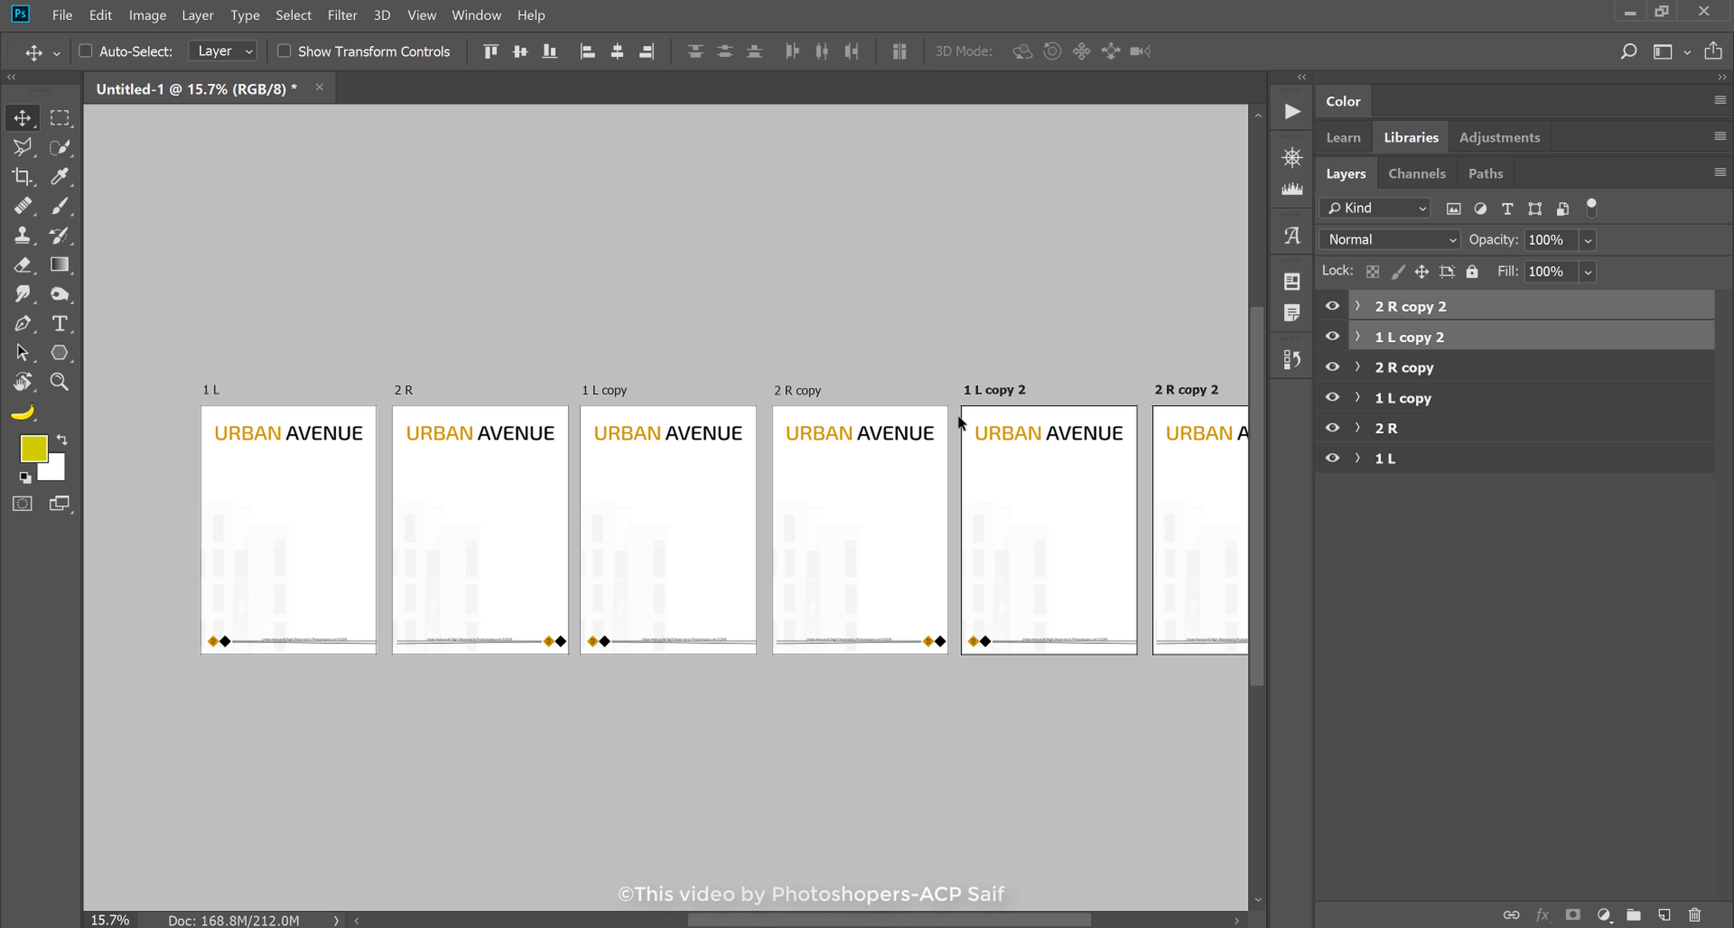
# - Rename the copied pages, then select all four duplicates
pyautogui.click(1403, 367)
pyautogui.click(1404, 398)
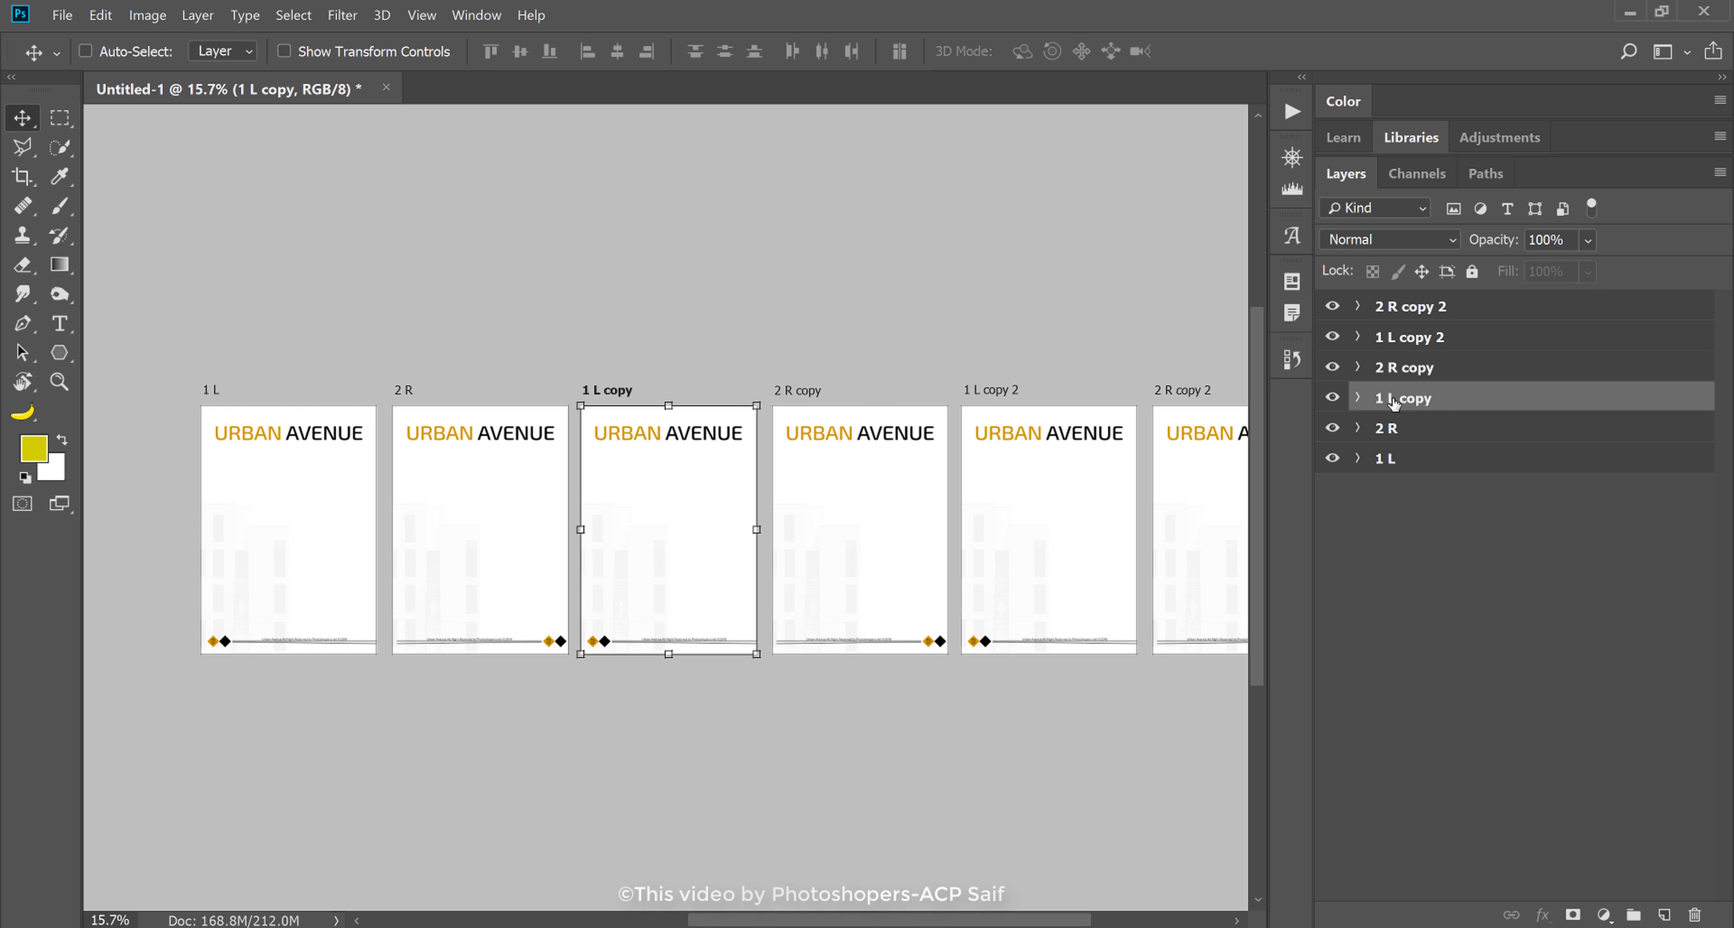
pyautogui.doubleClick(1403, 398)
pyautogui.write('3')
pyautogui.click(1387, 367)
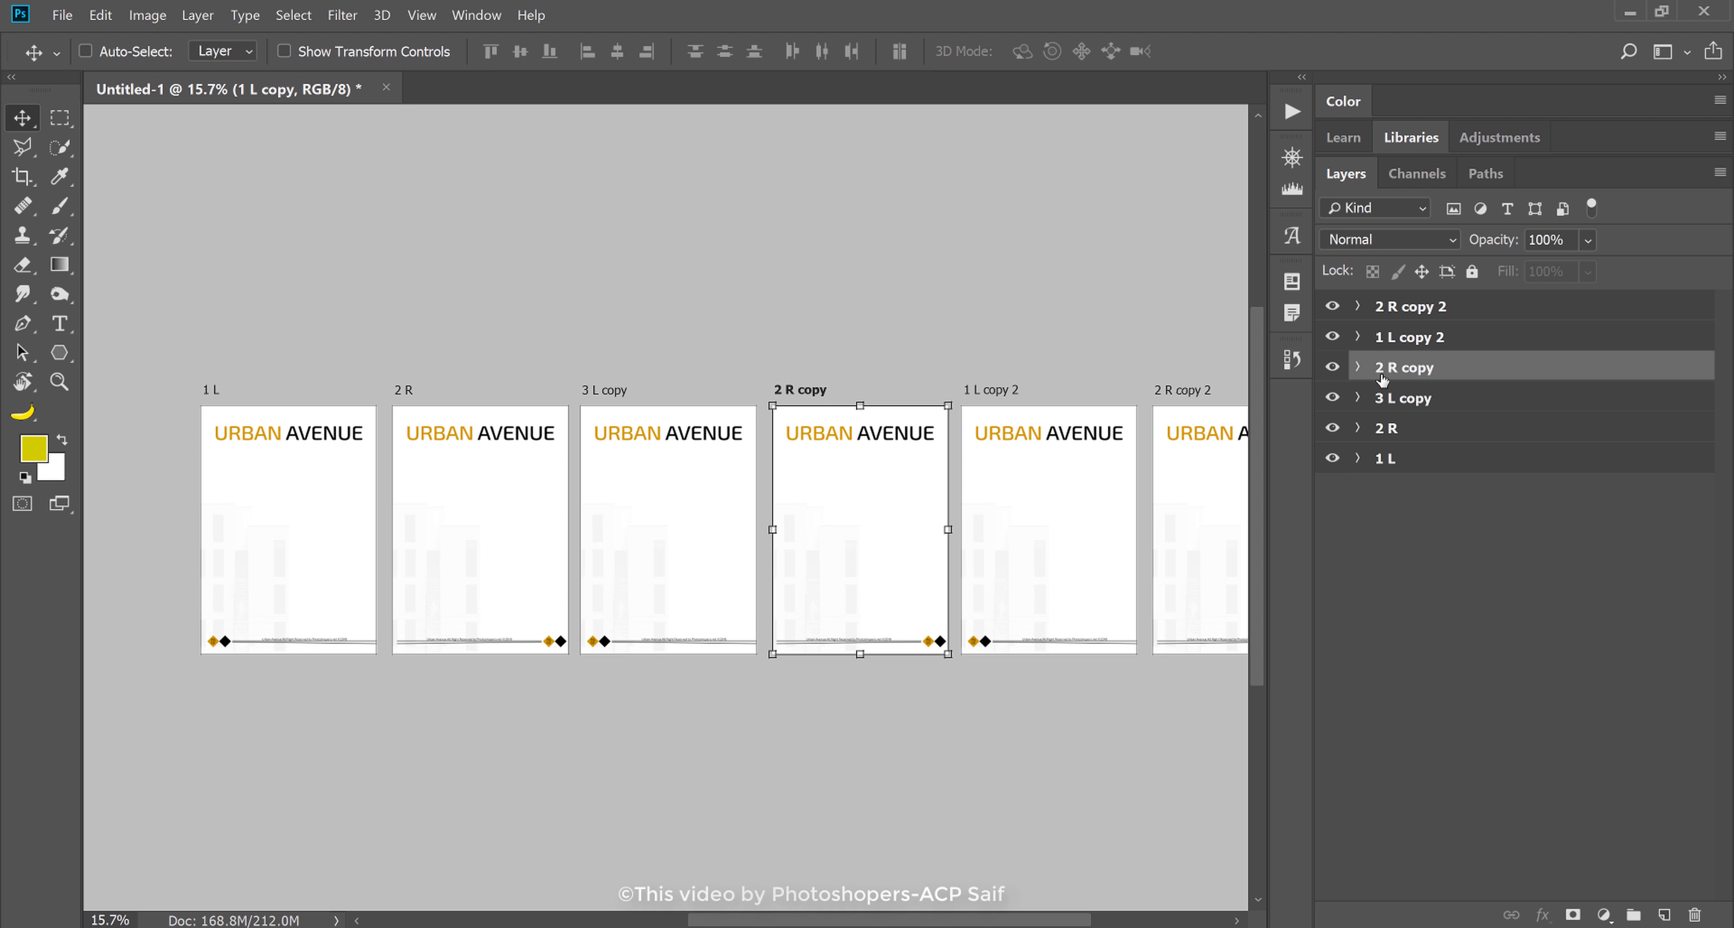
pyautogui.doubleClick(1388, 367)
pyautogui.moveTo(1382, 368); pyautogui.dragTo(1364, 373)
pyautogui.write('4')
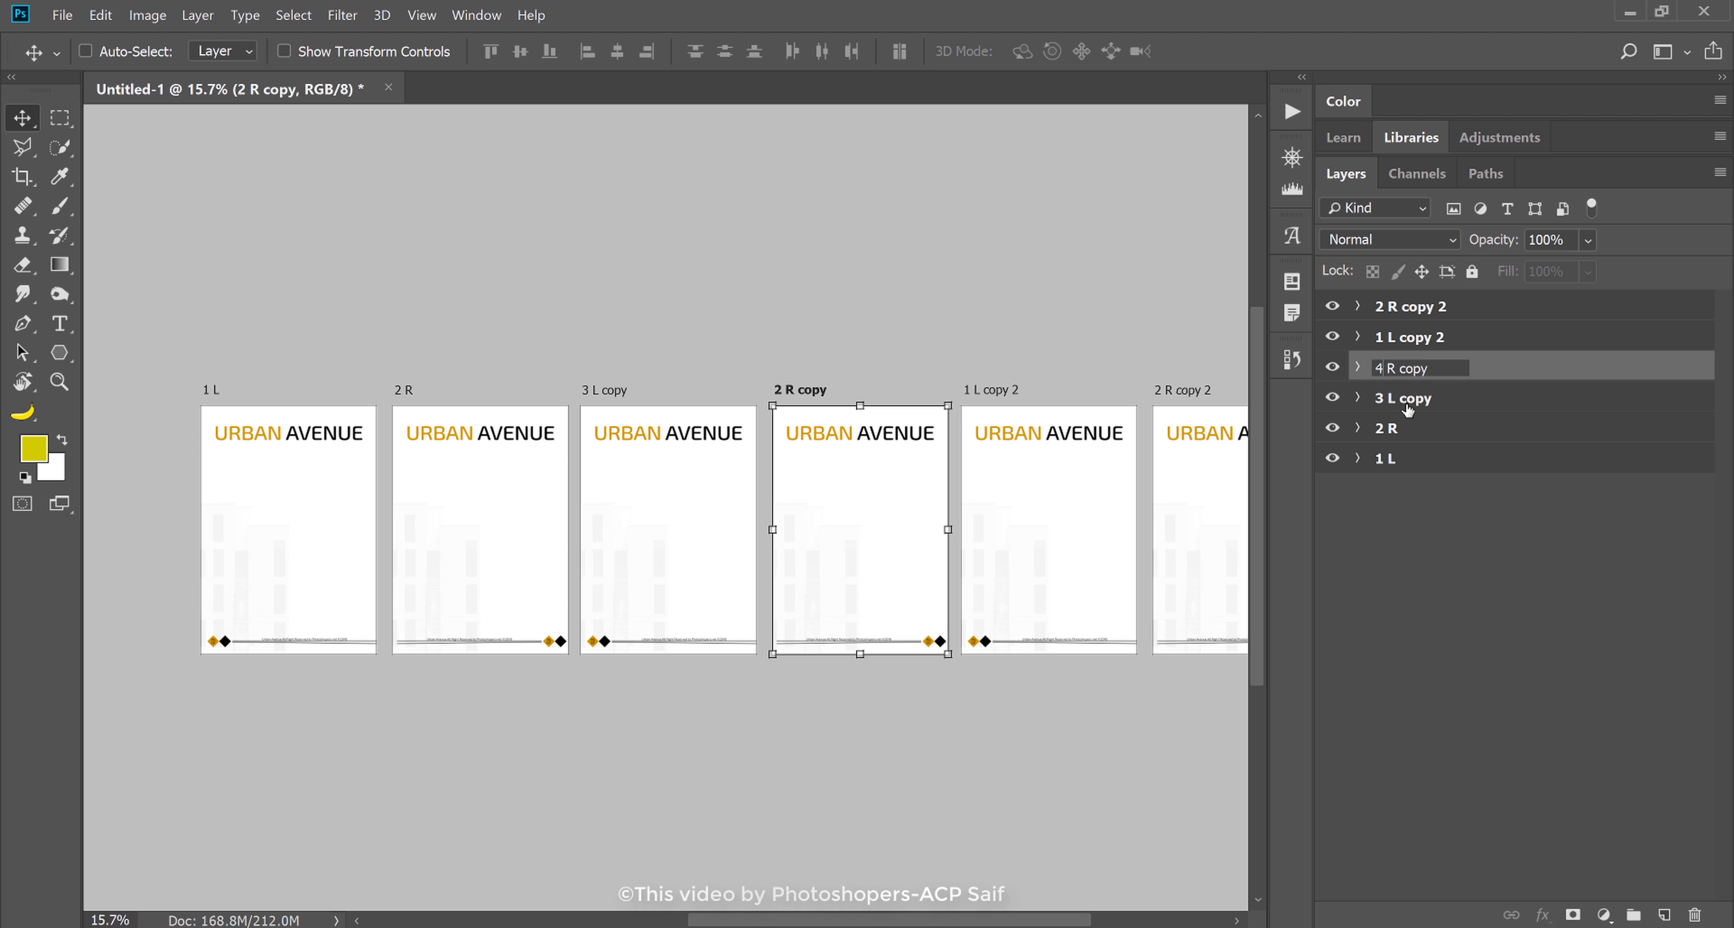
pyautogui.click(1406, 403)
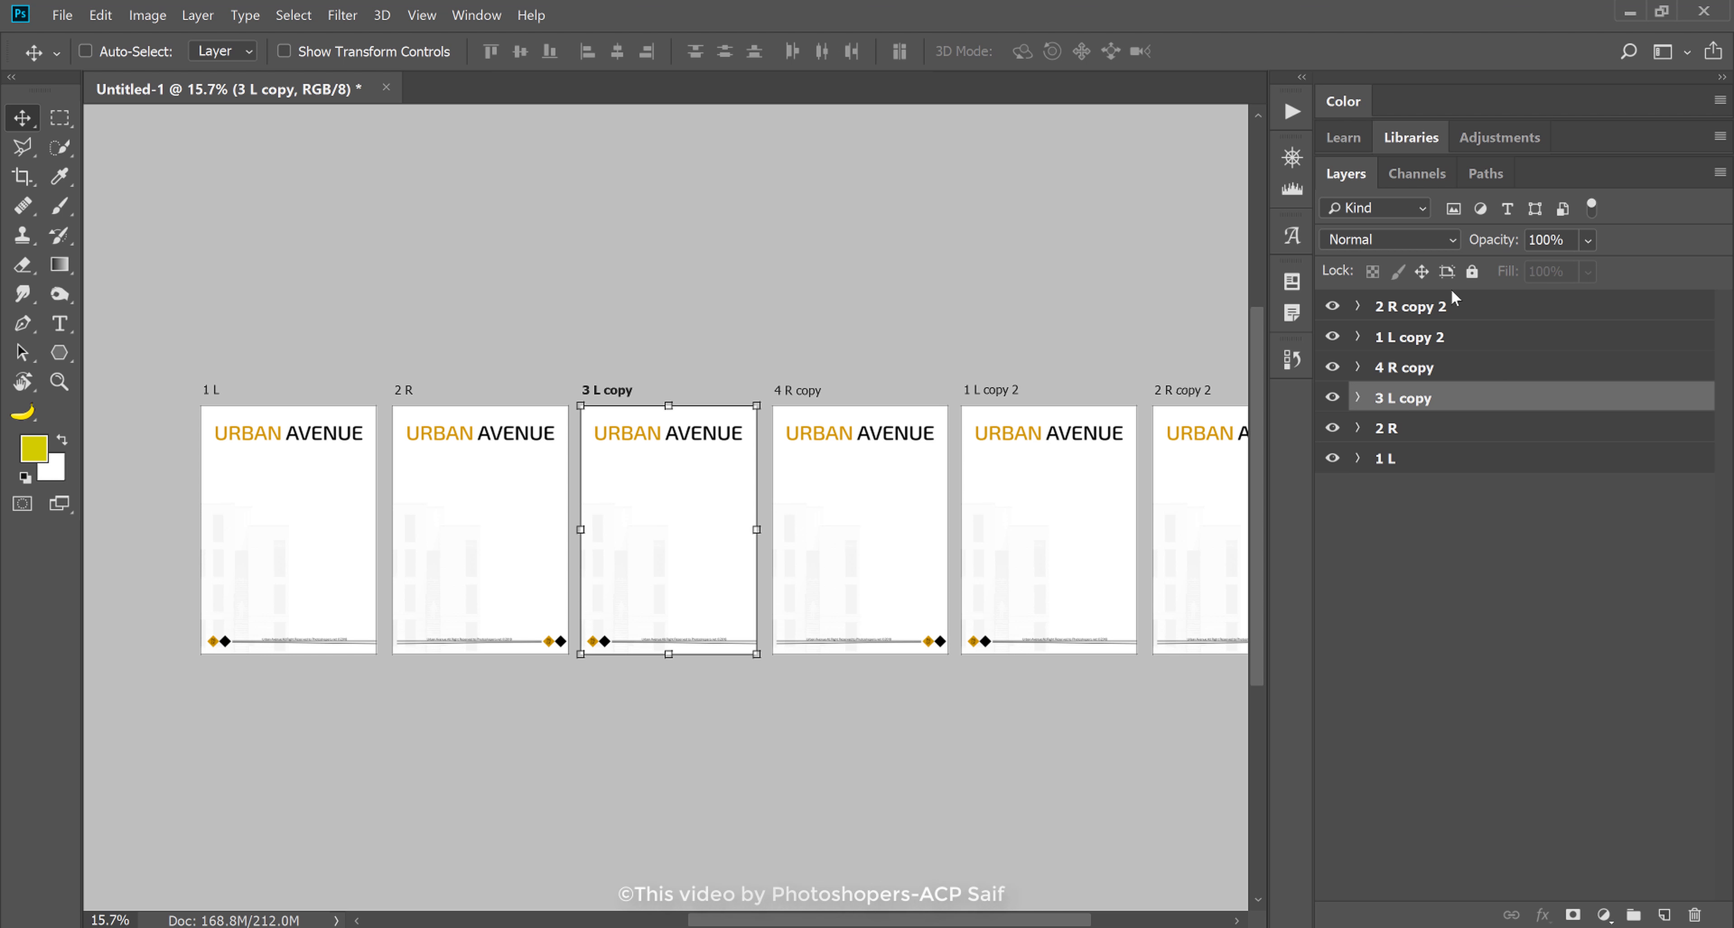
pyautogui.keyDown('shift'); pyautogui.click(1481, 313); pyautogui.keyUp('shift')
# - Delete the duplicate pages and uncheck Add "copy" to Copied Layers and Groups in Layers Panel Options
pyautogui.press('Delete')
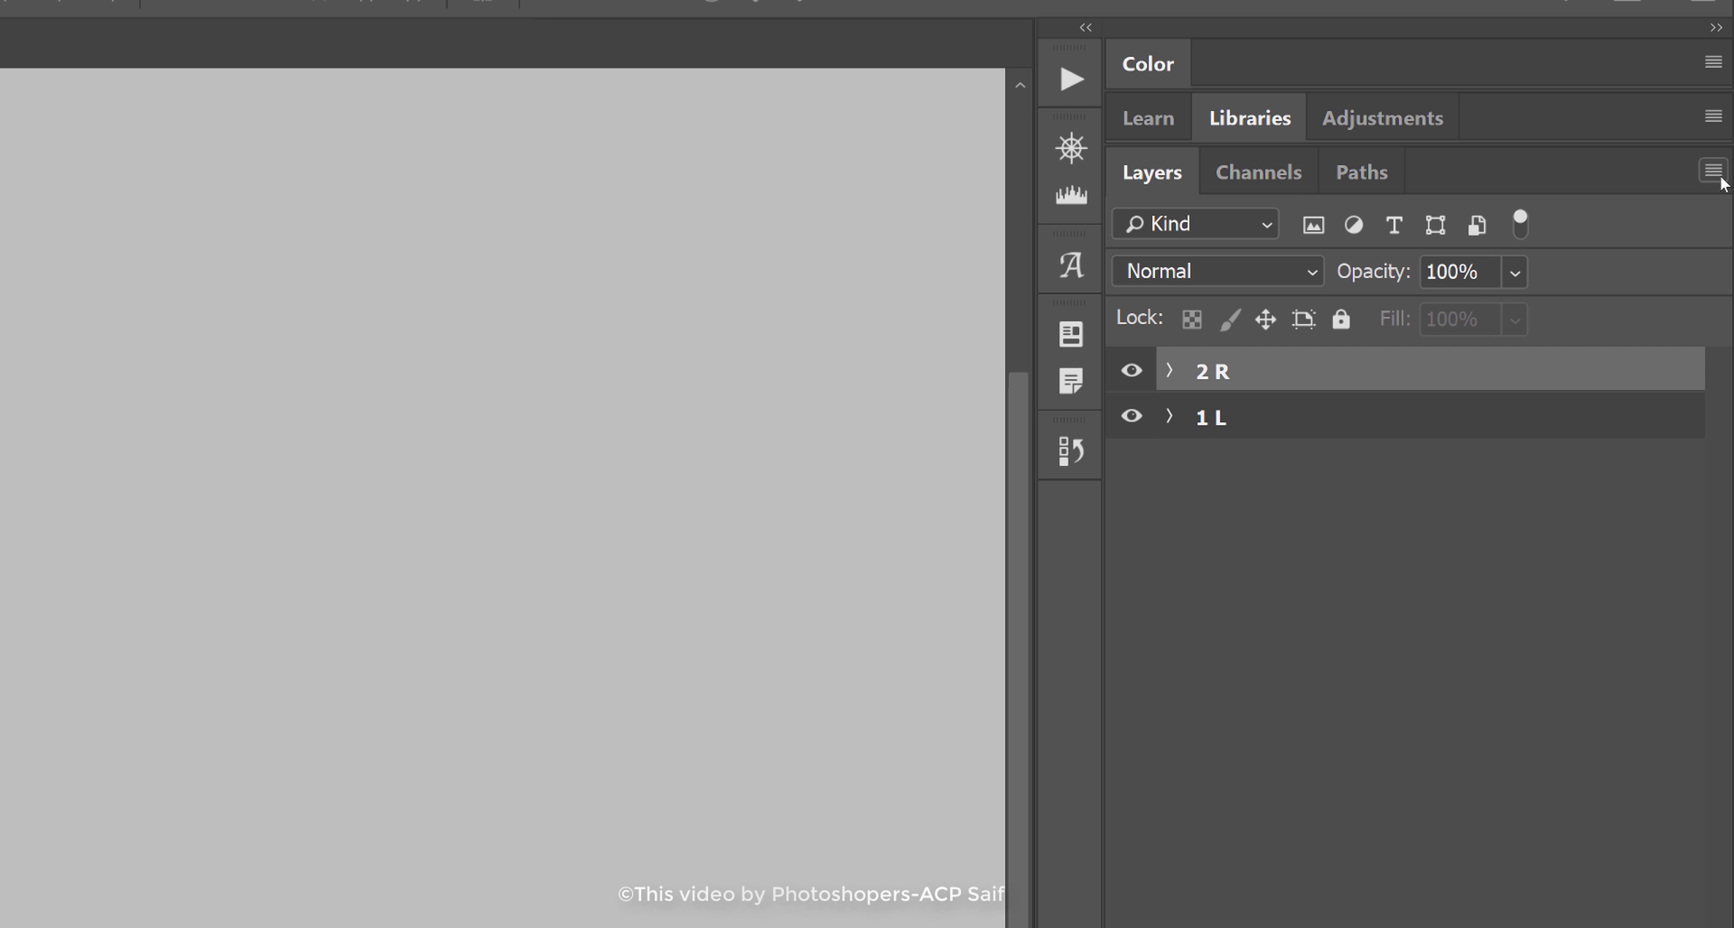
pyautogui.click(1715, 170)
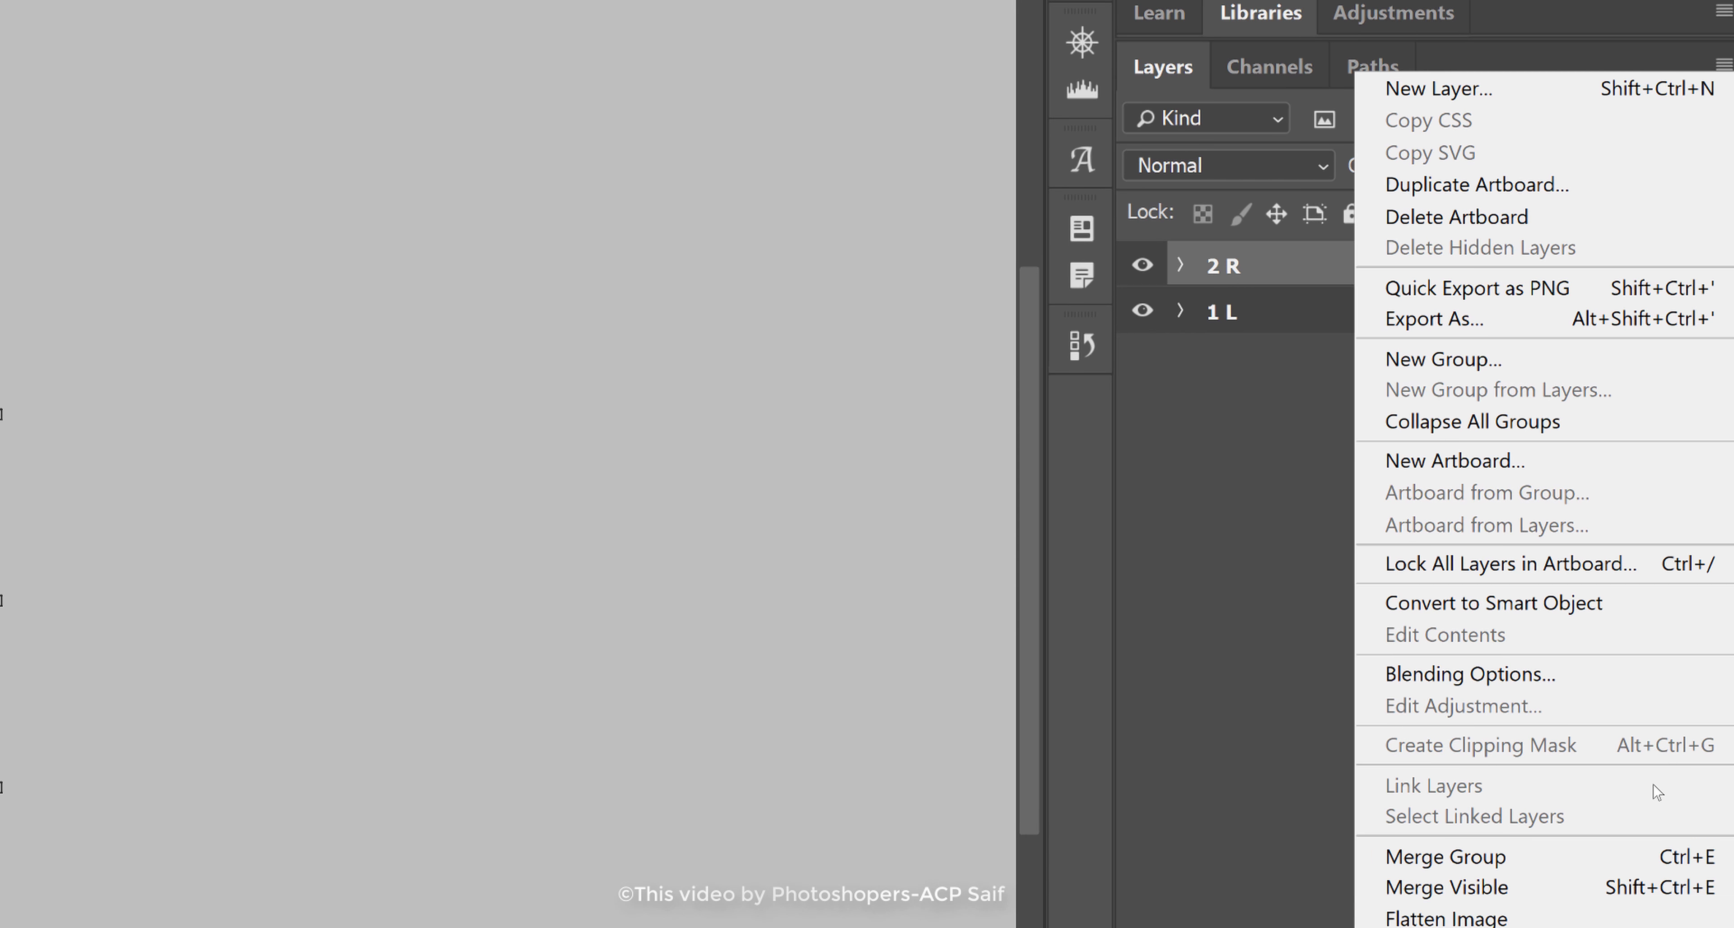
pyautogui.click(1610, 797)
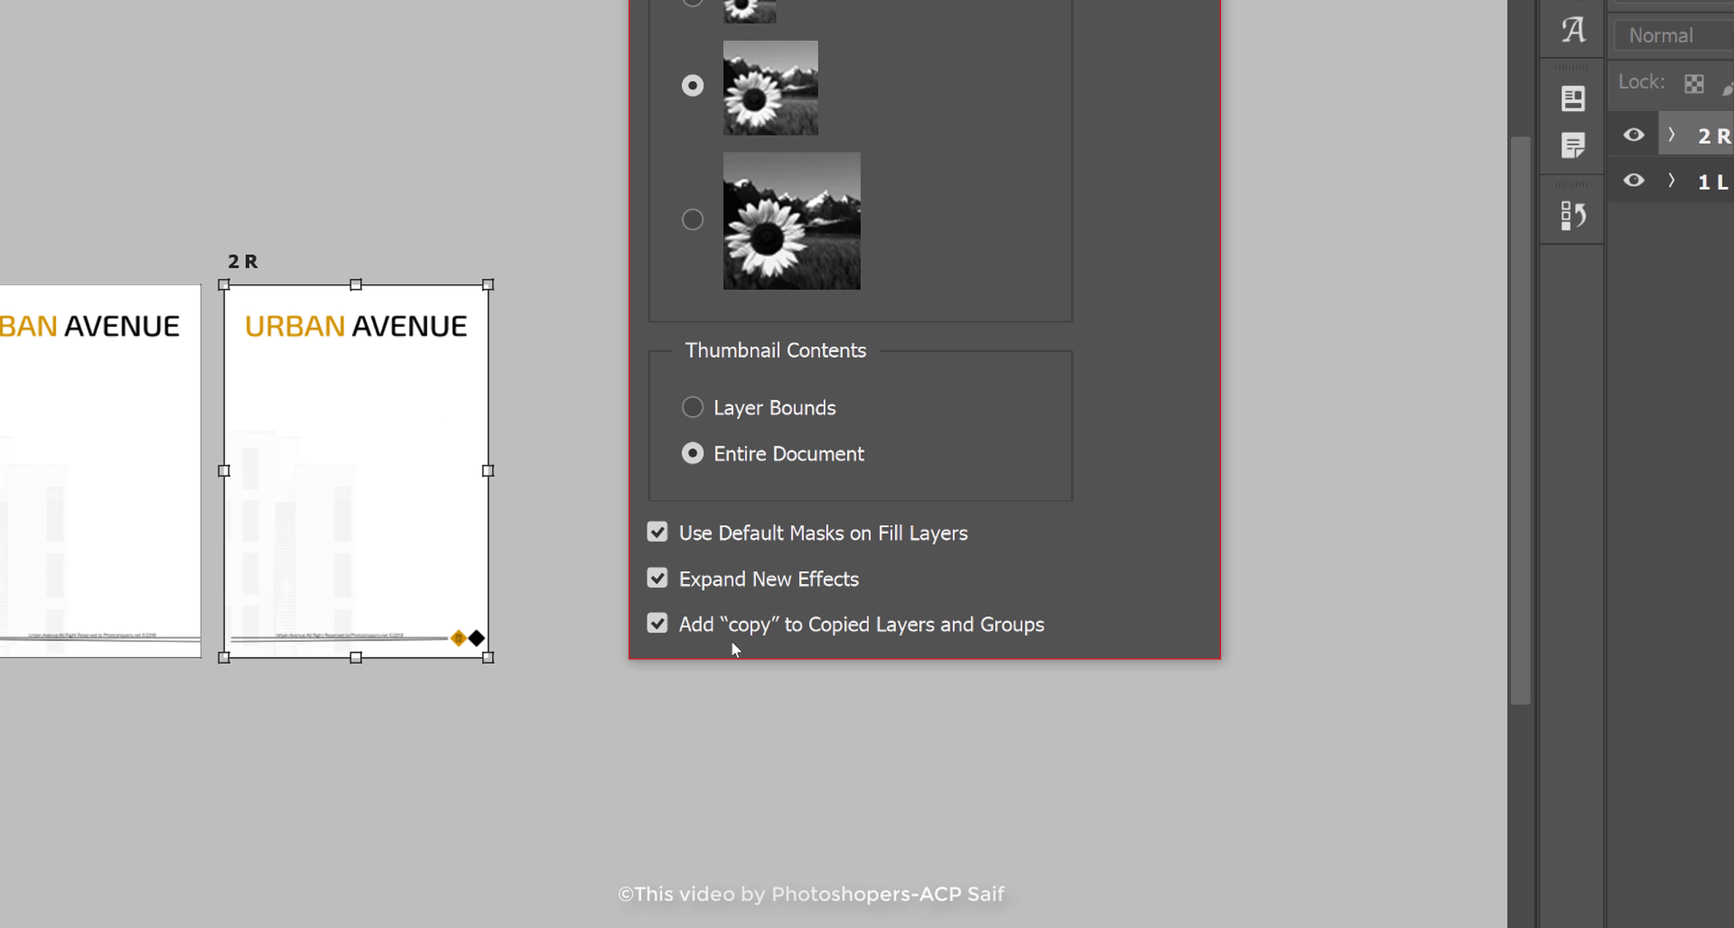
pyautogui.hotkey('alt', 'c')
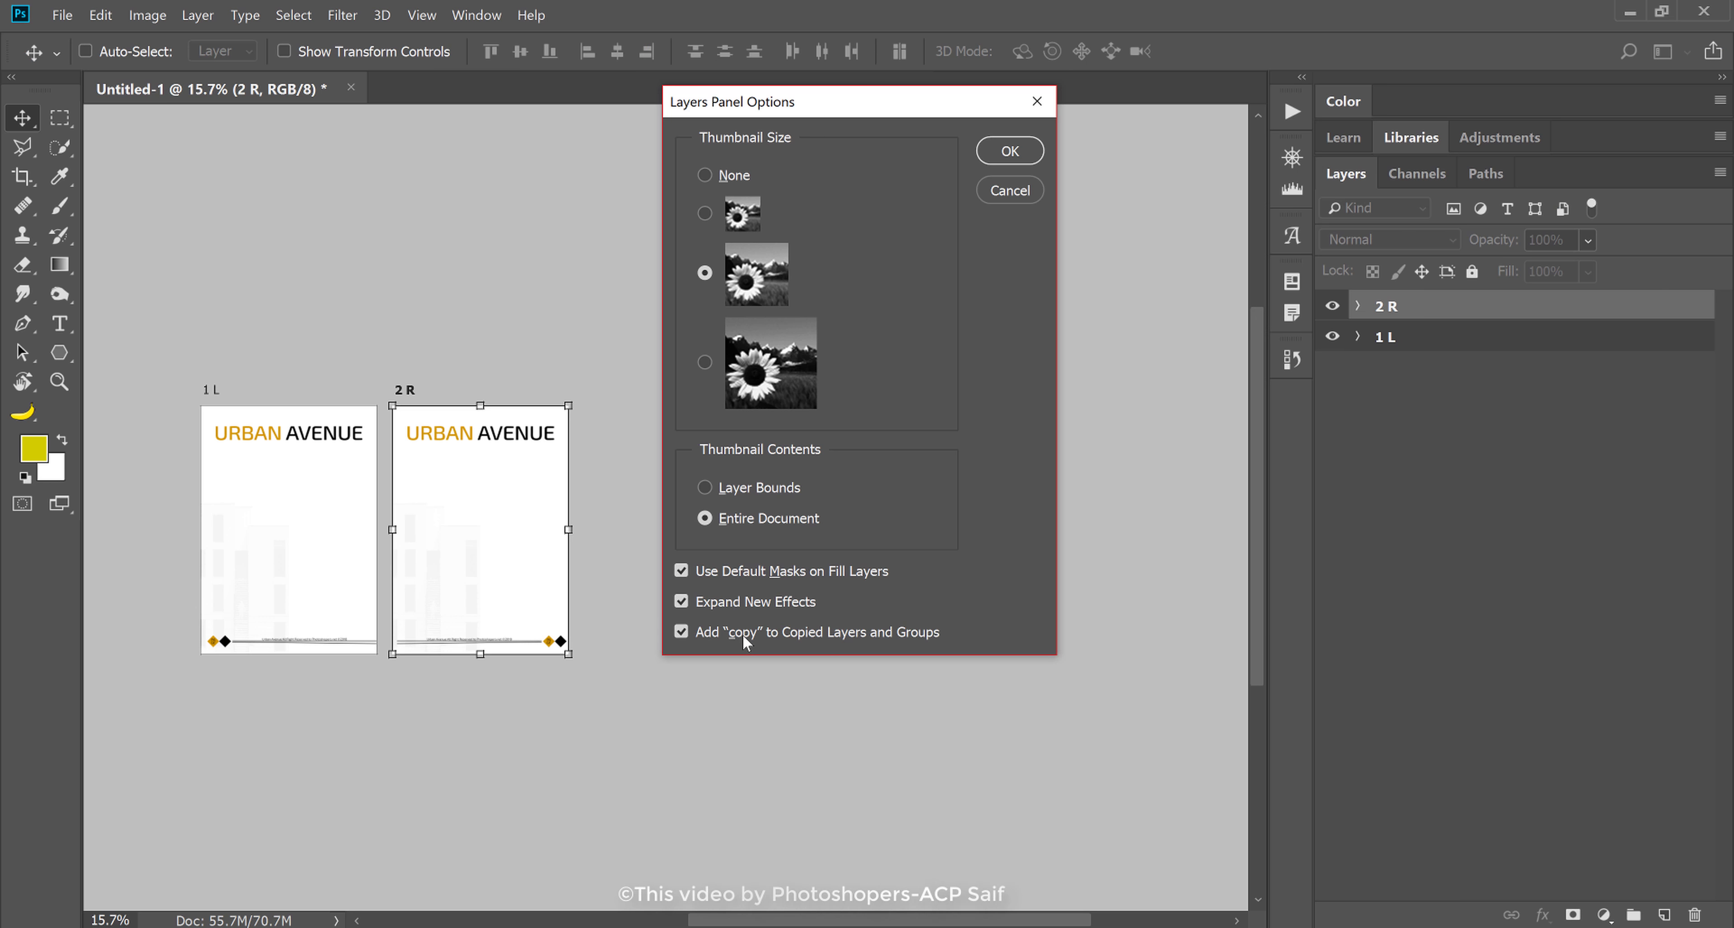
pyautogui.click(1015, 155)
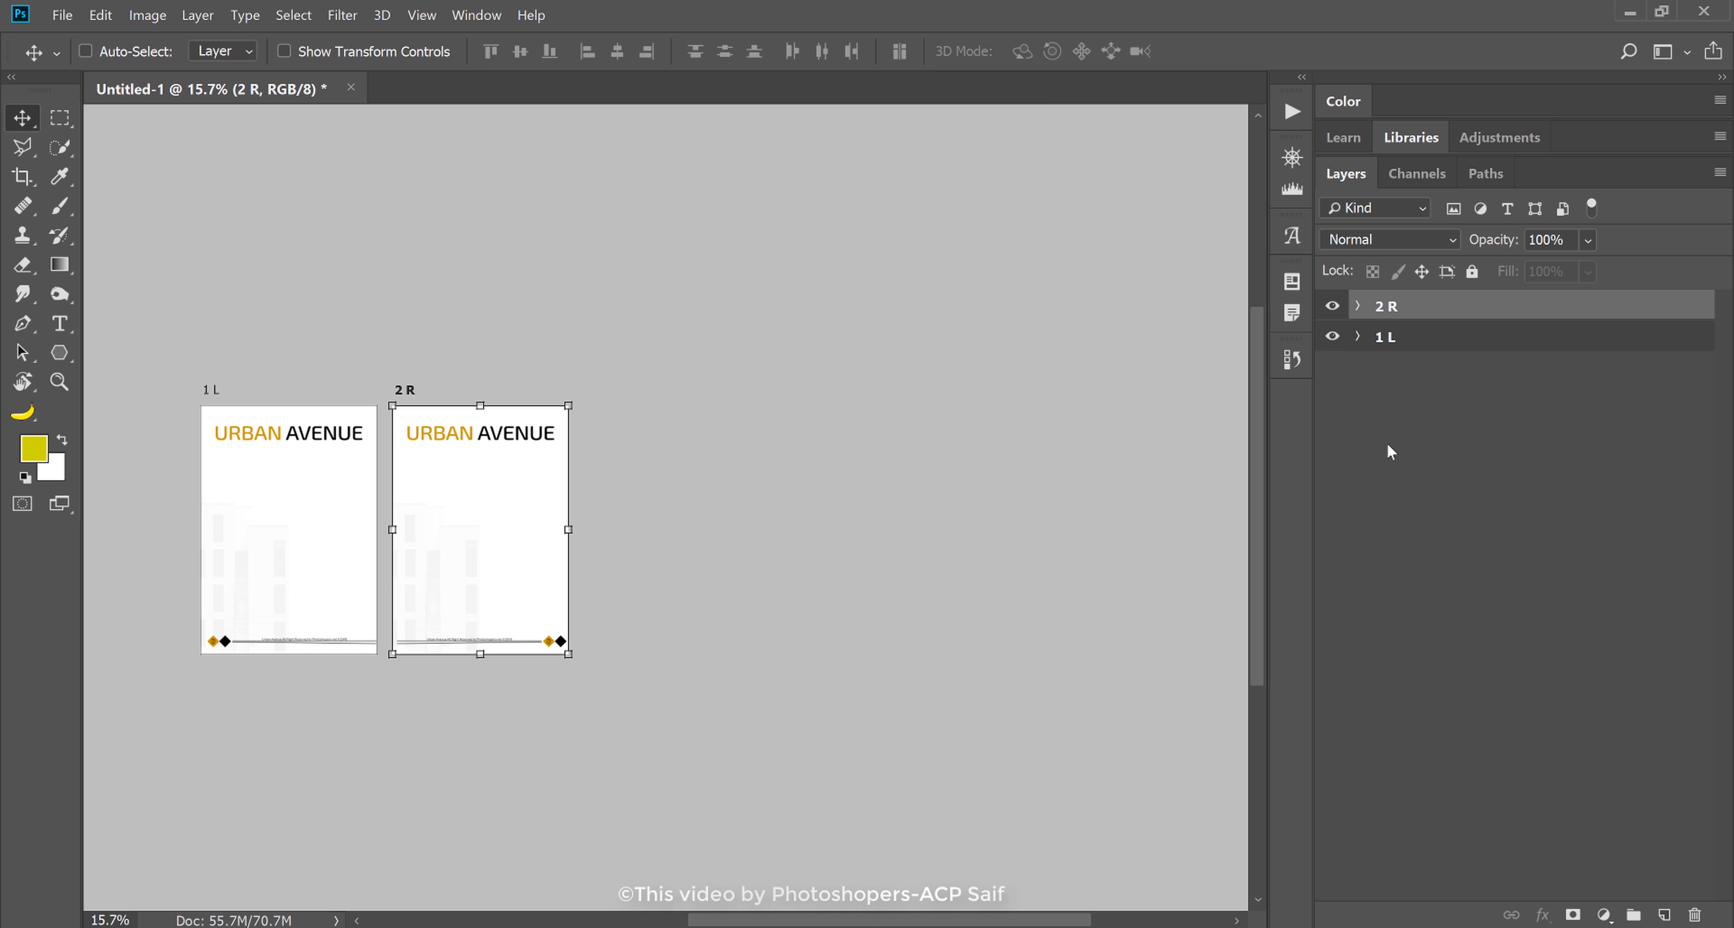
# - Duplicate the 1 L and 2 R artboards twice to the right
pyautogui.keyDown('shift'); pyautogui.click(1406, 336); pyautogui.keyUp('shift')
pyautogui.moveTo(582, 600); pyautogui.dragTo(663, 533)
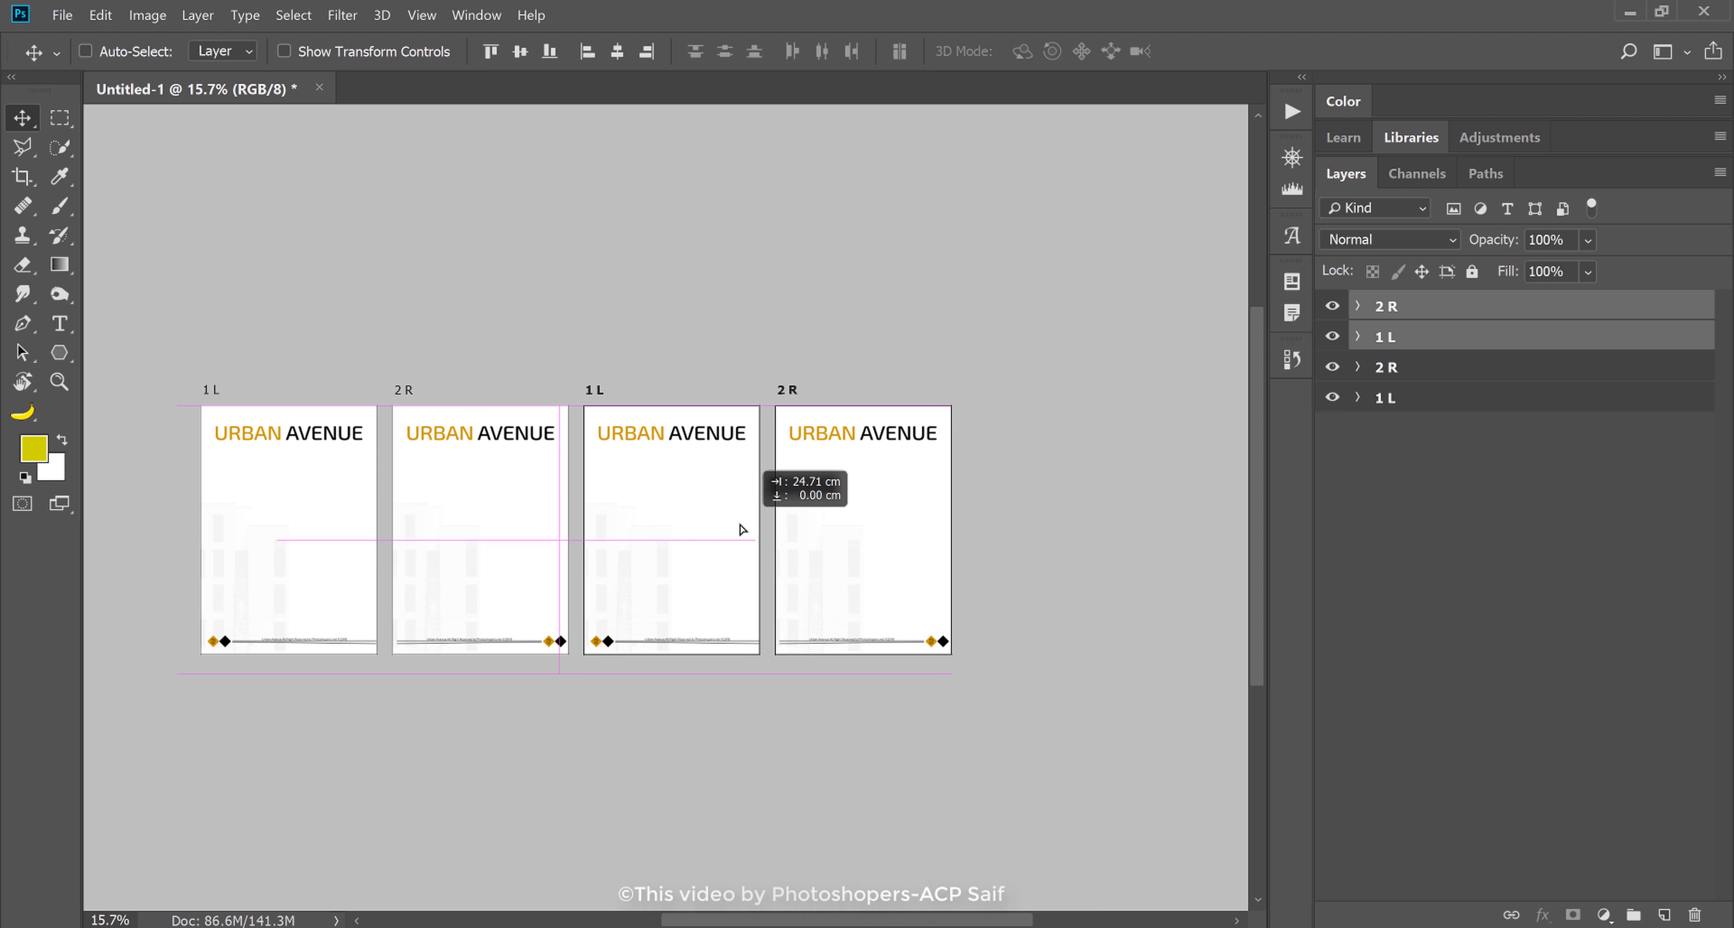
pyautogui.moveTo(663, 534); pyautogui.dragTo(712, 529)
pyautogui.moveTo(531, 538)
pyautogui.mouseDown()
pyautogui.moveTo(902, 500)
pyautogui.moveTo(883, 499)
pyautogui.mouseUp()
pyautogui.click(1468, 313)
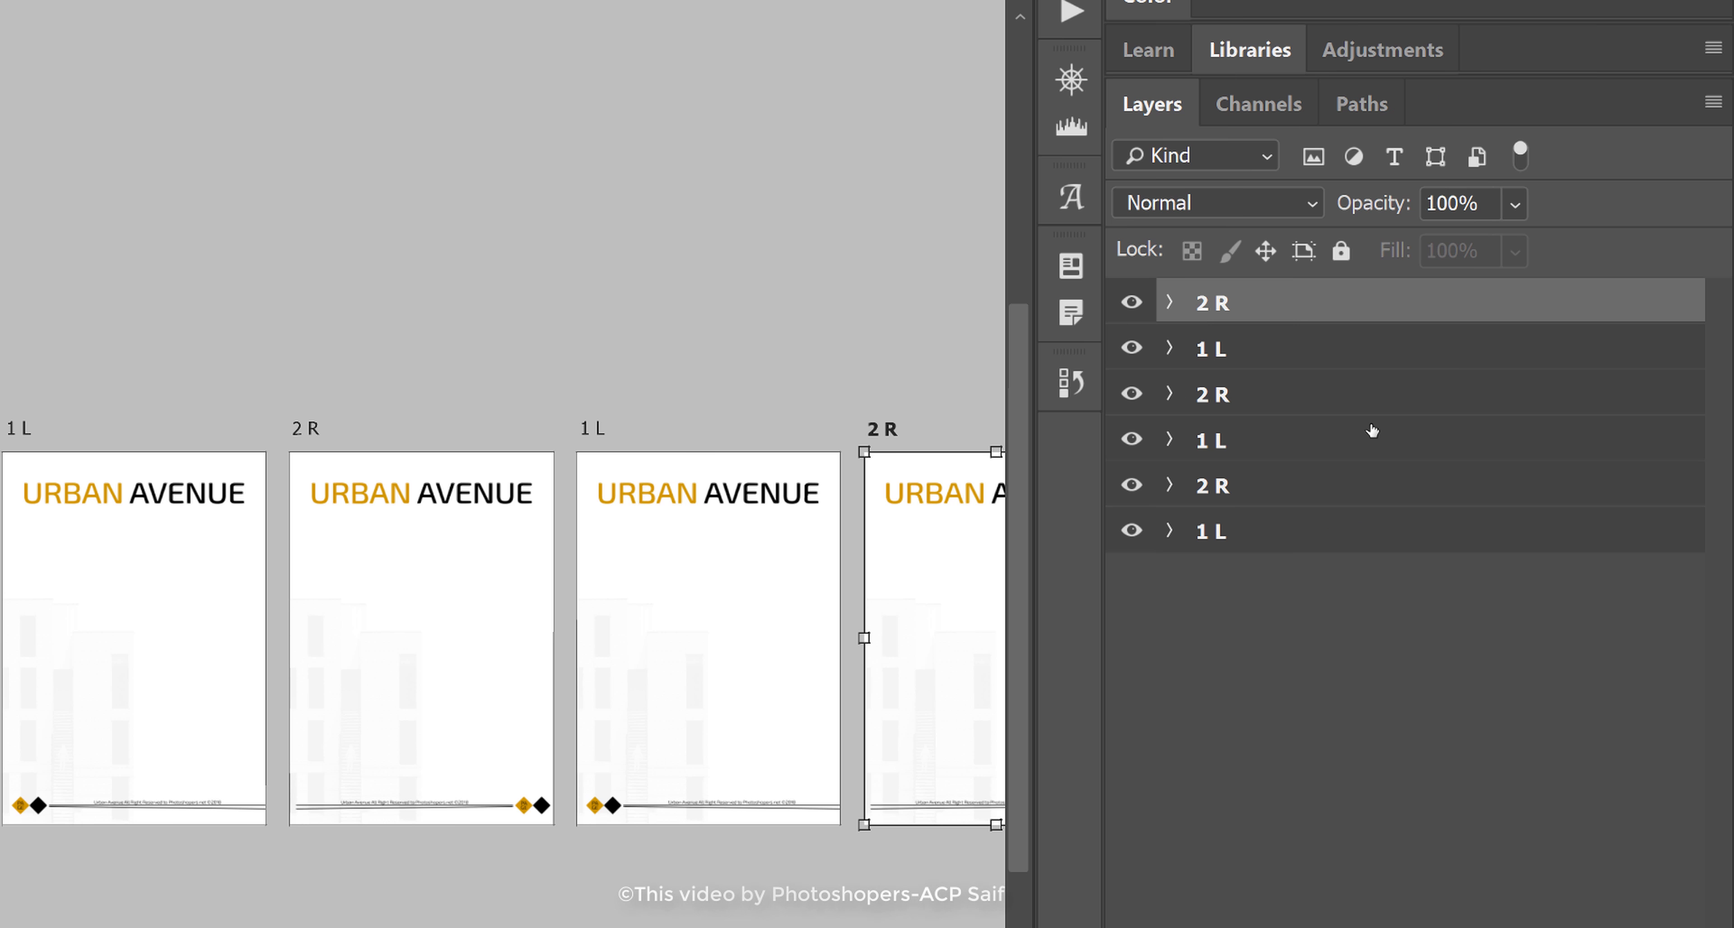
# - Rename the four copied pages 3 L, 4 R, 5 L and 6 R
pyautogui.click(1386, 420)
pyautogui.doubleClick(1376, 418)
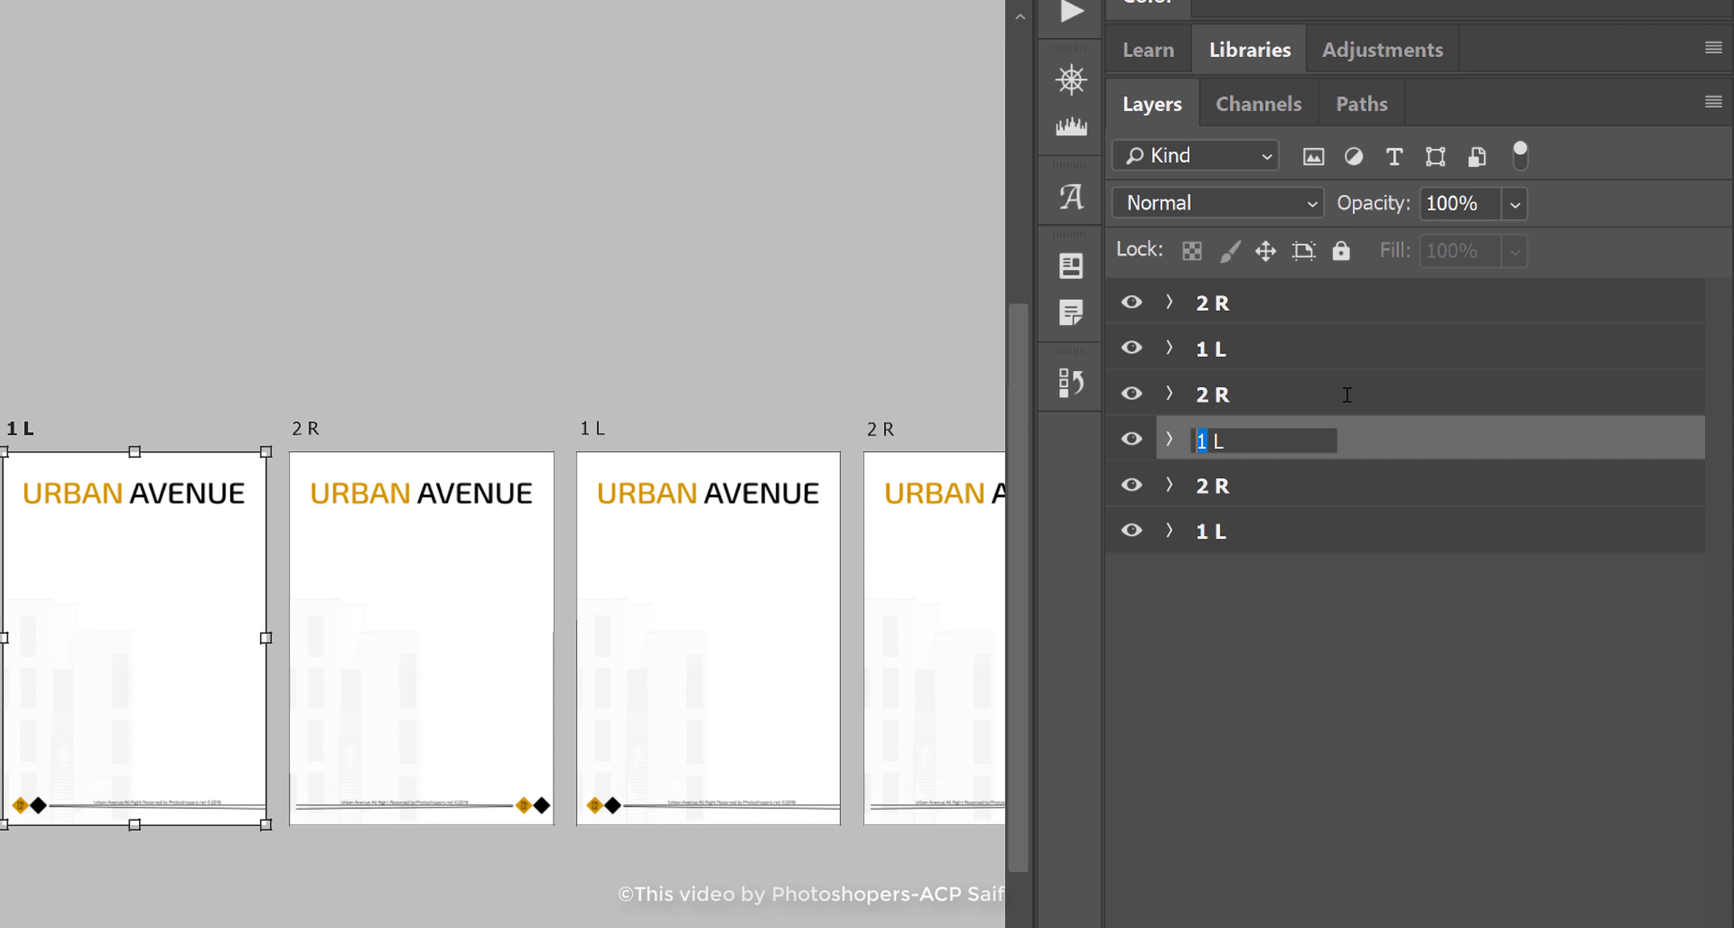
pyautogui.write('3')
pyautogui.click(1378, 382)
pyautogui.doubleClick(1380, 373)
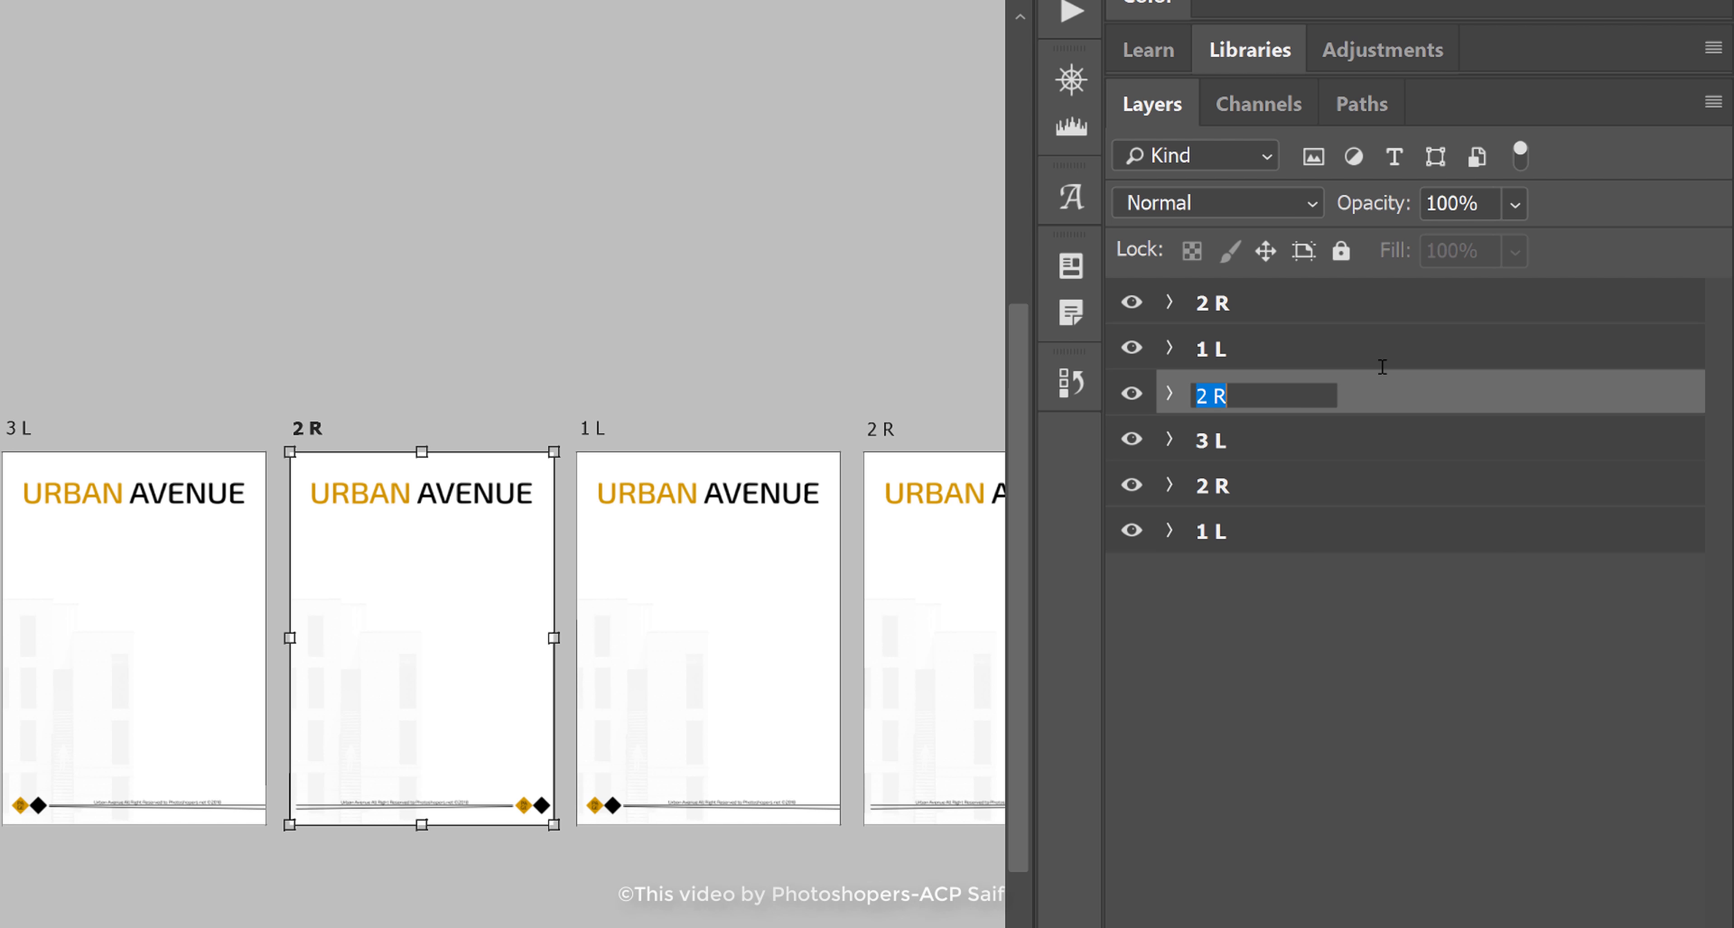
pyautogui.write('4')
pyautogui.click(1377, 343)
pyautogui.doubleClick(1385, 342)
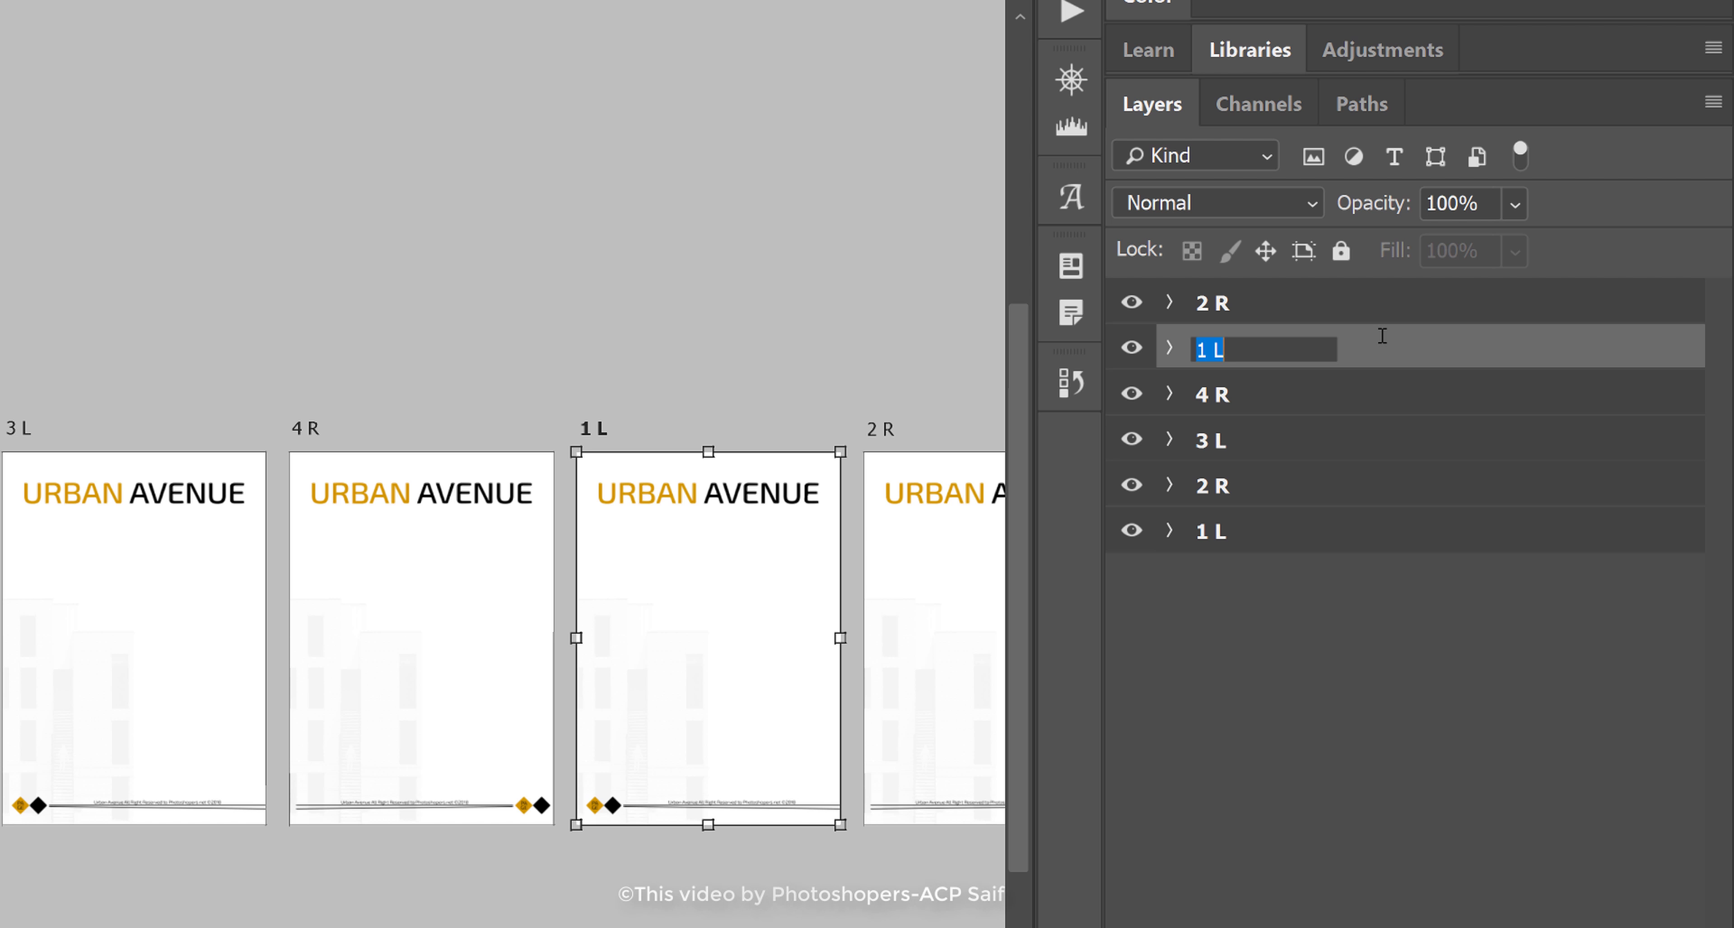
pyautogui.write('5')
pyautogui.click(1382, 312)
pyautogui.doubleClick(1381, 312)
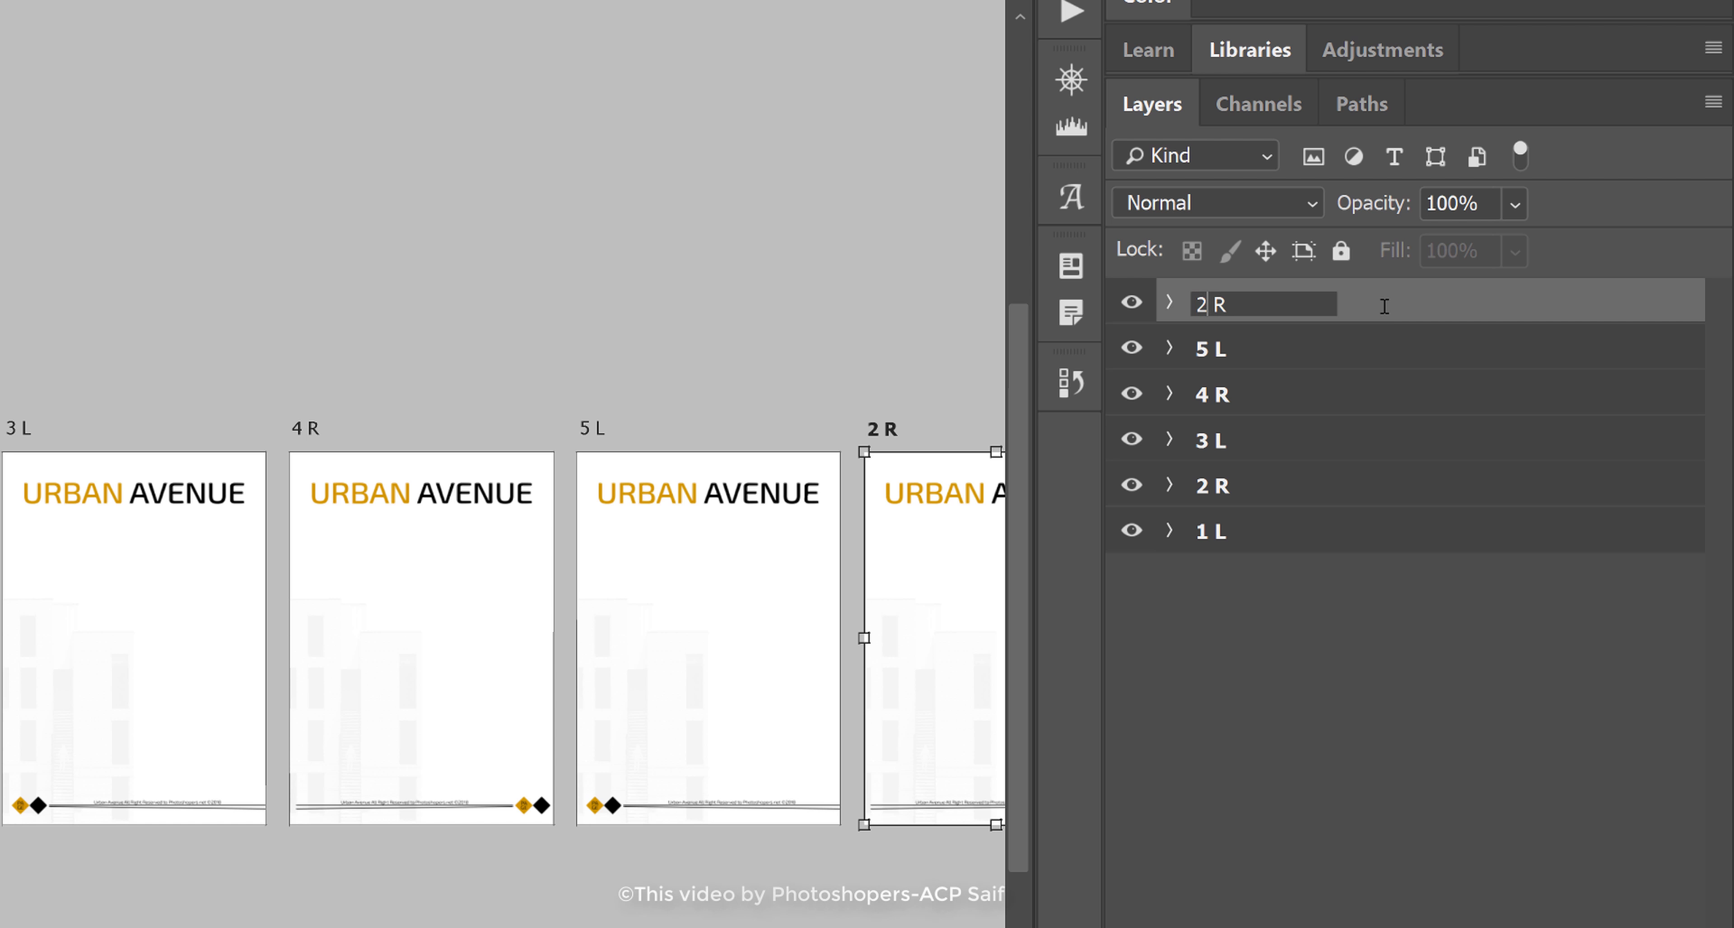
pyautogui.write('6')
pyautogui.press('Return')
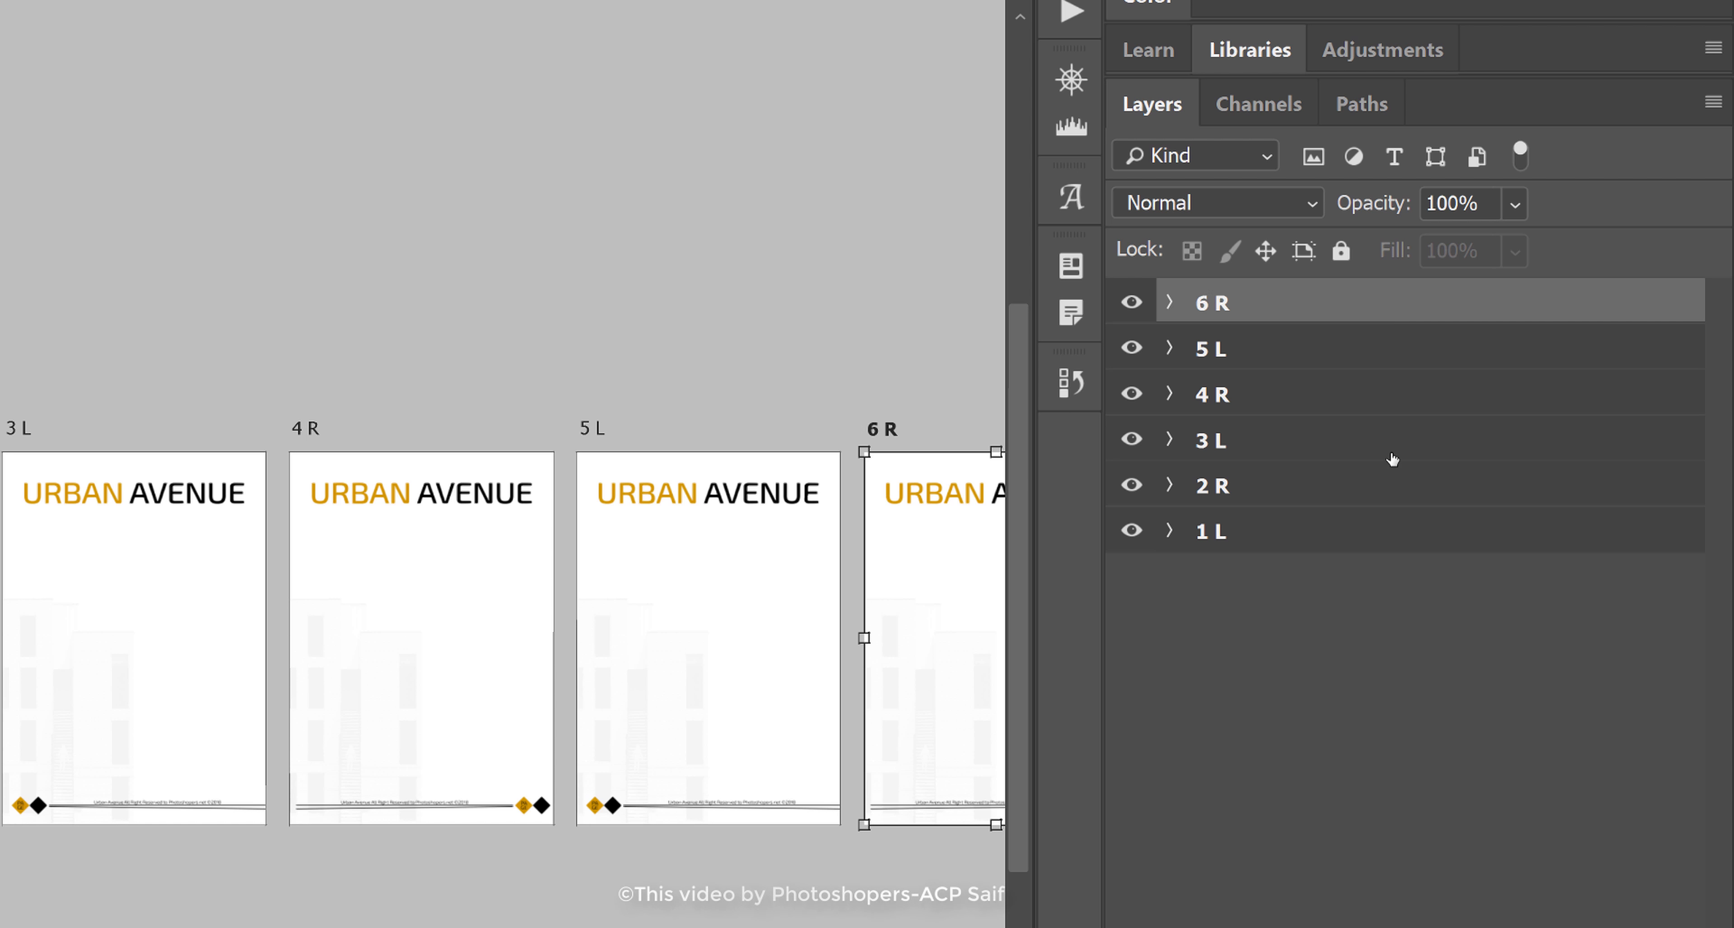
# - Cycle the layer selection through the pages up to page 2 R
pyautogui.hotkey('alt', ']')
pyautogui.hotkey('alt', ']')
pyautogui.hotkey('alt', ']')
pyautogui.hotkey('alt', ']')
pyautogui.hotkey('alt', ']')
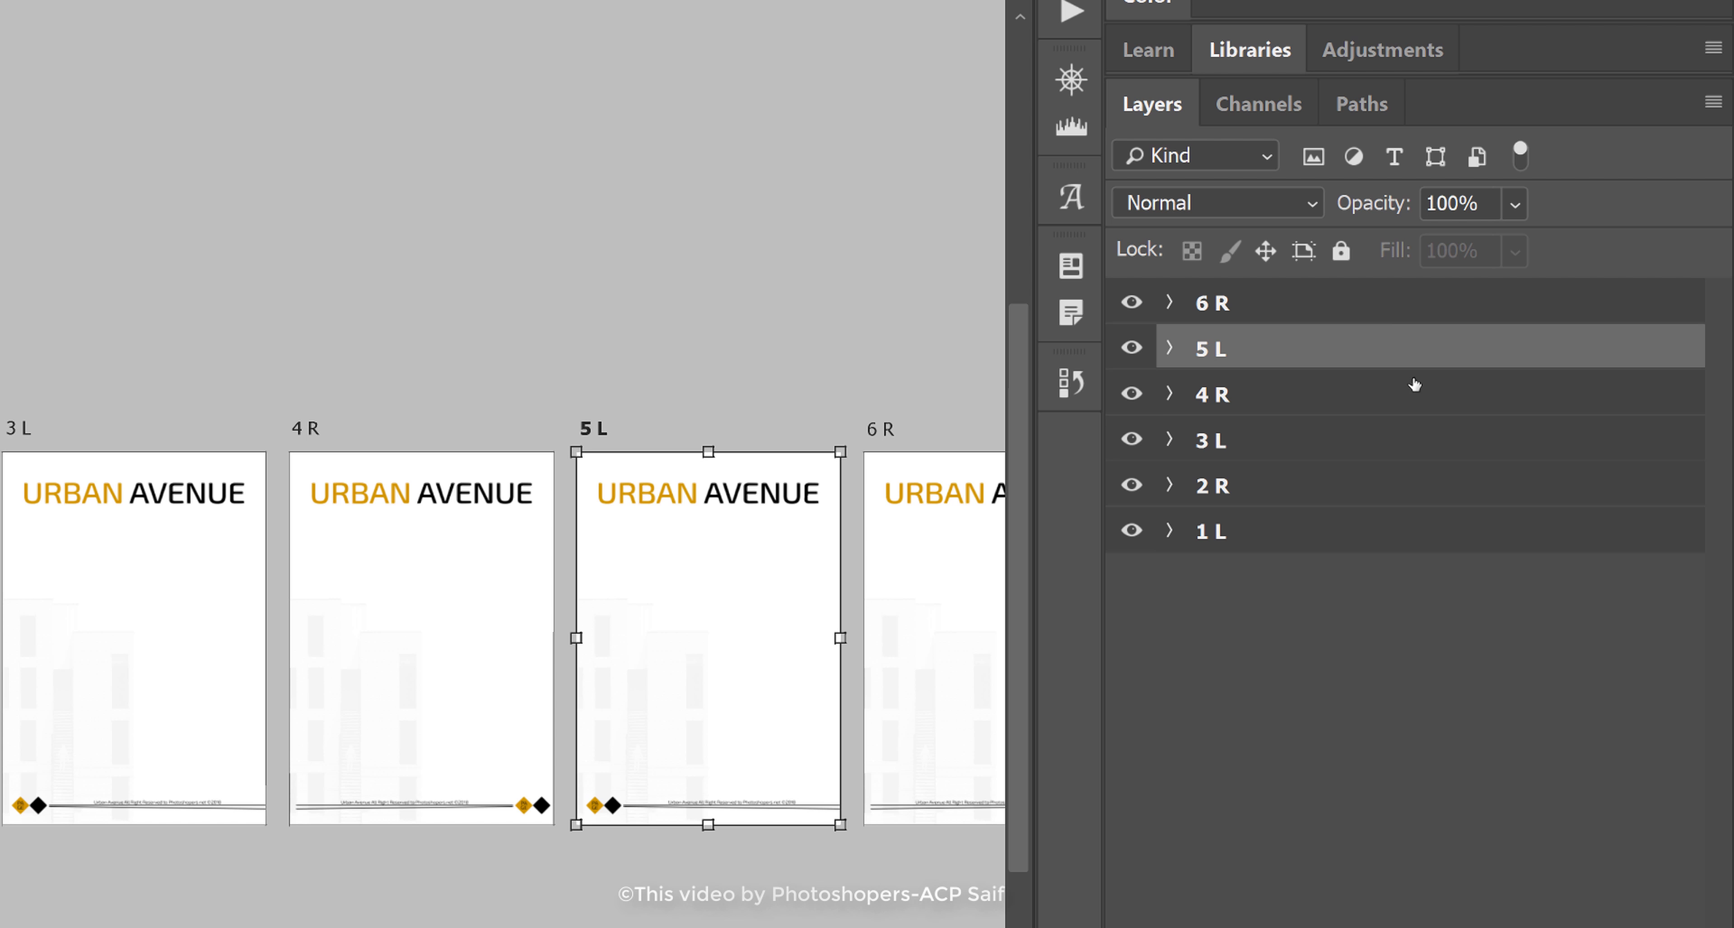
pyautogui.hotkey('alt', ']')
pyautogui.hotkey('alt', ']')
pyautogui.hotkey('alt', ']')
pyautogui.hotkey('alt', ']')
pyautogui.hotkey('alt', ']')
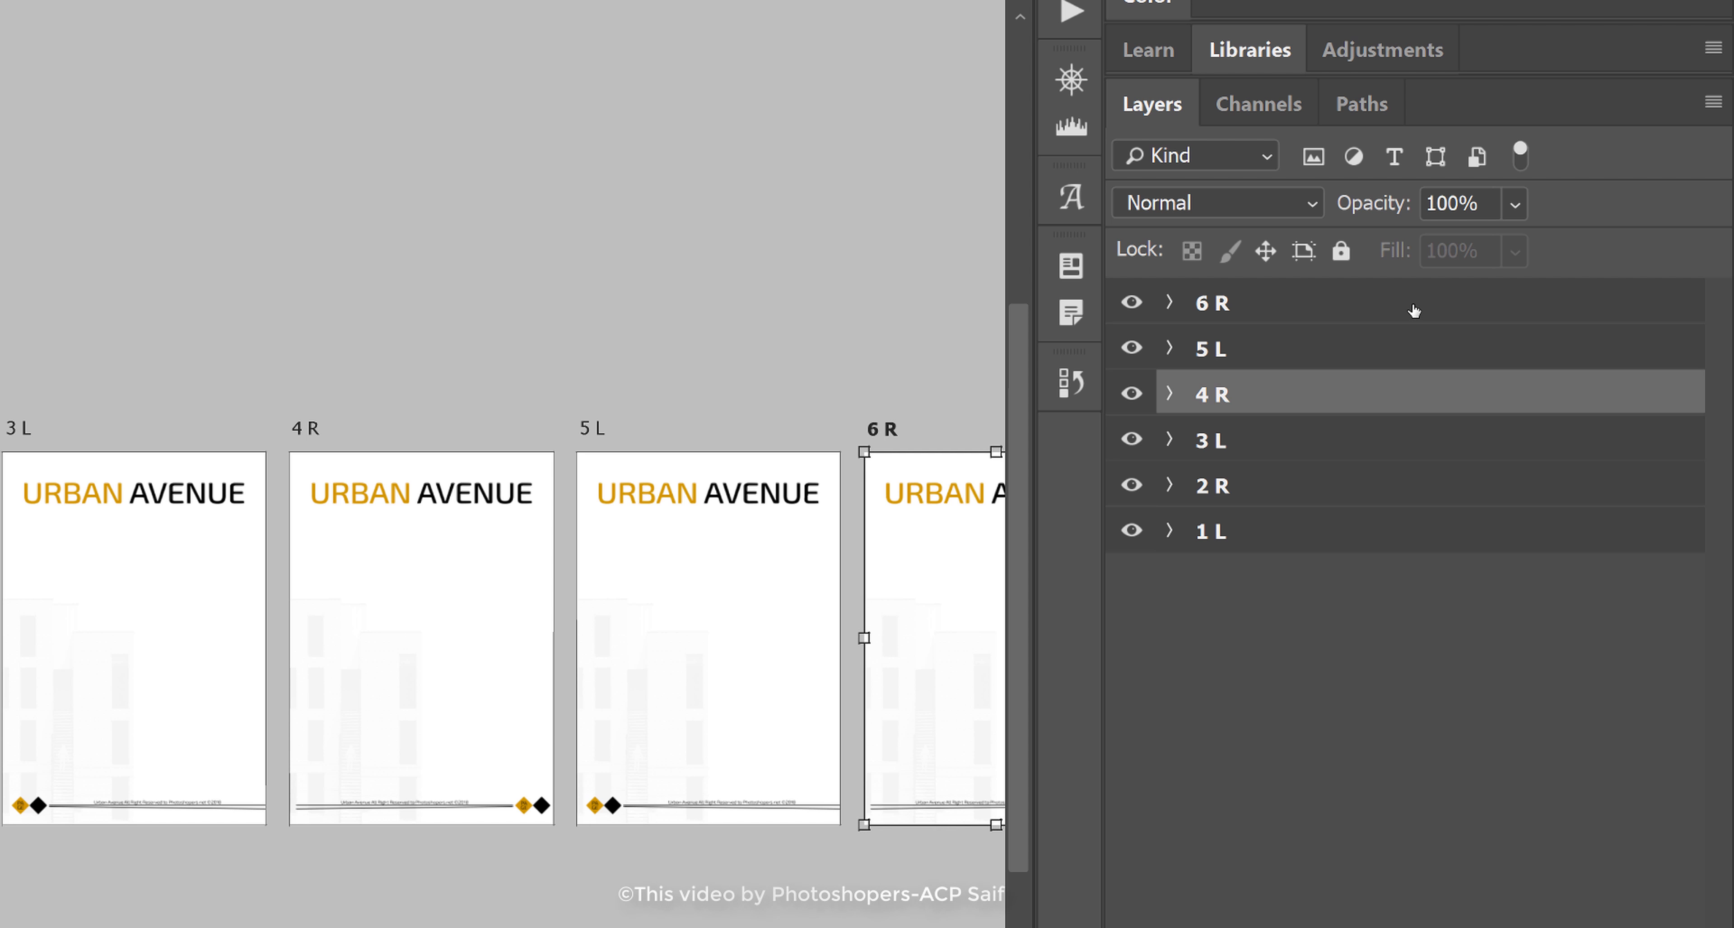
pyautogui.hotkey('alt', ']')
pyautogui.hotkey('alt', ']')
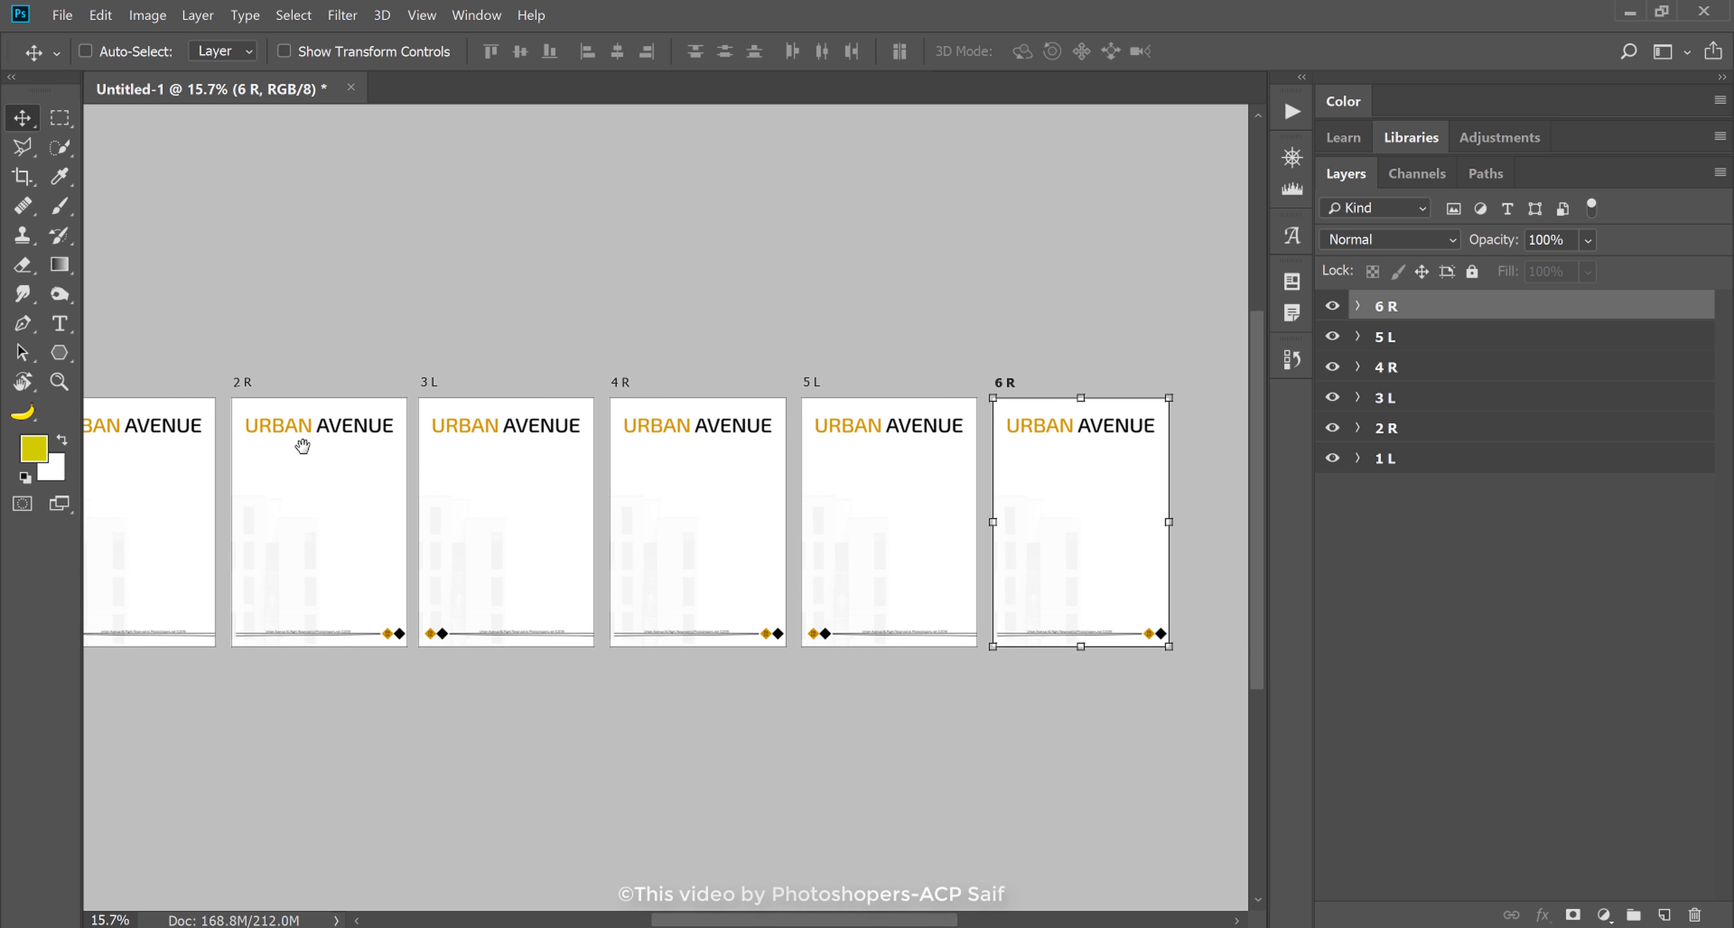
pyautogui.scroll(1, 390, 433)
pyautogui.scroll(2, 476, 727)
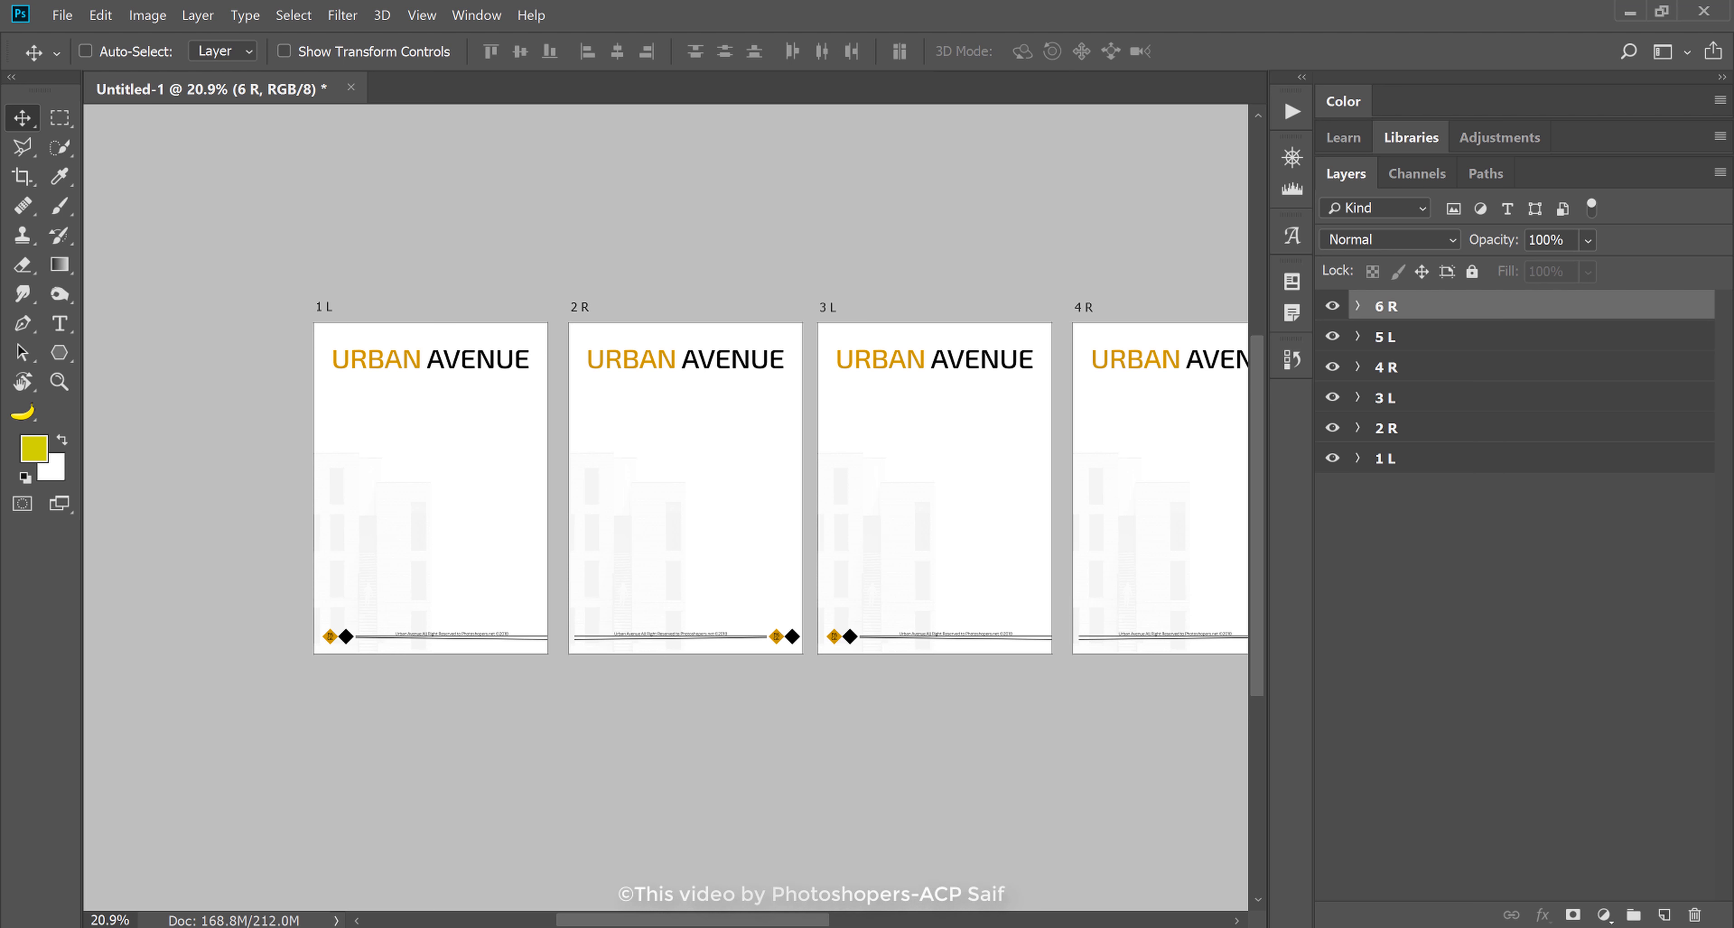
# - Drag the barcode-style logo image from the downloads folder into the brochure
pyautogui.hotkey('alt', 'Tab')
pyautogui.scroll(-1, 1229, 587)
pyautogui.scroll(-2, 1230, 588)
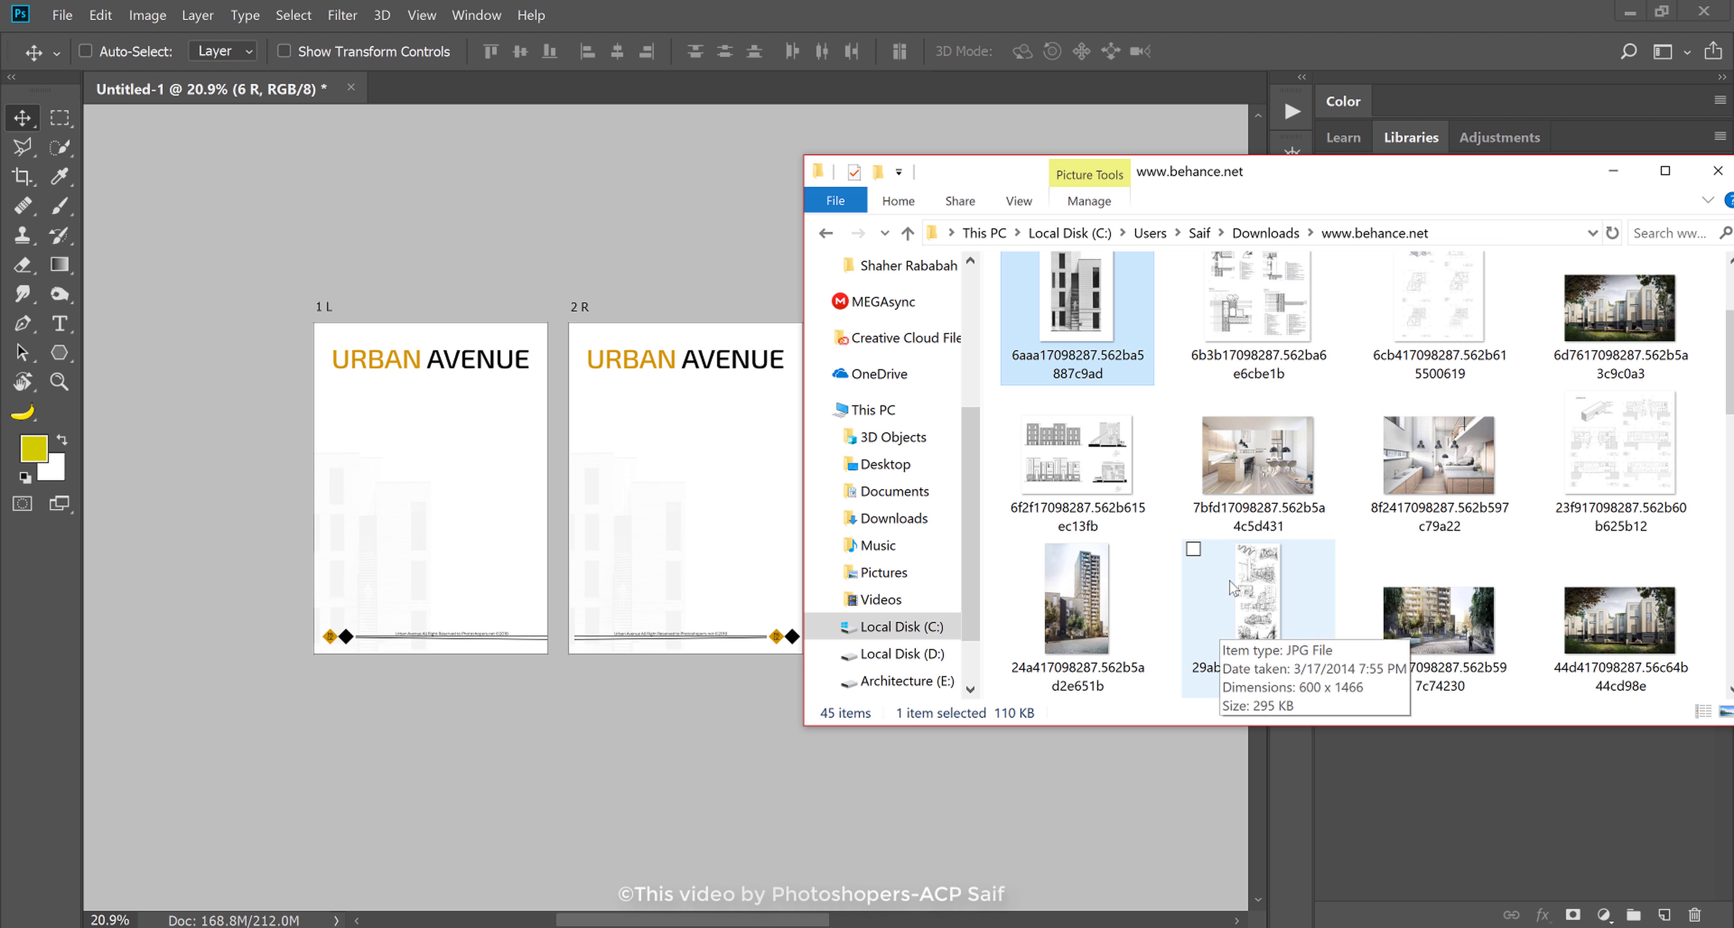
pyautogui.scroll(-1, 1232, 585)
pyautogui.scroll(2, 1225, 431)
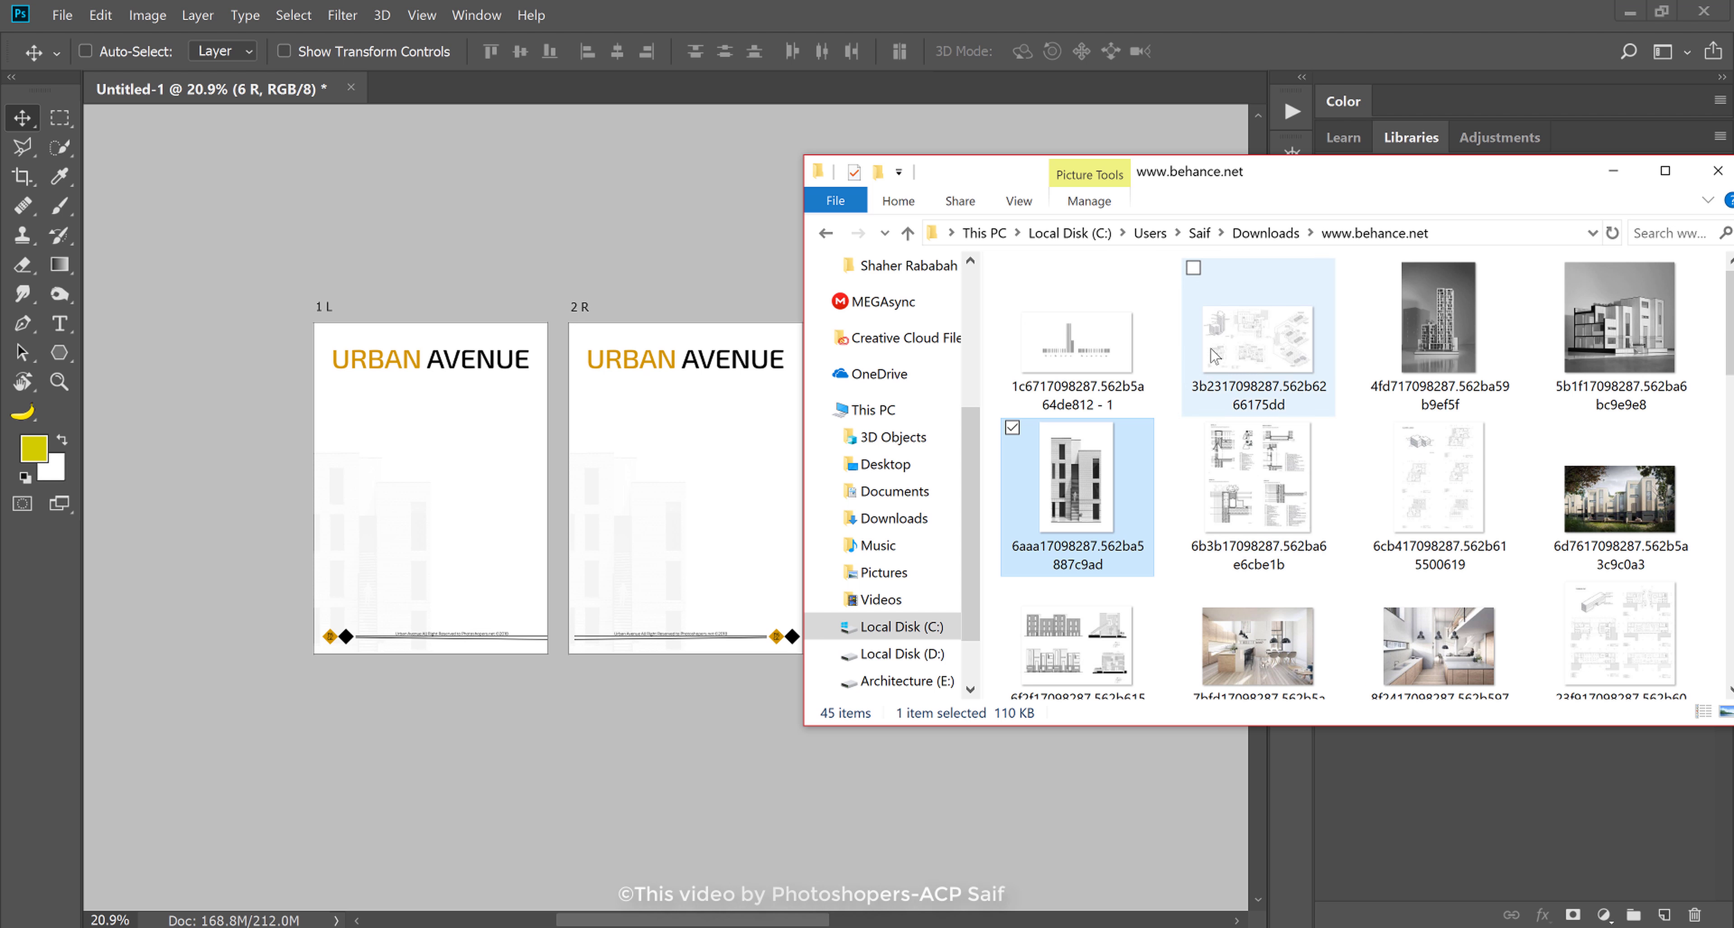
pyautogui.moveTo(1077, 343); pyautogui.dragTo(397, 478)
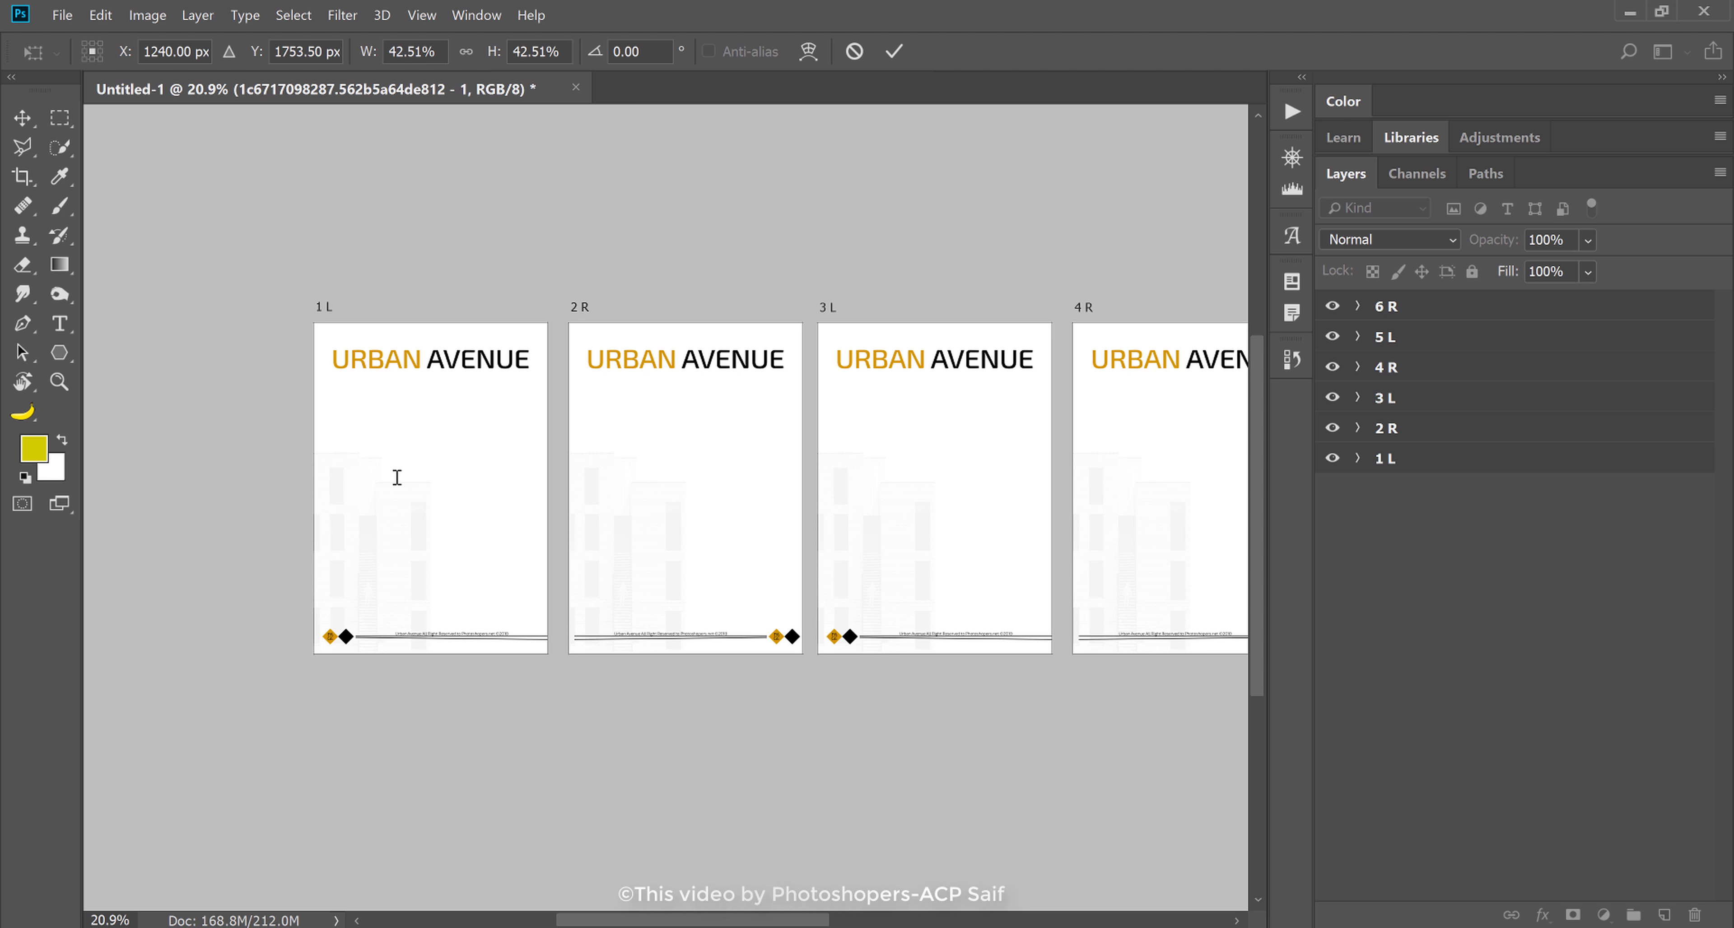
# - Position the logo on page 1 L, commit it, and expand the 1 L group
pyautogui.scroll(-3, 666, 464)
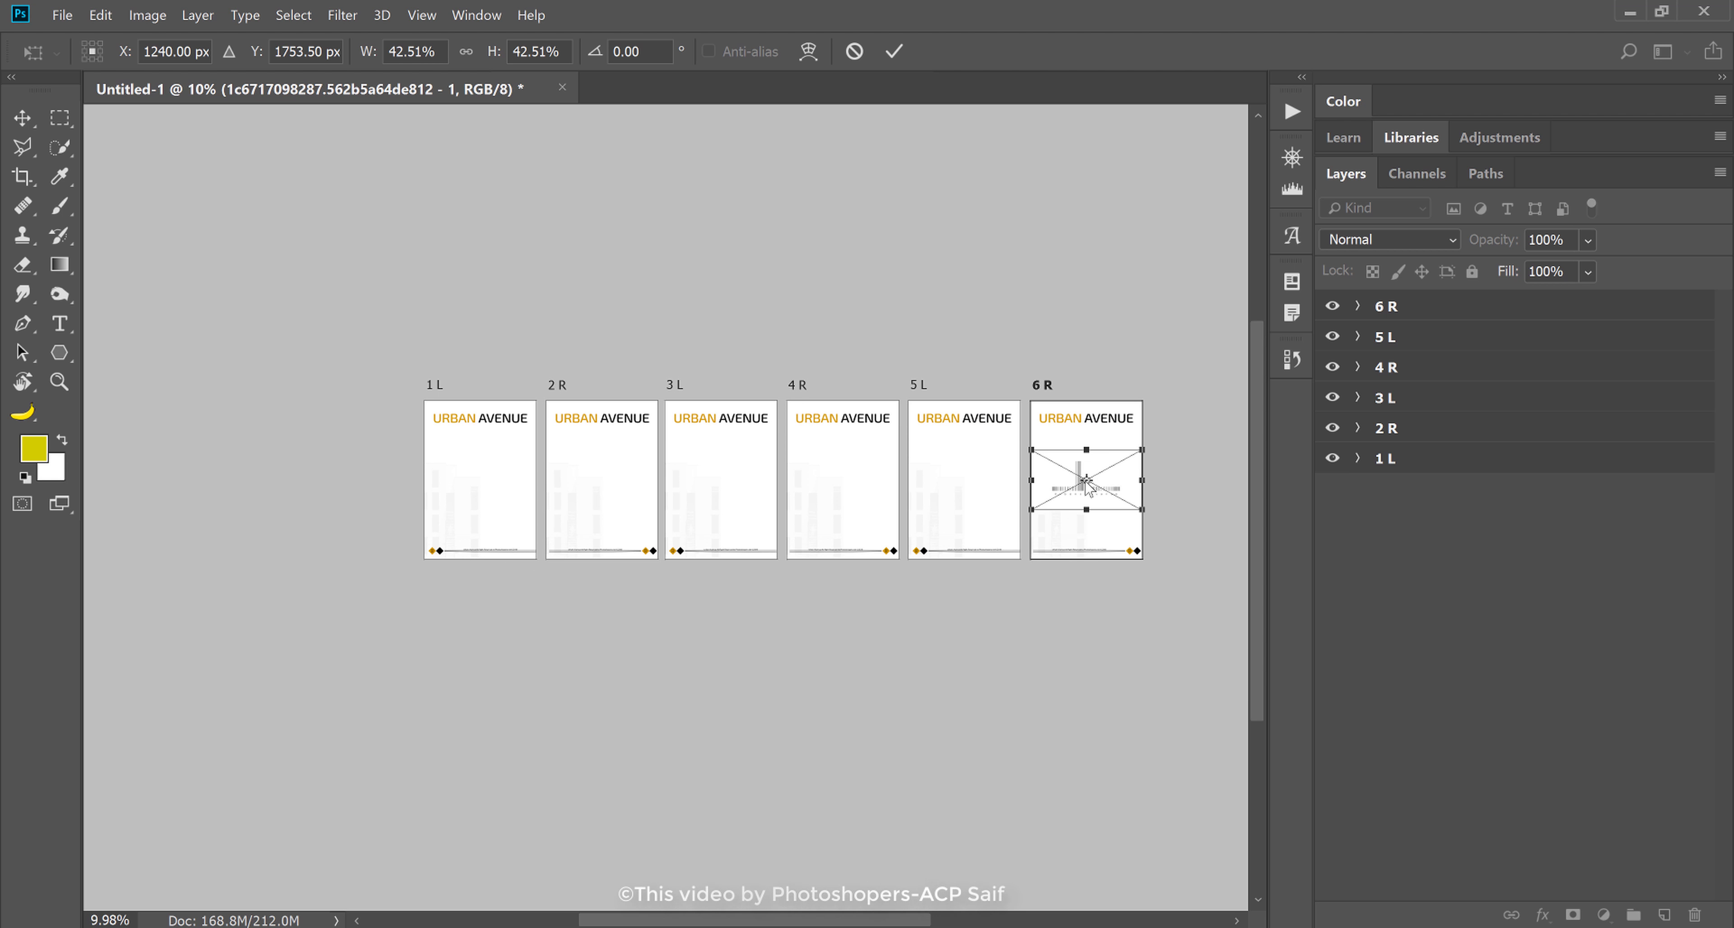
pyautogui.moveTo(1102, 475); pyautogui.dragTo(609, 402)
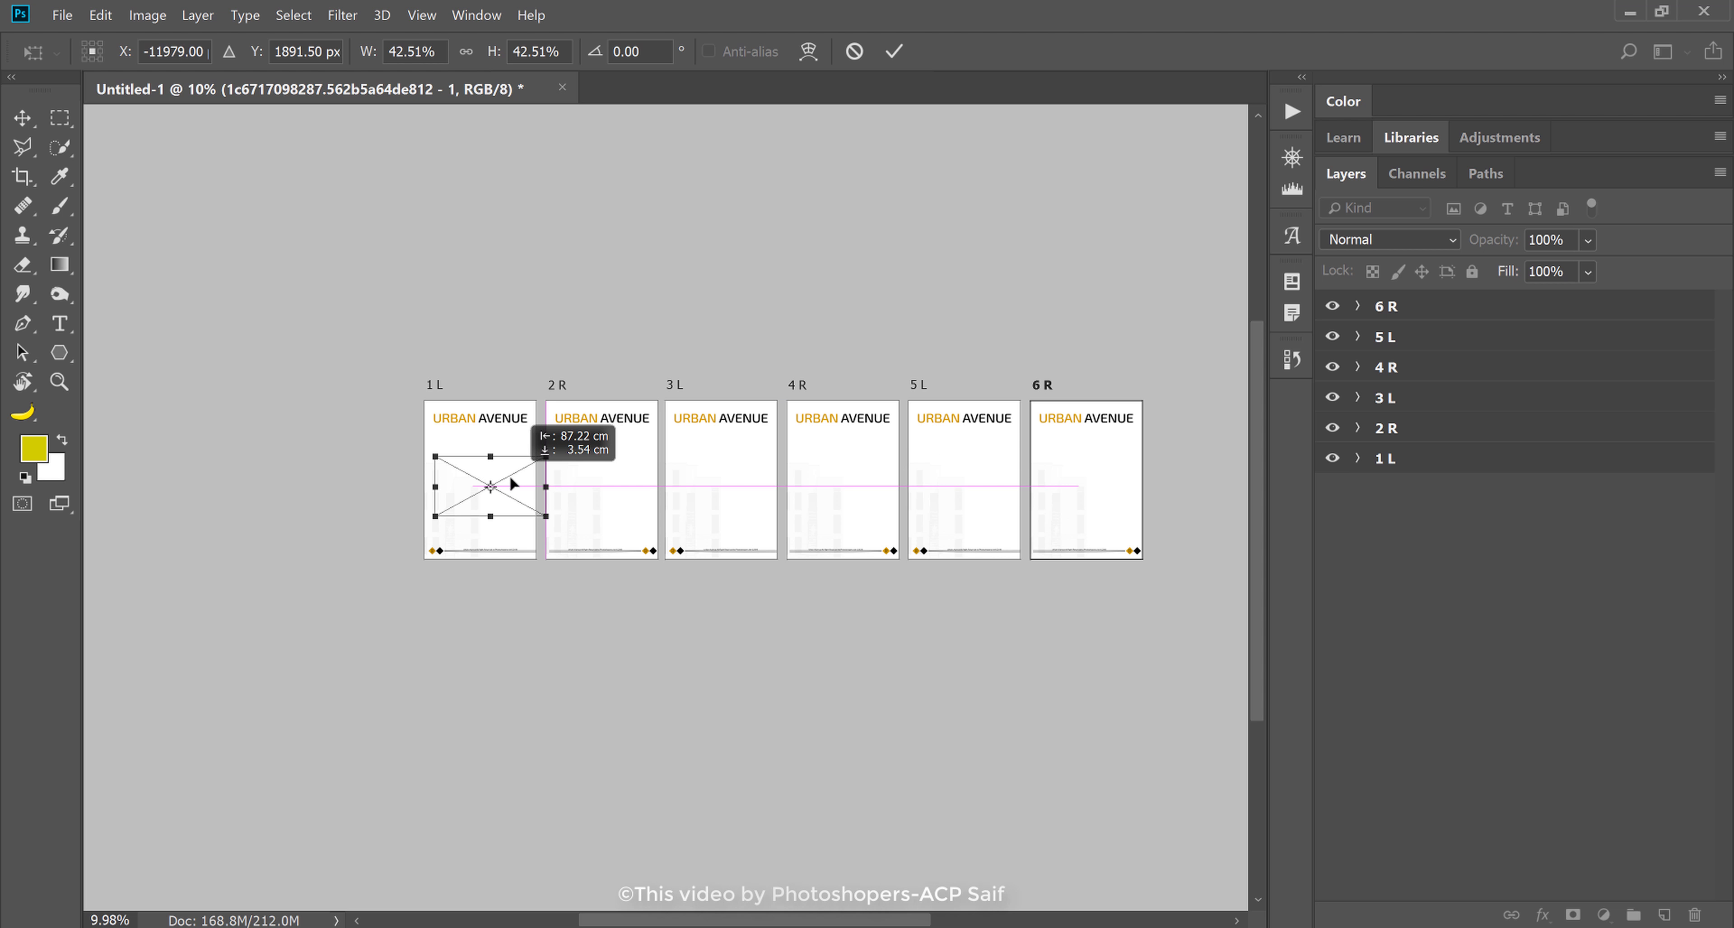
pyautogui.moveTo(609, 402); pyautogui.dragTo(508, 473)
pyautogui.press('Return')
pyautogui.scroll(3, 482, 471)
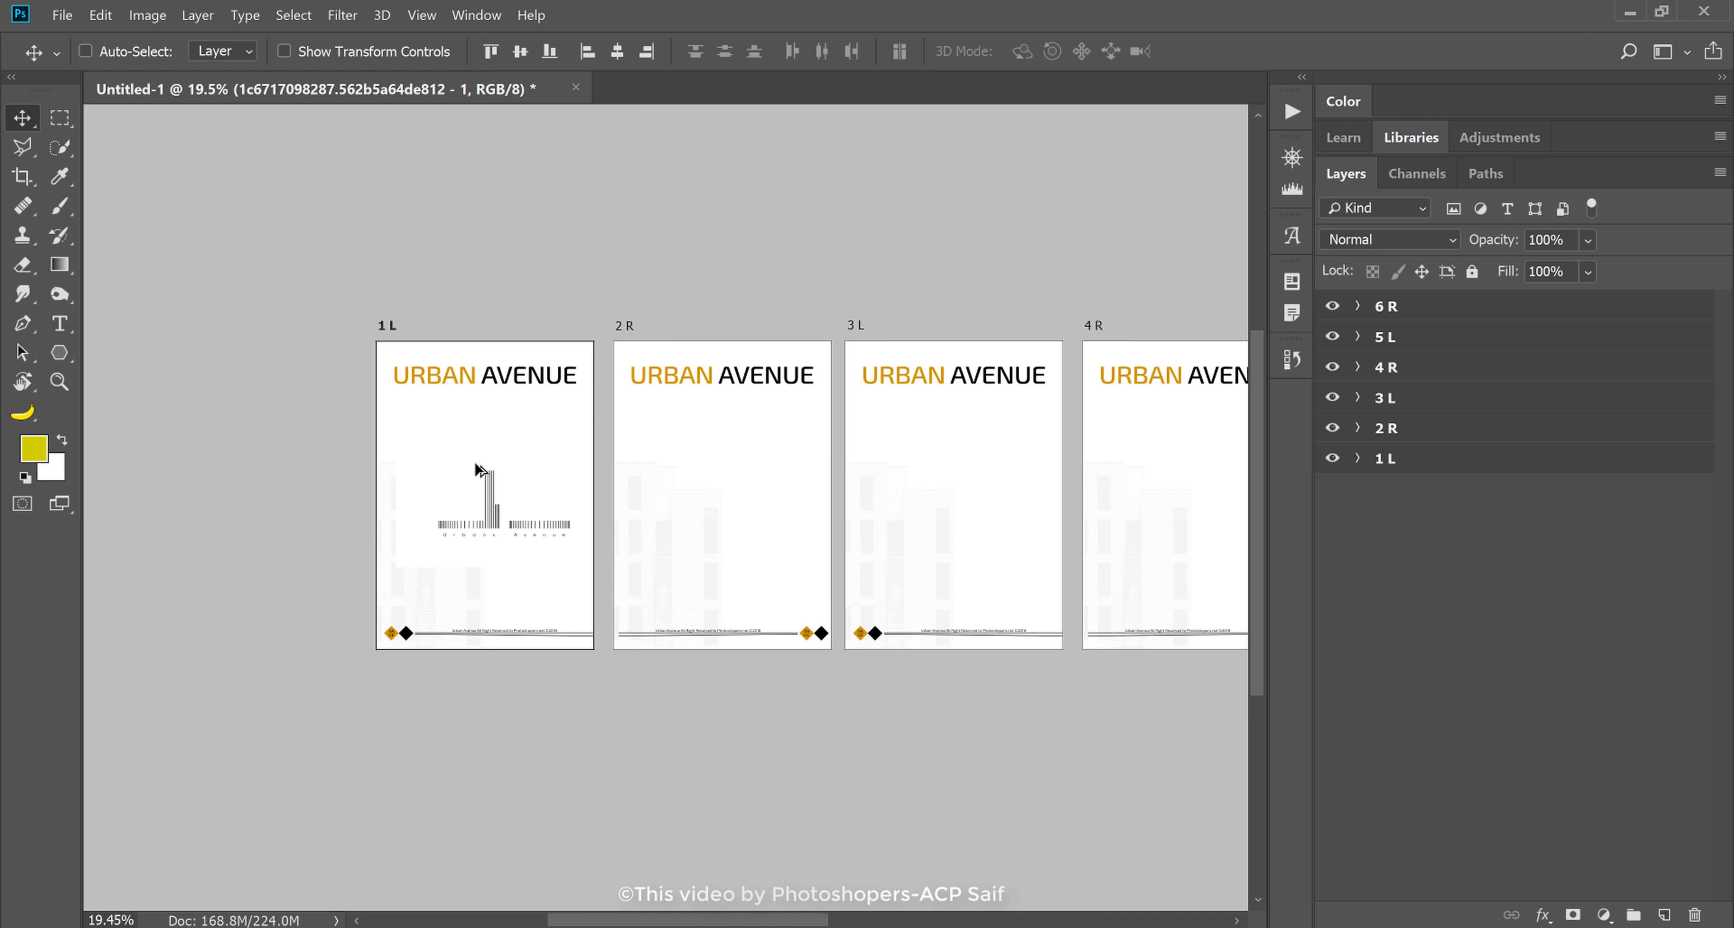
pyautogui.scroll(3, 479, 470)
pyautogui.scroll(1, 476, 468)
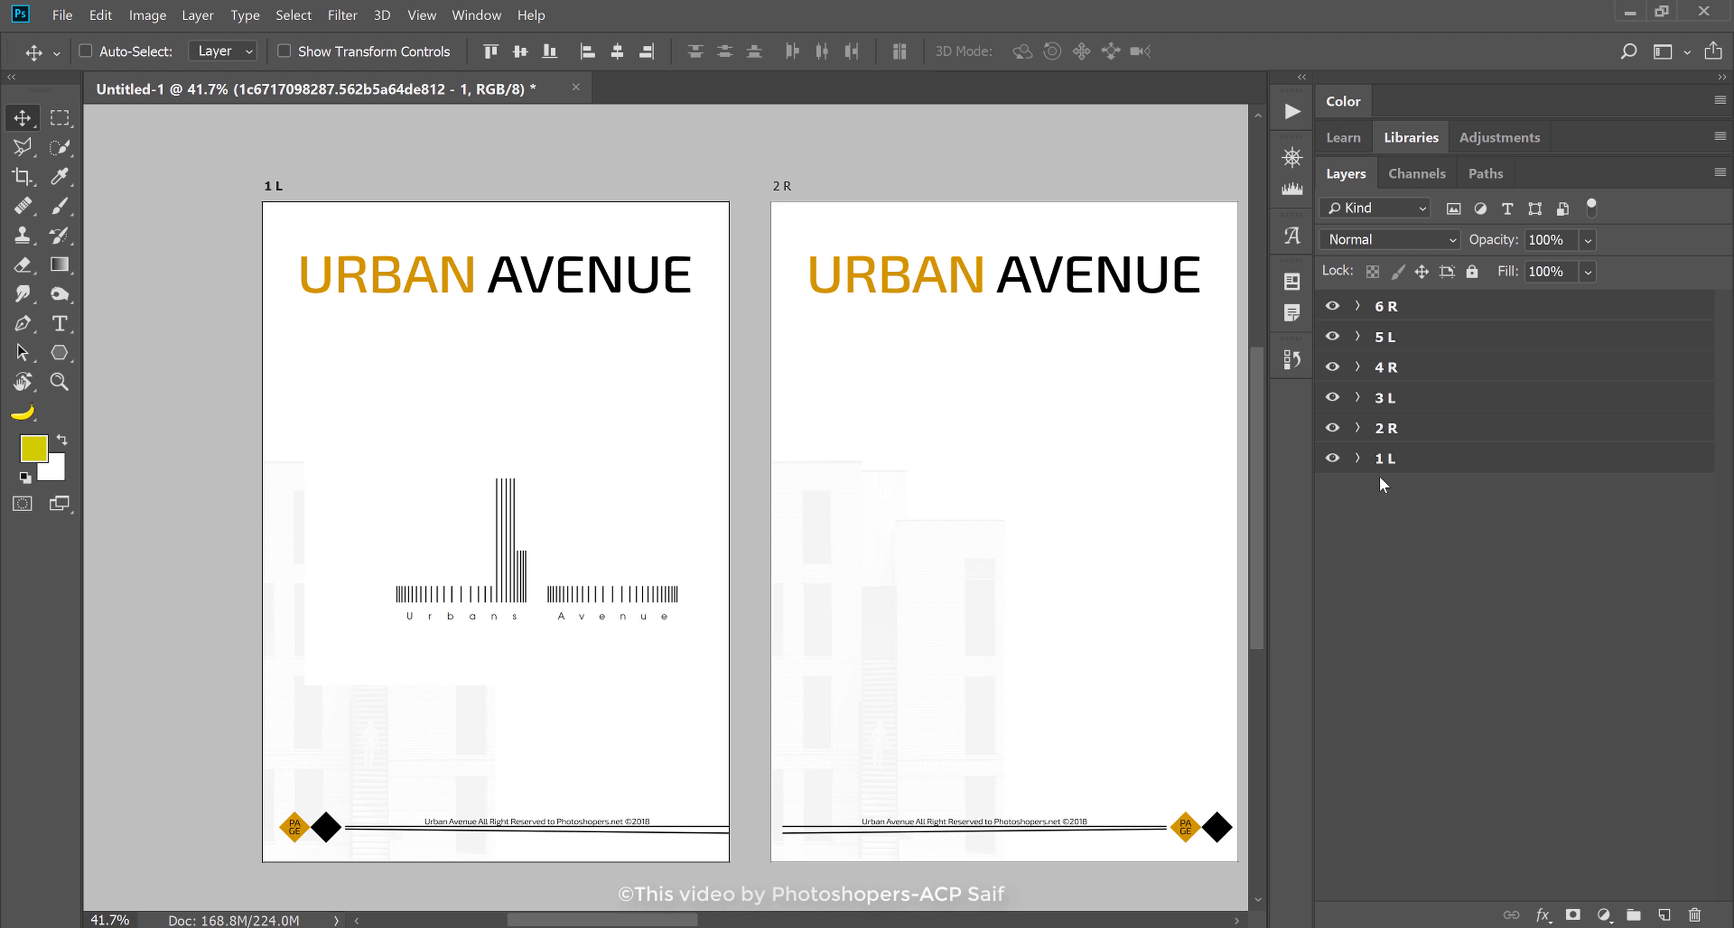
pyautogui.click(1356, 460)
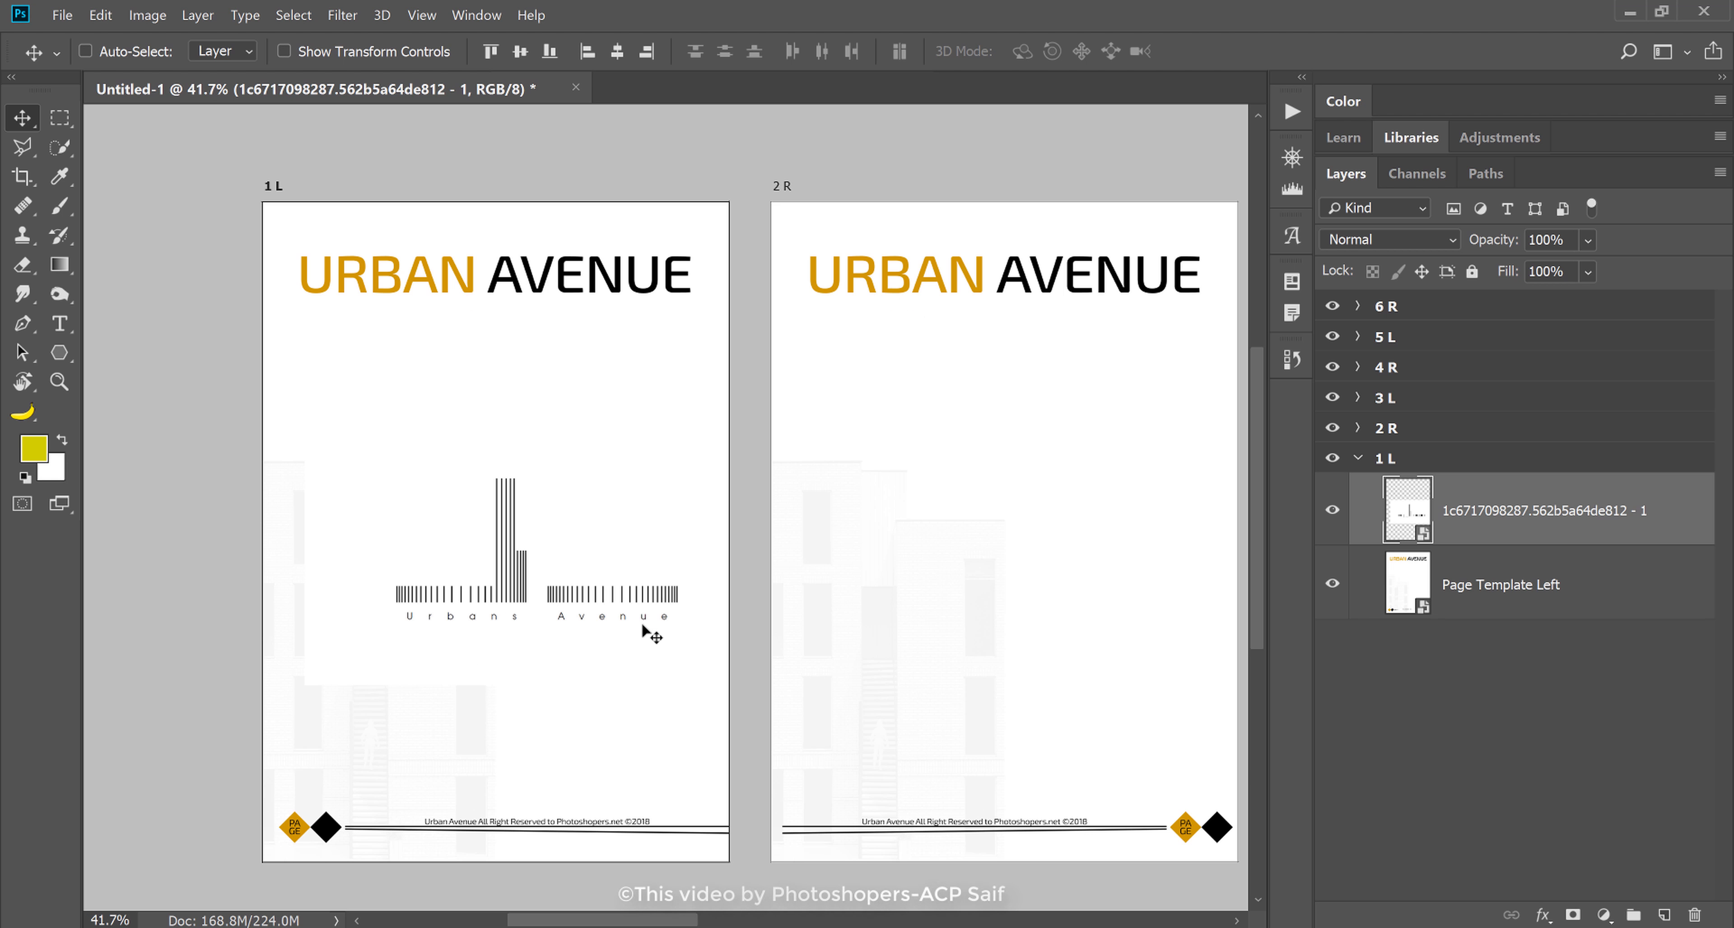
# - Move the logo to page 2 R and back onto 1 L, then set it to Multiply
pyautogui.click(1358, 428)
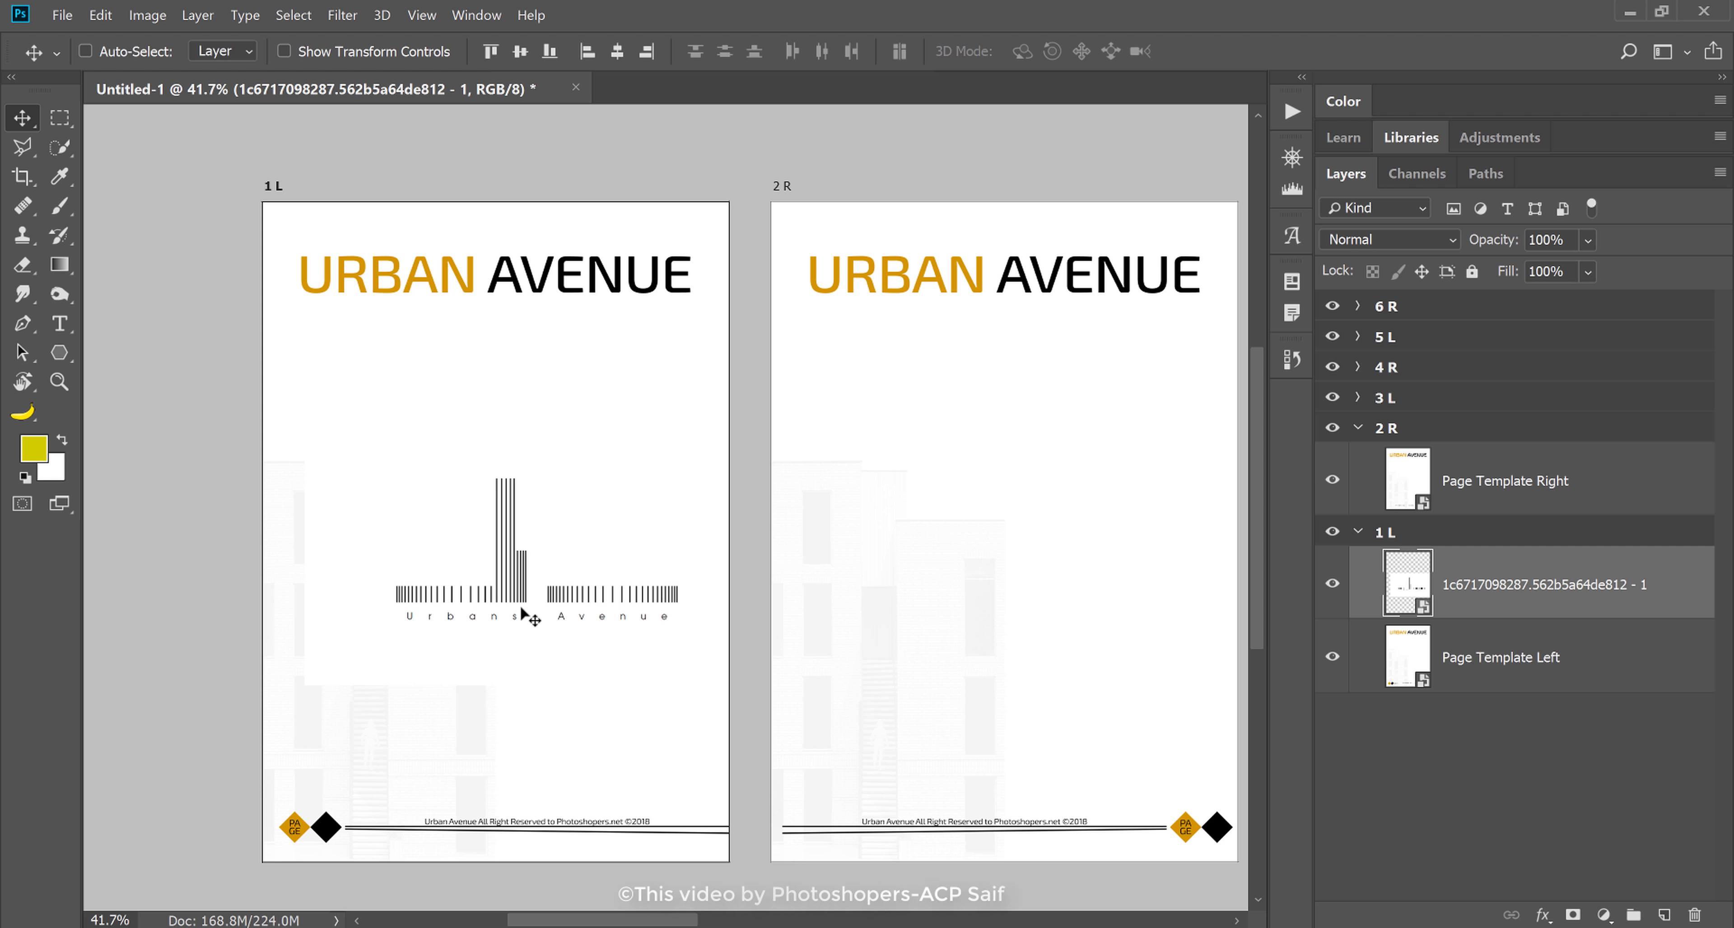
pyautogui.moveTo(525, 616); pyautogui.dragTo(1015, 527)
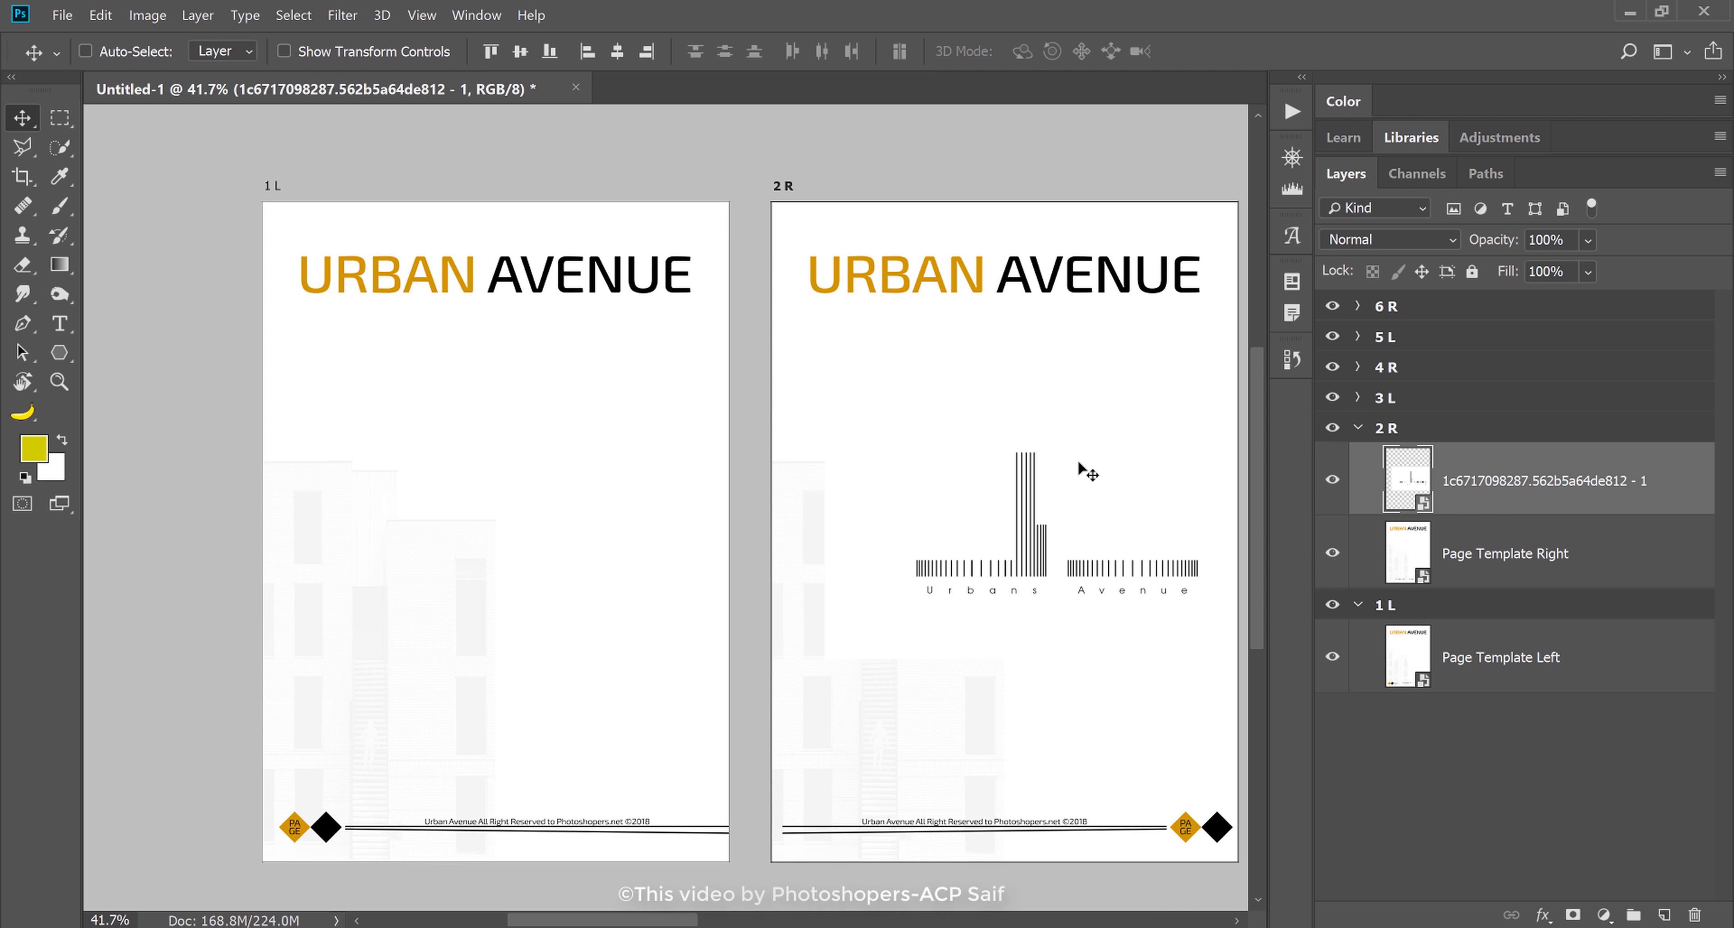
pyautogui.moveTo(1089, 552); pyautogui.dragTo(653, 304)
pyautogui.moveTo(550, 510); pyautogui.dragTo(504, 592)
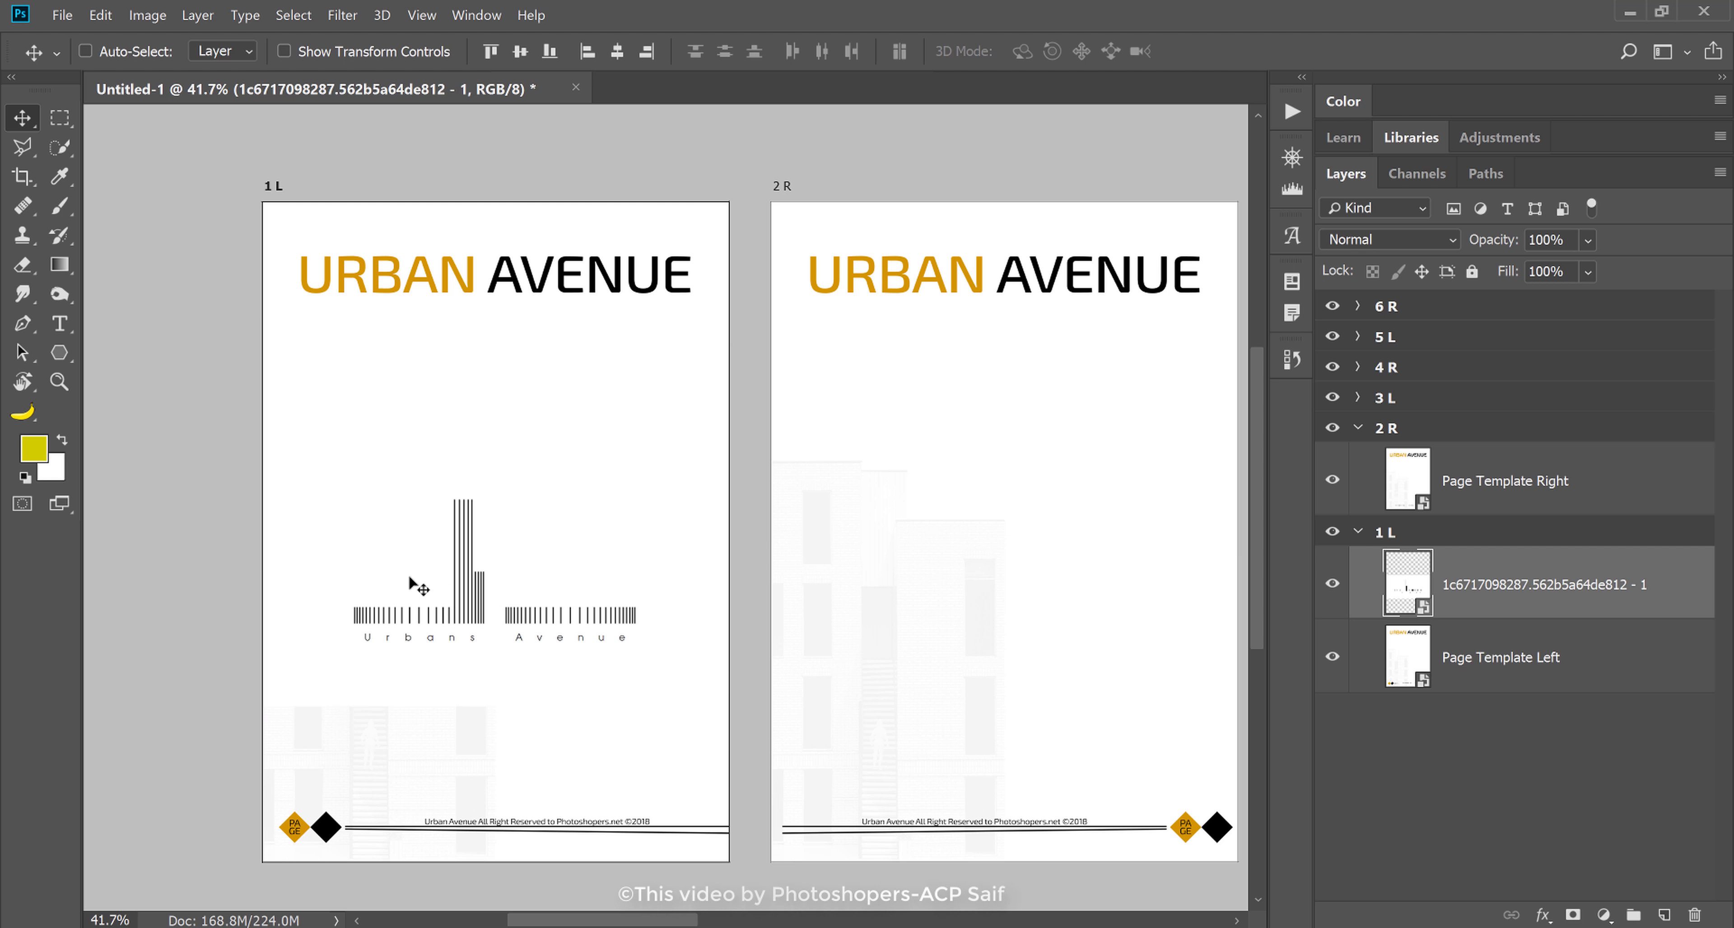
pyautogui.click(1428, 243)
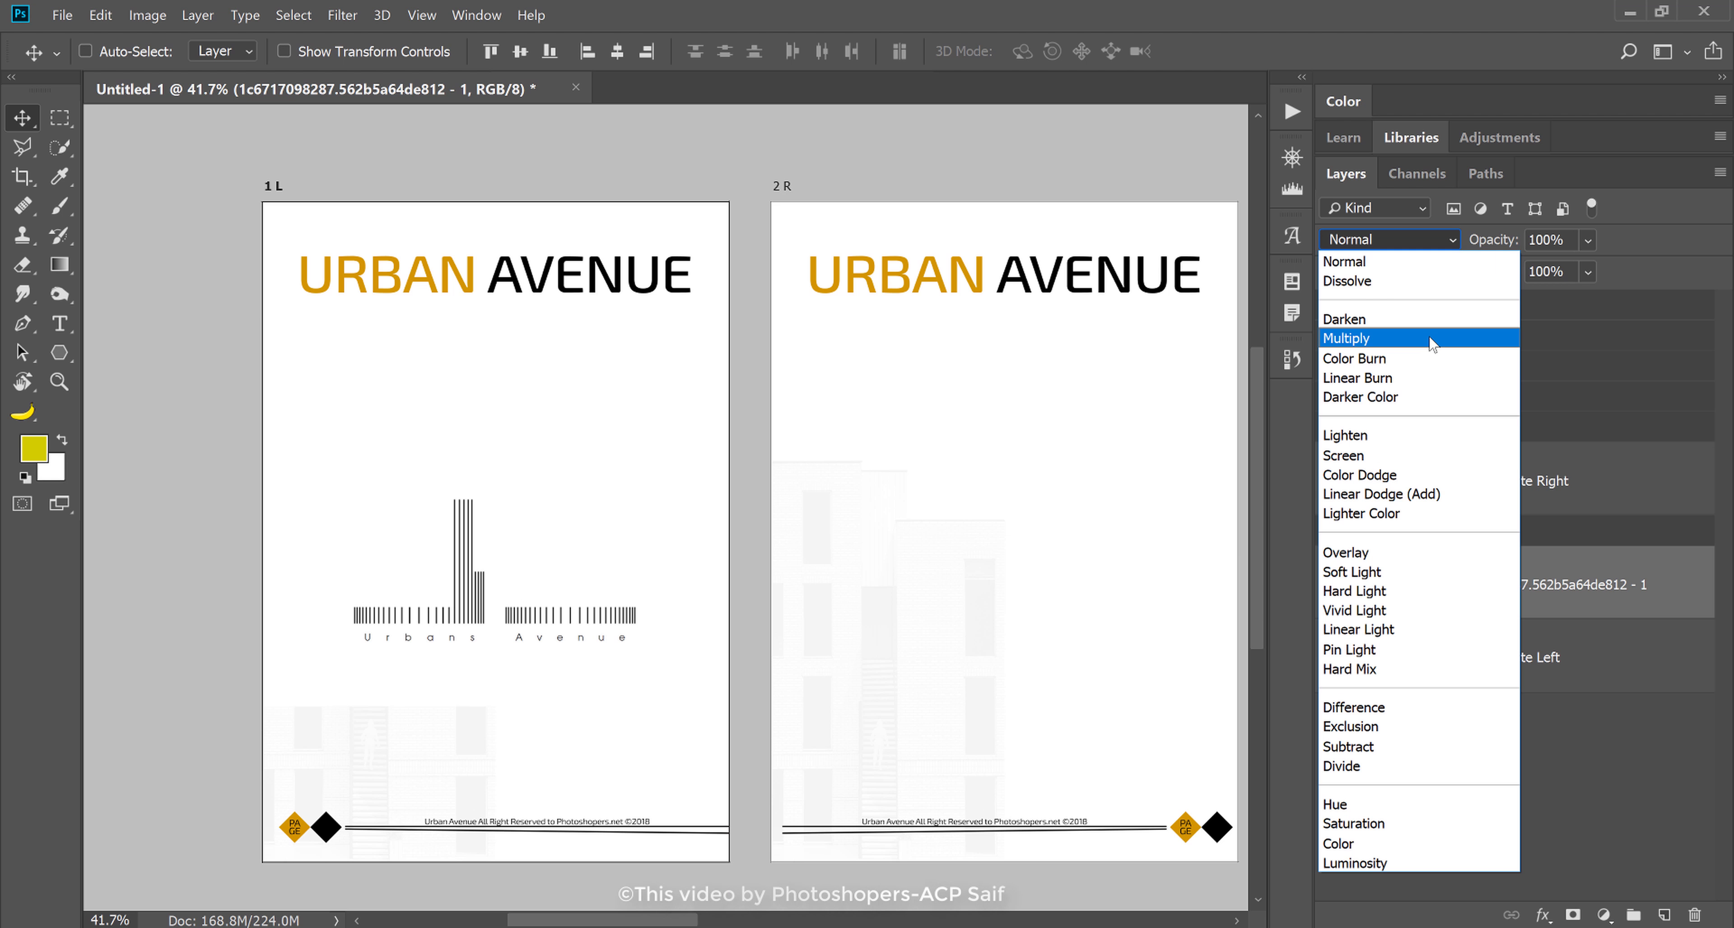
pyautogui.click(1431, 343)
# - Place the logo just under the URBAN AVENUE title and bring up the downloads folder
pyautogui.moveTo(546, 612); pyautogui.dragTo(552, 417)
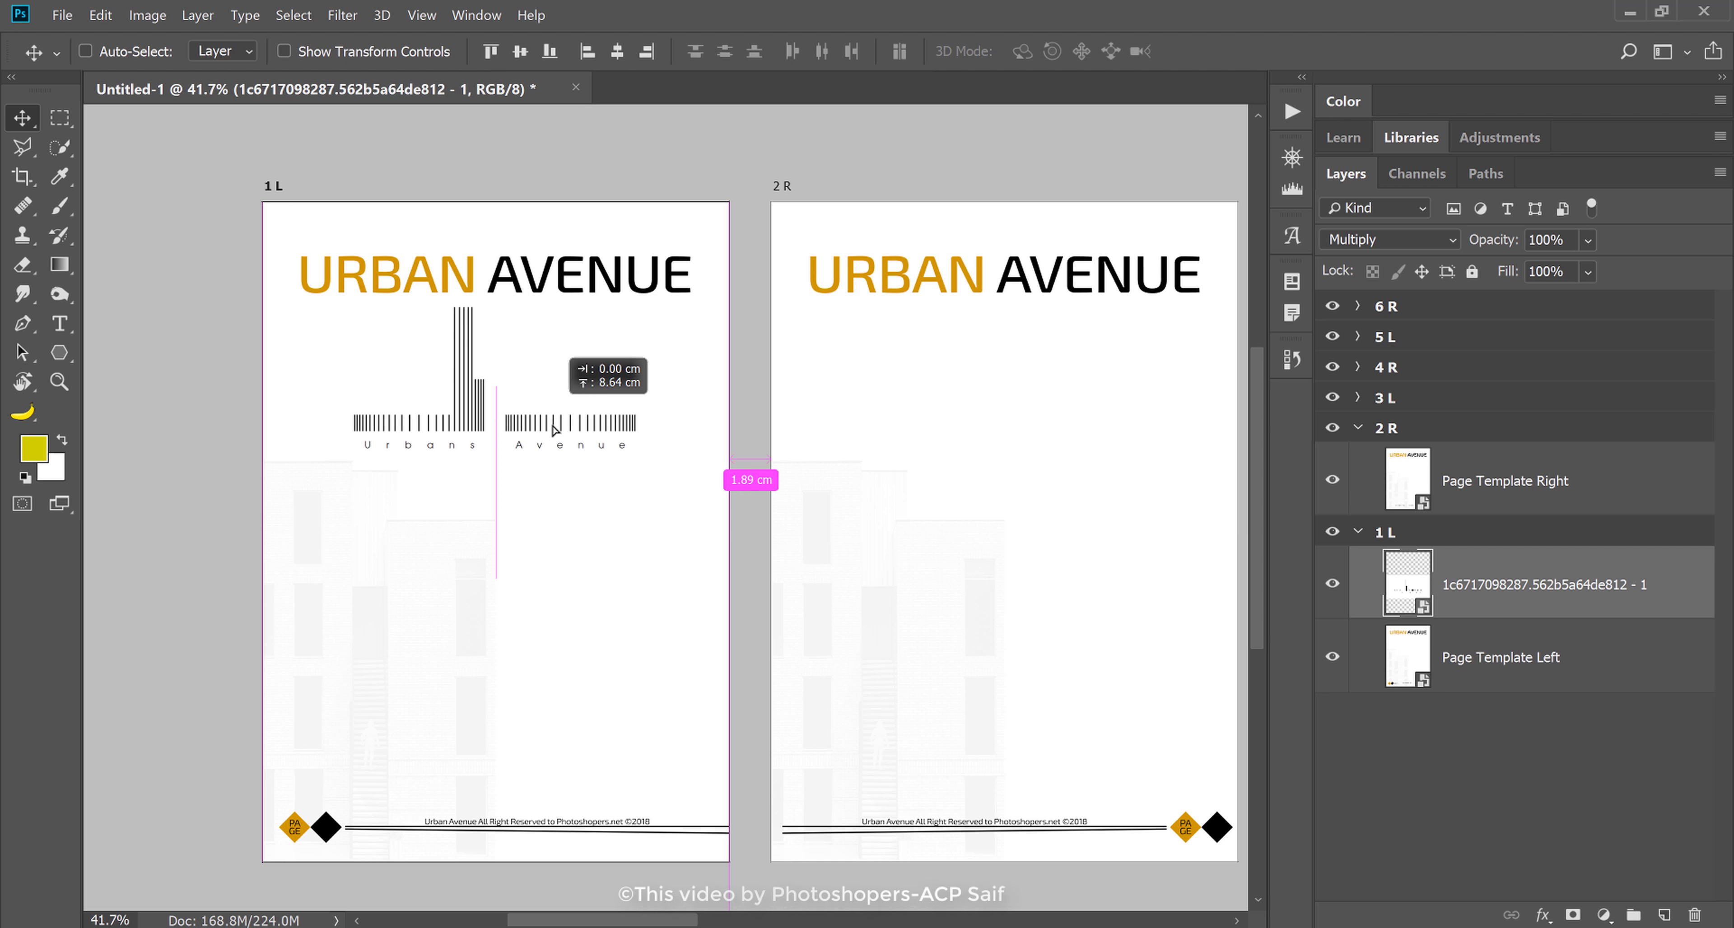
pyautogui.scroll(-1, 767, 351)
pyautogui.hscroll(-1, 767, 351)
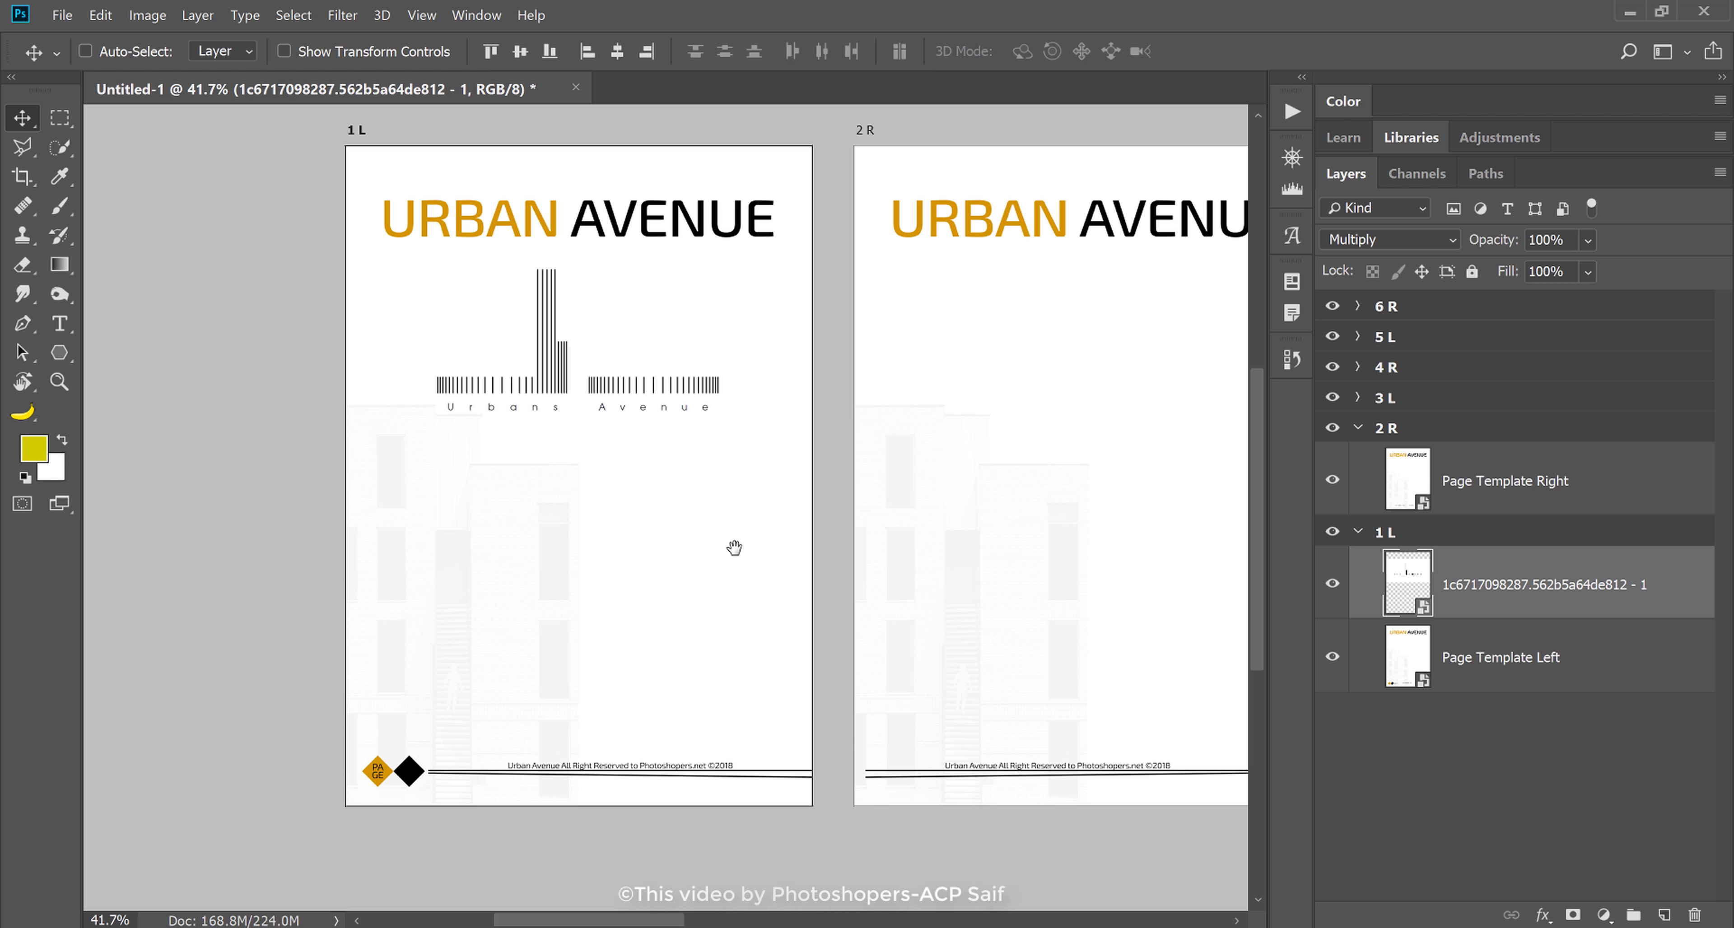
pyautogui.hscroll(1, 700, 572)
pyautogui.hscroll(2, 674, 599)
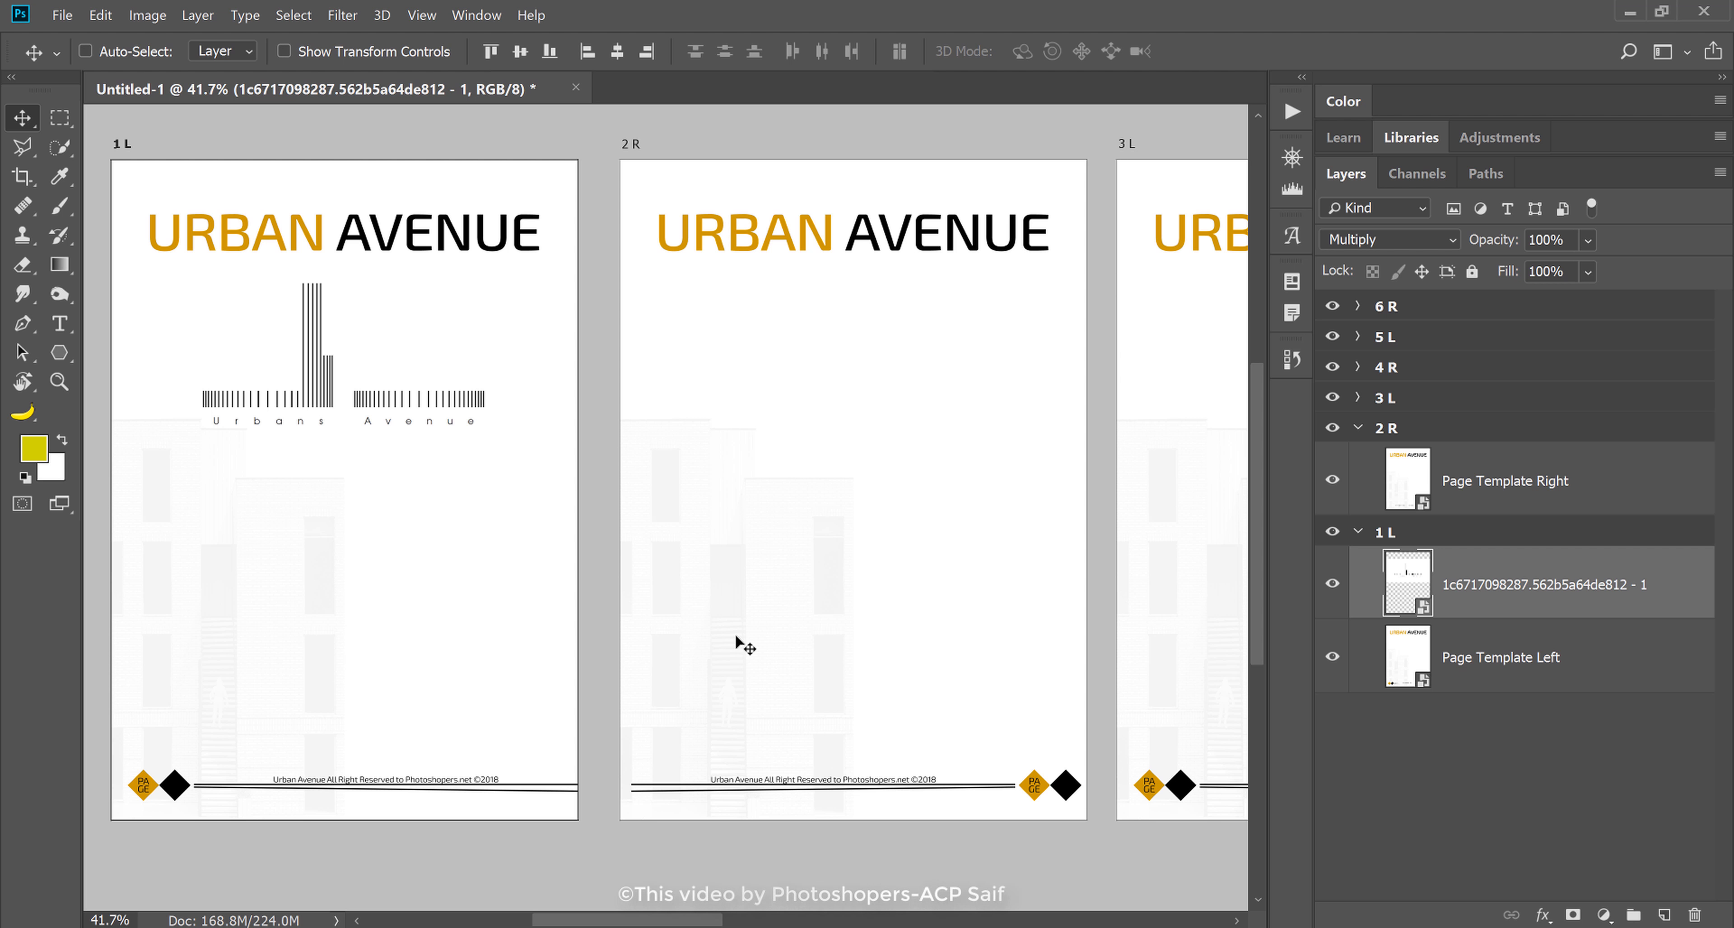
pyautogui.click(209, 922)
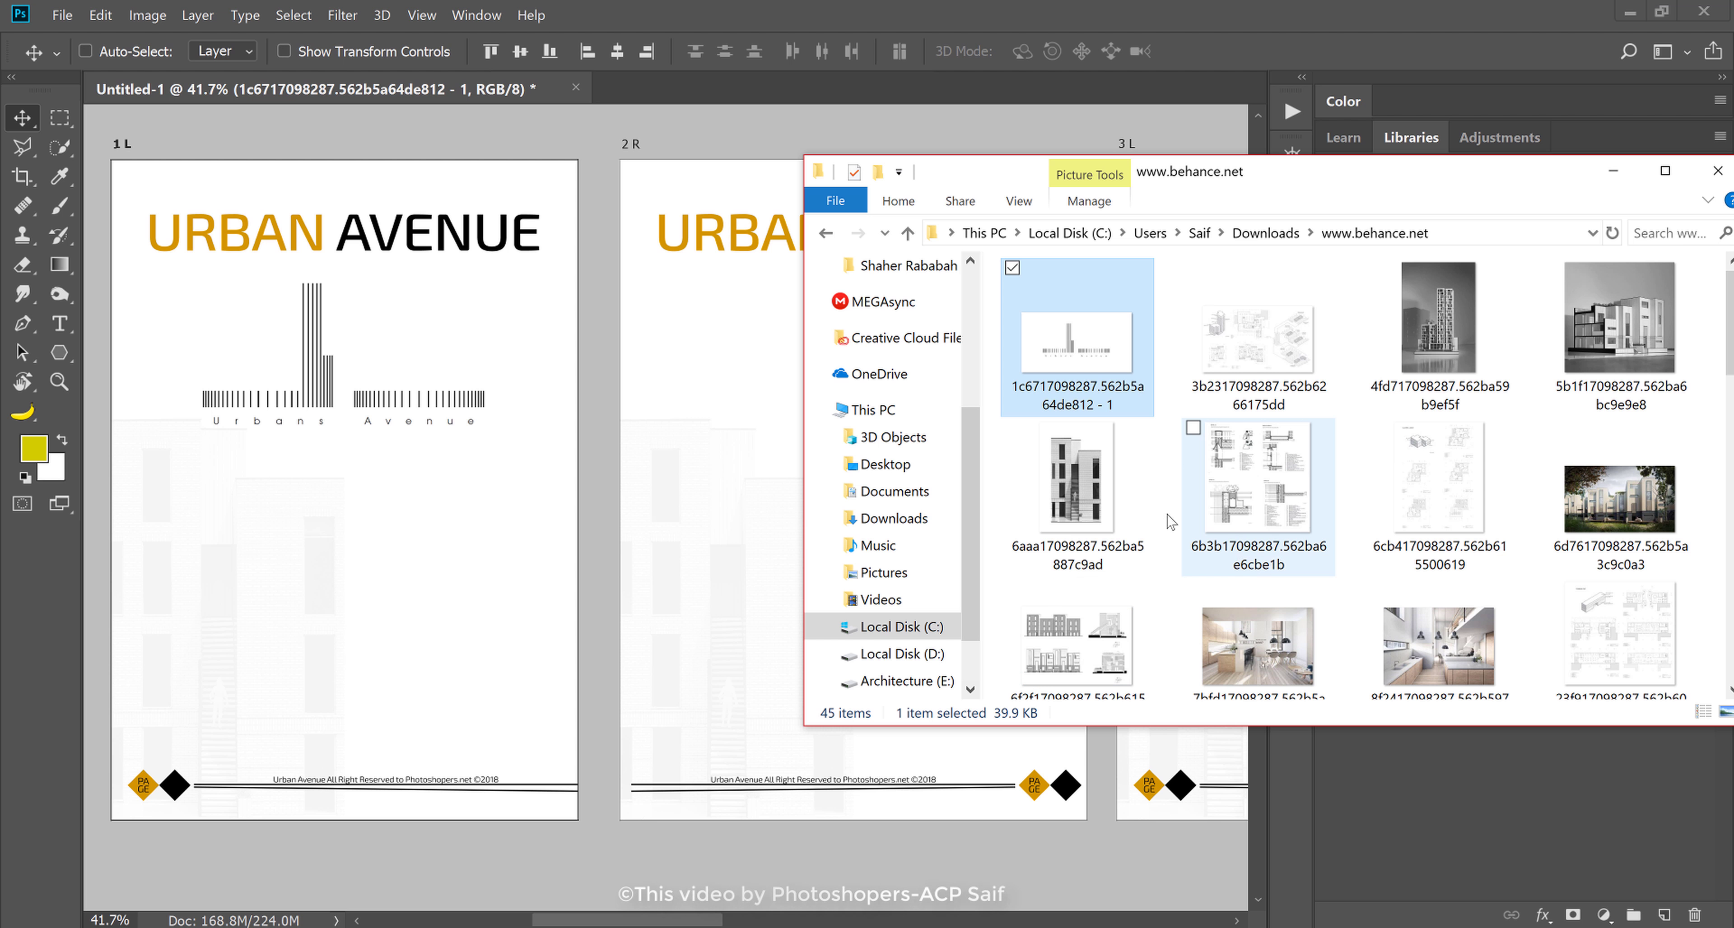
# - Bring the 7bfd kitchen photo into Untitled-1, enlarge it and position it across page 1 L's right edge
pyautogui.scroll(-1, 1169, 521)
pyautogui.moveTo(1257, 616)
pyautogui.mouseDown()
pyautogui.moveTo(531, 547)
pyautogui.moveTo(625, 27)
pyautogui.moveTo(825, 121)
pyautogui.mouseUp()
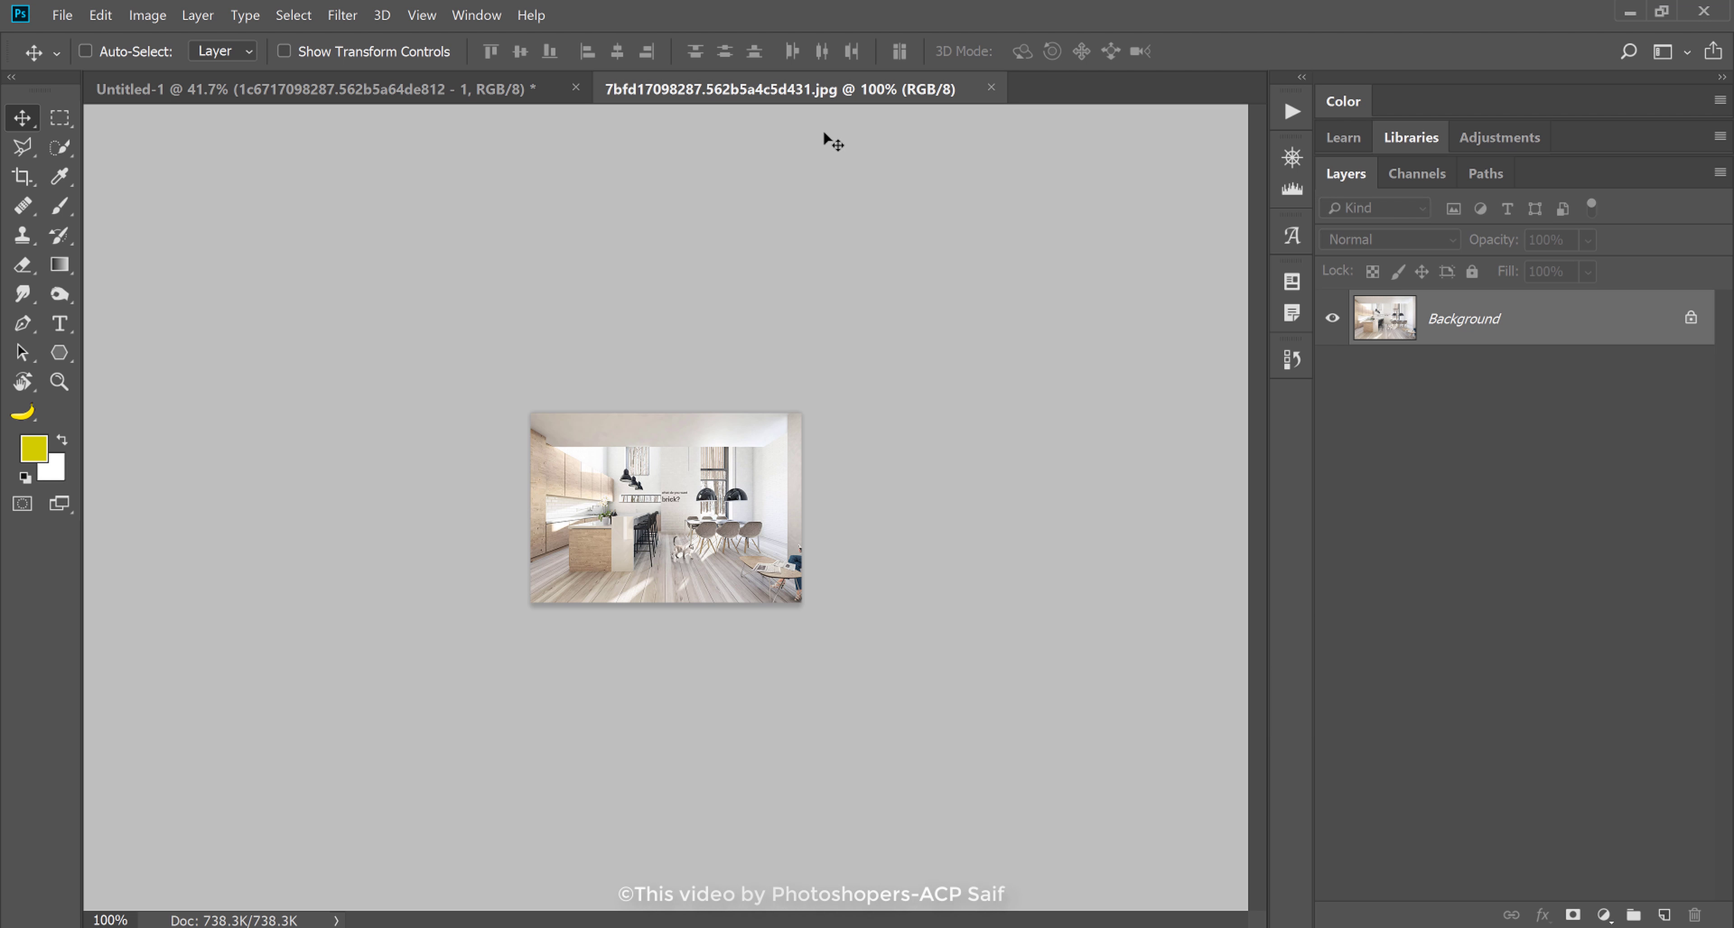
pyautogui.moveTo(647, 470)
pyautogui.mouseDown()
pyautogui.moveTo(546, 147)
pyautogui.moveTo(652, 724)
pyautogui.moveTo(735, 474)
pyautogui.moveTo(878, 363)
pyautogui.mouseUp()
pyautogui.hotkey('ctrl', 't')
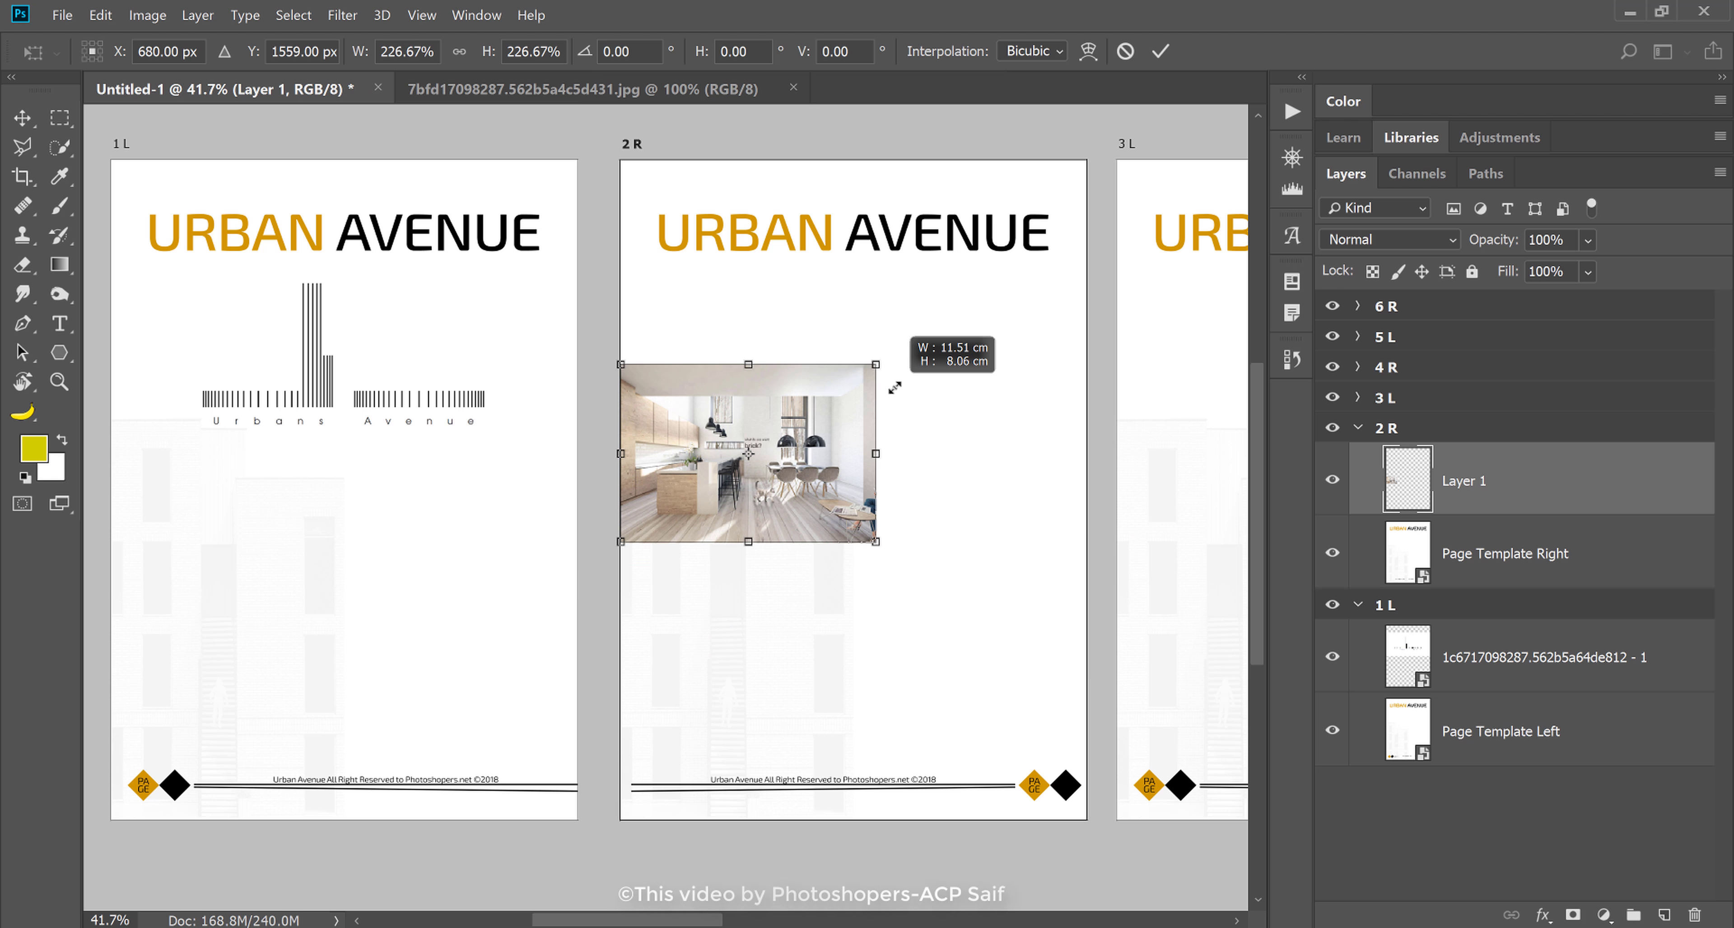
pyautogui.press('Return')
pyautogui.moveTo(794, 511)
pyautogui.mouseDown()
pyautogui.moveTo(605, 575)
pyautogui.moveTo(512, 562)
pyautogui.mouseUp()
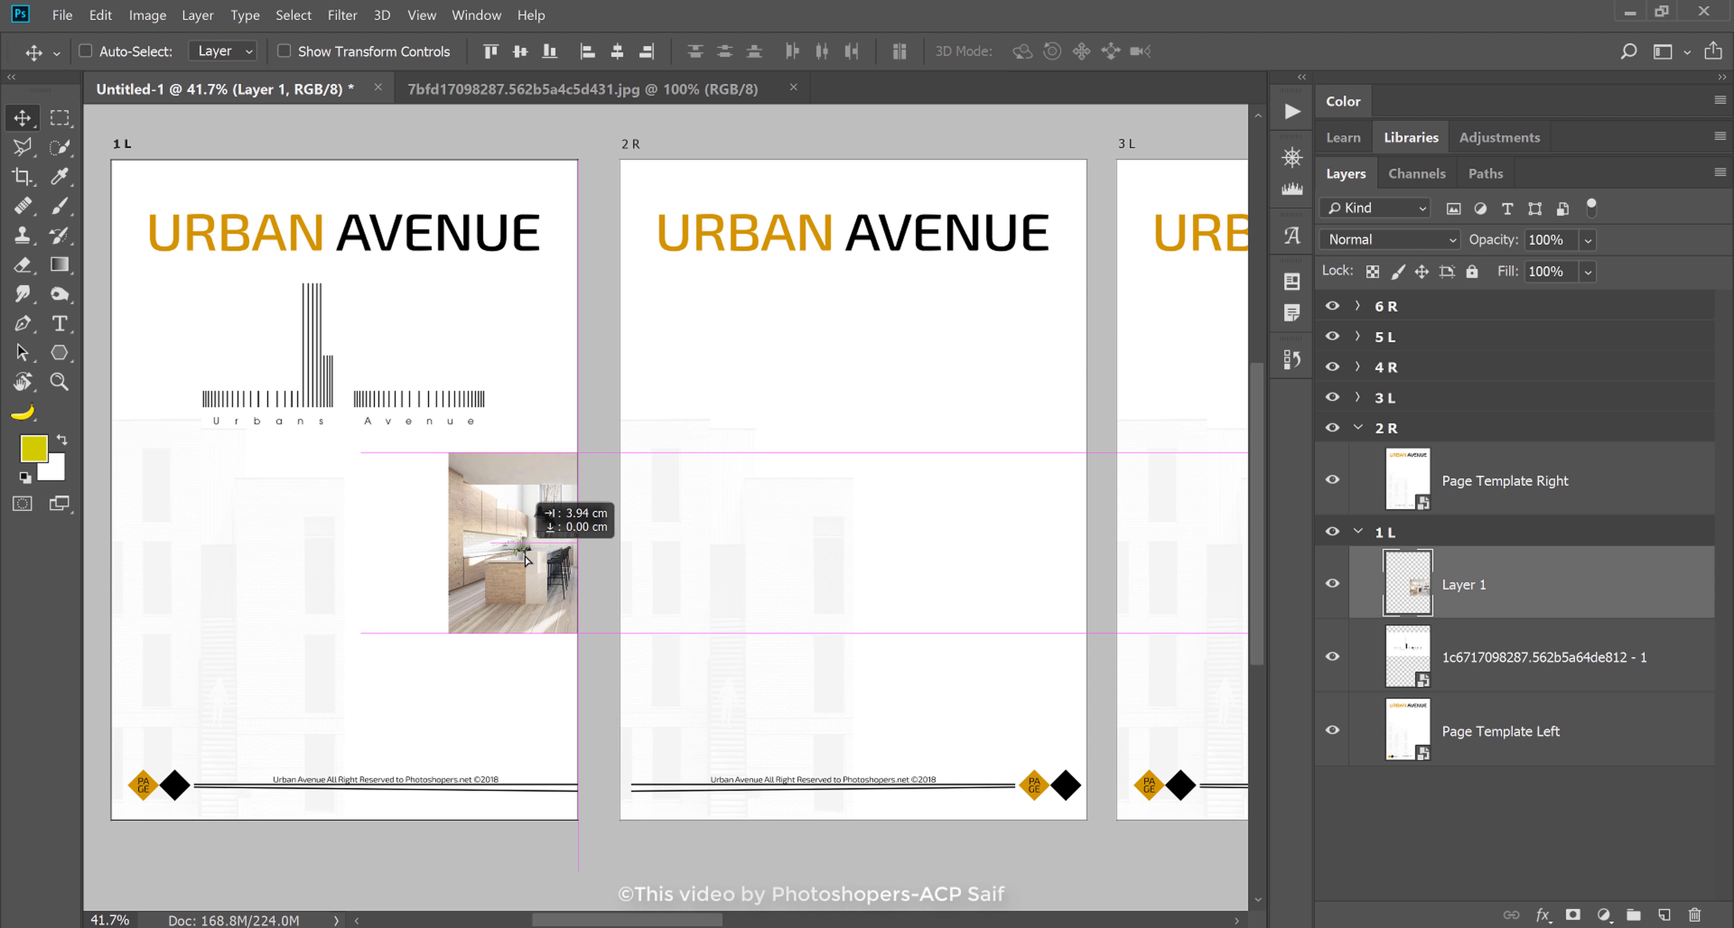
pyautogui.moveTo(511, 561); pyautogui.dragTo(563, 576)
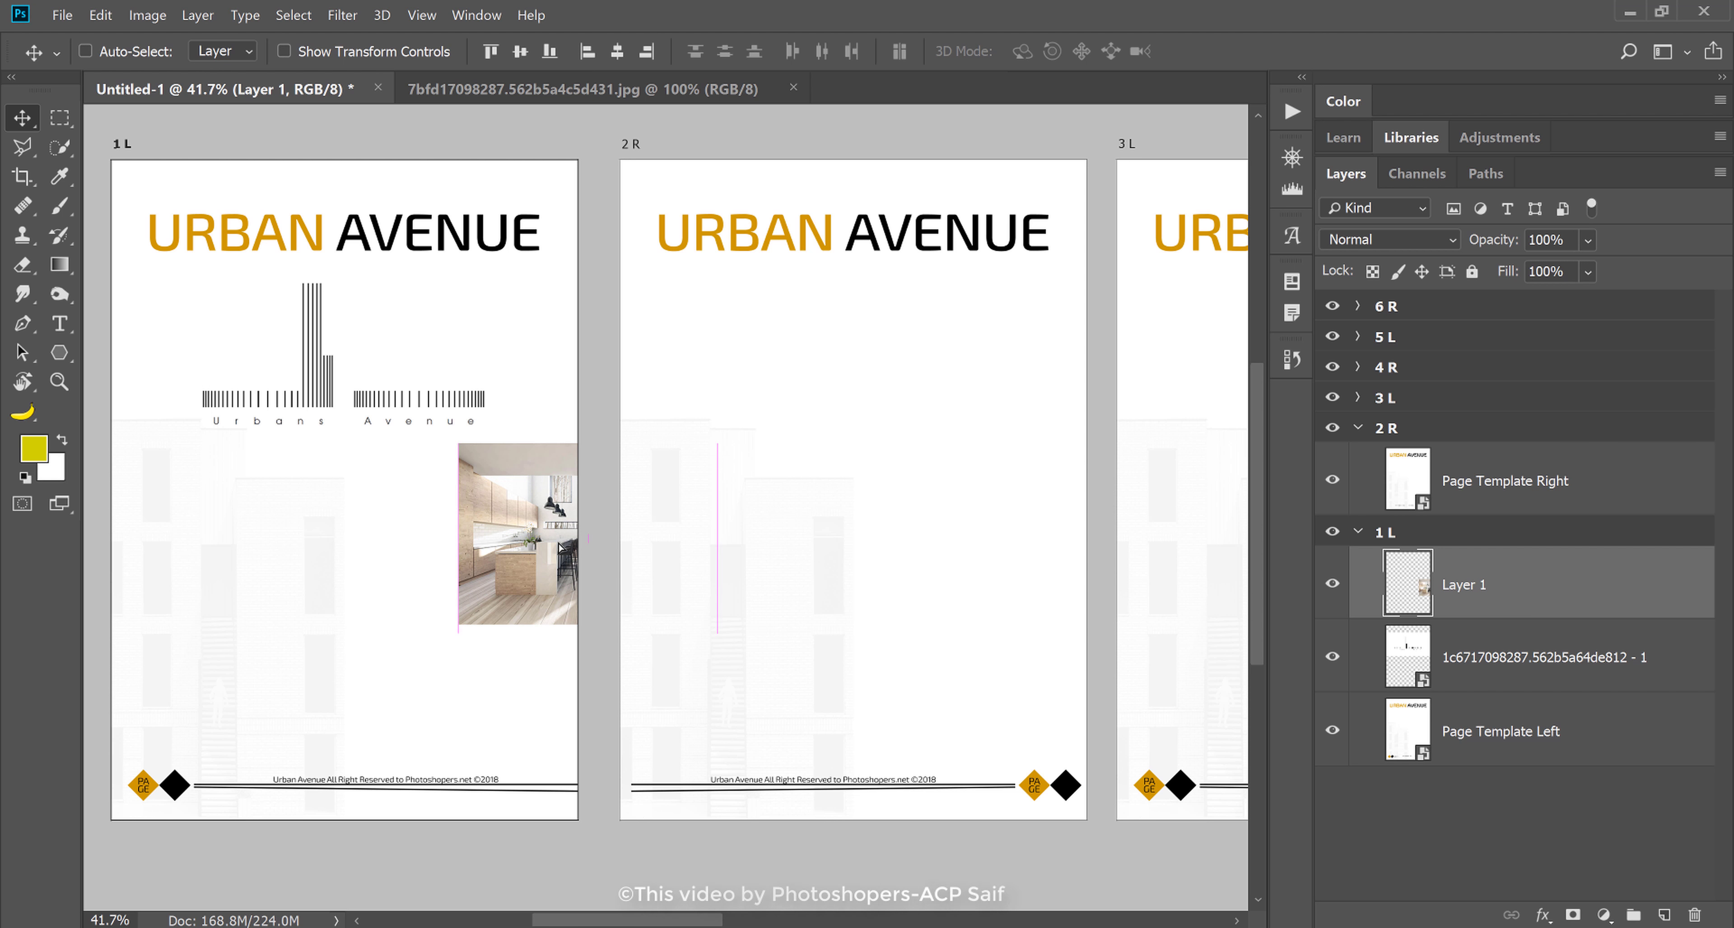
pyautogui.hotkey('ctrl', 't')
pyautogui.moveTo(413, 669); pyautogui.dragTo(377, 689)
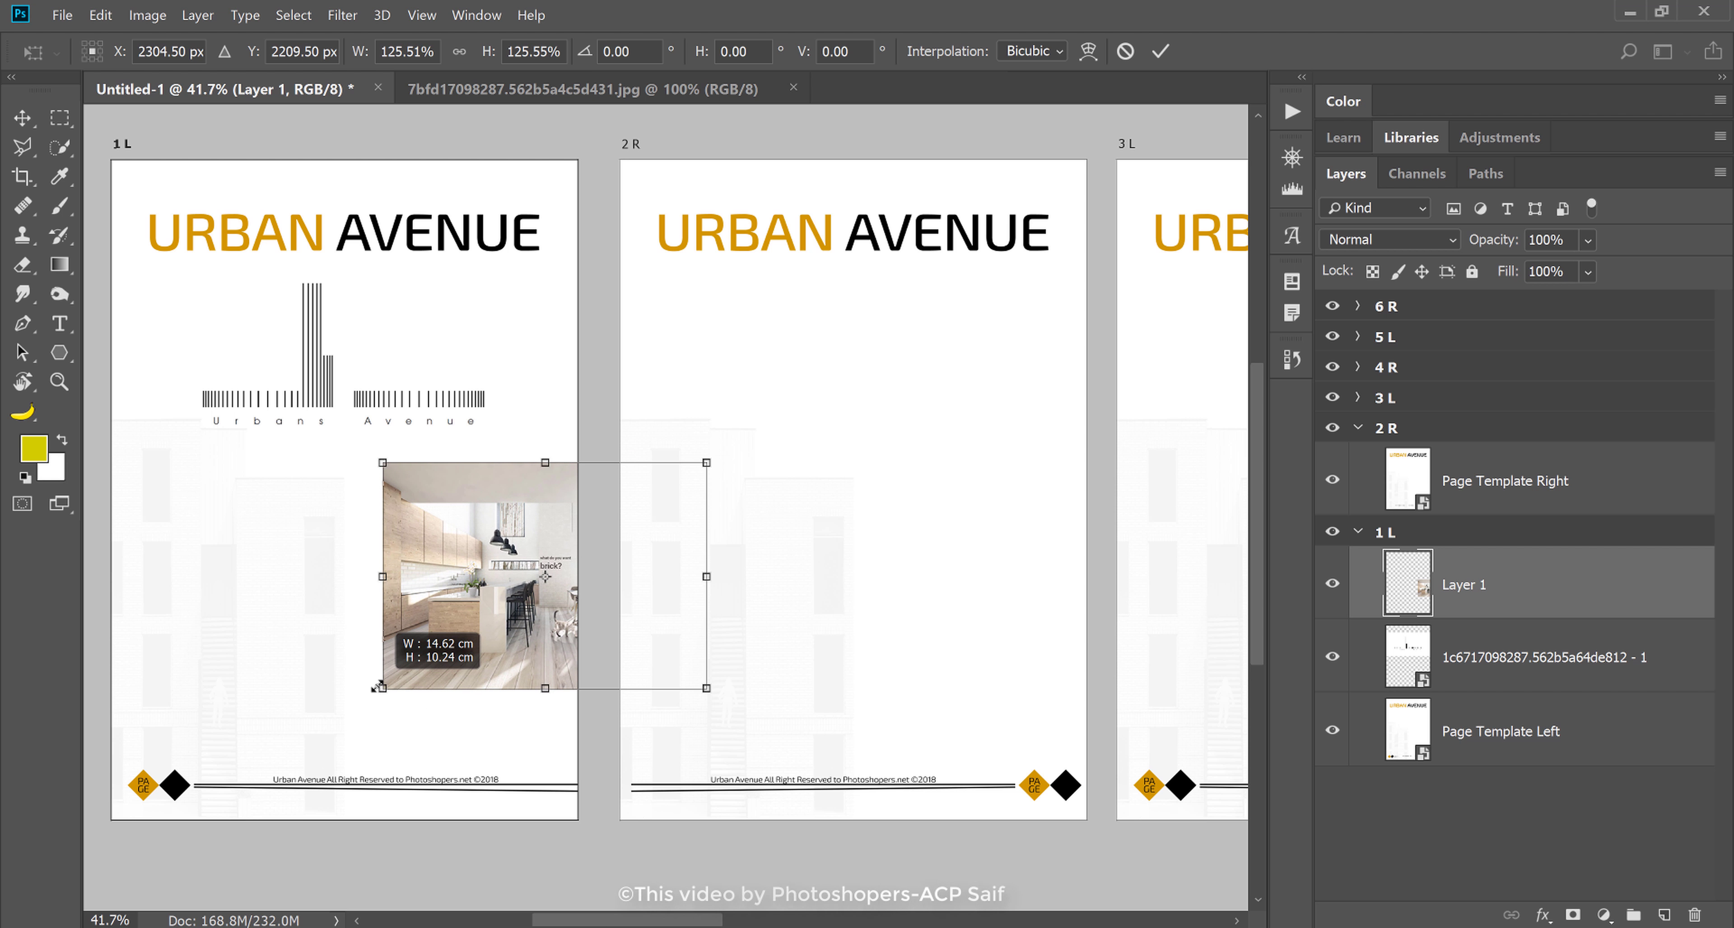
pyautogui.press('Return')
pyautogui.moveTo(522, 597); pyautogui.dragTo(576, 597)
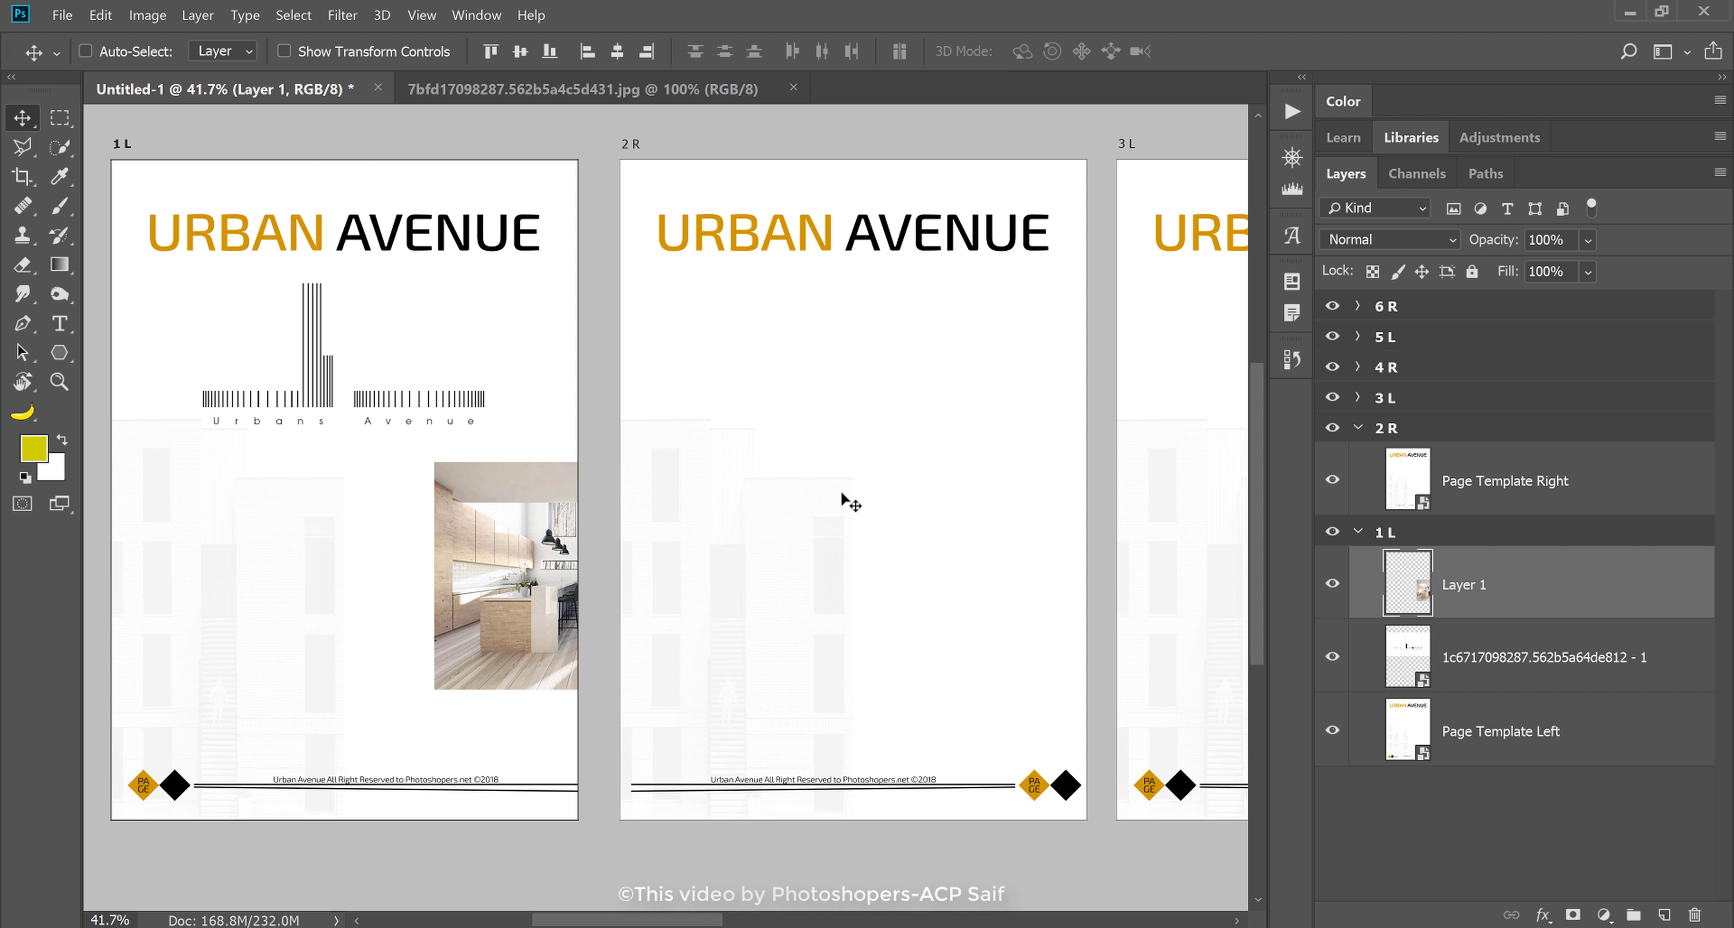
# - Marquee-select page 1 L's part of the photo and split it into its own layer
pyautogui.click(60, 118)
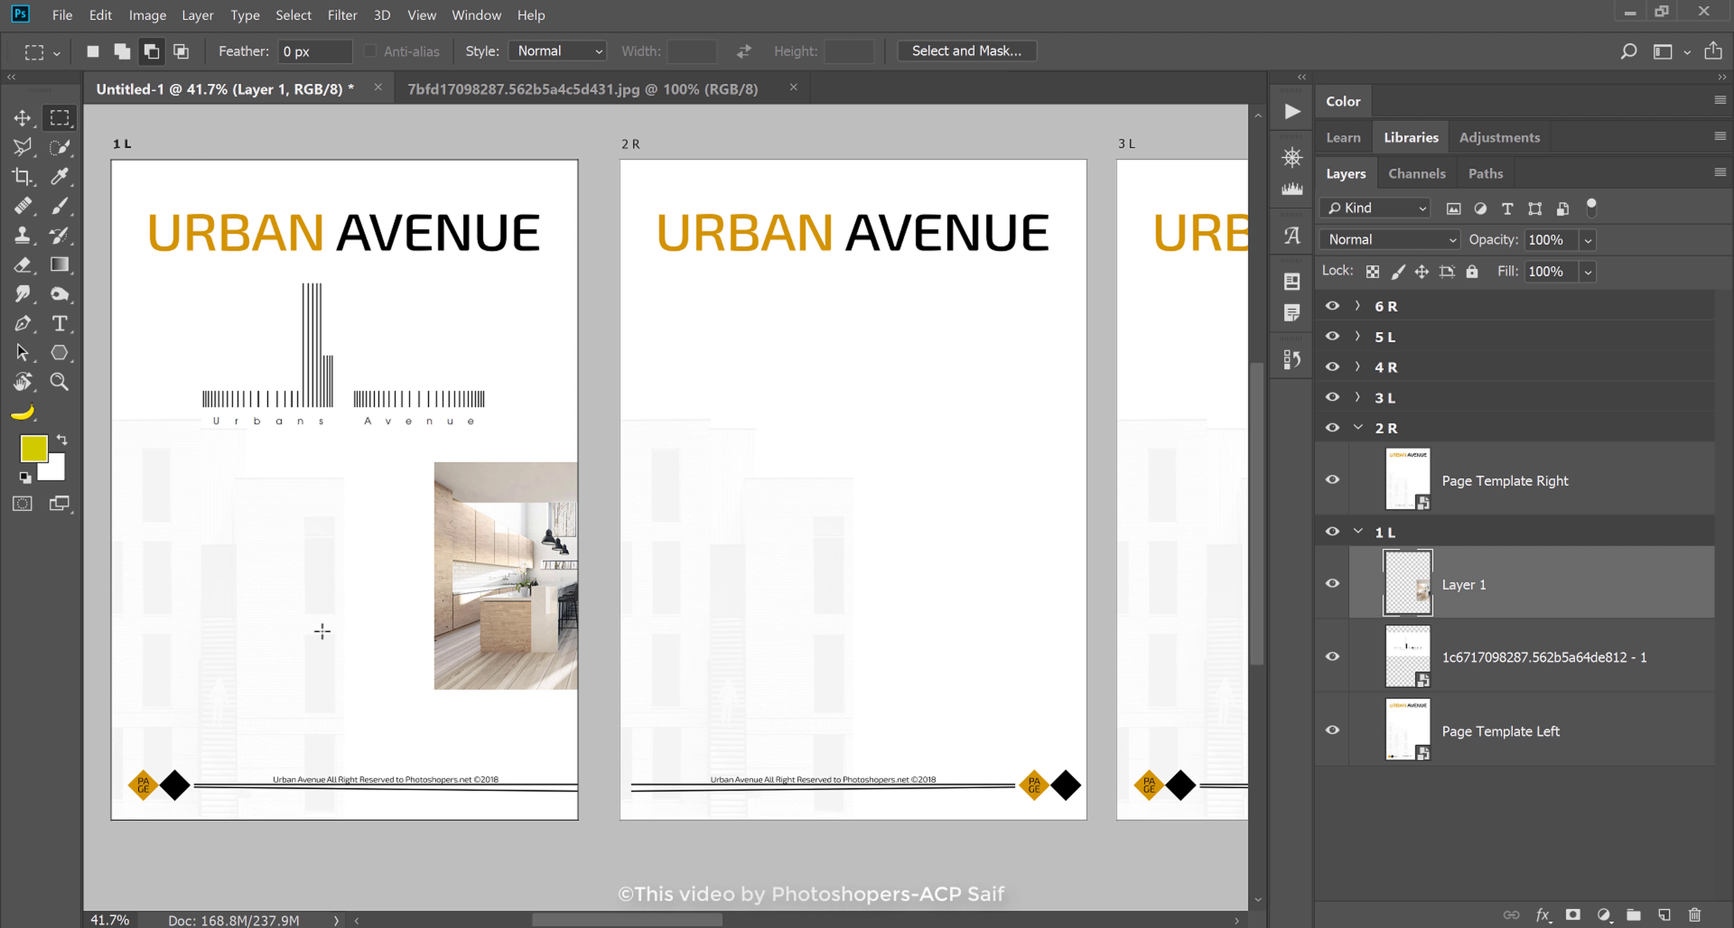
pyautogui.moveTo(396, 714); pyautogui.dragTo(579, 431)
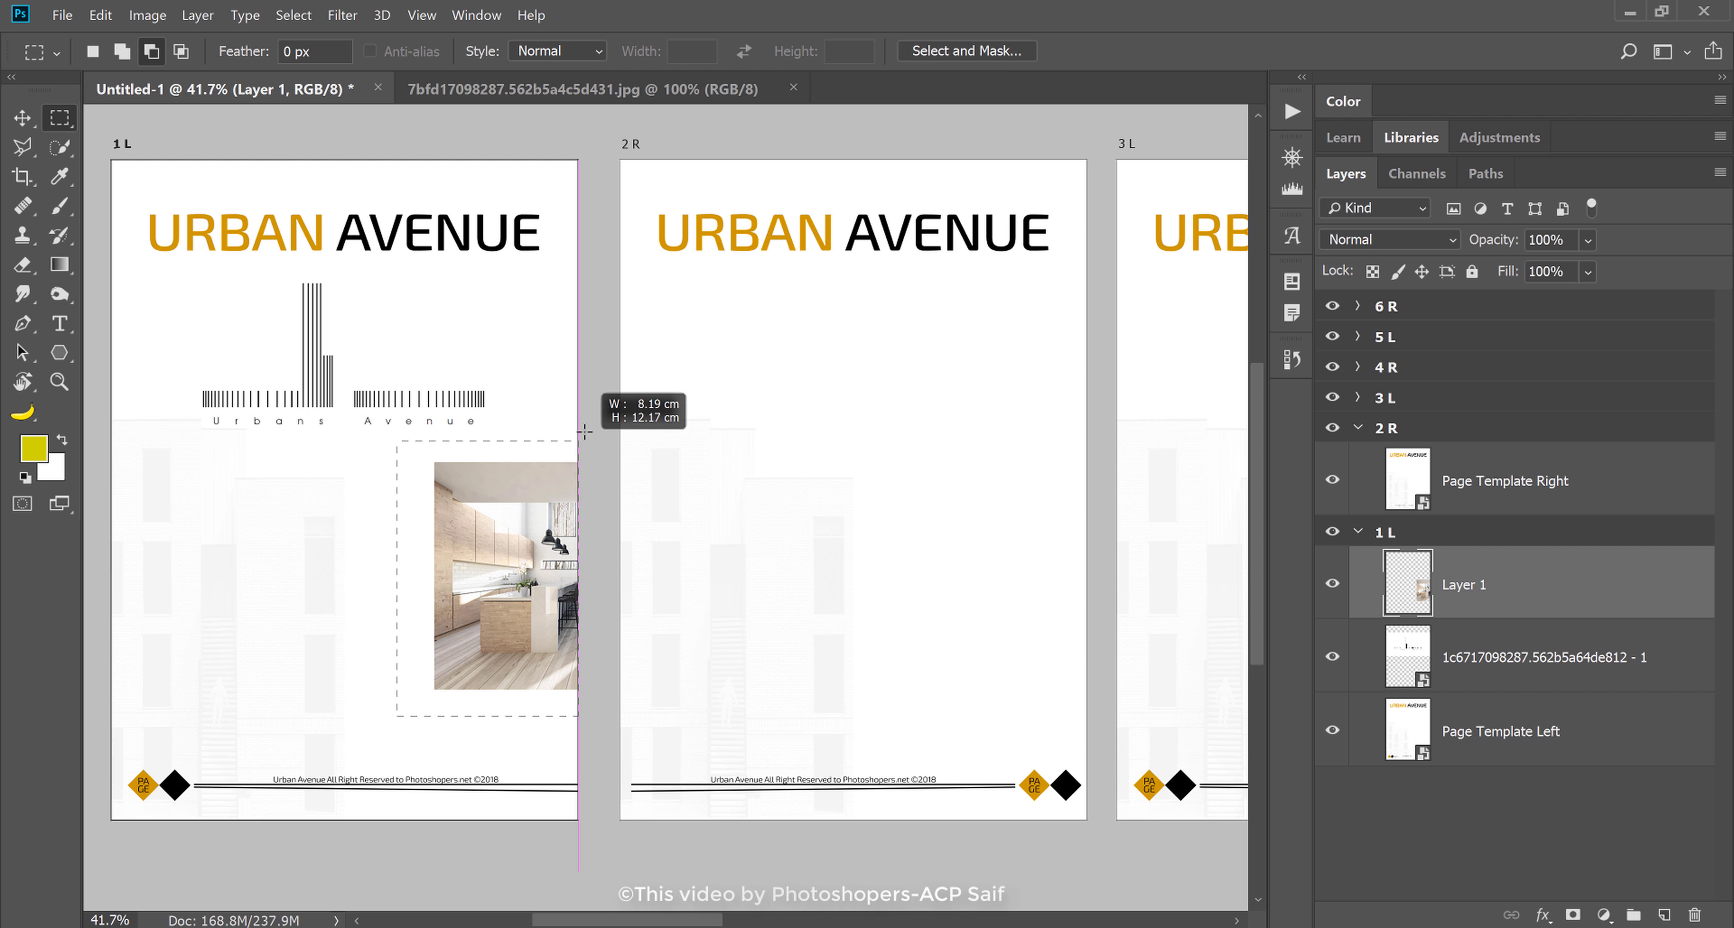
pyautogui.click(540, 658)
pyautogui.hotkey('ctrl', ']')
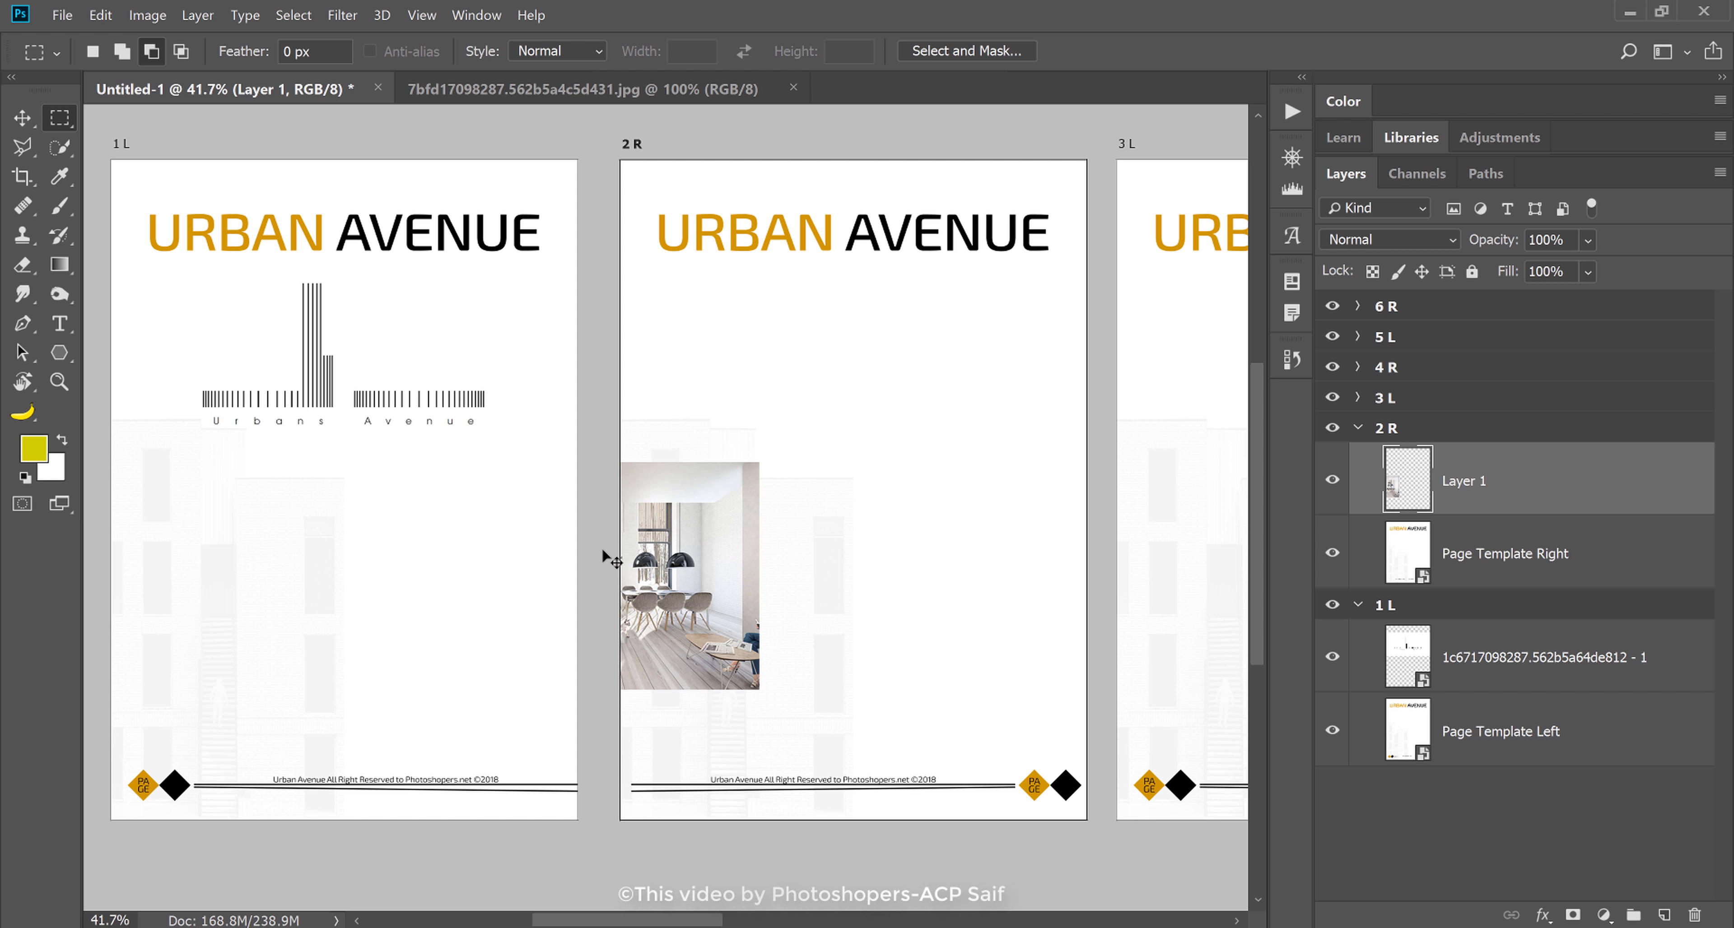
pyautogui.hotkey('ctrl', 'v')
# - View pages 2 R to 4 R, target the 3 L group, and bring up the downloads folder
pyautogui.press('z')
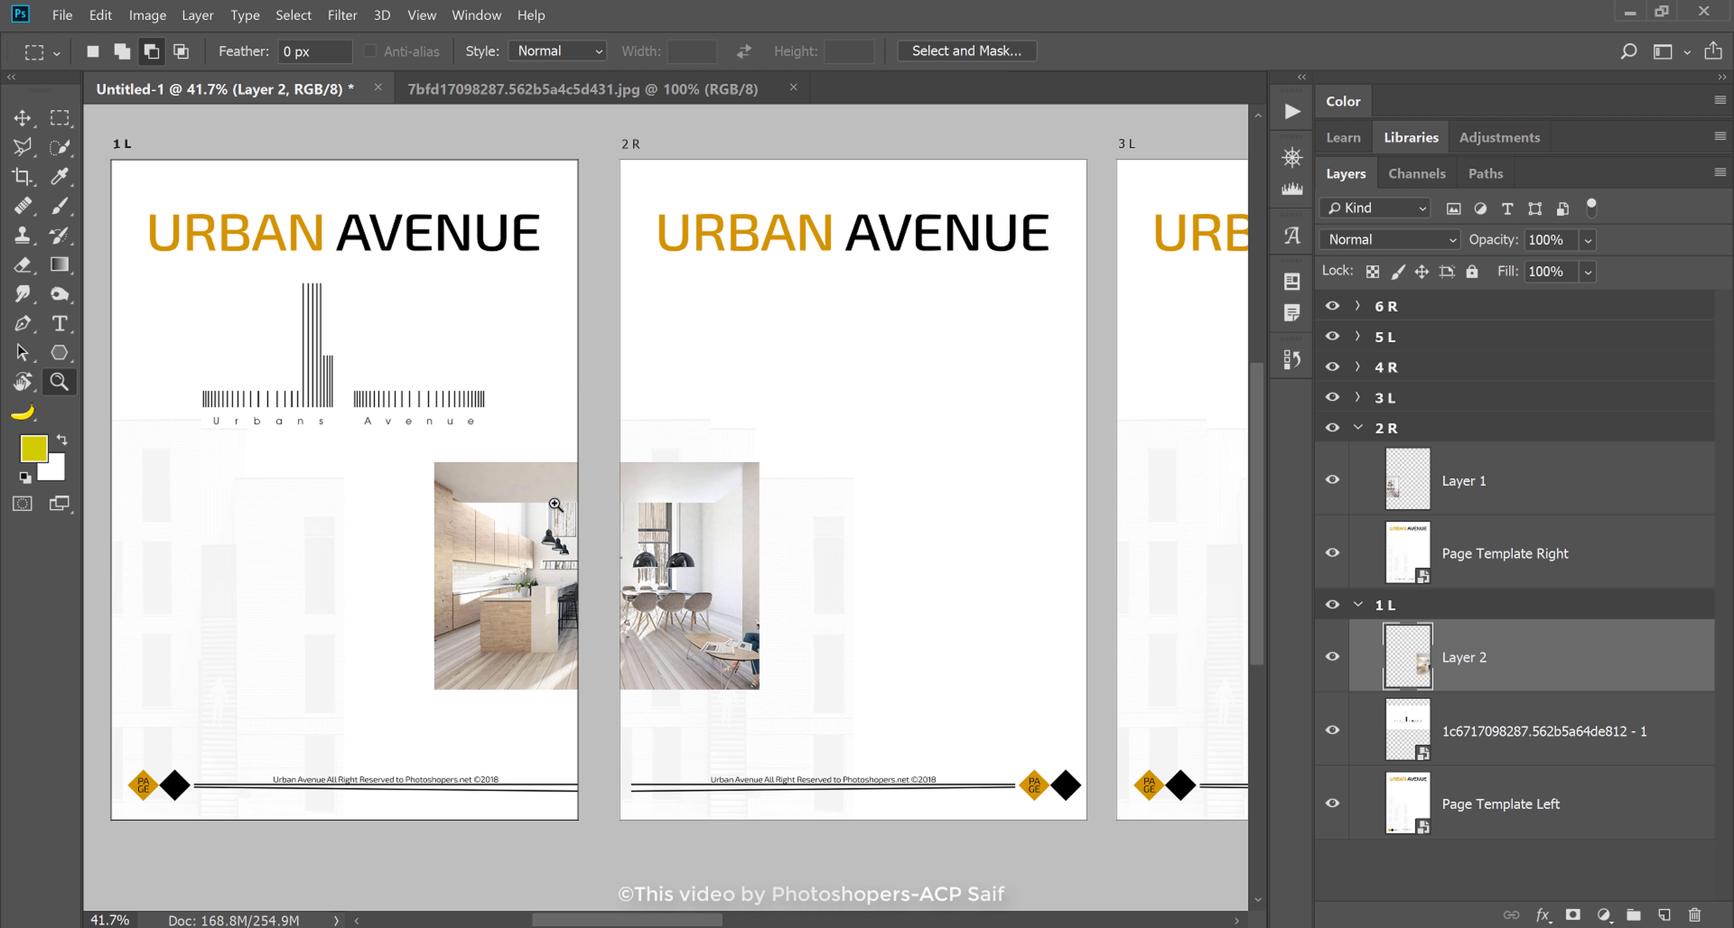
pyautogui.moveTo(555, 504); pyautogui.dragTo(565, 508)
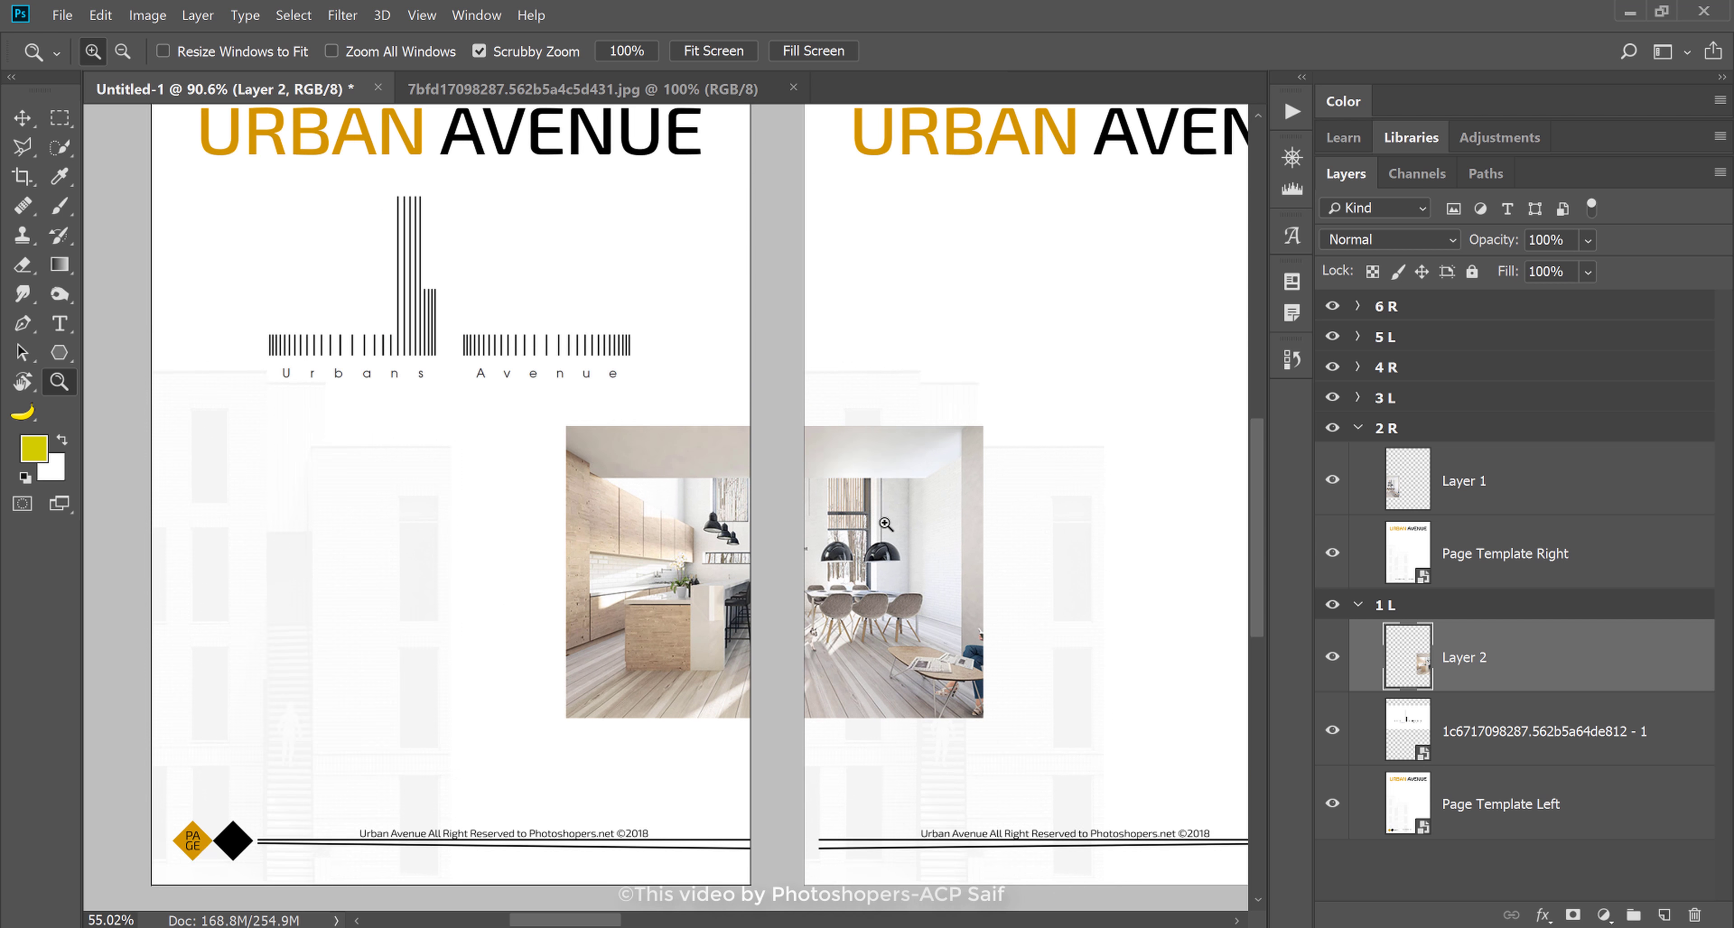
pyautogui.moveTo(899, 513); pyautogui.dragTo(622, 552)
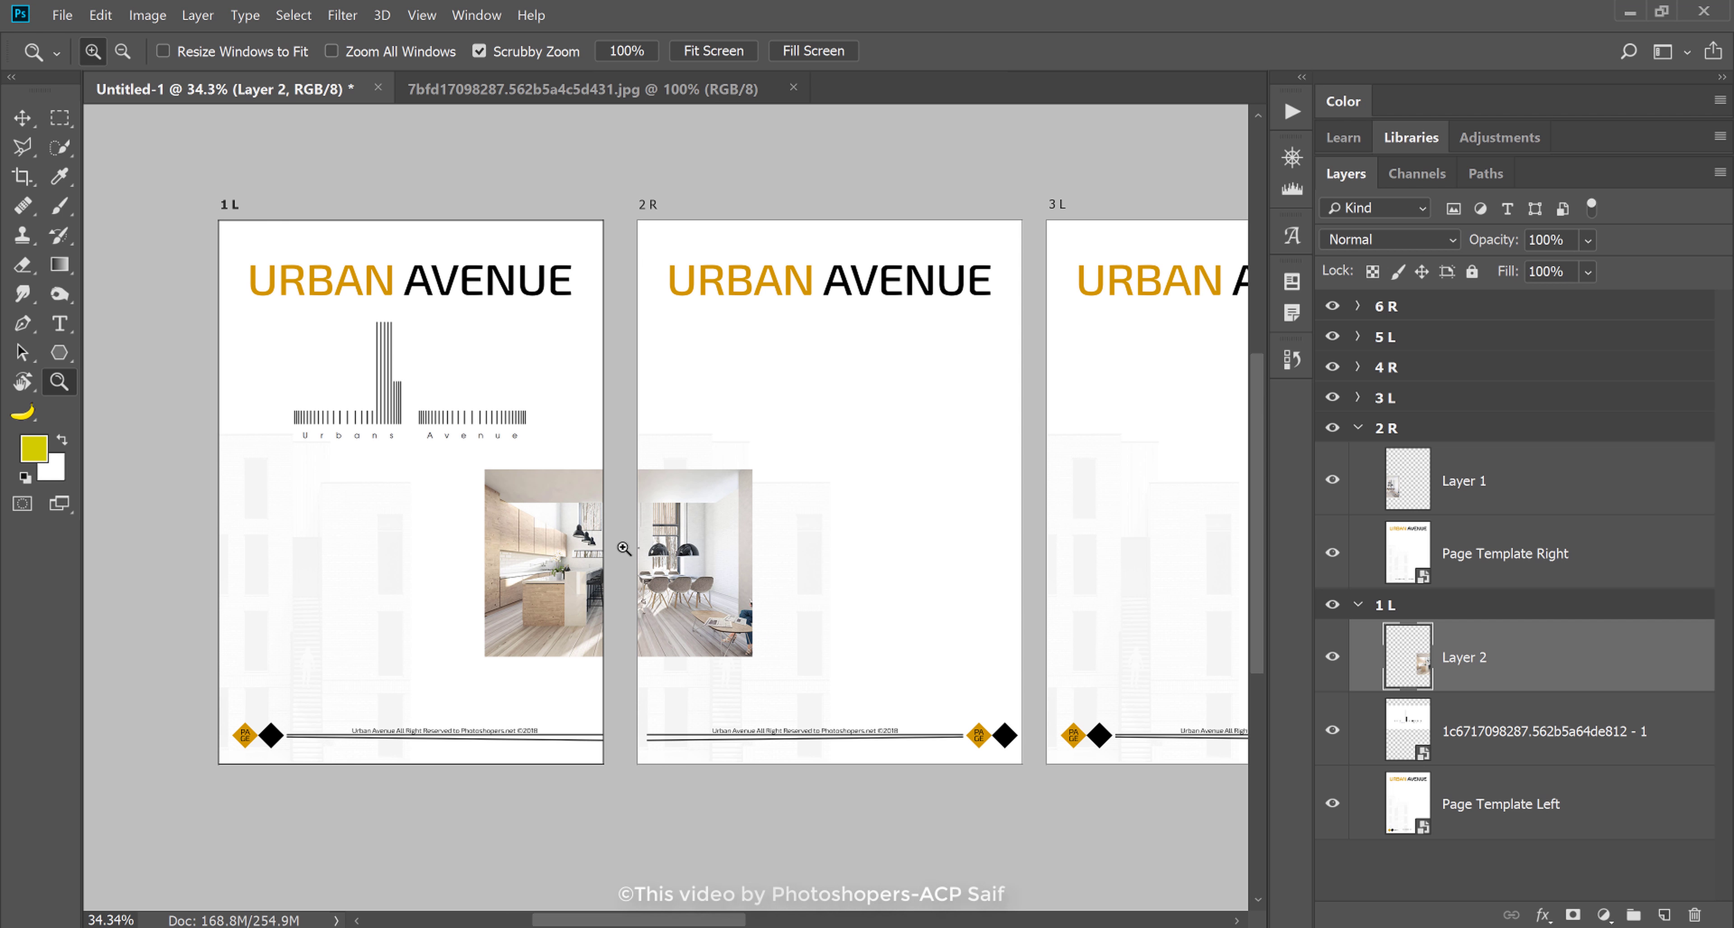
pyautogui.moveTo(986, 533); pyautogui.dragTo(600, 533)
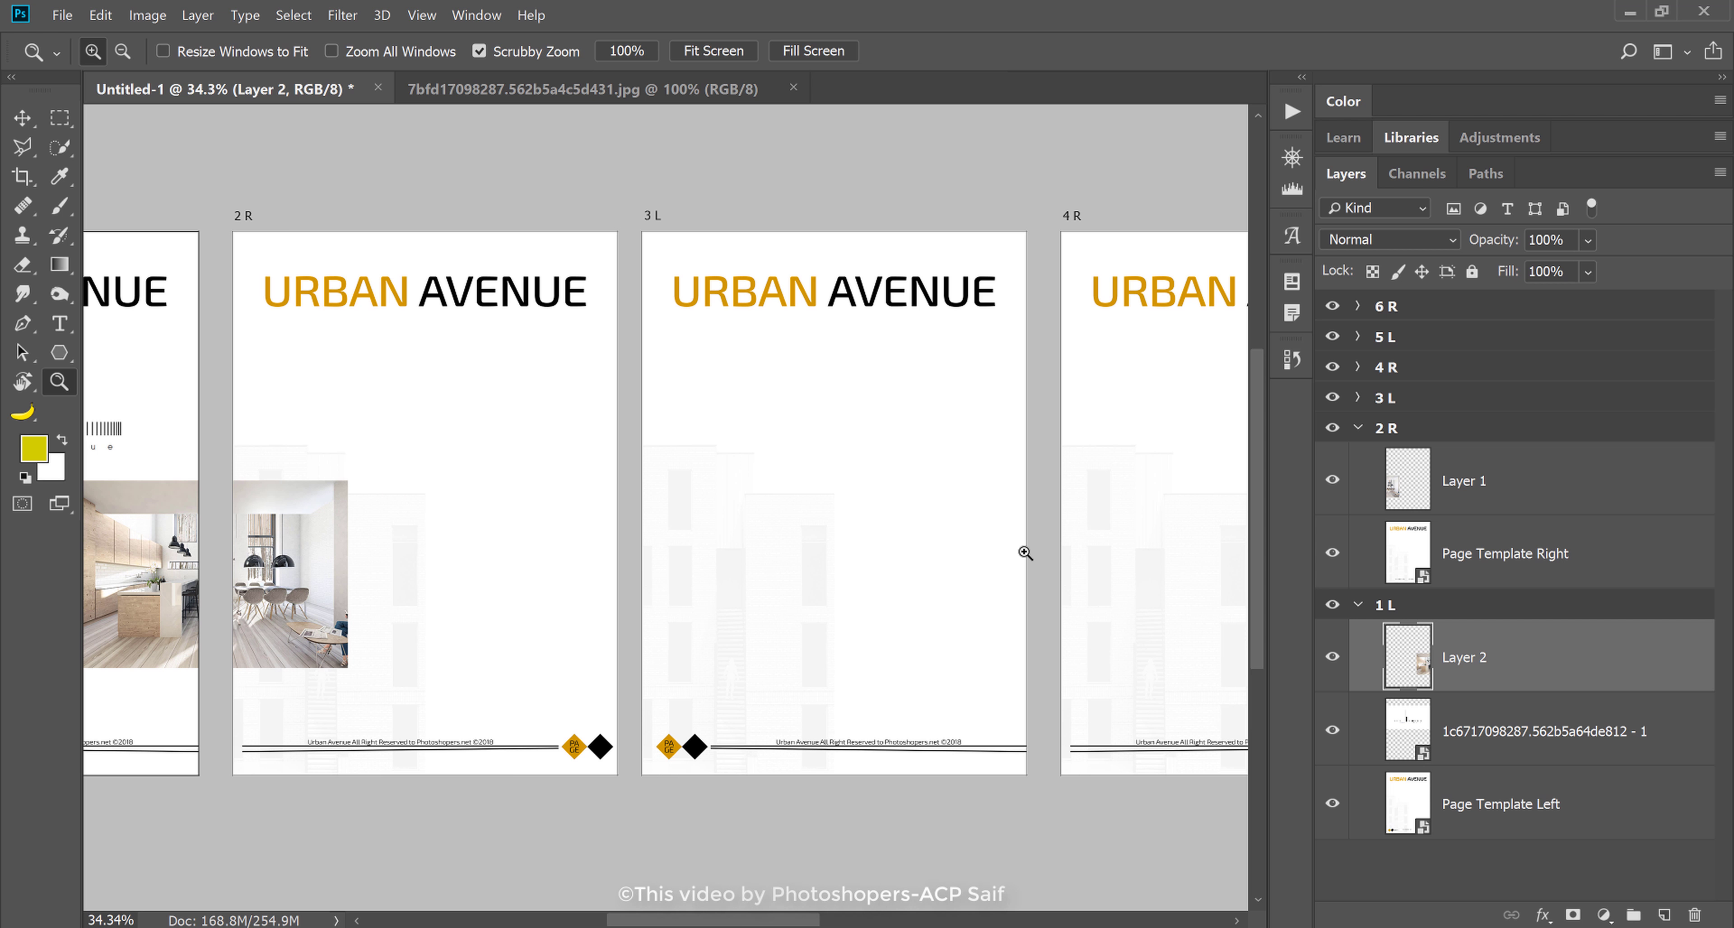
pyautogui.click(1388, 404)
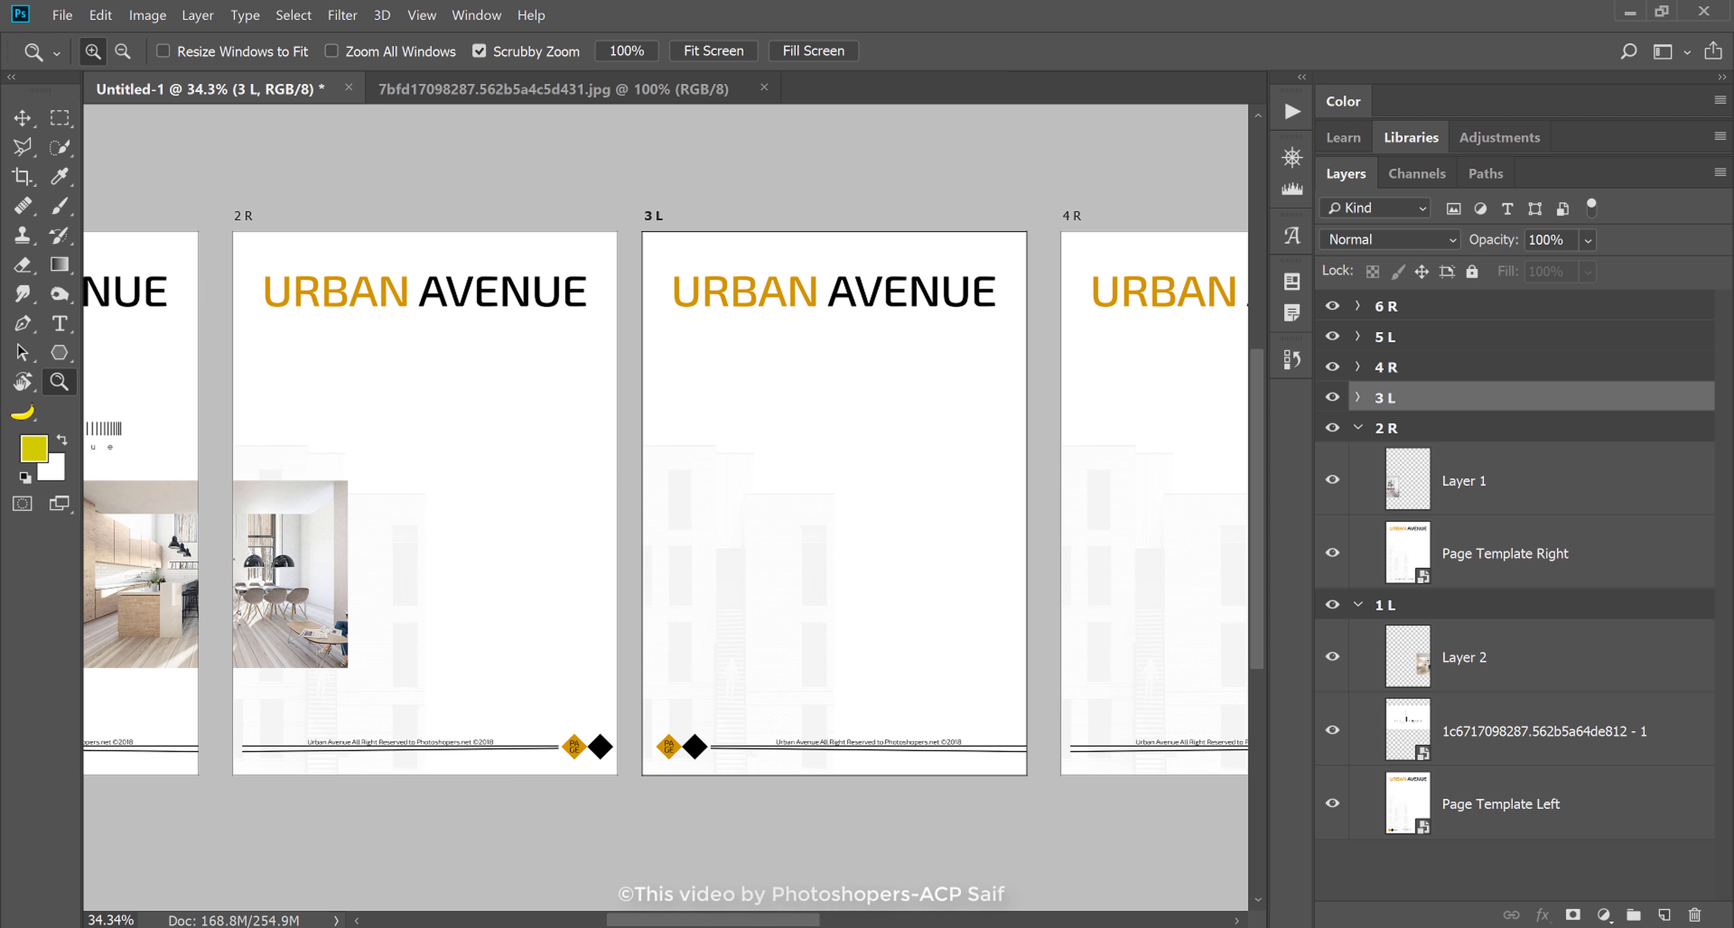
pyautogui.hotkey('alt', 'Tab')
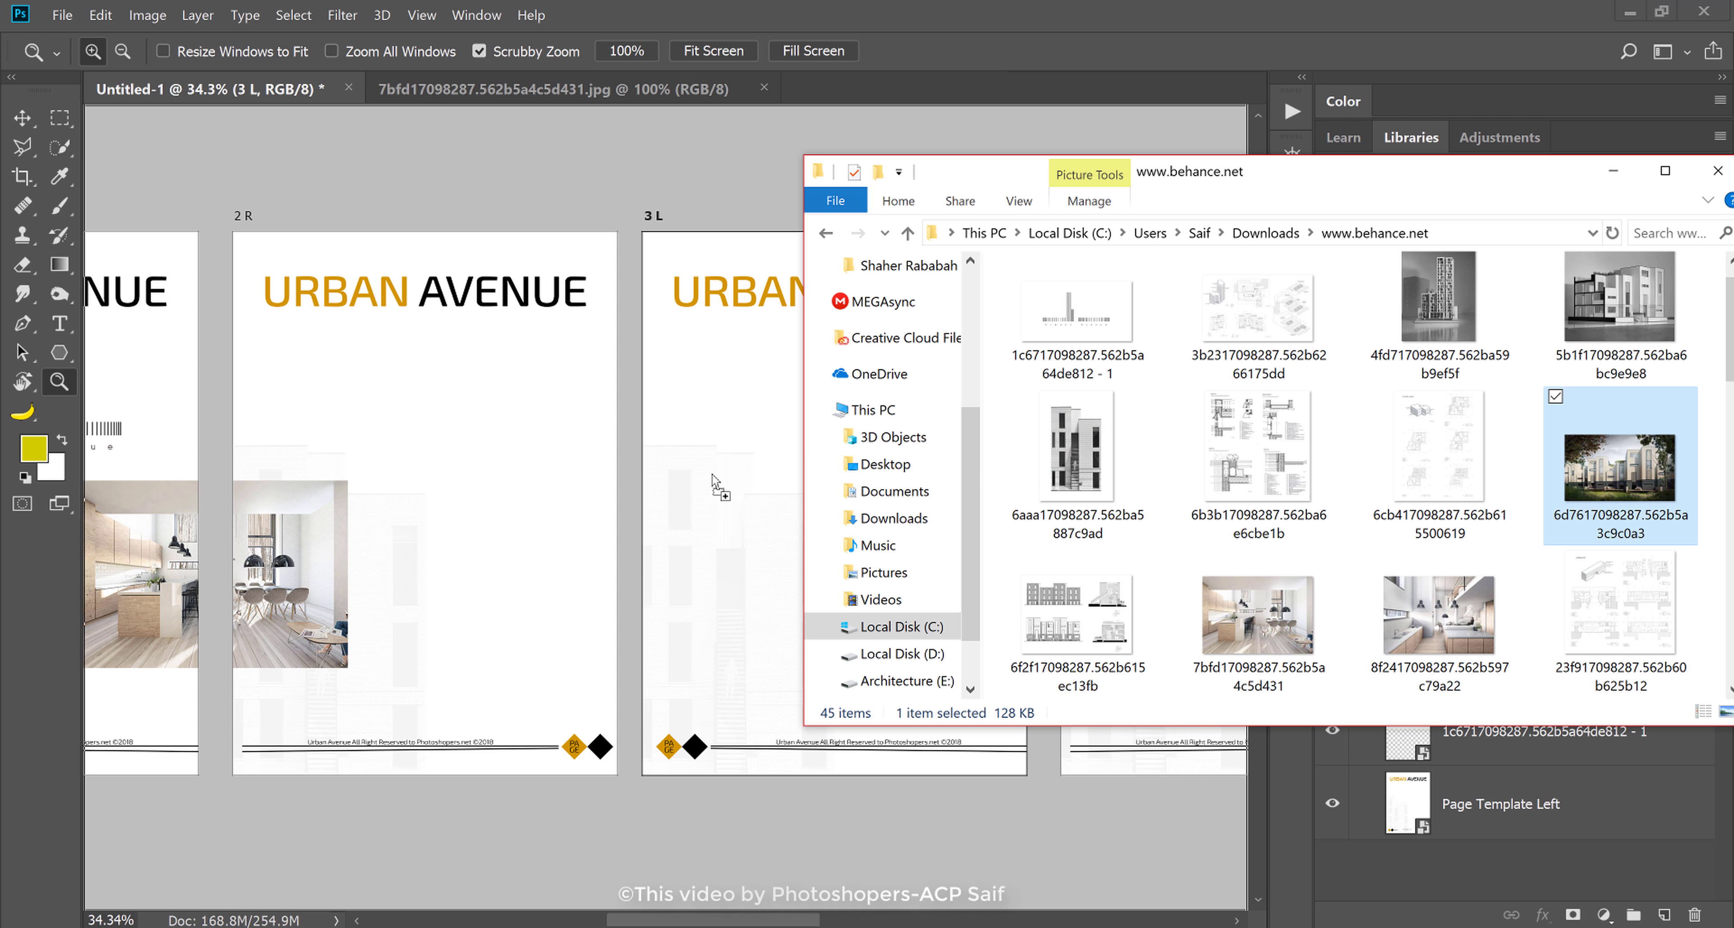
# - Place the building exterior render on page 3 L and nudge it into position
pyautogui.moveTo(1608, 474); pyautogui.dragTo(716, 700)
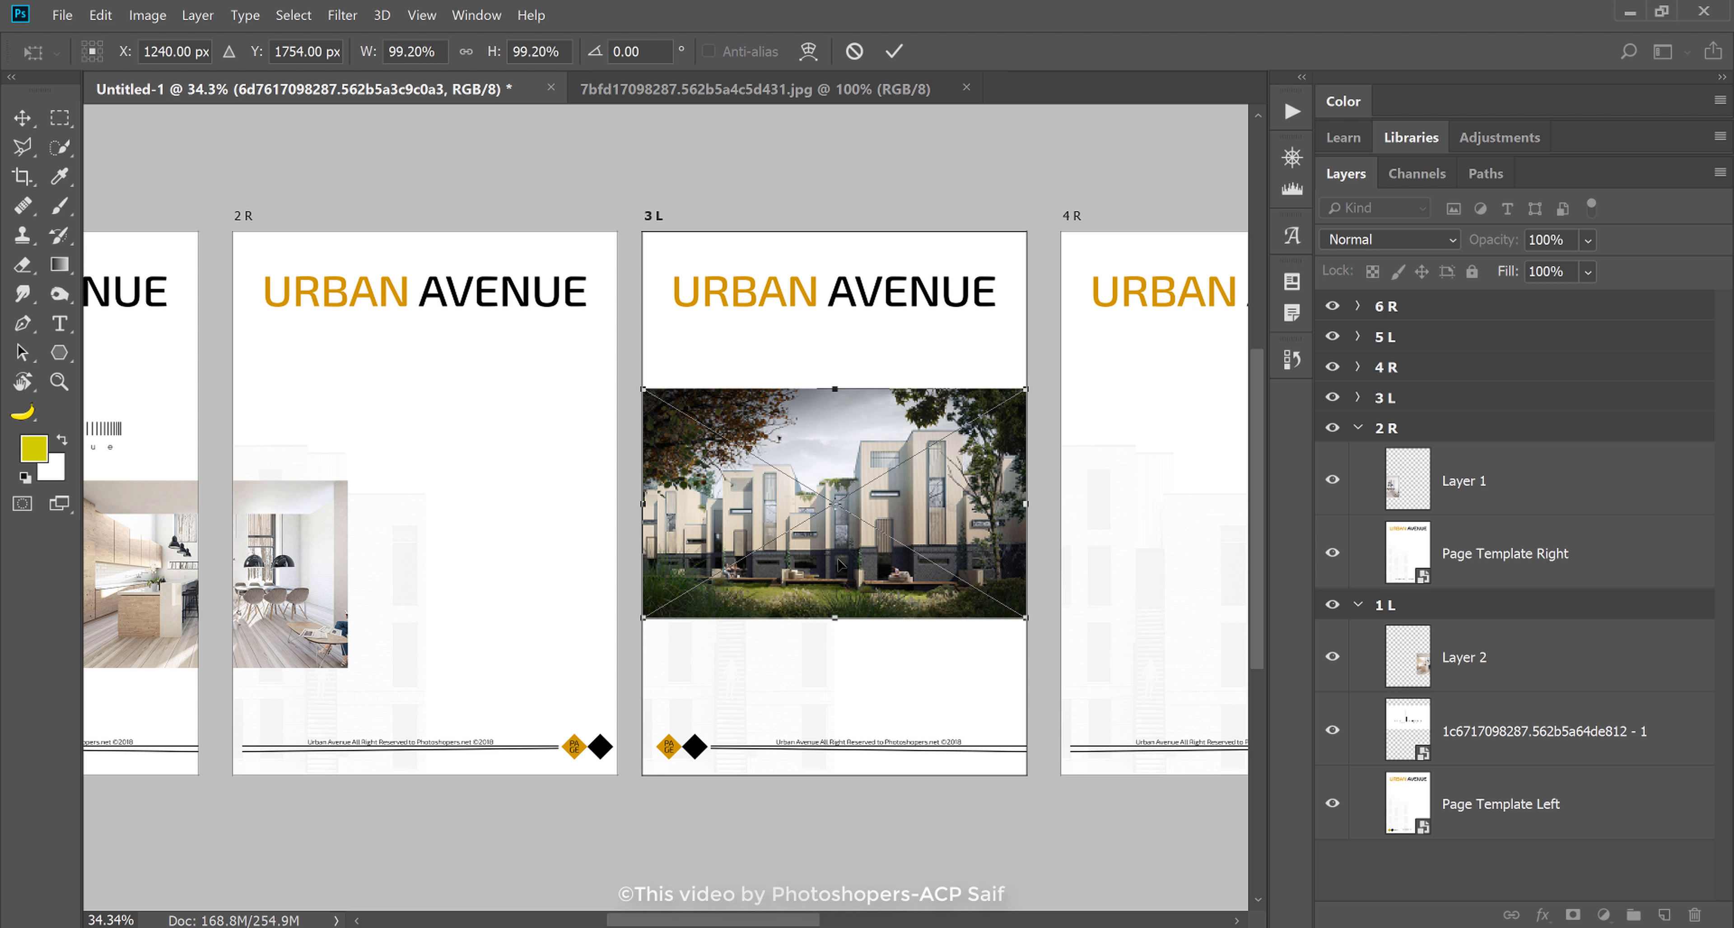
pyautogui.moveTo(840, 565); pyautogui.dragTo(836, 658)
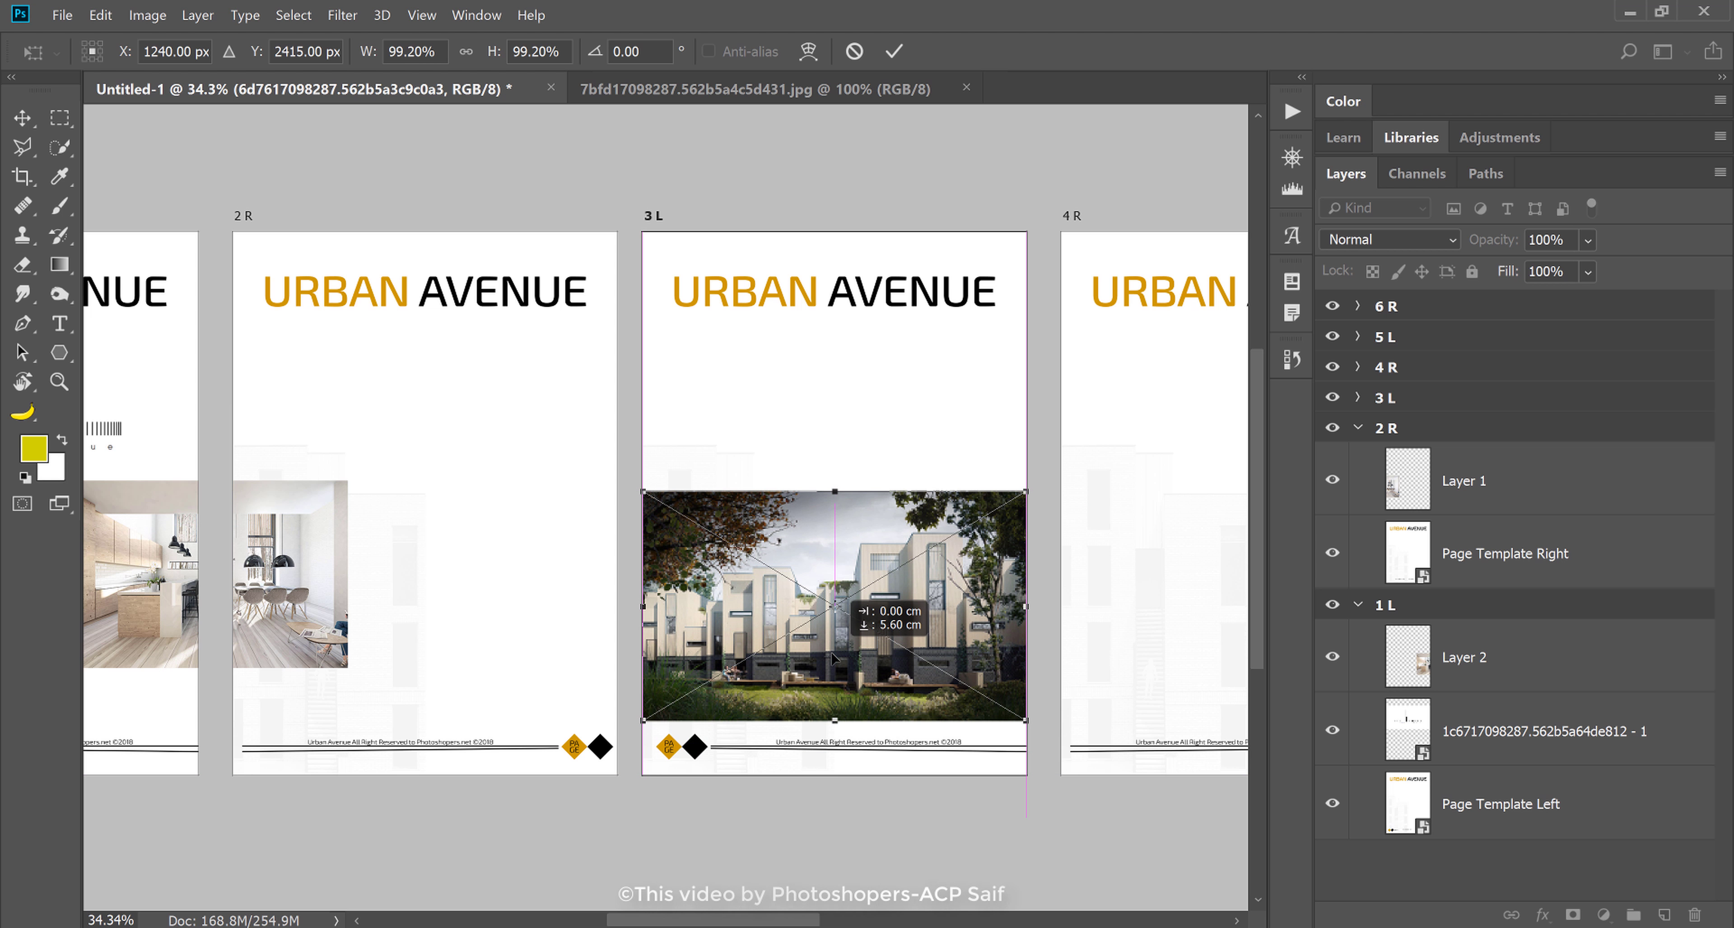
pyautogui.press('Return')
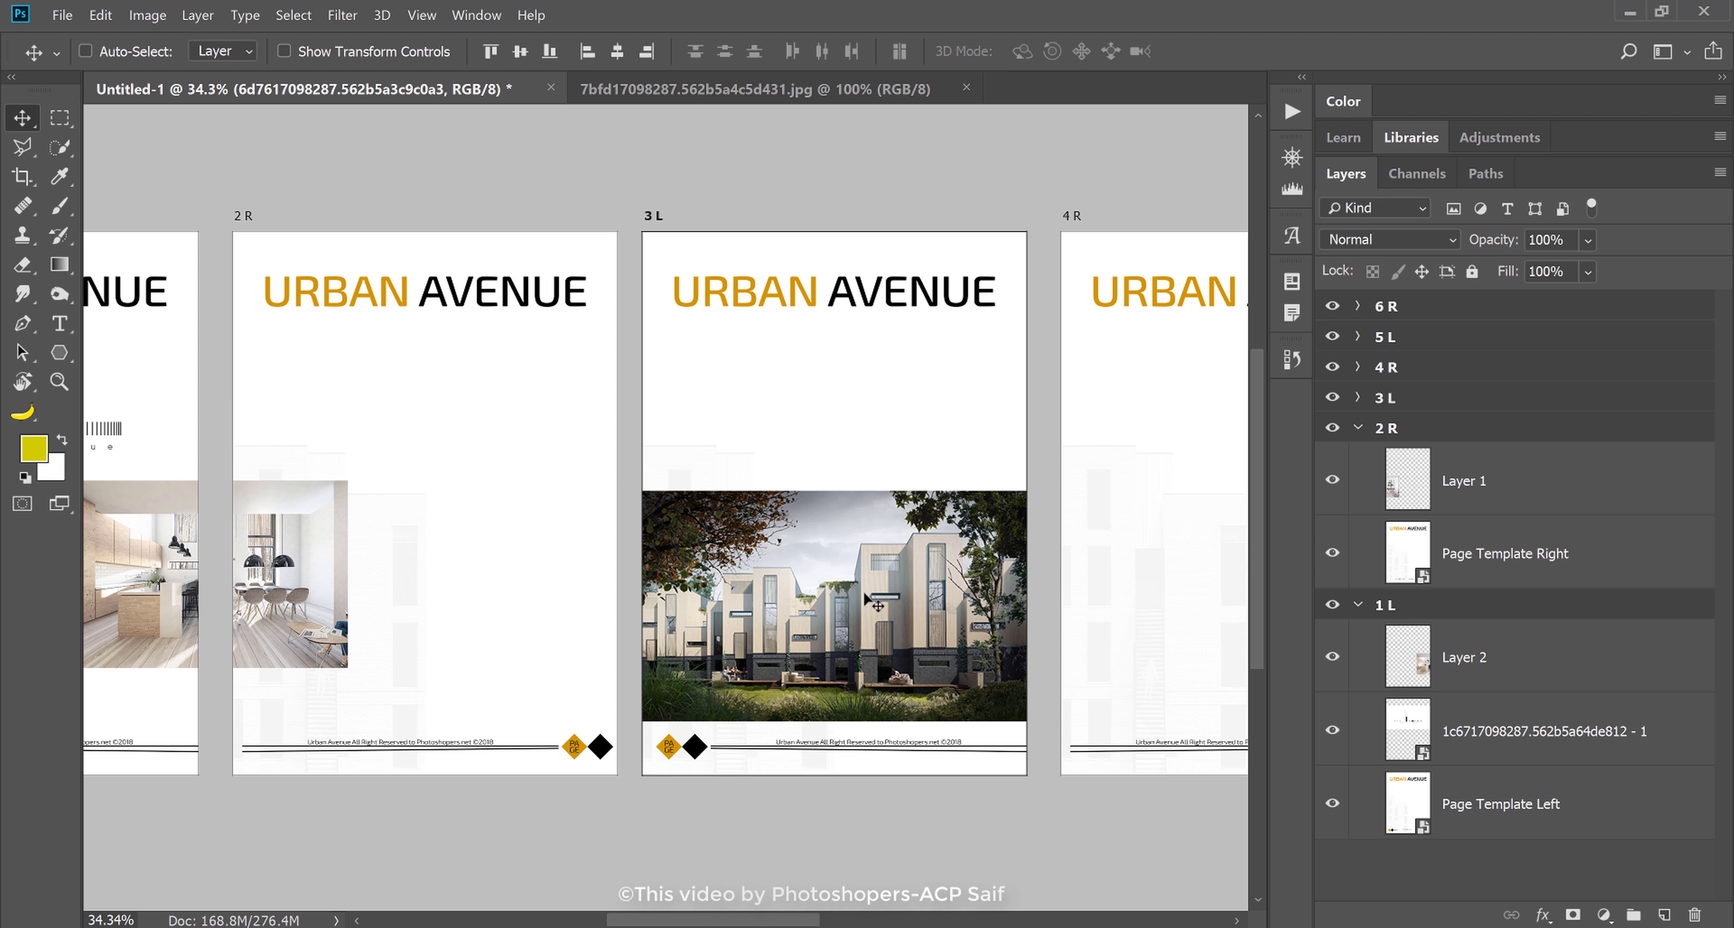
pyautogui.moveTo(865, 597); pyautogui.dragTo(853, 545)
# - Move the render below the pages, try it on page 4 R, then undo that move
pyautogui.press('z')
pyautogui.press('v')
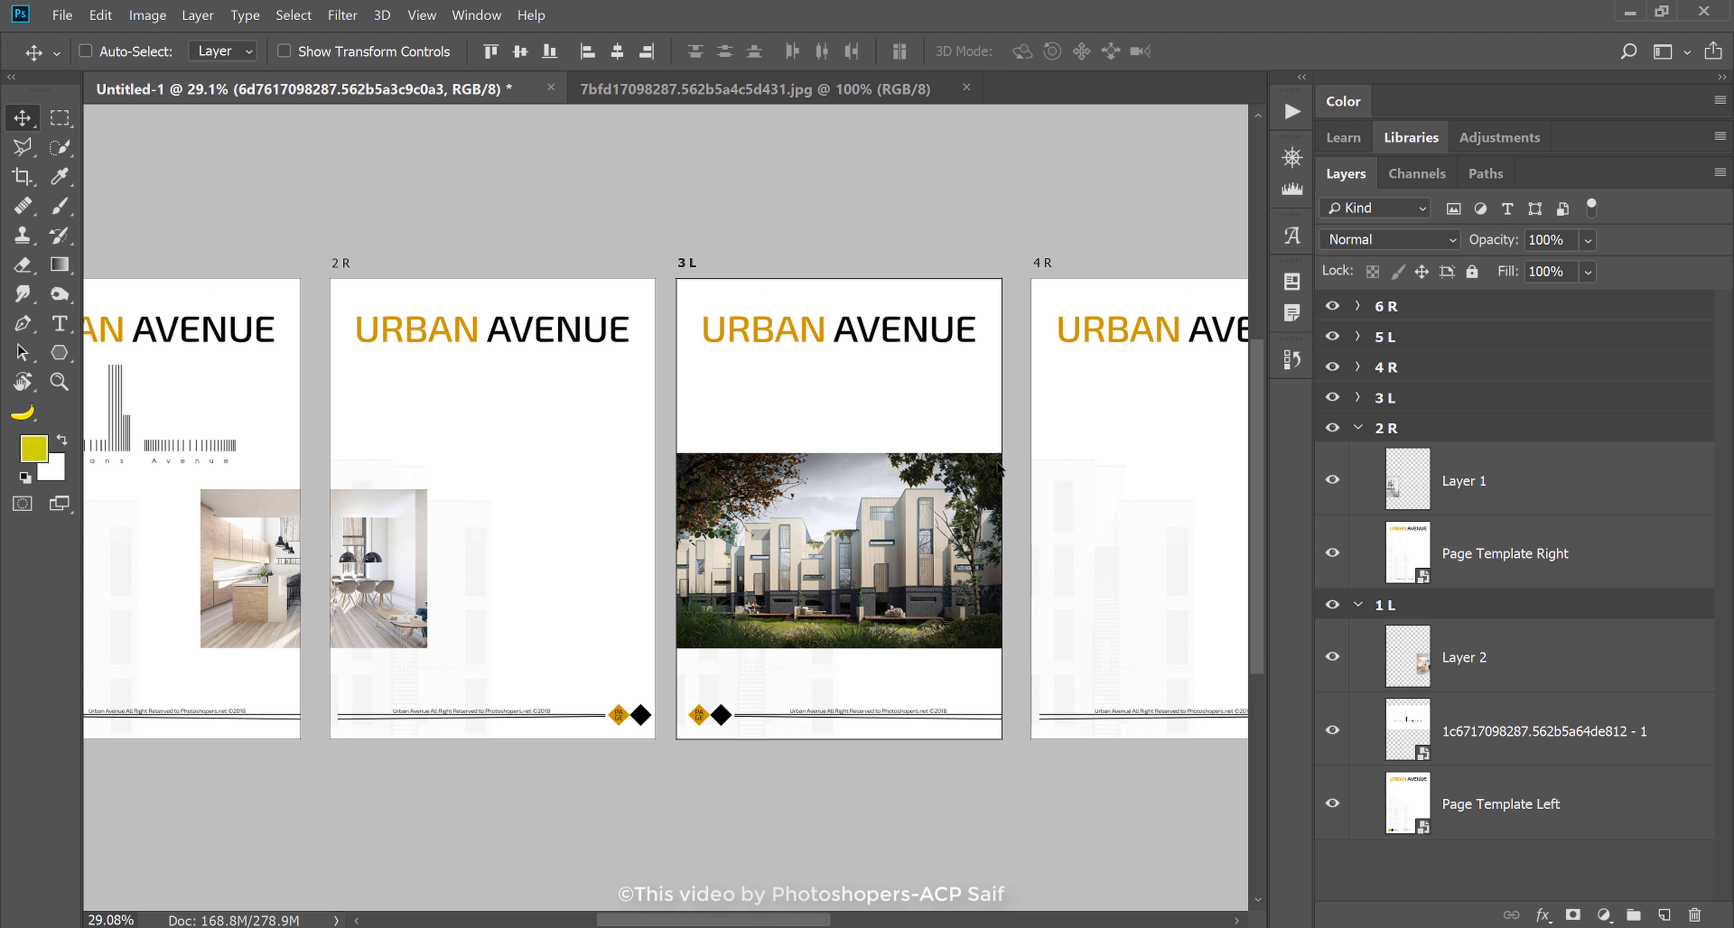
pyautogui.moveTo(872, 533); pyautogui.dragTo(897, 778)
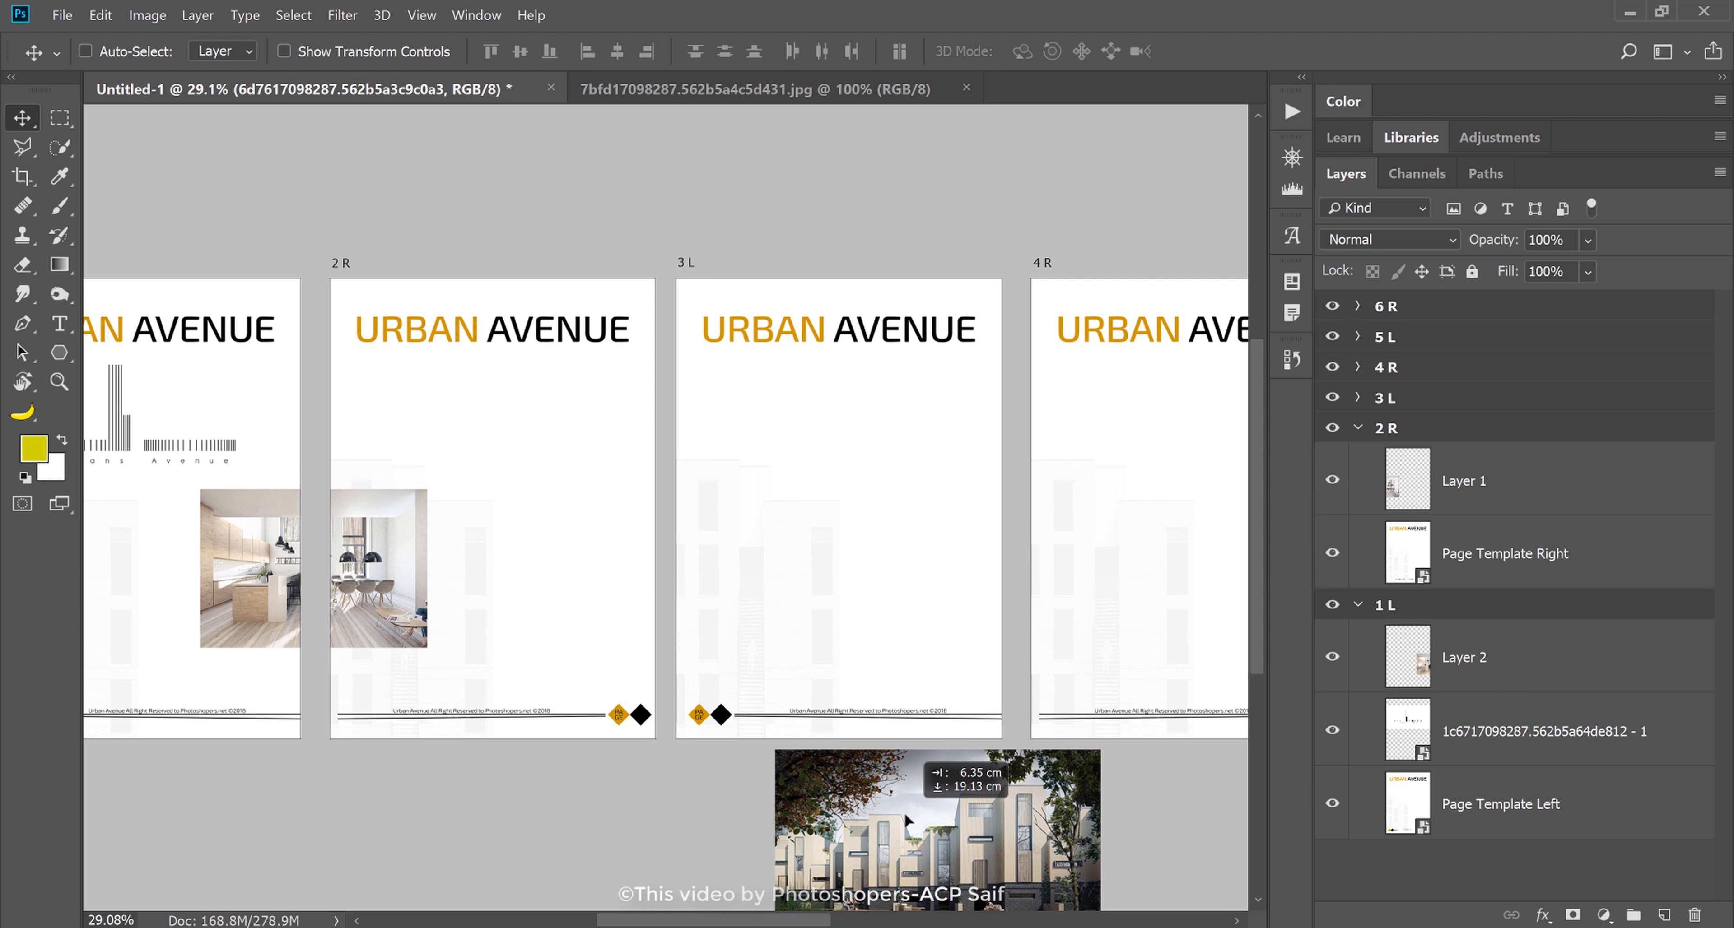
pyautogui.scroll(-3, 897, 778)
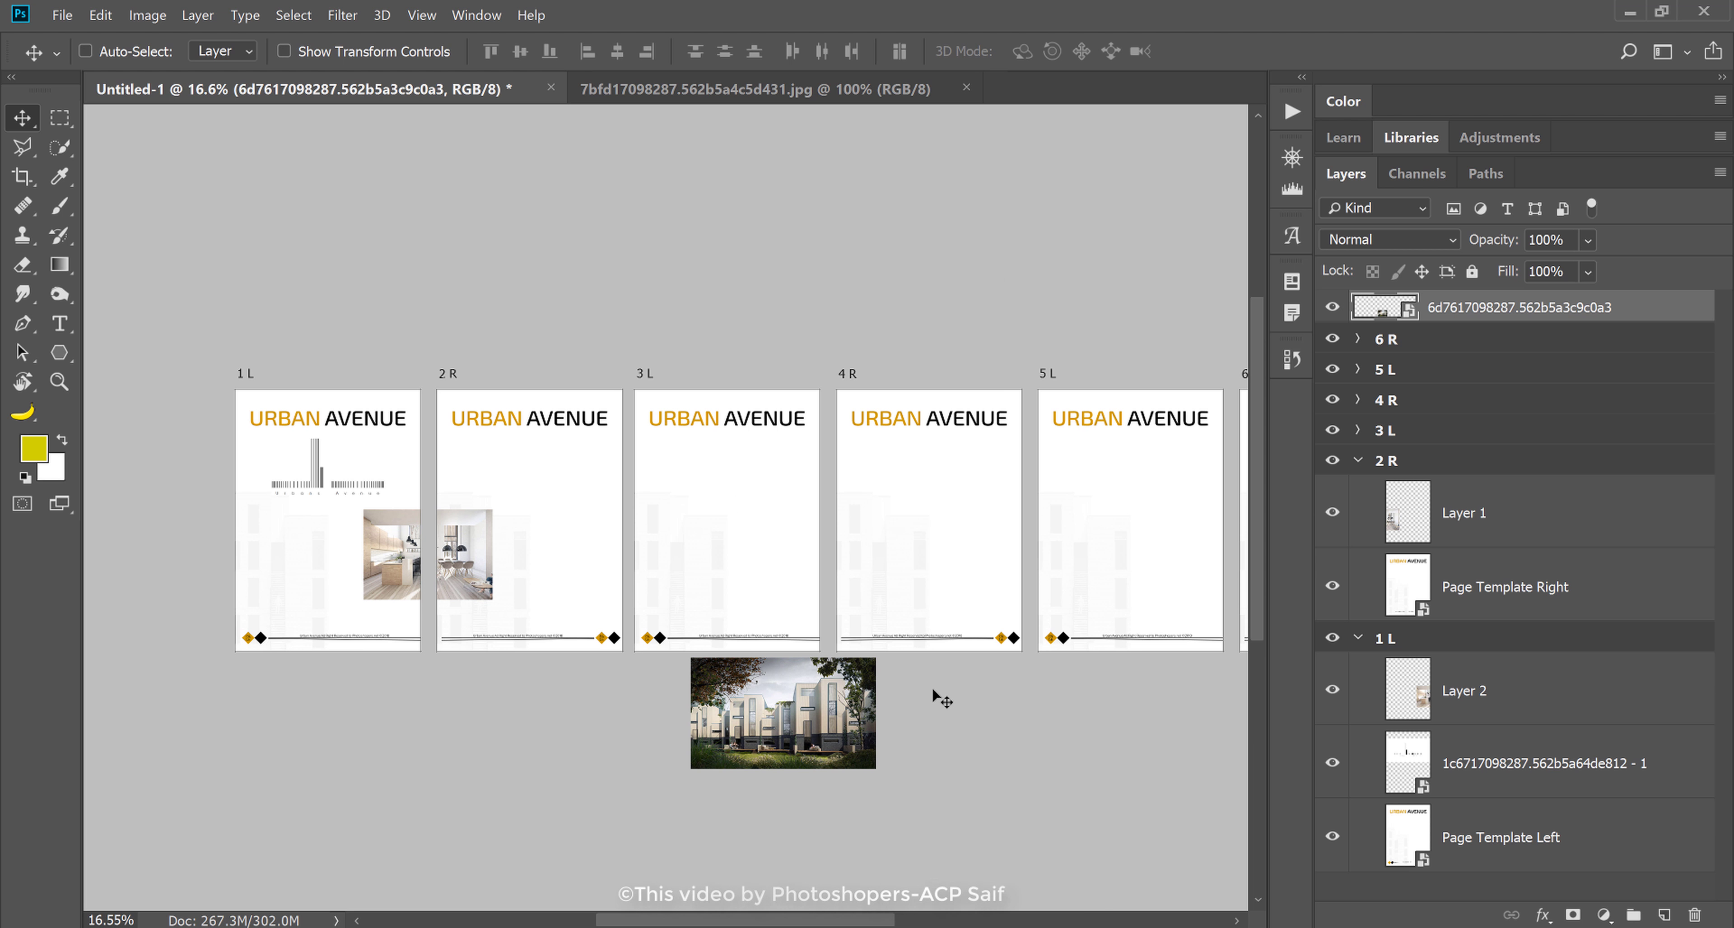
pyautogui.moveTo(751, 689)
pyautogui.mouseDown()
pyautogui.moveTo(913, 531)
pyautogui.moveTo(917, 548)
pyautogui.mouseUp()
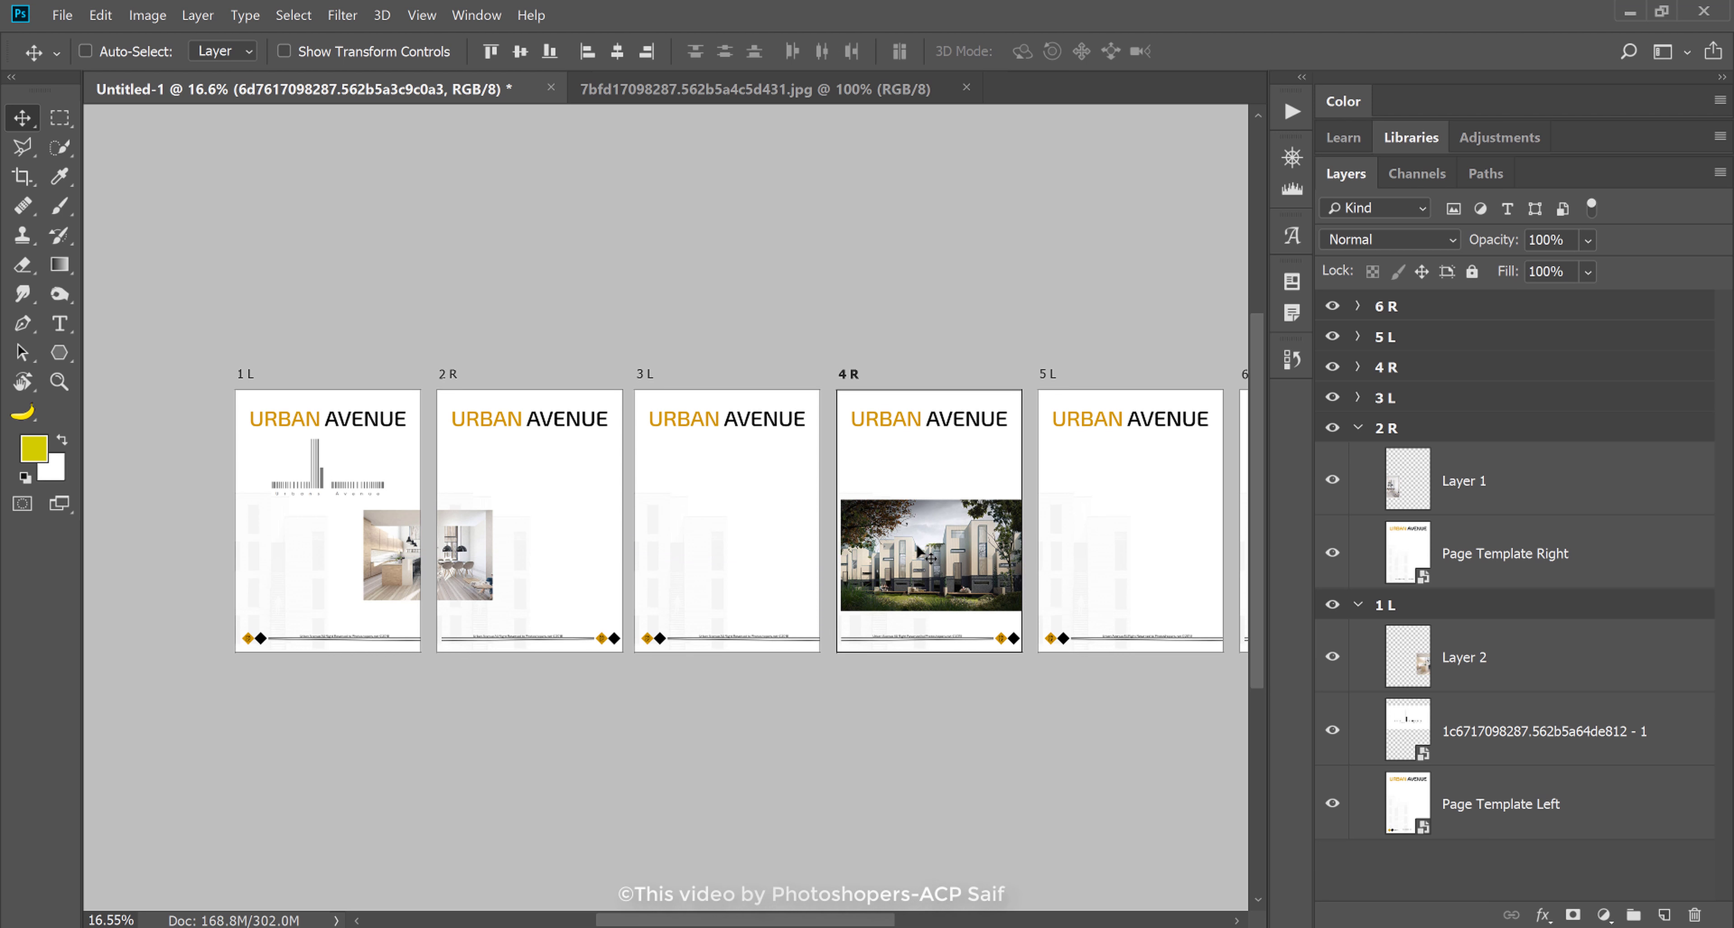
pyautogui.hotkey('ctrl', 'z')
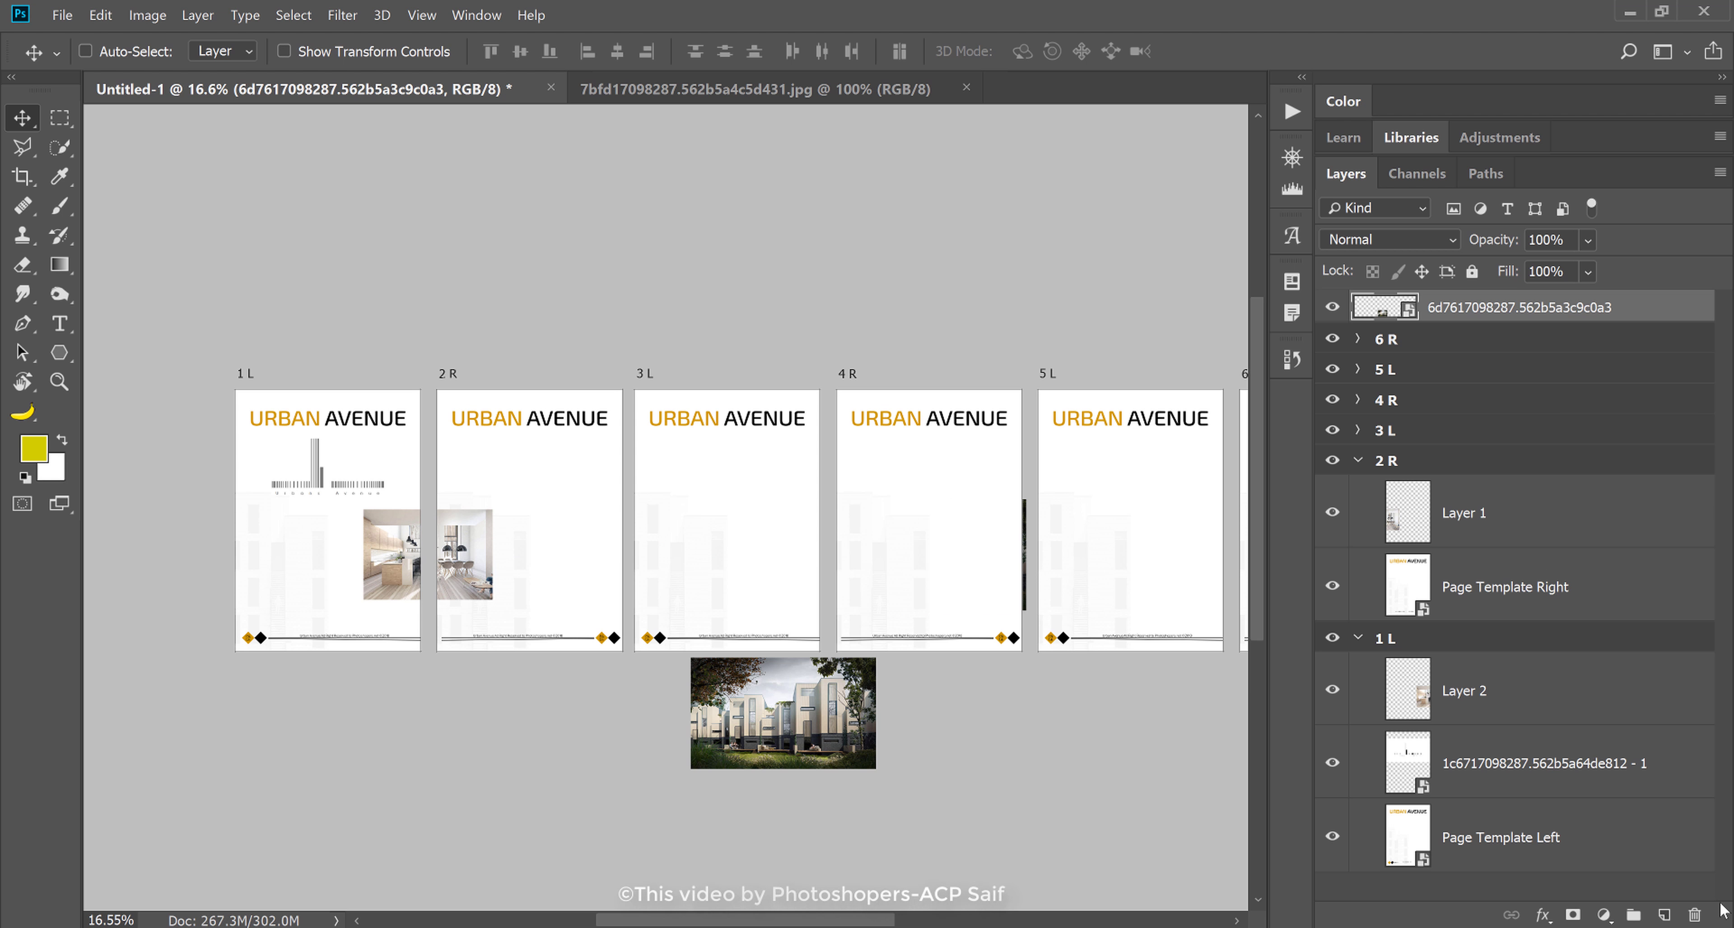
# - On a new layer, draw black freehand arrows below the pages pointing toward the render
pyautogui.click(1664, 915)
pyautogui.press('z')
pyautogui.click(637, 682)
pyautogui.press('b')
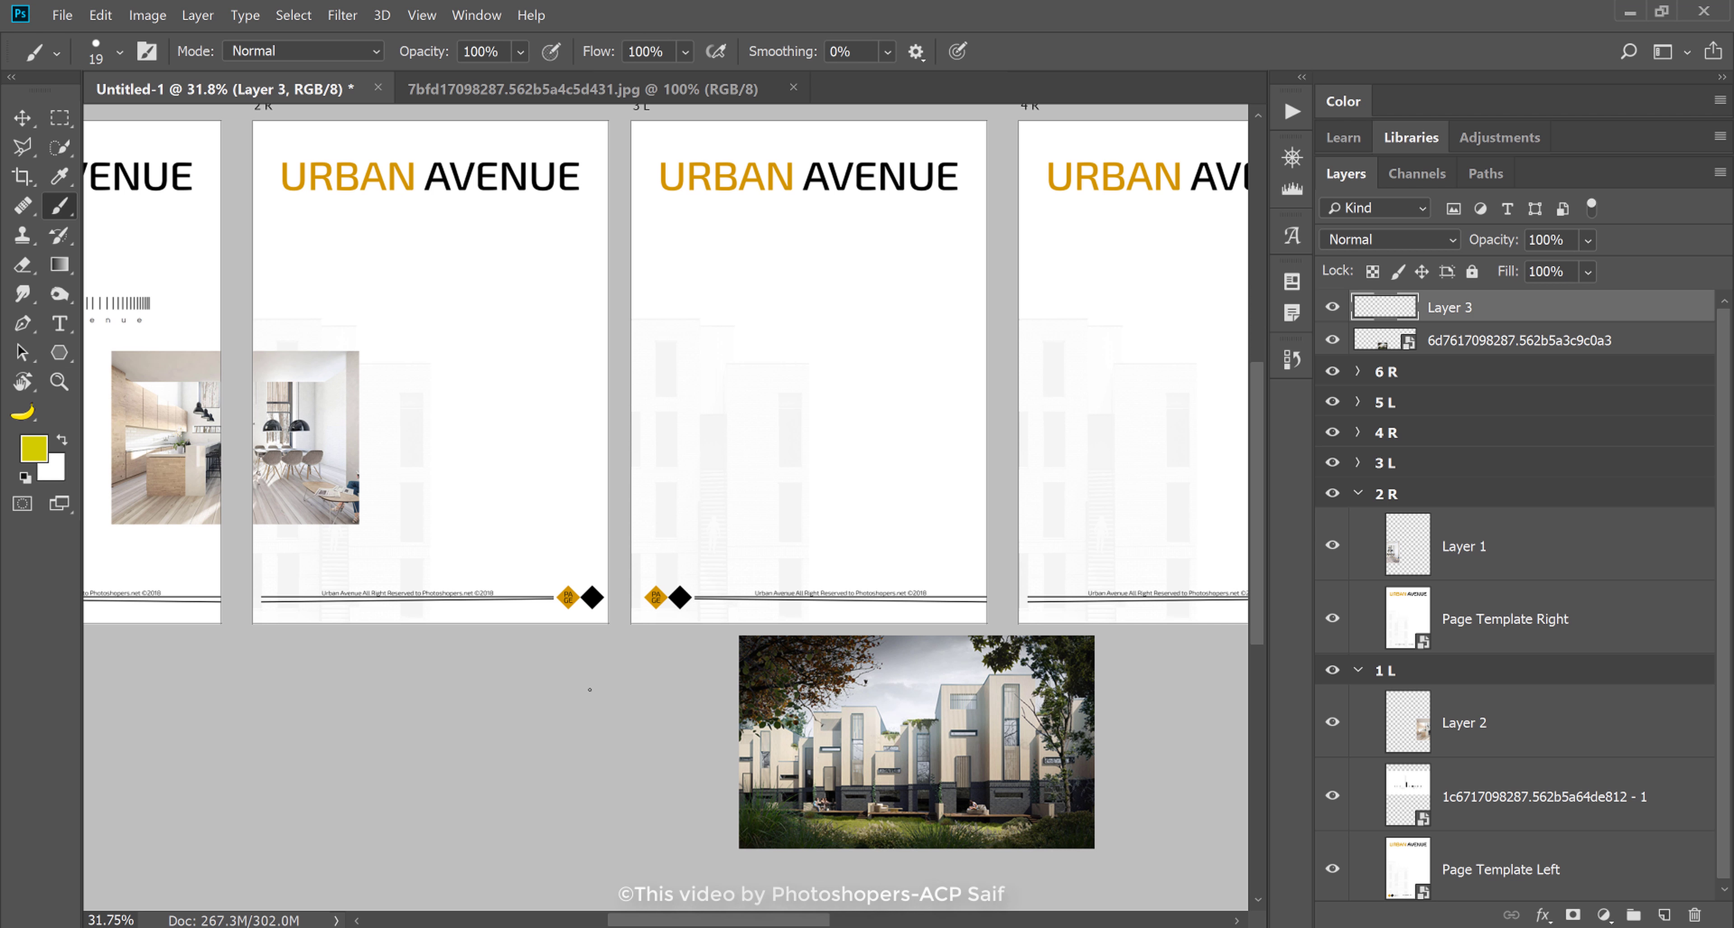
pyautogui.hotkey('ctrl', 'z')
pyautogui.press('d')
pyautogui.moveTo(553, 656); pyautogui.dragTo(665, 644)
pyautogui.moveTo(365, 667); pyautogui.dragTo(160, 684)
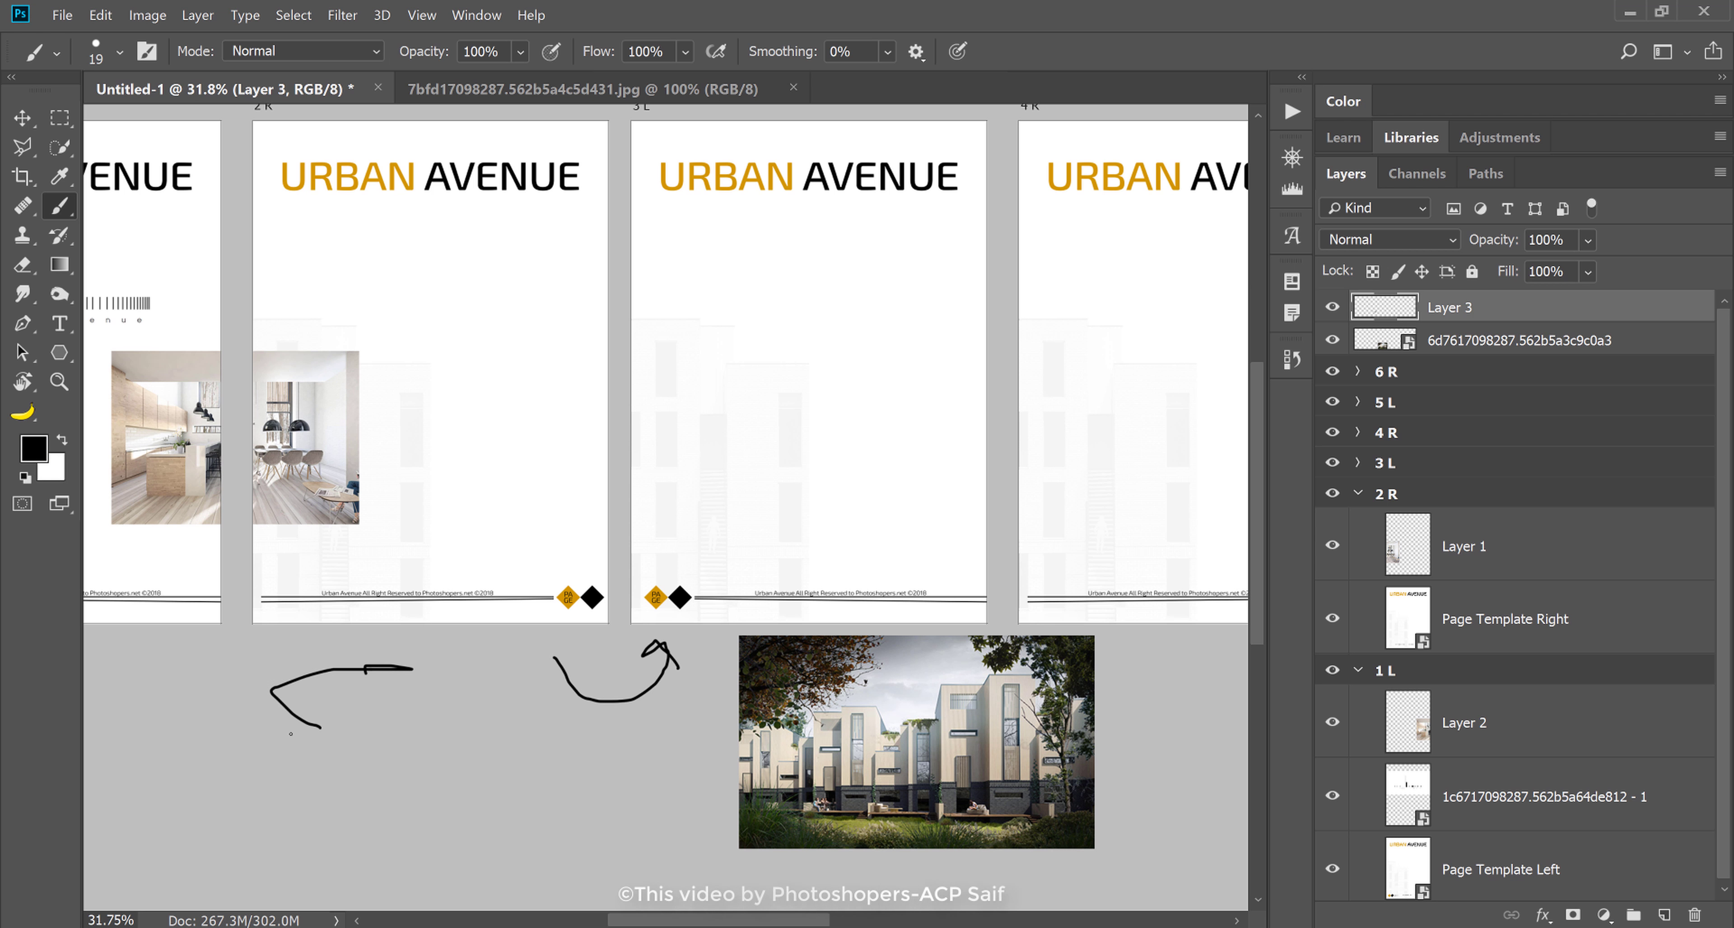
# - Zoom in on pages 1 L and 2 R and open the Page Template Right smart object
pyautogui.scroll(-2, 727, 689)
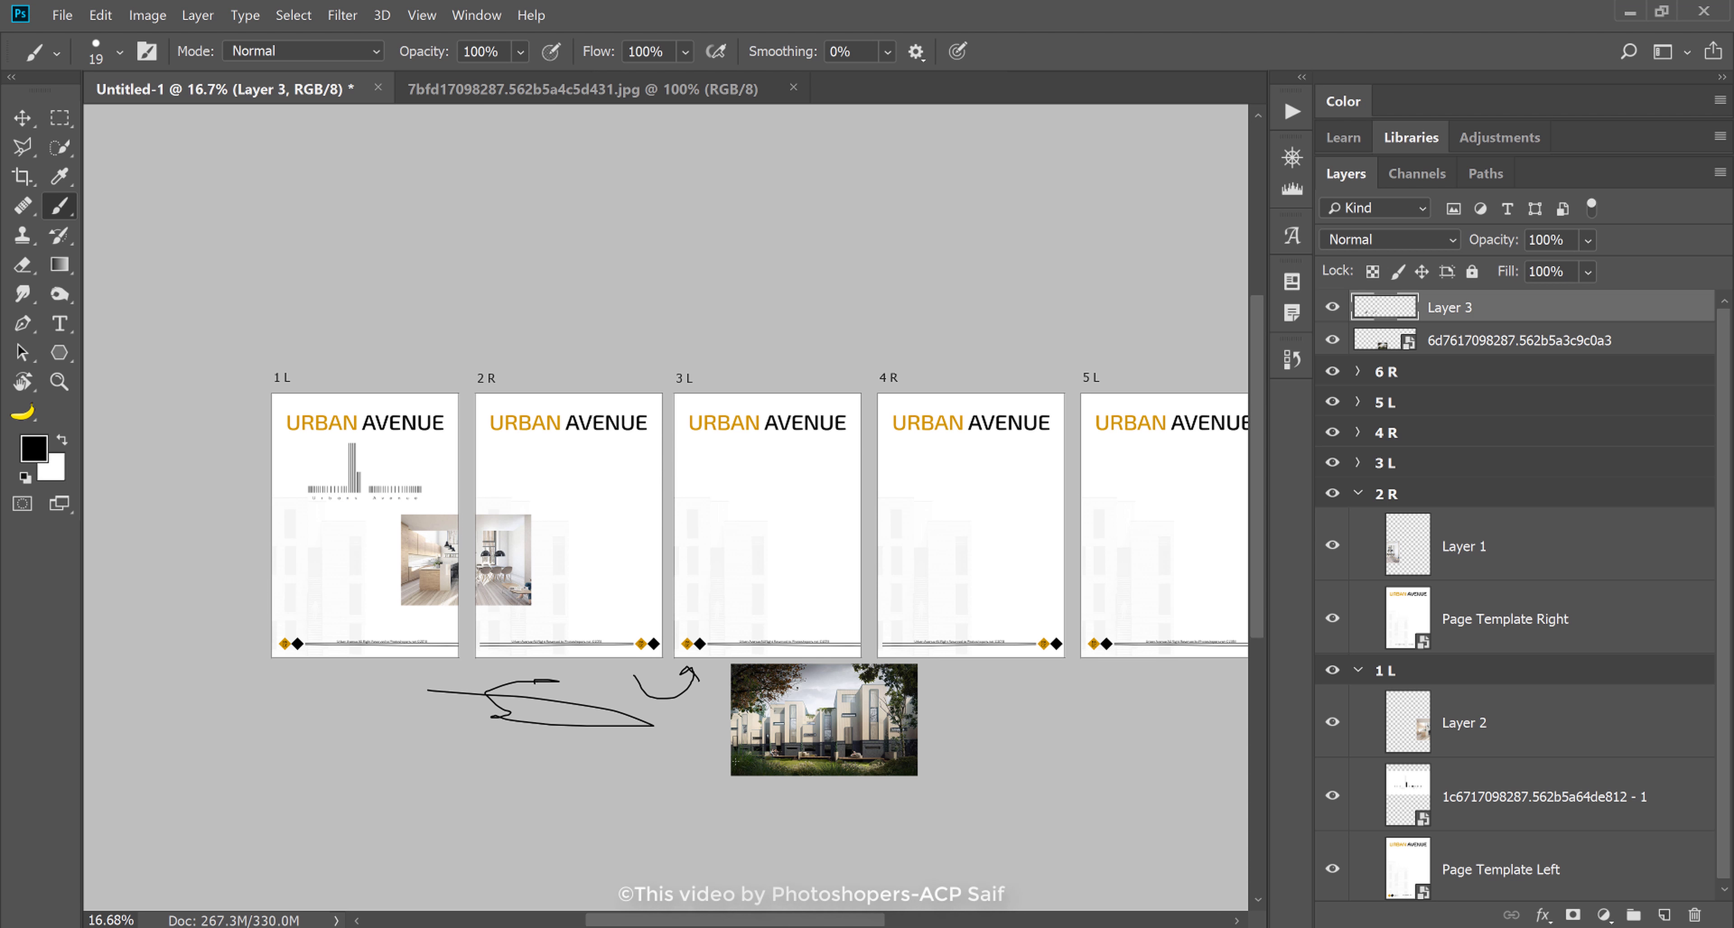
pyautogui.press('z')
pyautogui.moveTo(402, 579); pyautogui.dragTo(444, 739)
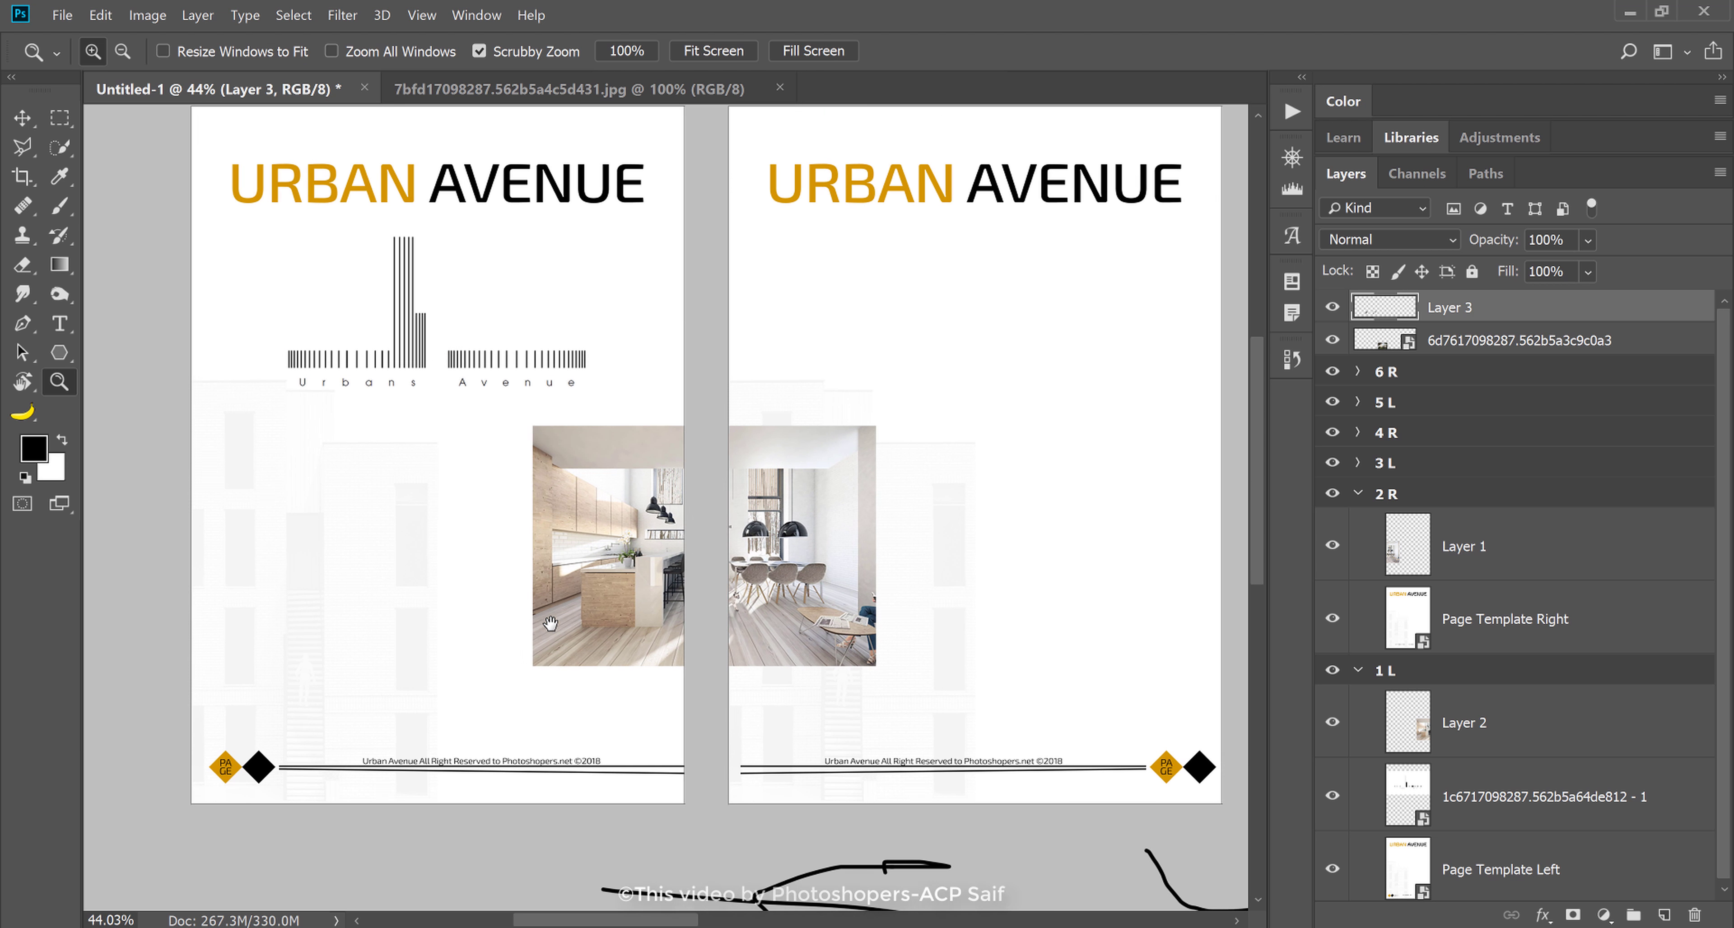
pyautogui.scroll(4, 233, 784)
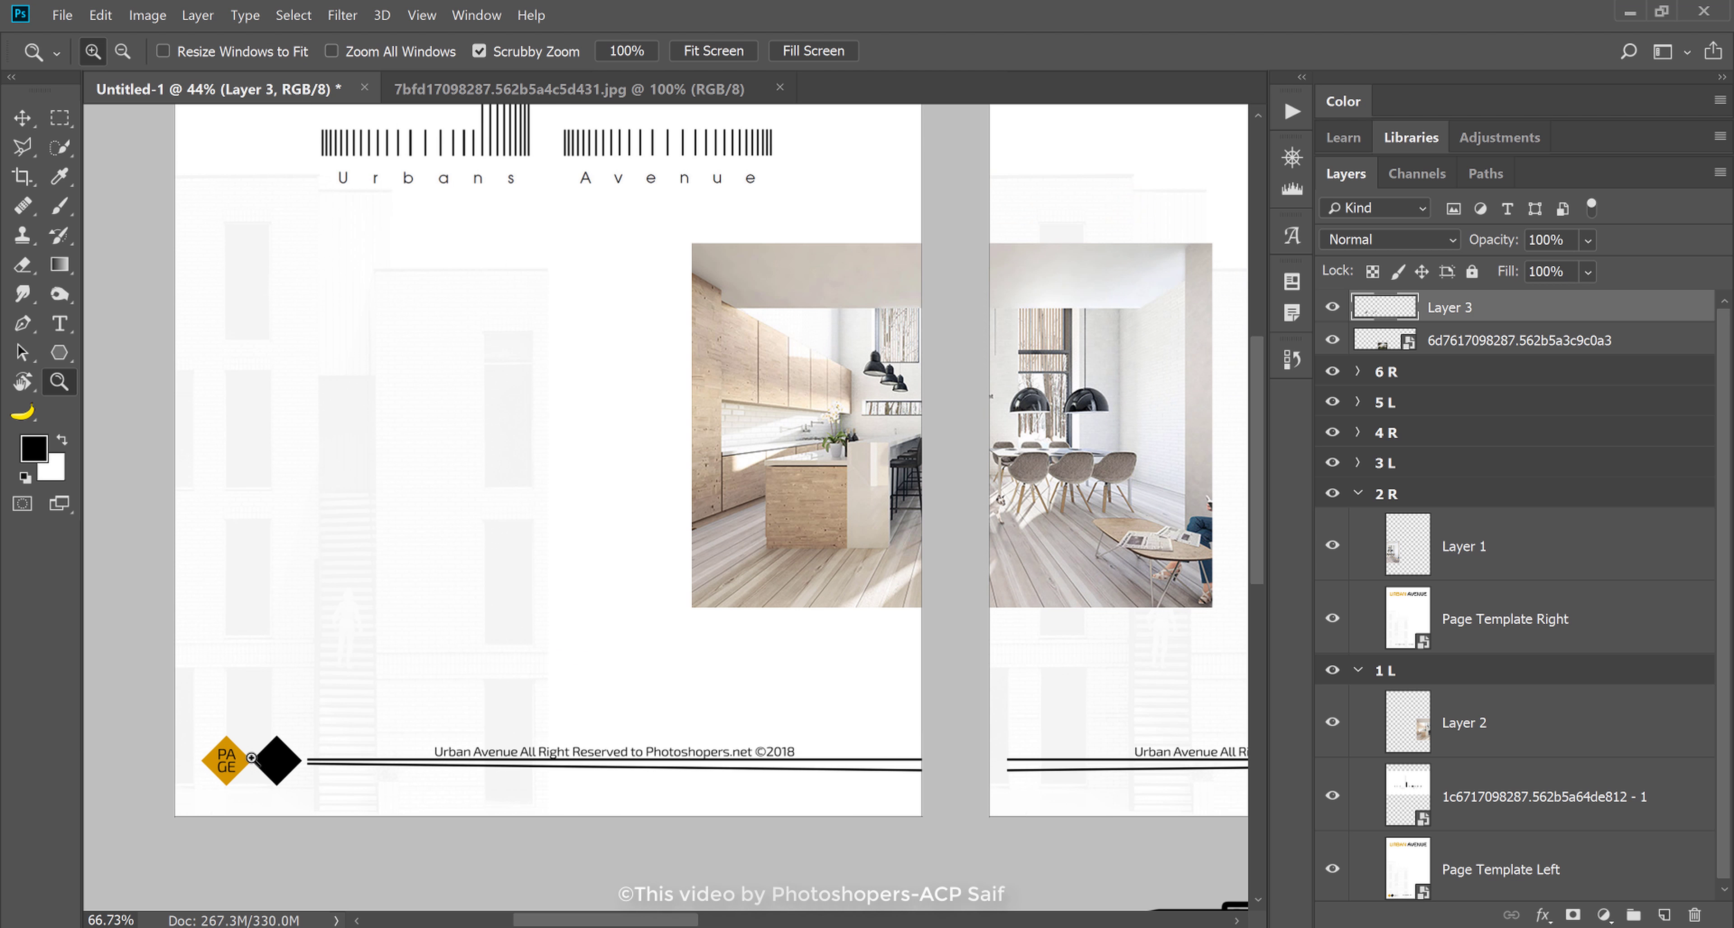
pyautogui.scroll(-3, 261, 755)
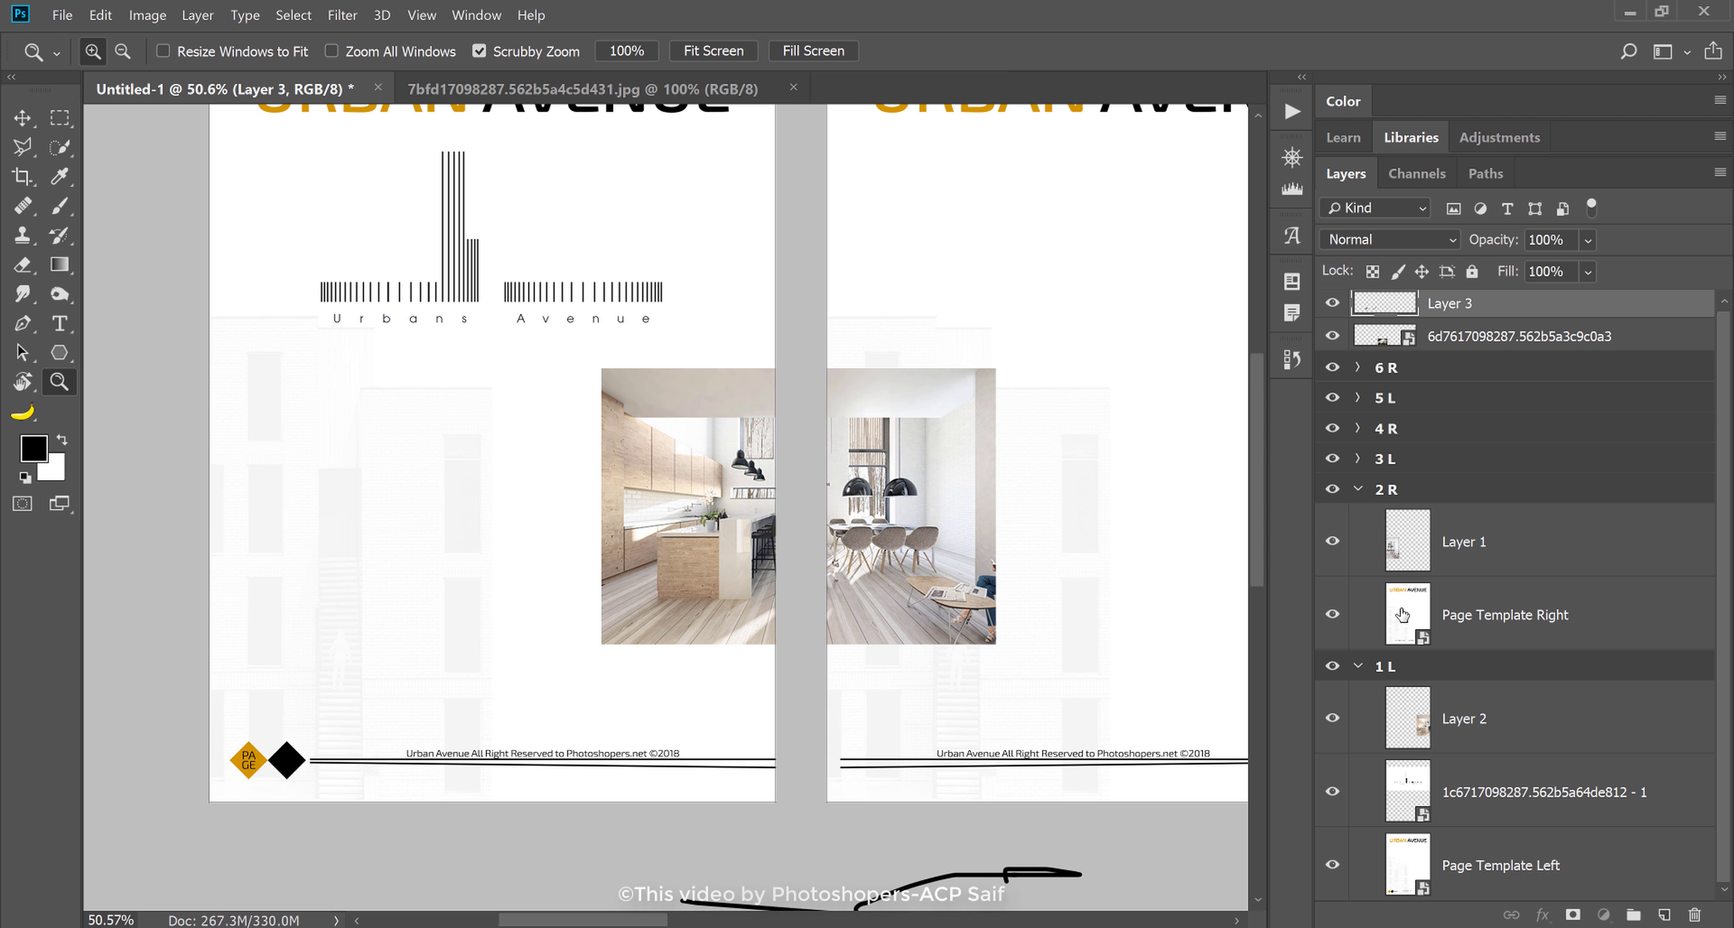
pyautogui.click(1460, 615)
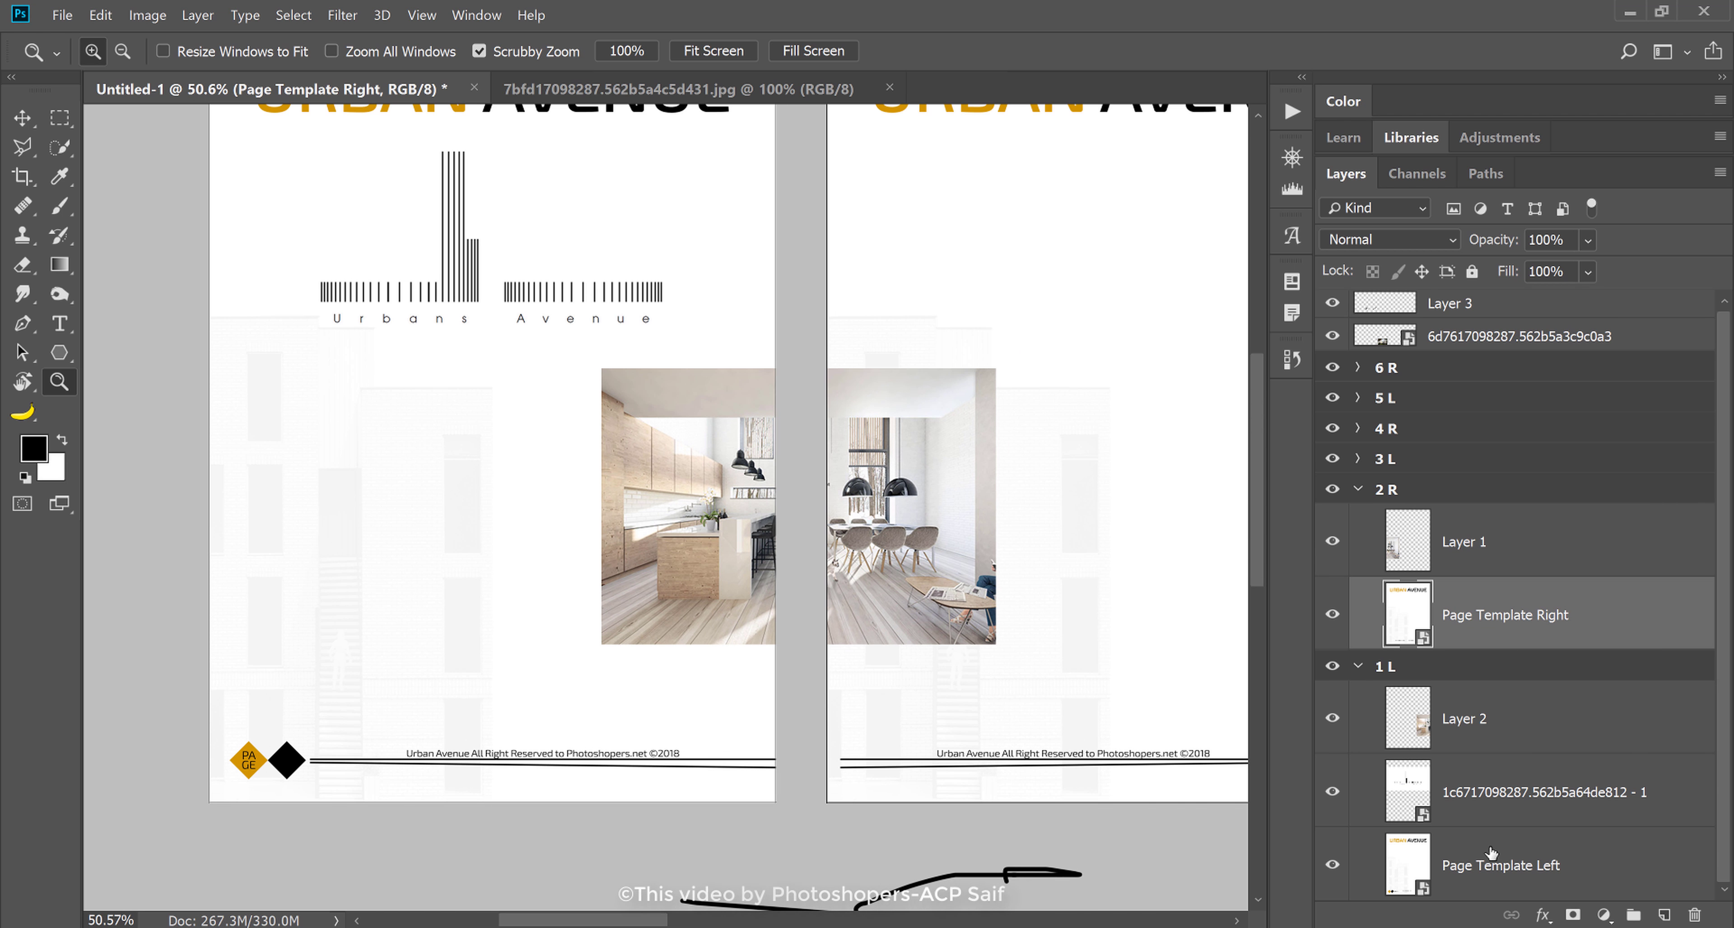
pyautogui.scroll(-4, 1038, 665)
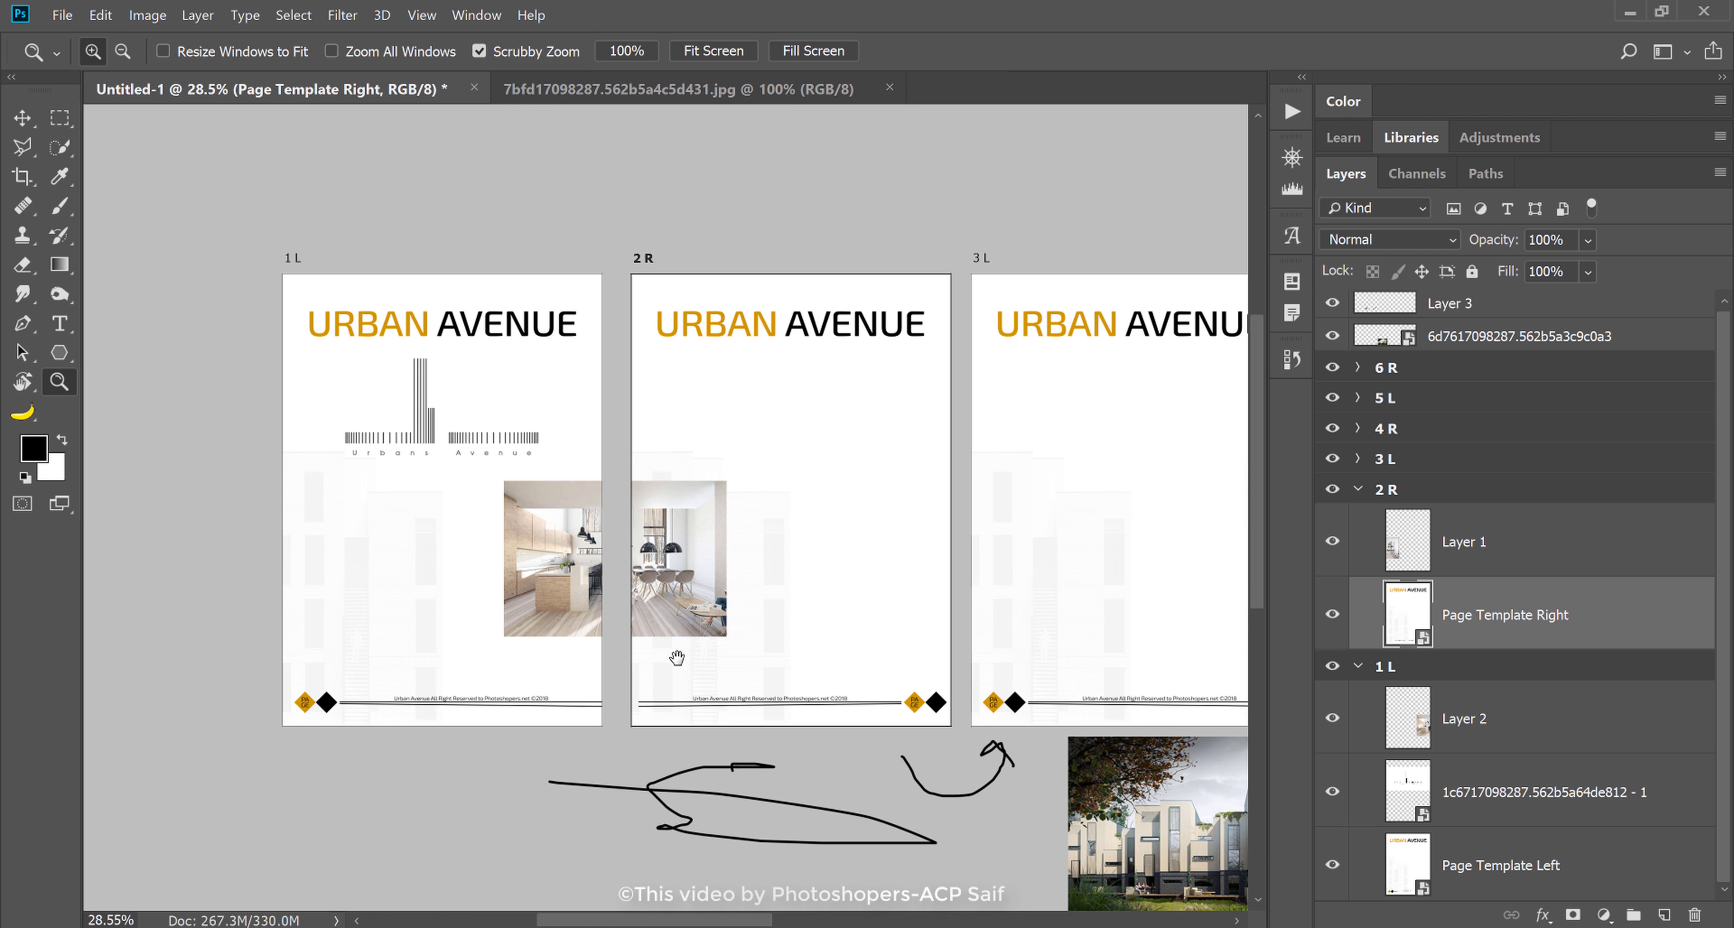
pyautogui.scroll(-3, 671, 657)
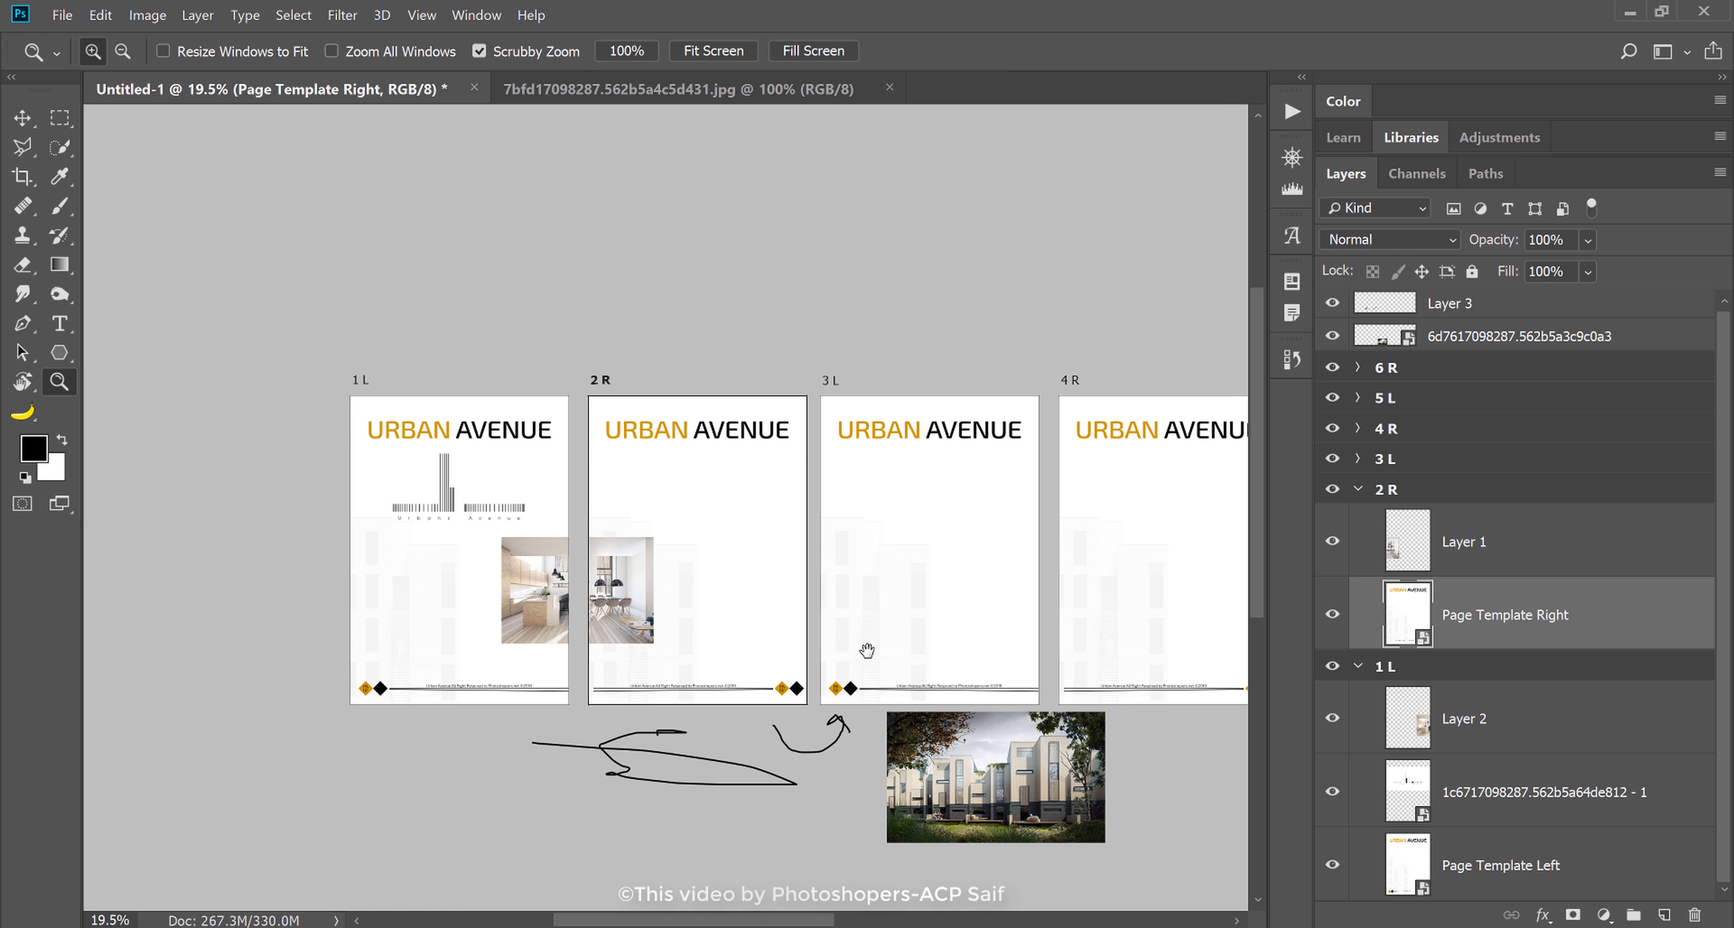
pyautogui.hscroll(3, 905, 627)
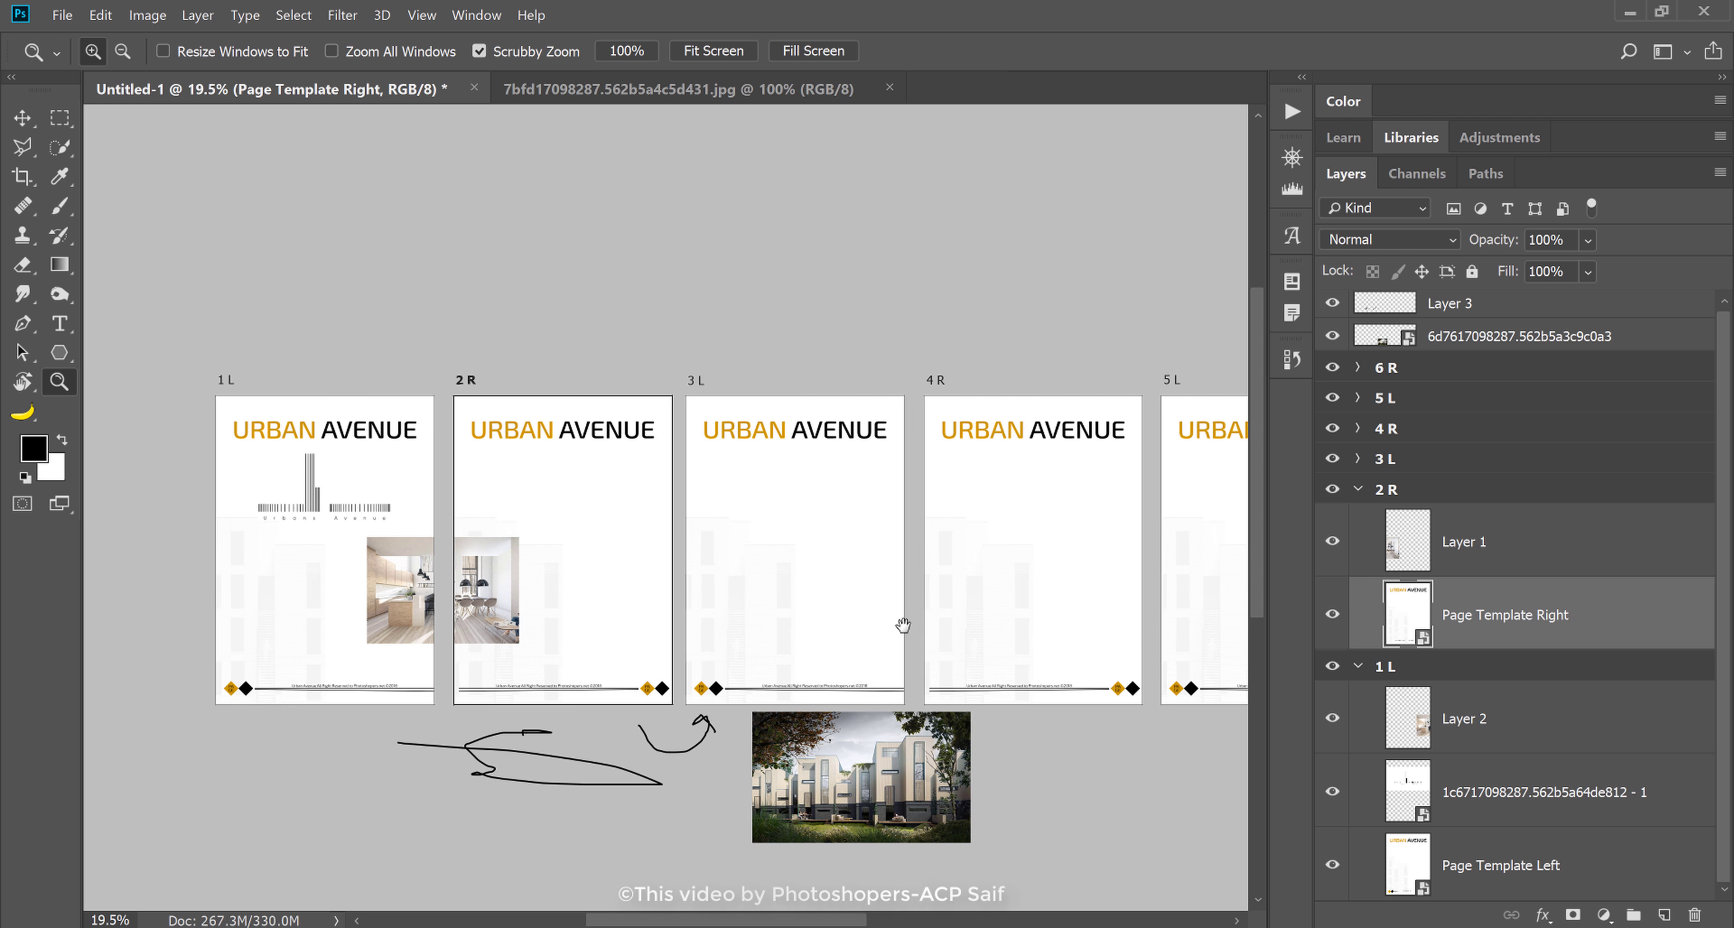
pyautogui.hscroll(2, 905, 627)
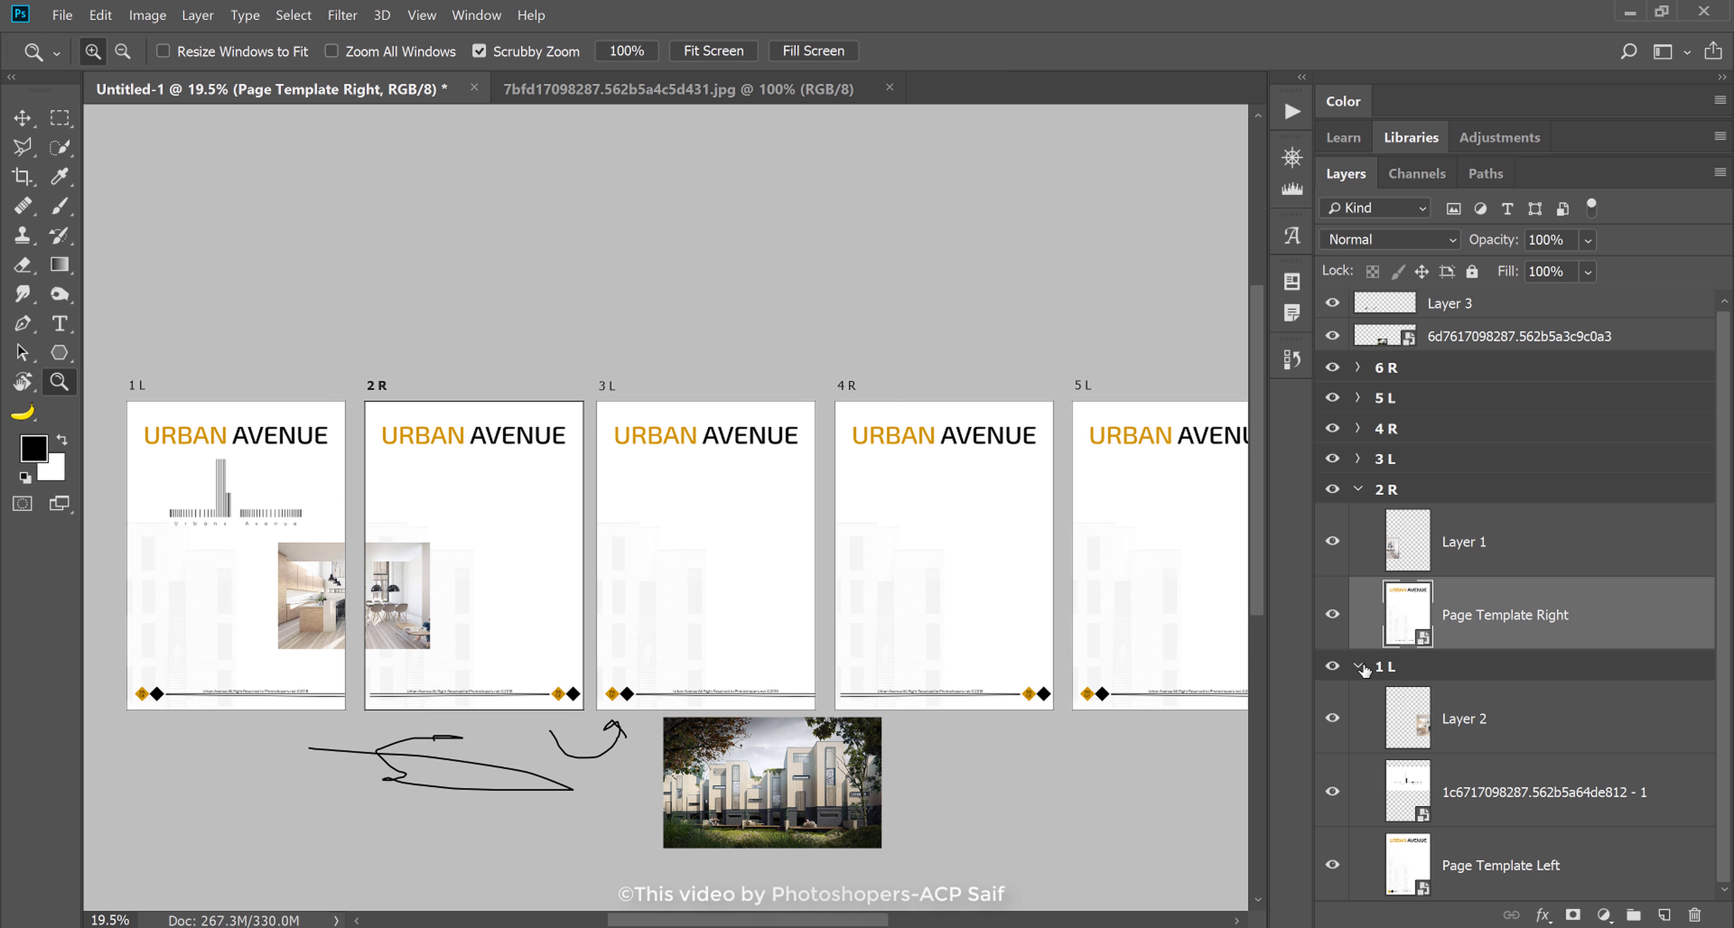
pyautogui.doubleClick(1404, 624)
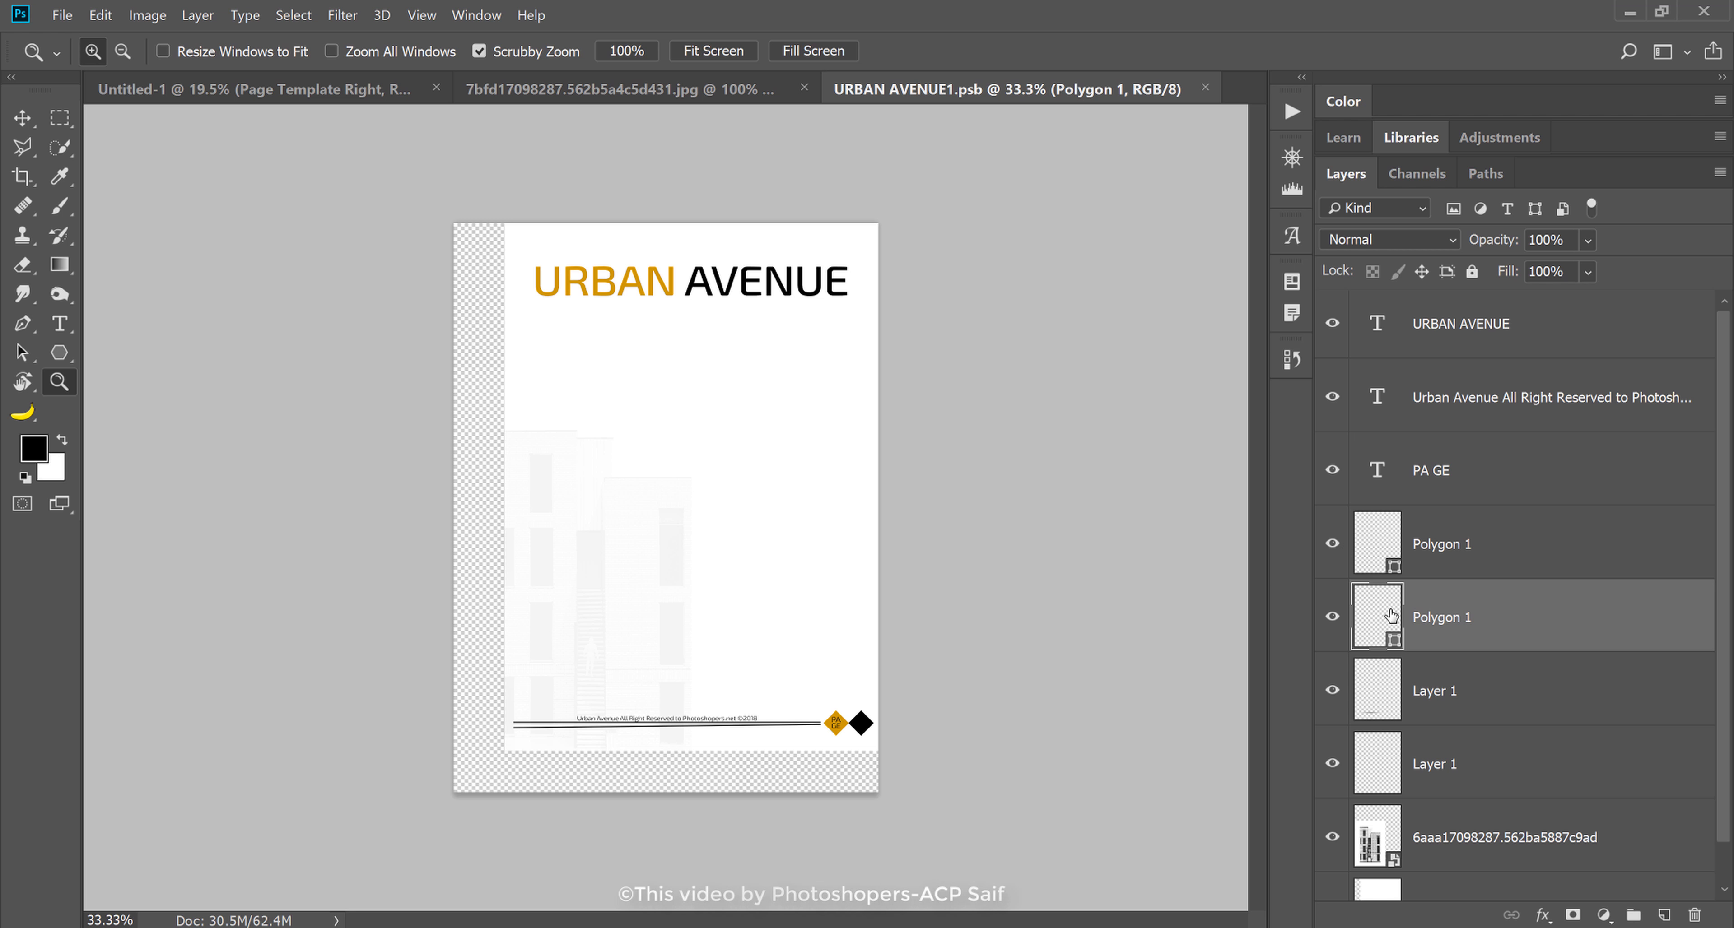
# - Recolor the template's Polygon 1 diamond to lime green #d3f900
pyautogui.doubleClick(1392, 615)
pyautogui.moveTo(464, 452); pyautogui.dragTo(465, 484)
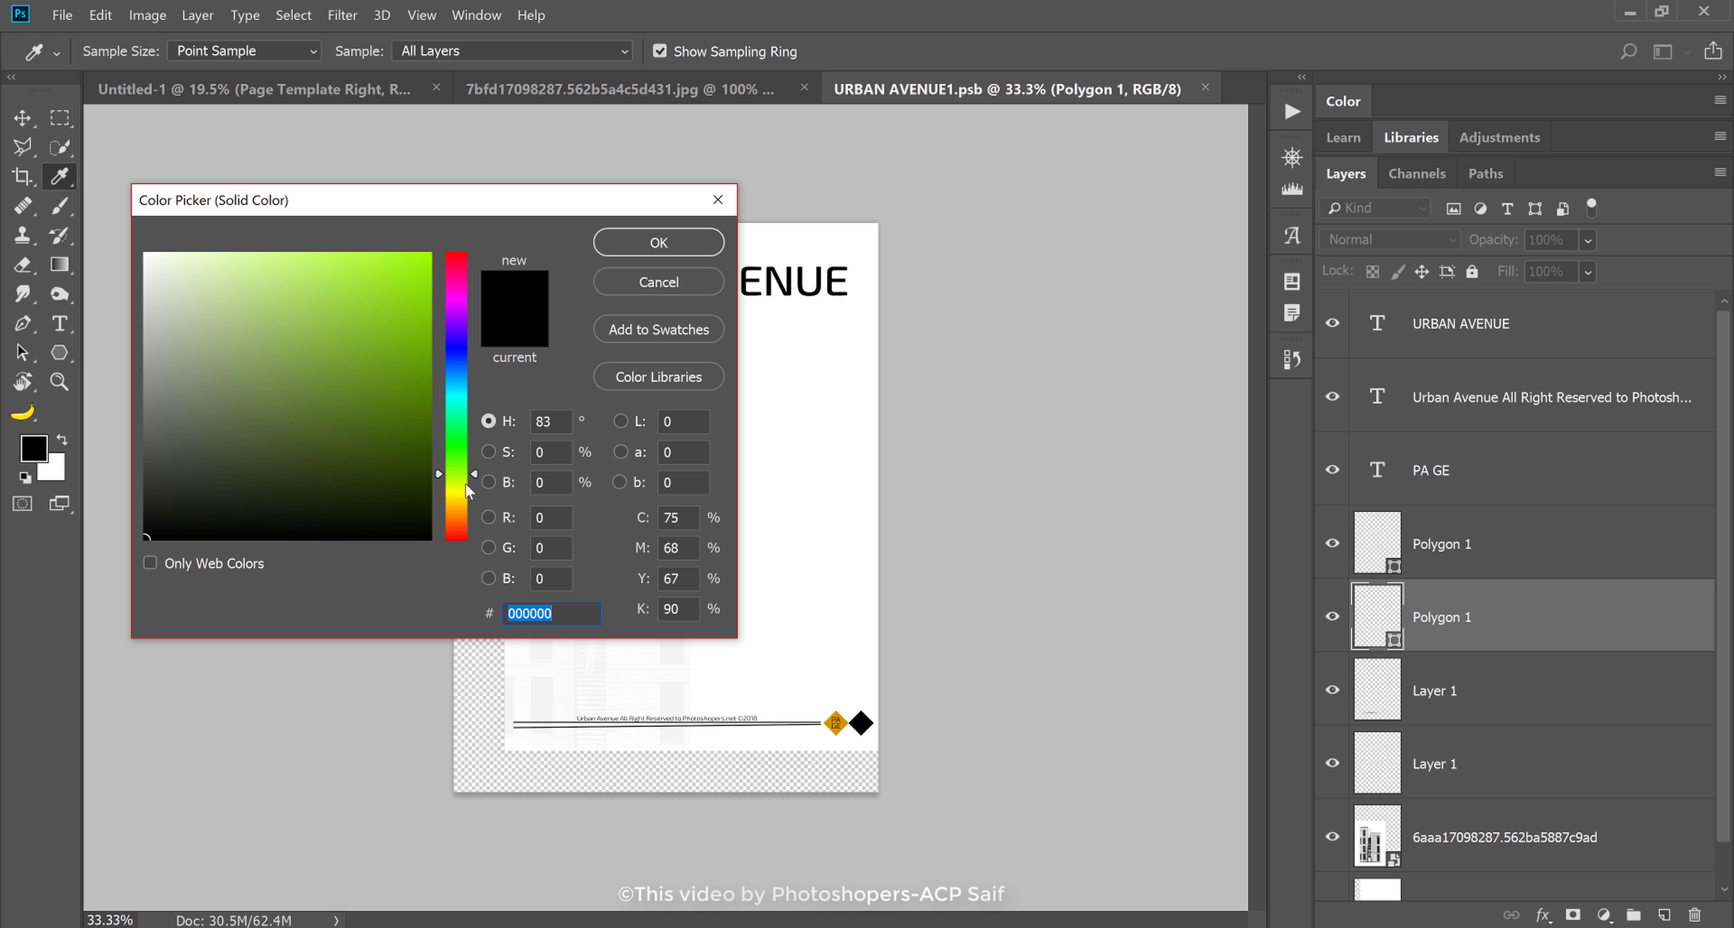
pyautogui.click(429, 260)
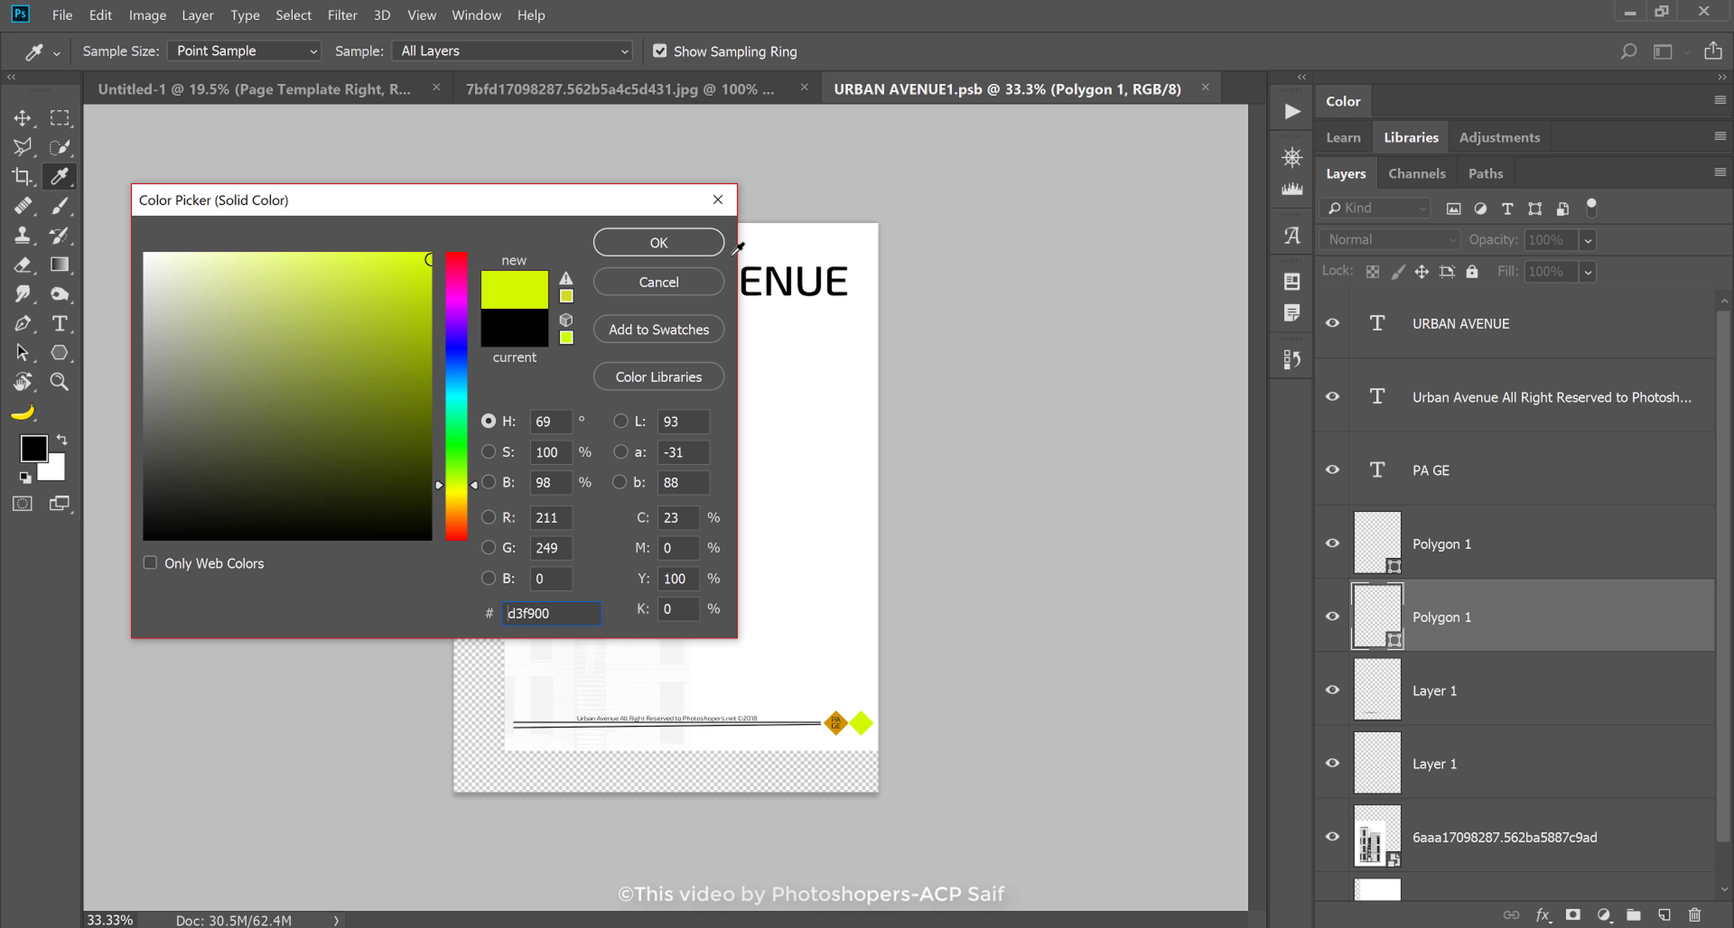
pyautogui.click(609, 243)
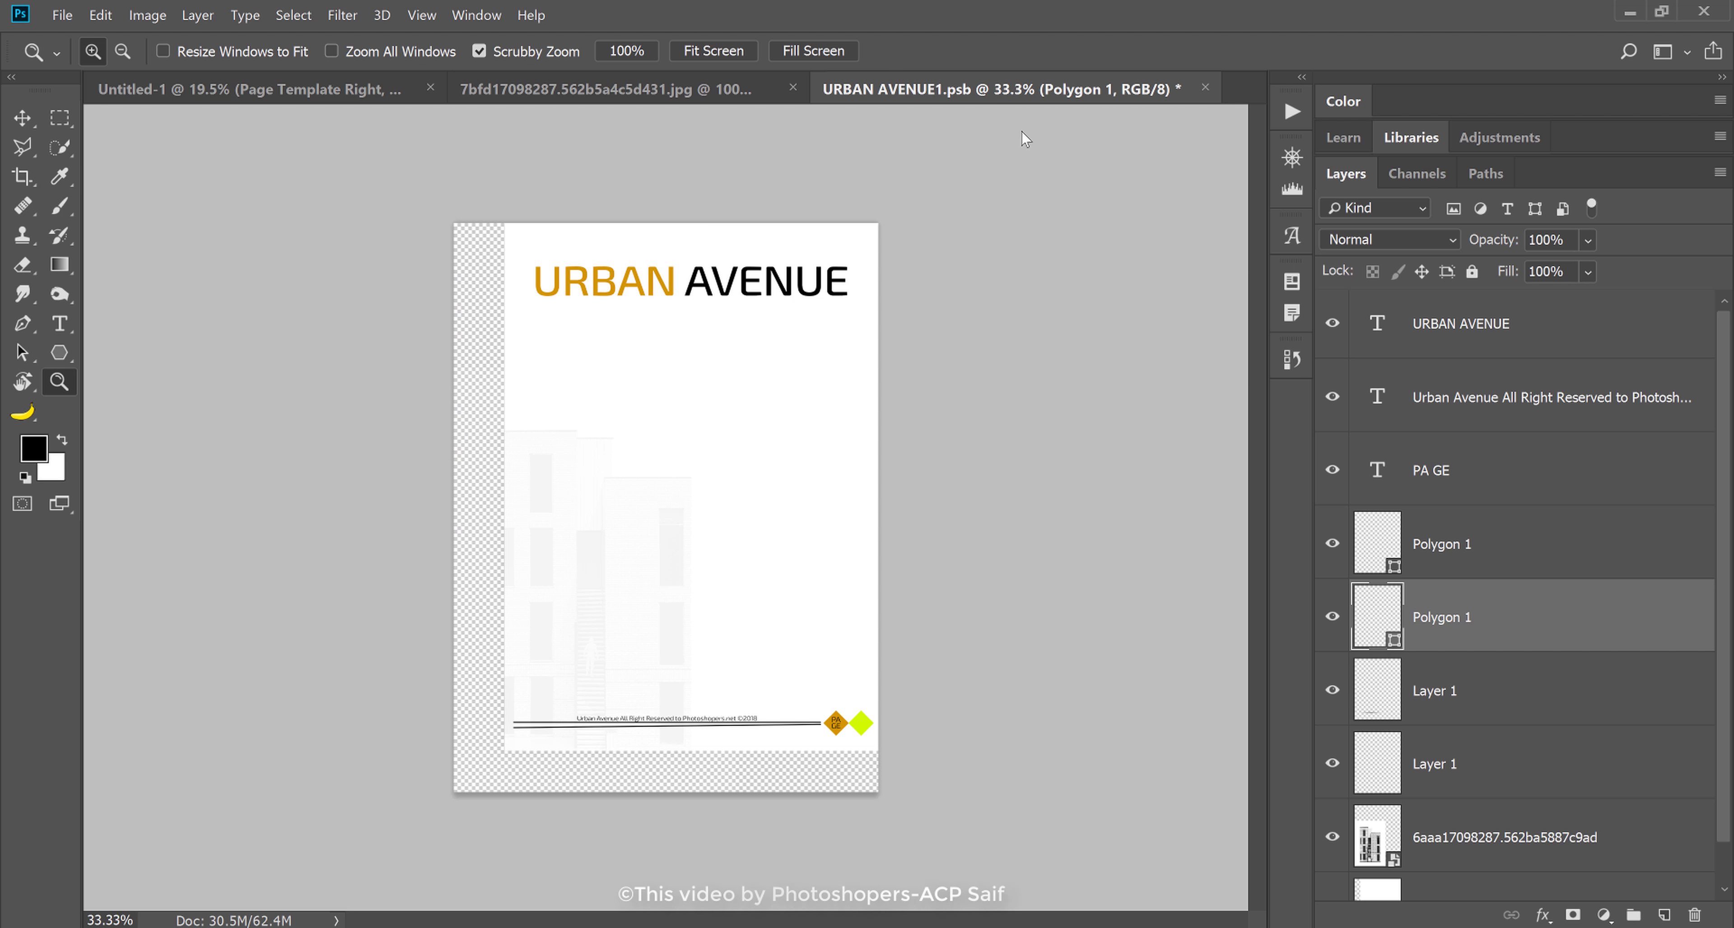
# - Revert the diamond to black and close URBAN AVENUE1.psb
pyautogui.moveTo(1009, 89); pyautogui.dragTo(1218, 267)
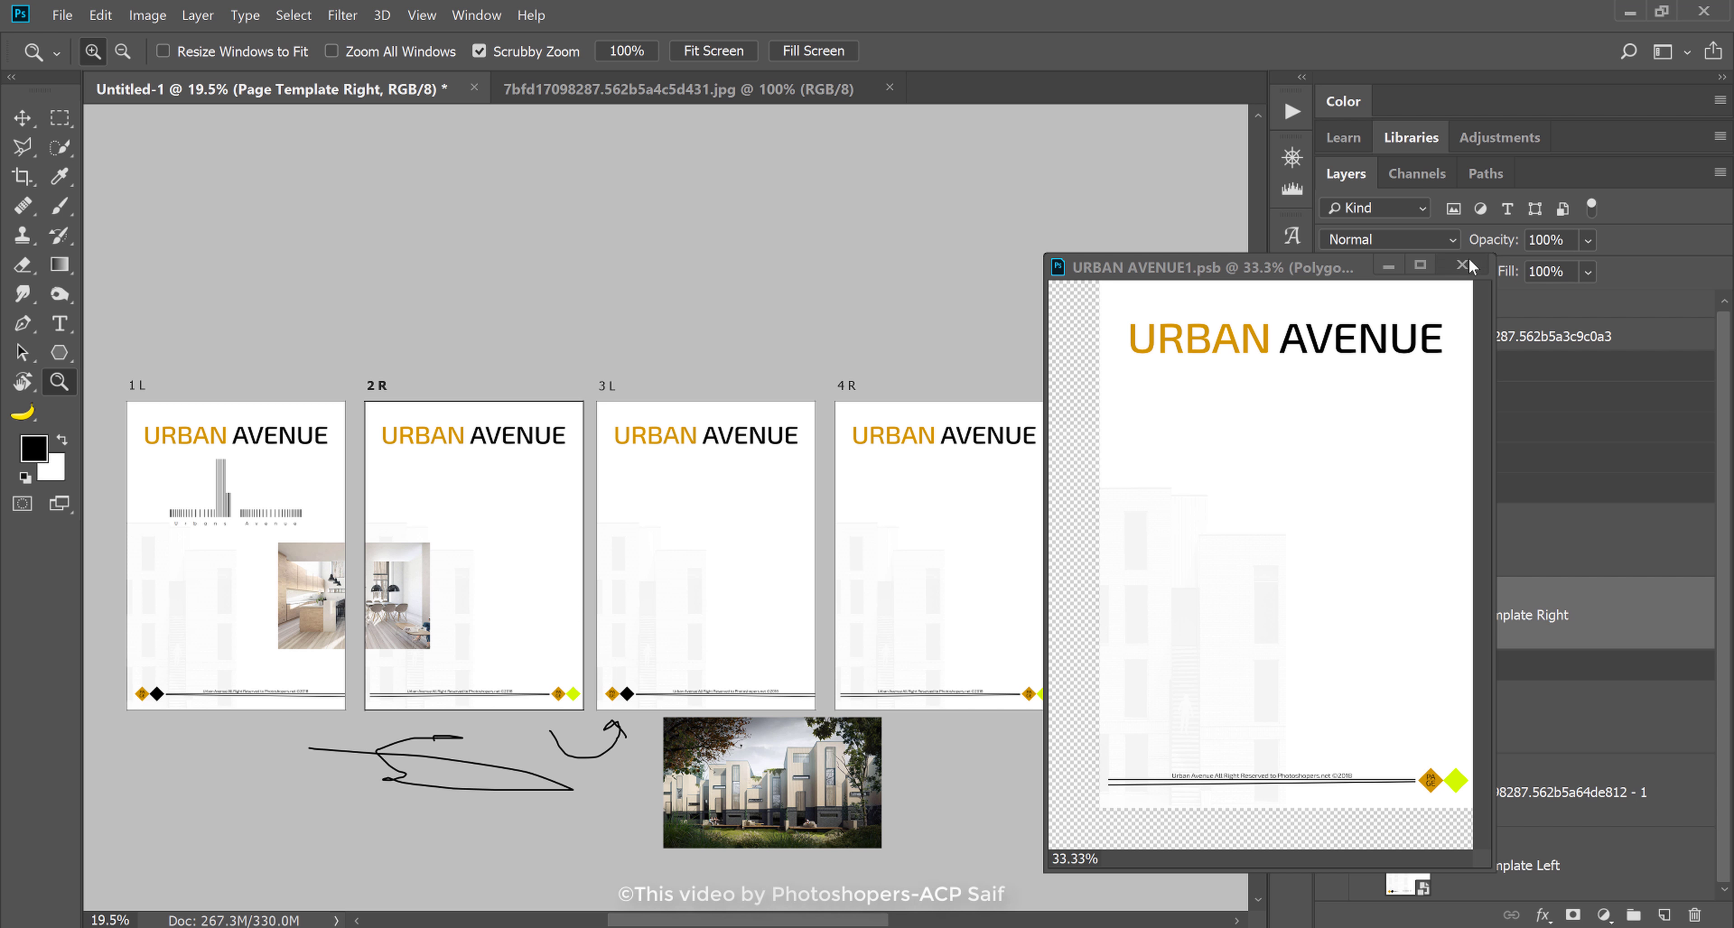
pyautogui.click(1338, 372)
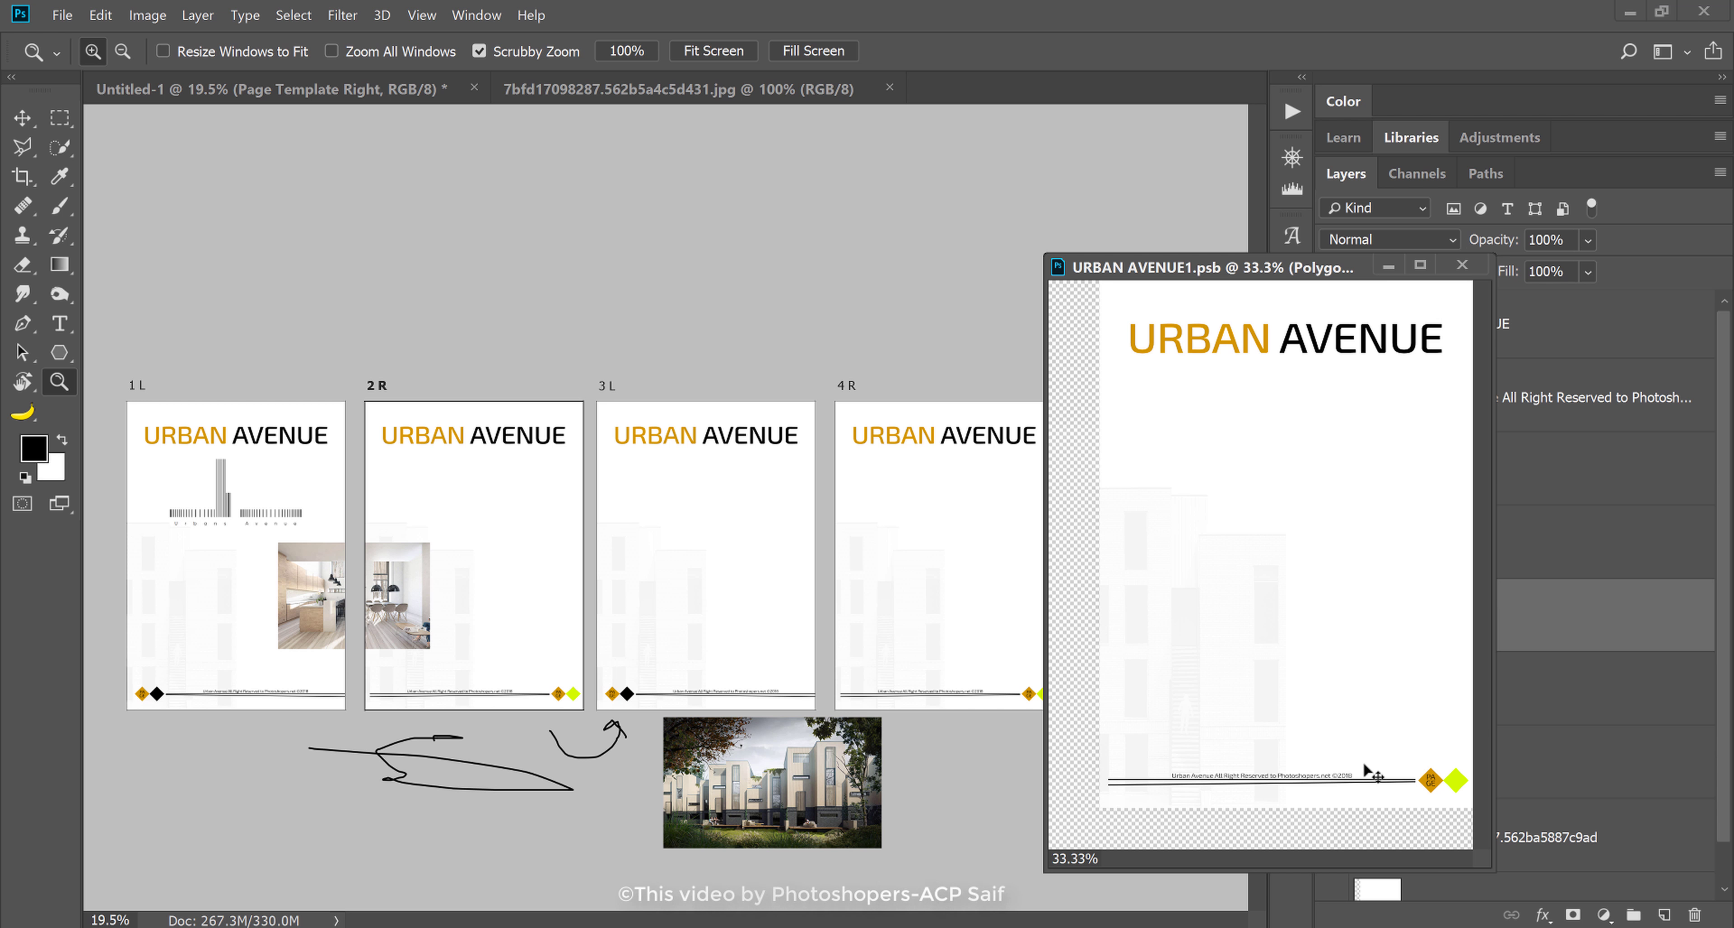
pyautogui.hotkey('alt', 'BackSpace')
pyautogui.click(1462, 267)
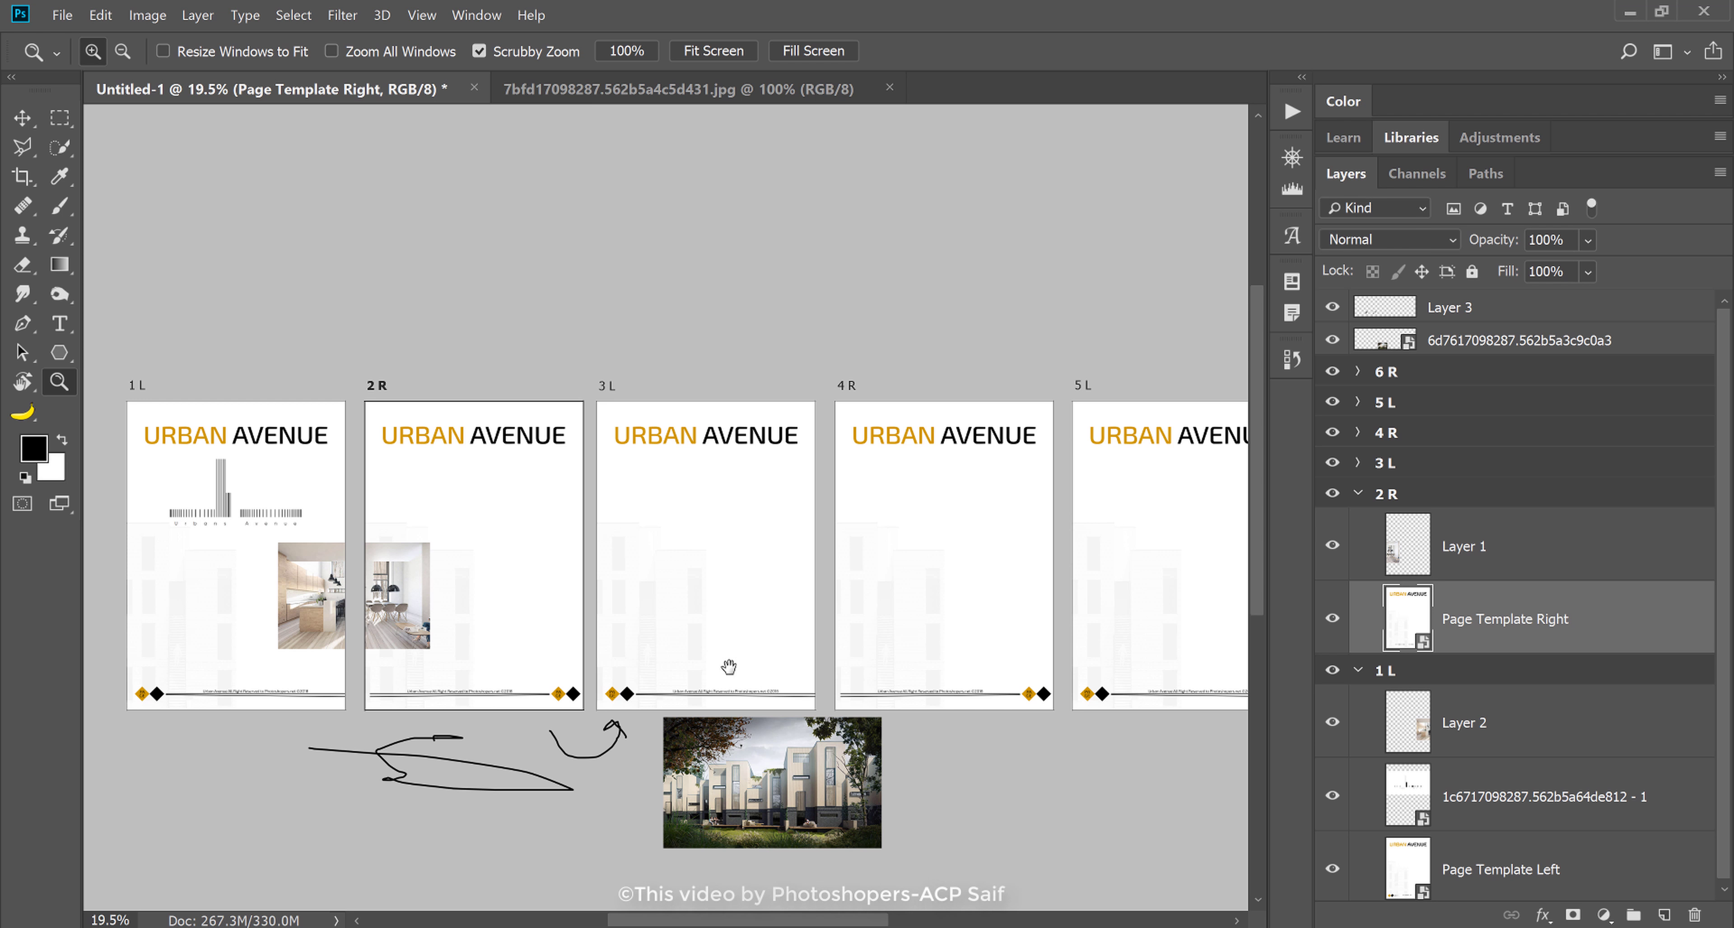
pyautogui.moveTo(729, 667); pyautogui.dragTo(850, 637)
pyautogui.moveTo(321, 574); pyautogui.dragTo(337, 566)
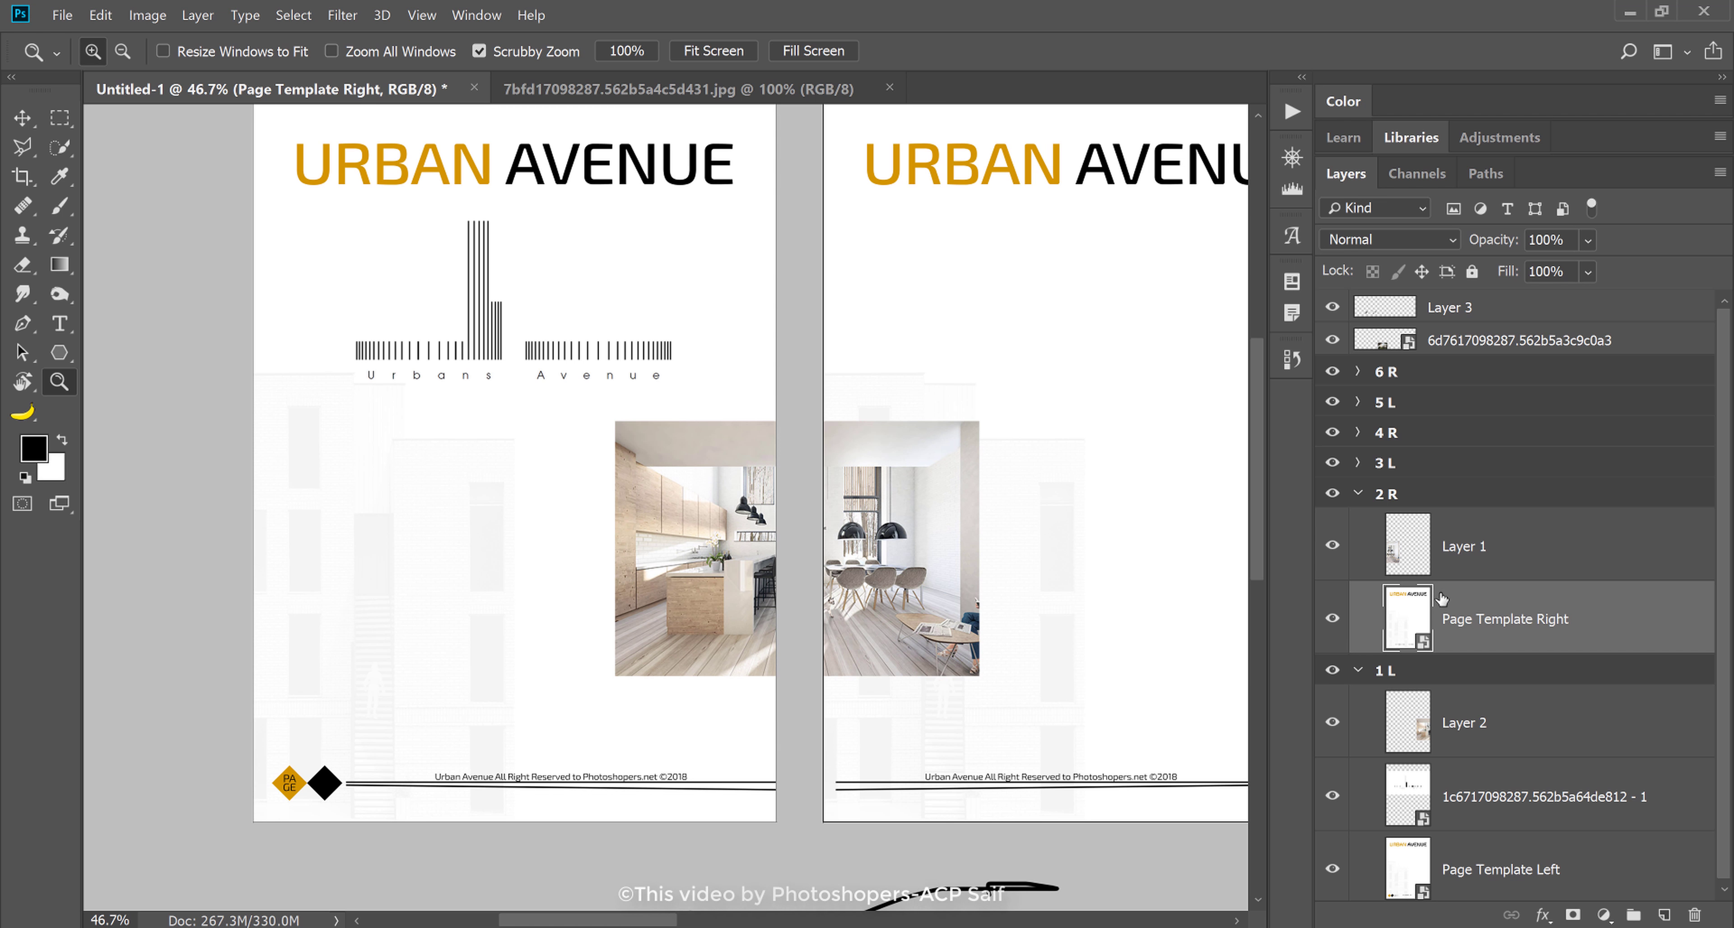
pyautogui.click(1435, 560)
pyautogui.press('v')
pyautogui.moveTo(1114, 600); pyautogui.dragTo(1128, 582)
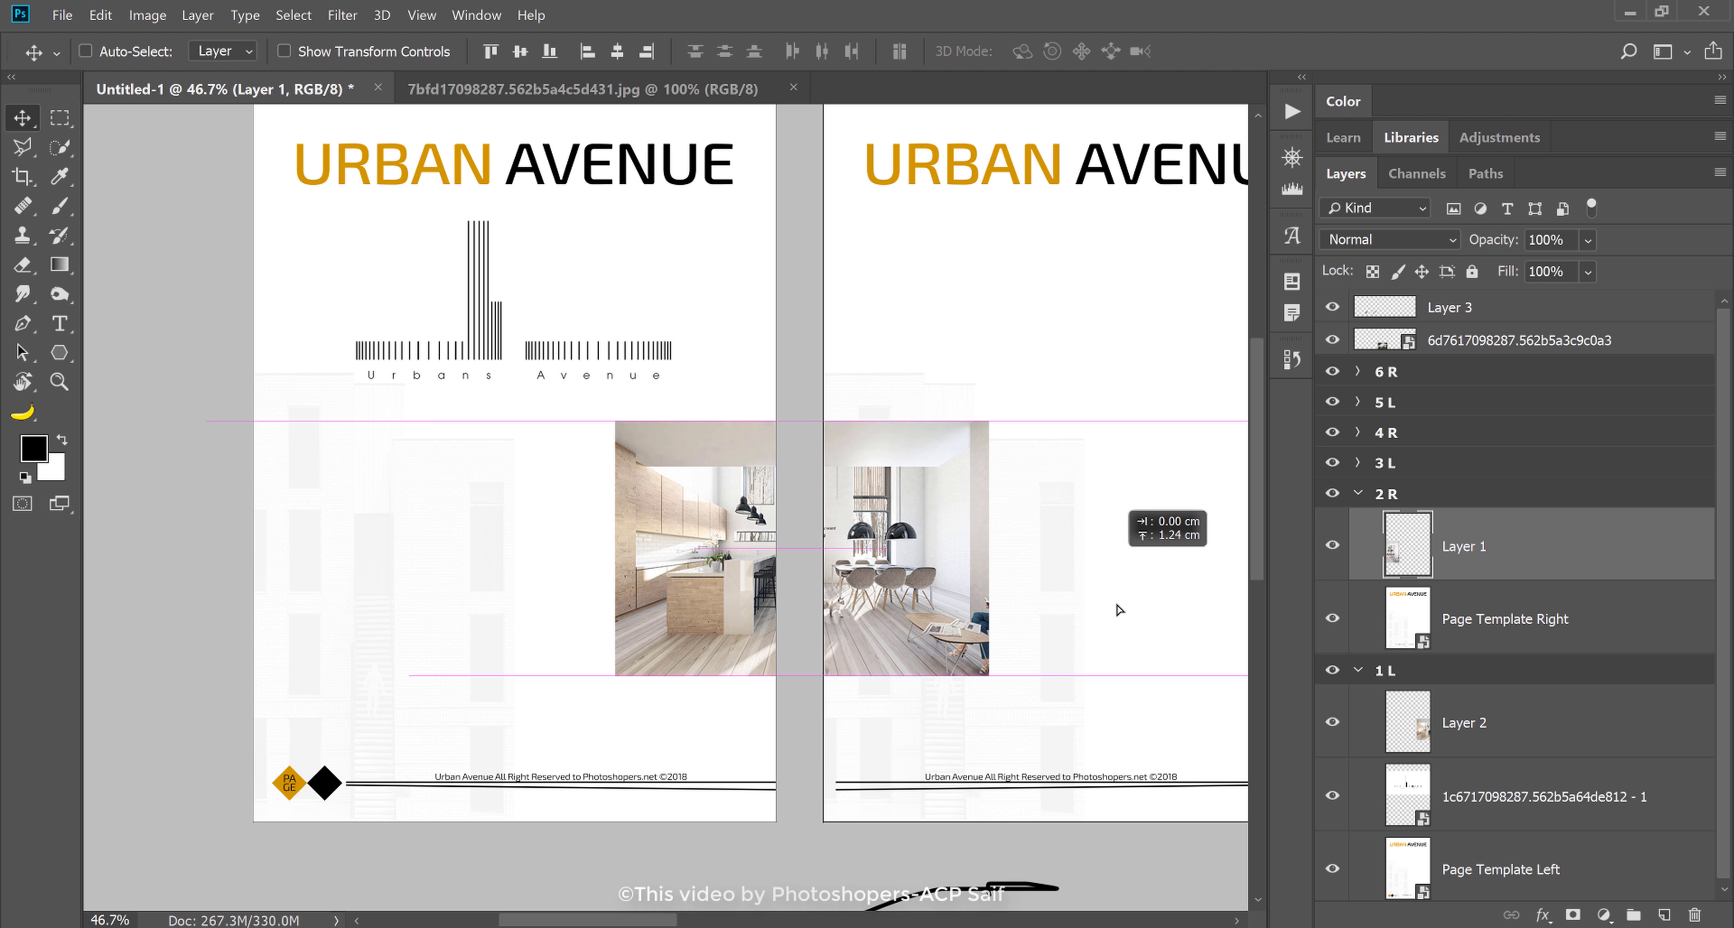
pyautogui.hotkey('ctrl', 'z')
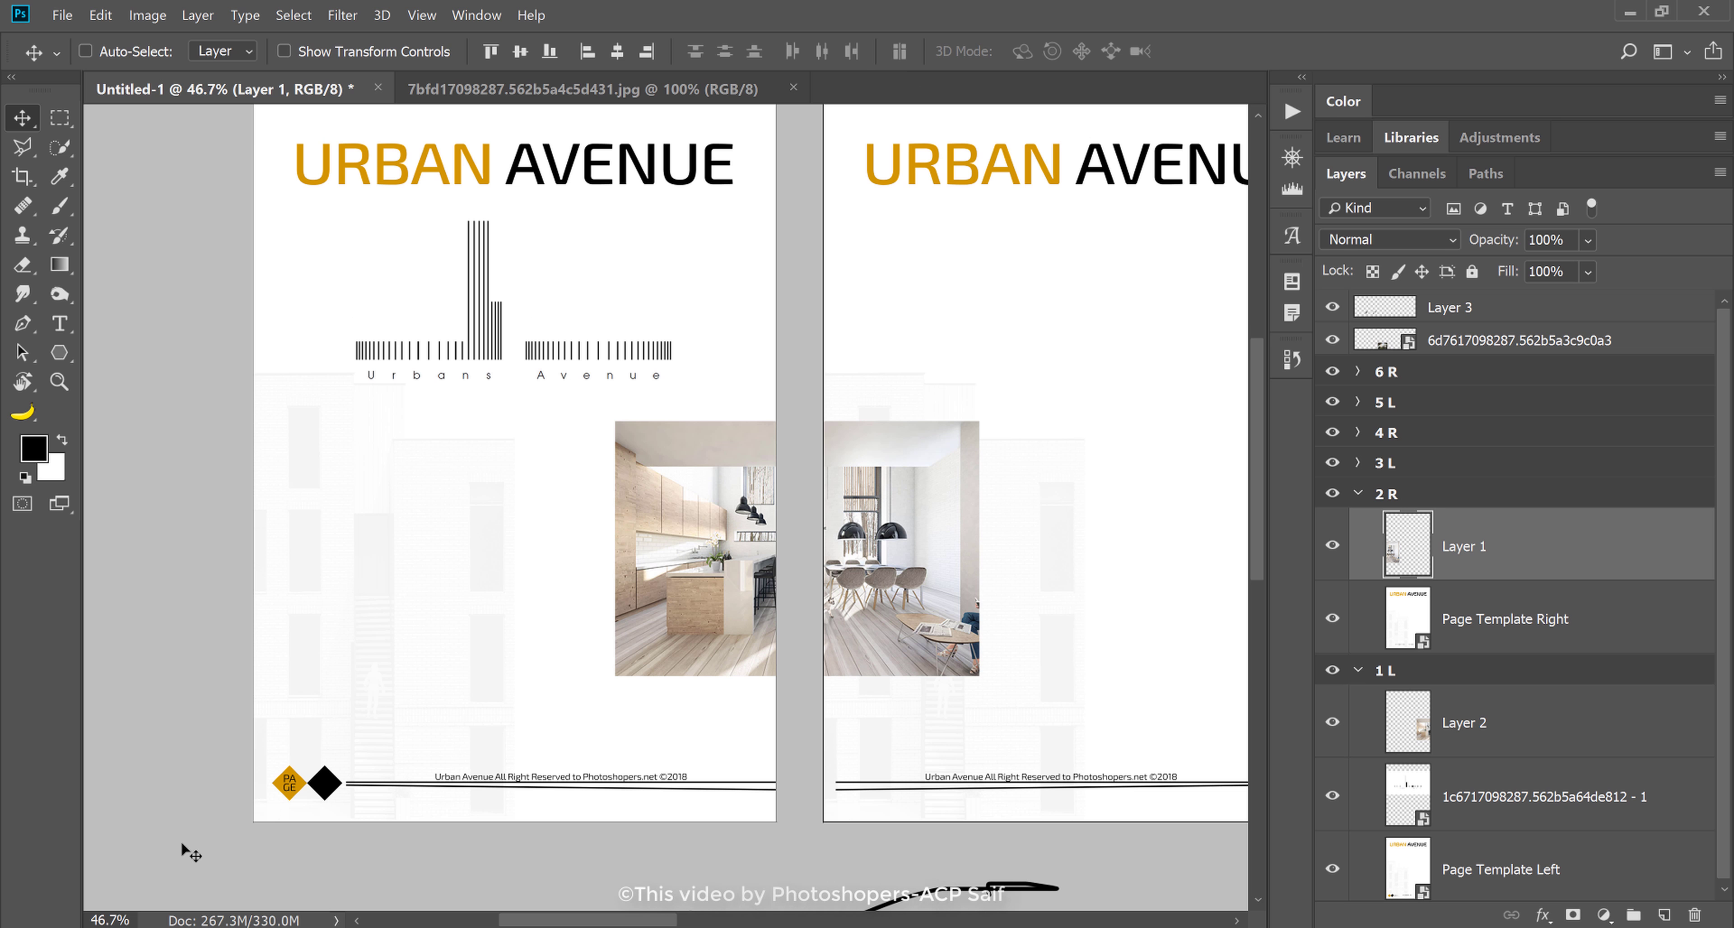
pyautogui.press('z')
pyautogui.click(320, 784)
pyautogui.moveTo(319, 784); pyautogui.dragTo(462, 764)
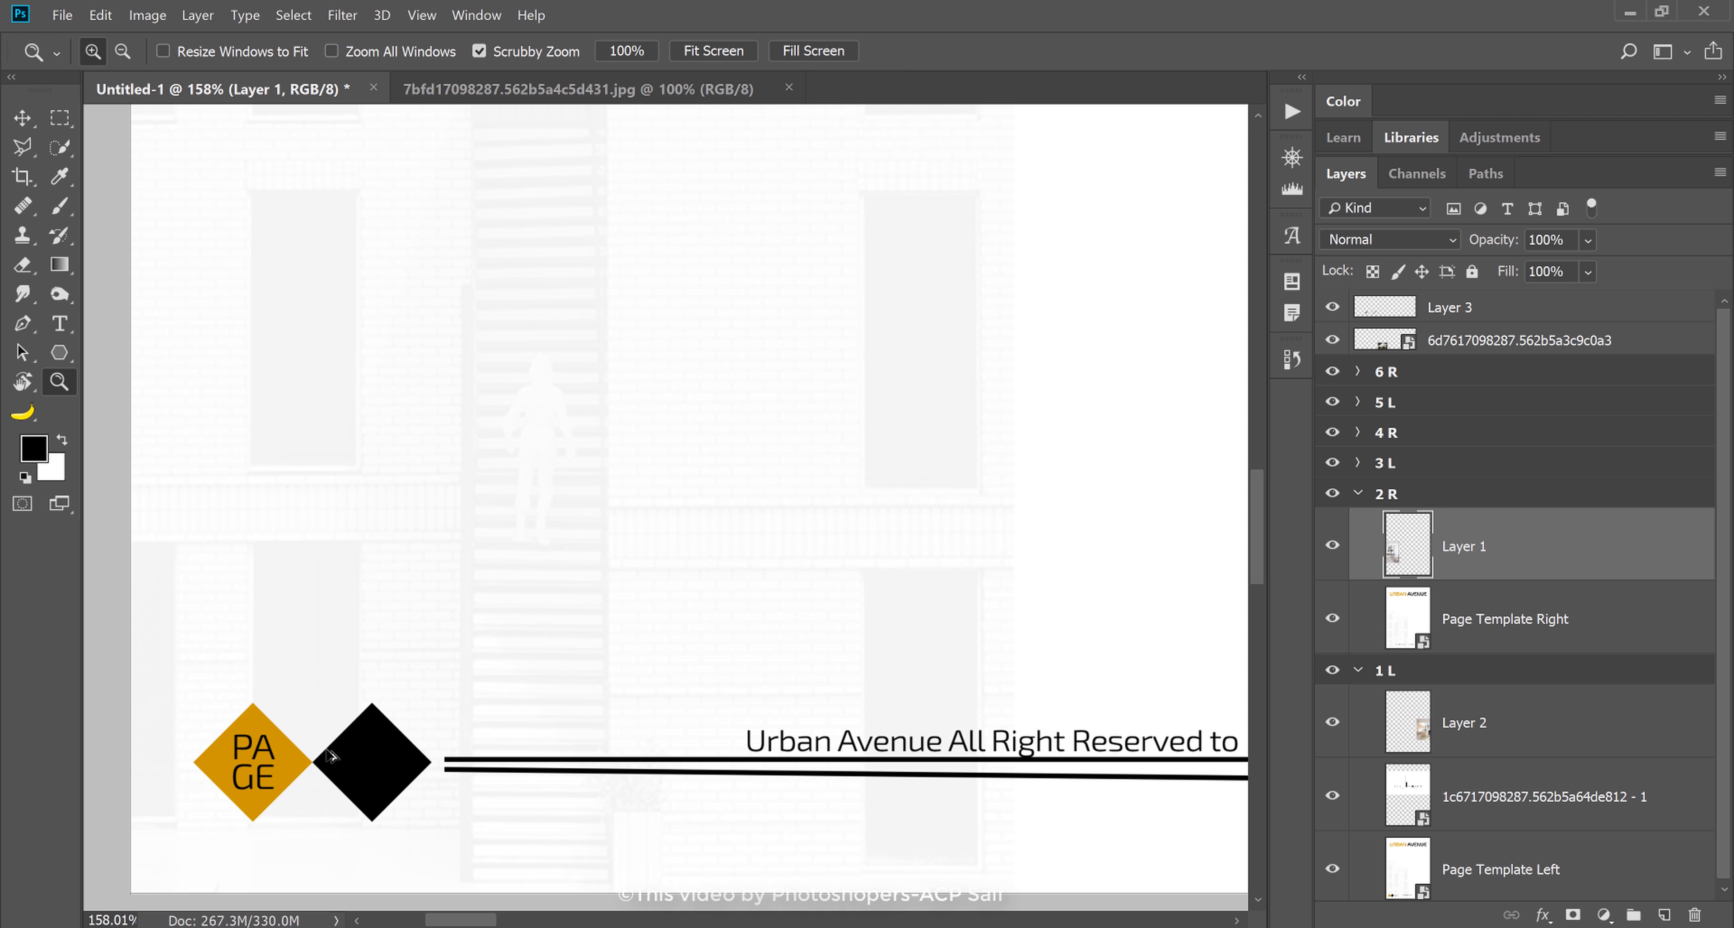
# - Move the building photo onto artboard 3 L with the Move tool
pyautogui.scroll(-5, 460, 645)
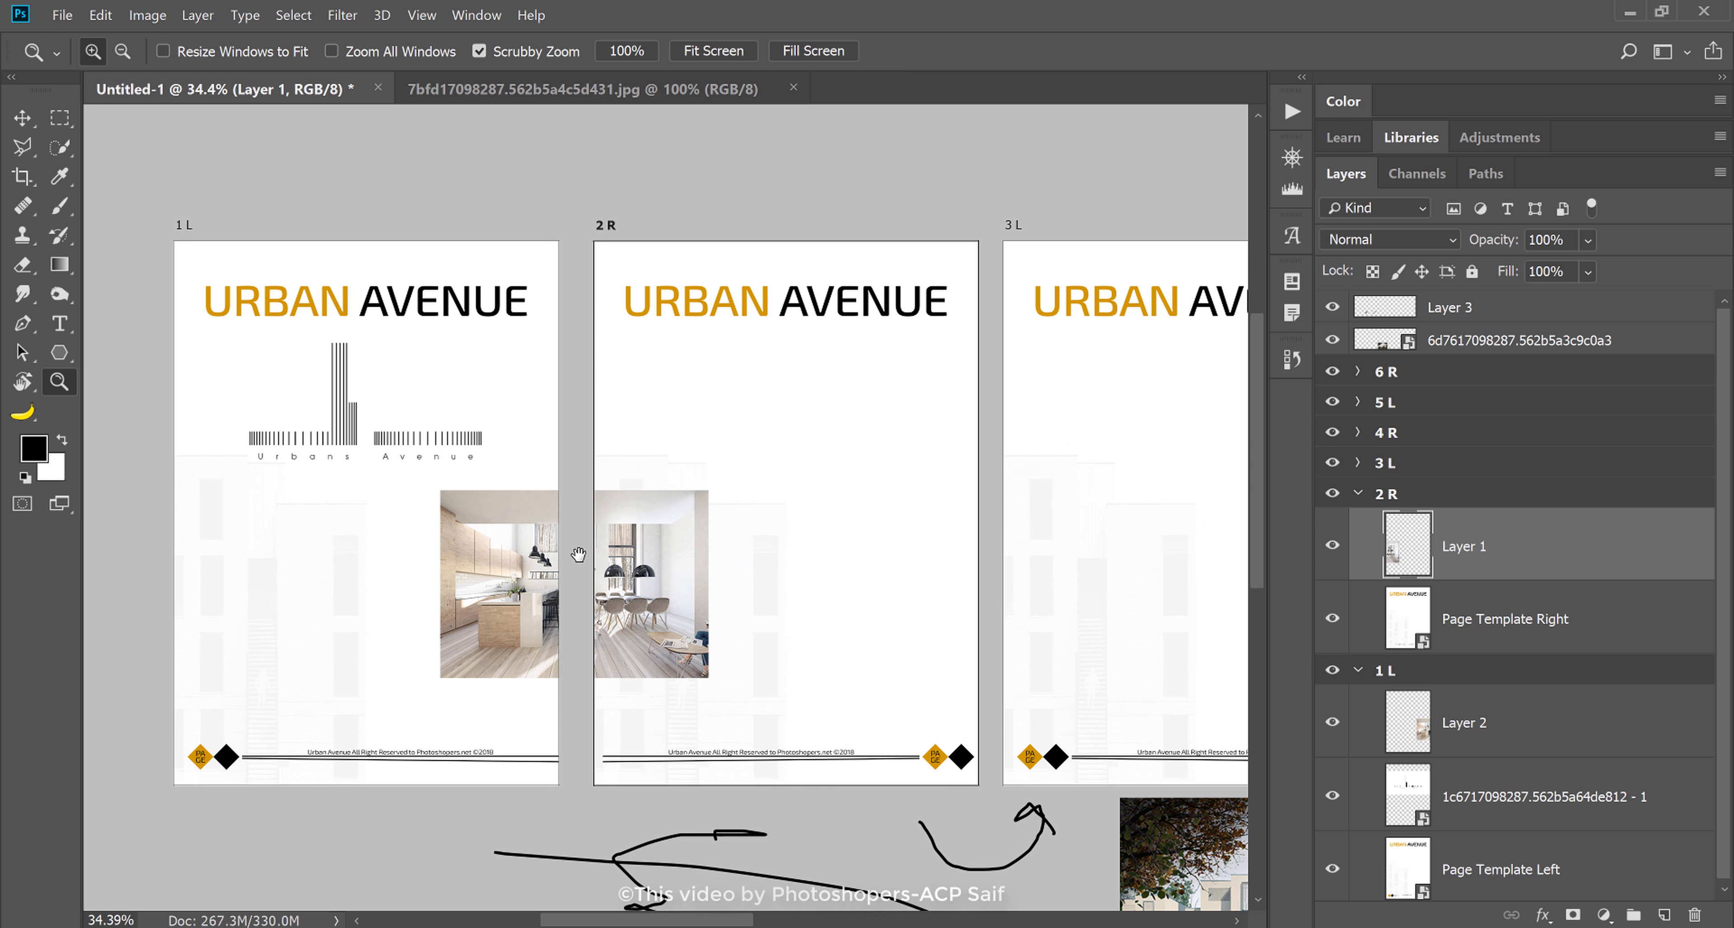
pyautogui.scroll(-3, 578, 554)
pyautogui.press('v')
pyautogui.moveTo(969, 726); pyautogui.dragTo(903, 563)
pyautogui.moveTo(712, 581); pyautogui.dragTo(263, 588)
# - Bring pages 3 L to 6 R into view and remove the scribbled arrow annotation layer
pyautogui.moveTo(908, 611)
pyautogui.mouseDown()
pyautogui.moveTo(734, 618)
pyautogui.moveTo(1245, 619)
pyautogui.mouseUp()
pyautogui.scroll(-2, 902, 607)
pyautogui.scroll(-2, 902, 607)
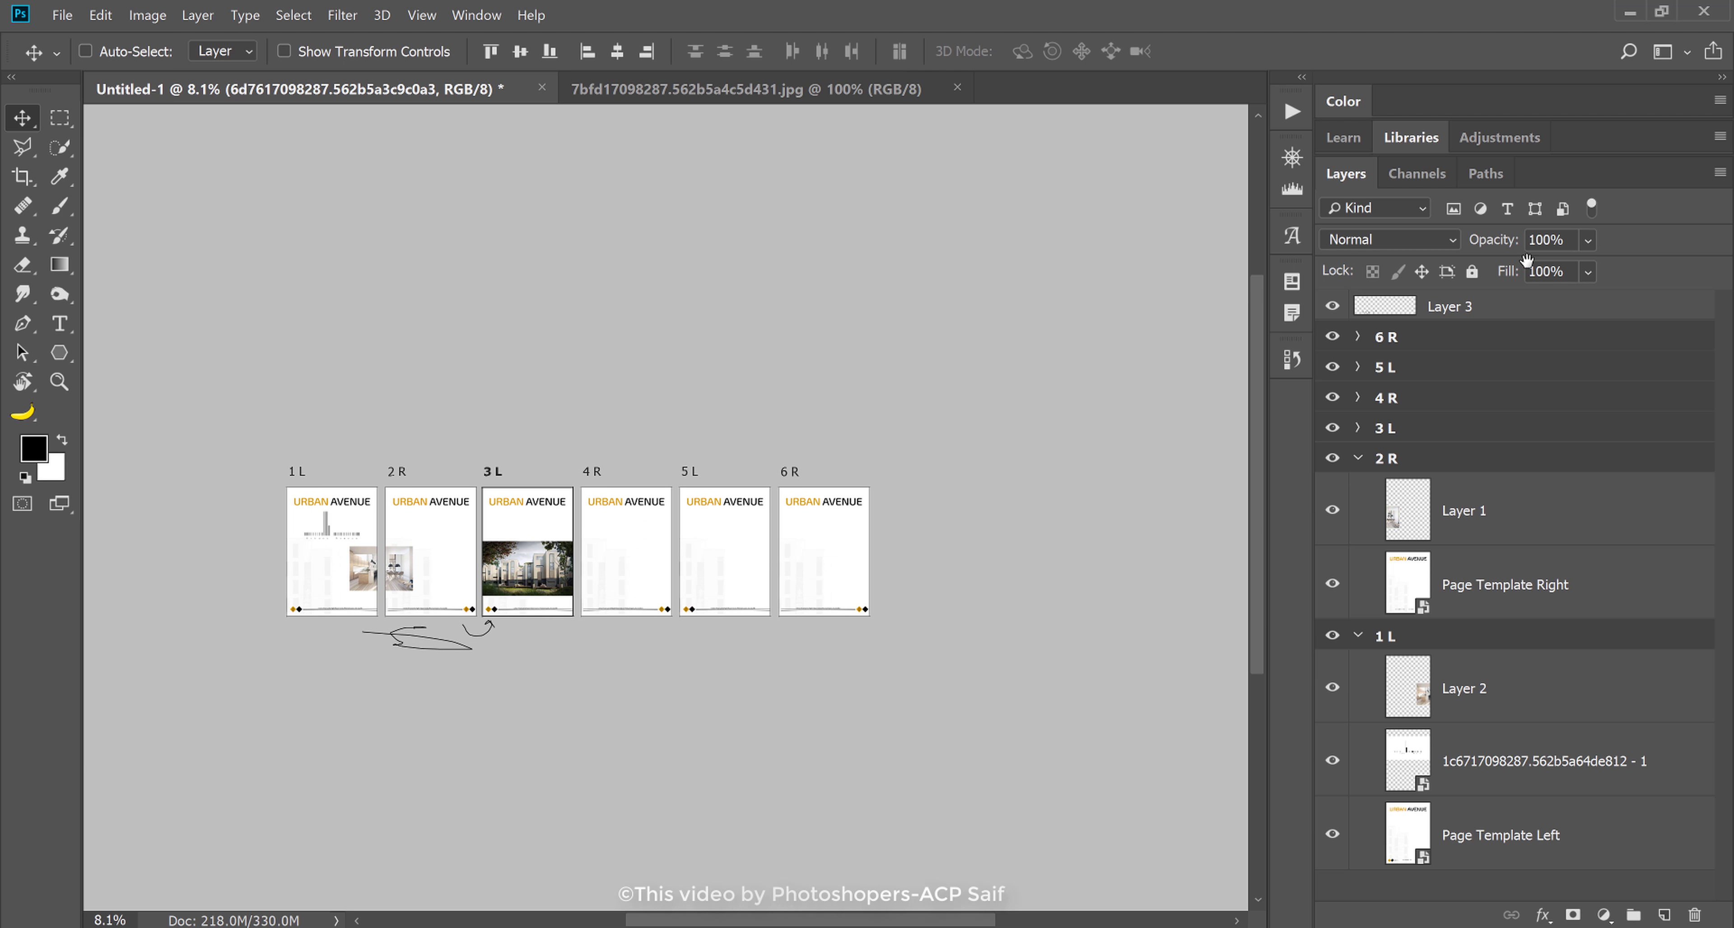
pyautogui.click(1373, 339)
pyautogui.moveTo(412, 548)
pyautogui.mouseDown()
pyautogui.moveTo(457, 594)
pyautogui.moveTo(462, 575)
pyautogui.mouseUp()
pyautogui.scroll(2, 334, 544)
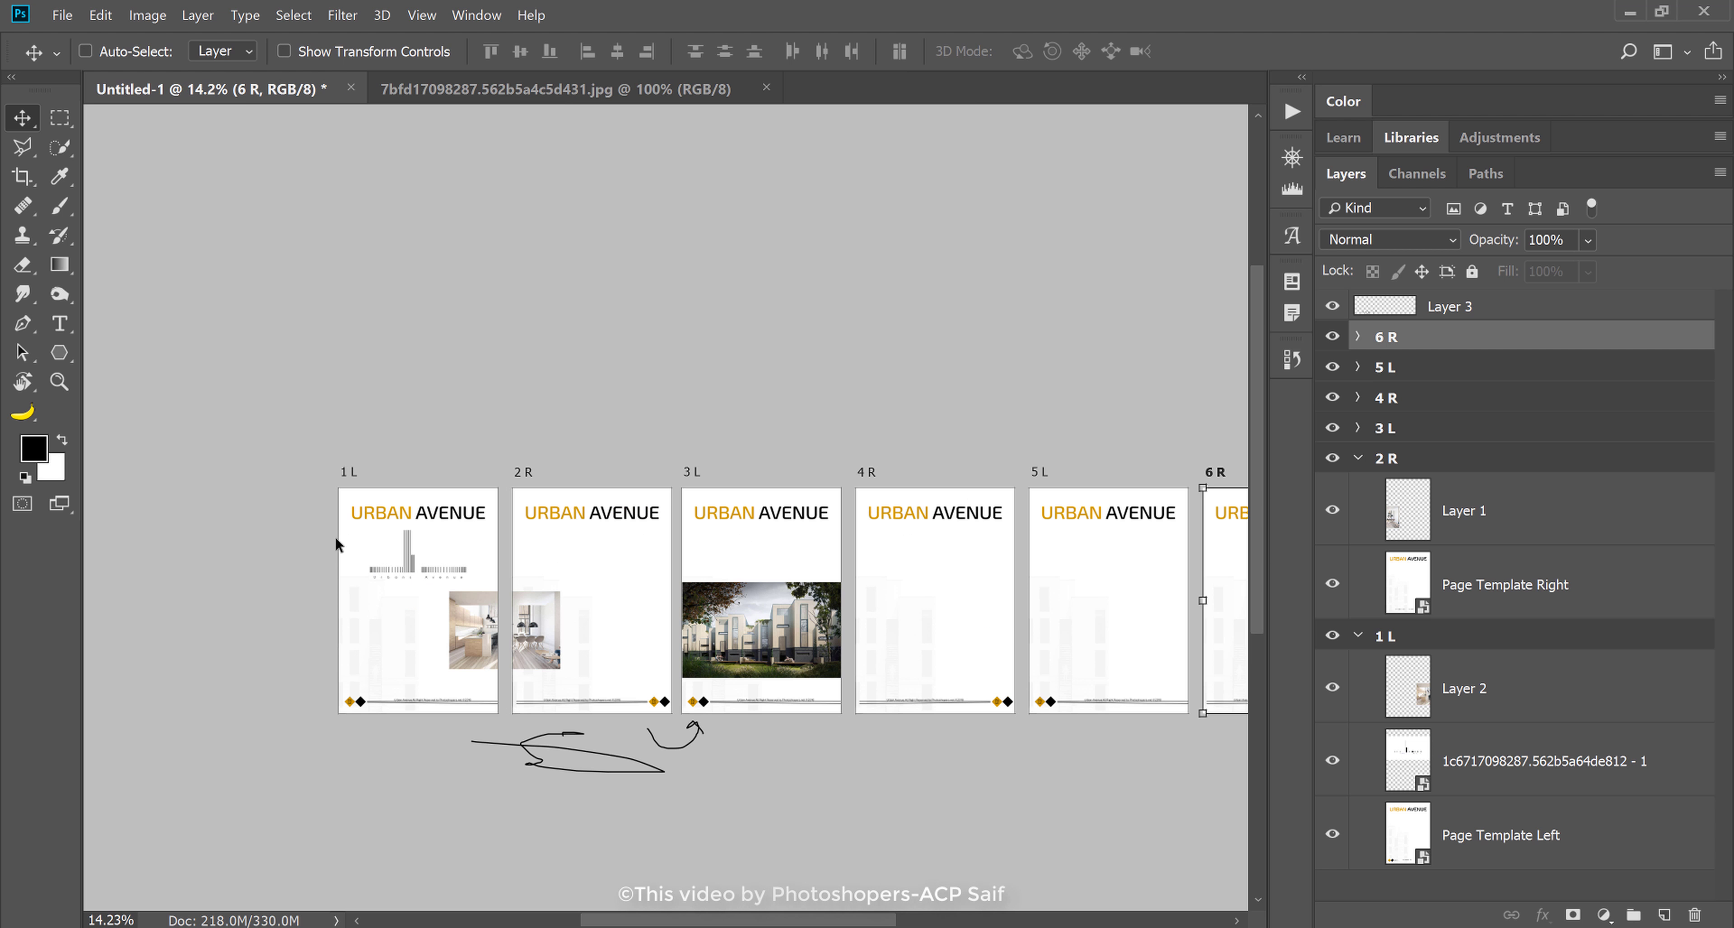
pyautogui.scroll(2, 335, 543)
pyautogui.moveTo(337, 541); pyautogui.dragTo(321, 461)
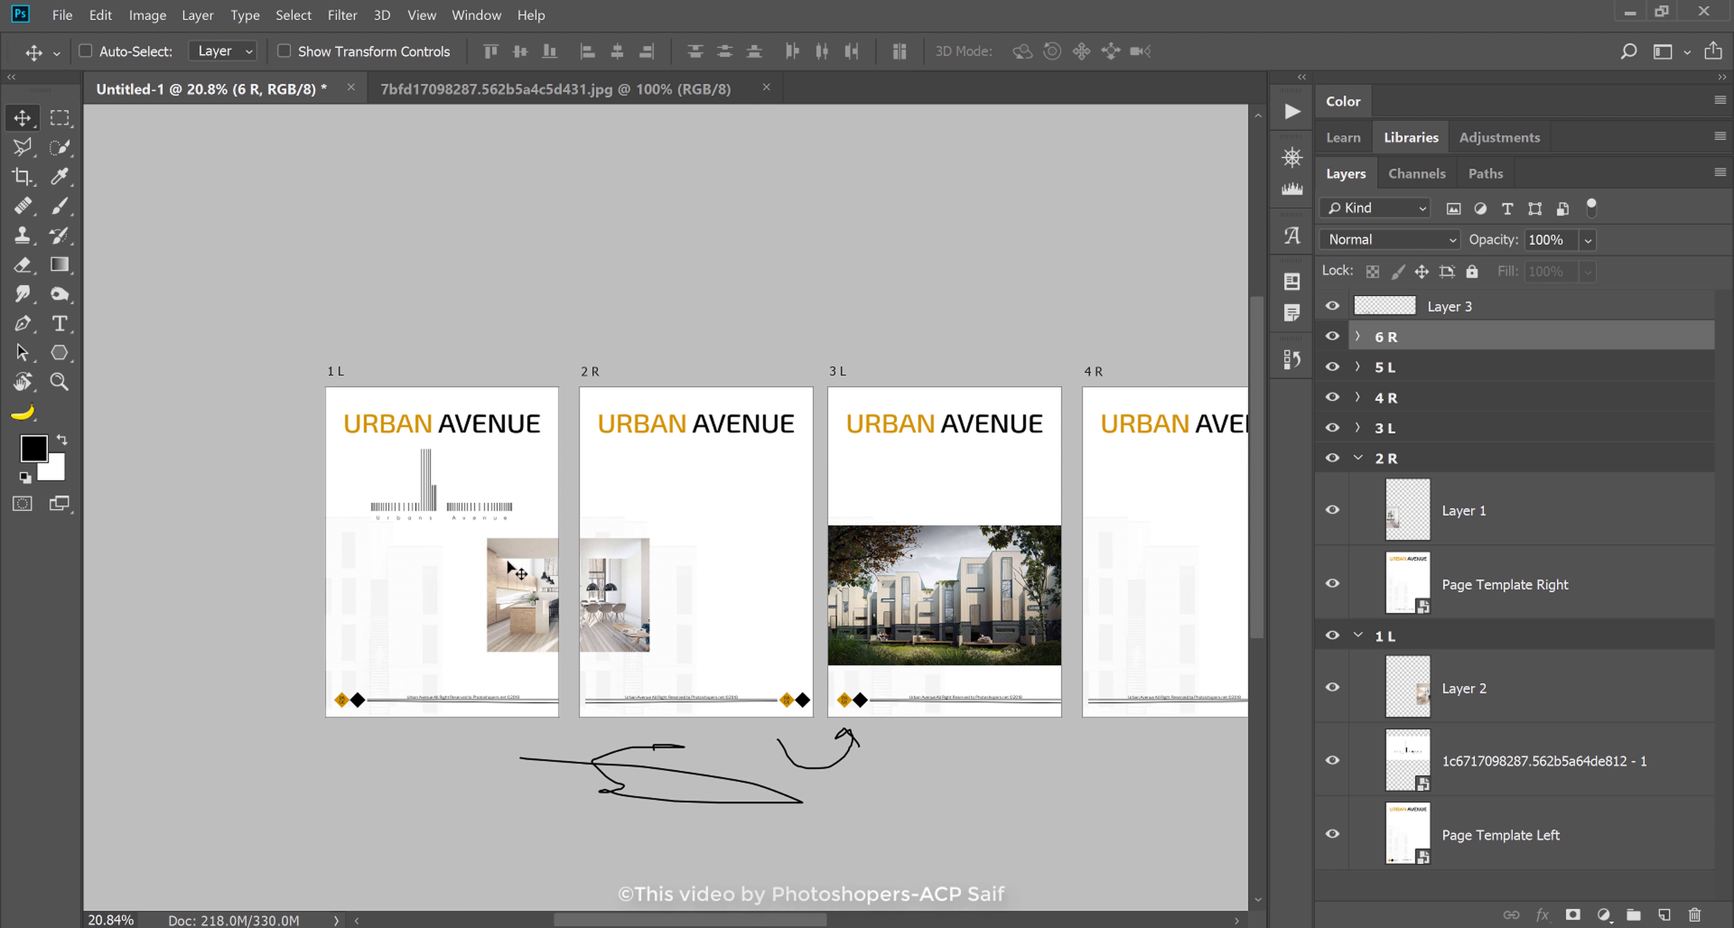
pyautogui.scroll(1, 517, 571)
pyautogui.moveTo(515, 572); pyautogui.dragTo(480, 508)
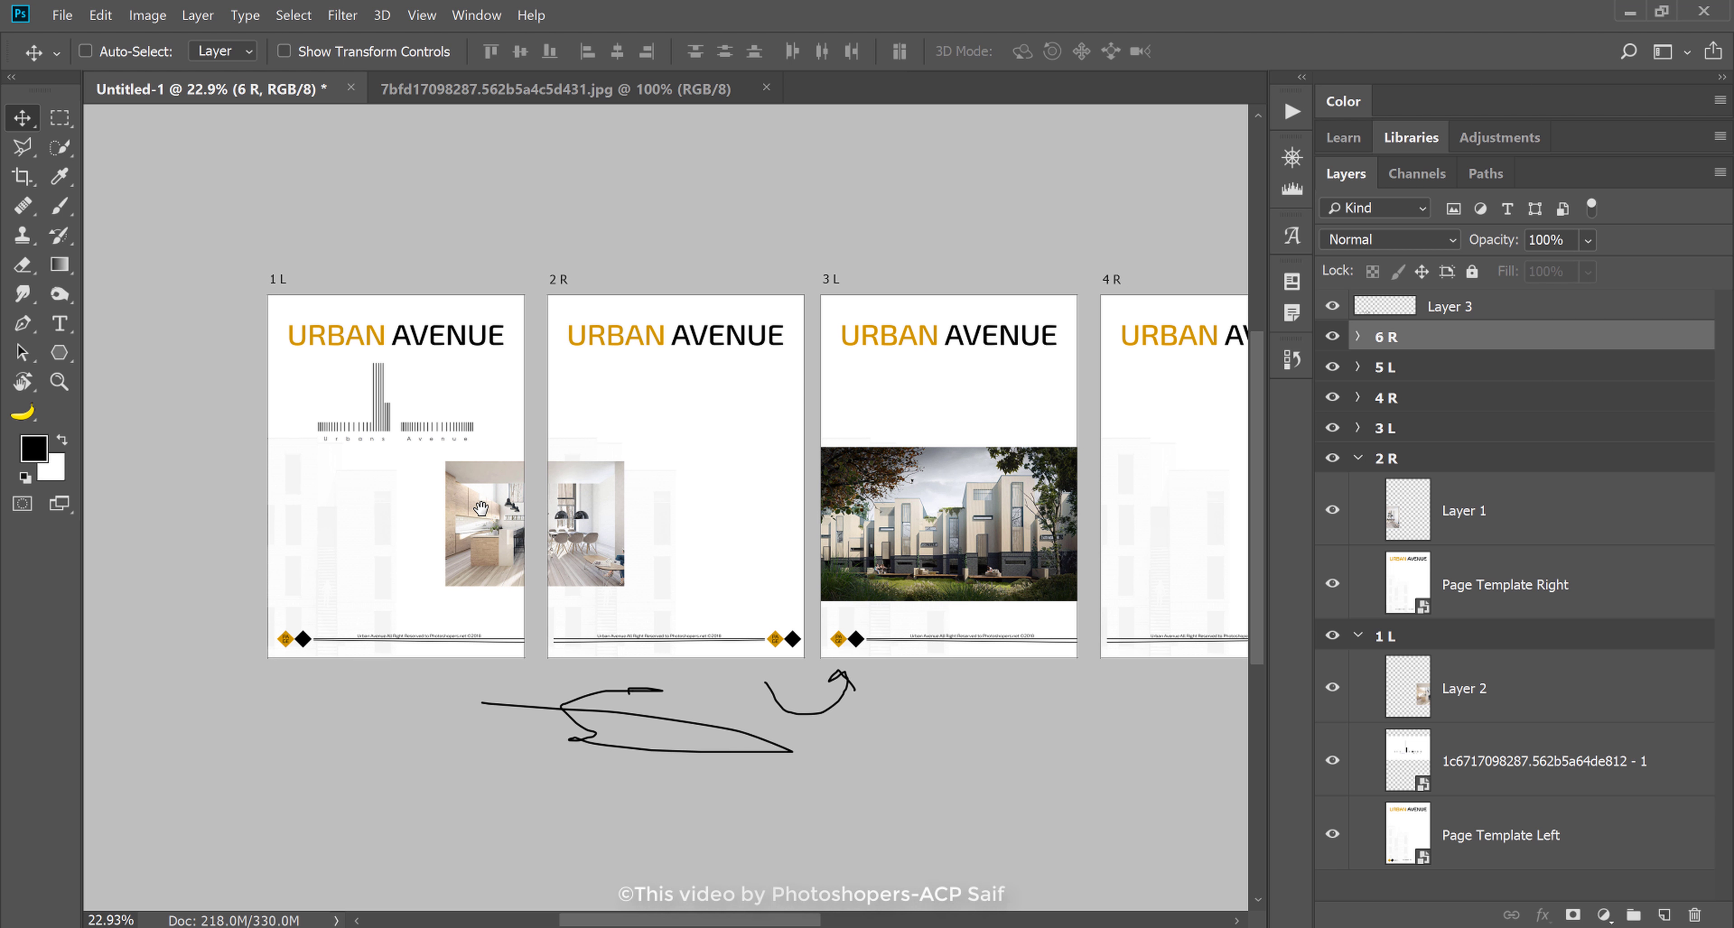
pyautogui.scroll(1, 286, 236)
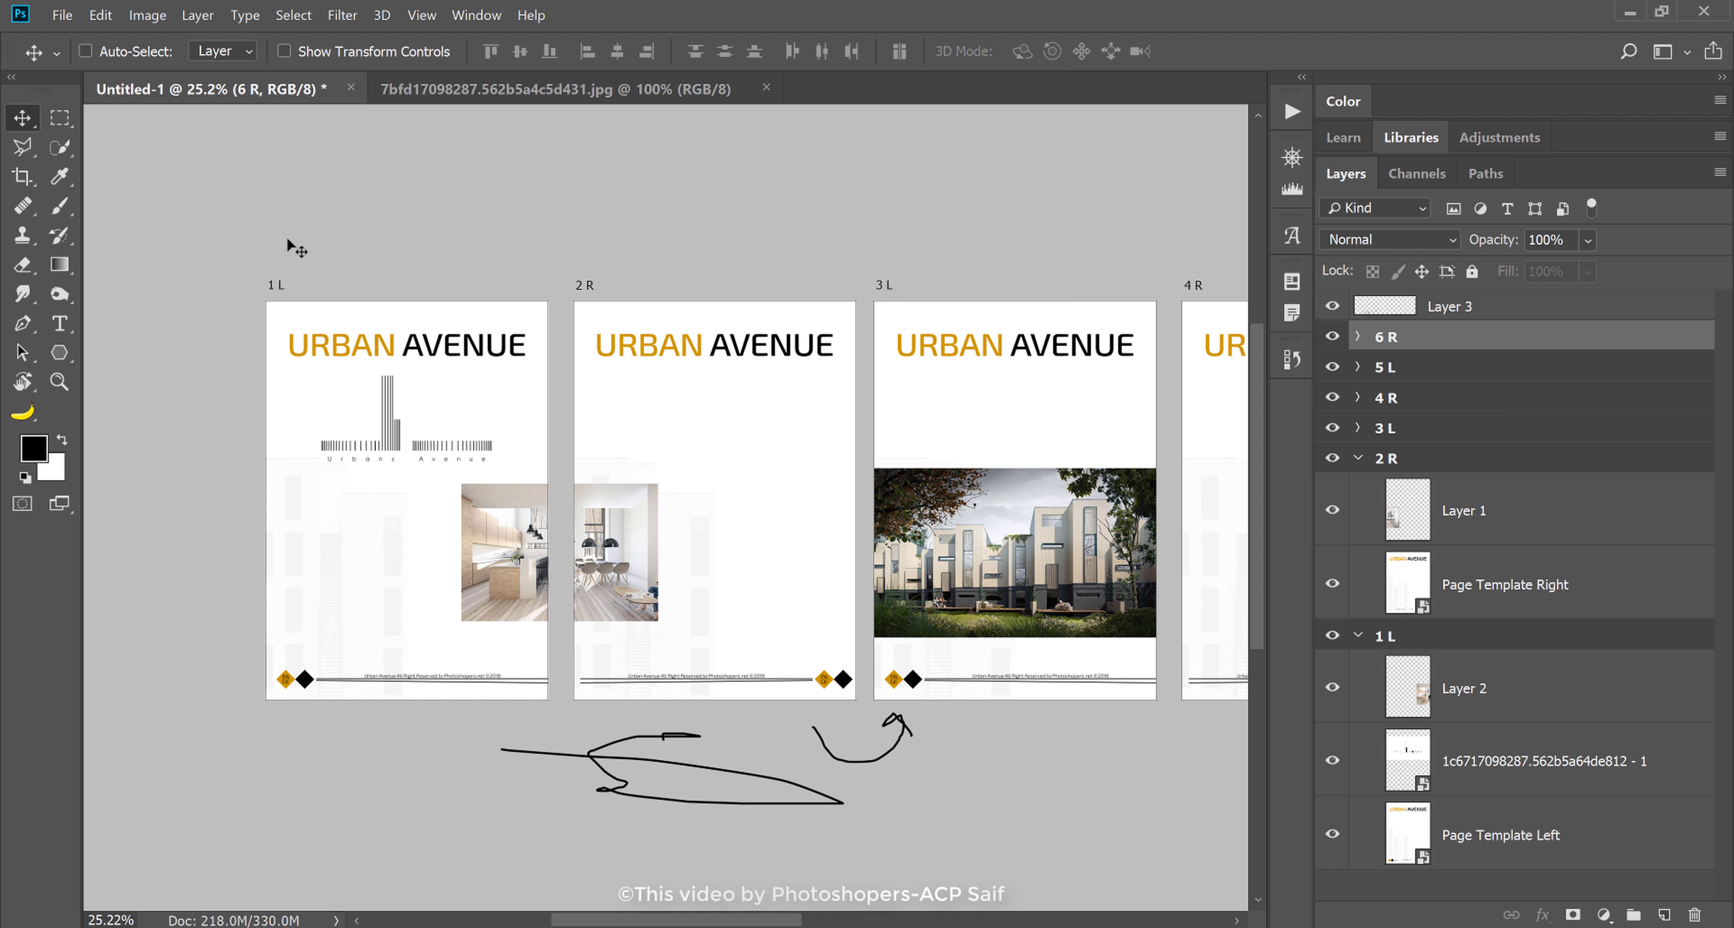
pyautogui.hotkey('ctrl', 'z')
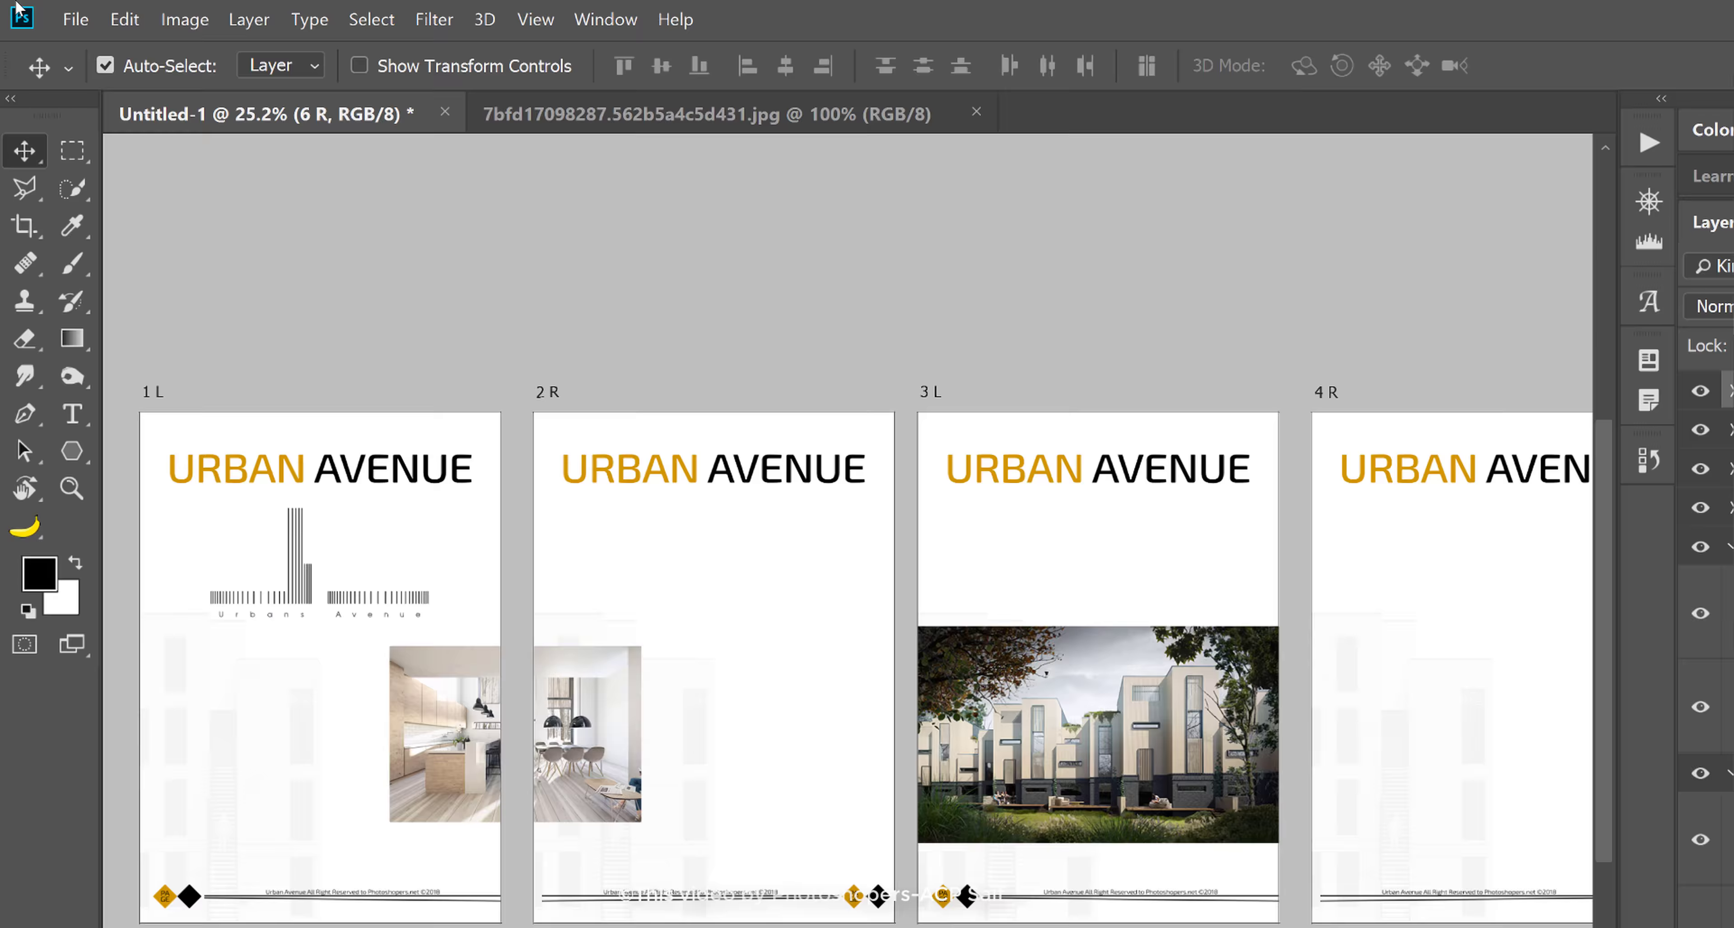
# - Start an Artboards to Files export with the Documents folder as destination
pyautogui.click(76, 19)
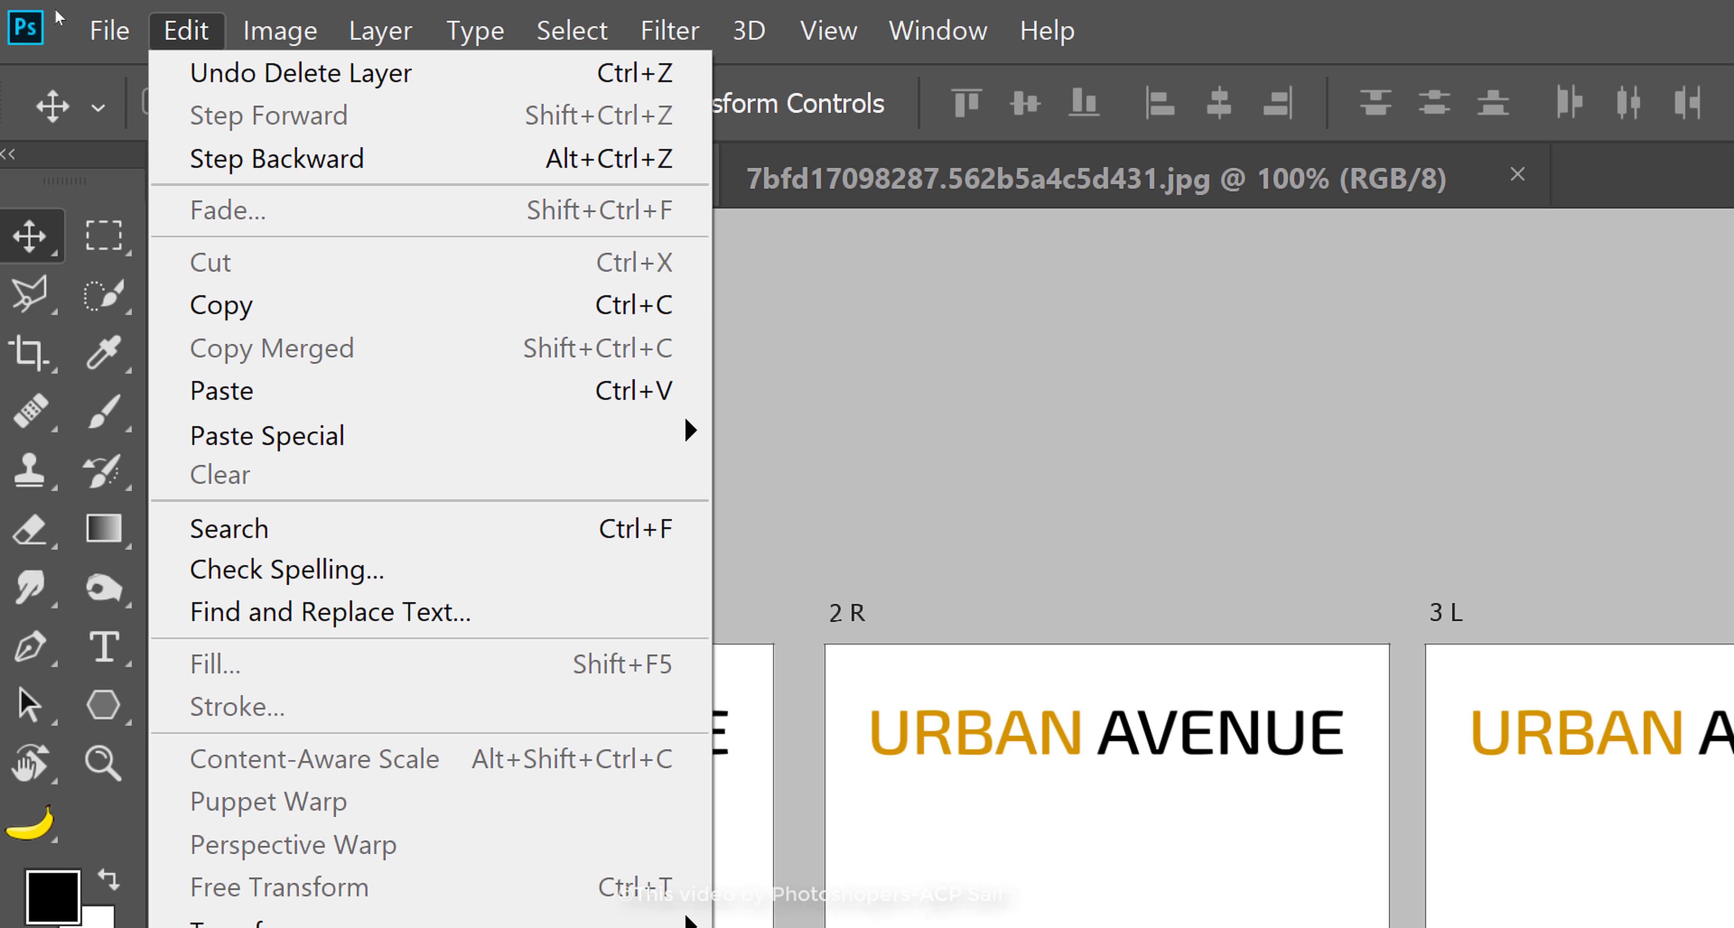
pyautogui.press('Right')
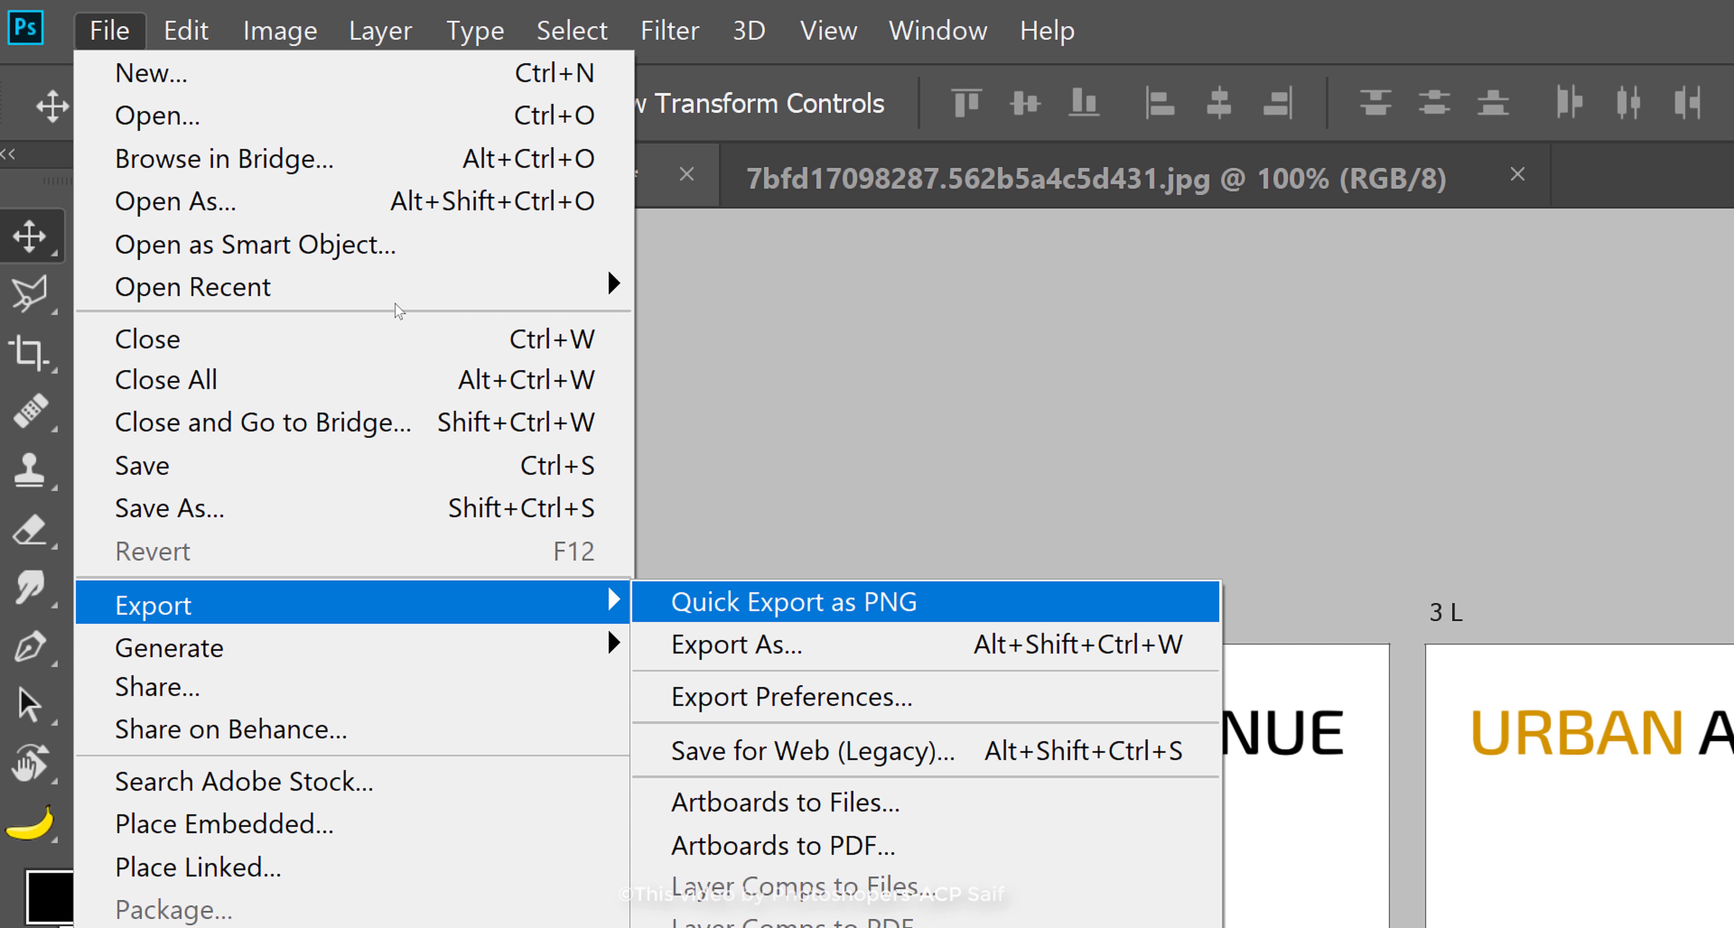
pyautogui.press('Down')
pyautogui.press('Down')
pyautogui.press('Down')
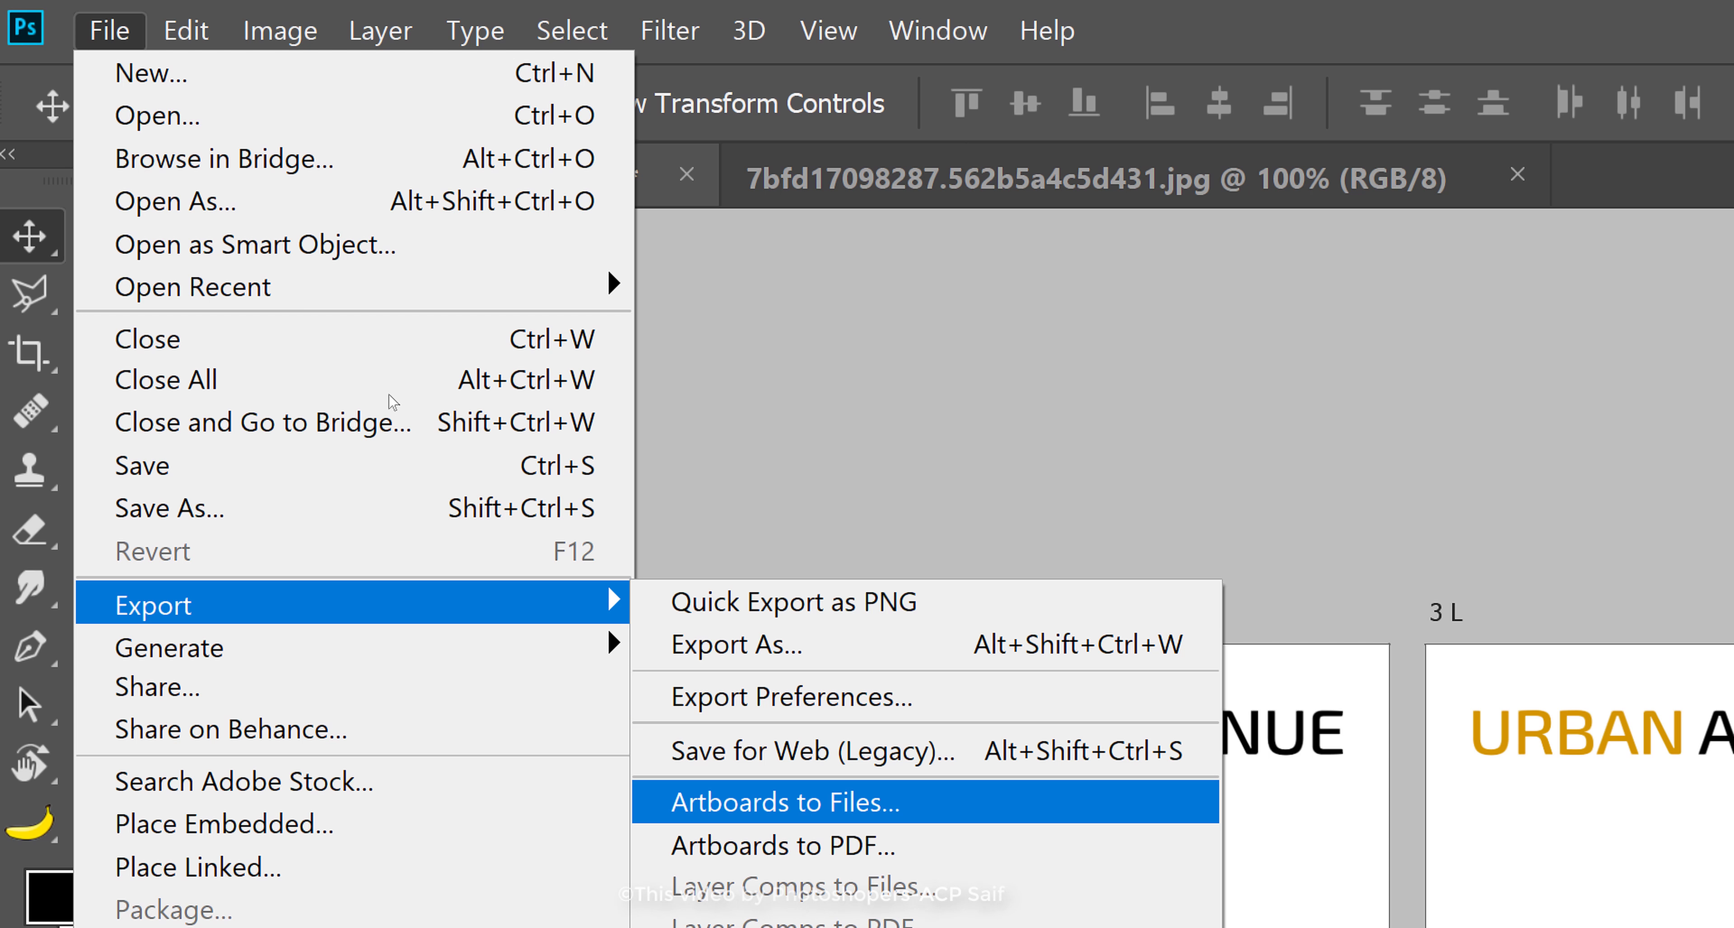
pyautogui.press('Return')
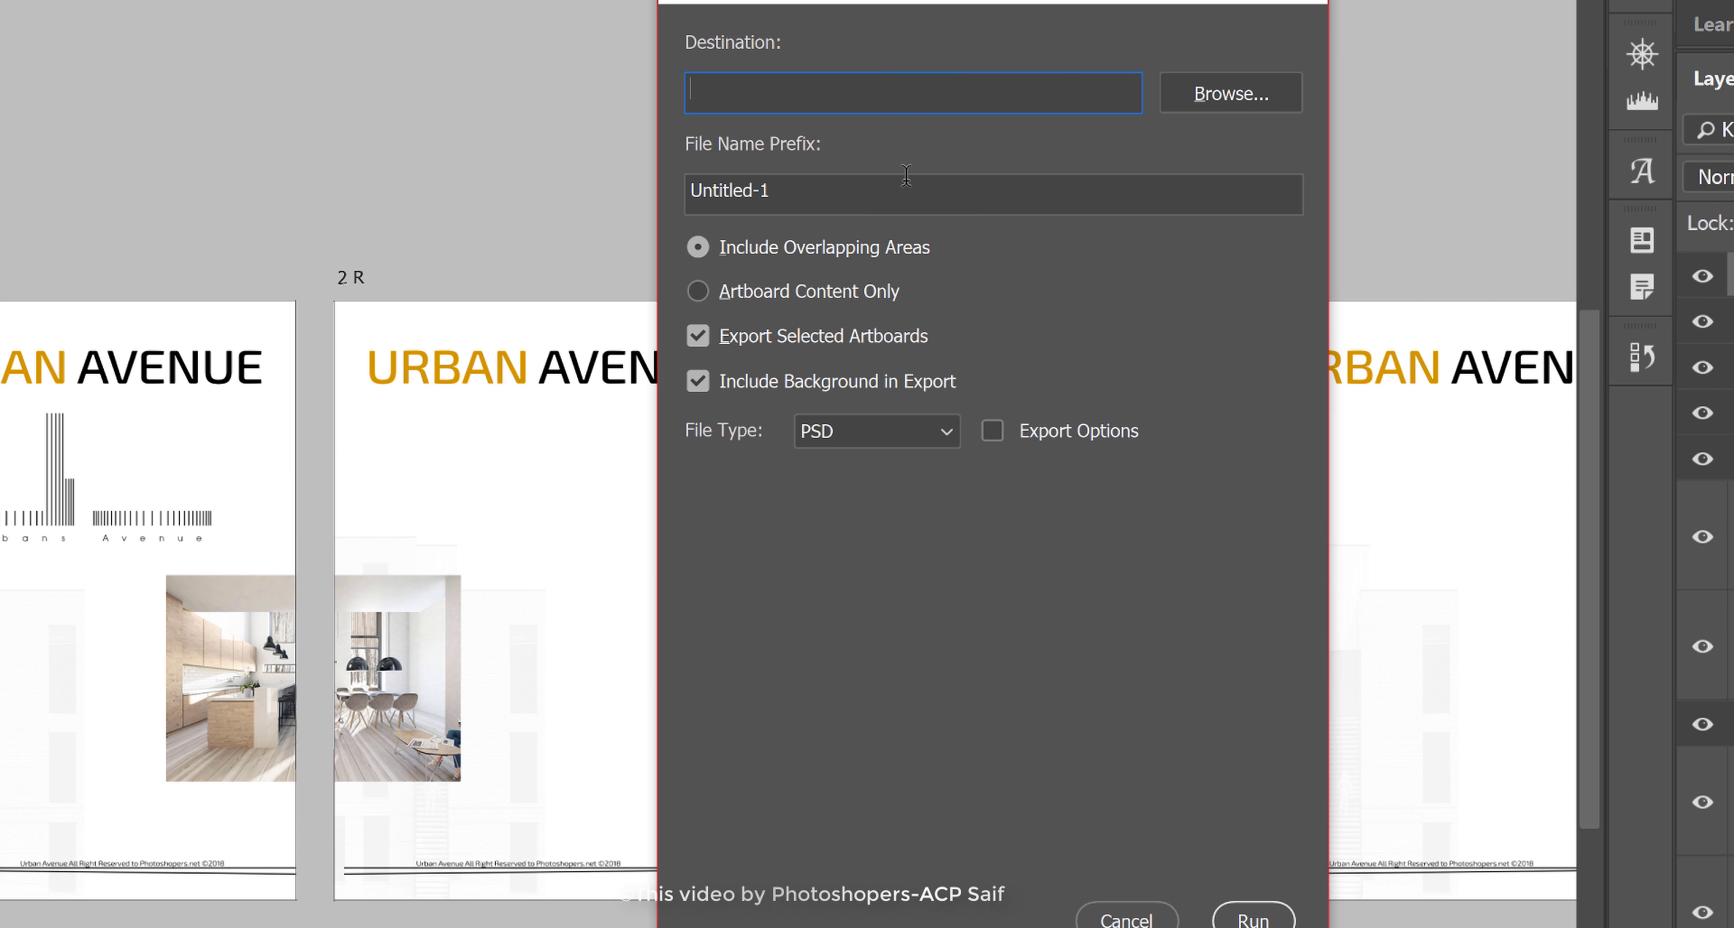
pyautogui.hotkey('alt', 'b')
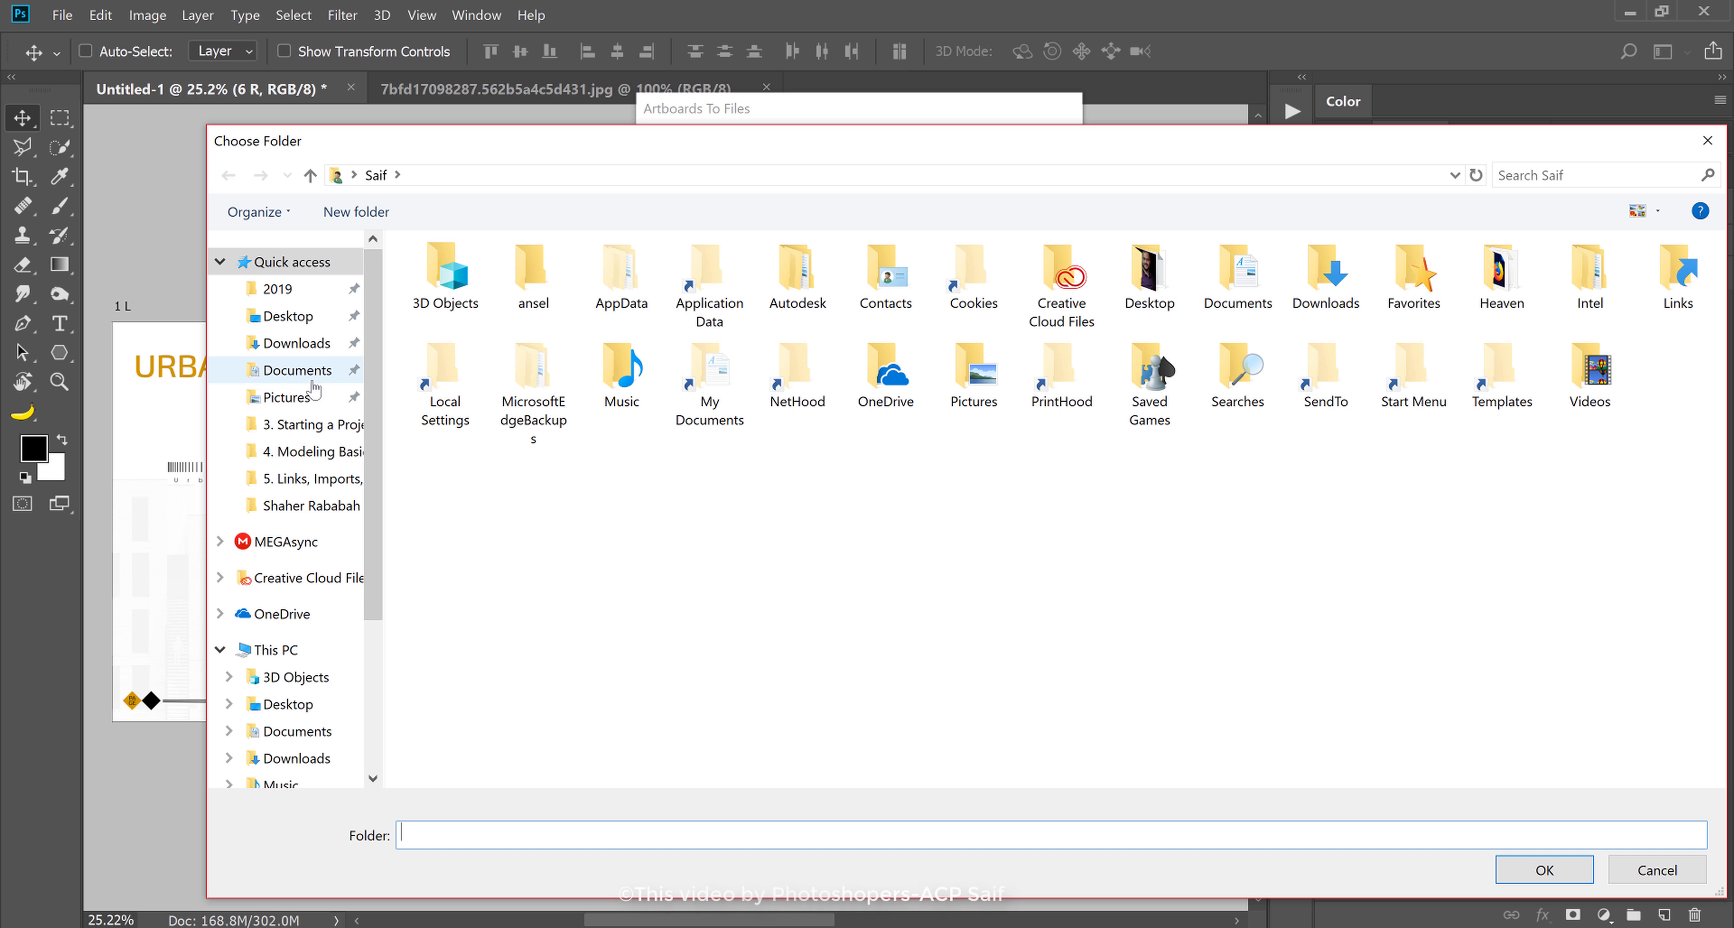
pyautogui.click(297, 370)
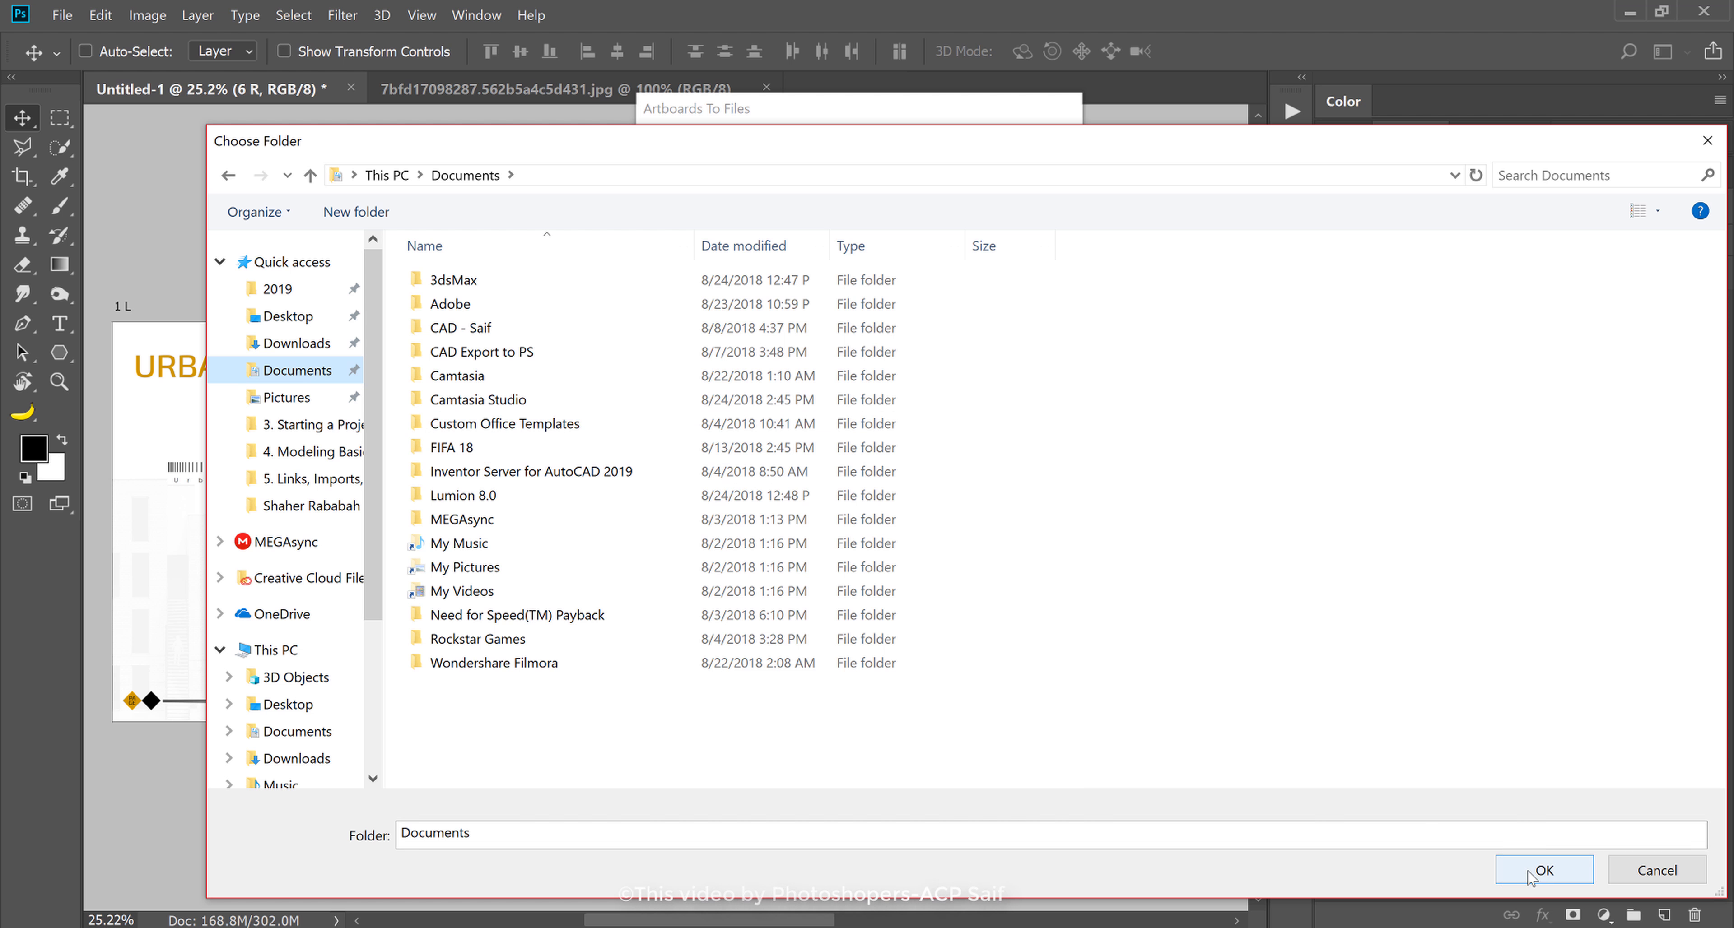
pyautogui.click(1543, 869)
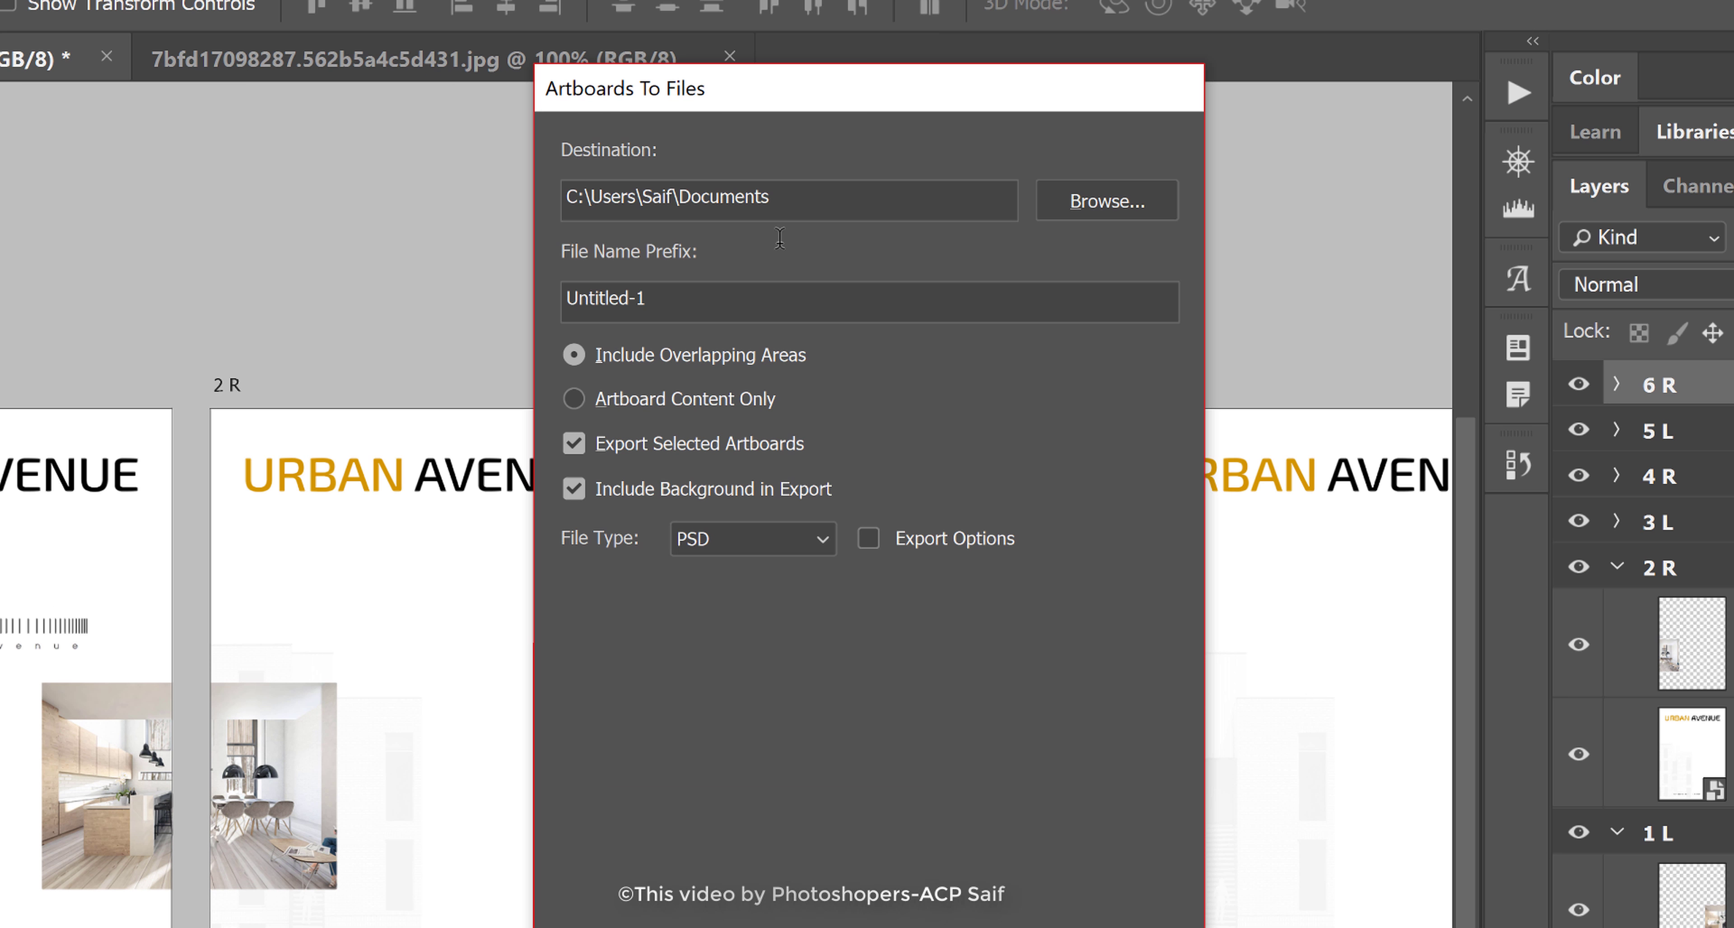
# - Set the file name prefix to SSP and file type to JPEG, then run the export
pyautogui.press('Tab')
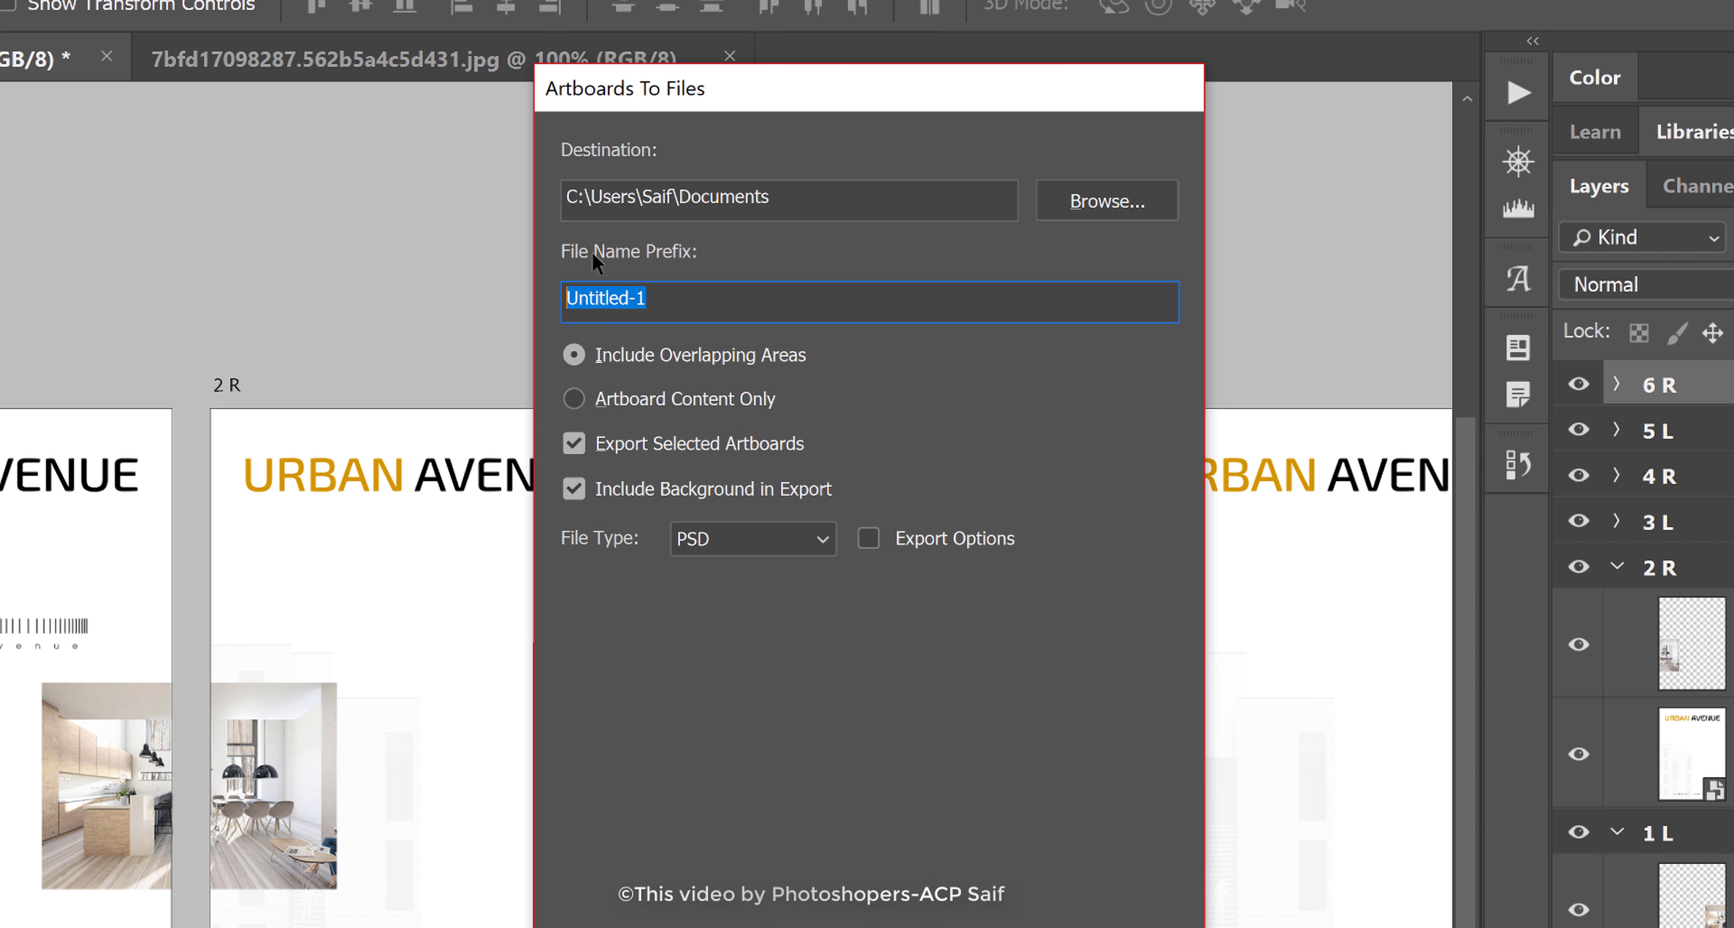
pyautogui.write('SSP')
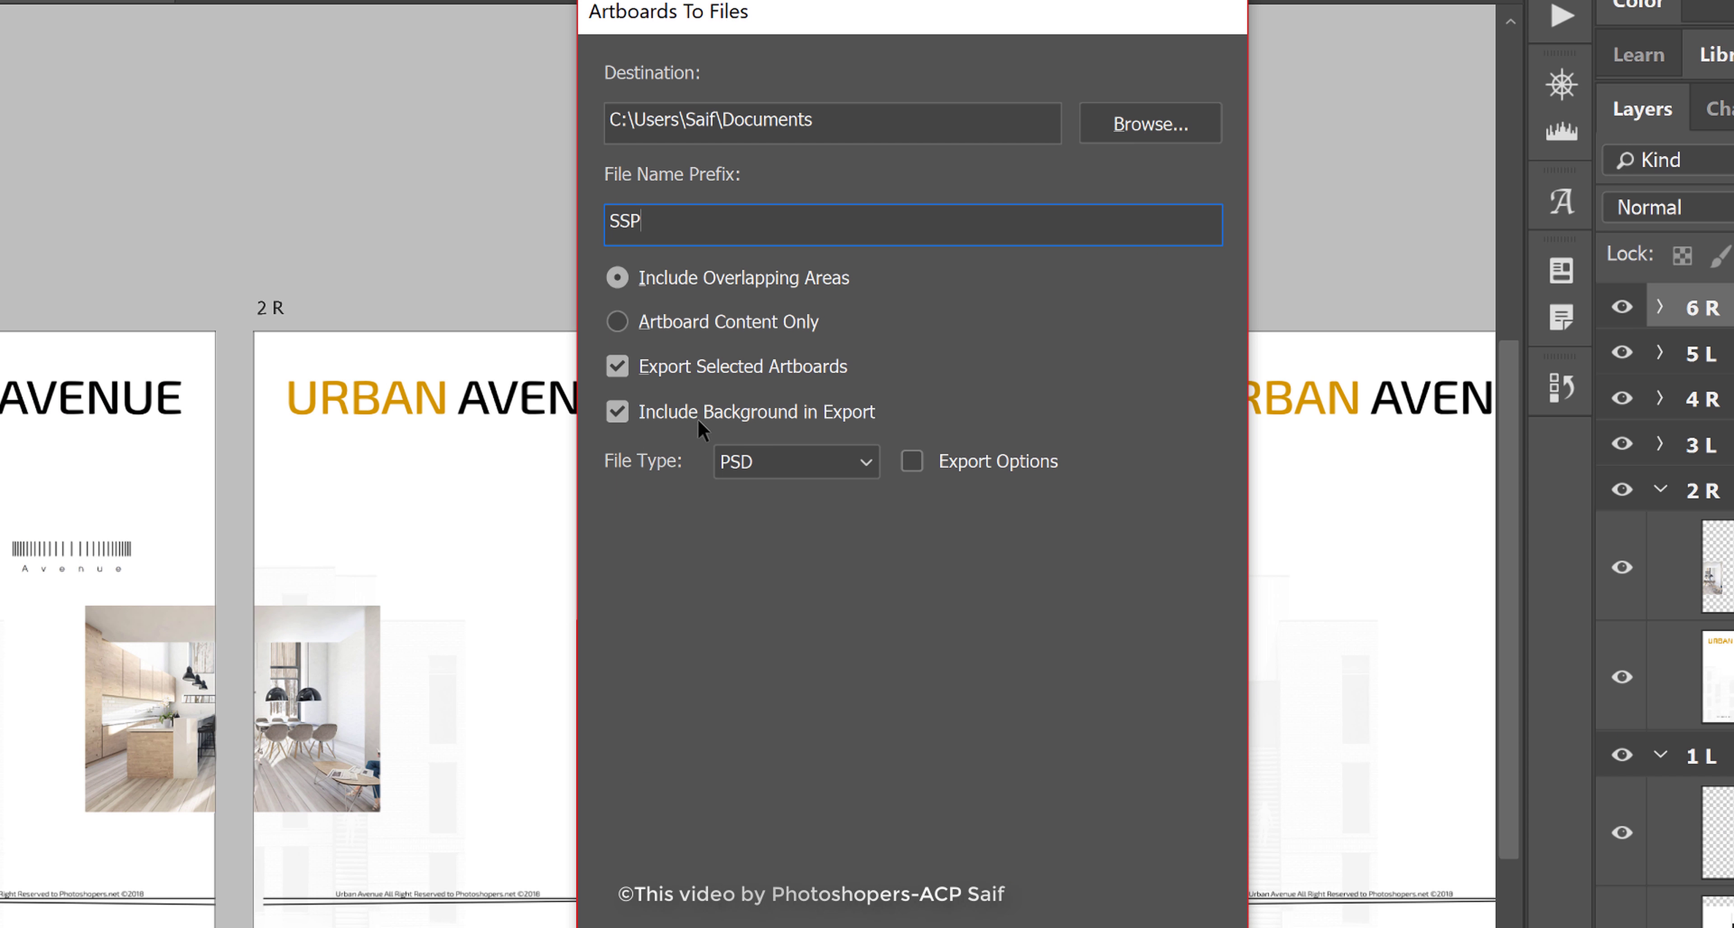
pyautogui.click(777, 461)
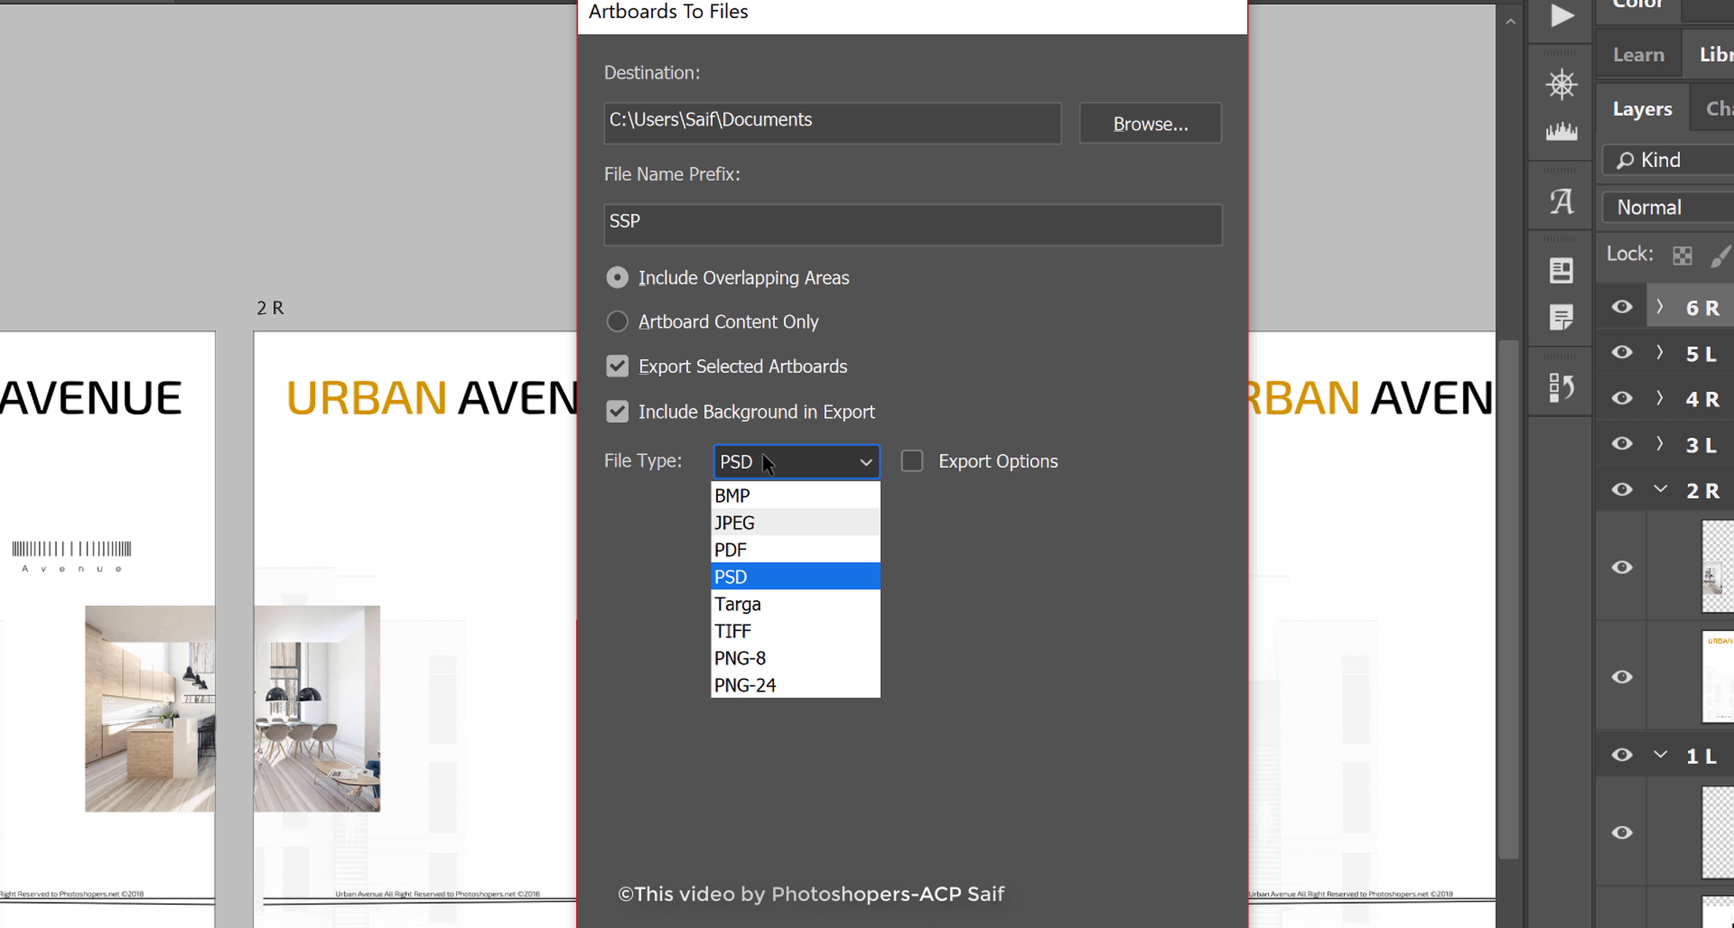
pyautogui.click(757, 523)
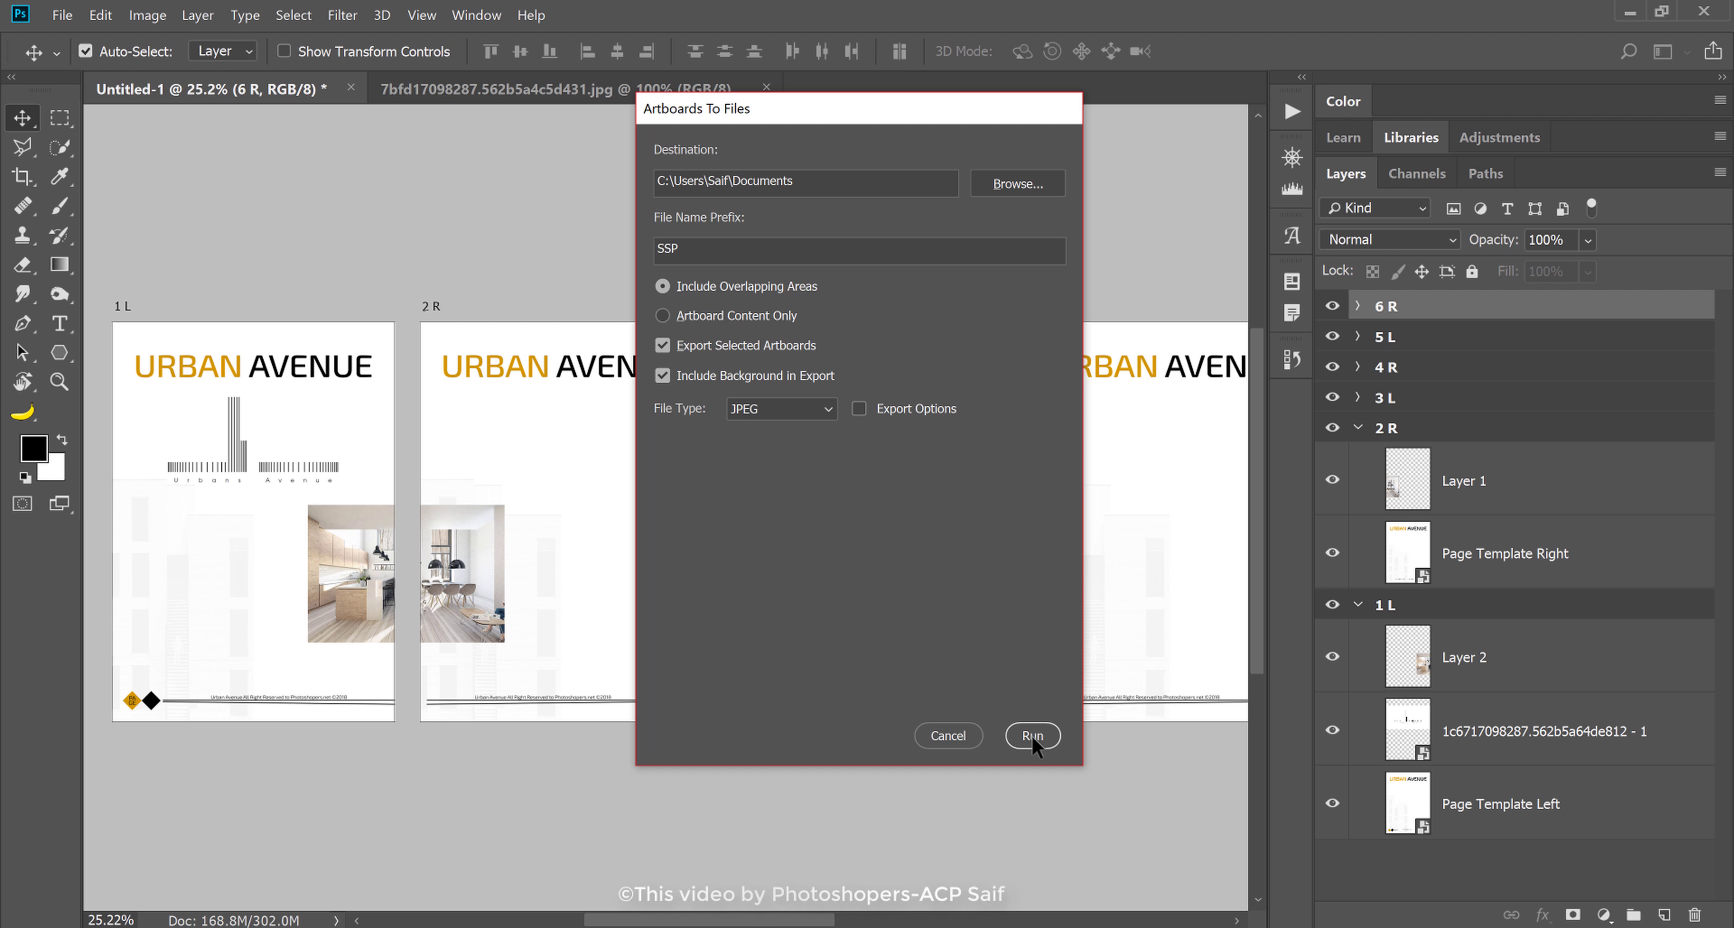
pyautogui.click(1033, 735)
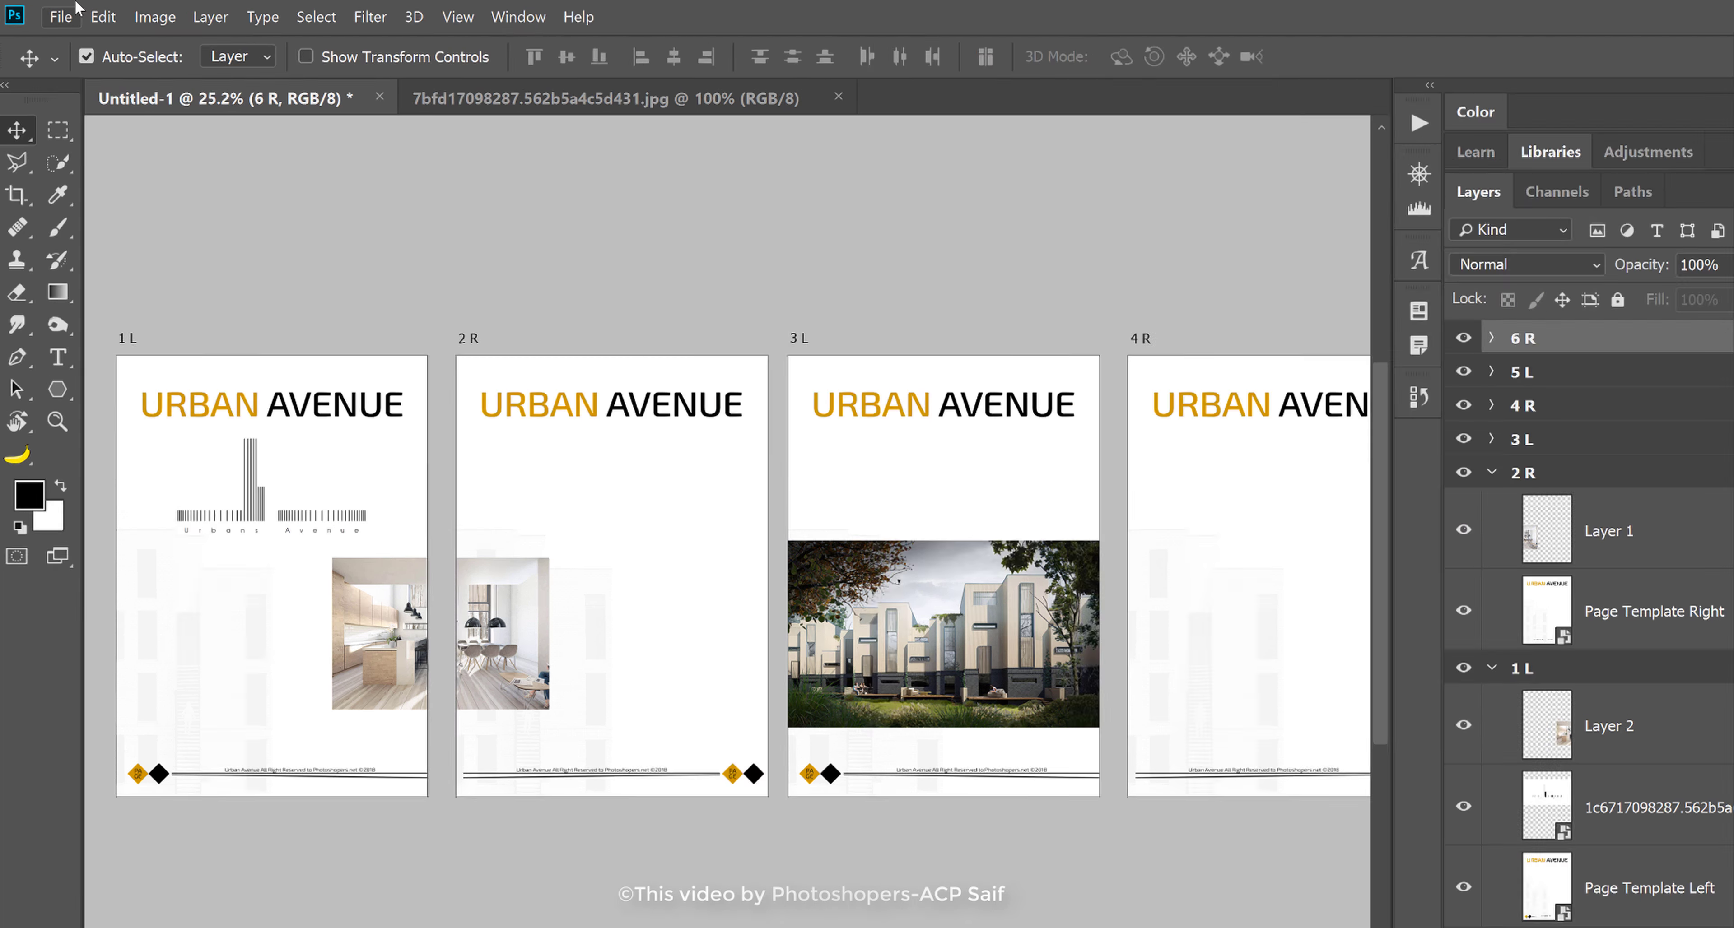
# - Set the Artboards to PDF destination to a new 'Artboard Photoshop' folder inside Documents
pyautogui.click(60, 17)
pyautogui.moveTo(91, 454)
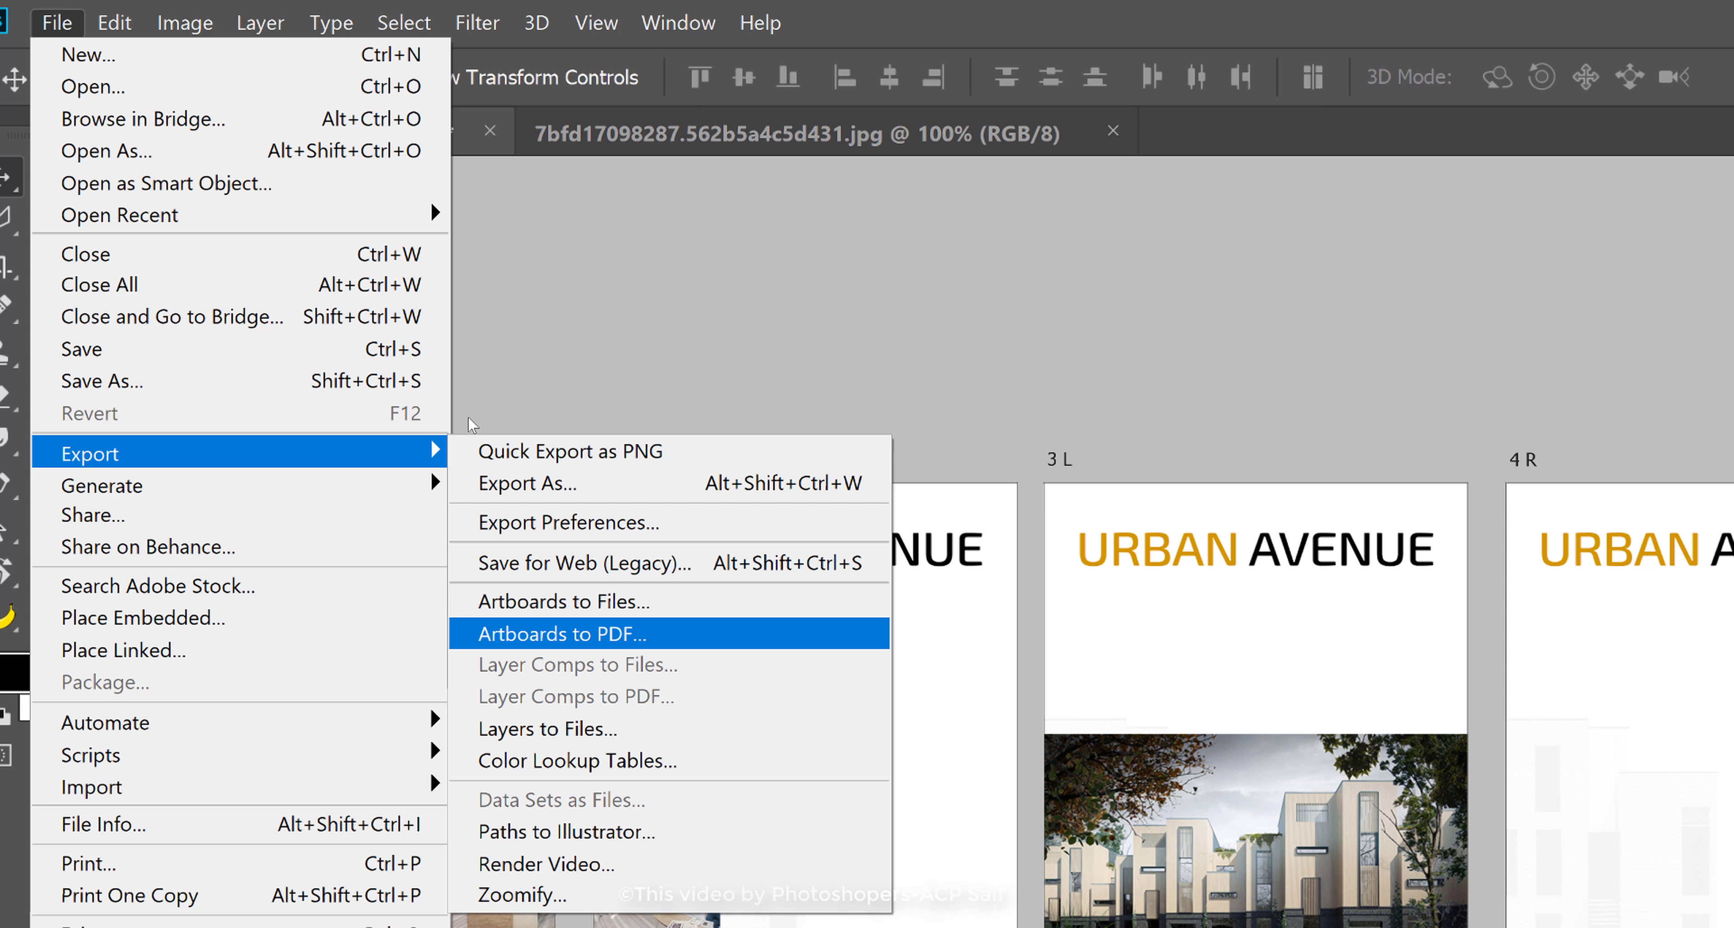
pyautogui.click(468, 416)
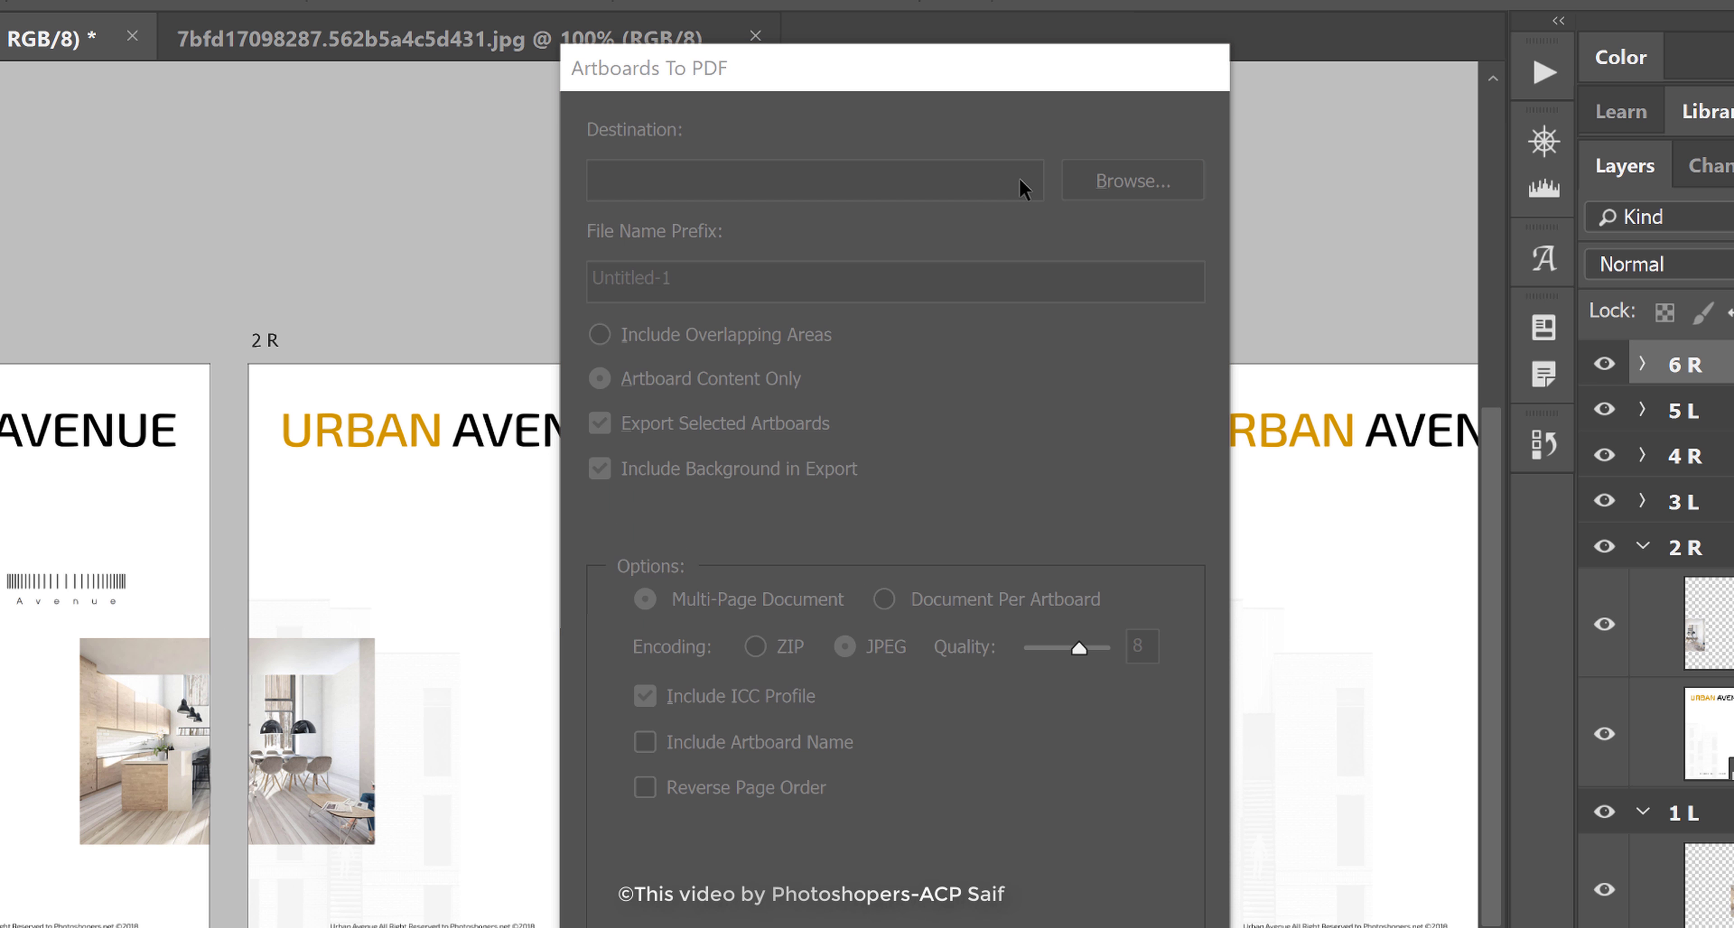
pyautogui.click(1133, 180)
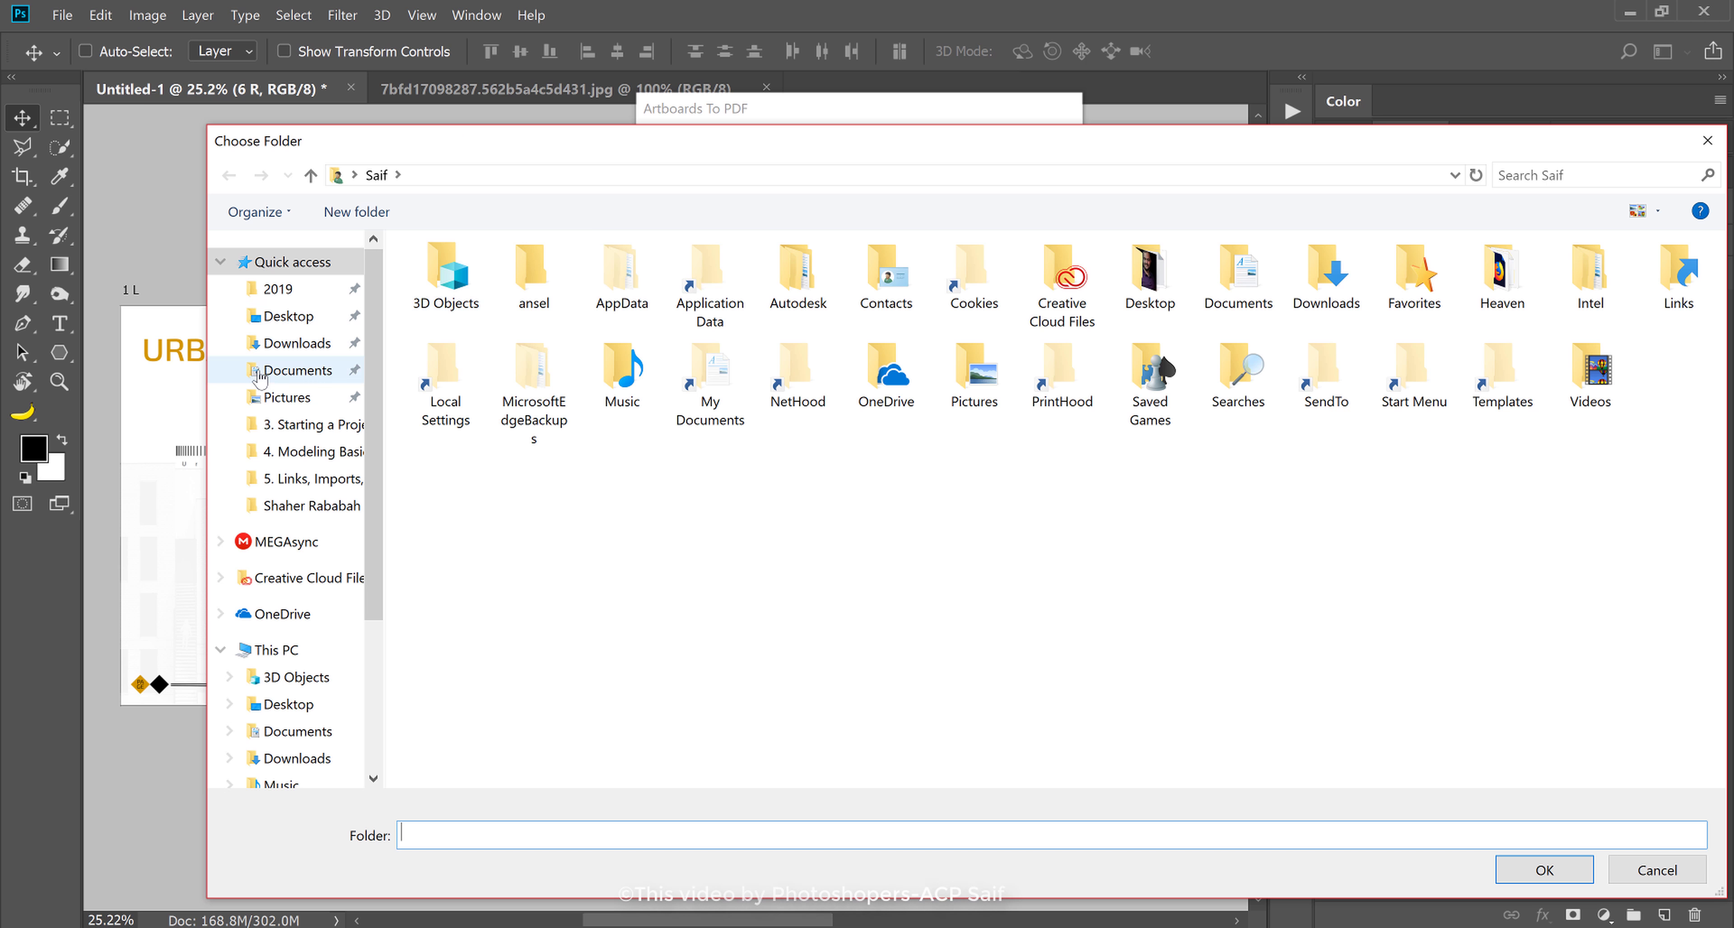
pyautogui.click(296, 371)
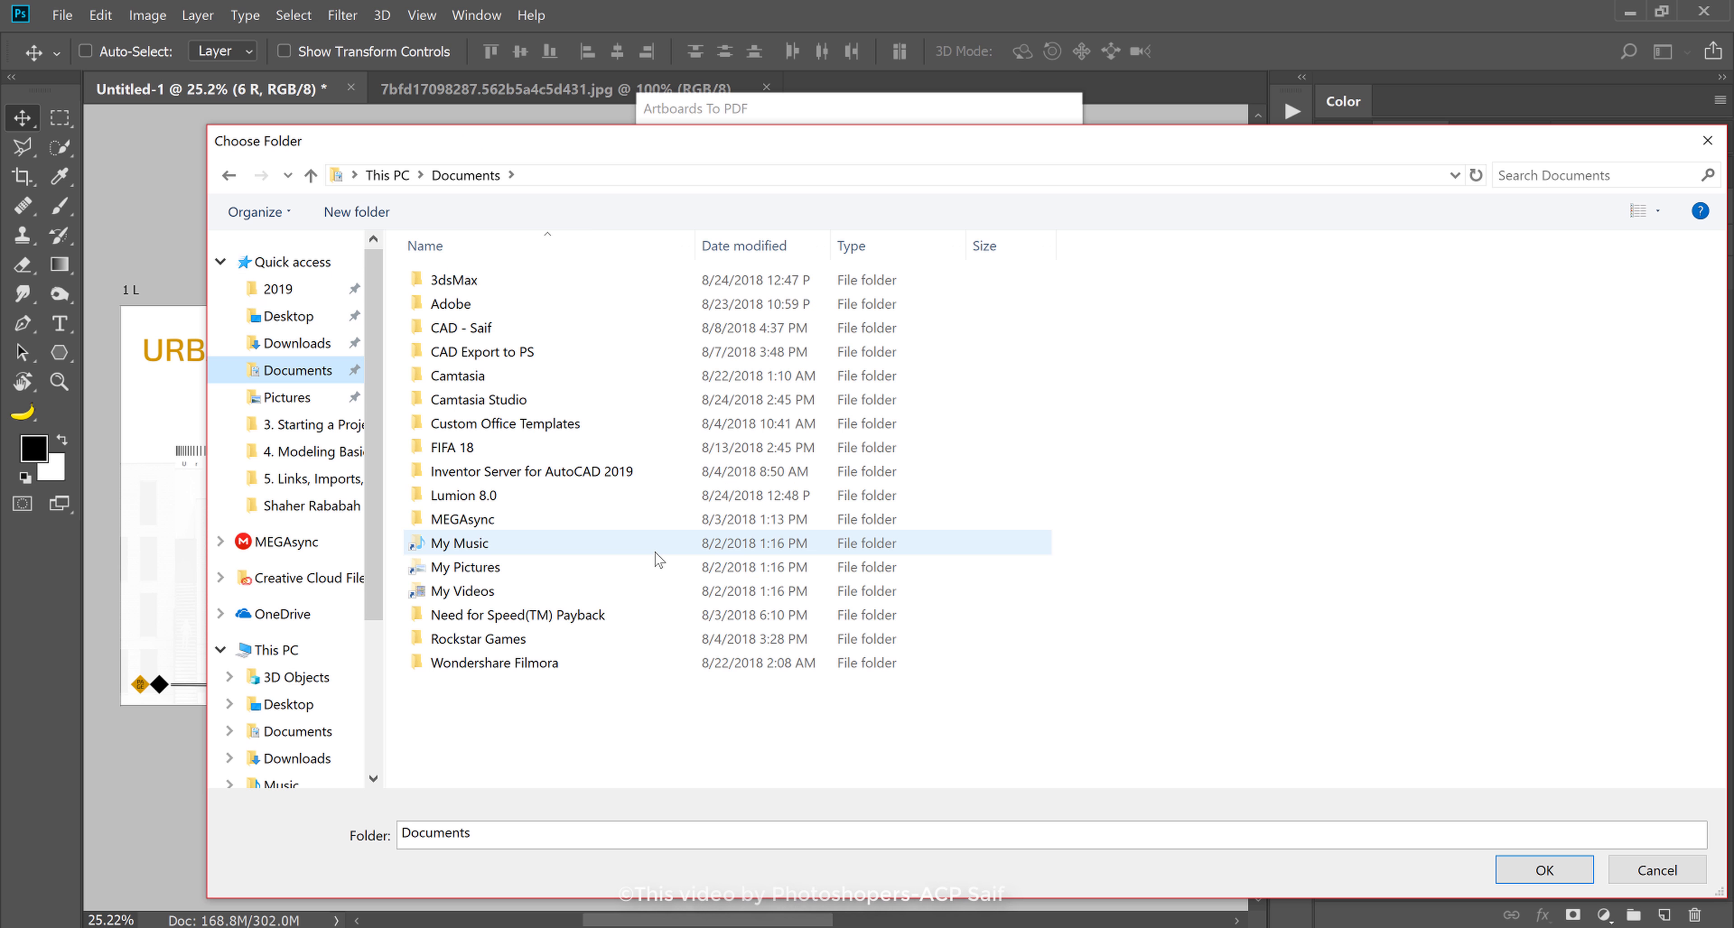
pyautogui.hotkey('ctrl', 'shift', 'n')
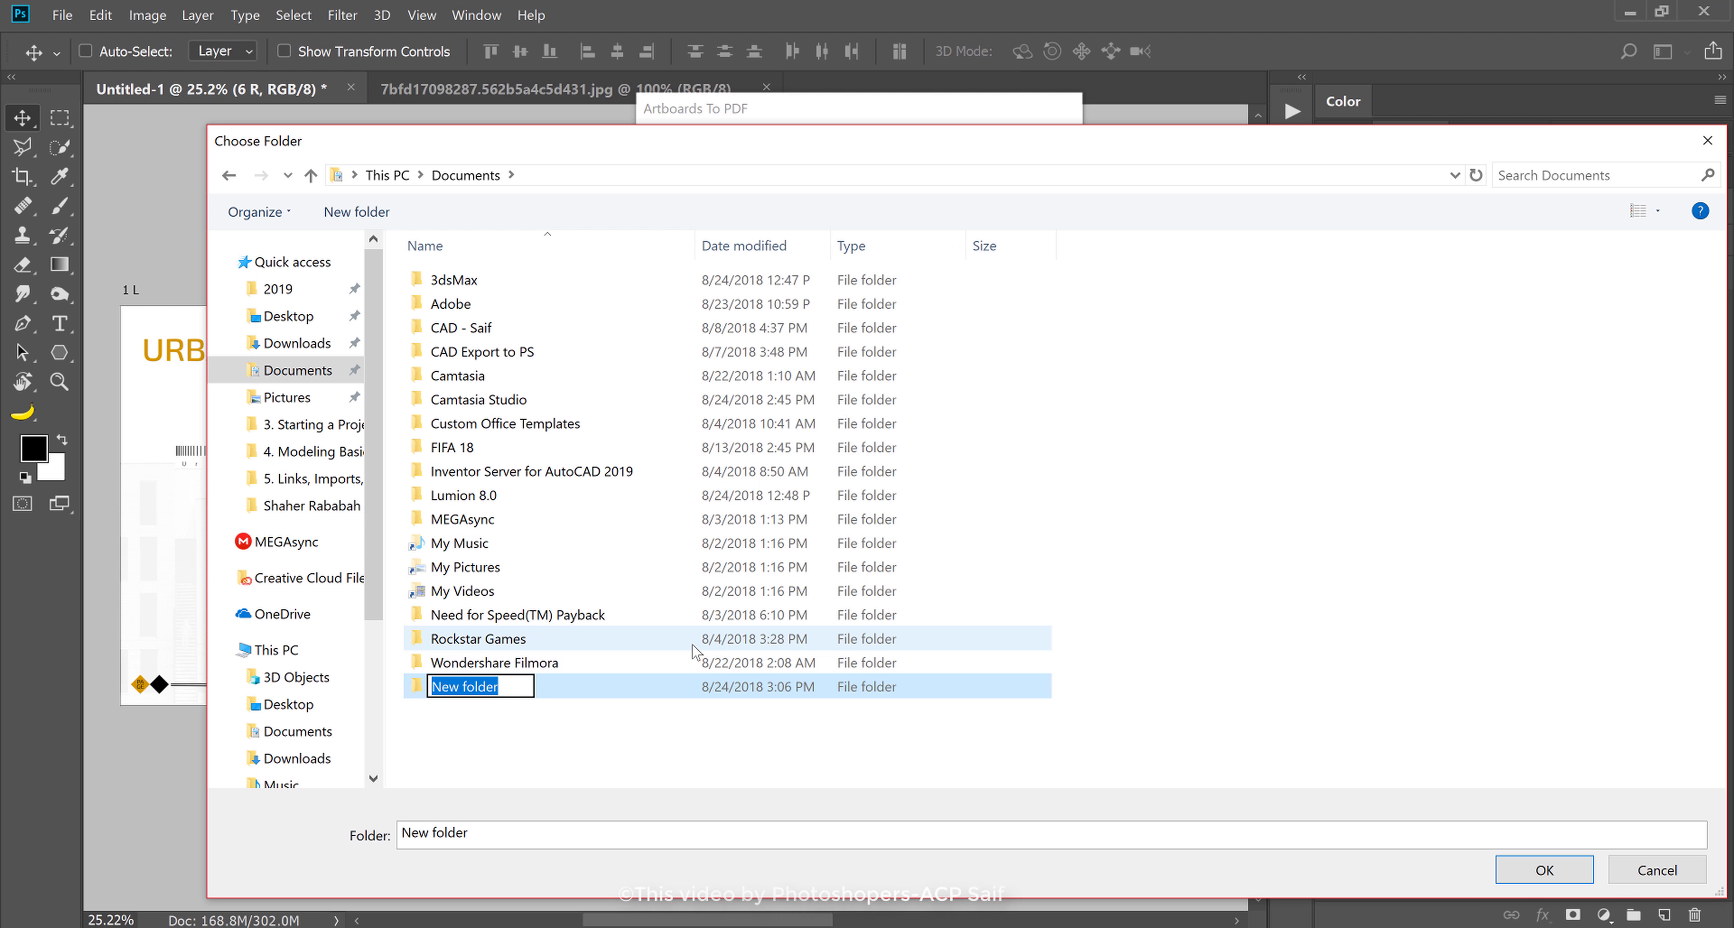
pyautogui.write('Artboard ')
pyautogui.write('Photoshop')
pyautogui.press('Return')
pyautogui.press('Return')
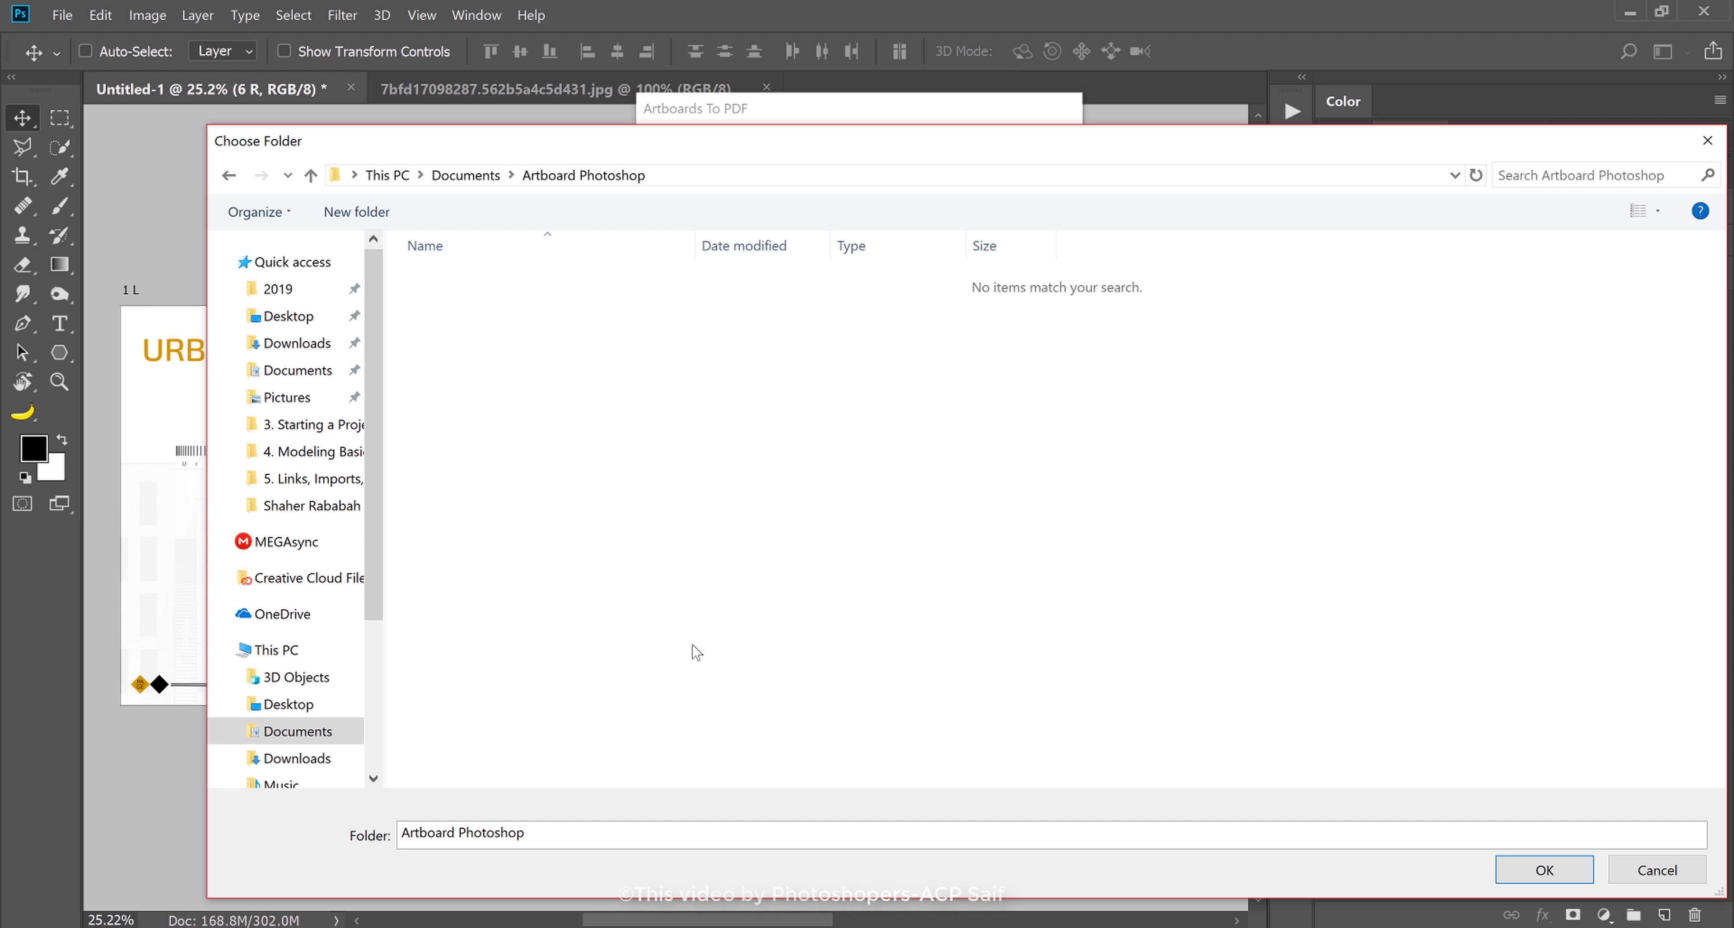
pyautogui.click(1538, 877)
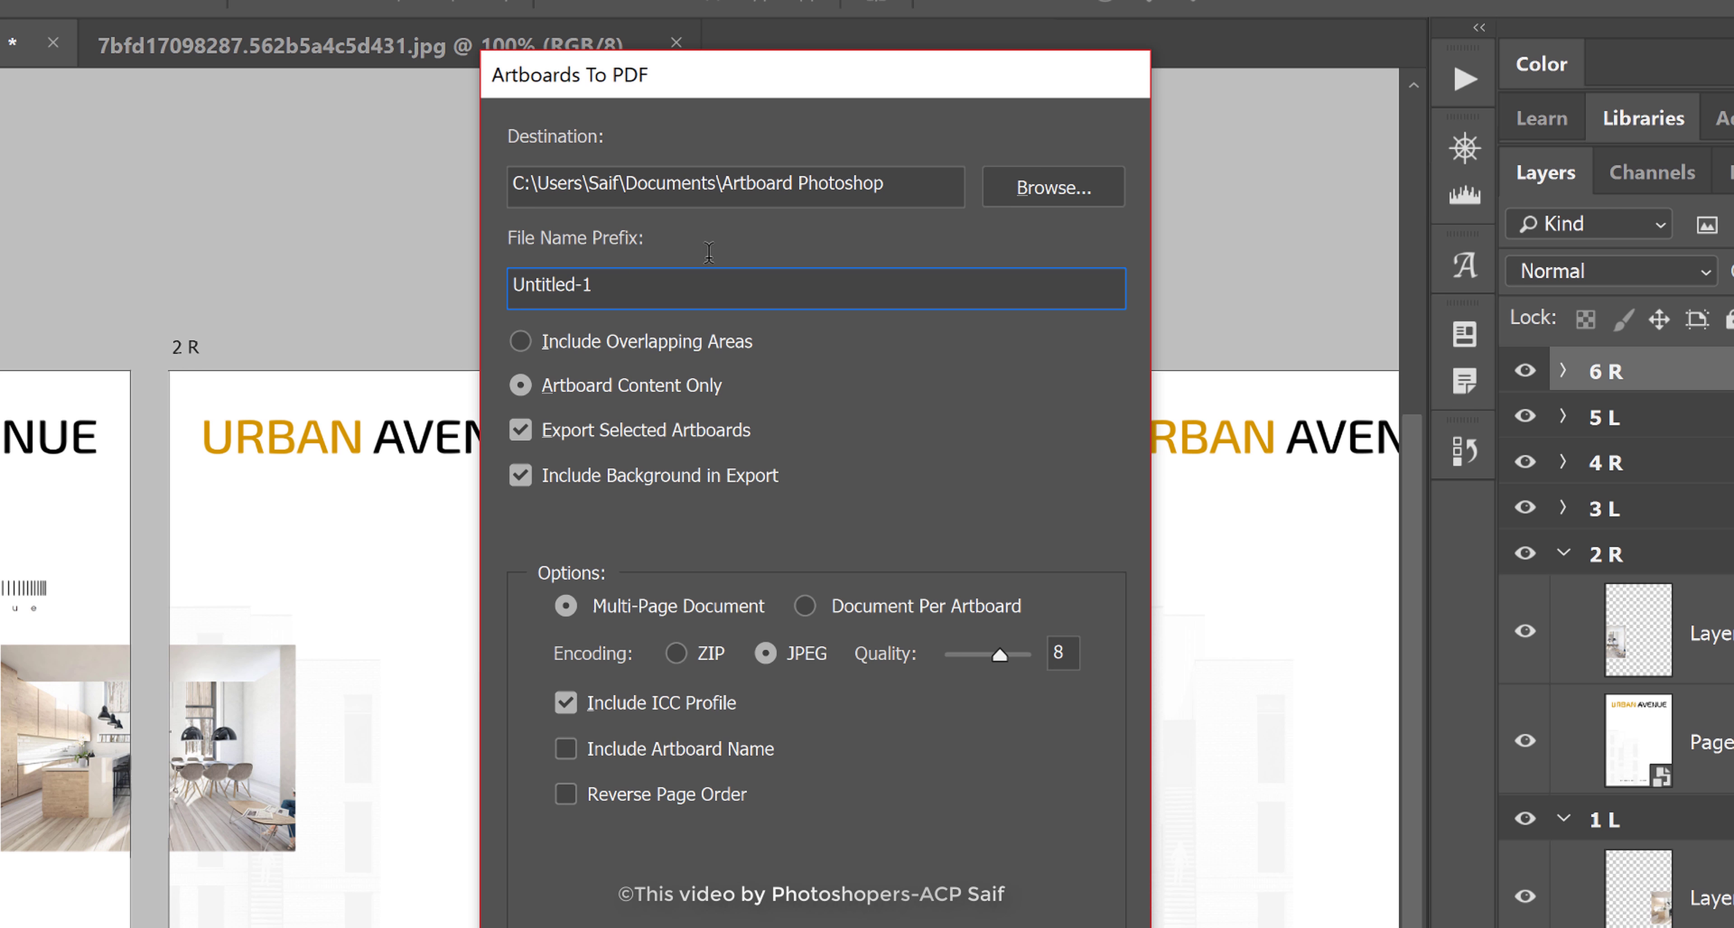
# - Change the PDF file name prefix to UrbanAvenue_ and untick Export Selected Artboards
pyautogui.doubleClick(723, 244)
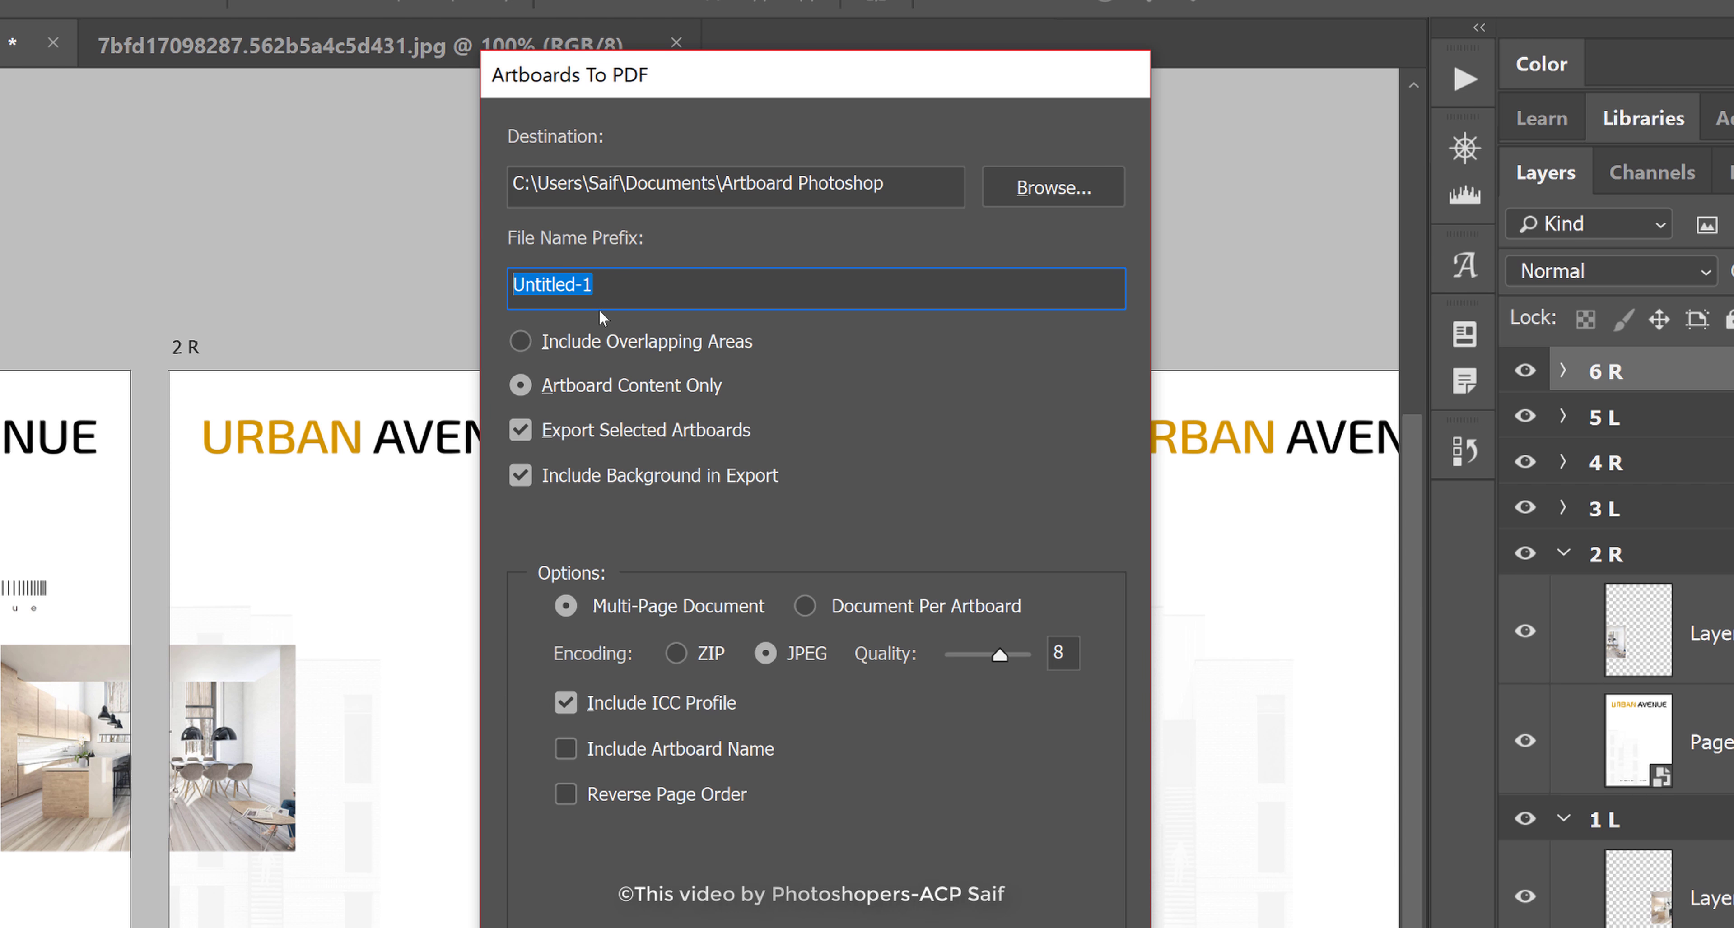
pyautogui.write('SaifPort')
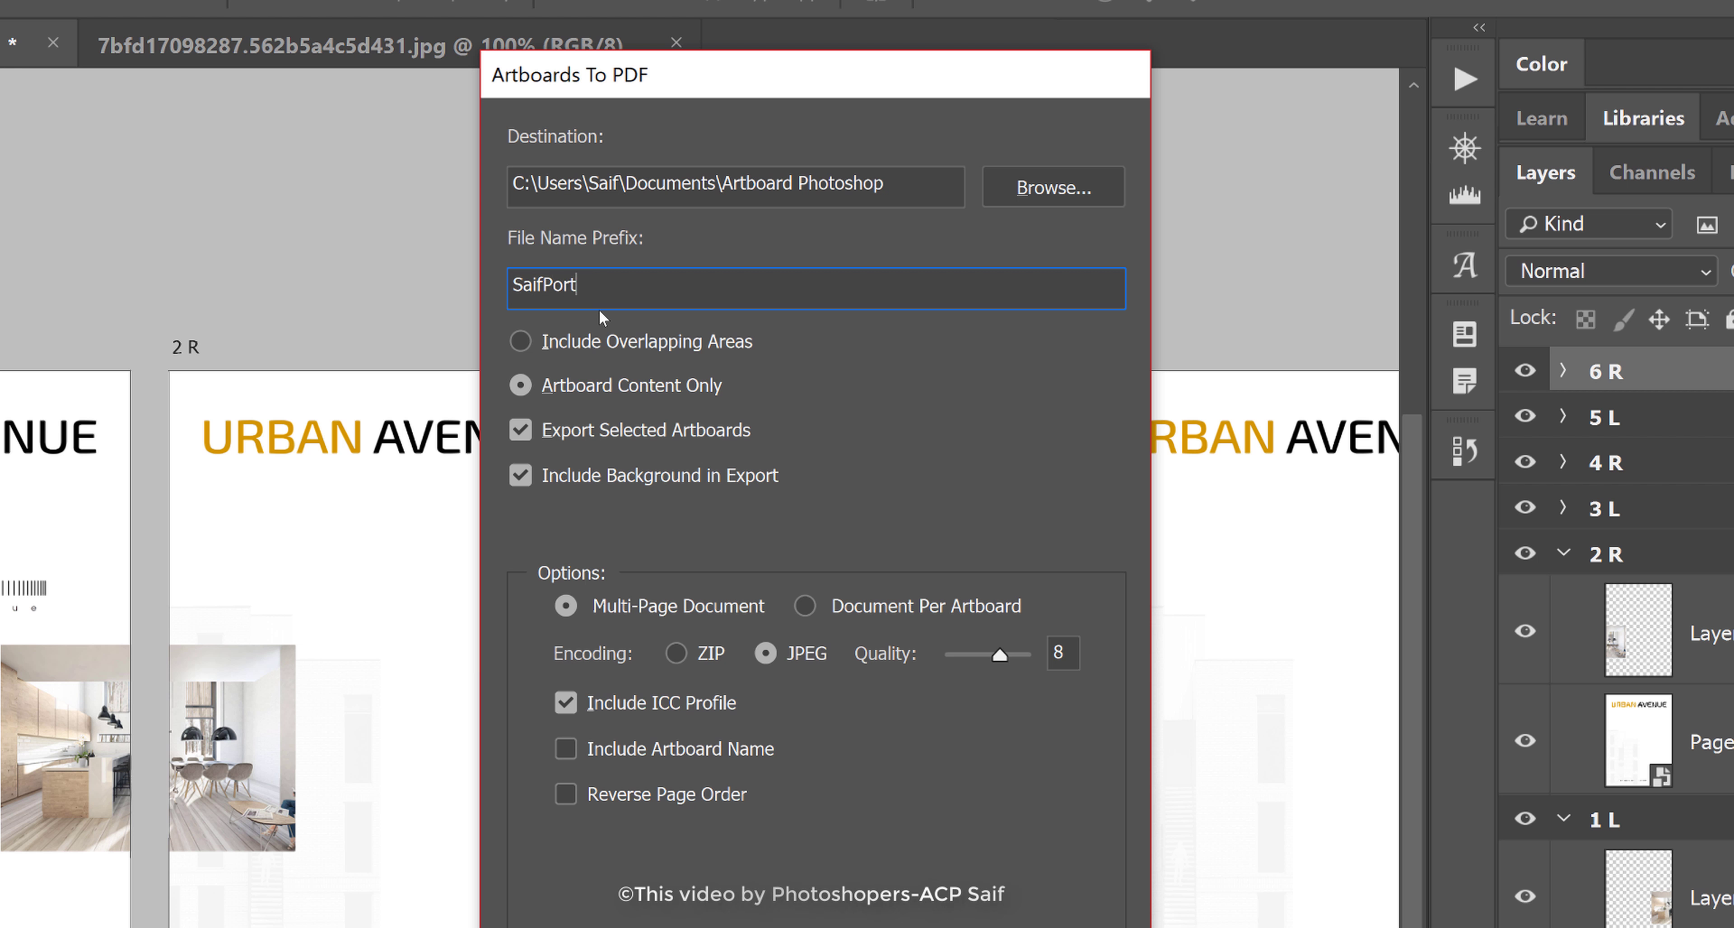
pyautogui.write('of')
pyautogui.hotkey('ctrl', 'a')
pyautogui.write('Urban')
pyautogui.write('Avenue')
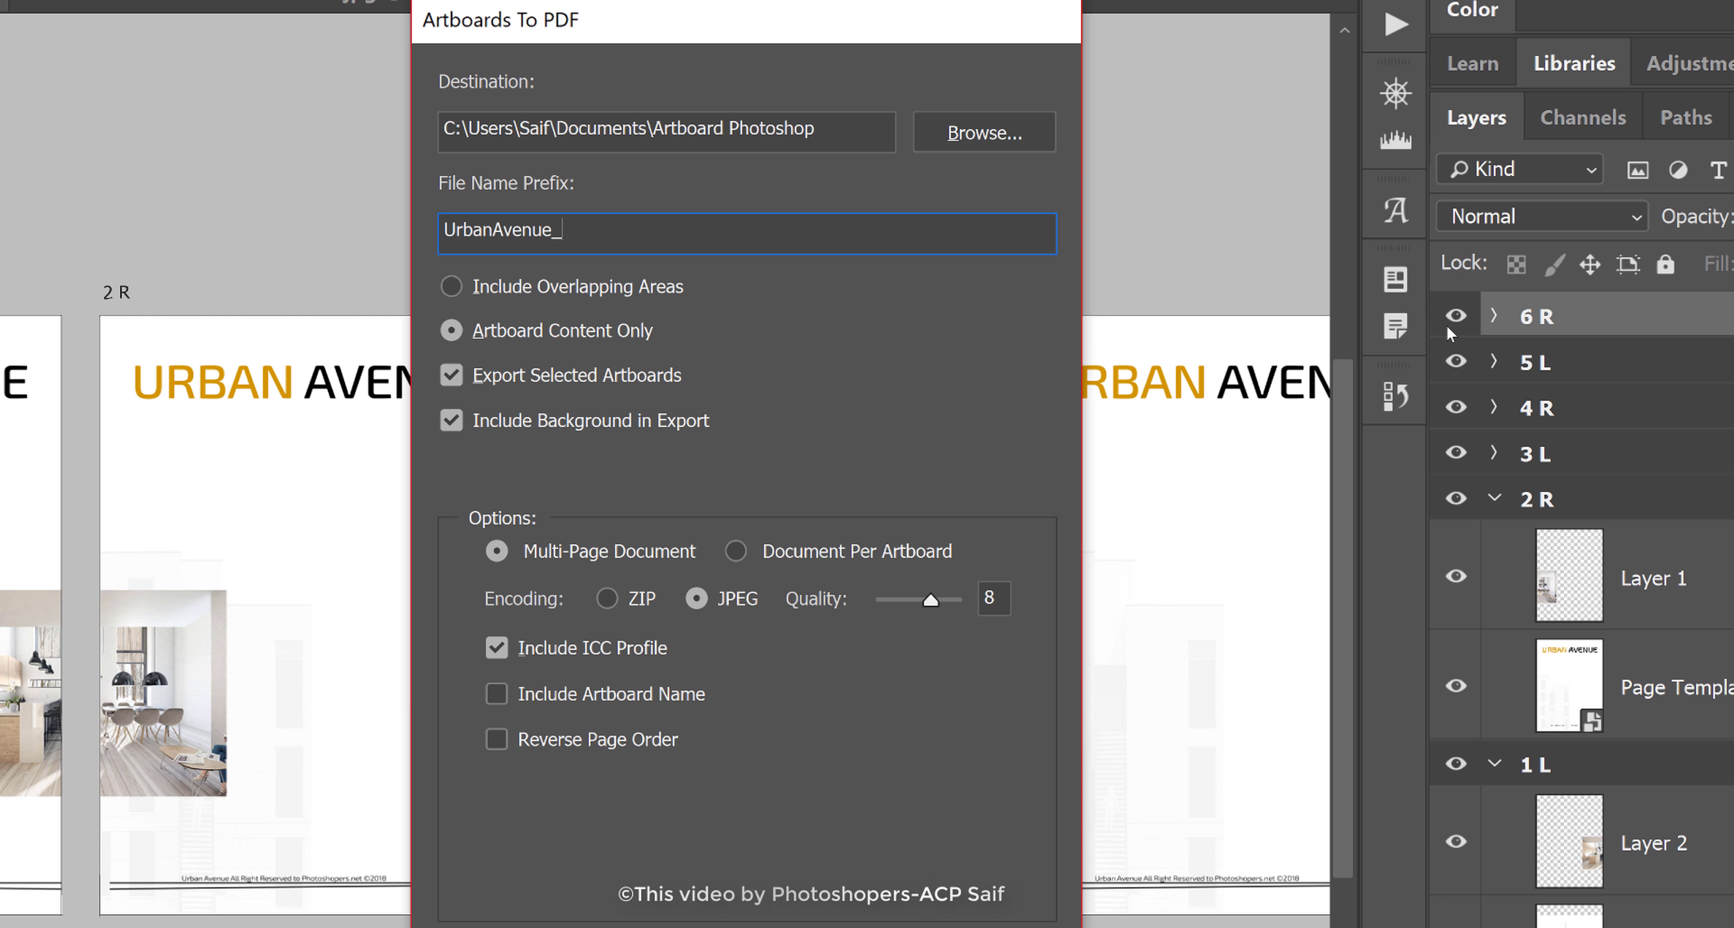
pyautogui.click(775, 367)
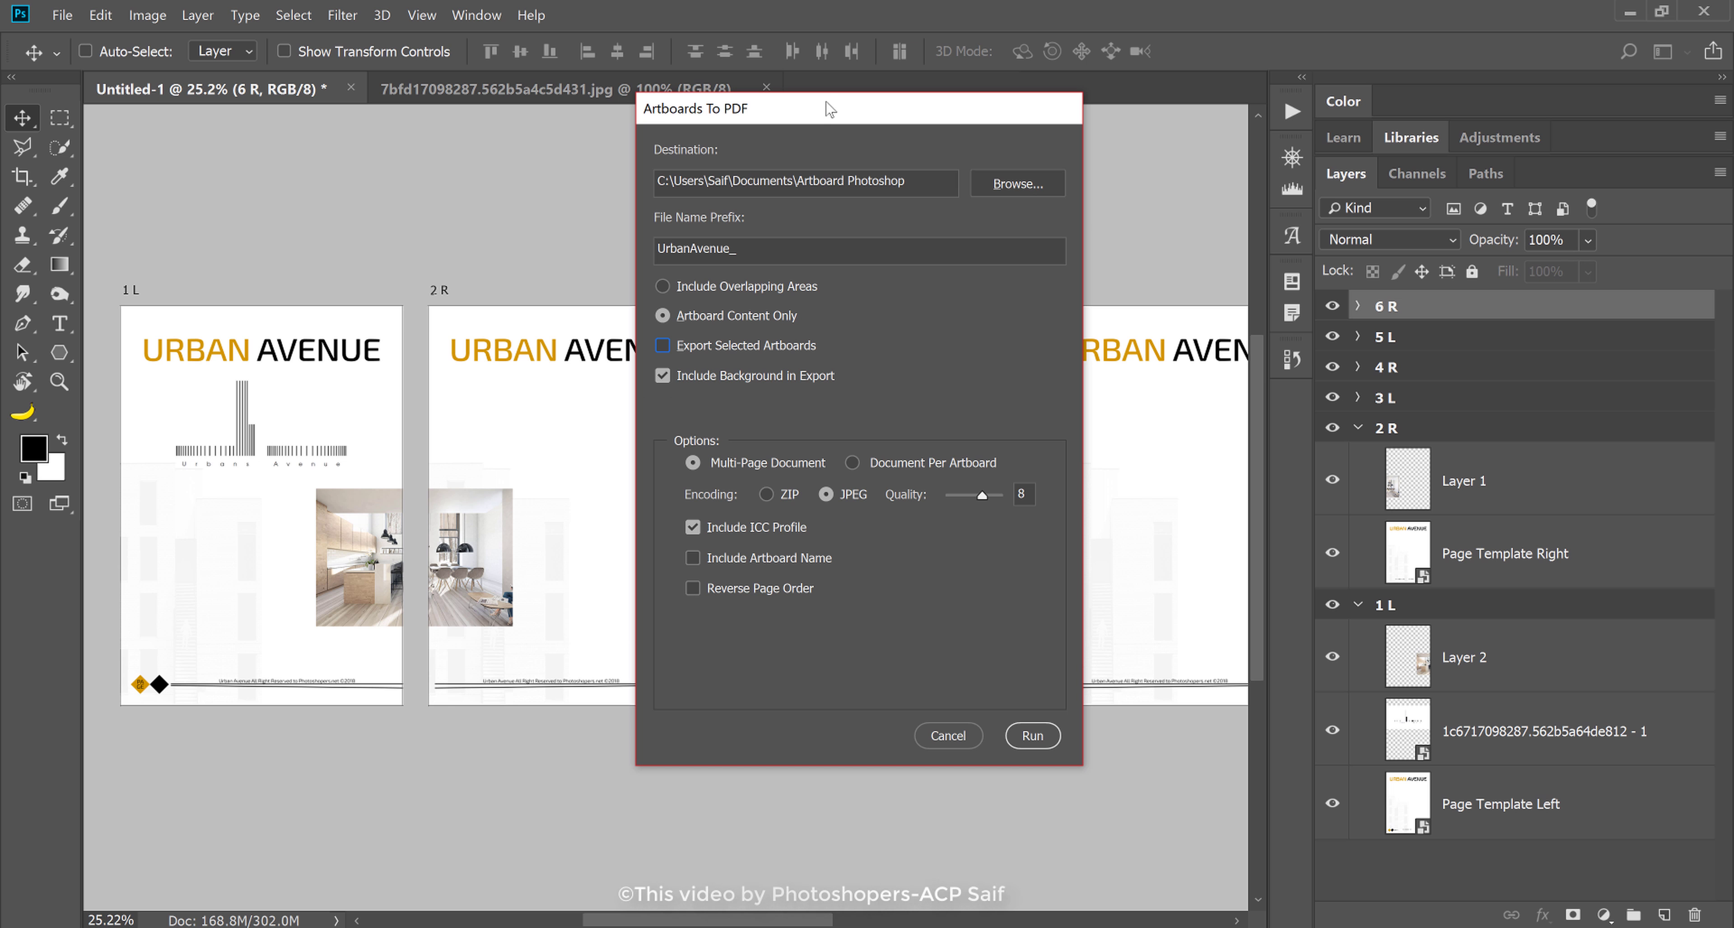
# - Enable Reverse Page Order in Artboards To PDF and run the PDF export
pyautogui.moveTo(830, 110); pyautogui.dragTo(1221, 46)
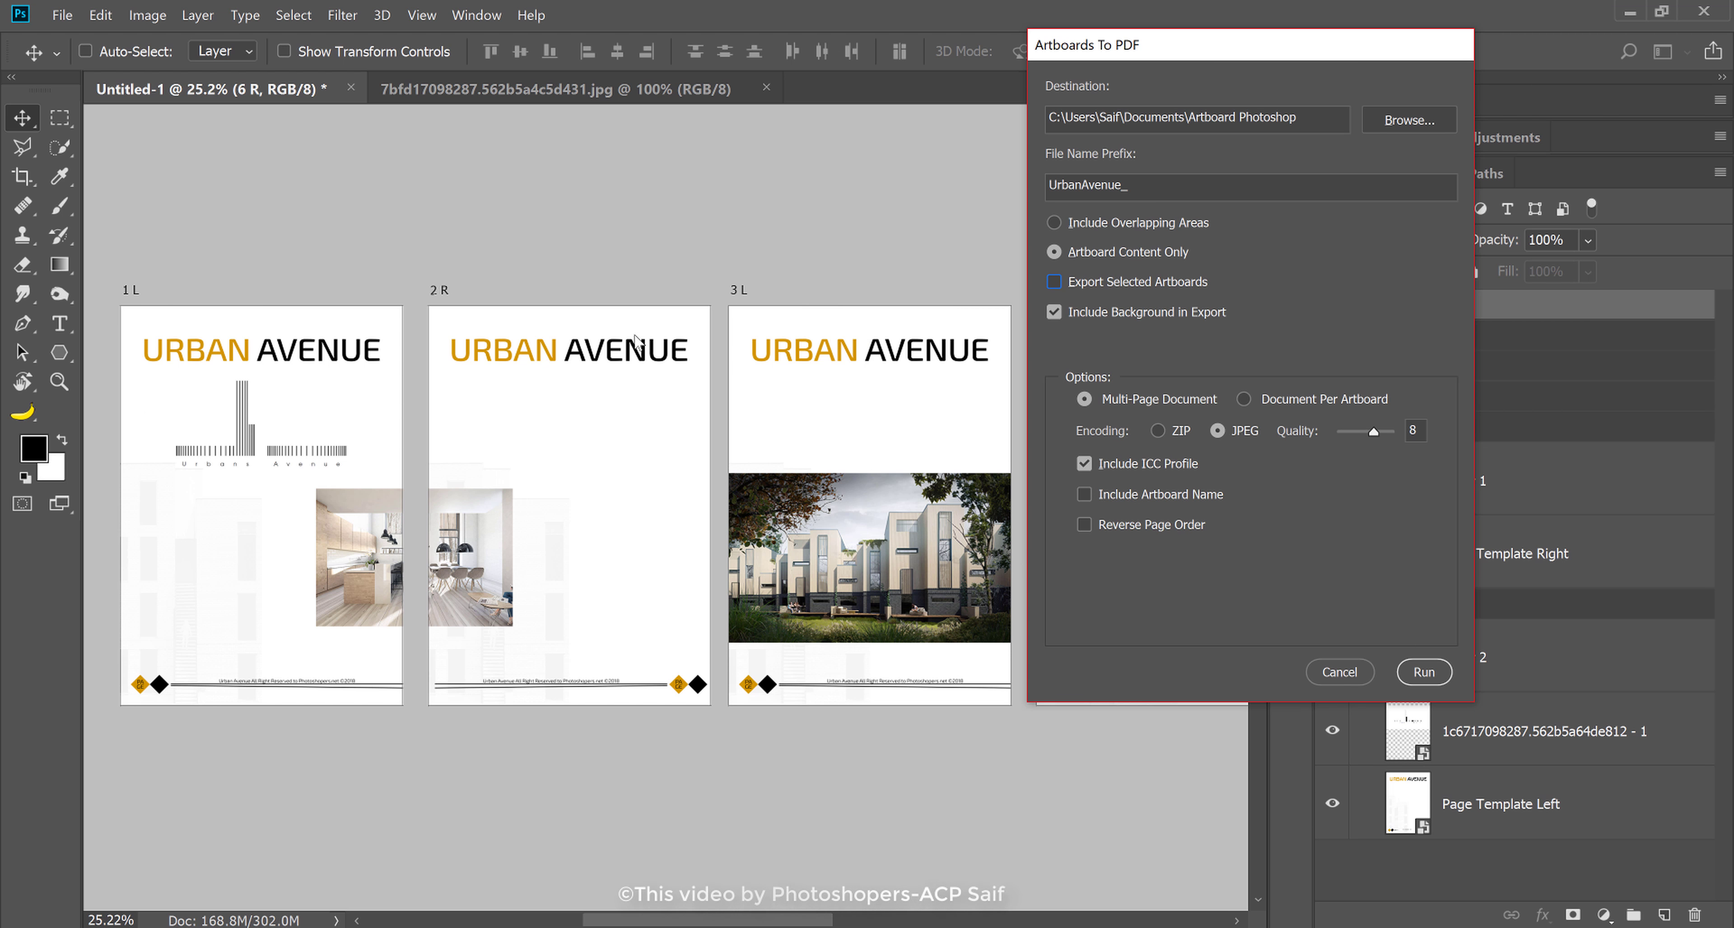
pyautogui.moveTo(1166, 45); pyautogui.dragTo(725, 127)
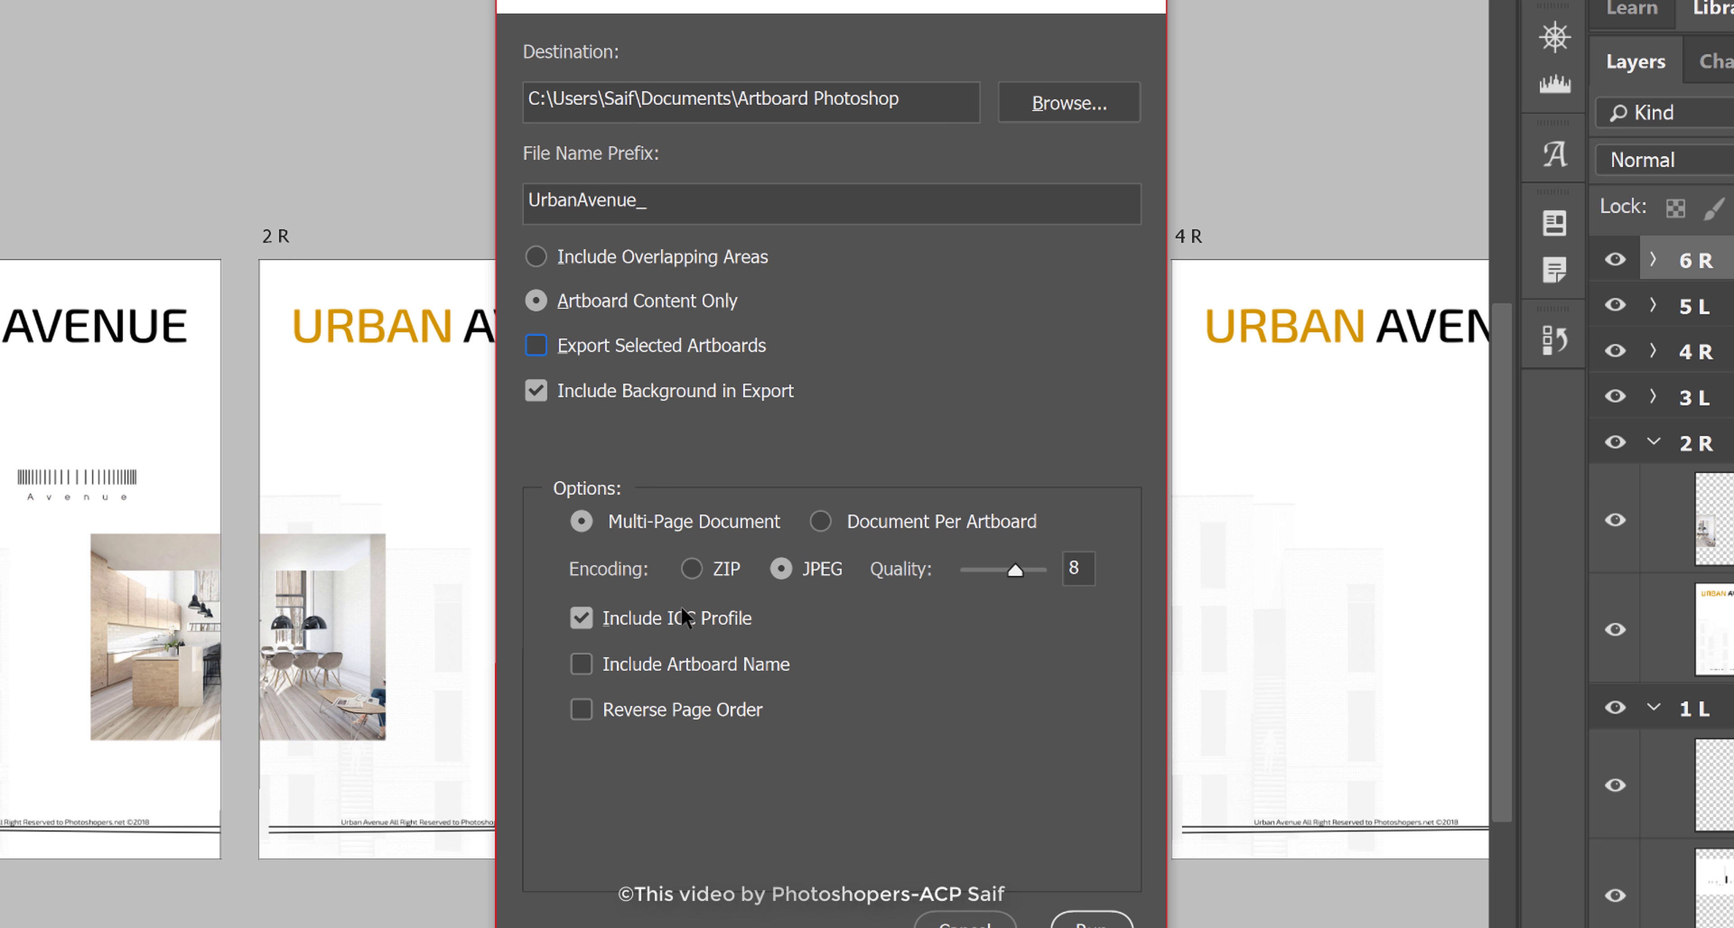
pyautogui.click(580, 709)
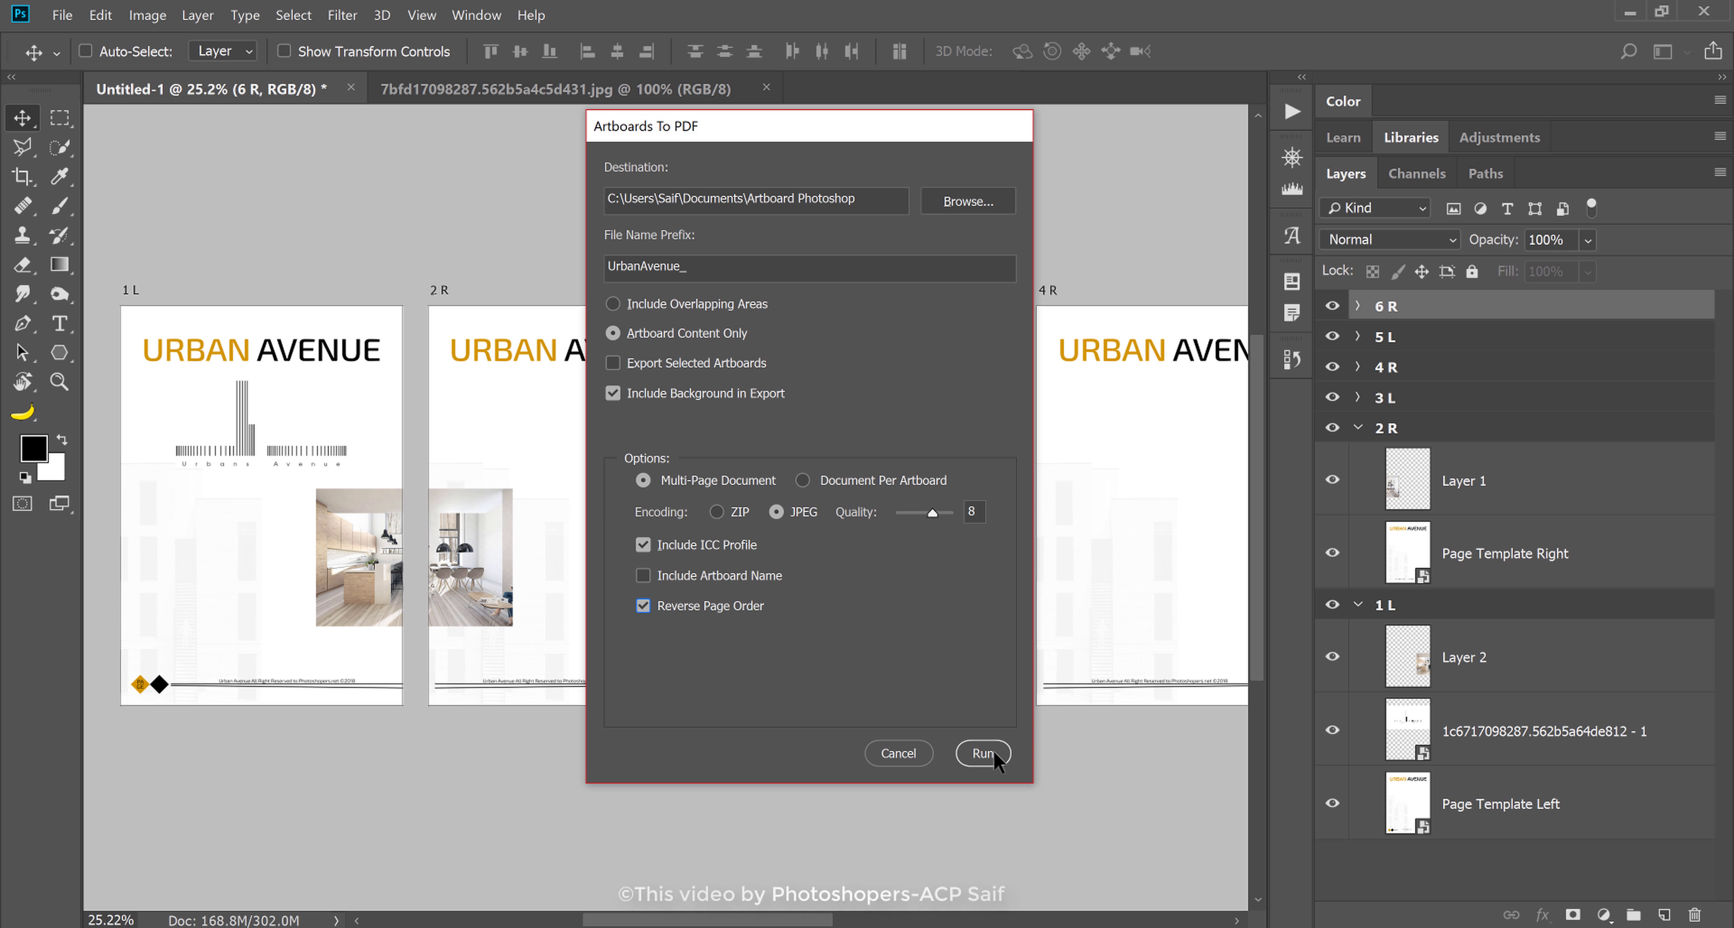
pyautogui.click(982, 754)
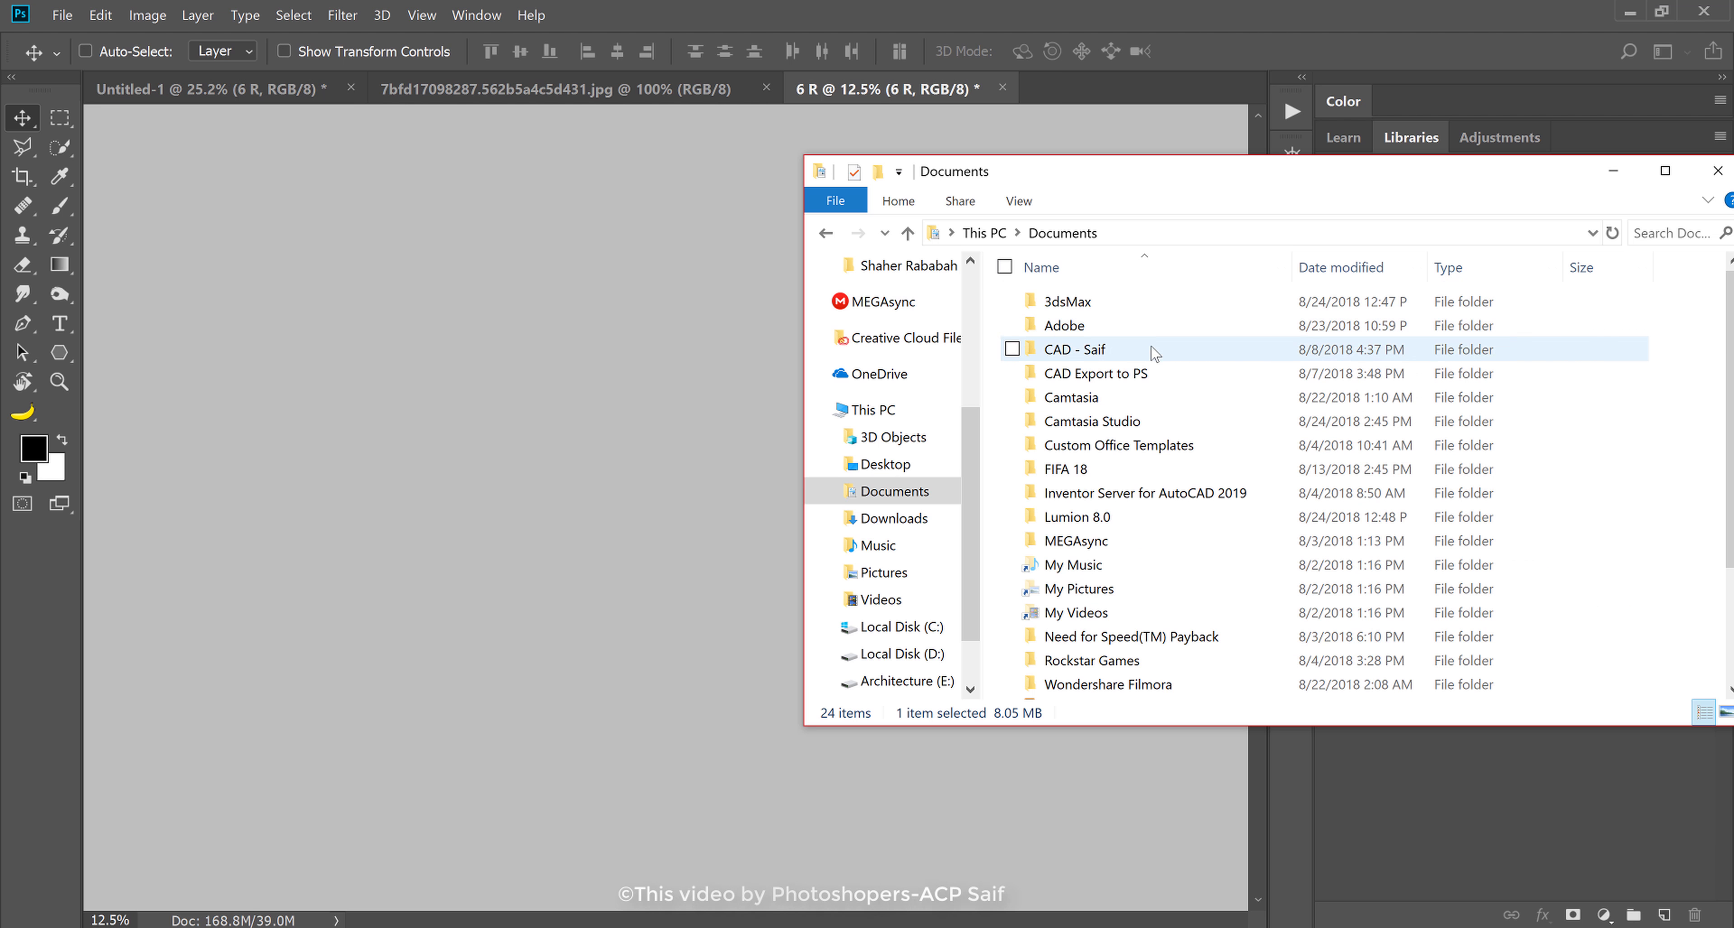
# - Open the Artboard Photoshop folder in Documents and dismiss the export success alert
pyautogui.scroll(-3, 1114, 605)
pyautogui.doubleClick(1112, 686)
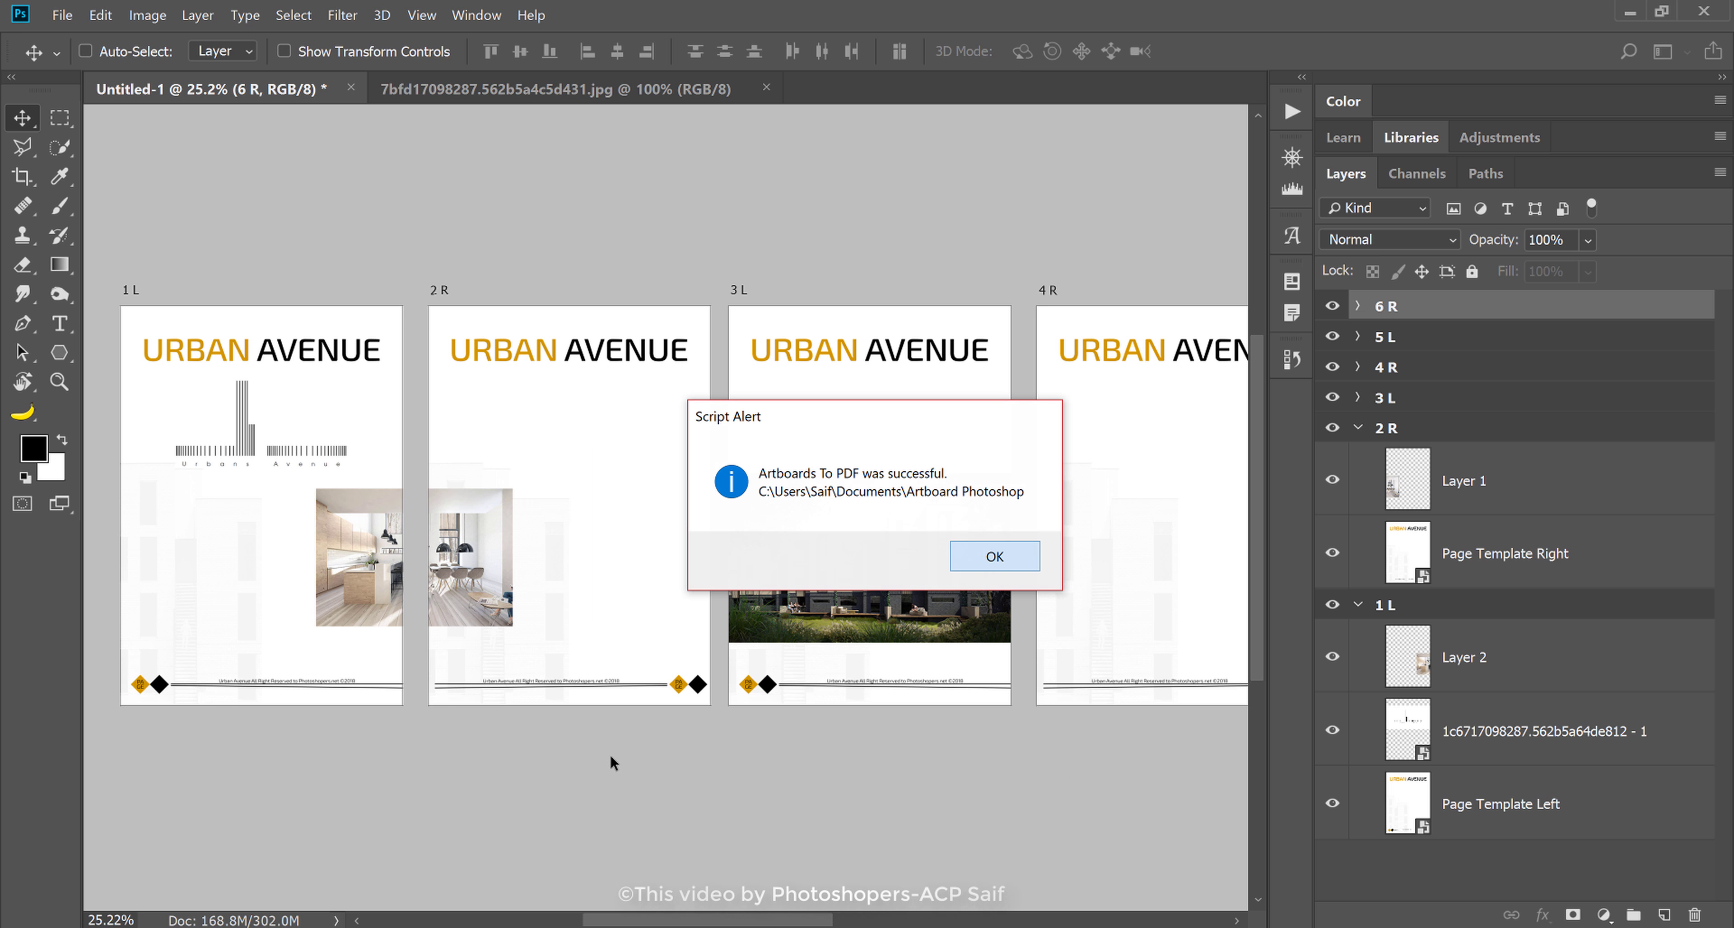
pyautogui.press('Return')
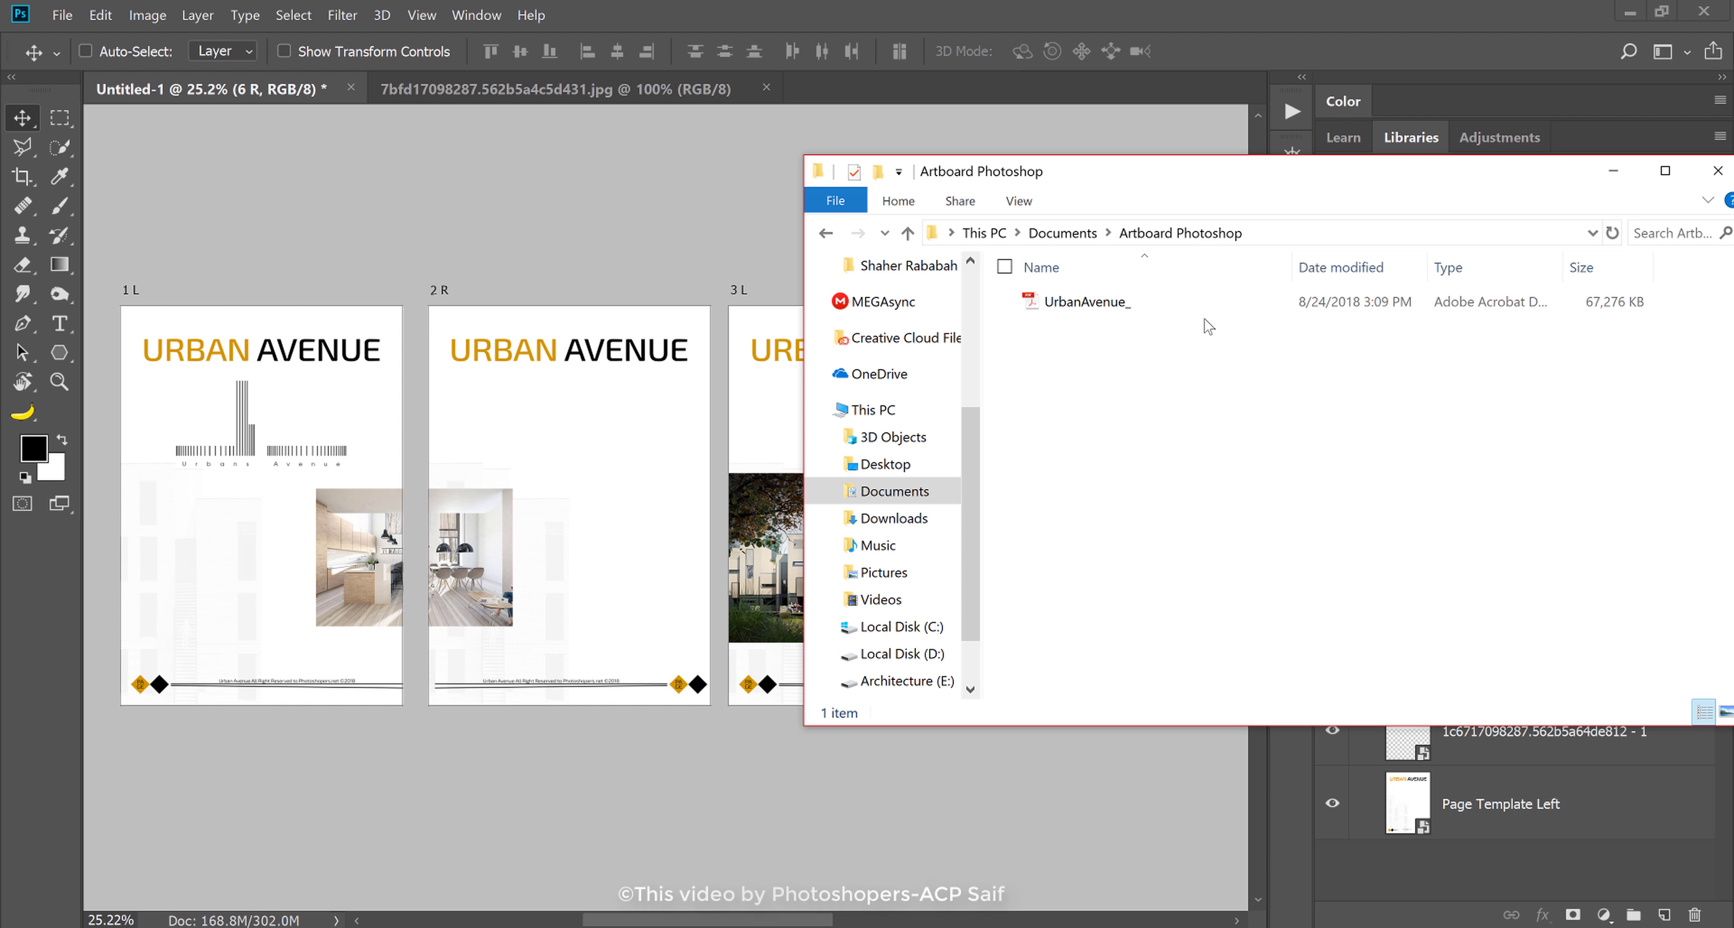
# - Open UrbanAvenue_.pdf in Acrobat and fit the whole page to the window
pyautogui.click(1104, 308)
pyautogui.press('Return')
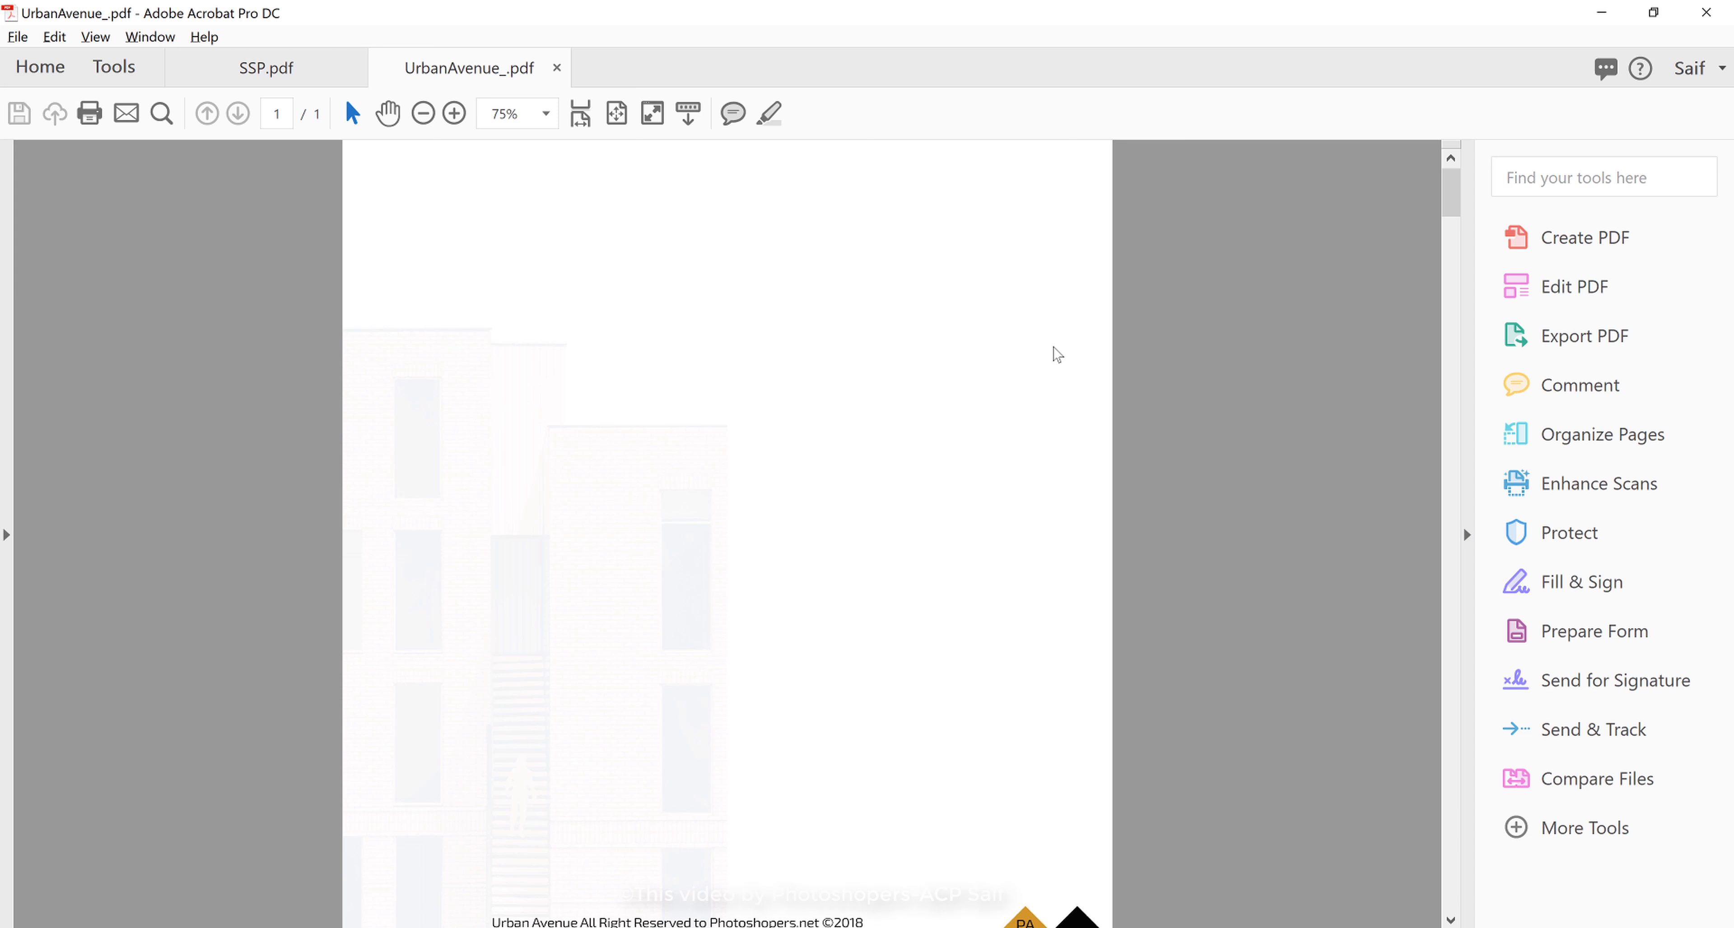
pyautogui.hotkey('ctrl', '0')
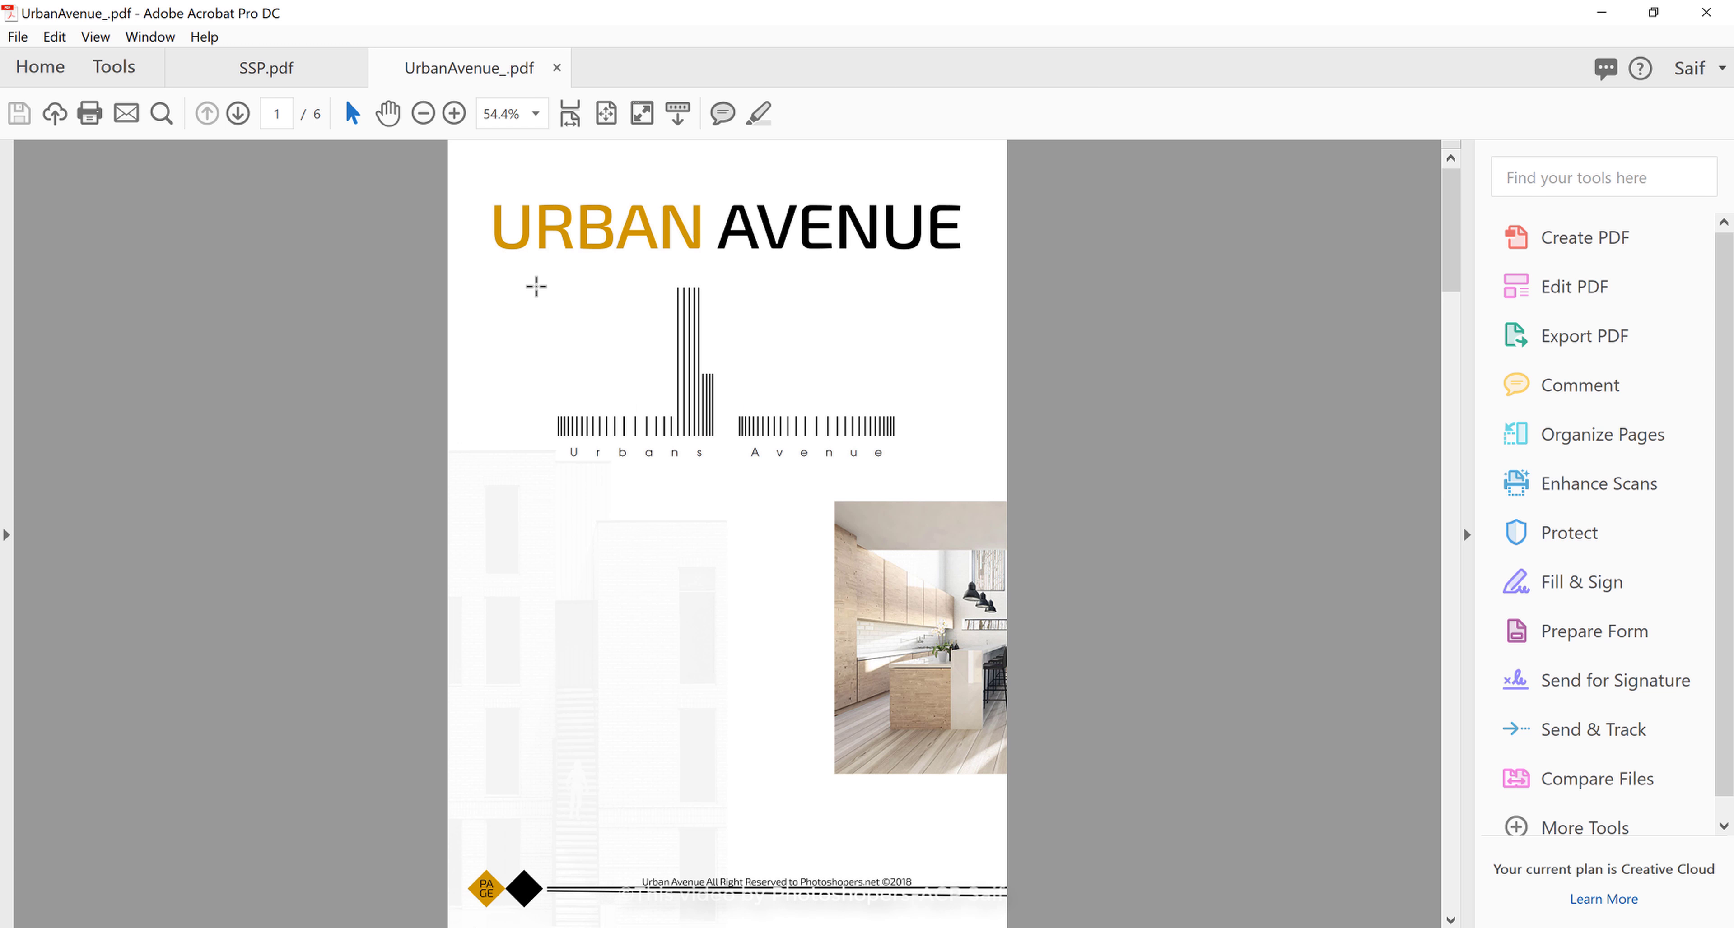
# - Scroll through pages 1 to 6 of the brochure PDF to review them
pyautogui.scroll(-3, 536, 286)
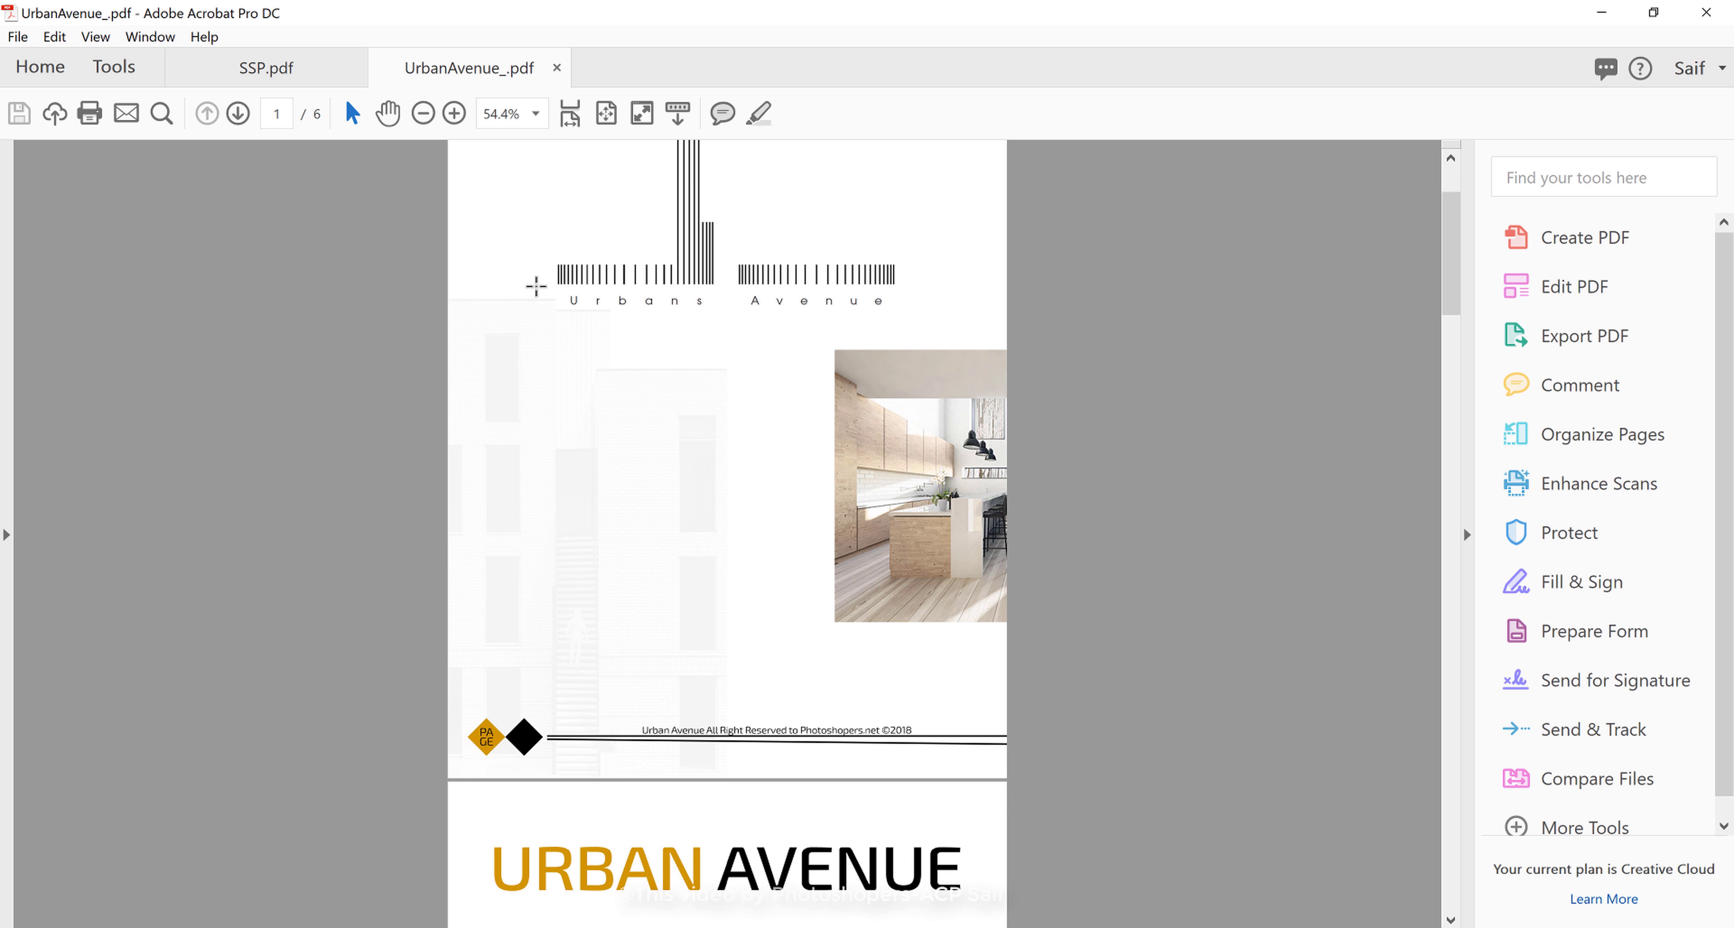
pyautogui.scroll(-4, 539, 286)
pyautogui.scroll(-3, 561, 305)
pyautogui.scroll(-2, 639, 317)
pyautogui.scroll(-2, 670, 343)
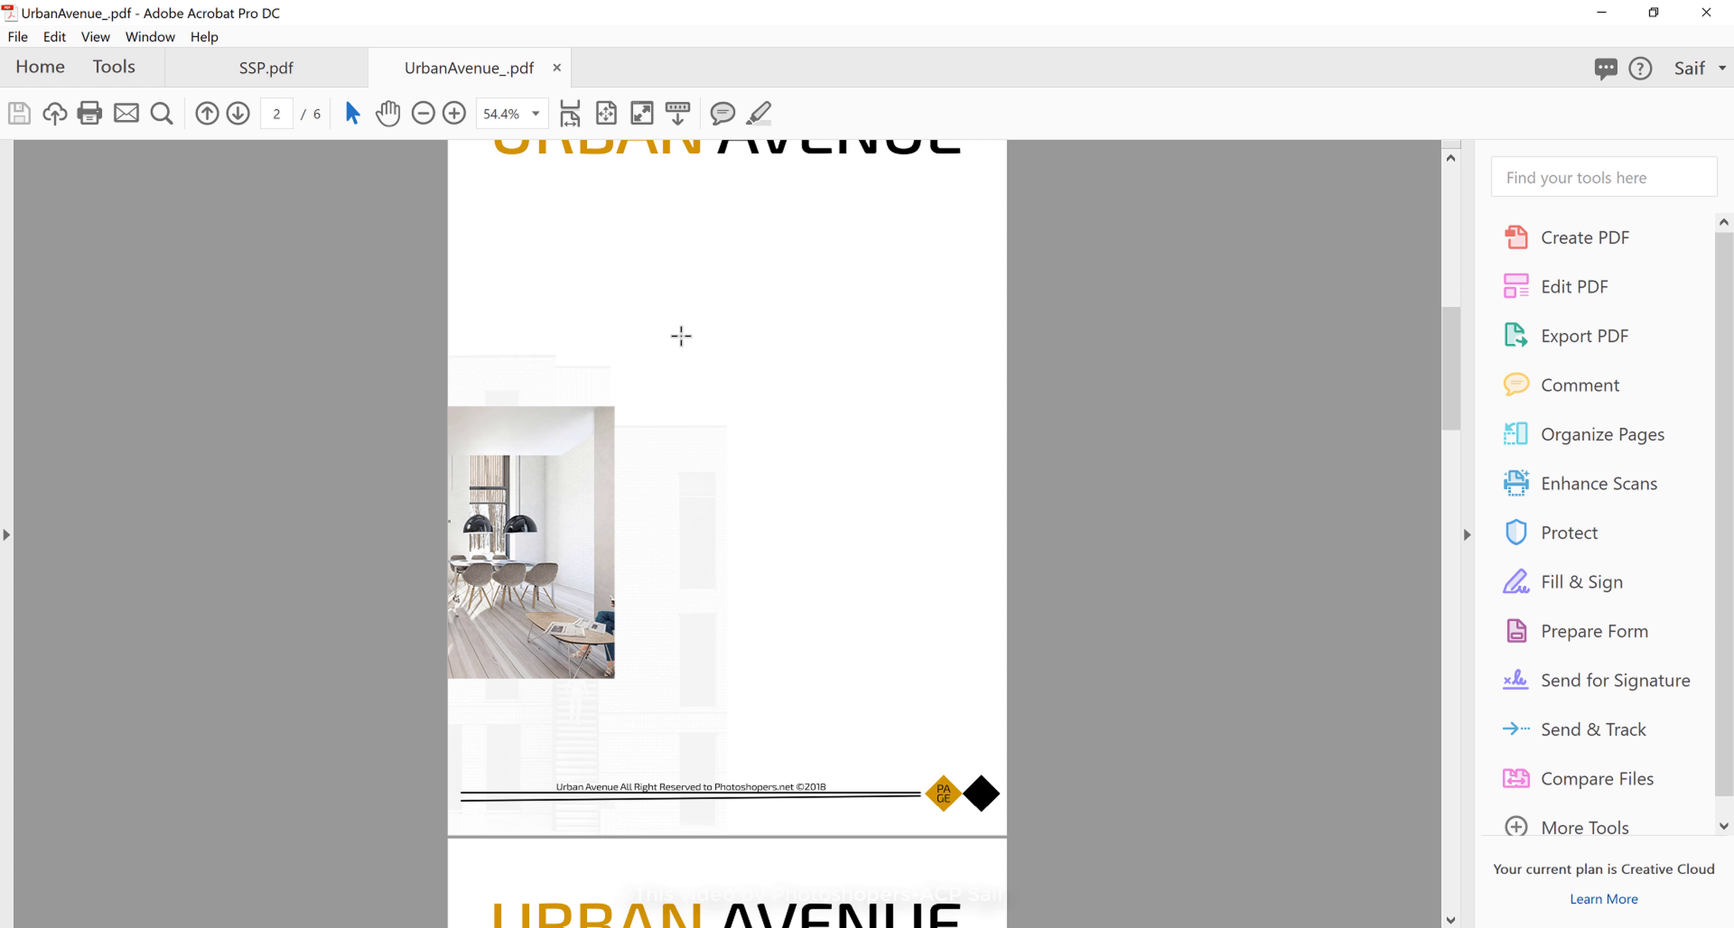
pyautogui.scroll(-1, 670, 343)
pyautogui.scroll(2, 673, 336)
pyautogui.scroll(8, 676, 333)
pyautogui.scroll(-3, 675, 343)
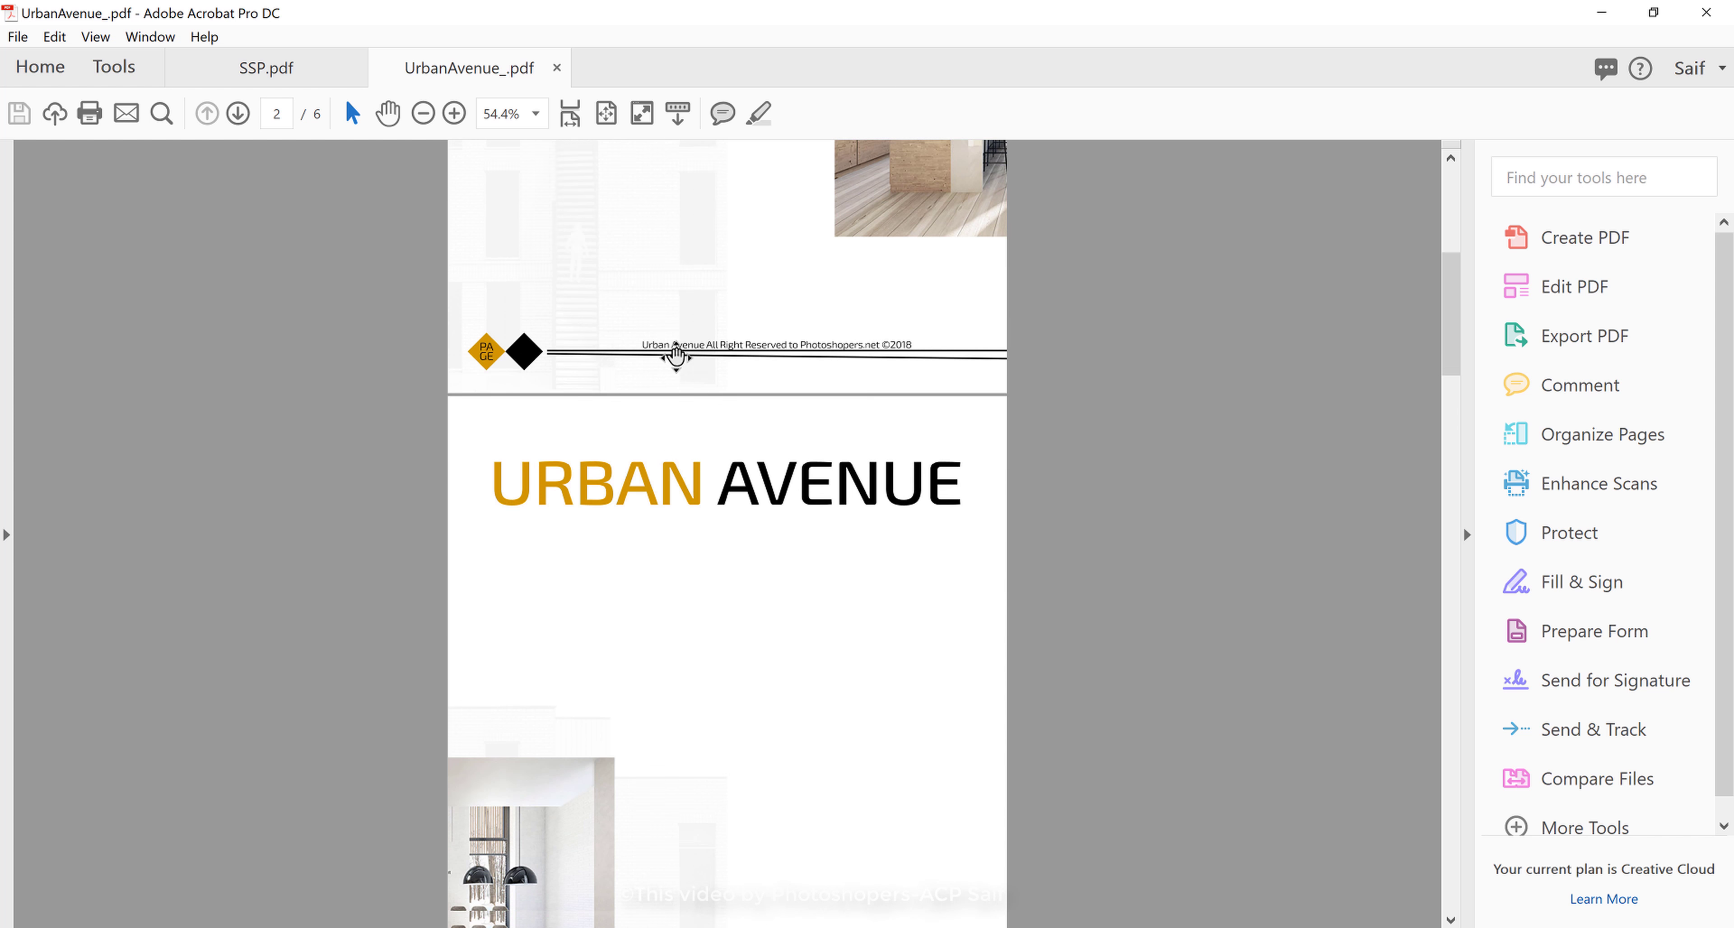
pyautogui.scroll(-3, 675, 350)
pyautogui.scroll(-3, 675, 353)
pyautogui.scroll(-3, 676, 356)
pyautogui.scroll(-2, 676, 357)
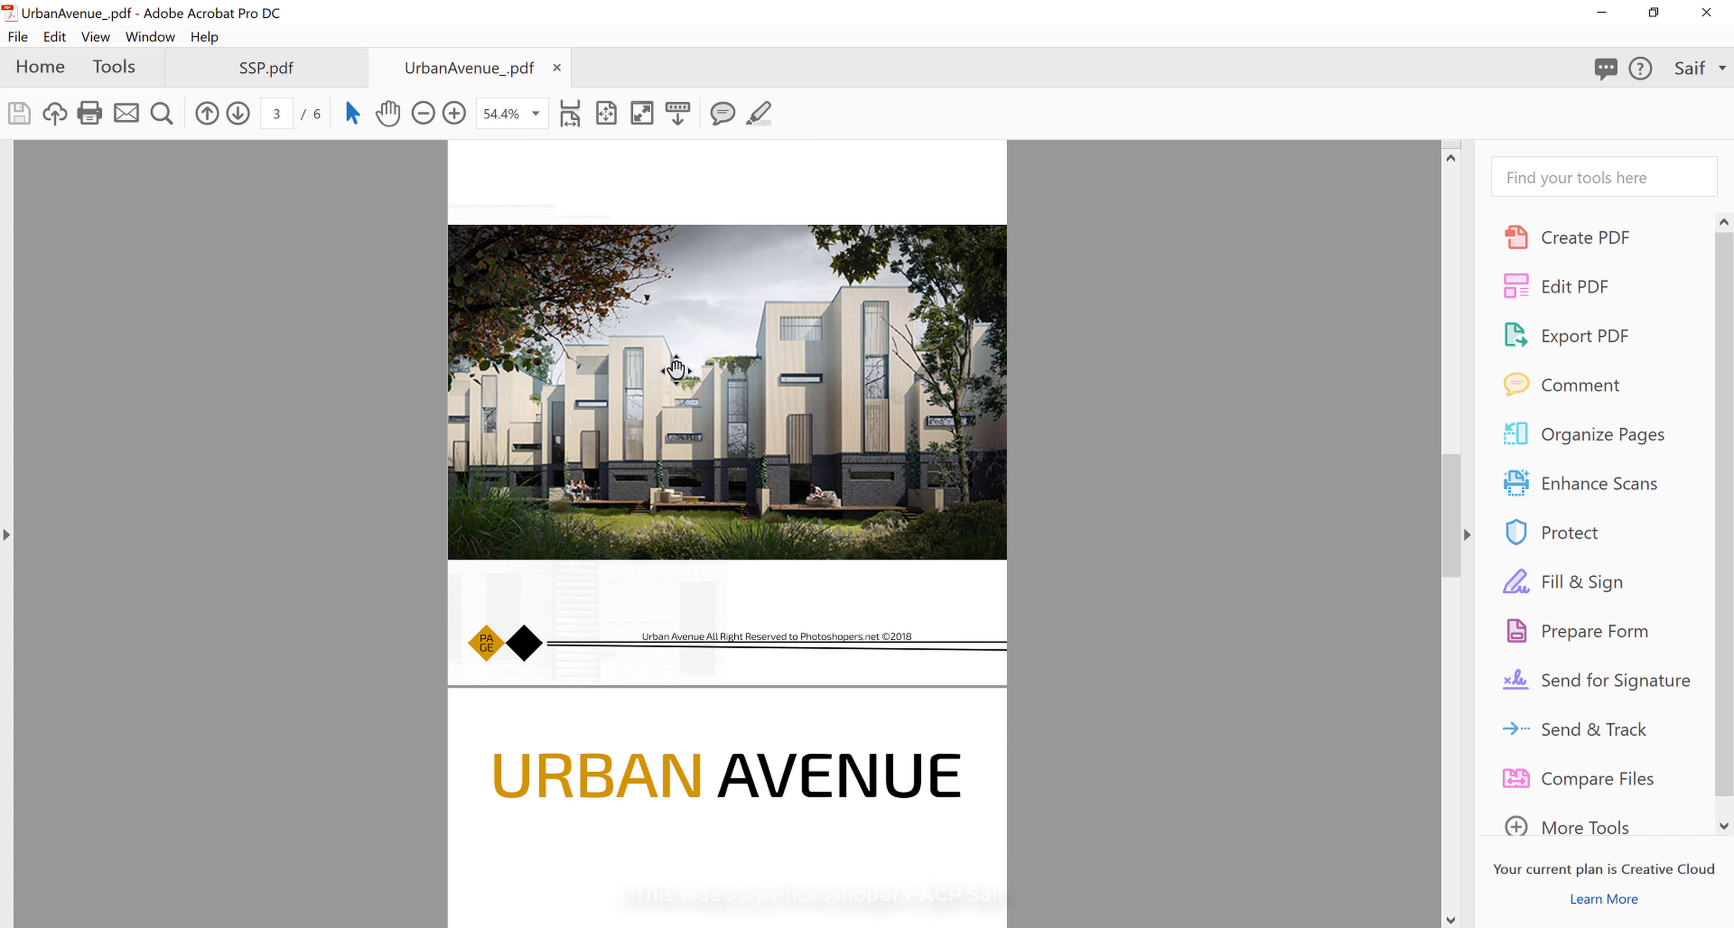
pyautogui.scroll(-3, 674, 367)
pyautogui.scroll(-4, 673, 367)
pyautogui.scroll(-4, 673, 377)
pyautogui.scroll(-2, 673, 391)
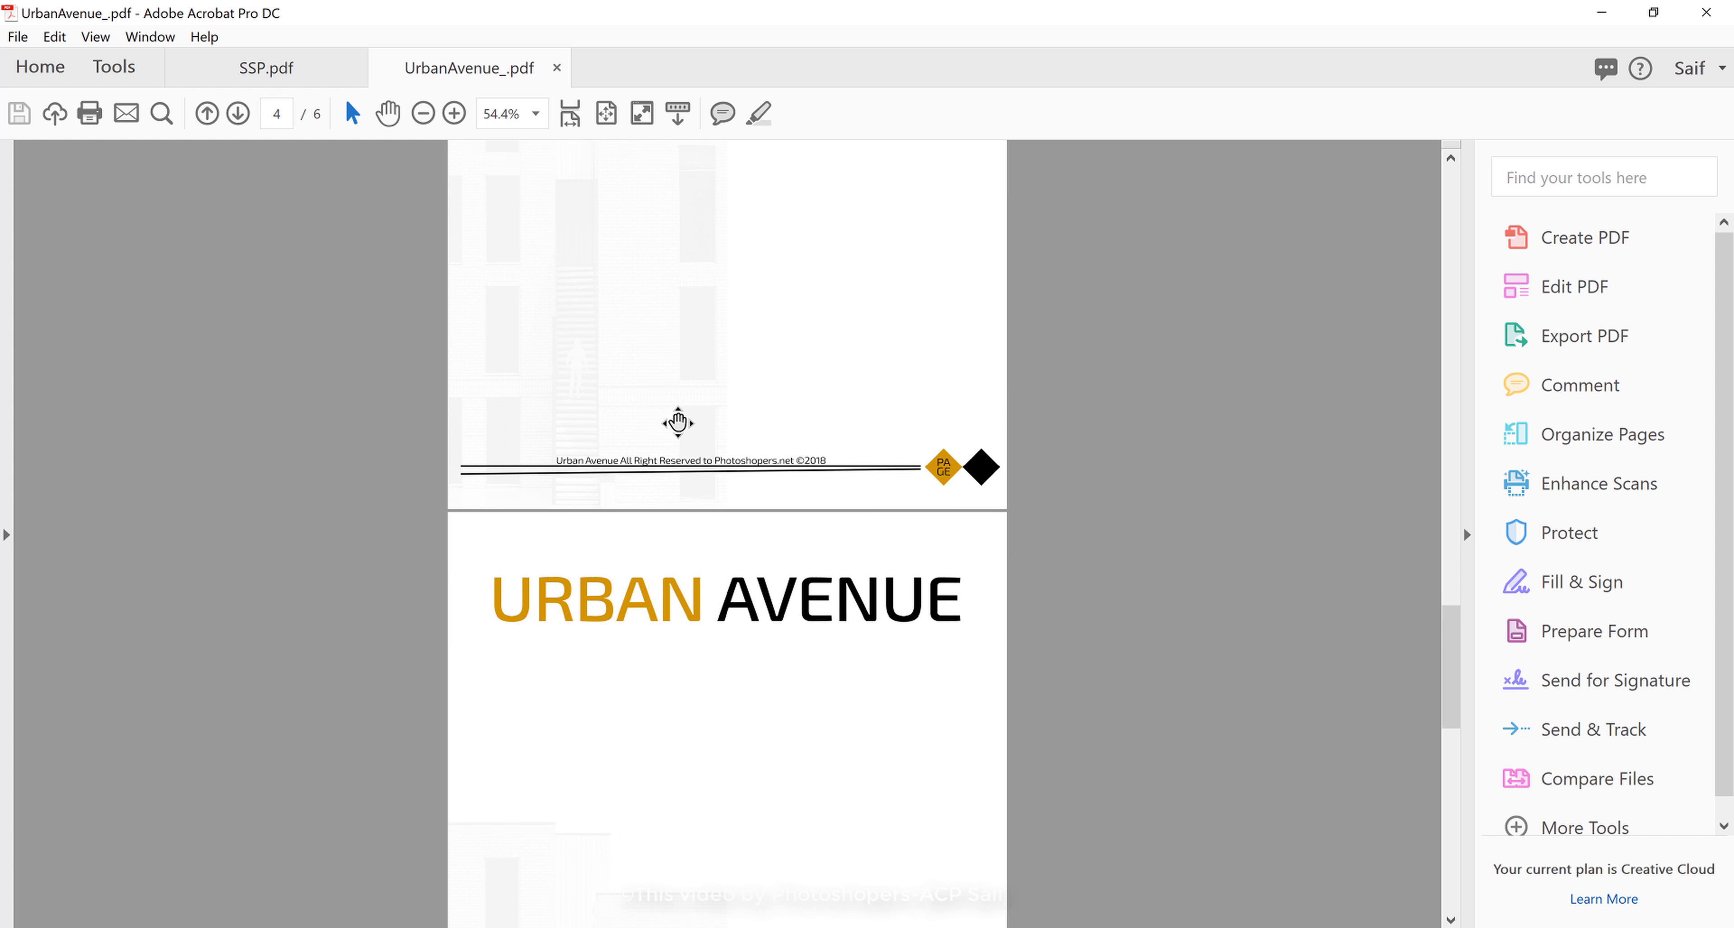
pyautogui.scroll(-5, 677, 421)
pyautogui.scroll(-4, 679, 431)
pyautogui.scroll(-2, 683, 451)
pyautogui.scroll(-4, 686, 465)
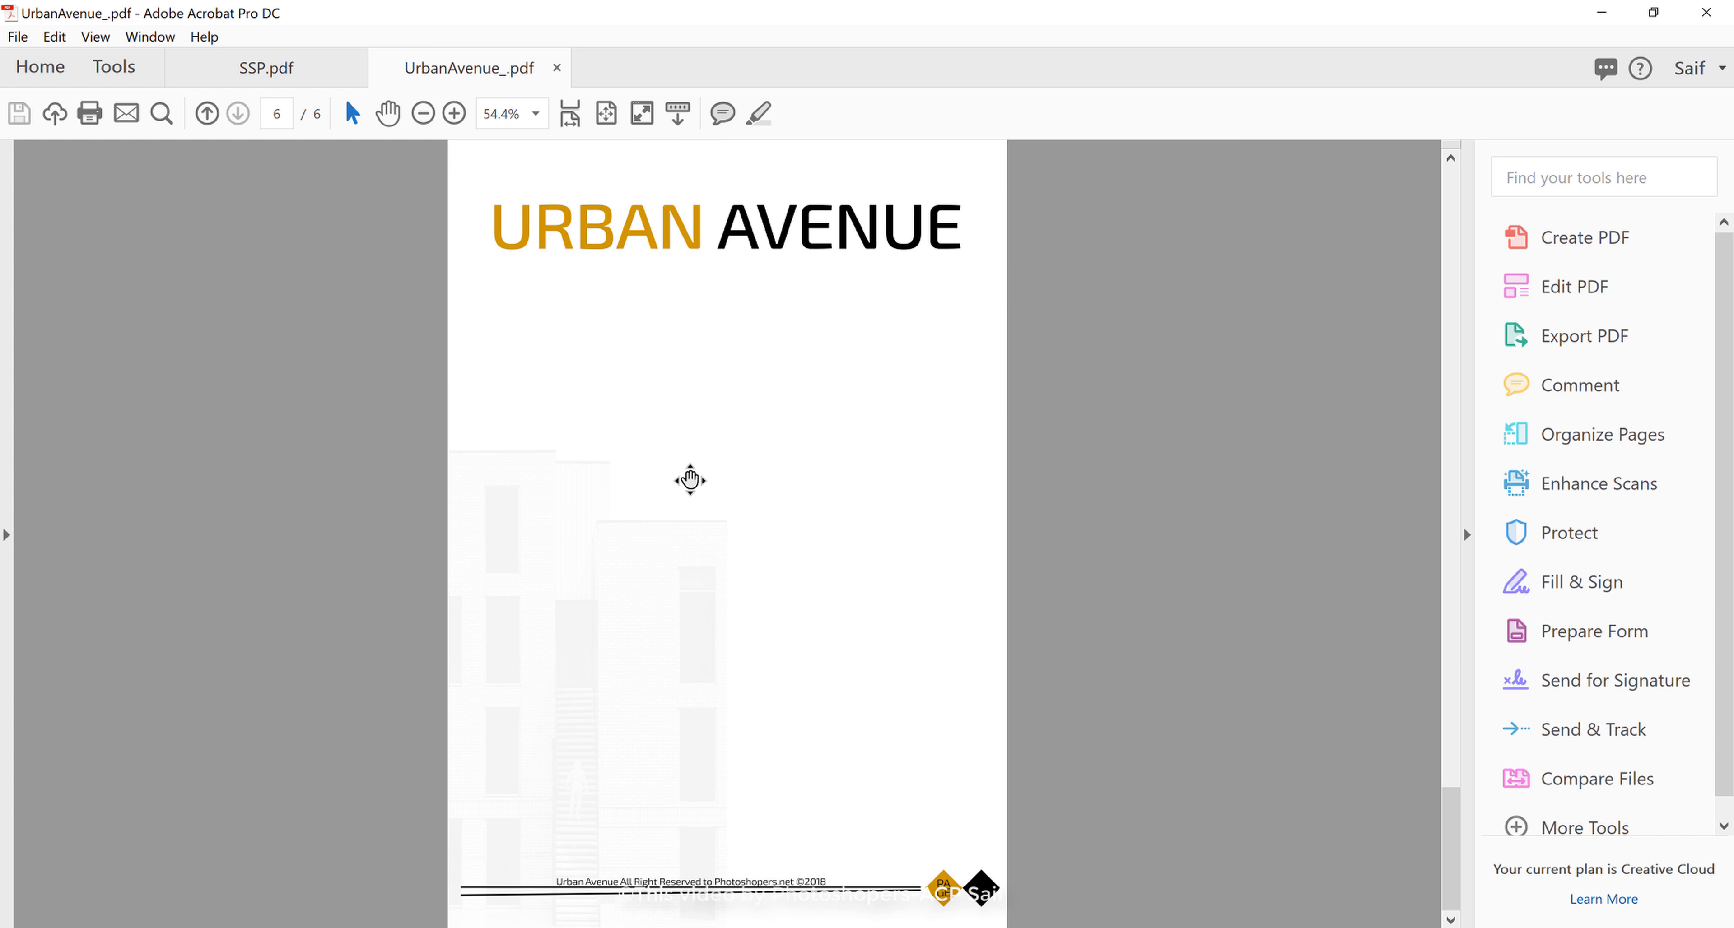